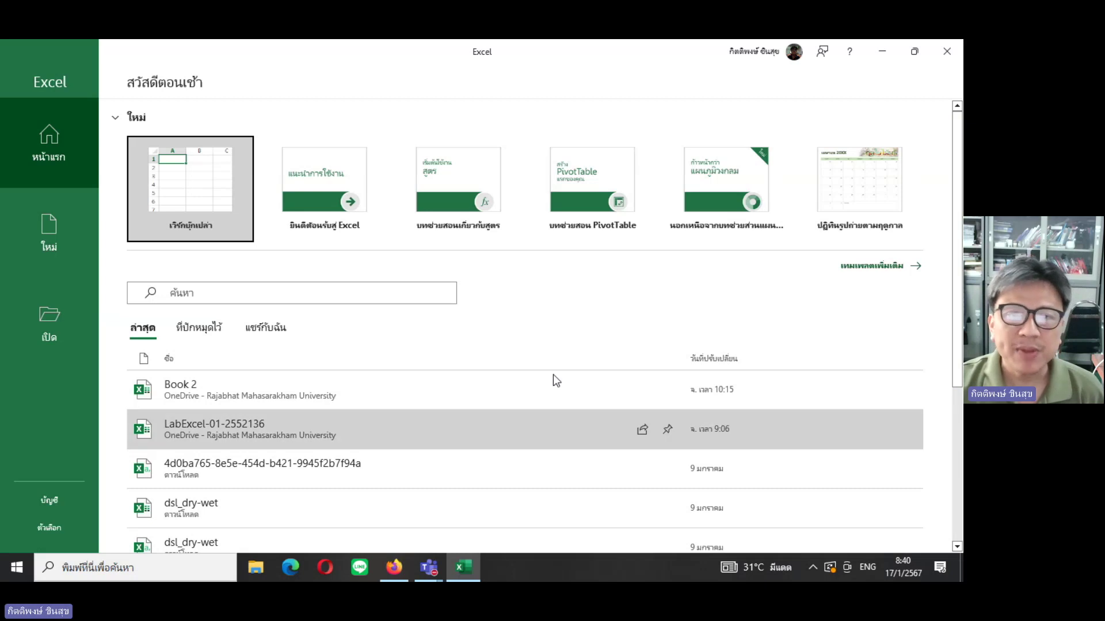
Create a new blank Excel workbook, then bring the web browser to the front.
{"action": "left_click", "coordinate": [184, 190]}
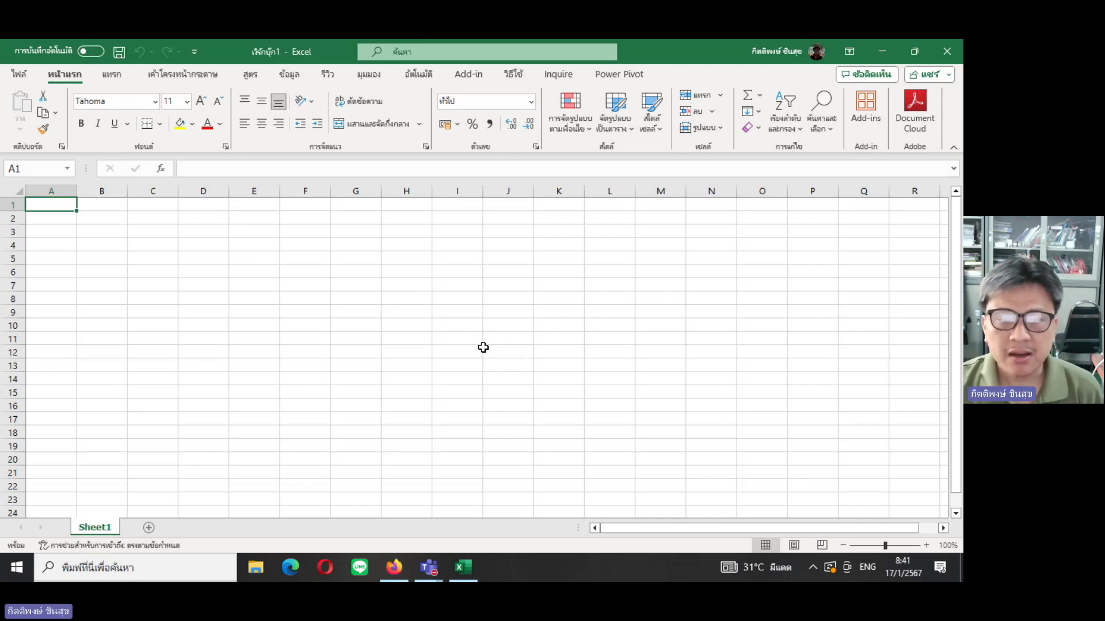
{"action": "left_click", "coordinate": [393, 568]}
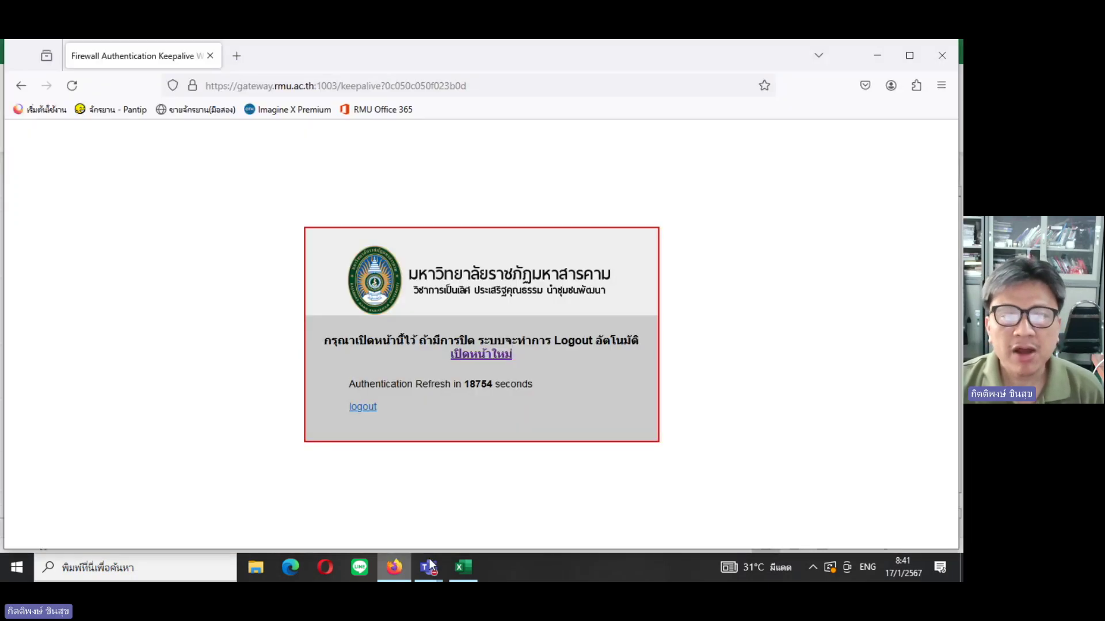
Go to data.go.th in a new browser tab.
{"action": "left_click", "coordinate": [236, 57]}
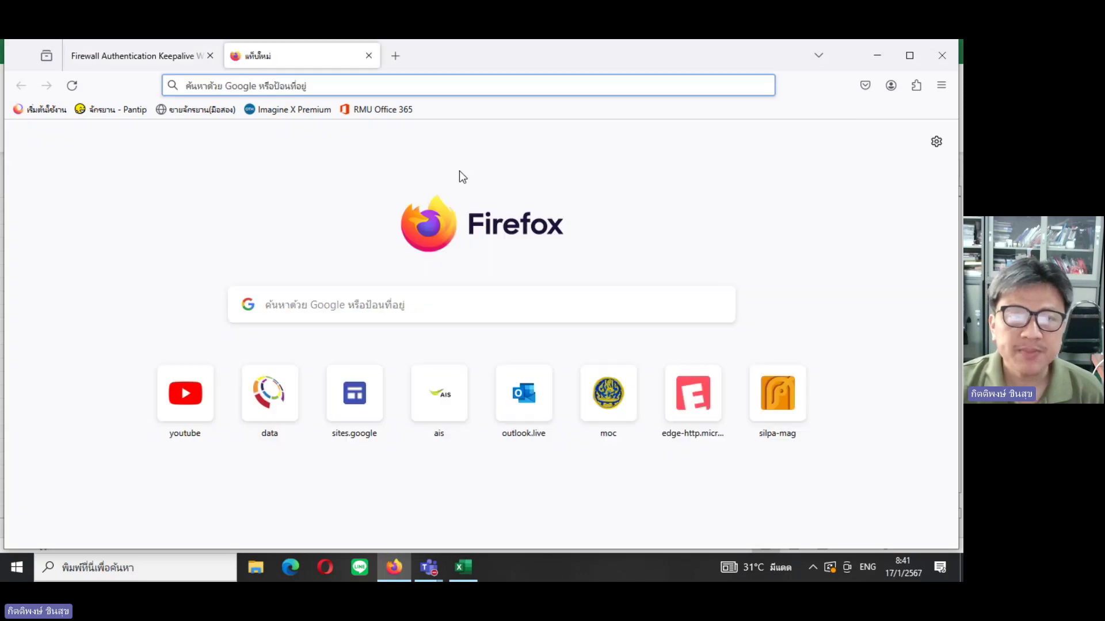
{"action": "type", "text": "d"}
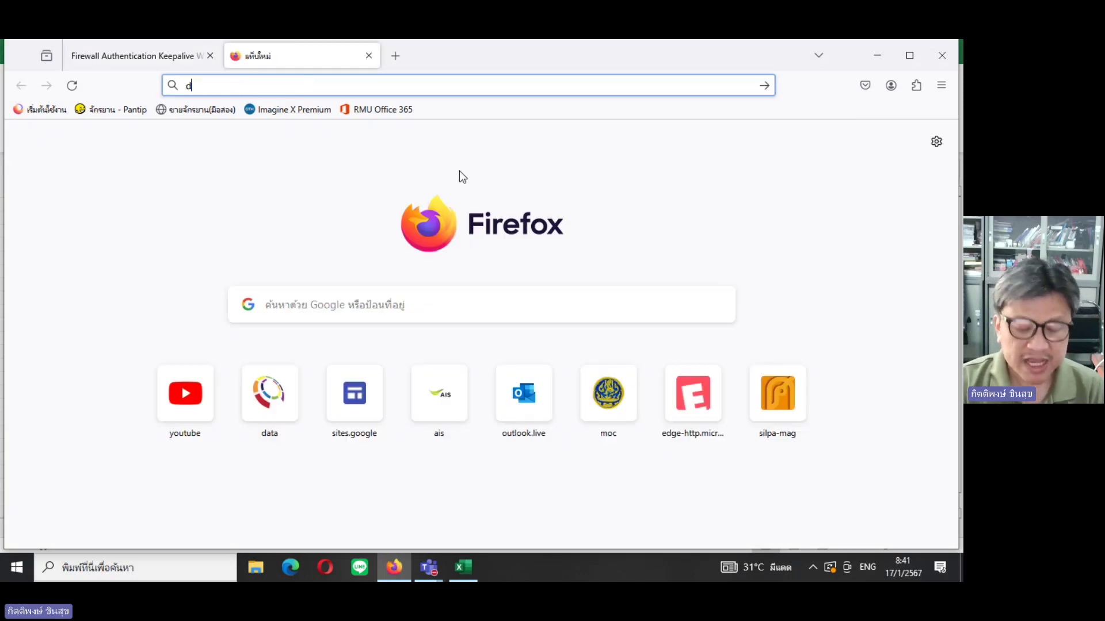
{"action": "type", "text": "ata.go.th"}
{"action": "key", "text": "Return"}
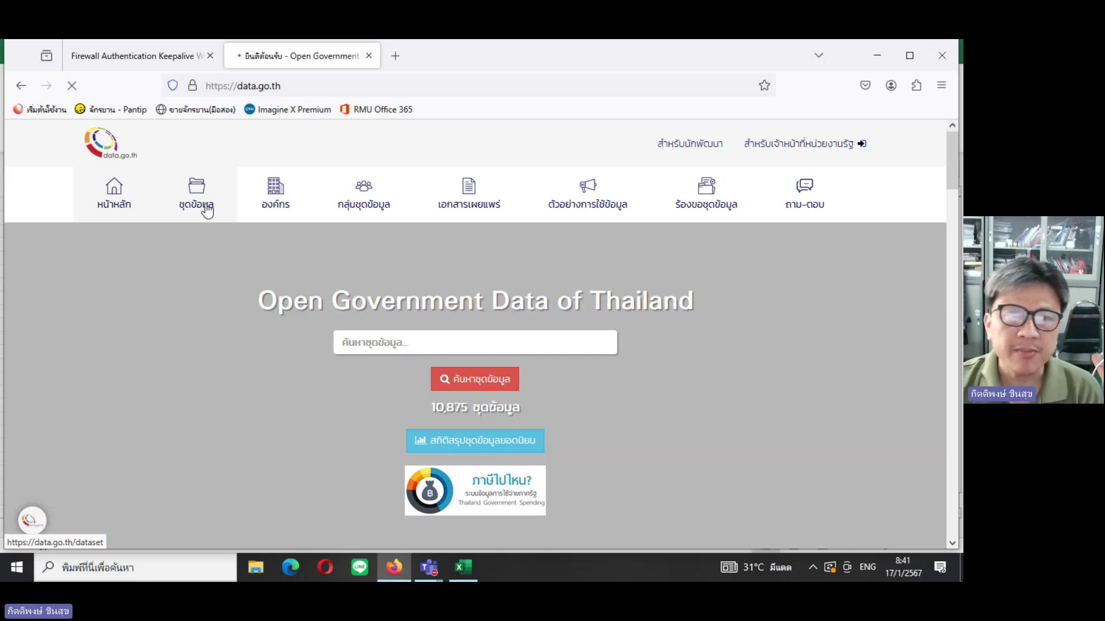
Open the dataset catalogue (ชุดข้อมูล) and filter it to CSV-format datasets.
{"action": "left_click", "coordinate": [199, 212]}
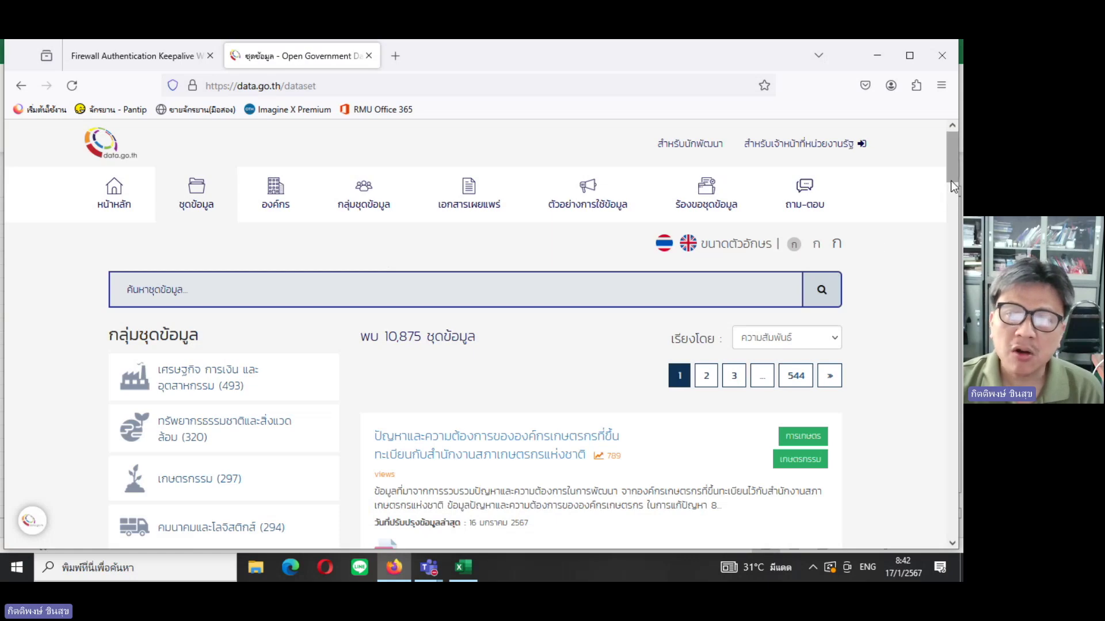
{"action": "mouse_move", "coordinate": [952, 179]}
{"action": "left_mouse_down"}
{"action": "mouse_move", "coordinate": [941, 275]}
{"action": "mouse_move", "coordinate": [874, 325]}
{"action": "left_mouse_up"}
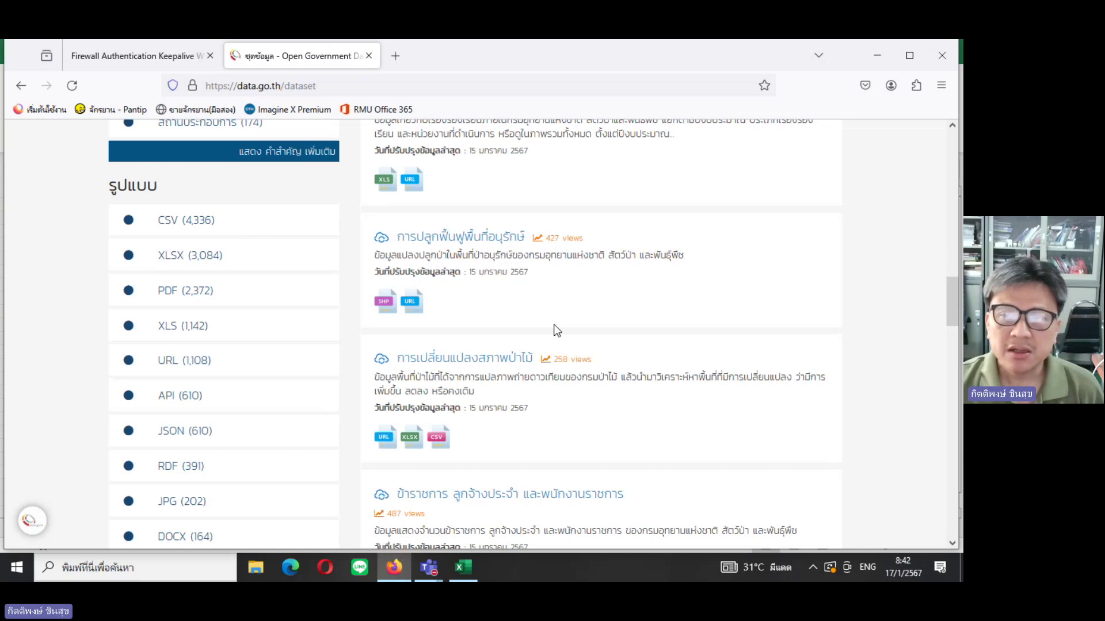
{"action": "left_click_drag", "start_coordinate": [947, 306], "coordinate": [946, 312]}
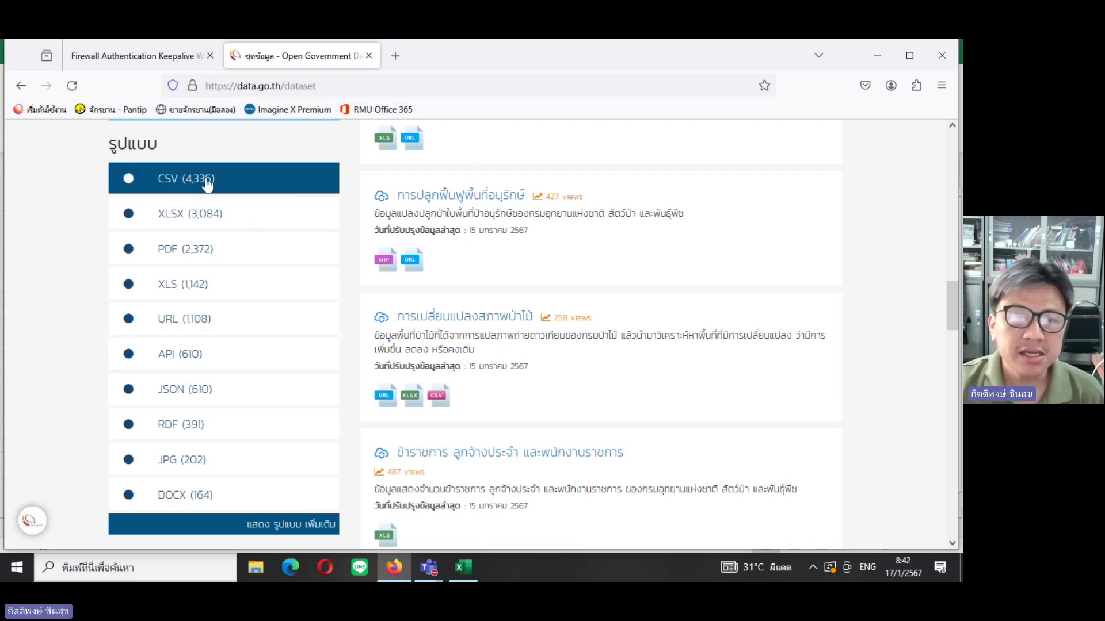
{"action": "left_click", "coordinate": [189, 180]}
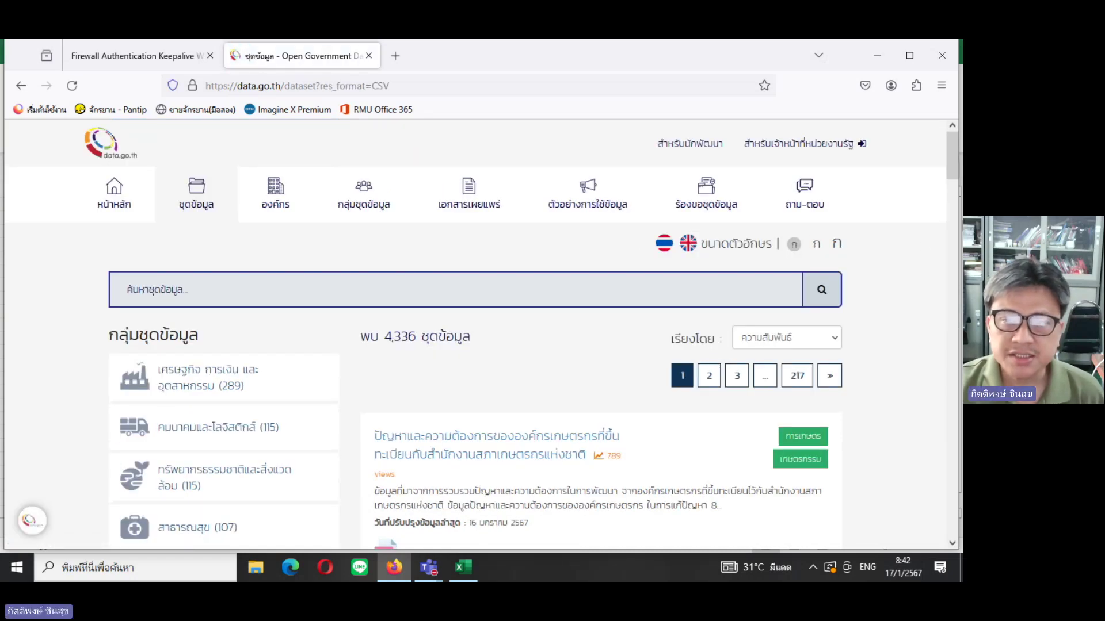
Open the ปริมาณฝน rainfall dataset and pick its 2566 daily rainfall CSV resource.
{"action": "left_click_drag", "start_coordinate": [954, 173], "coordinate": [940, 348]}
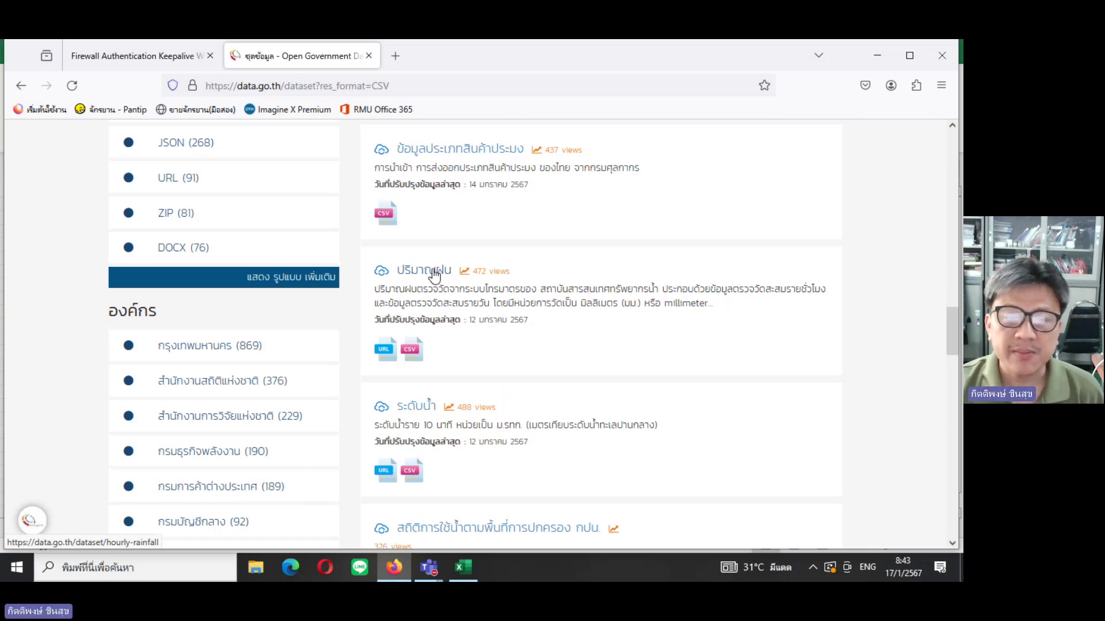
{"action": "left_click", "coordinate": [435, 275]}
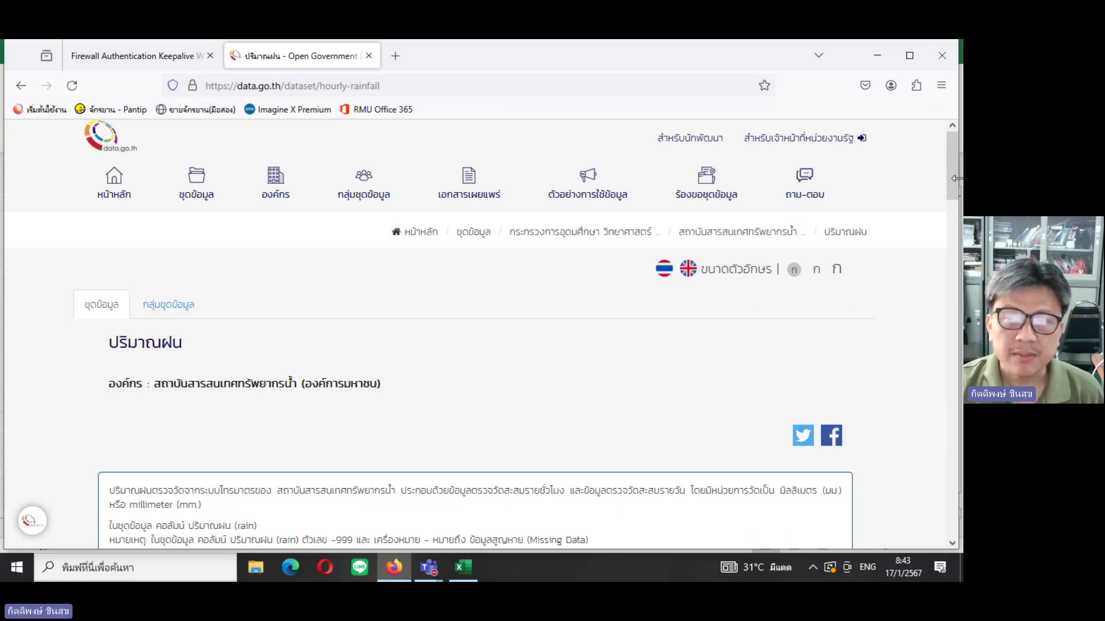
{"action": "mouse_move", "coordinate": [950, 185]}
{"action": "left_mouse_down"}
{"action": "mouse_move", "coordinate": [944, 303]}
{"action": "mouse_move", "coordinate": [948, 231]}
{"action": "left_mouse_up"}
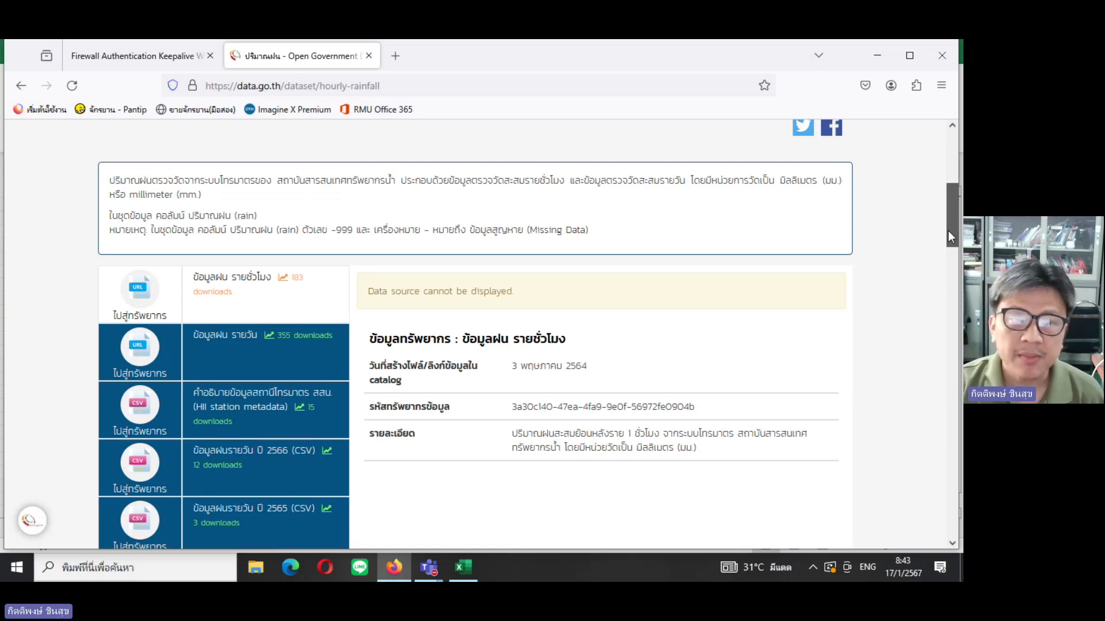
{"action": "left_click_drag", "start_coordinate": [948, 232], "coordinate": [947, 257]}
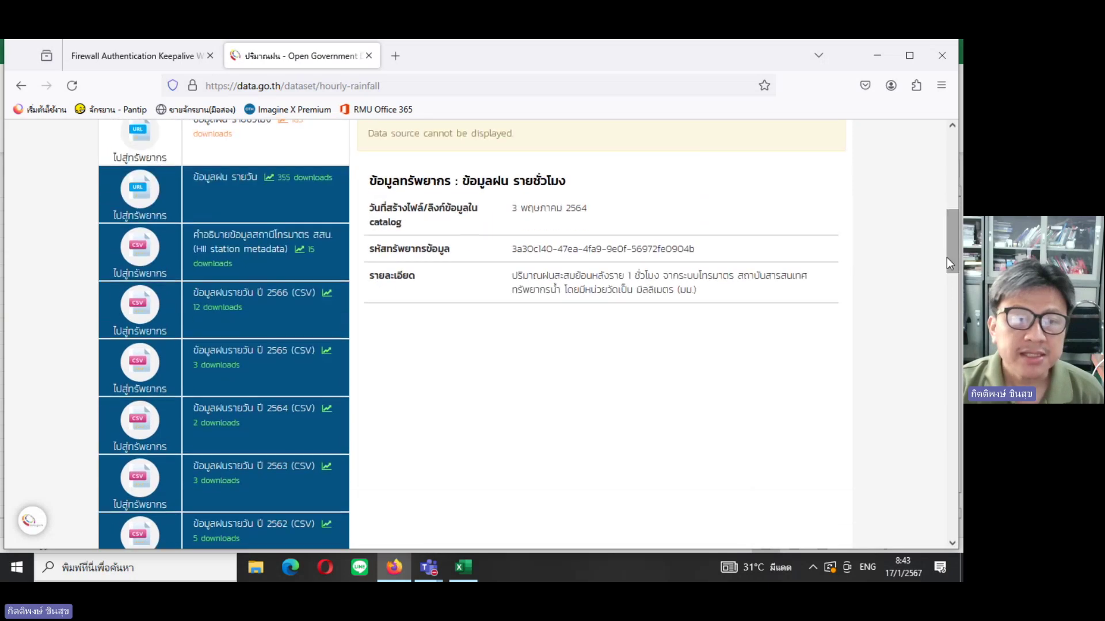
{"action": "left_click", "coordinate": [146, 314]}
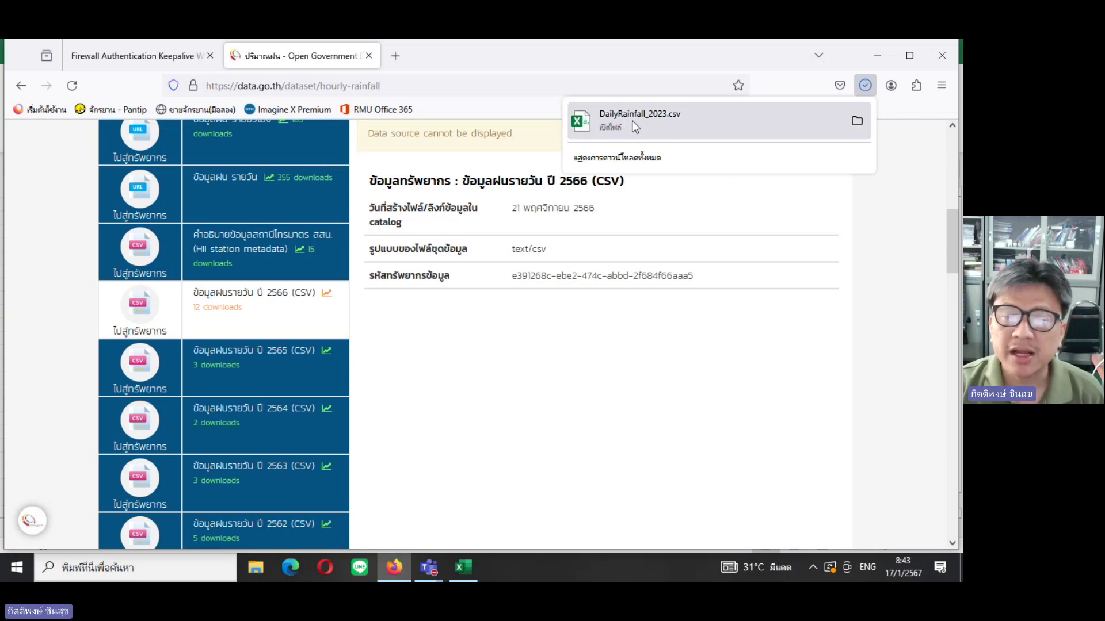
Finish downloading DailyRainfall_2023.csv and return to the blank Excel workbook.
{"action": "left_click", "coordinate": [605, 121]}
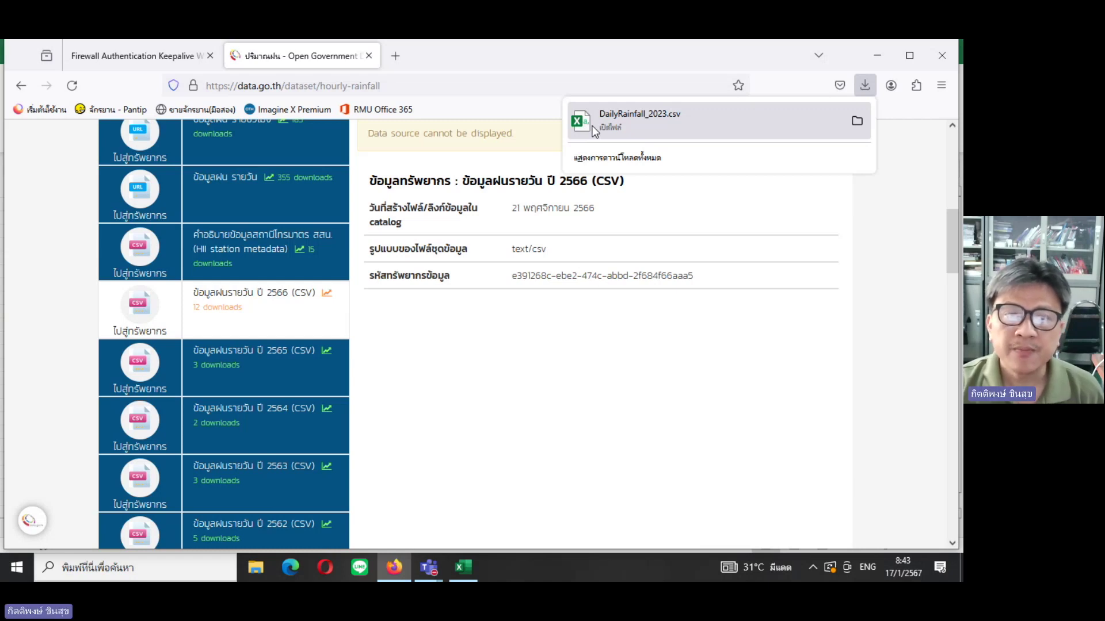
{"action": "left_click", "coordinate": [464, 569]}
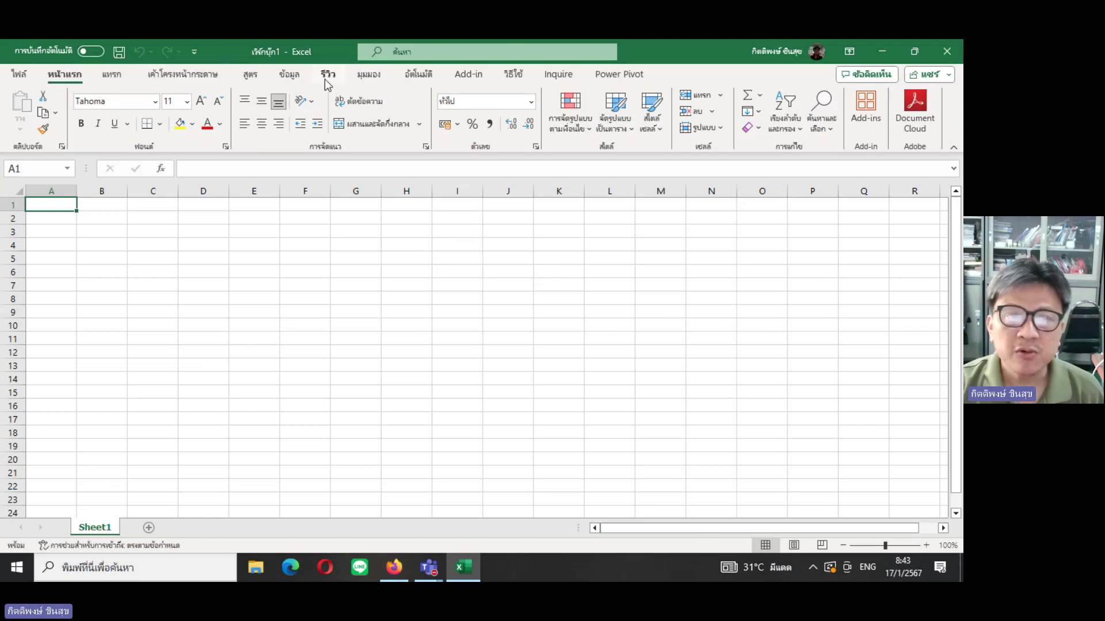
On the Data ribbon, bring up the Get Data list of import sources.
{"action": "left_click", "coordinate": [288, 75]}
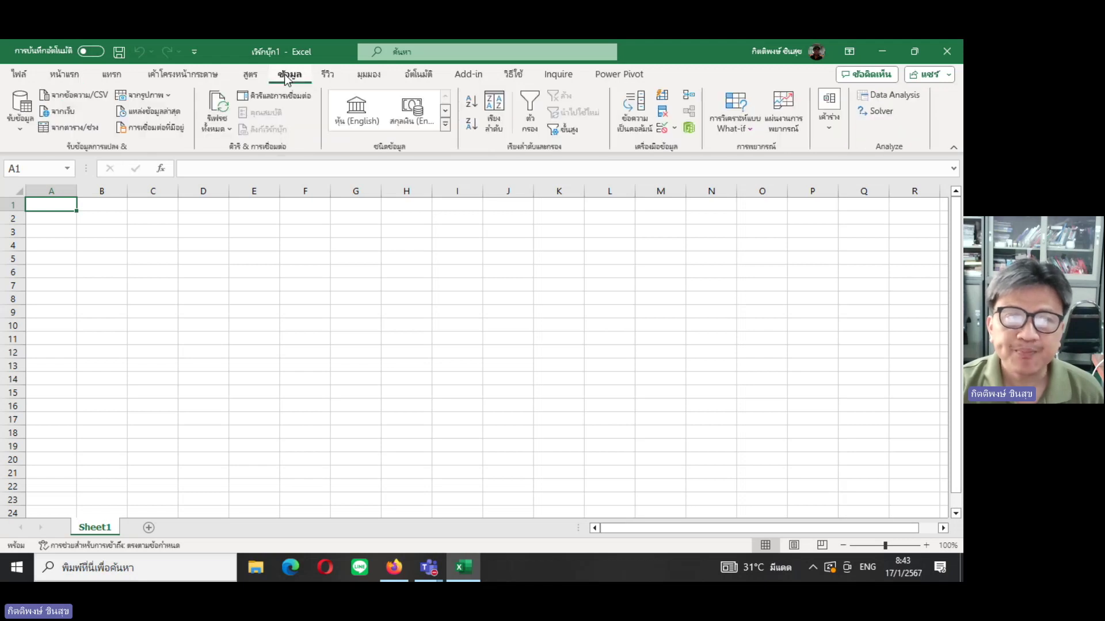
{"action": "left_click", "coordinate": [20, 130]}
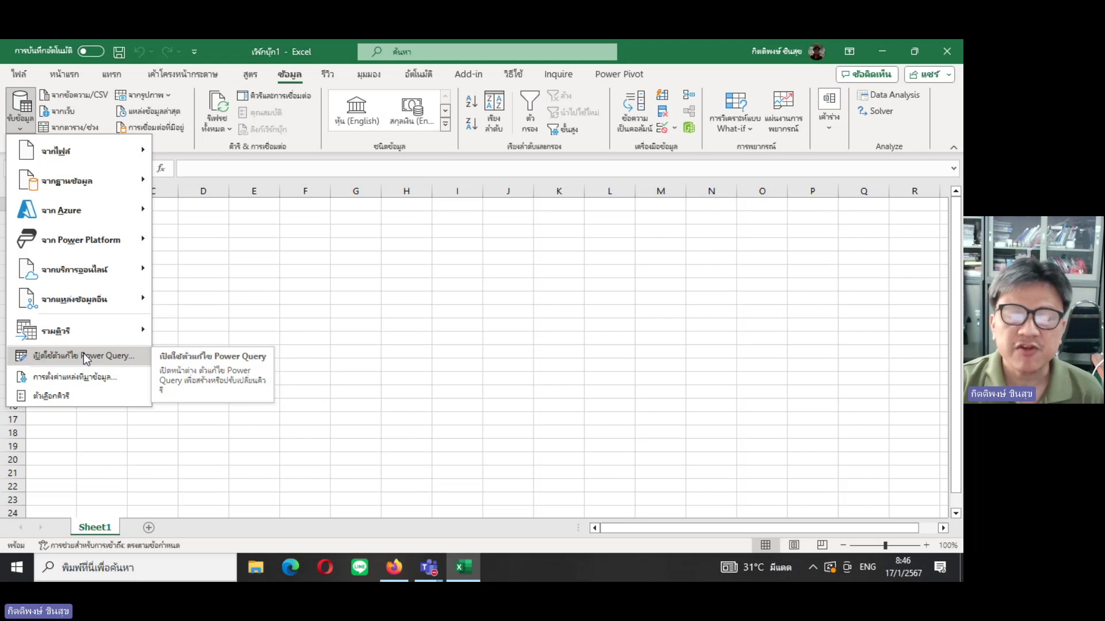
{"action": "mouse_move", "coordinate": [77, 151]}
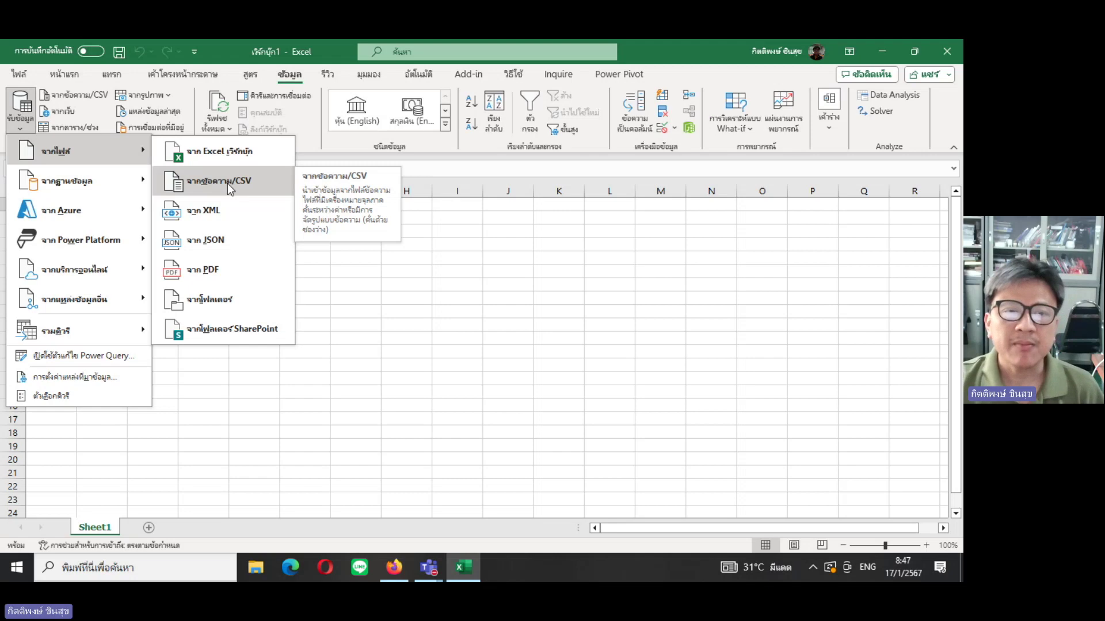
Start a From Text/CSV import and select dsl_dry-wet in the Downloads folder.
{"action": "left_click", "coordinate": [229, 183]}
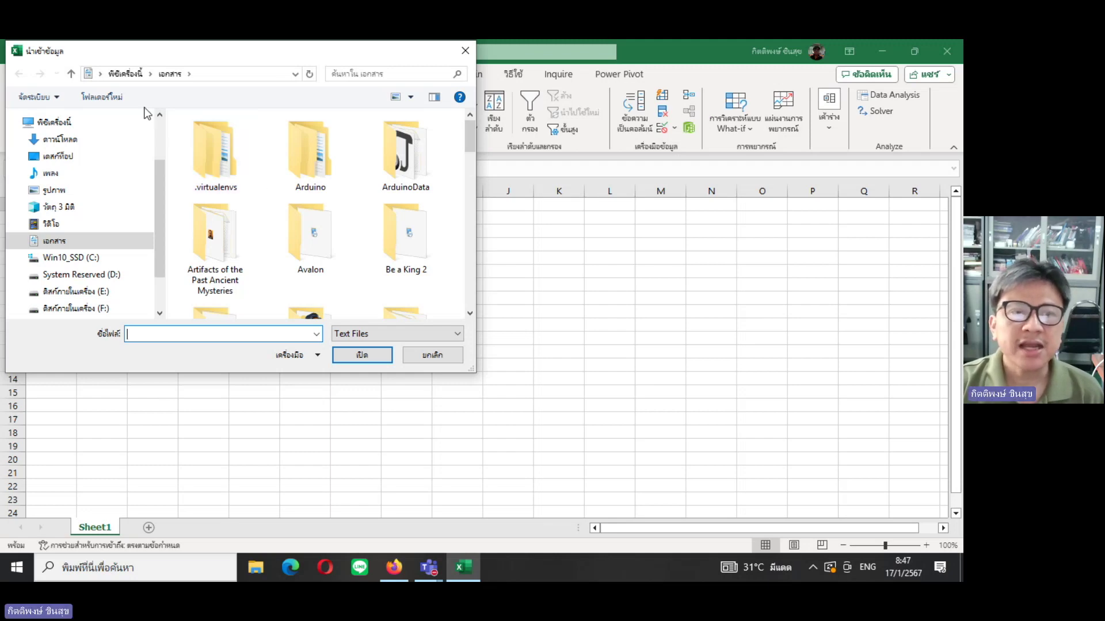
{"action": "left_click", "coordinate": [80, 146]}
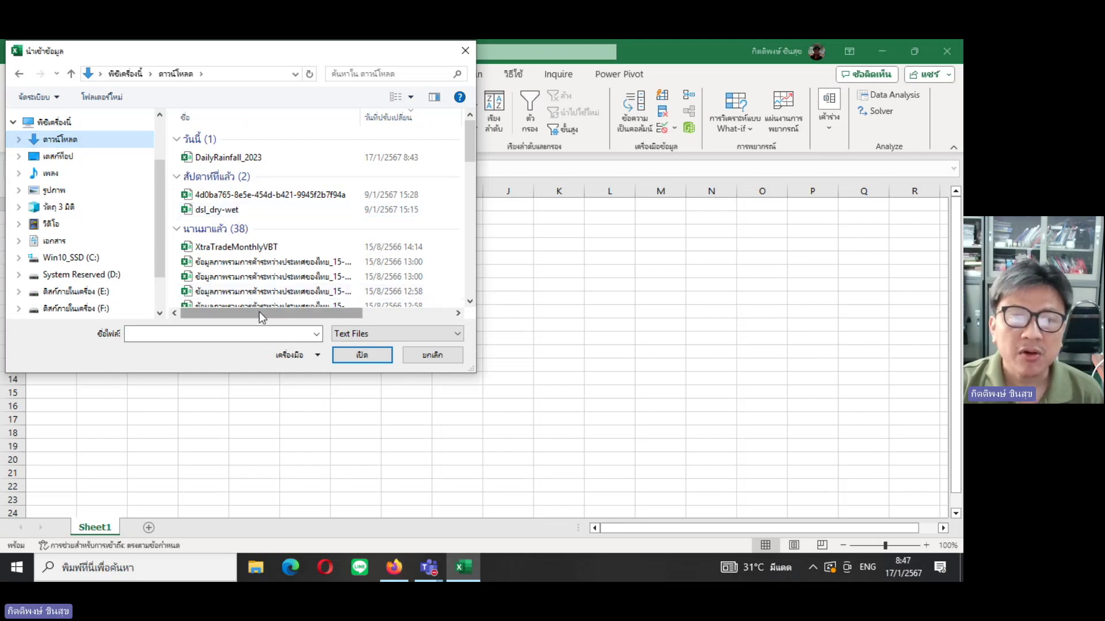
{"action": "mouse_move", "coordinate": [259, 312]}
{"action": "left_mouse_down"}
{"action": "mouse_move", "coordinate": [387, 324]}
{"action": "mouse_move", "coordinate": [211, 320]}
{"action": "left_mouse_up"}
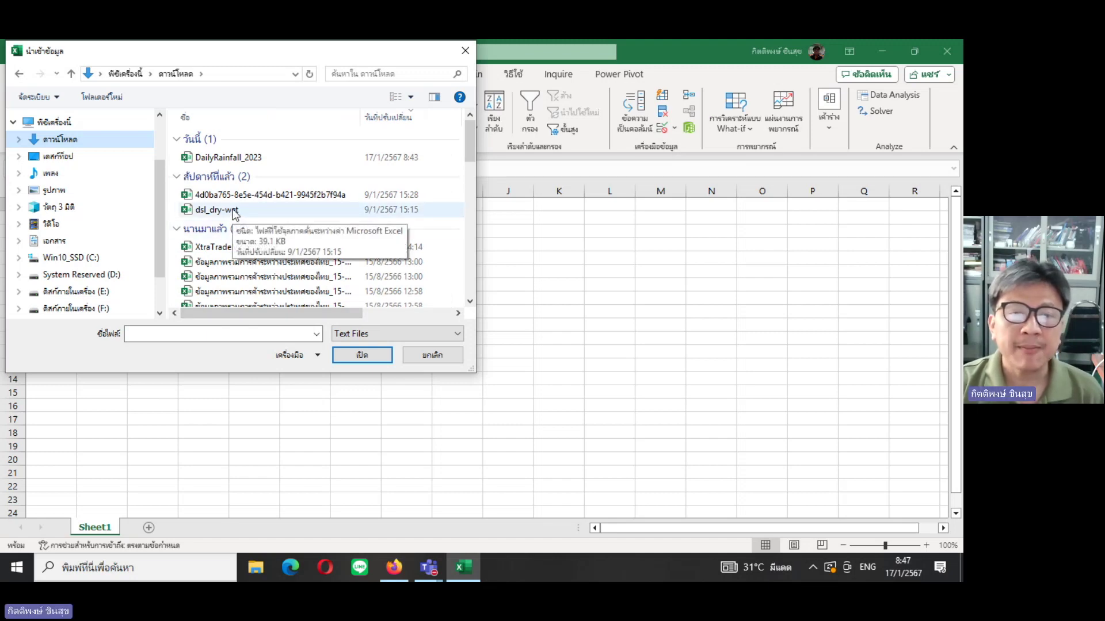
{"action": "left_click", "coordinate": [233, 213]}
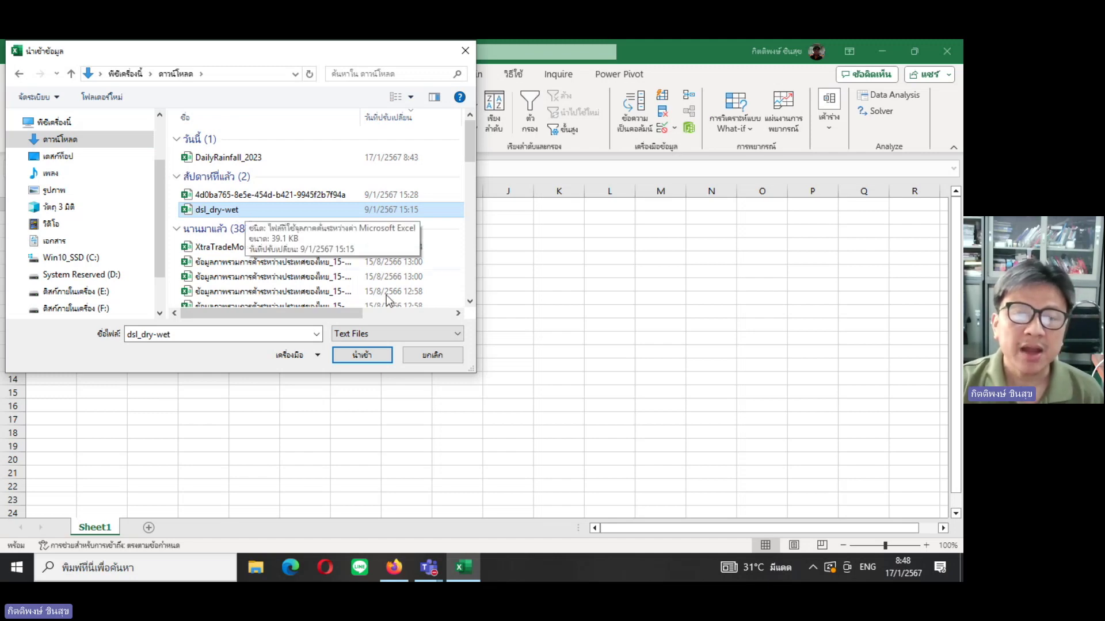
Import dsl_dry-wet.csv to preview its columns, then bring up File Explorer.
{"action": "left_click", "coordinate": [365, 355]}
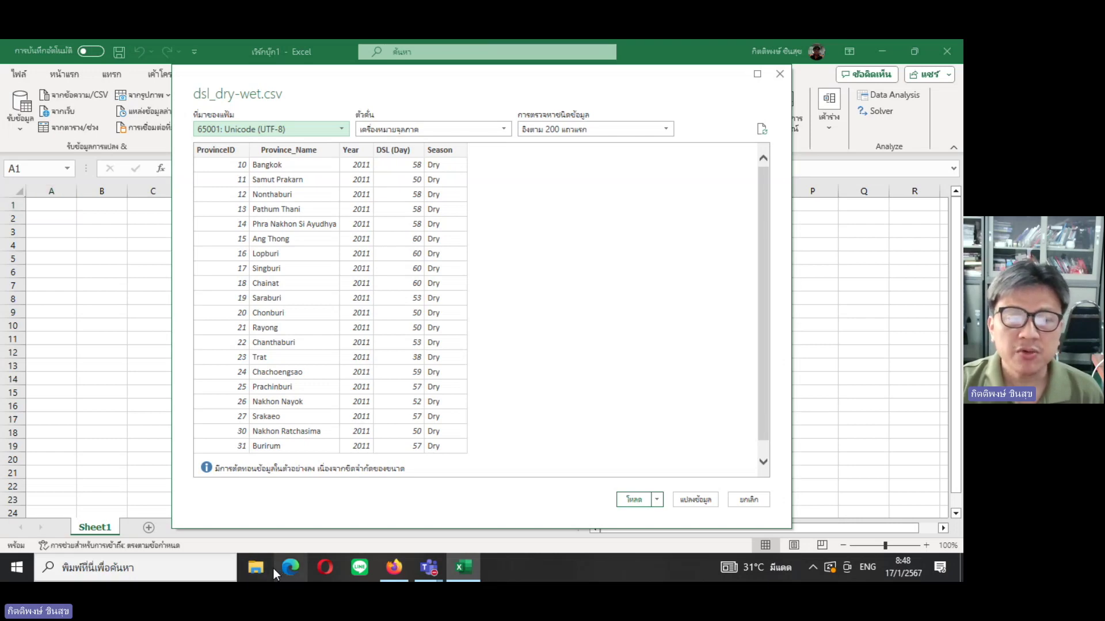
{"action": "left_click", "coordinate": [258, 568]}
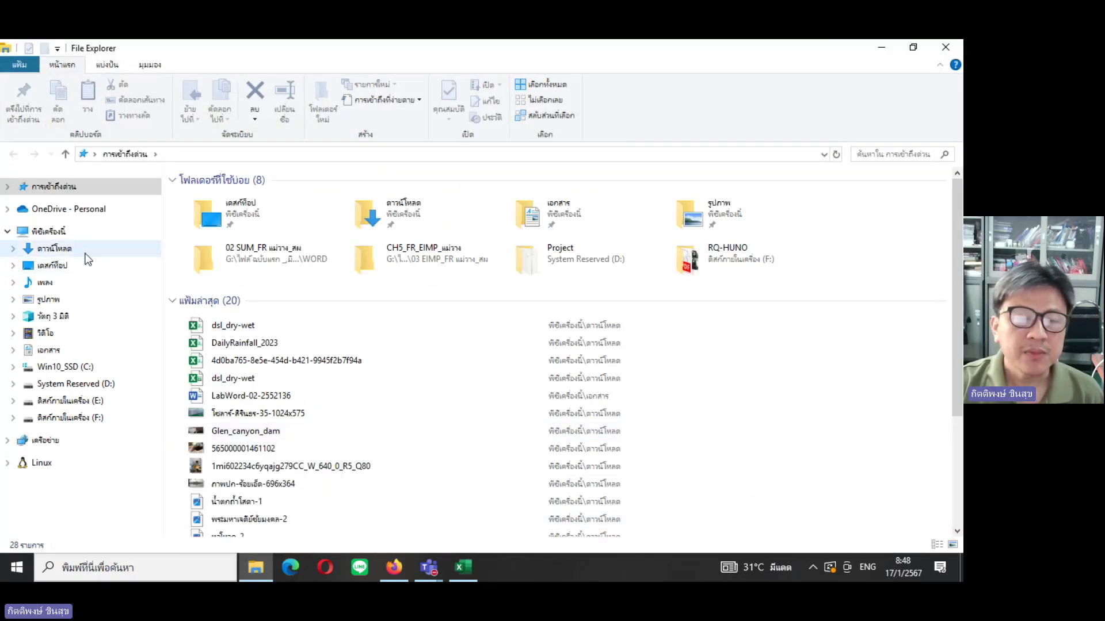
Open dsl_dry-wet from the Downloads folder in Notepad to view its raw CSV text.
{"action": "left_click", "coordinate": [86, 249]}
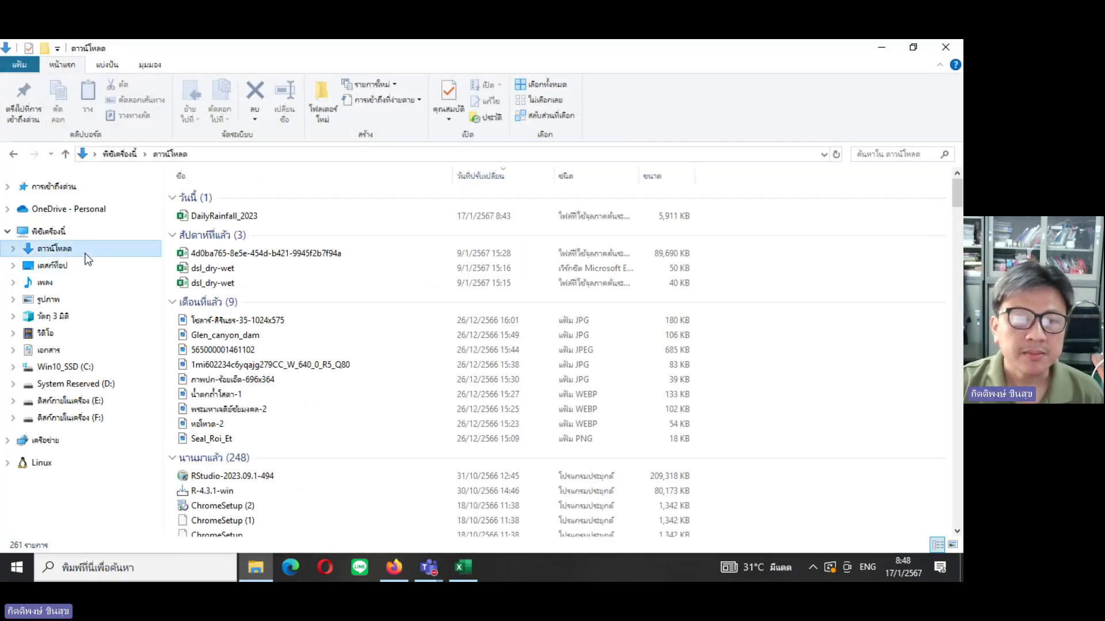
{"action": "left_click", "coordinate": [268, 291]}
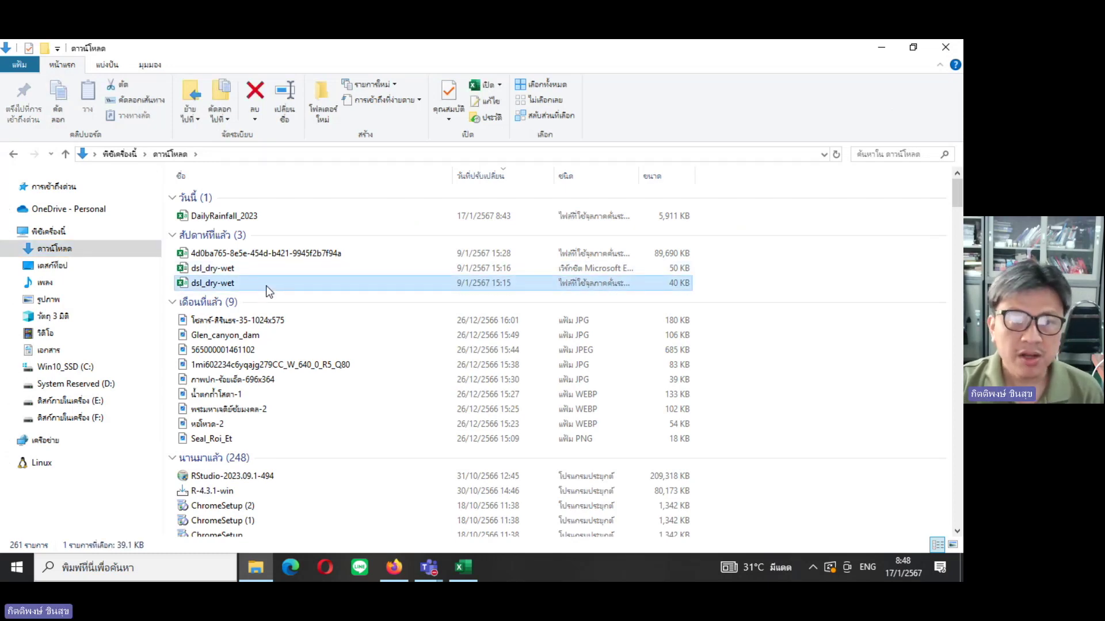
{"action": "right_click", "coordinate": [266, 287]}
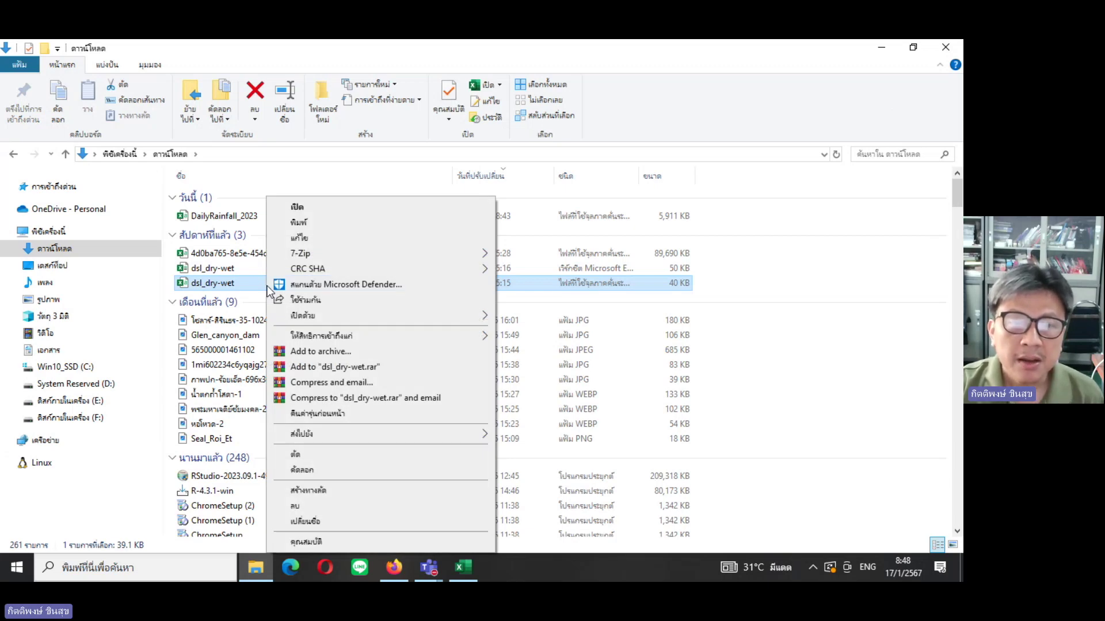
{"action": "mouse_move", "coordinate": [380, 315]}
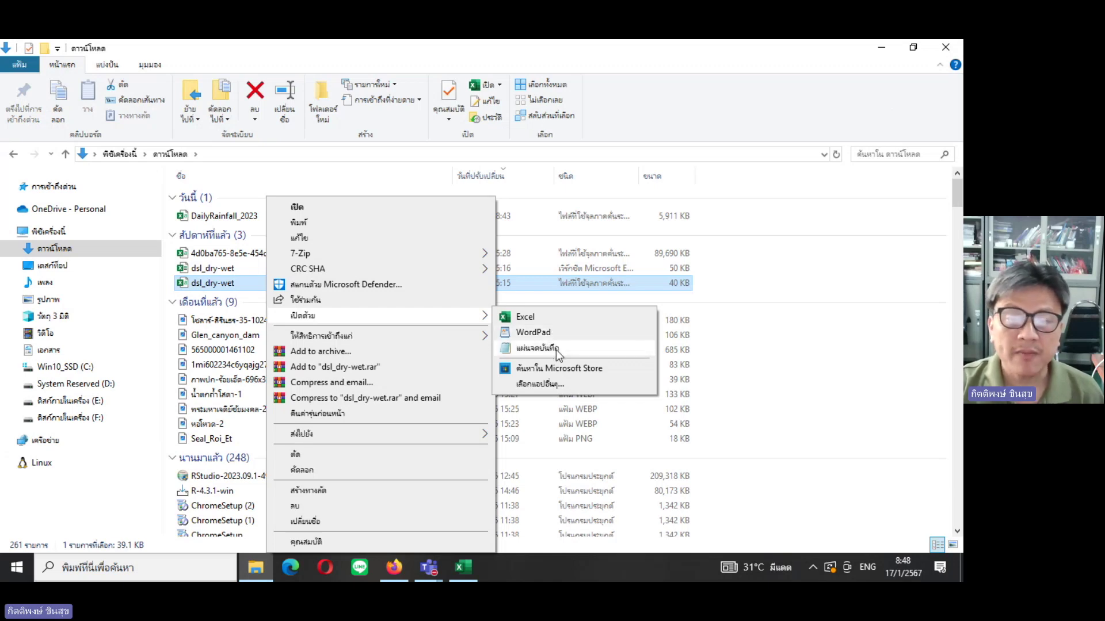
{"action": "left_click", "coordinate": [556, 350]}
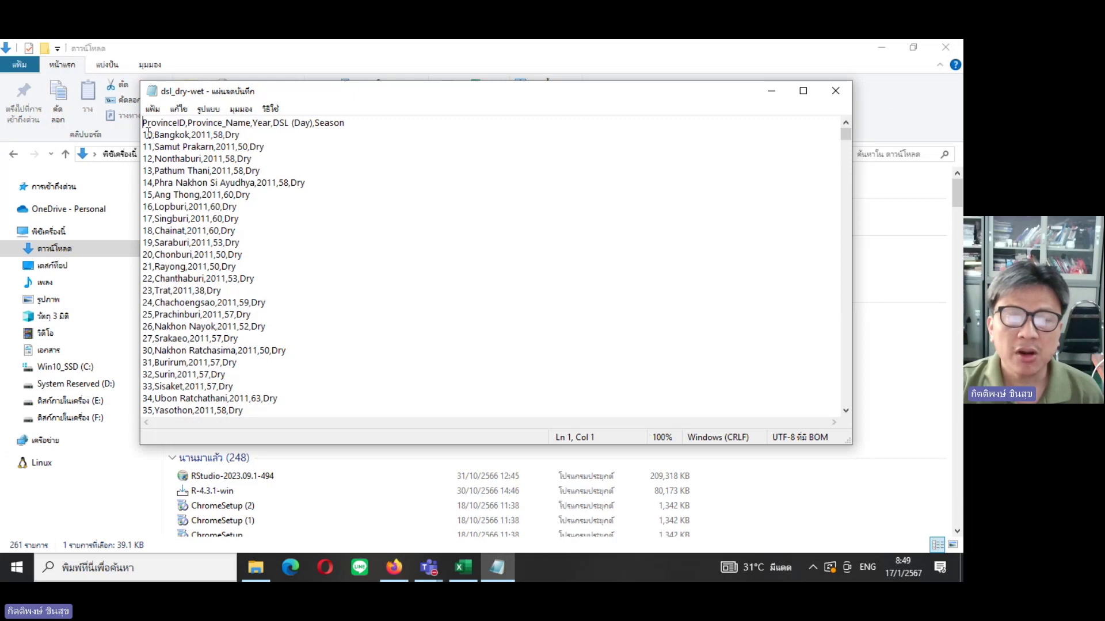
Inspect the ProvinceID, Year, DSL (Day) headers and Bangkok row in Notepad, then return to Excel's preview.
{"action": "left_click_drag", "start_coordinate": [144, 123], "coordinate": [251, 123]}
{"action": "left_click", "coordinate": [188, 123]}
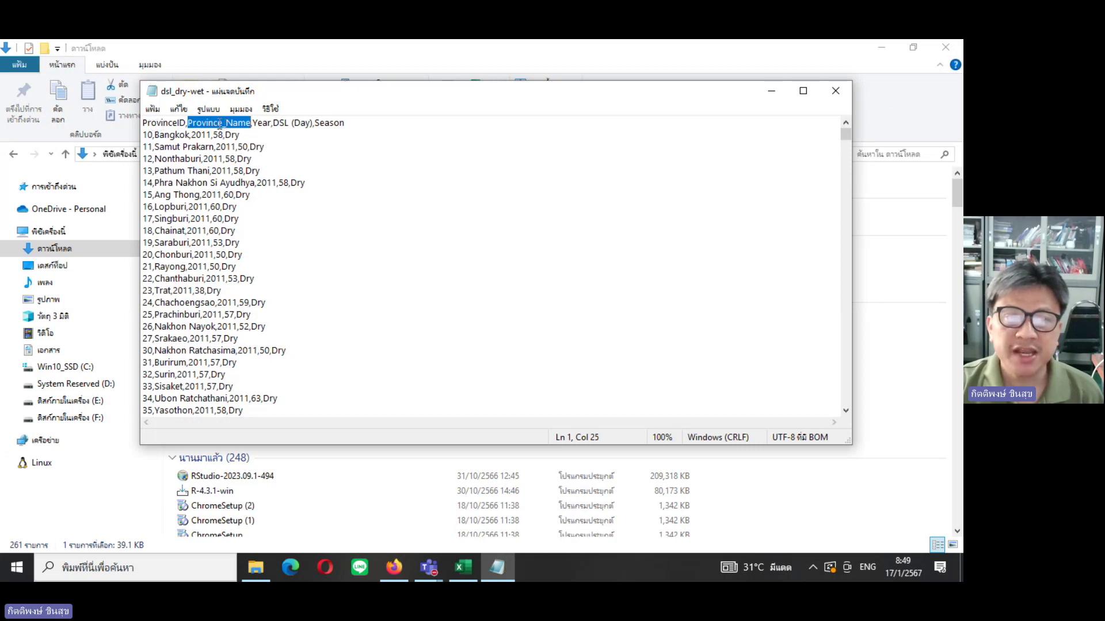
{"action": "left_click_drag", "start_coordinate": [253, 123], "coordinate": [355, 124]}
{"action": "left_click", "coordinate": [289, 124]}
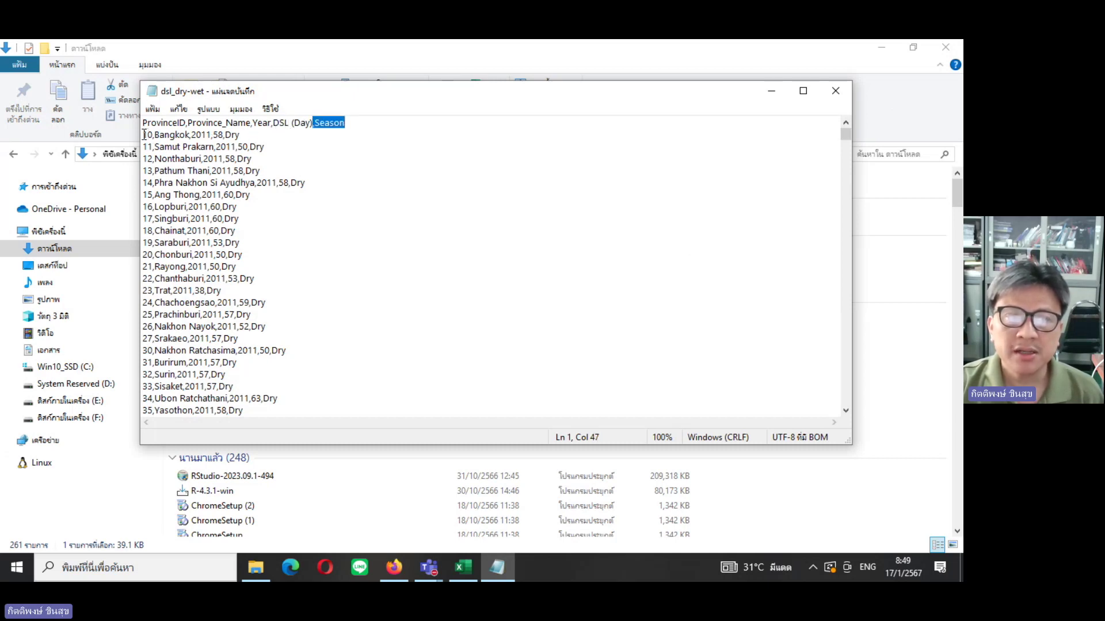
{"action": "left_click_drag", "start_coordinate": [145, 135], "coordinate": [240, 135]}
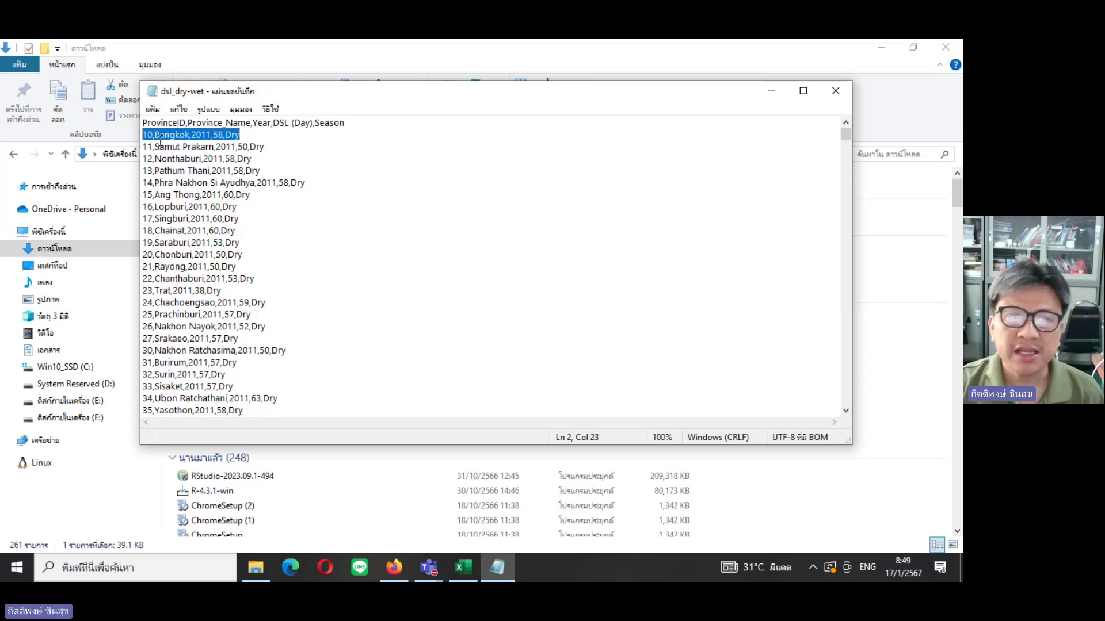
{"action": "left_click", "coordinate": [153, 137]}
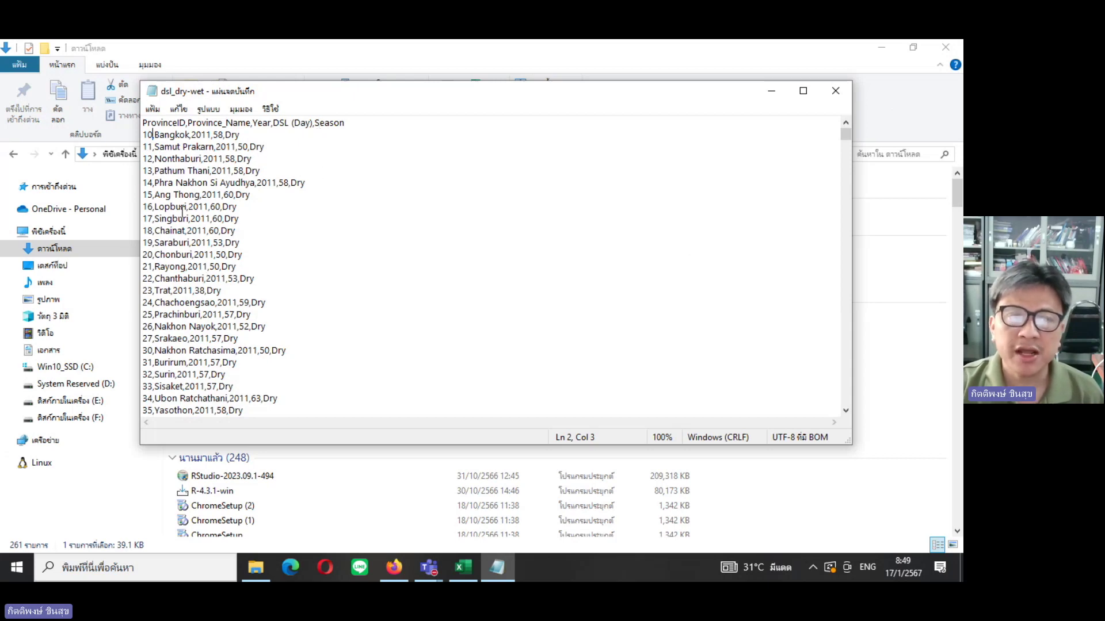
{"action": "left_click", "coordinate": [828, 92]}
{"action": "left_click", "coordinate": [464, 567]}
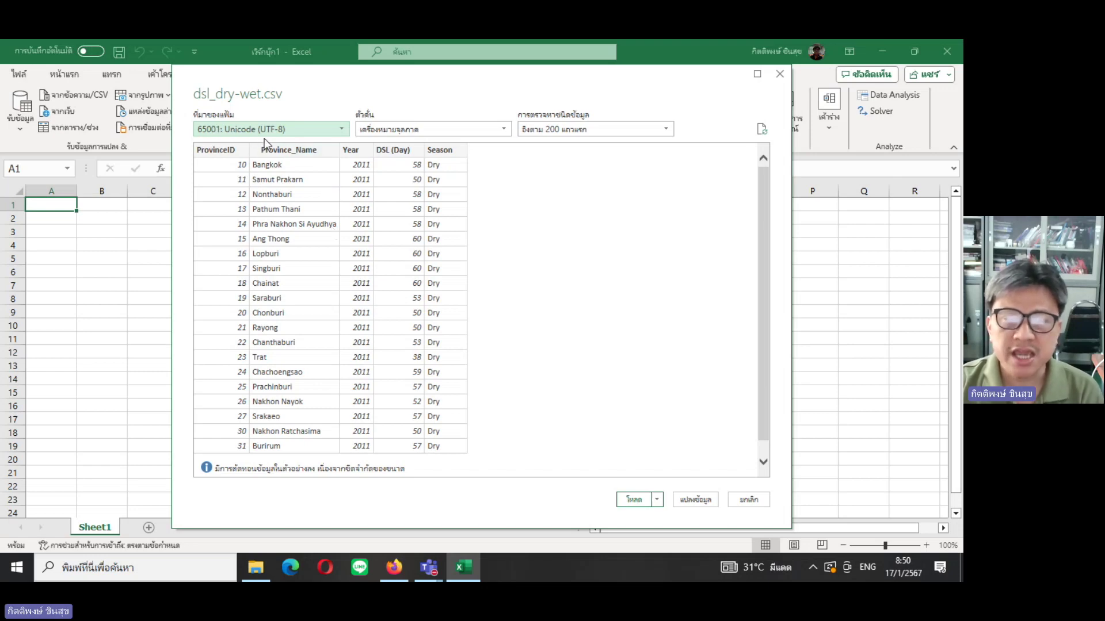
Keep the 65001 UTF-8 file origin and open the dsl_dry-wet import with Transform Data.
{"action": "left_click", "coordinate": [342, 130]}
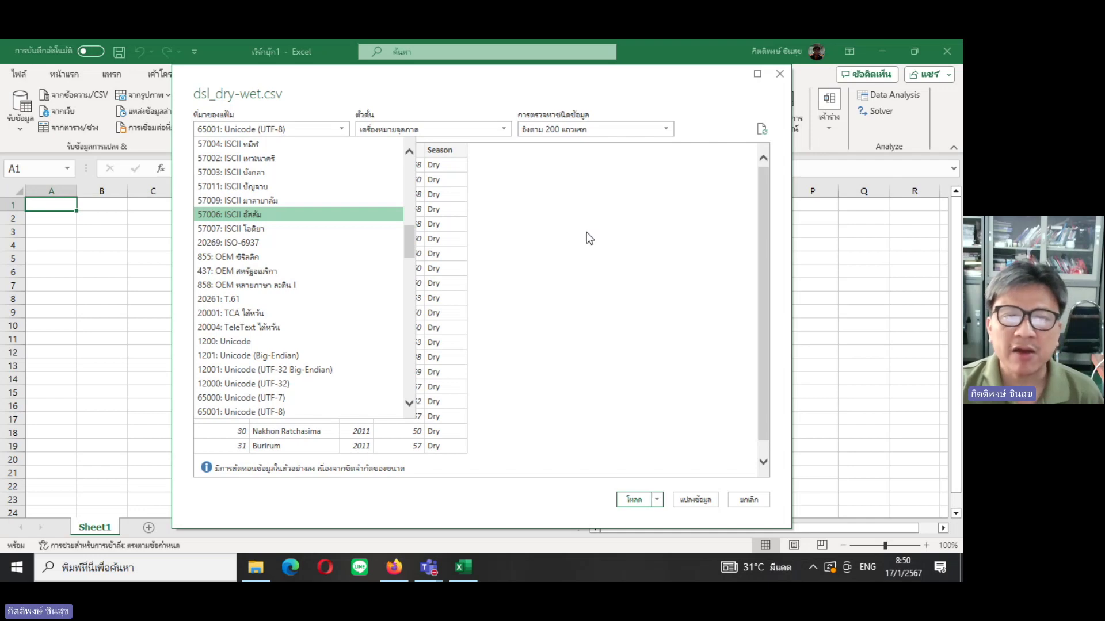
{"action": "left_click", "coordinate": [335, 75]}
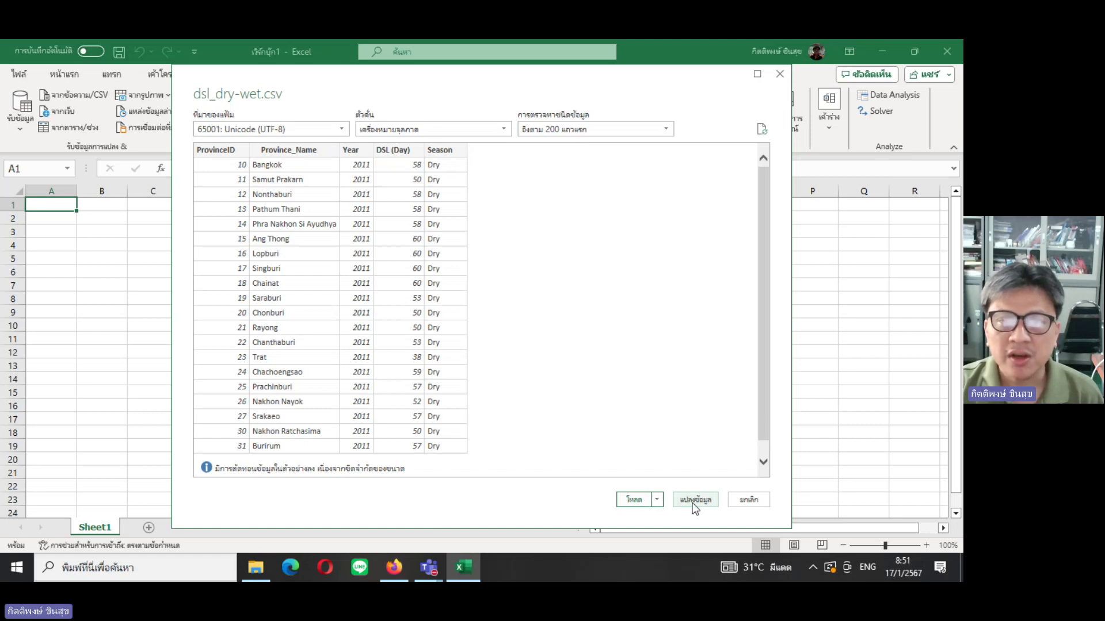
{"action": "left_click", "coordinate": [657, 500]}
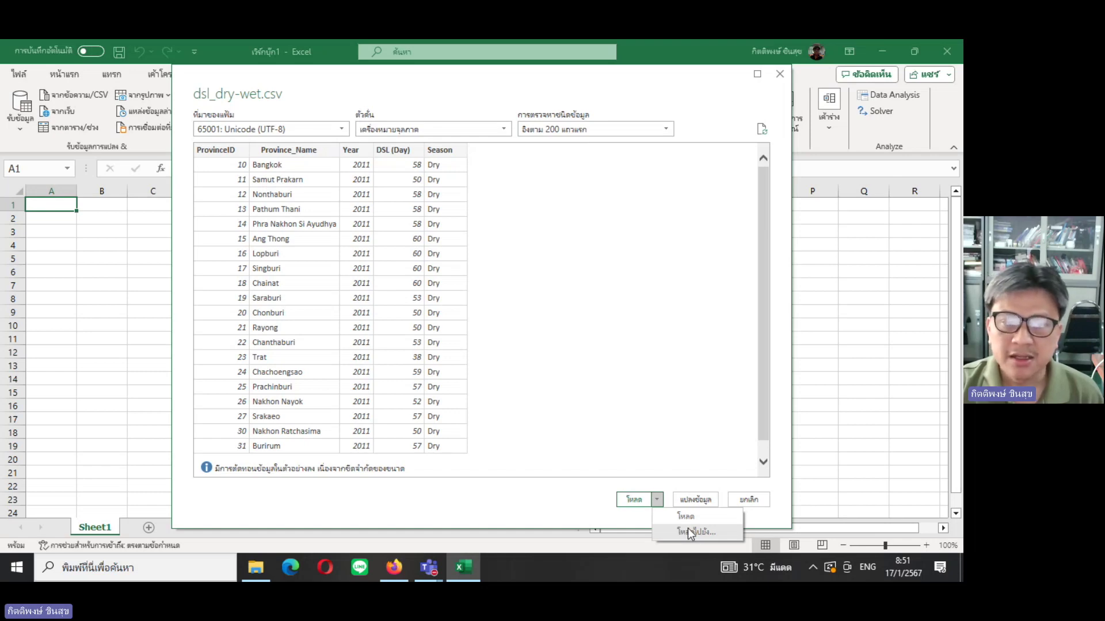
{"action": "left_click", "coordinate": [477, 508]}
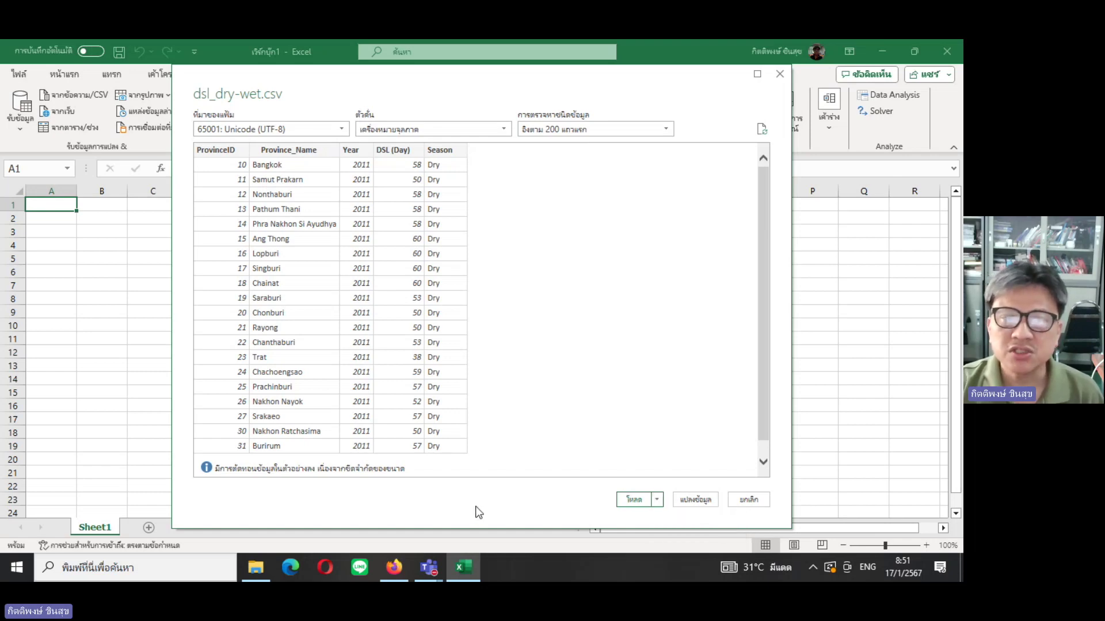
{"action": "left_click", "coordinate": [700, 499]}
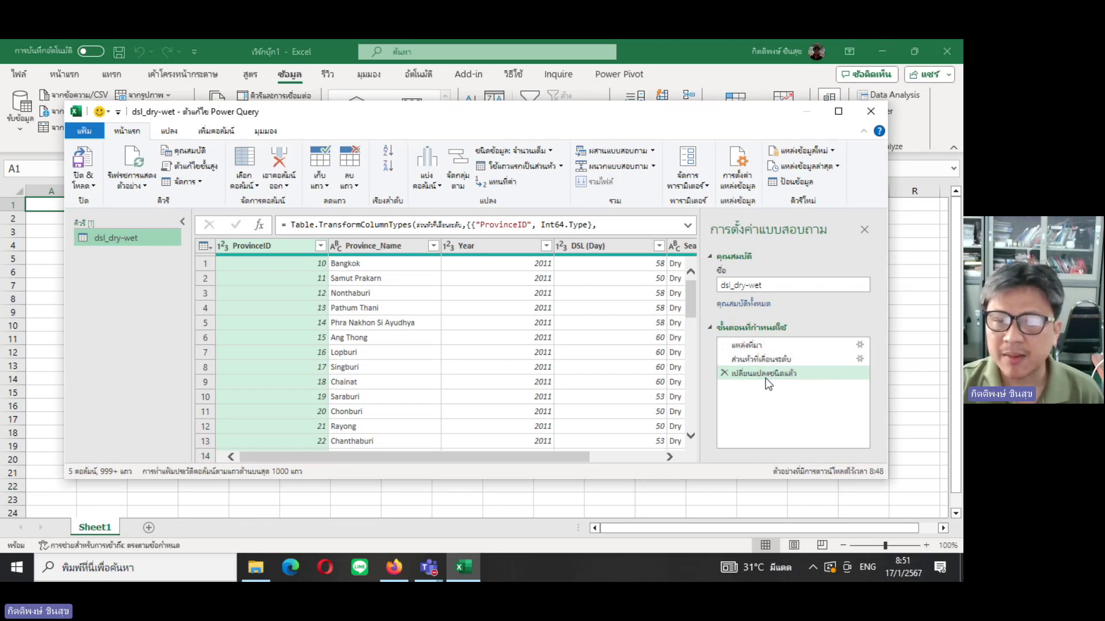
Close the dsl_dry-wet Power Query editor, triggering the keep-changes prompt.
{"action": "mouse_move", "coordinate": [574, 458]}
{"action": "left_mouse_down"}
{"action": "mouse_move", "coordinate": [675, 455]}
{"action": "mouse_move", "coordinate": [506, 457]}
{"action": "left_mouse_up"}
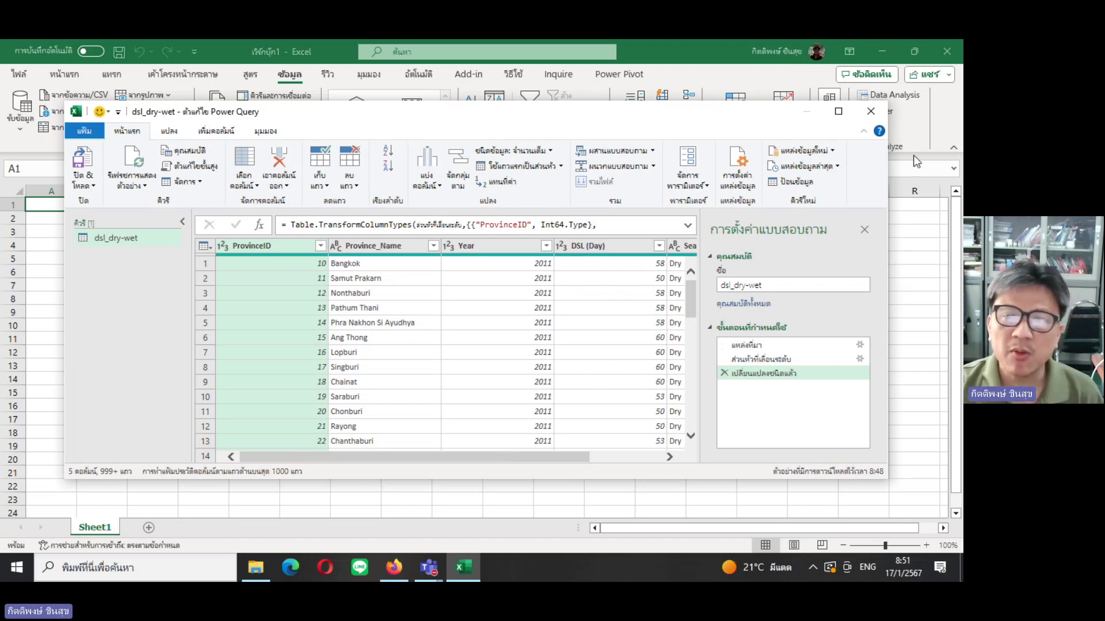
{"action": "left_click", "coordinate": [871, 112]}
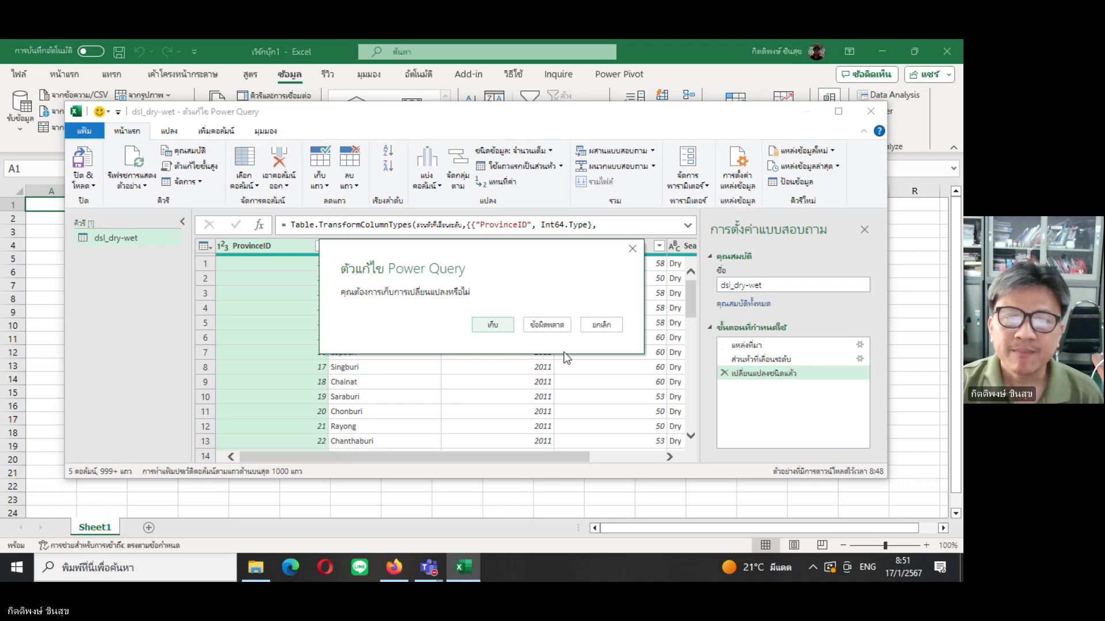
Keep the query changes and check the loaded Province_Name, DSL (Day) and Season headers.
{"action": "left_click", "coordinate": [493, 325]}
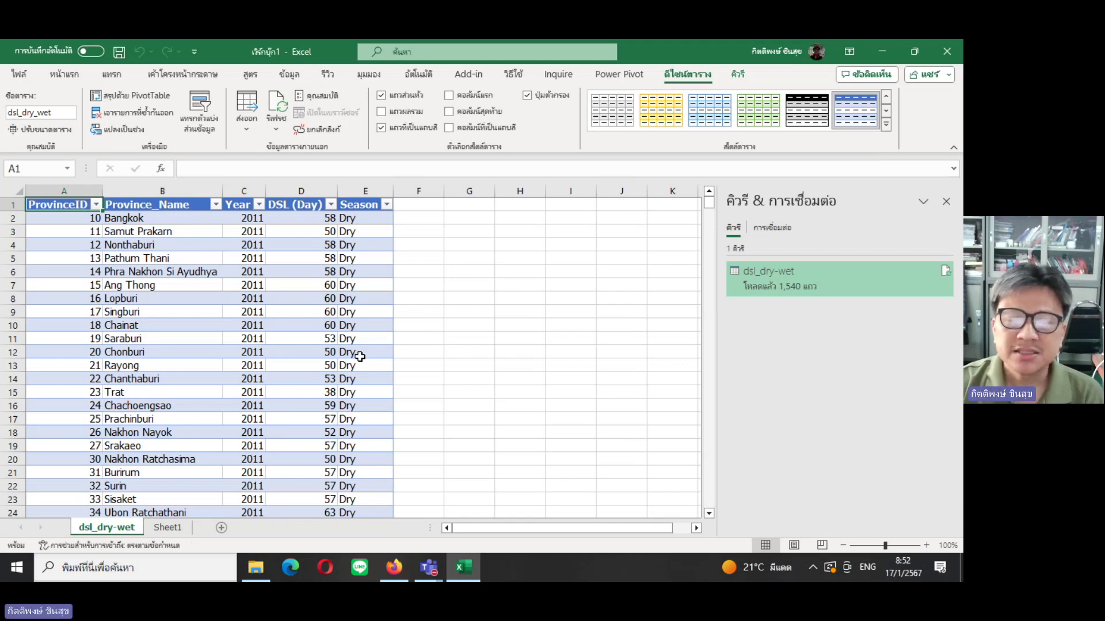
{"action": "left_click", "coordinate": [164, 204]}
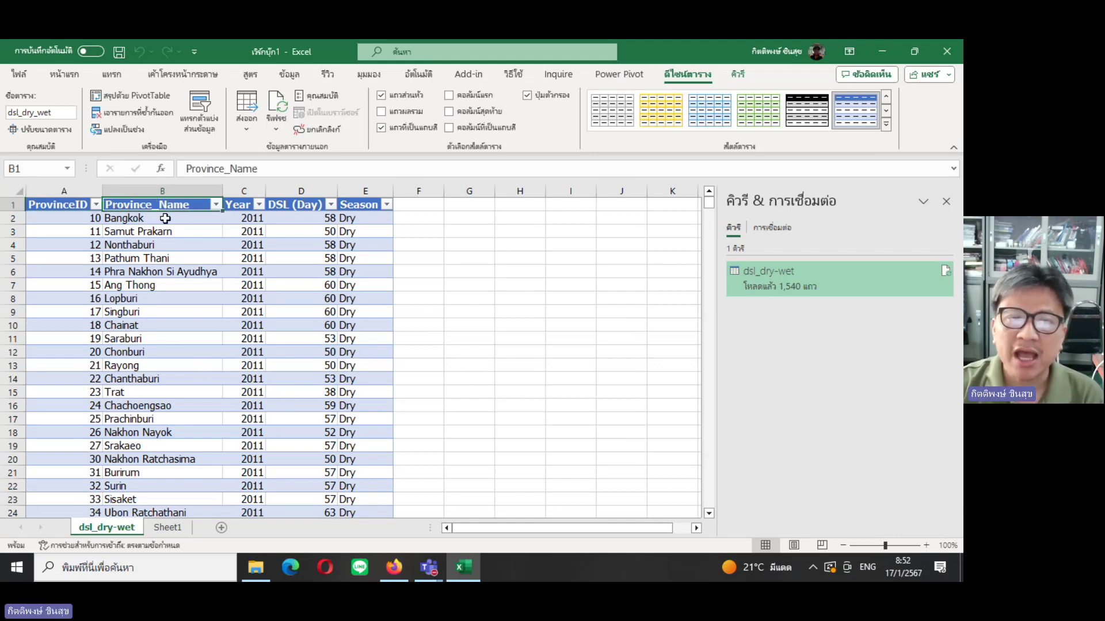
{"action": "left_click", "coordinate": [308, 205]}
{"action": "left_click", "coordinate": [357, 206]}
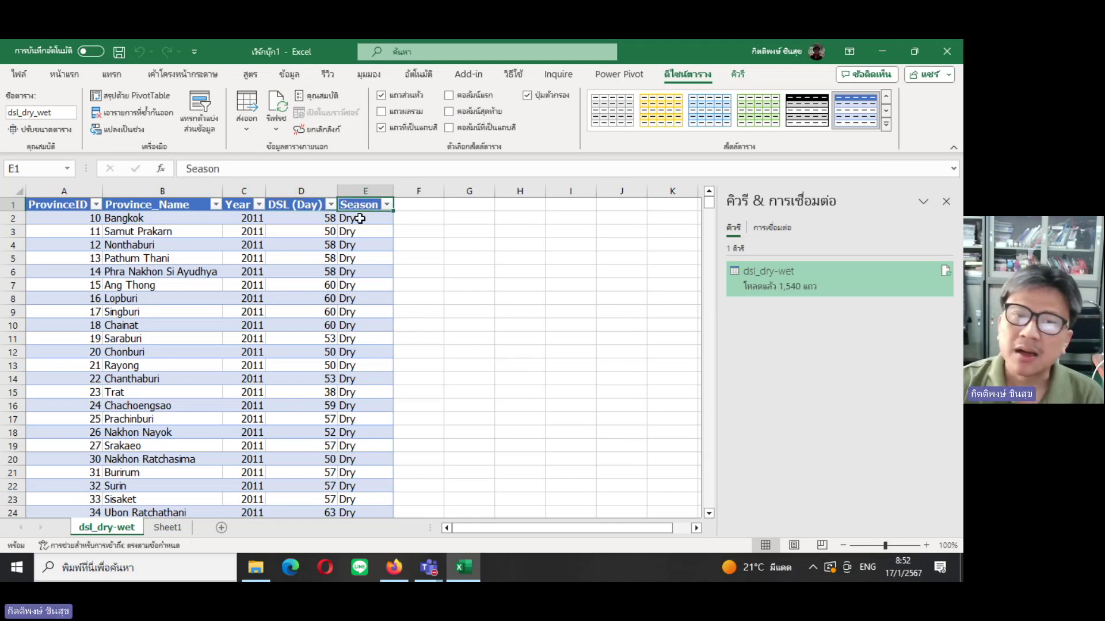
Review the loaded table's values, such as Phra Nakhon Si Ayudhya's DSL, and its query tools.
{"action": "left_click", "coordinate": [291, 75]}
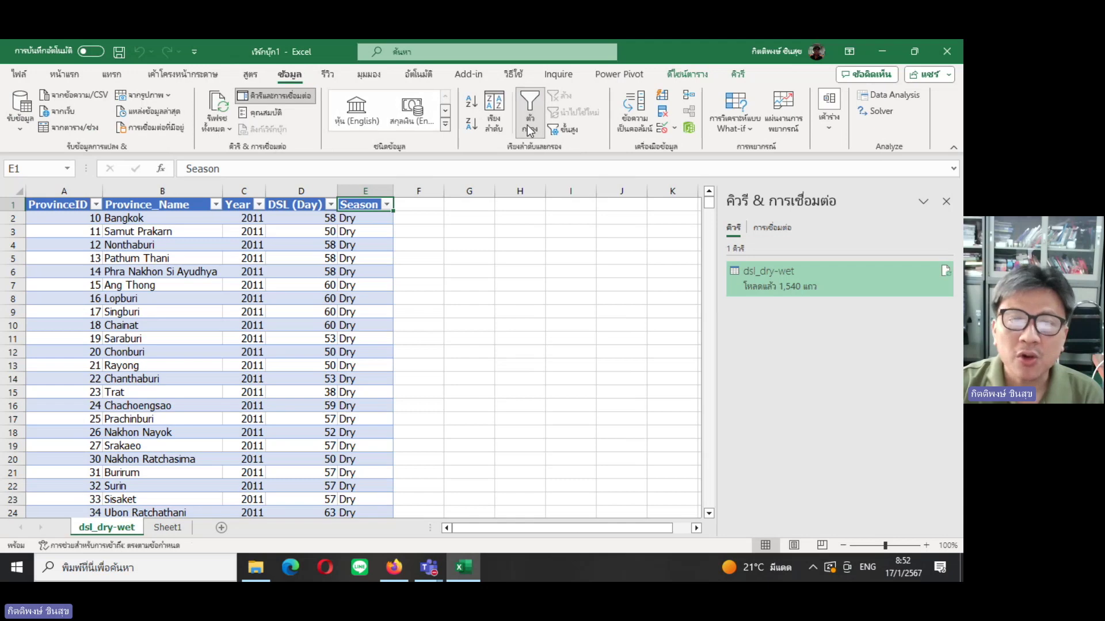
{"action": "left_click", "coordinate": [688, 75]}
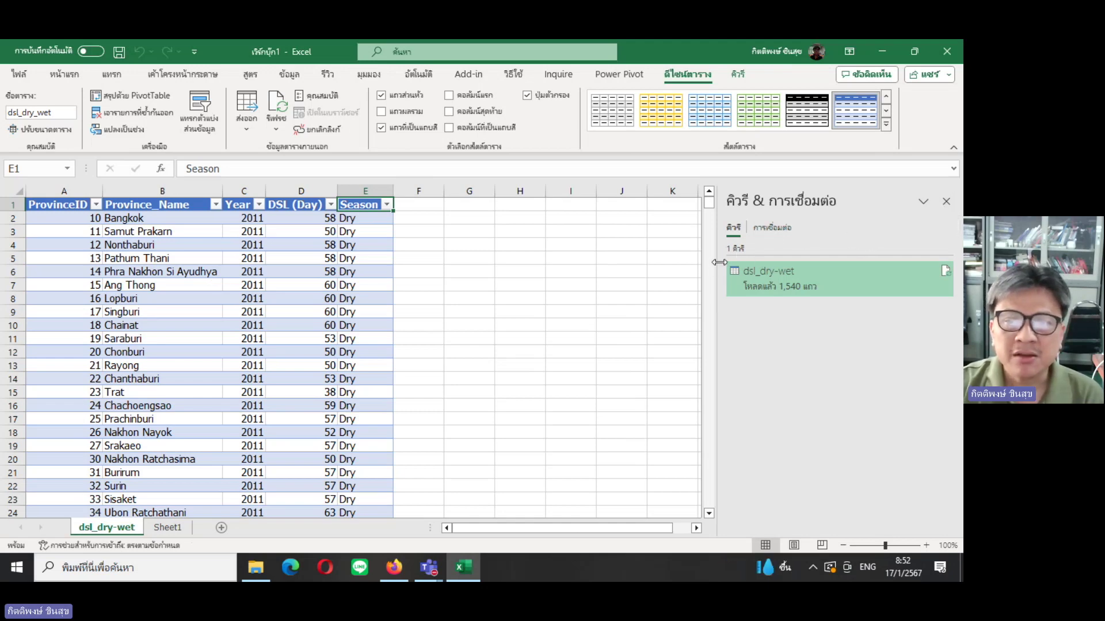
{"action": "left_click_drag", "start_coordinate": [716, 264], "coordinate": [766, 262]}
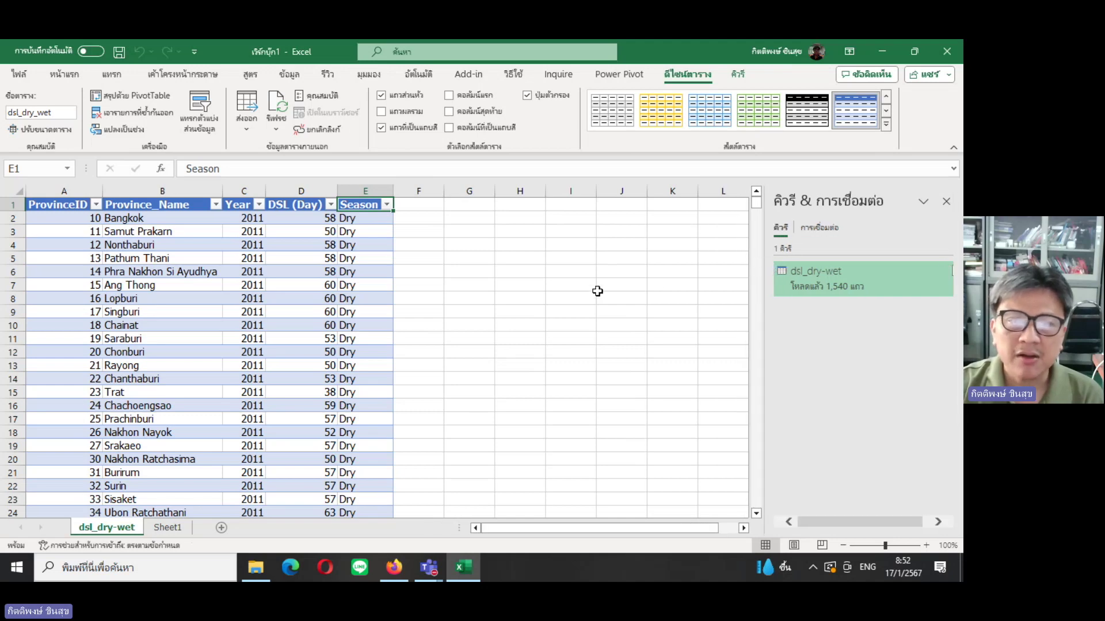
{"action": "left_click", "coordinate": [199, 272]}
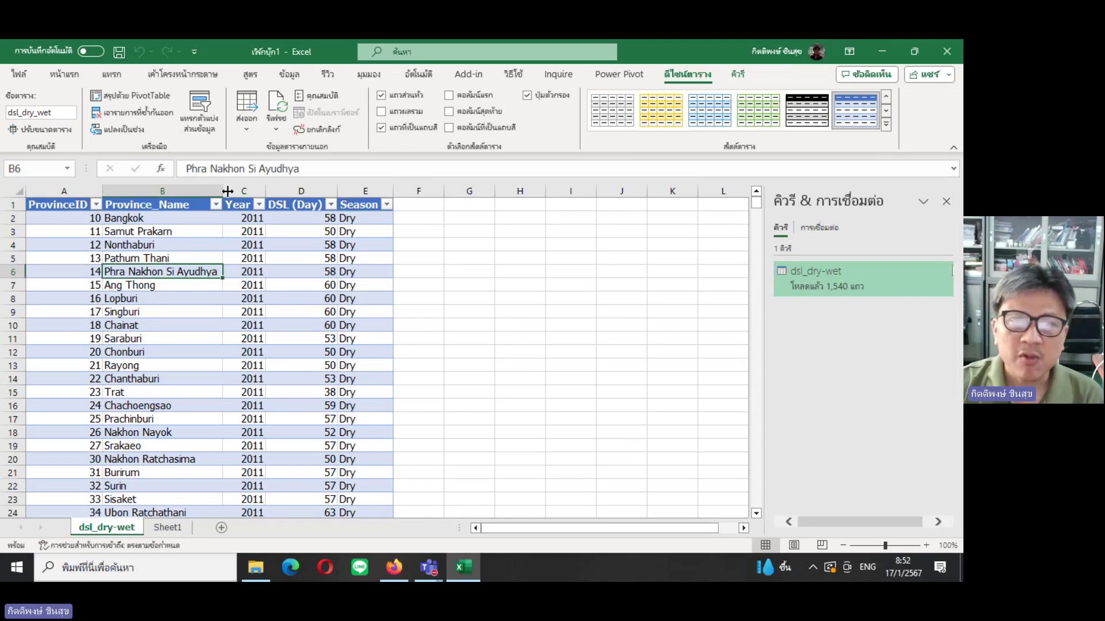
{"action": "left_click", "coordinate": [321, 271]}
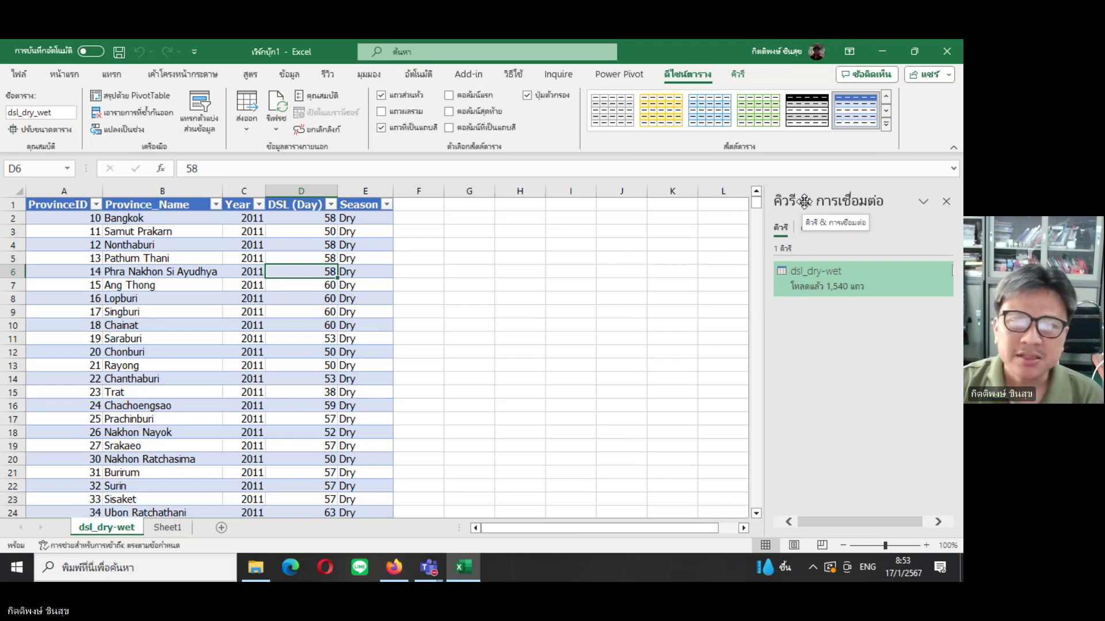
{"action": "left_click", "coordinate": [744, 79]}
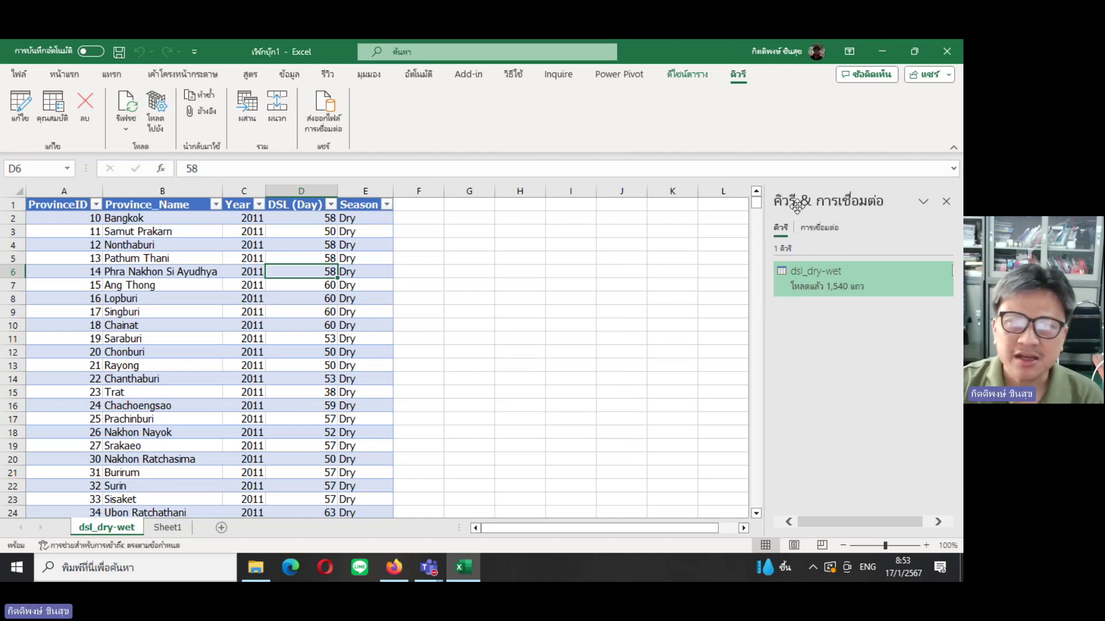
{"action": "left_click", "coordinate": [688, 75]}
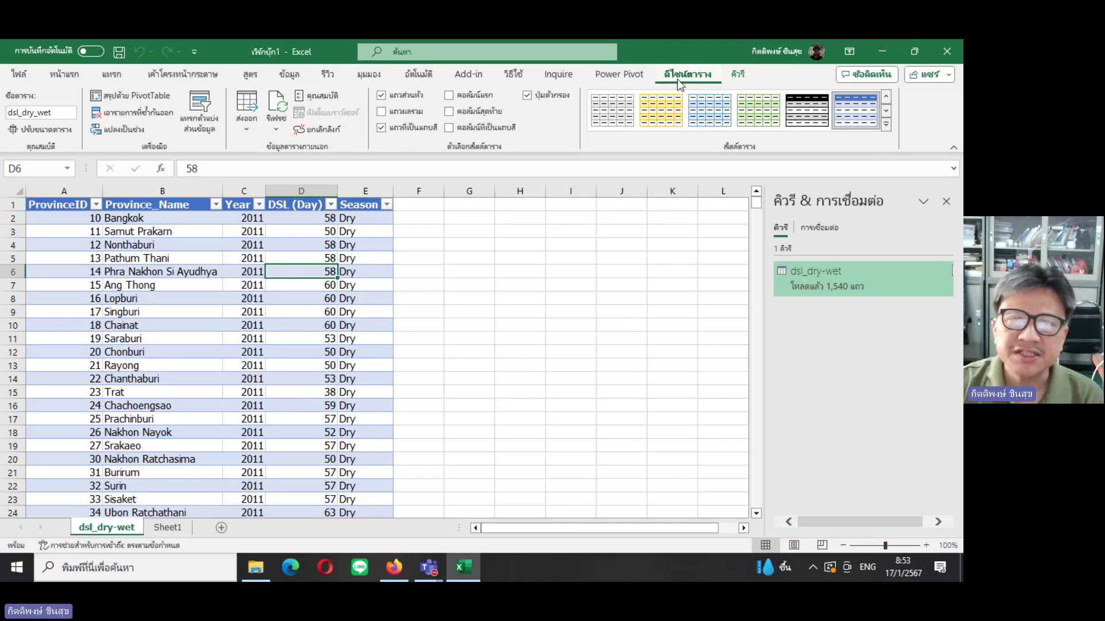
{"action": "left_click", "coordinate": [739, 80]}
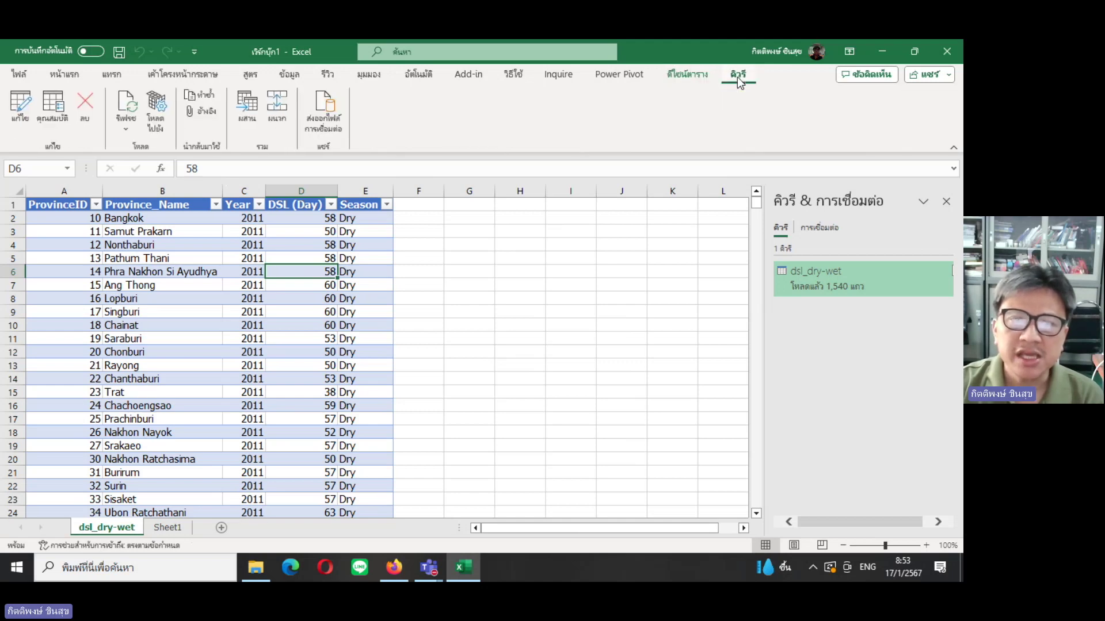
{"action": "left_click", "coordinate": [687, 75]}
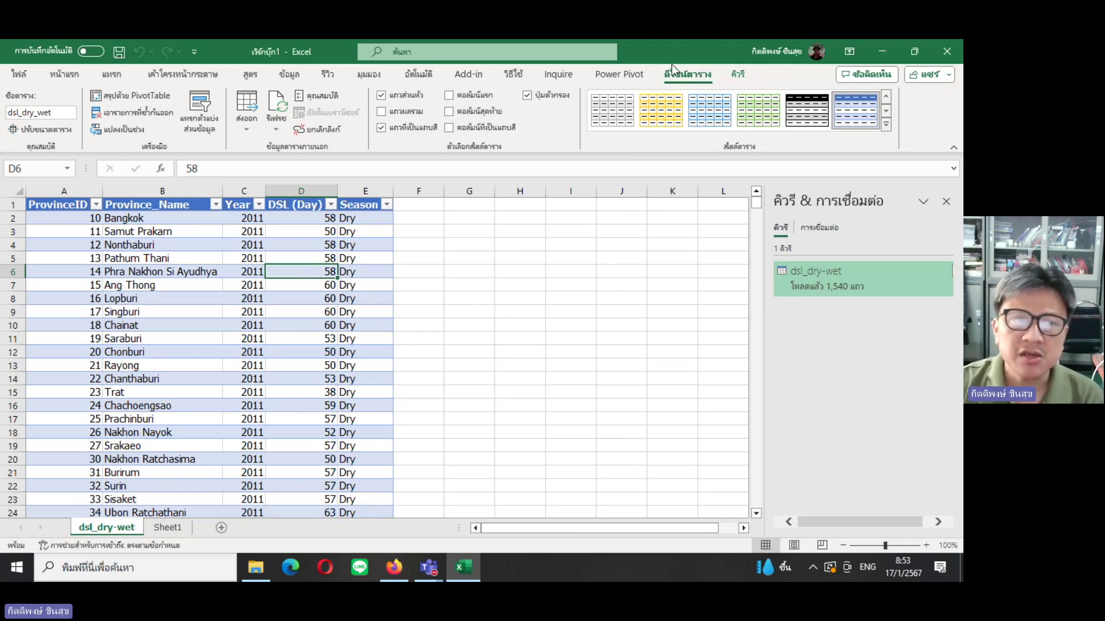
{"action": "left_click", "coordinate": [739, 75]}
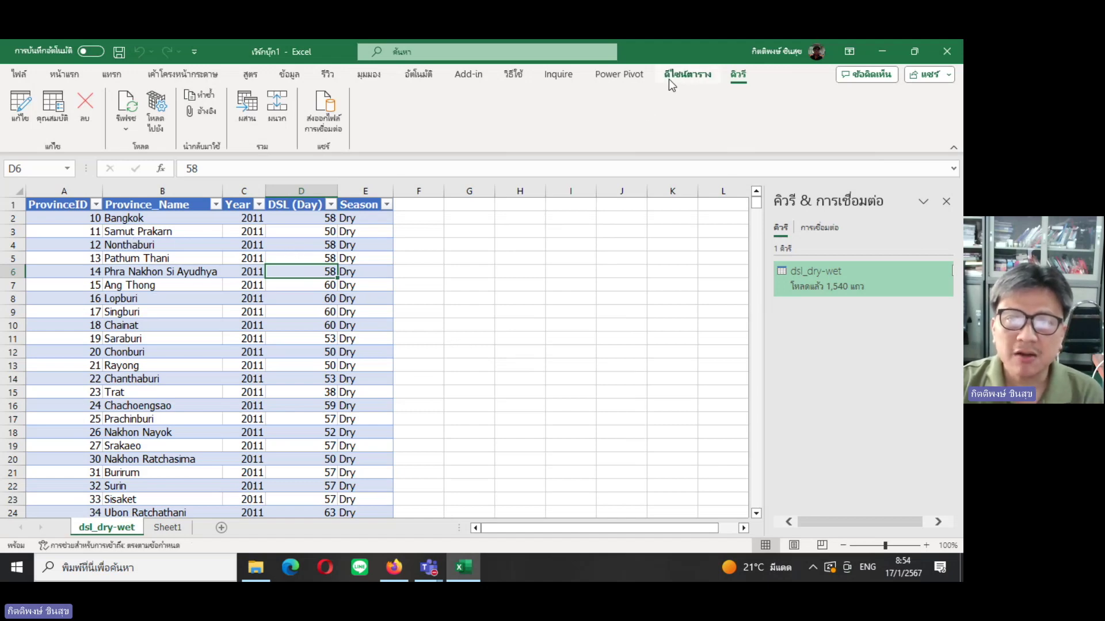
{"action": "left_click", "coordinate": [684, 75]}
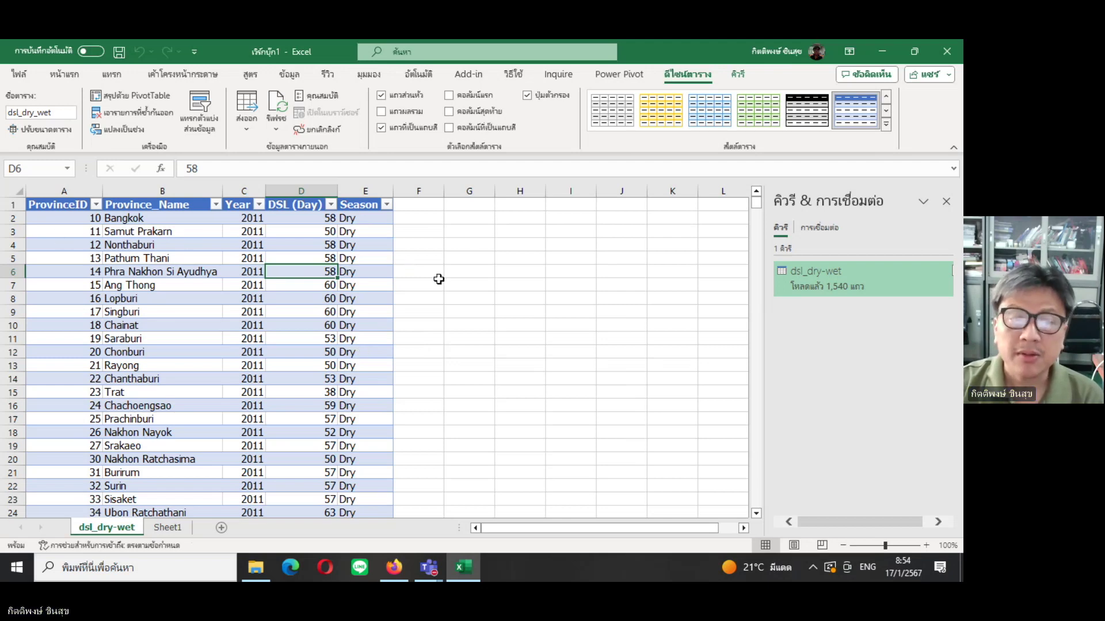
{"action": "left_click", "coordinate": [165, 243]}
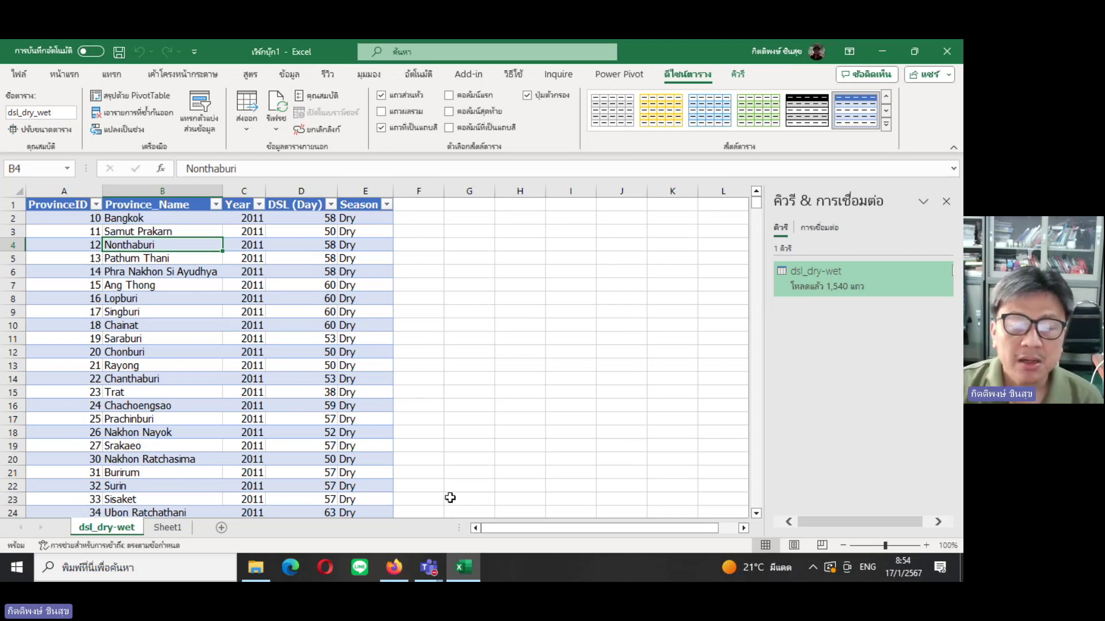
Go to the full data.go.th dataset catalogue in Firefox.
{"action": "left_click", "coordinate": [394, 568]}
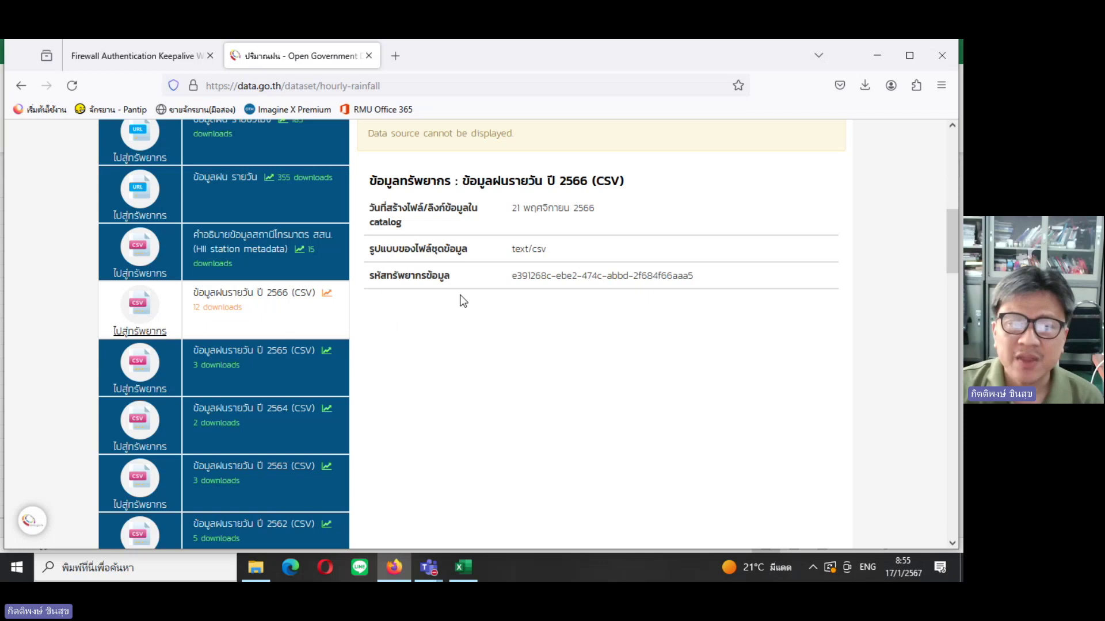
{"action": "left_click_drag", "start_coordinate": [953, 262], "coordinate": [953, 175]}
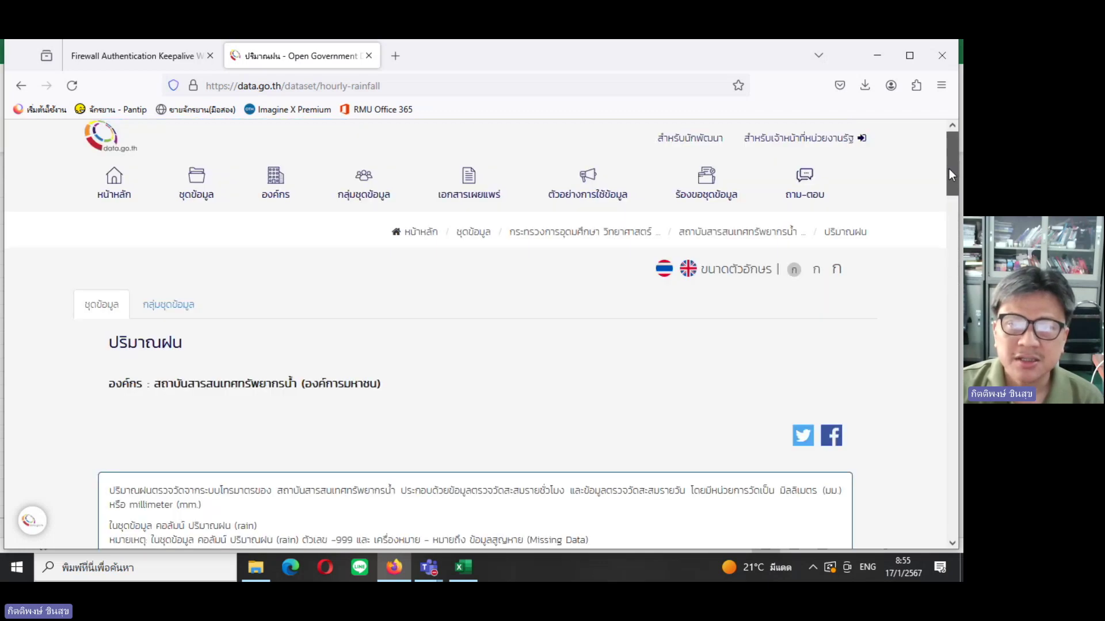
{"action": "left_click", "coordinate": [207, 202]}
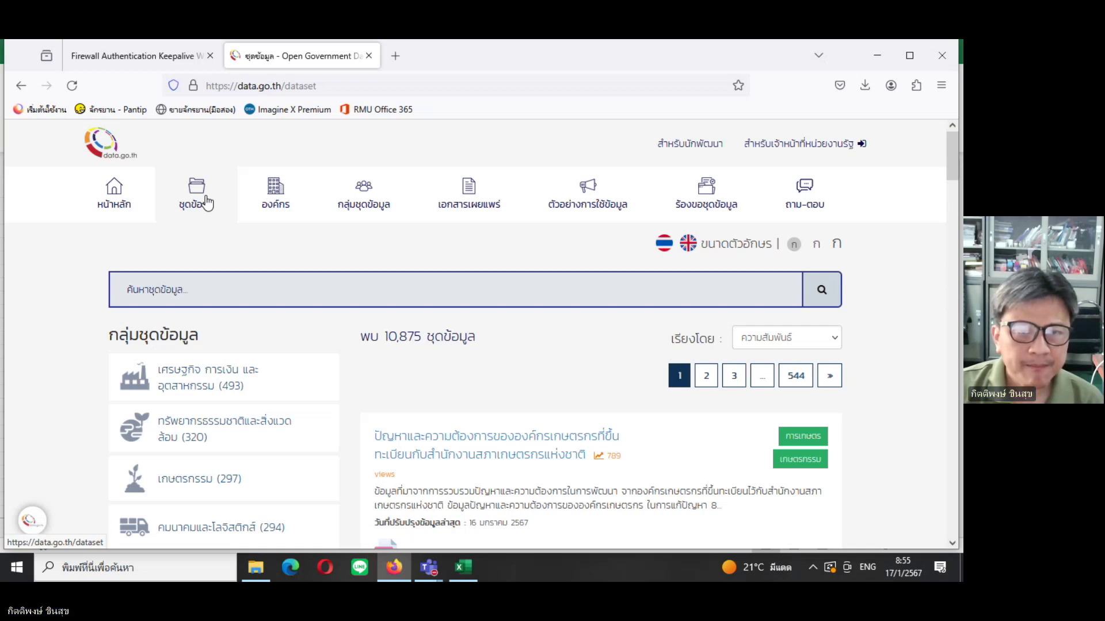
Search the dataset catalogue for จังหวัด with Thai keyboard input.
{"action": "left_click", "coordinate": [406, 292]}
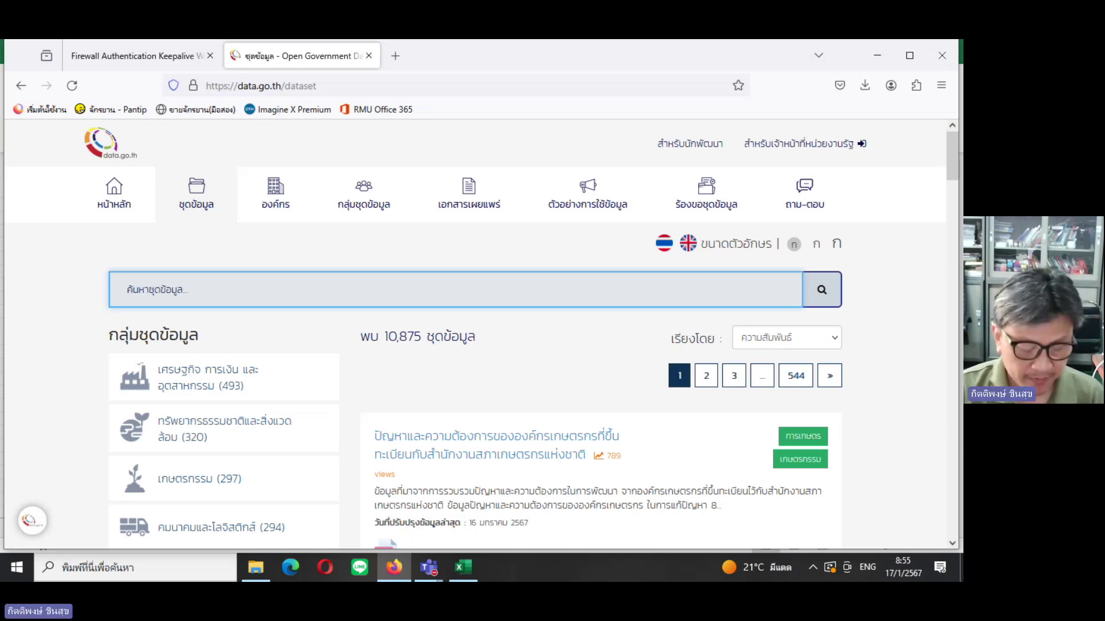
{"action": "type", "text": "'"}
{"action": "key", "text": "BackSpace"}
{"action": "key", "text": "BackSpace"}
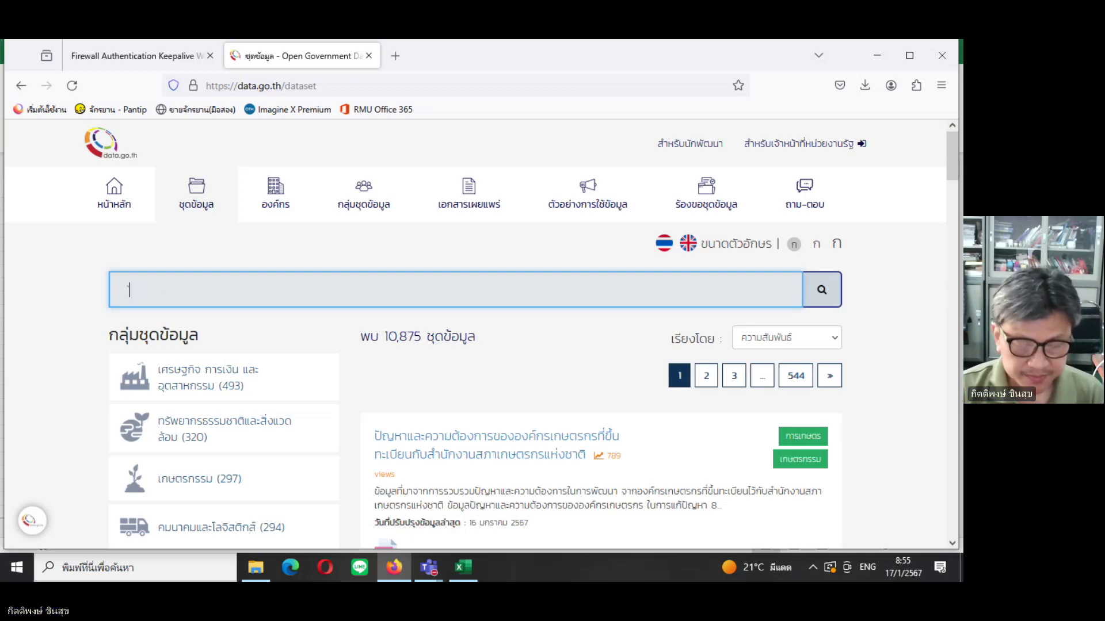
{"action": "left_click", "coordinate": [868, 561]}
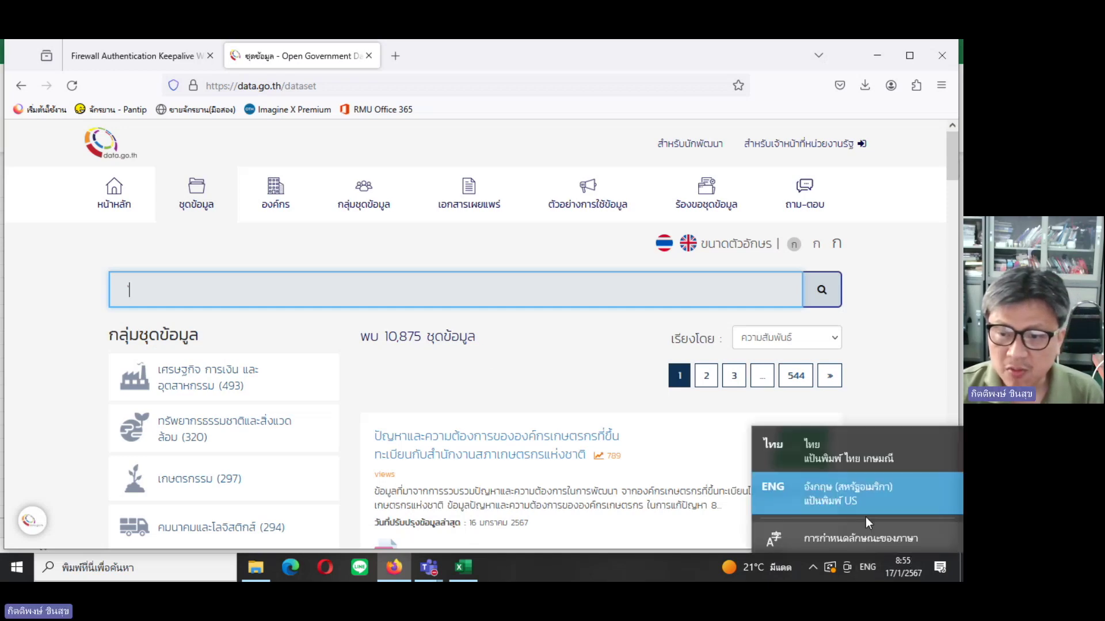
{"action": "left_click", "coordinate": [854, 444]}
{"action": "type", "text": "ง"}
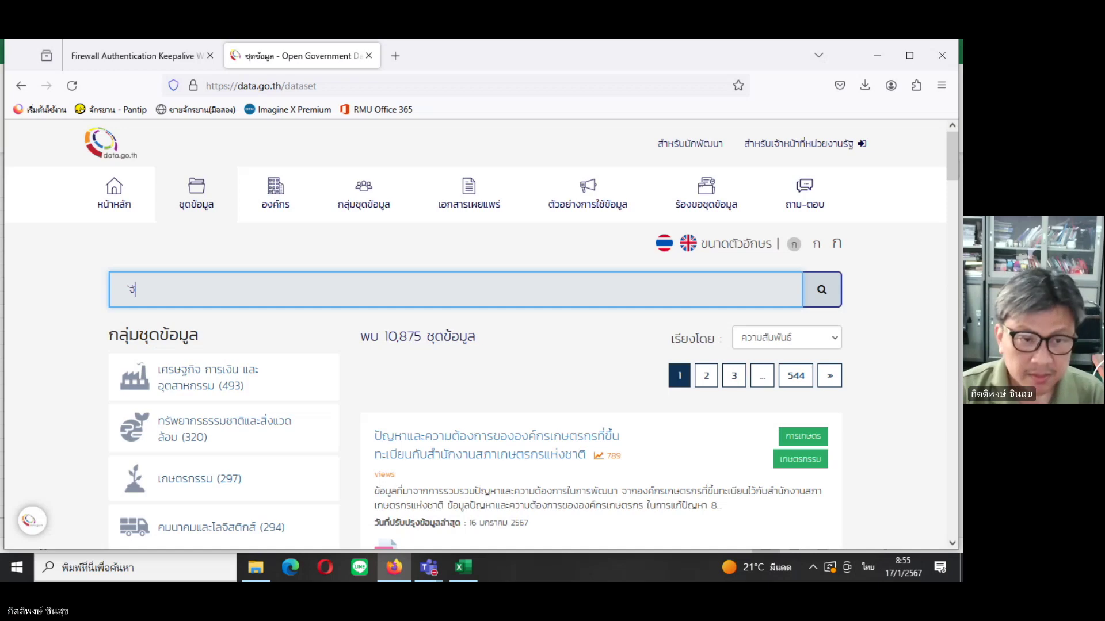
{"action": "key", "text": "BackSpace"}
{"action": "type", "text": "ง"}
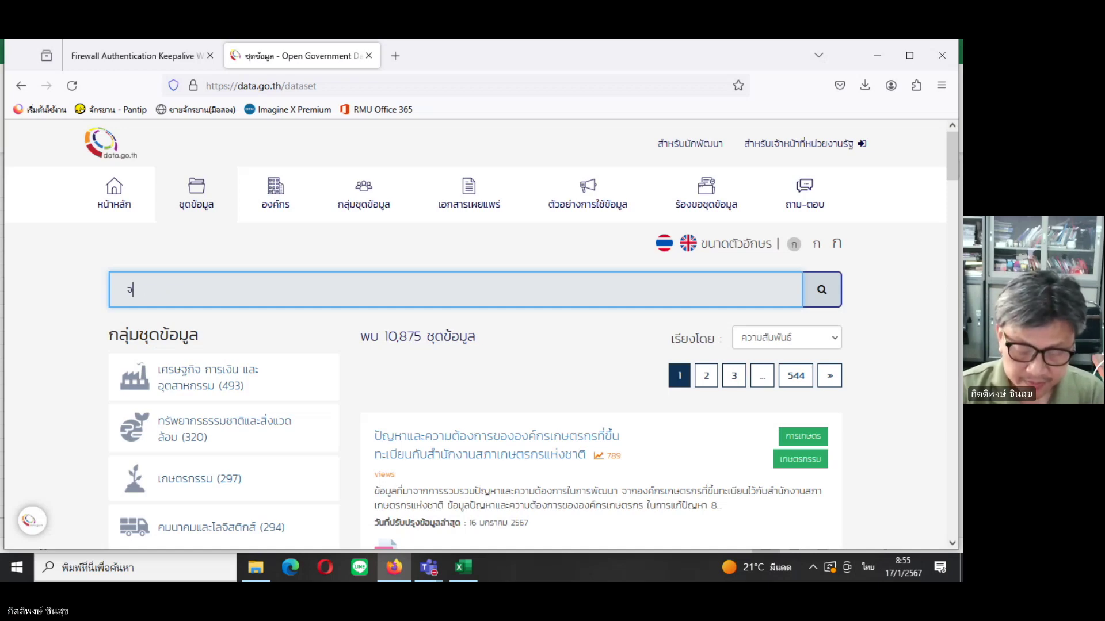
{"action": "type", "text": "หว"}
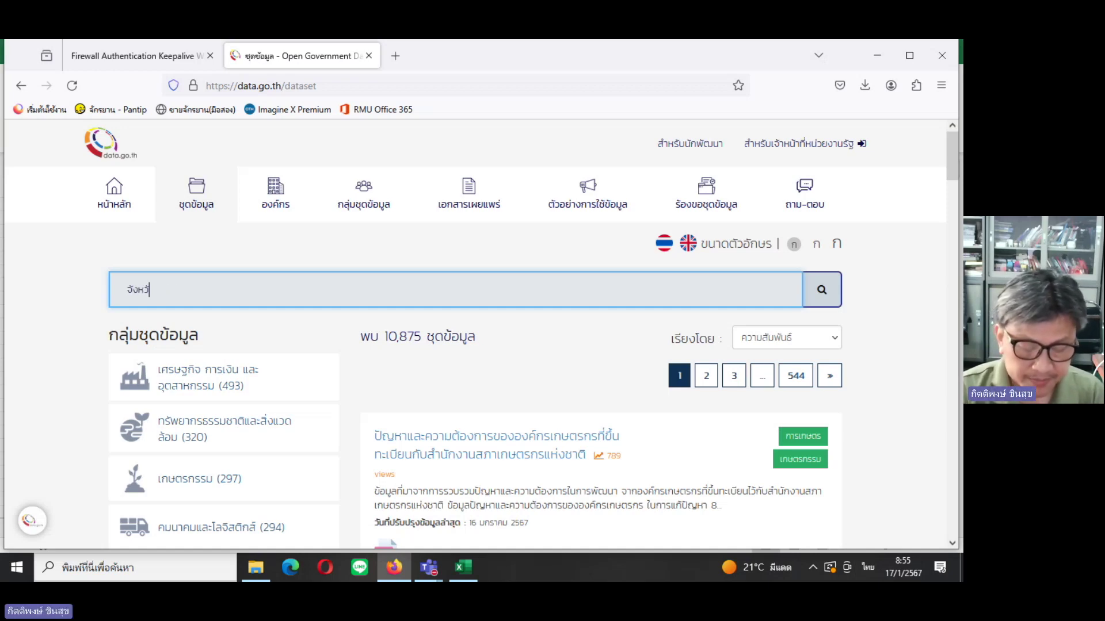
{"action": "type", "text": "ัด"}
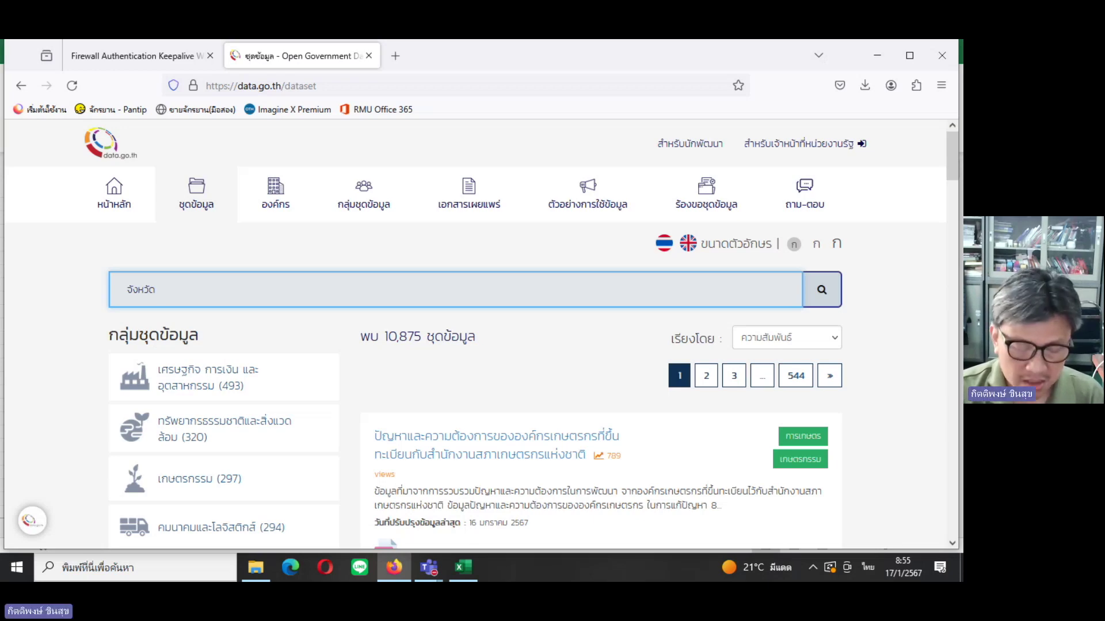
{"action": "type", "text": " ก"}
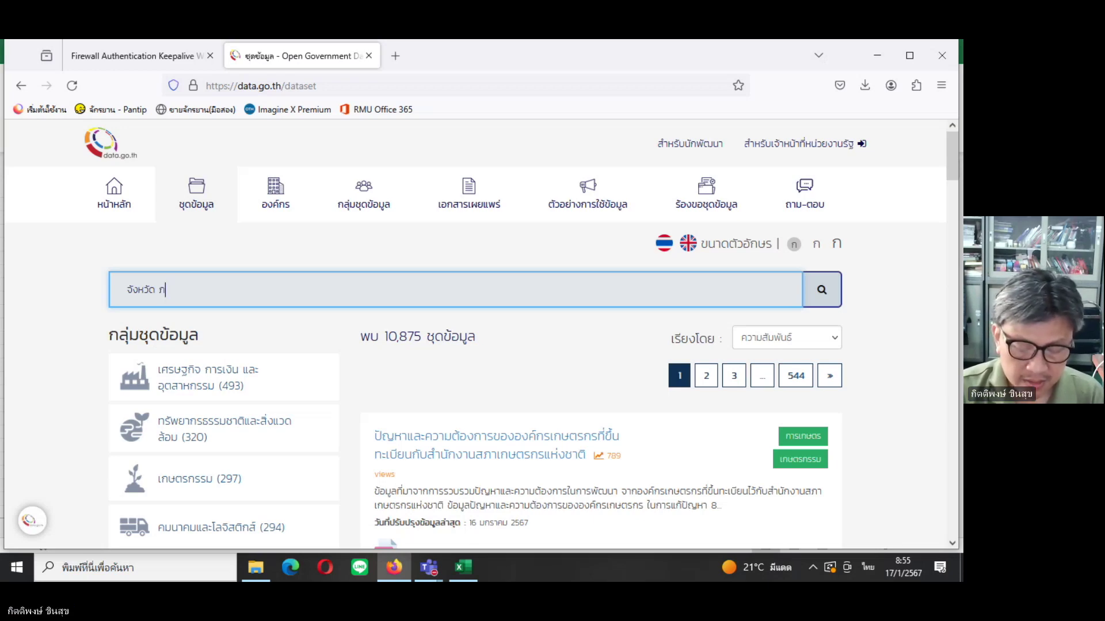
{"action": "key", "text": "BackSpace"}
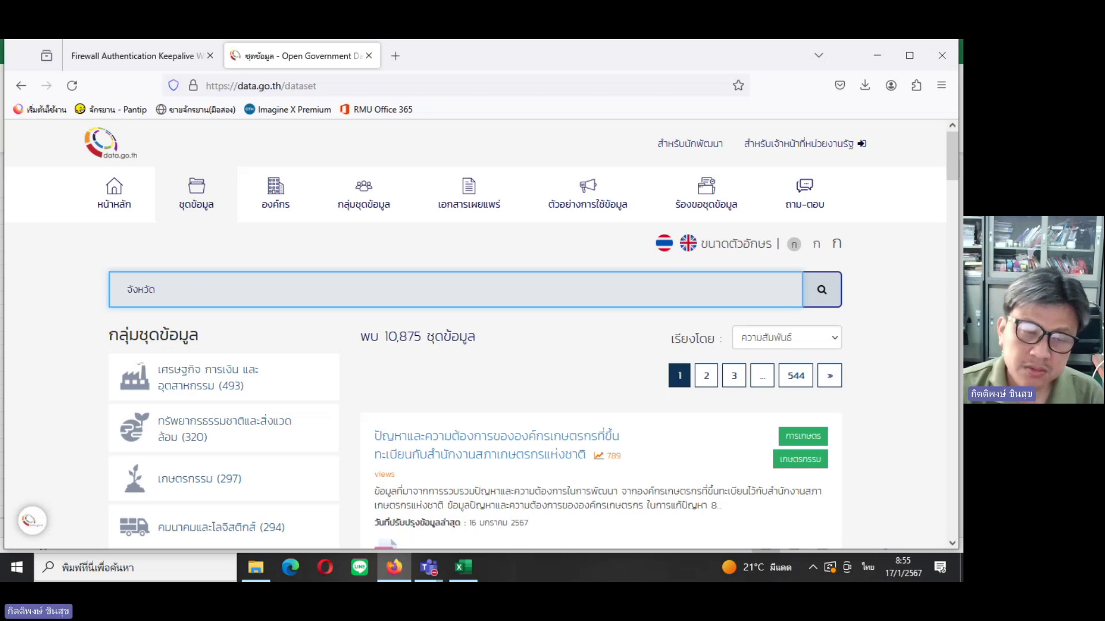
{"action": "key", "text": "Return"}
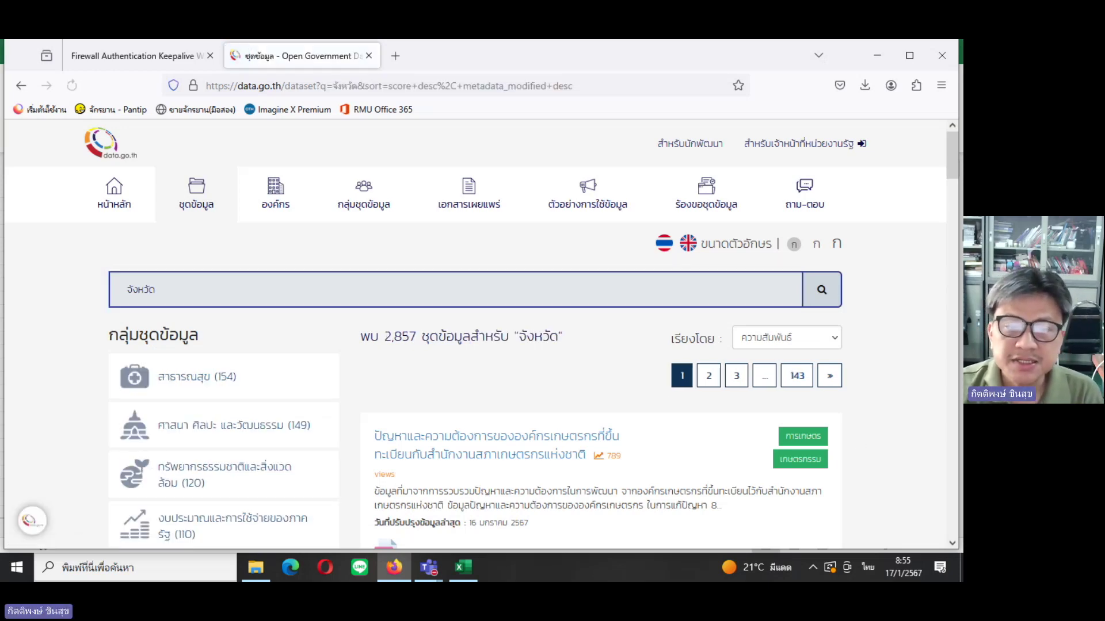
Scroll through the 2,857 จังหวัด search results.
{"action": "left_click_drag", "start_coordinate": [950, 158], "coordinate": [960, 336]}
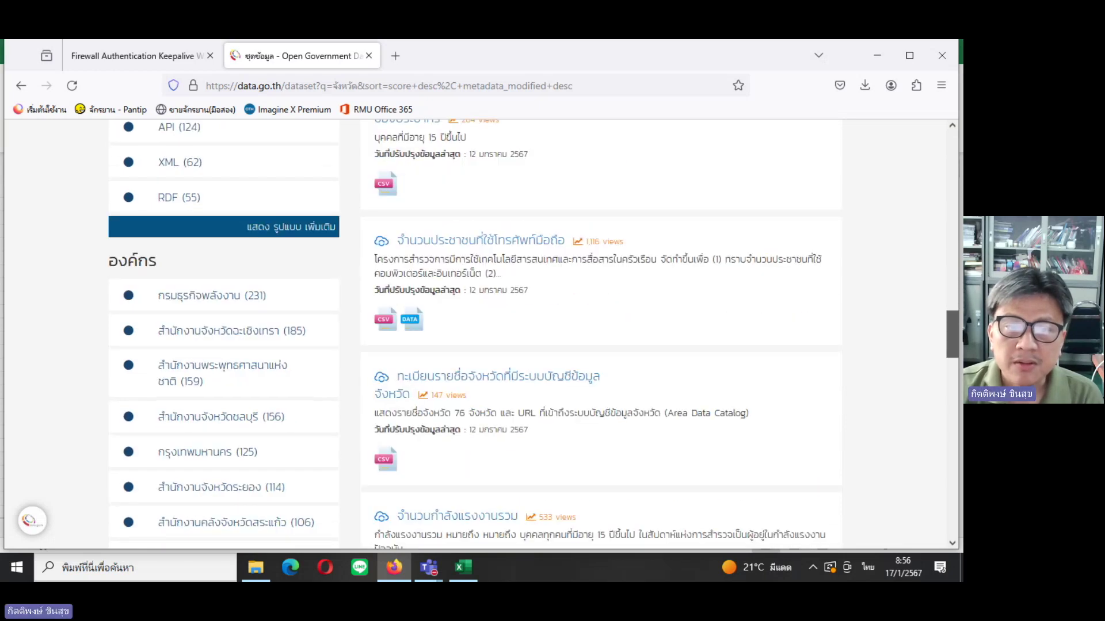
{"action": "scroll", "coordinate": [533, 335], "scroll_direction": "down", "scroll_amount": 2}
{"action": "scroll", "coordinate": [533, 335], "scroll_direction": "down", "scroll_amount": 2}
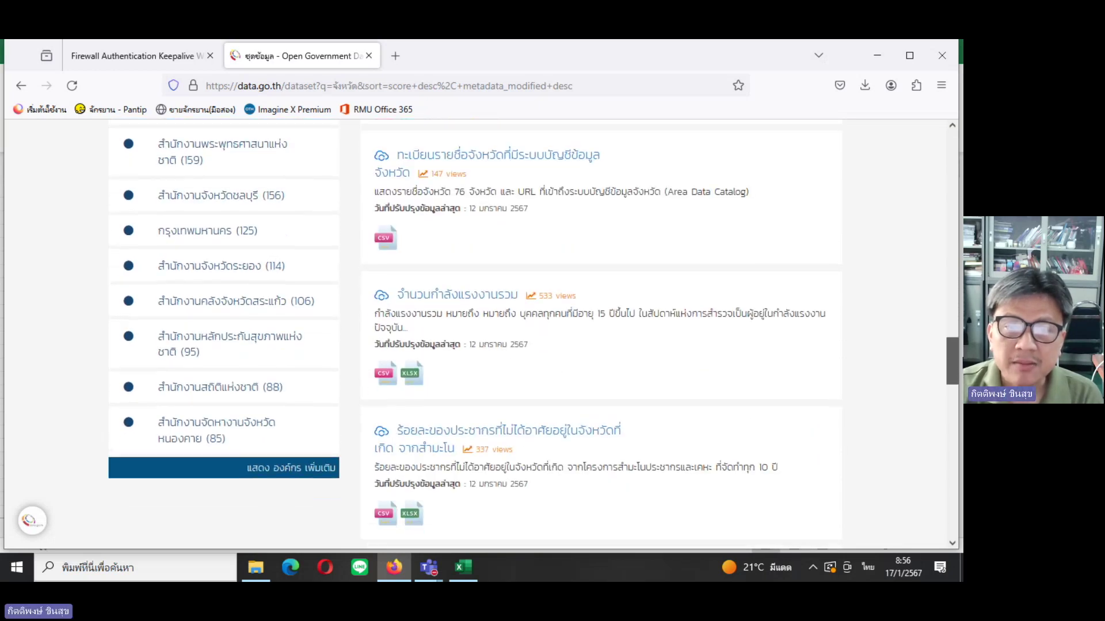
{"action": "scroll", "coordinate": [534, 335], "scroll_direction": "down", "scroll_amount": 5}
{"action": "mouse_move", "coordinate": [960, 397]}
{"action": "left_mouse_down"}
{"action": "mouse_move", "coordinate": [962, 512]}
{"action": "mouse_move", "coordinate": [954, 94]}
{"action": "left_mouse_up"}
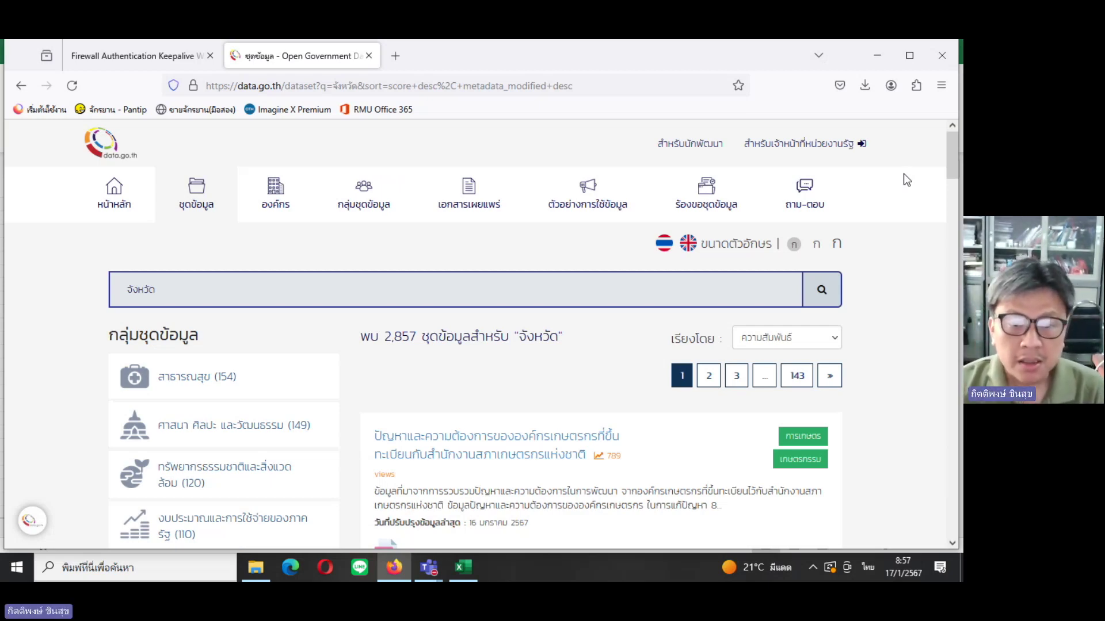
Refine the search to จังหวัดและภูมิภาคในประเทศไทย and open the single matching dataset.
{"action": "left_click", "coordinate": [529, 297]}
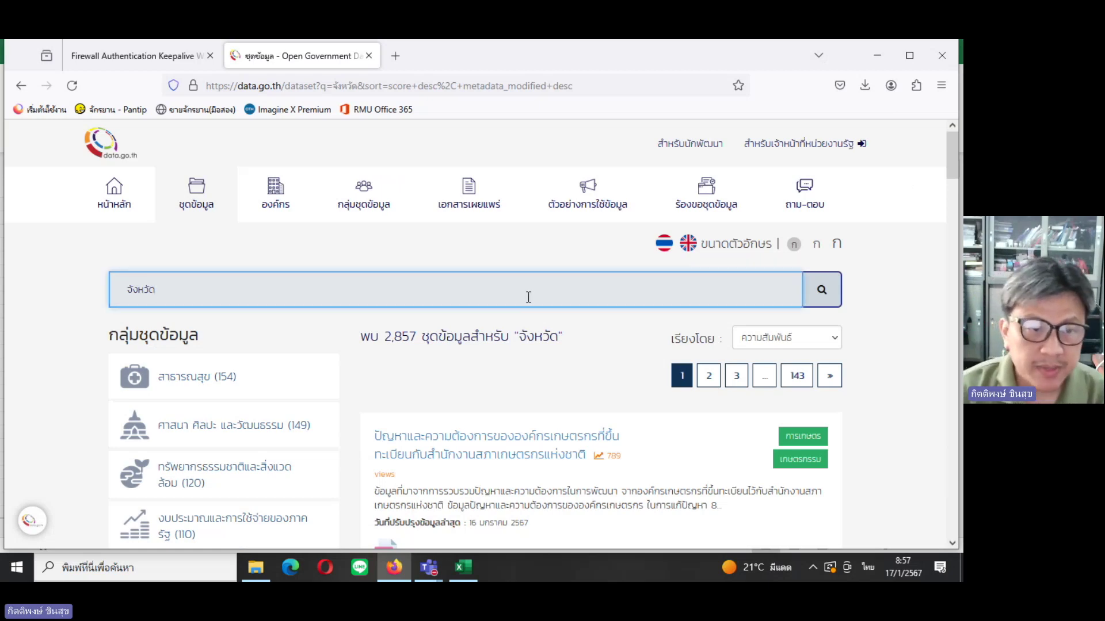
{"action": "type", "text": "และ"}
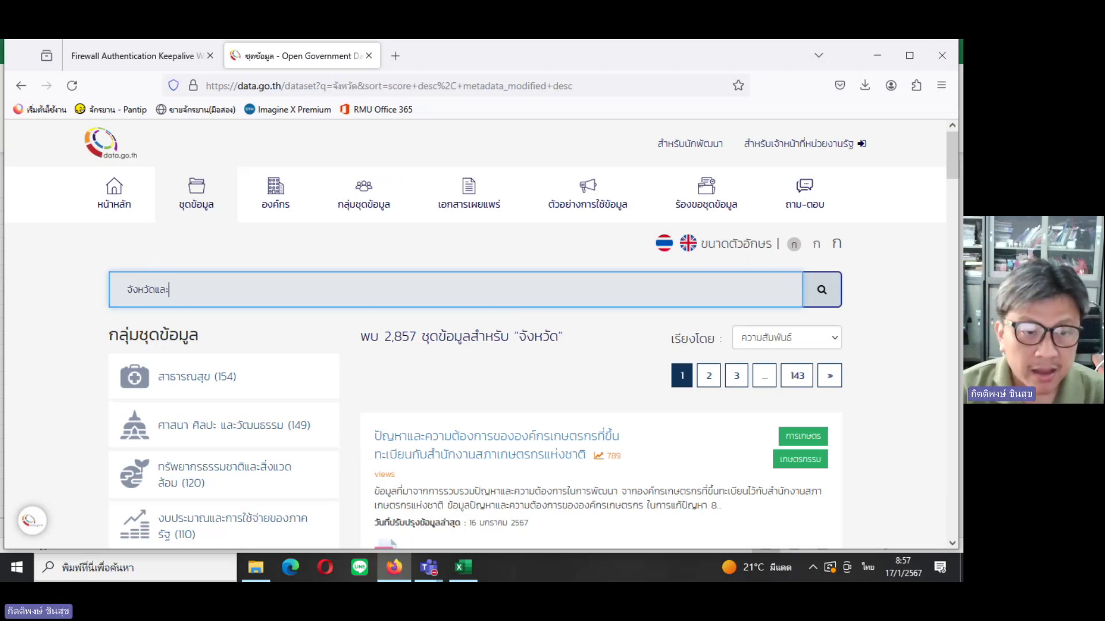
{"action": "type", "text": "ก"}
{"action": "type", "text": "ูมิภา"}
{"action": "type", "text": "คในปร"}
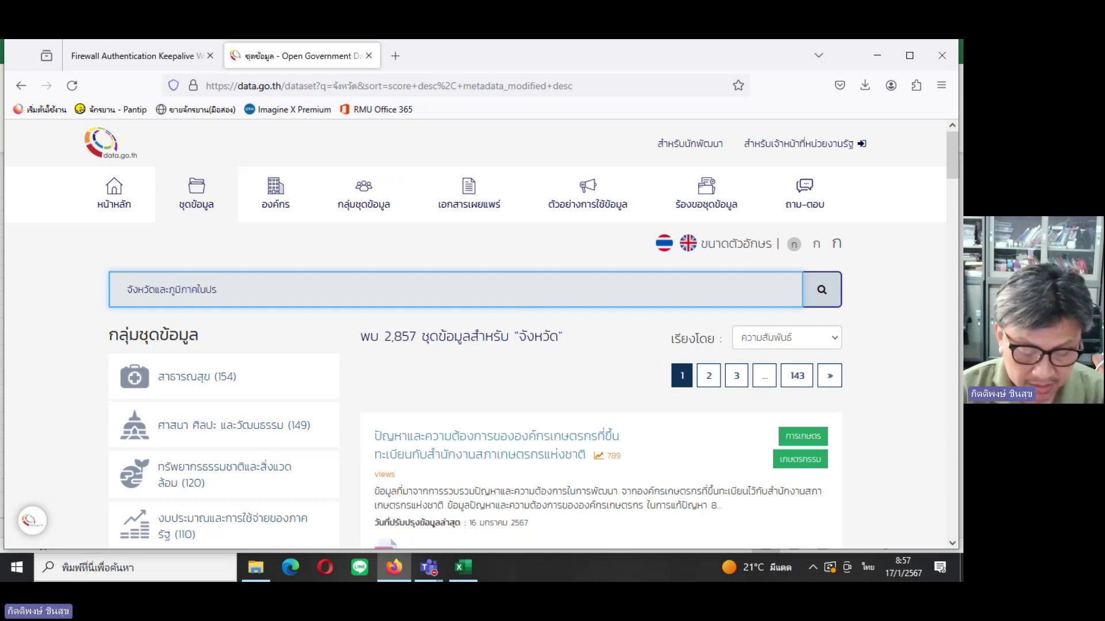
{"action": "type", "text": "ะเทศ"}
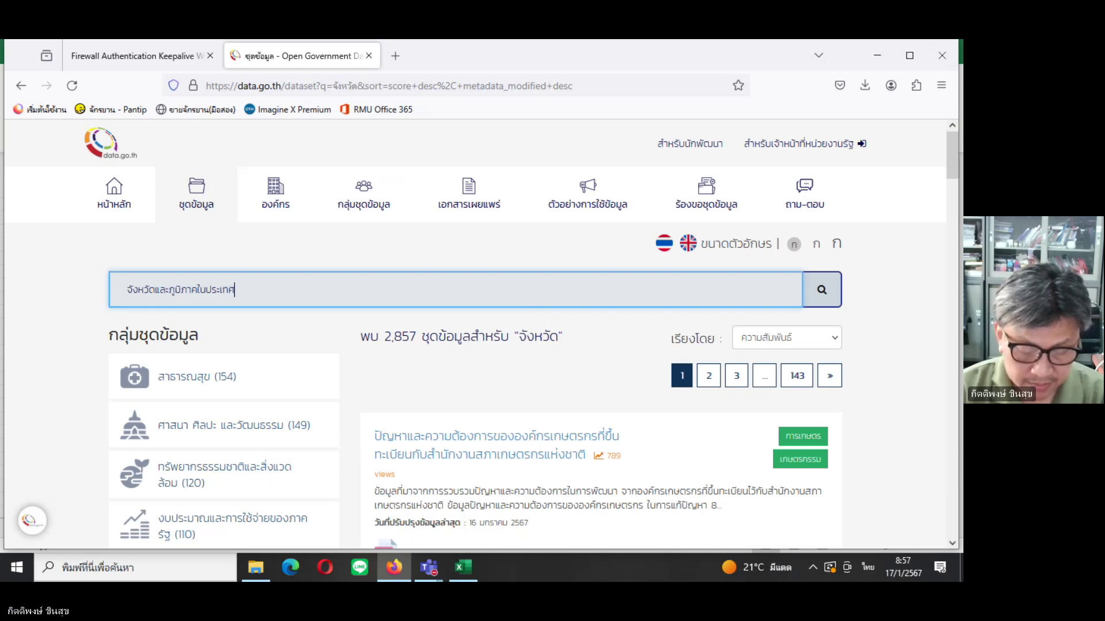
{"action": "type", "text": "ไทย"}
{"action": "key", "text": "Return"}
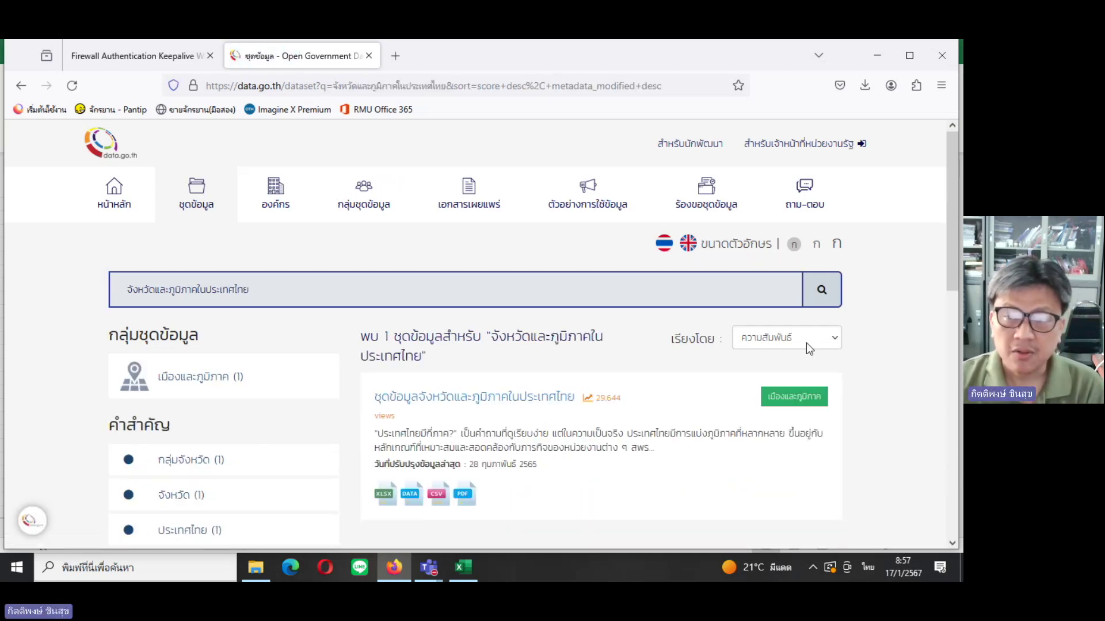
{"action": "scroll", "coordinate": [541, 313], "scroll_direction": "down", "scroll_amount": 3}
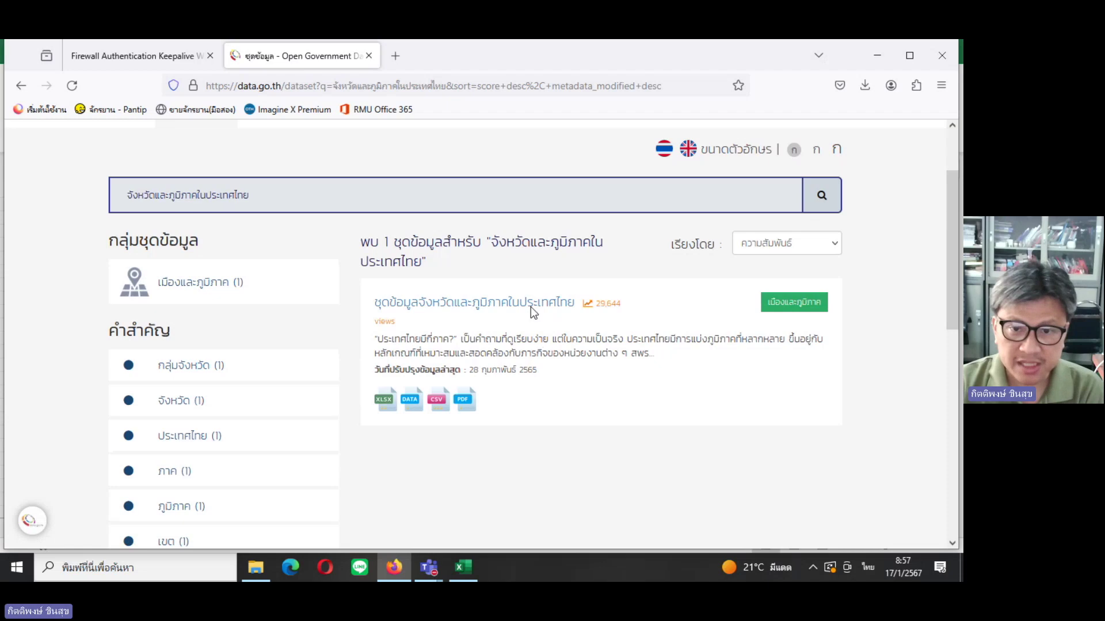
{"action": "left_click", "coordinate": [528, 310]}
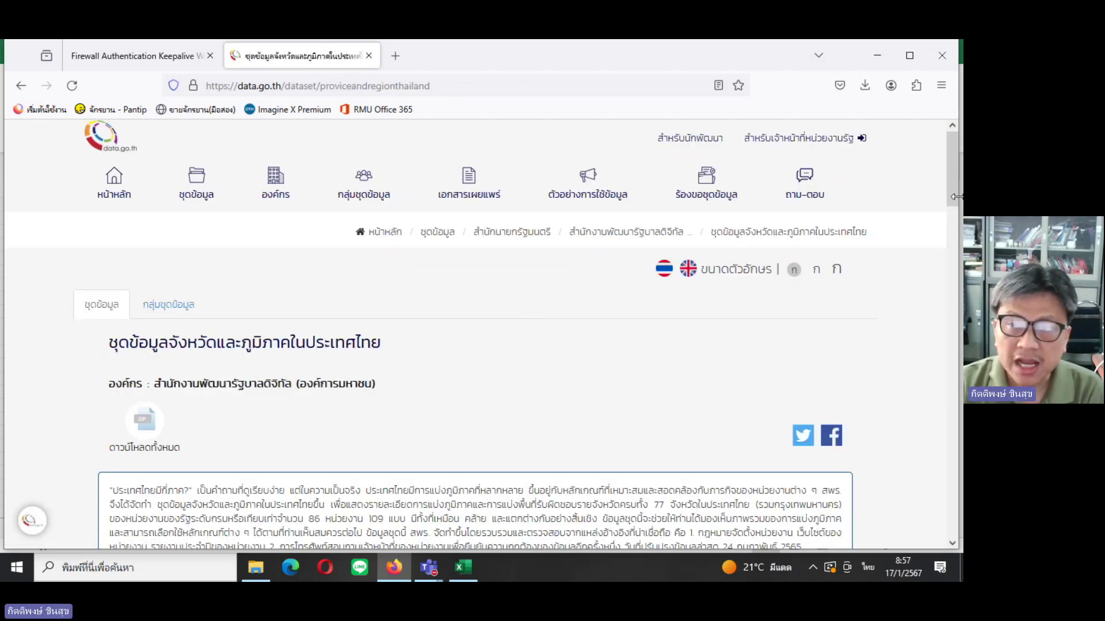
Scroll to the 77-province preview with ProvinceMOI_ID and regions, then return to Excel.
{"action": "left_click_drag", "start_coordinate": [955, 196], "coordinate": [954, 228]}
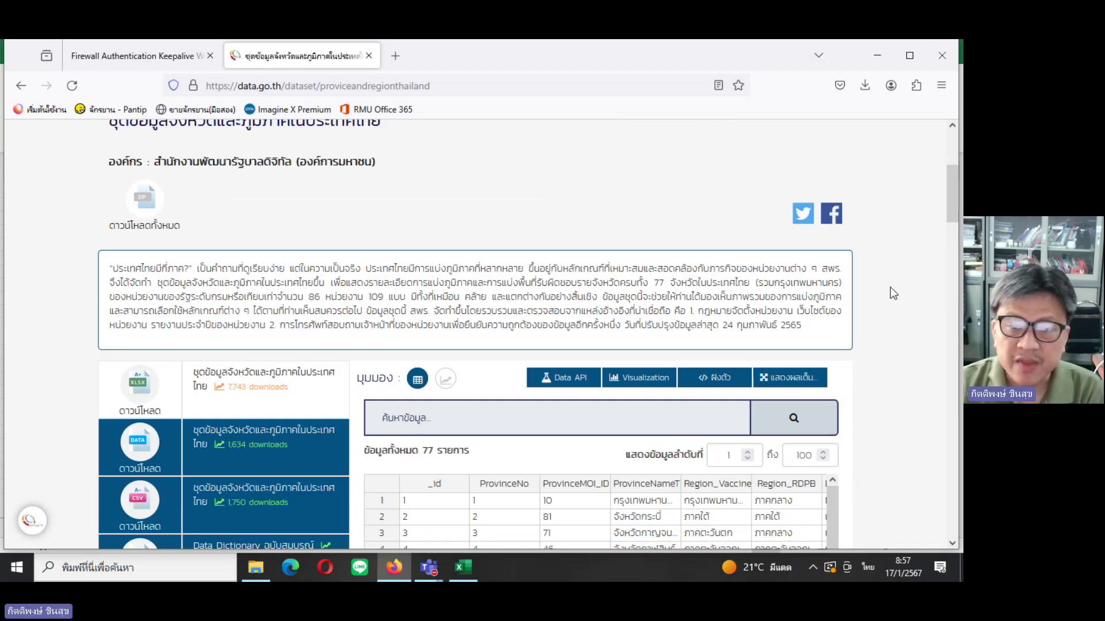
{"action": "mouse_move", "coordinate": [951, 216]}
{"action": "left_mouse_down"}
{"action": "mouse_move", "coordinate": [951, 256]}
{"action": "mouse_move", "coordinate": [950, 241]}
{"action": "left_mouse_up"}
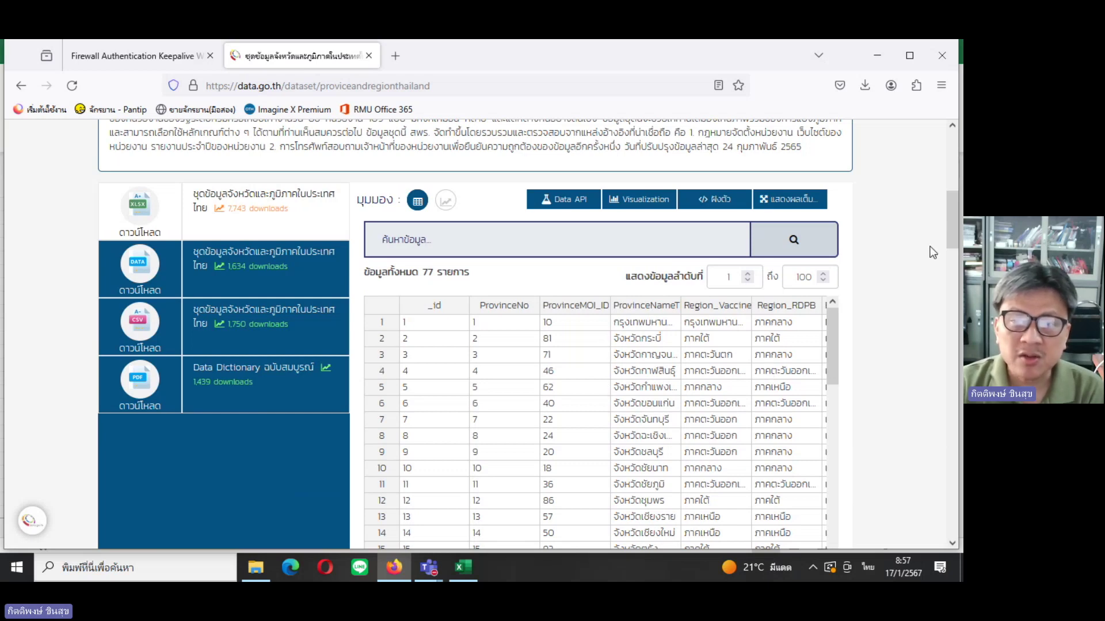
{"action": "mouse_move", "coordinate": [955, 225]}
{"action": "left_mouse_down"}
{"action": "mouse_move", "coordinate": [955, 264]}
{"action": "mouse_move", "coordinate": [947, 199]}
{"action": "left_mouse_up"}
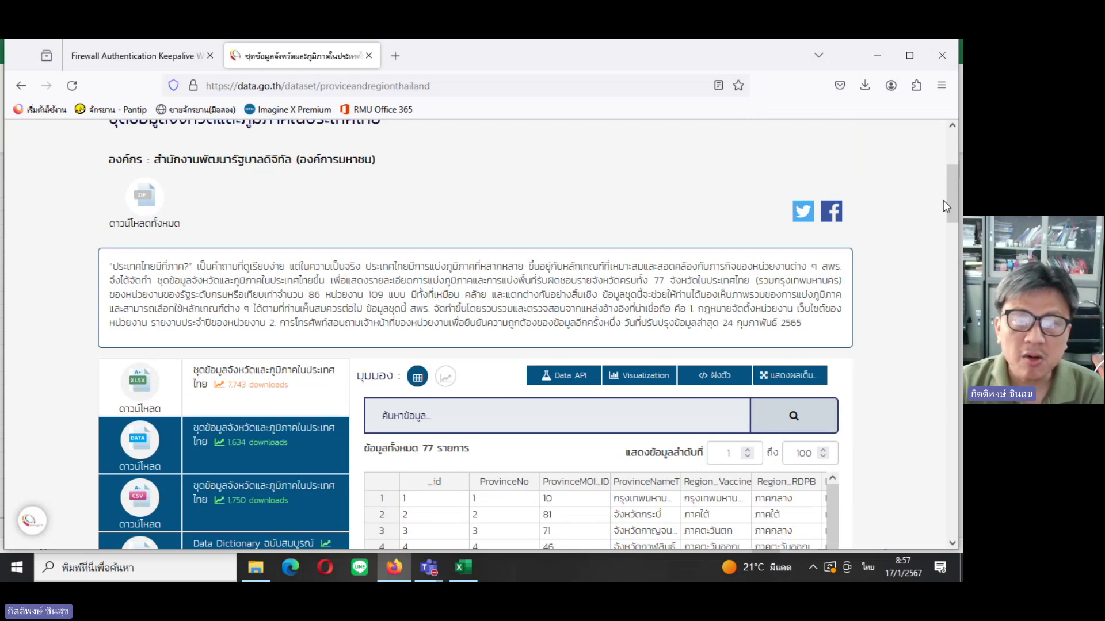
{"action": "left_click_drag", "start_coordinate": [952, 204], "coordinate": [950, 226]}
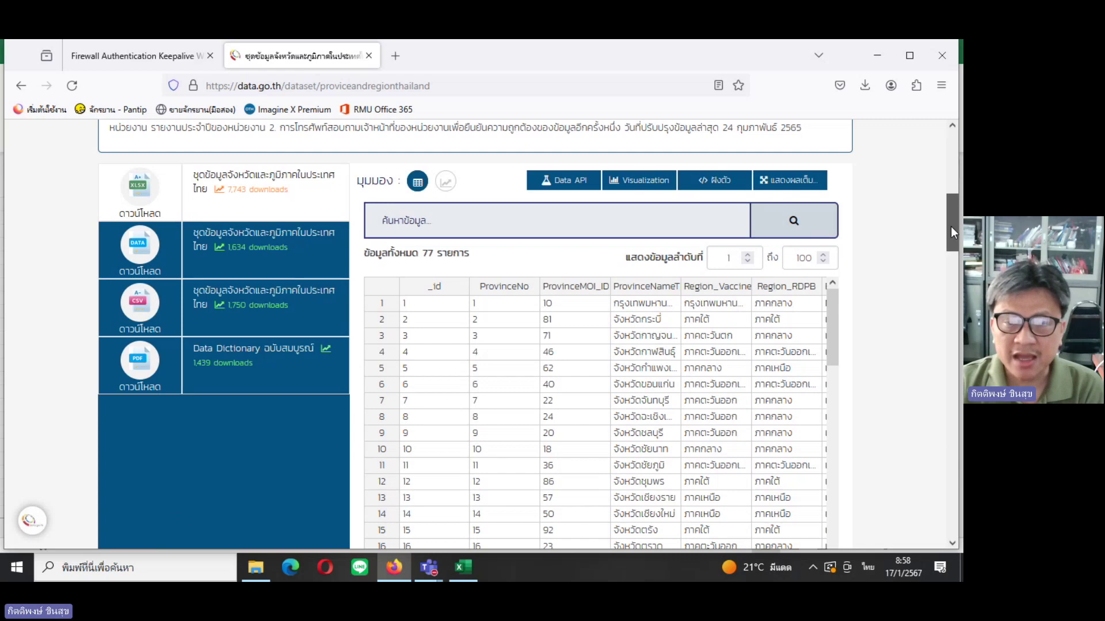
{"action": "left_click_drag", "start_coordinate": [950, 227], "coordinate": [950, 241]}
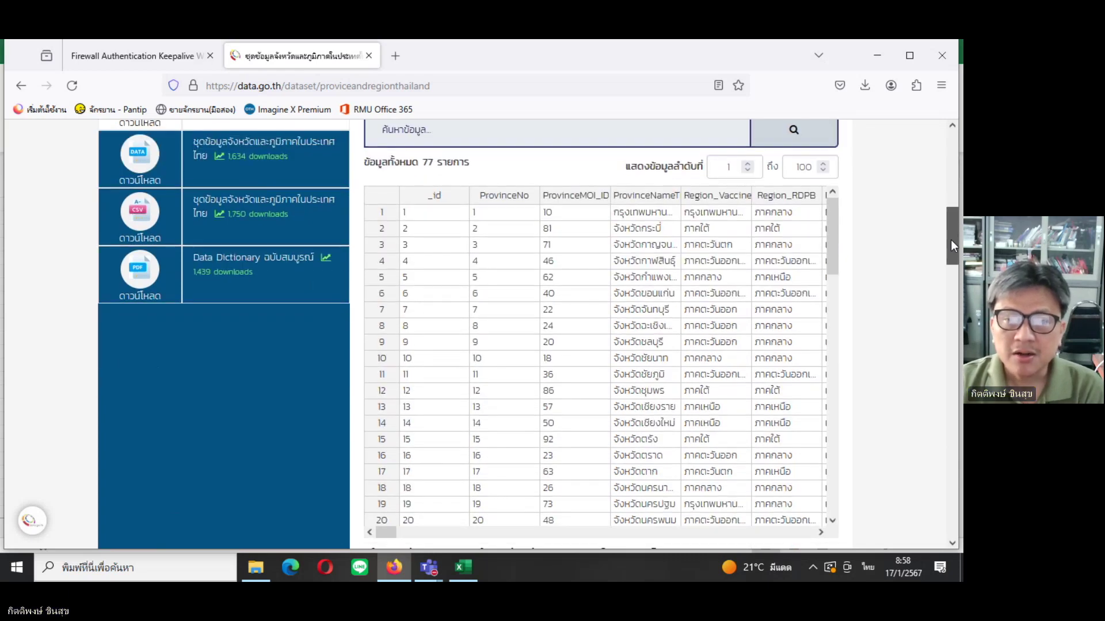
{"action": "mouse_move", "coordinate": [951, 241]}
{"action": "left_mouse_down"}
{"action": "mouse_move", "coordinate": [957, 226]}
{"action": "mouse_move", "coordinate": [955, 238]}
{"action": "left_mouse_up"}
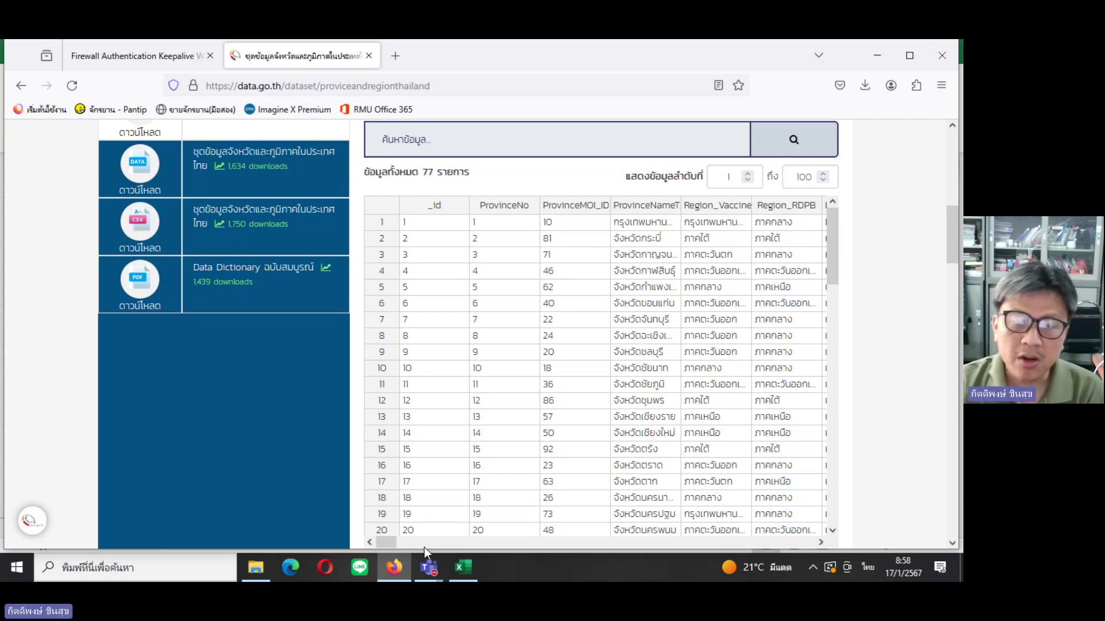
{"action": "left_click", "coordinate": [458, 565]}
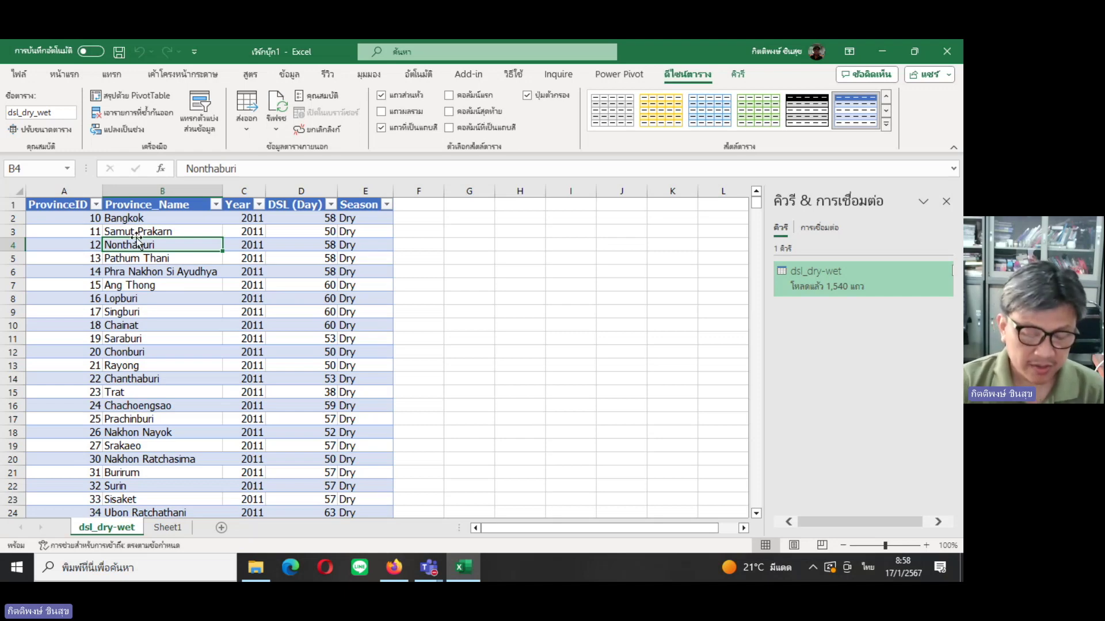
Find ProvinceID 81 (Krabi) and 71 (Kanchanaburi) in the dsl_dry-wet table.
{"action": "key", "text": "ctrl+f"}
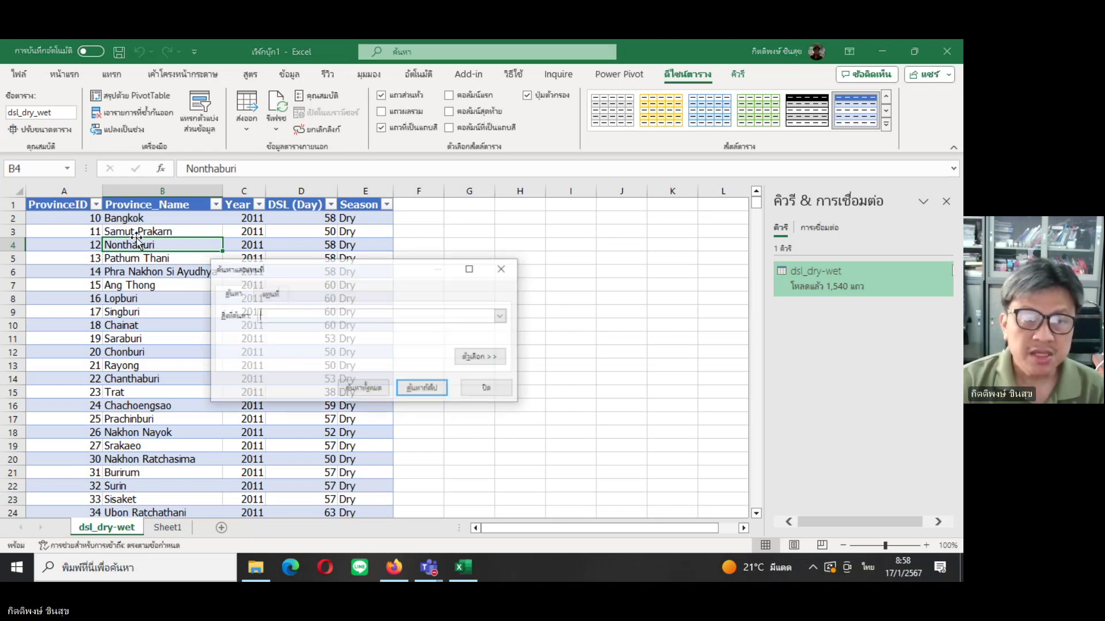
{"action": "type", "text": "81"}
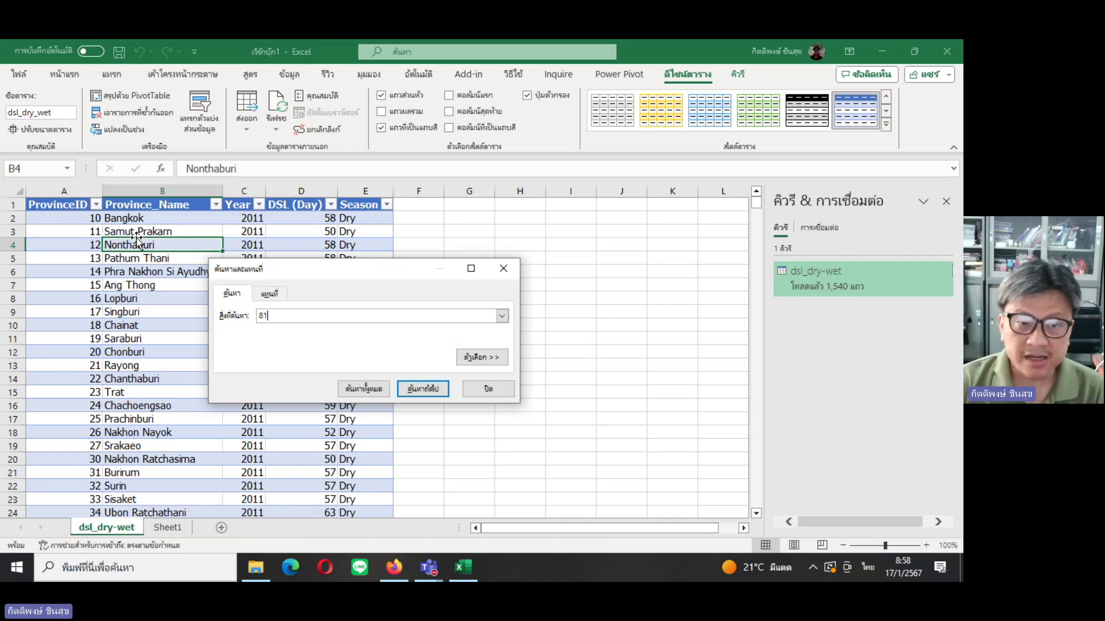
{"action": "key", "text": "Return"}
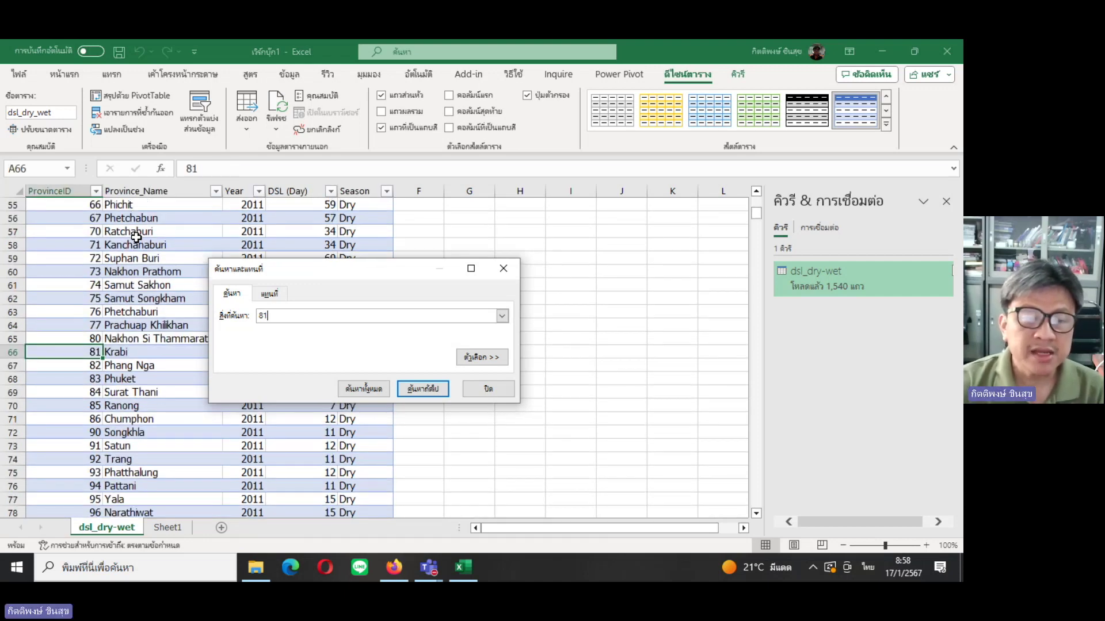
{"action": "key", "text": "BackSpace"}
{"action": "key", "text": "BackSpace"}
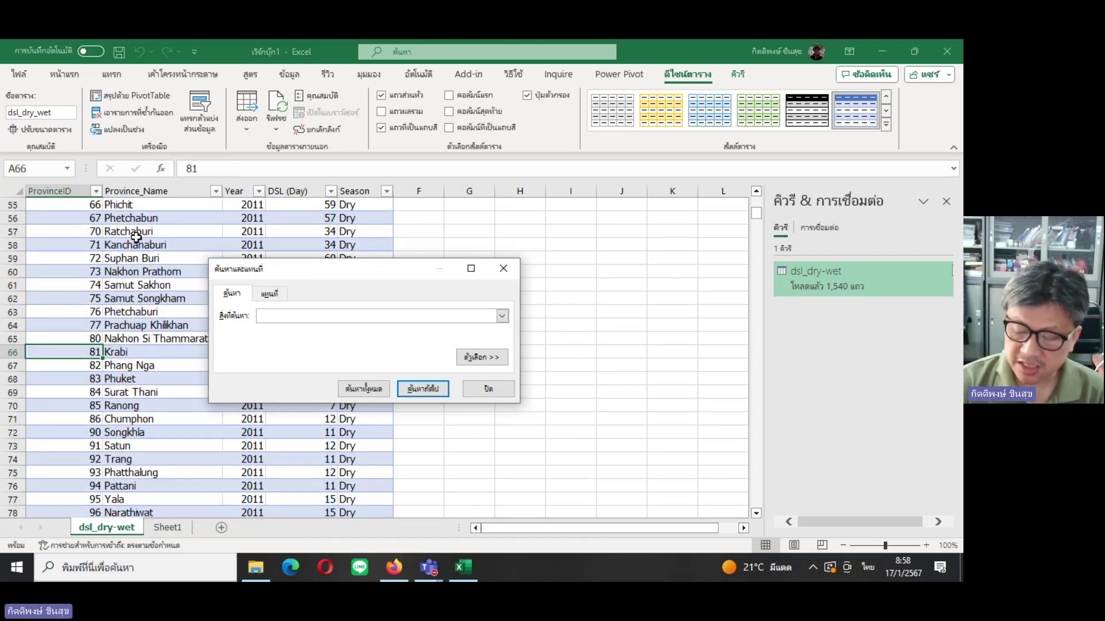
{"action": "type", "text": "71"}
{"action": "key", "text": "Return"}
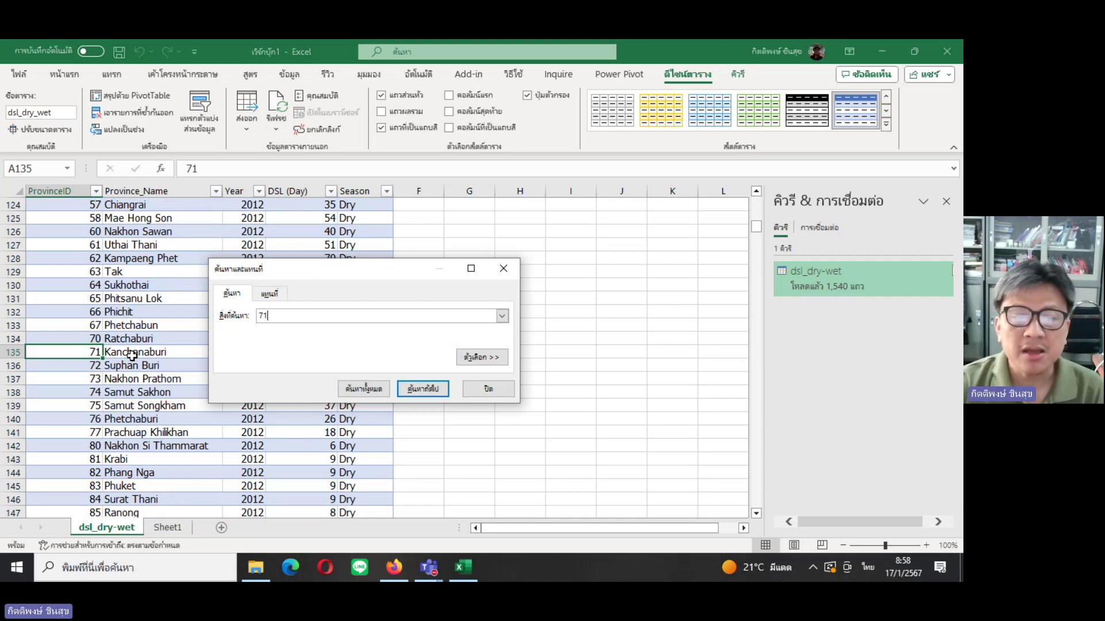
{"action": "left_click", "coordinate": [488, 388]}
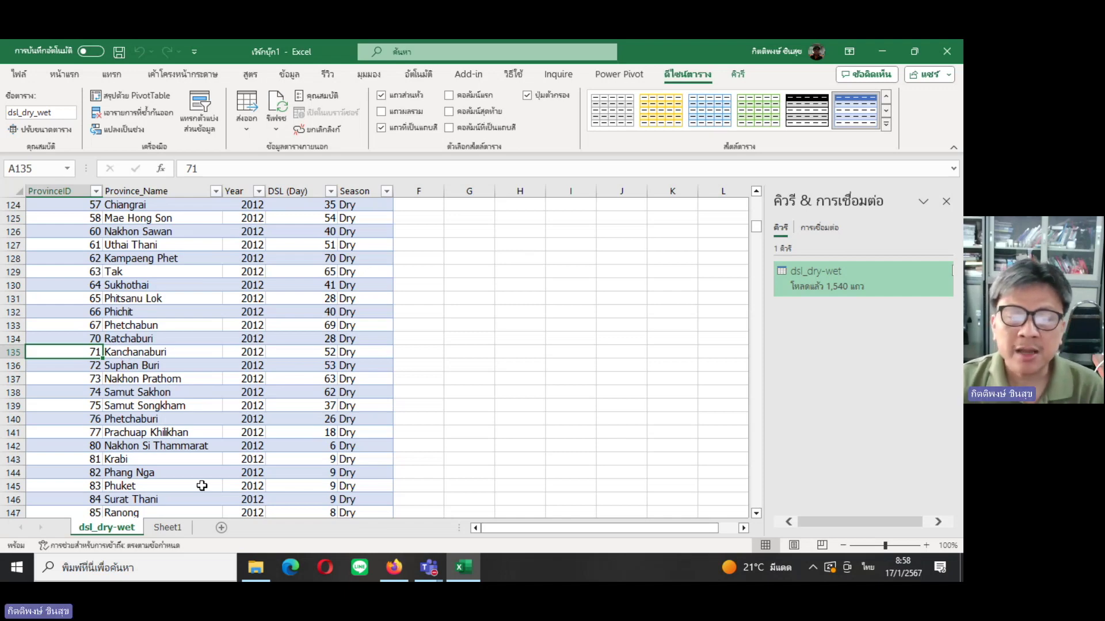
Preview the dataset's JSON resource, then download its CSV as 25640531_sc002_.csv.
{"action": "left_click", "coordinate": [394, 568]}
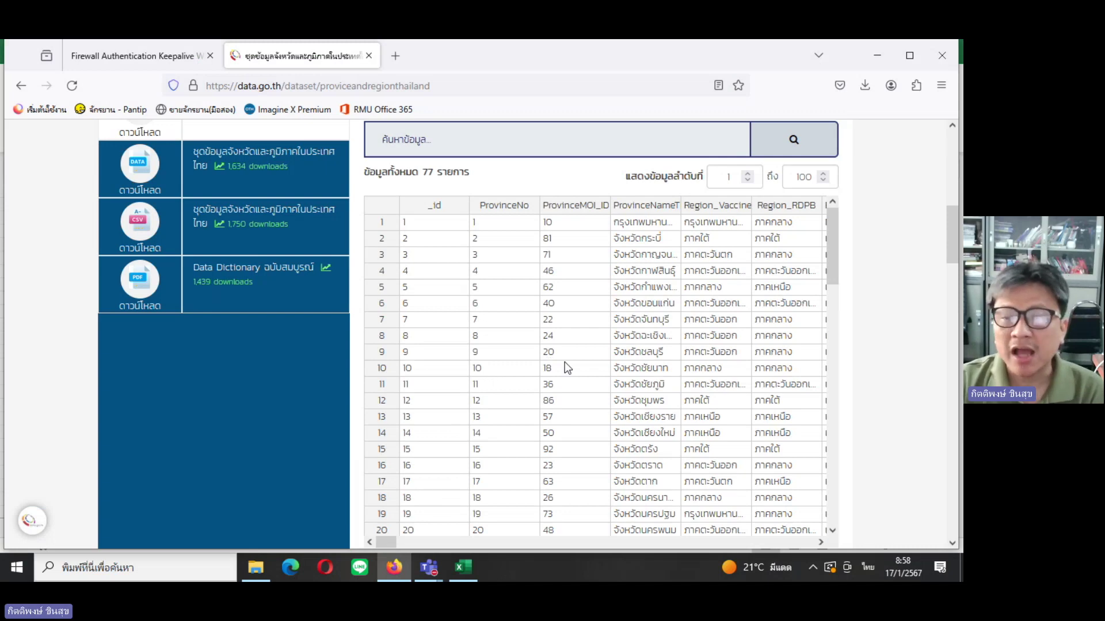
{"action": "left_click_drag", "start_coordinate": [947, 248], "coordinate": [951, 231]}
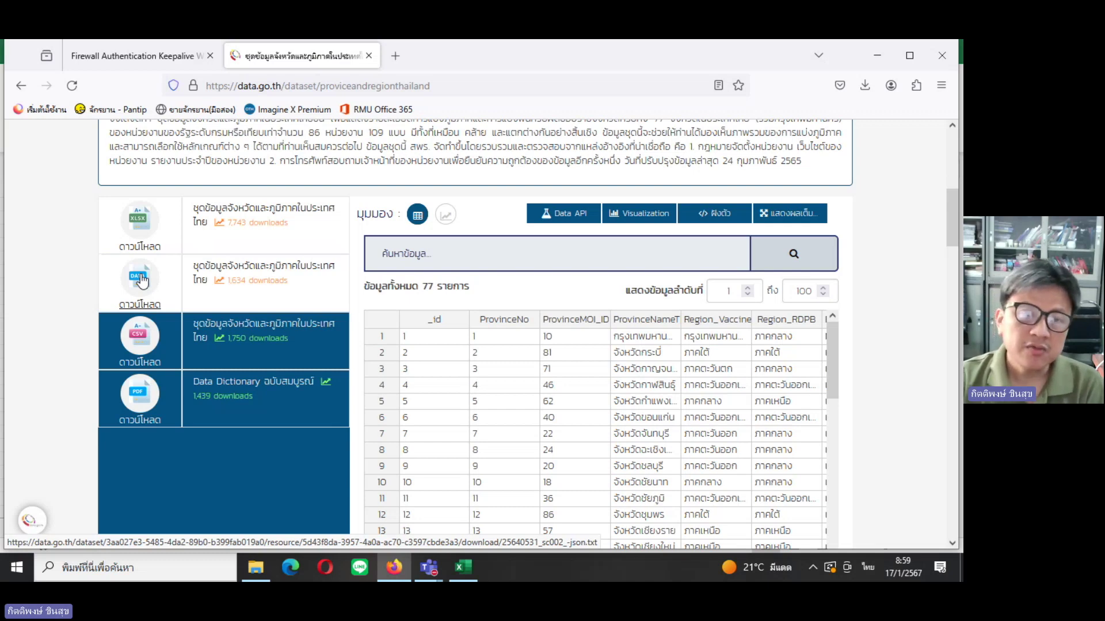
{"action": "left_click", "coordinate": [142, 282]}
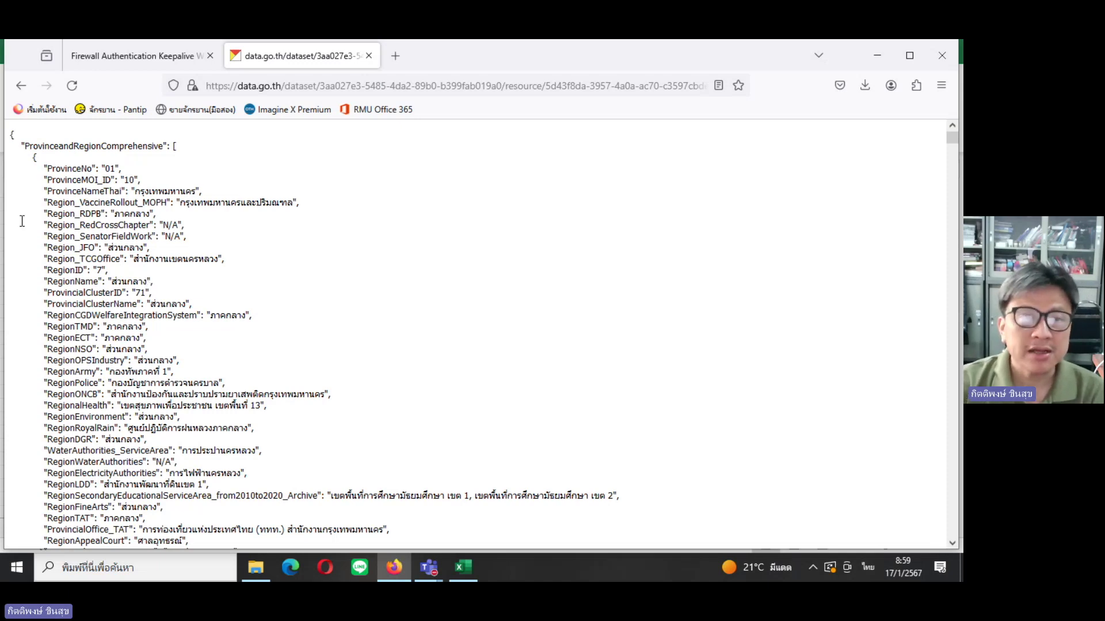
{"action": "left_click", "coordinate": [21, 86]}
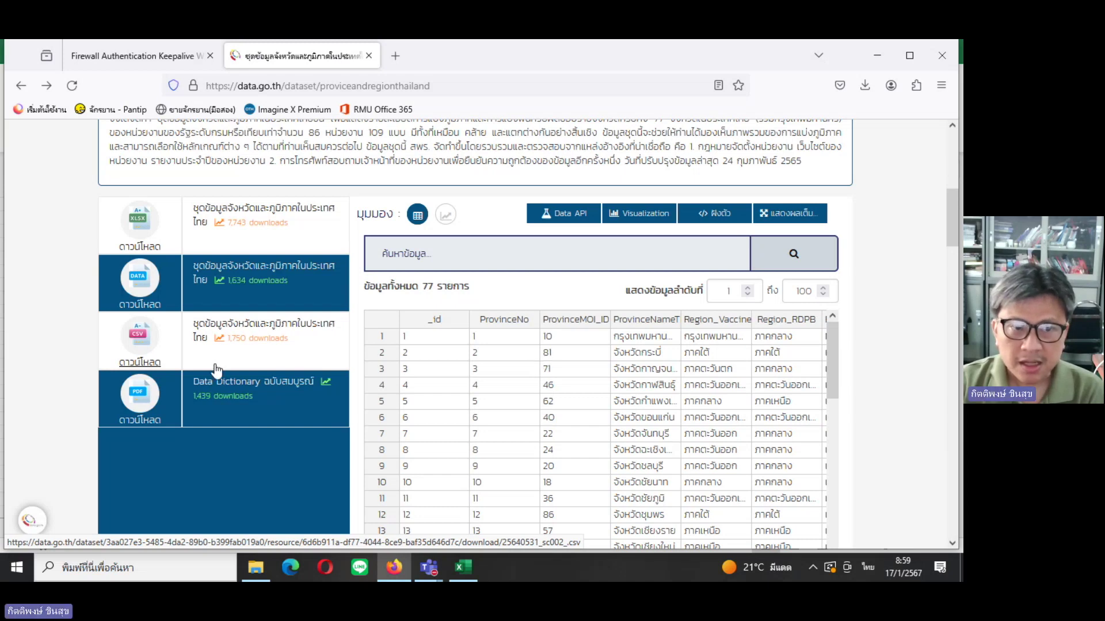
{"action": "left_click", "coordinate": [148, 360]}
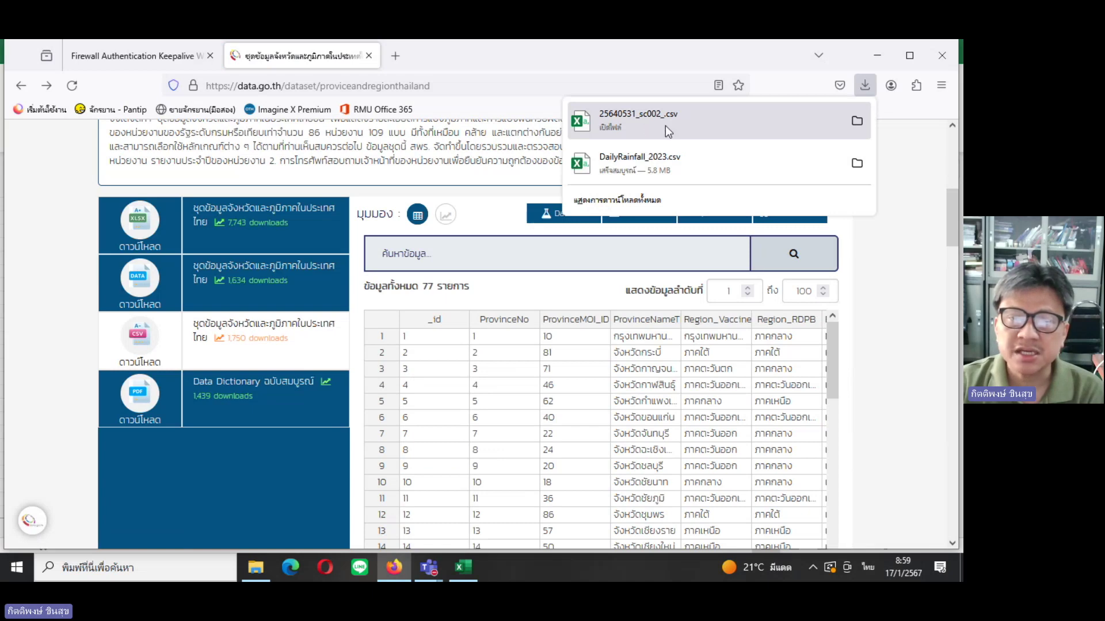
{"action": "left_click", "coordinate": [463, 568]}
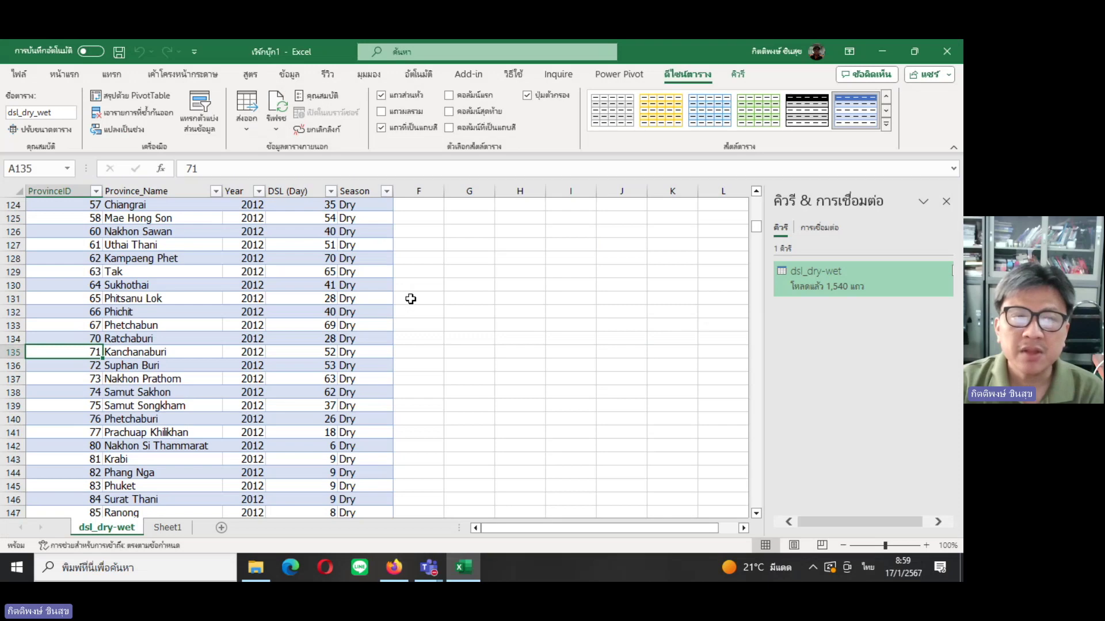
Import 25640531_sc002_.csv from Text/CSV and load its 77 province rows to a new sheet.
{"action": "left_click", "coordinate": [290, 78]}
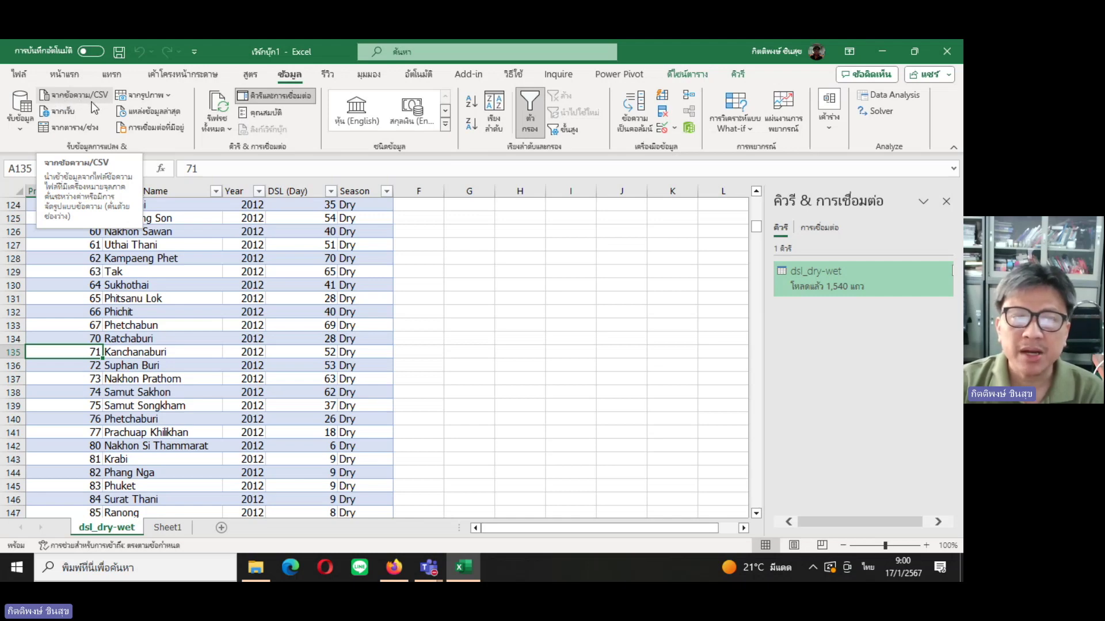
{"action": "left_click", "coordinate": [19, 131]}
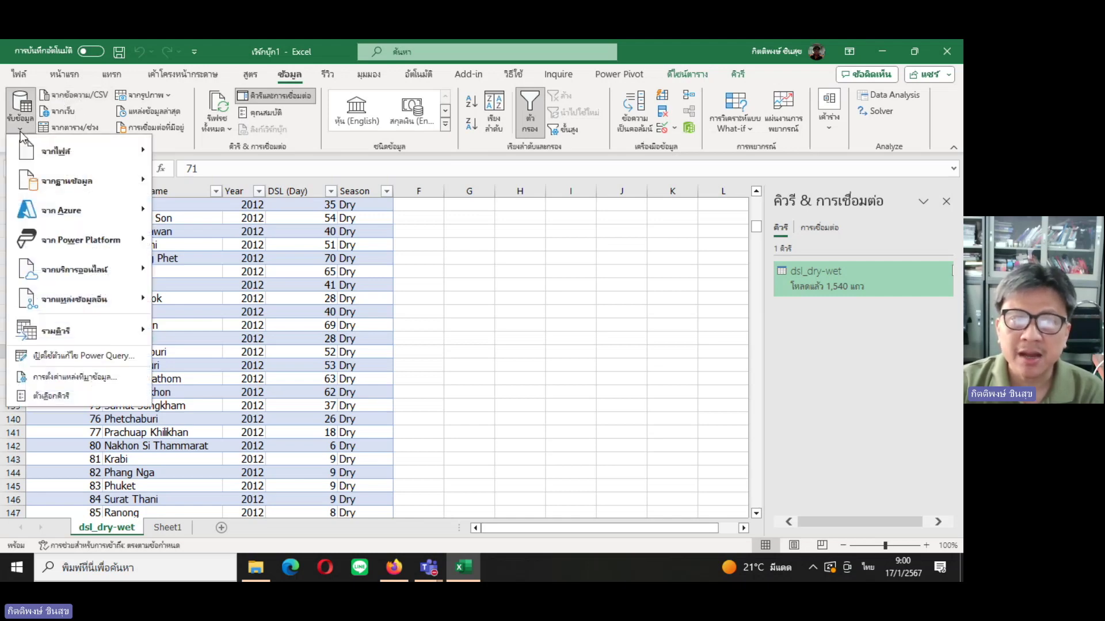
{"action": "mouse_move", "coordinate": [82, 151]}
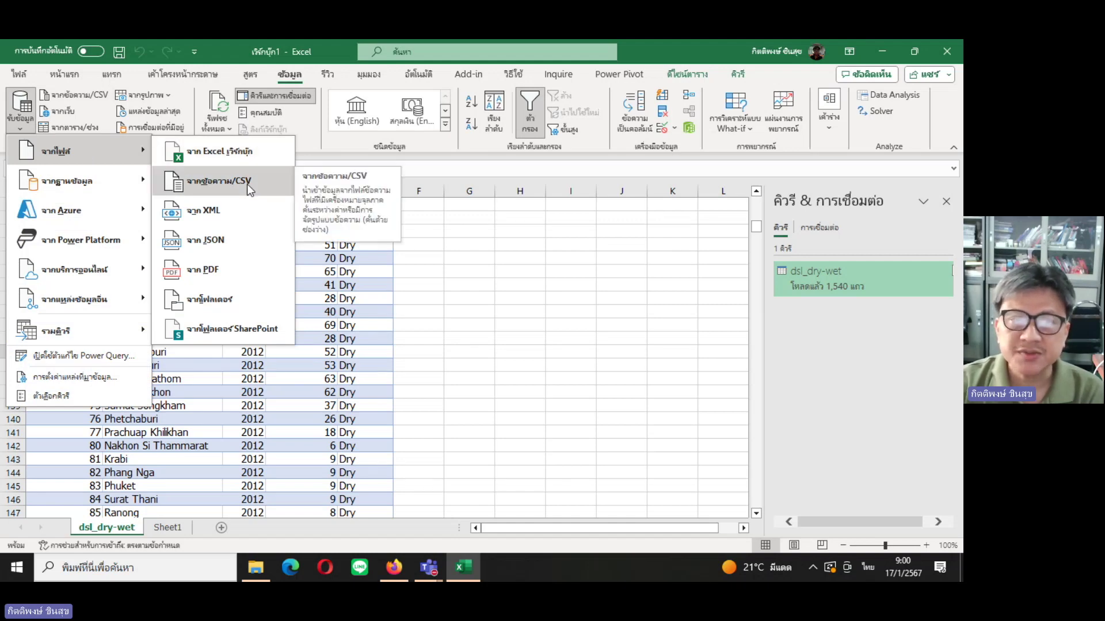
{"action": "left_click", "coordinate": [247, 186]}
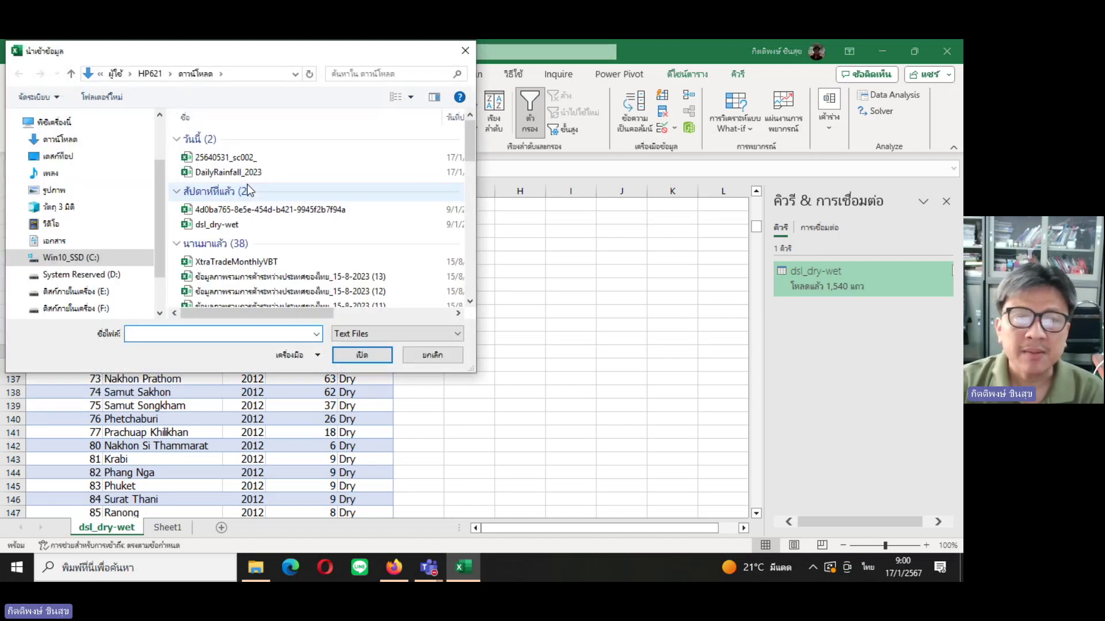
{"action": "left_click", "coordinate": [235, 162]}
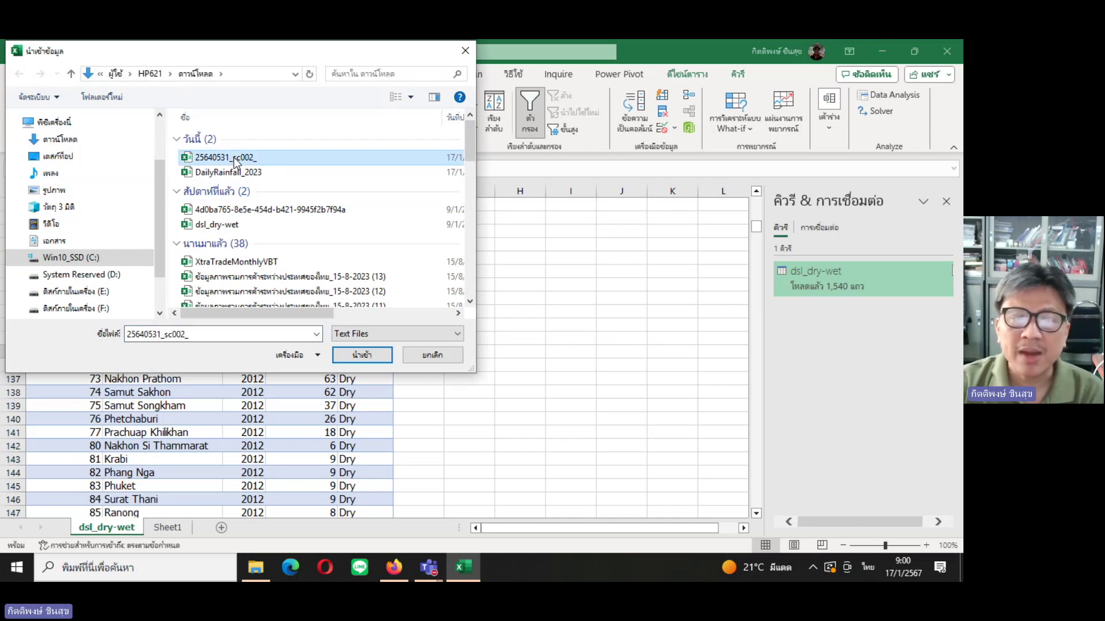
{"action": "left_click", "coordinate": [366, 353]}
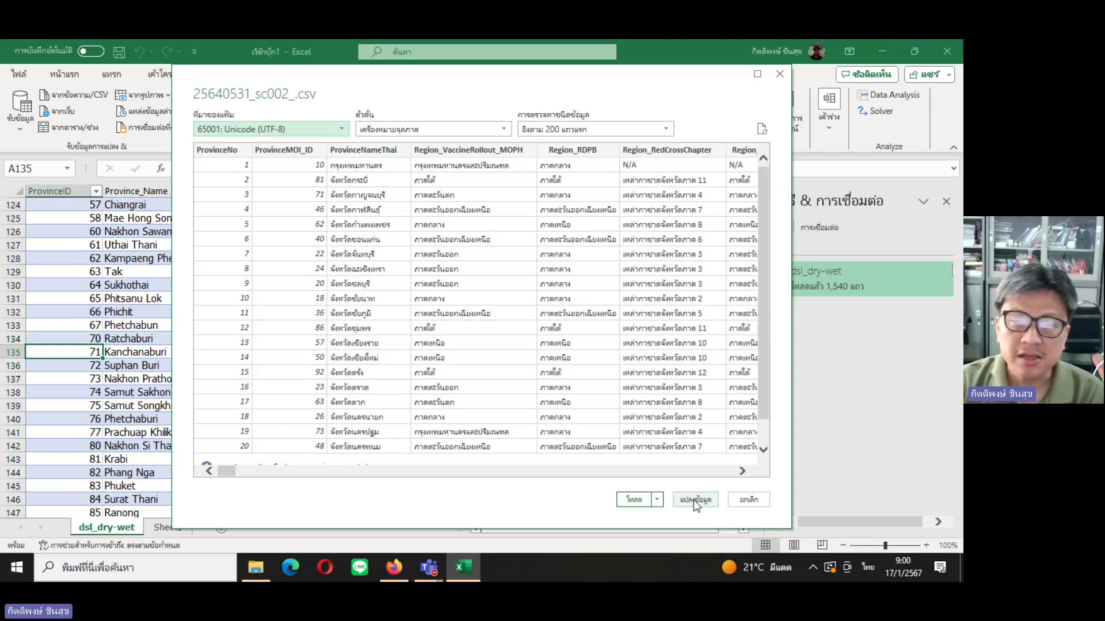
{"action": "left_click", "coordinate": [630, 498]}
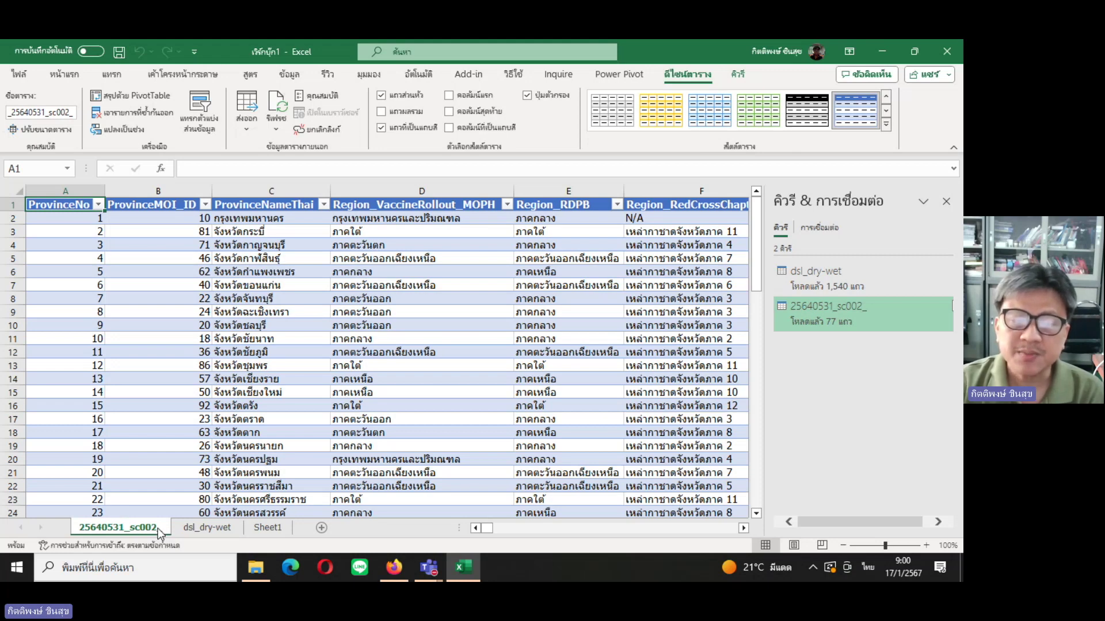
Move the province sheet after dsl_dry-wet and rename it 25640531_sc002.
{"action": "left_click_drag", "start_coordinate": [166, 536], "coordinate": [184, 538]}
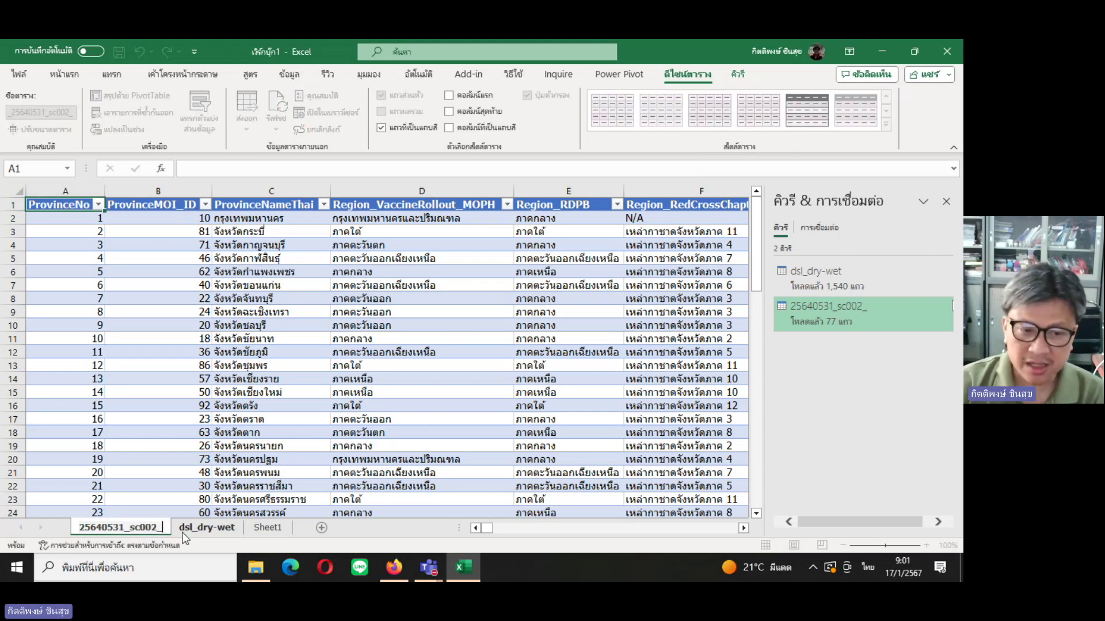
{"action": "key", "text": "BackSpace"}
{"action": "key", "text": "Return"}
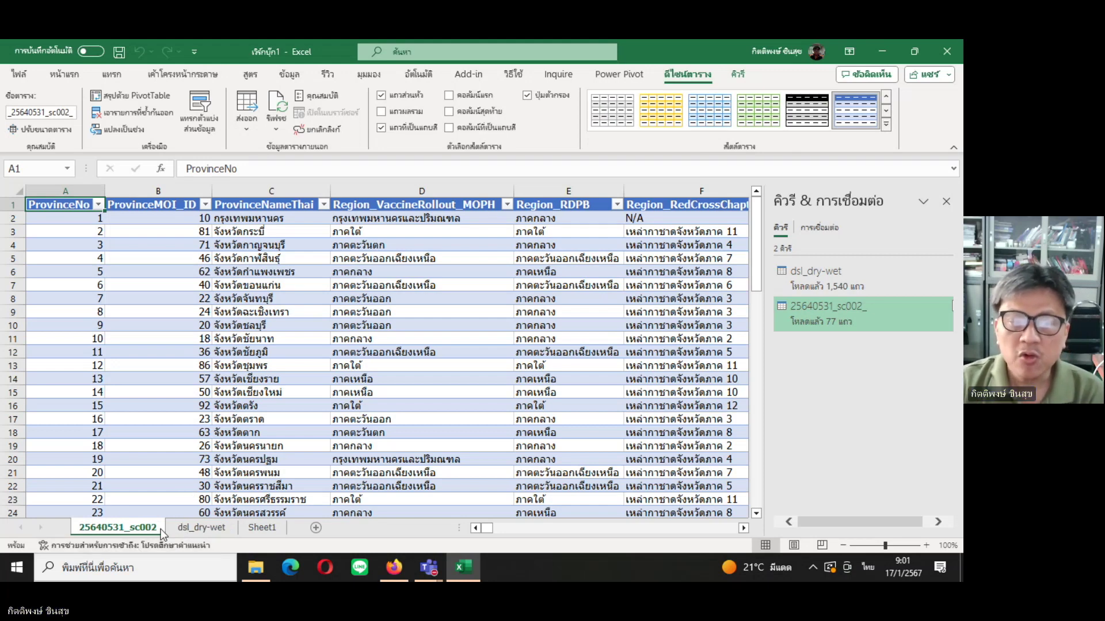
{"action": "mouse_move", "coordinate": [855, 313]}
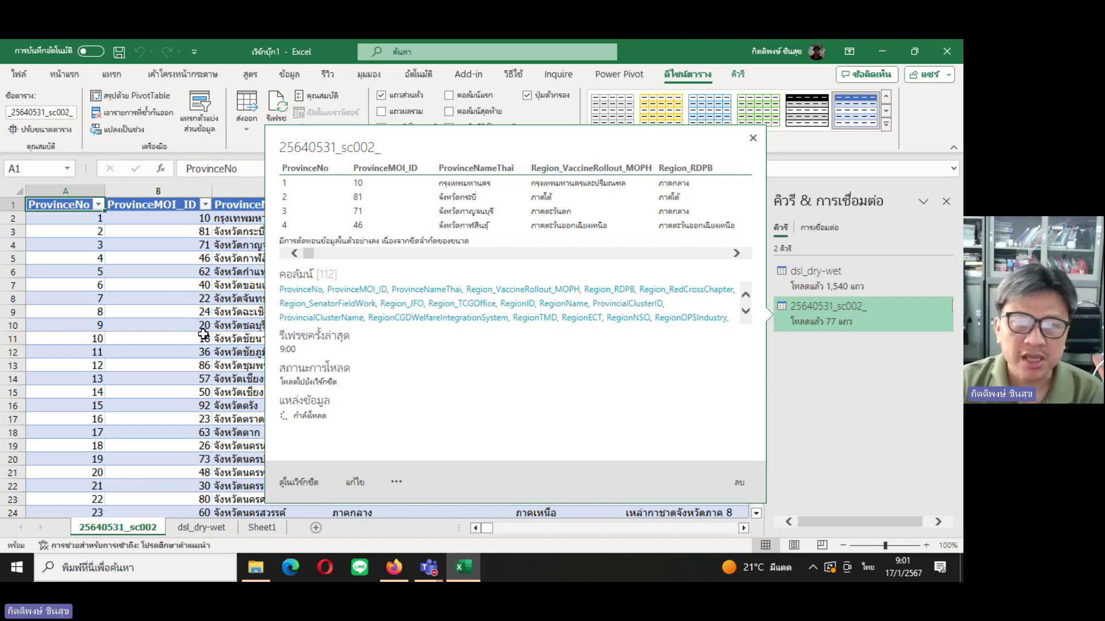
{"action": "left_click_drag", "start_coordinate": [487, 528], "coordinate": [470, 528]}
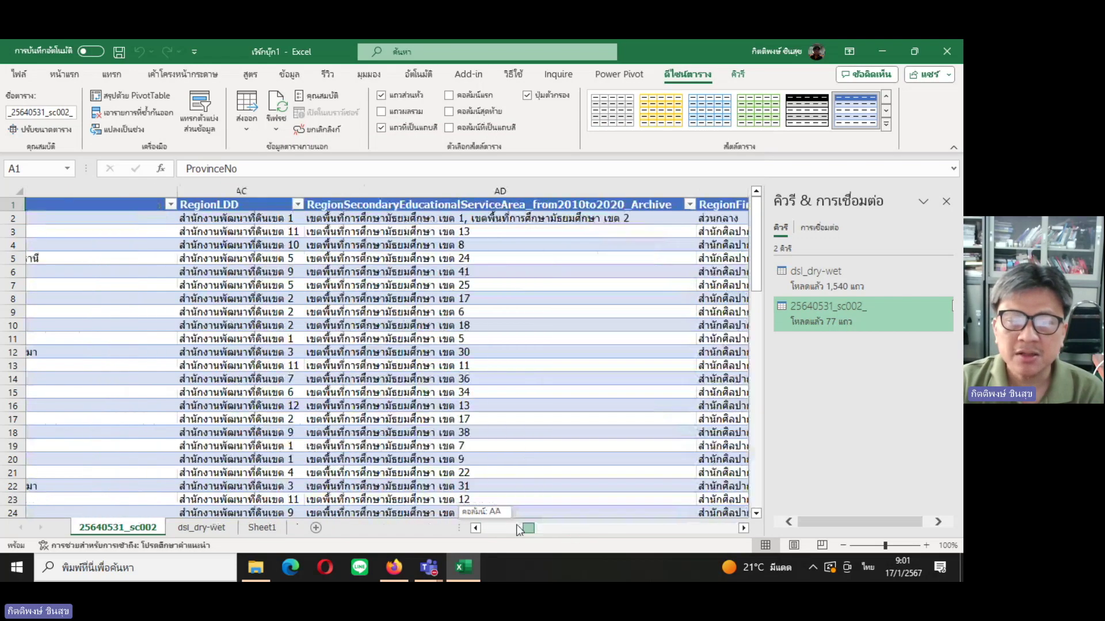
{"action": "left_click", "coordinate": [152, 205]}
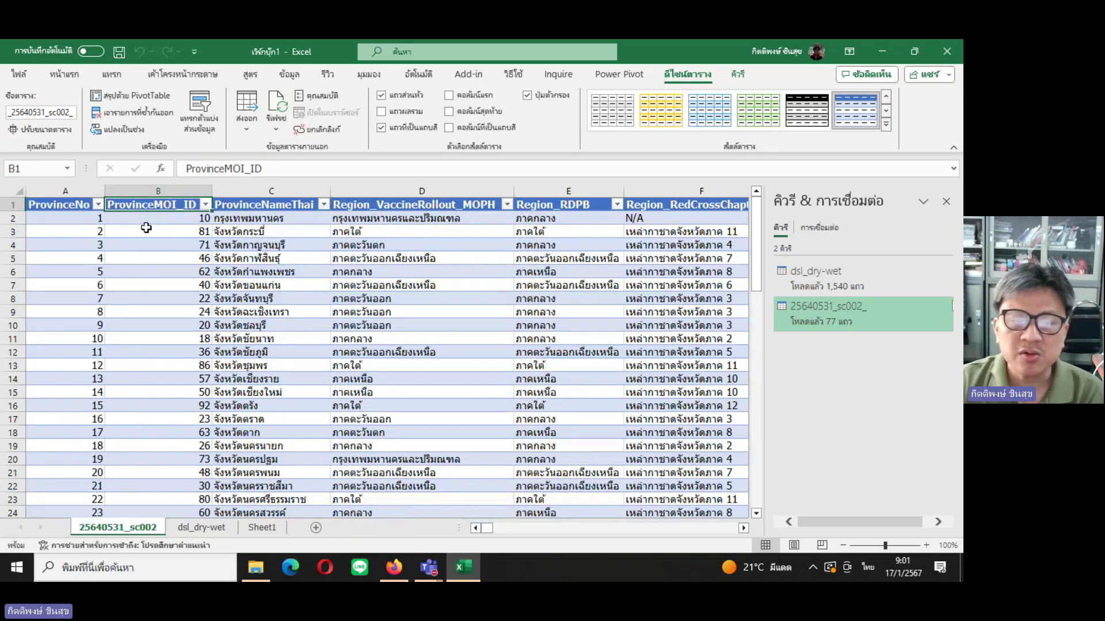
Review the dsl_dry-wet sheet's ProvinceID and Lopburi entries, then go to the empty Sheet1.
{"action": "left_click", "coordinate": [202, 528]}
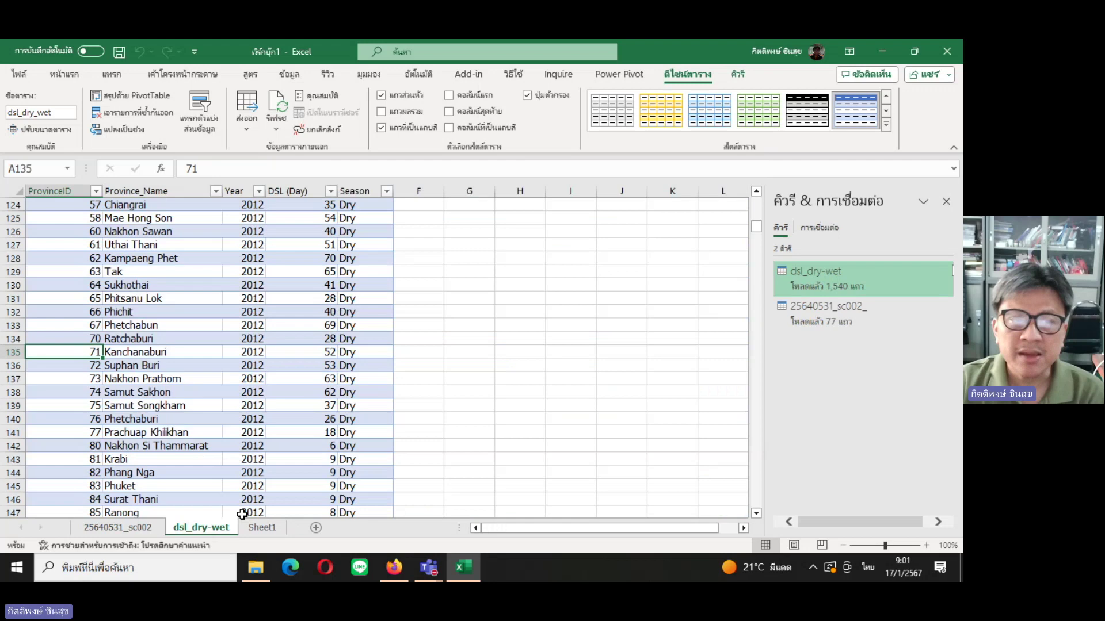
{"action": "left_click_drag", "start_coordinate": [755, 232], "coordinate": [755, 198]}
{"action": "left_click", "coordinate": [65, 207]}
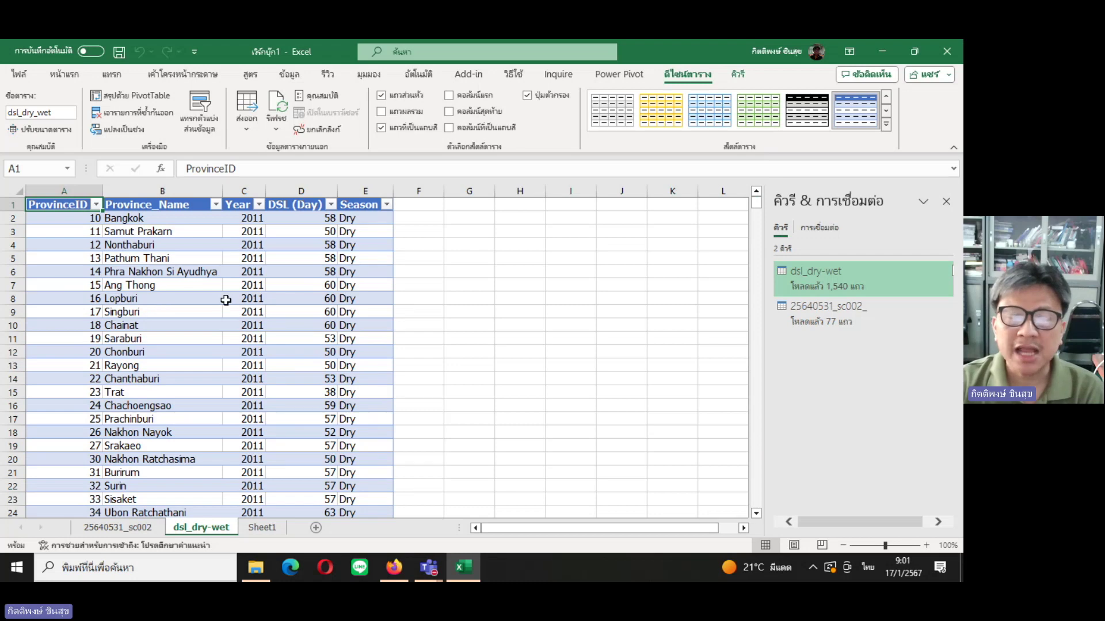
{"action": "left_click", "coordinate": [162, 304]}
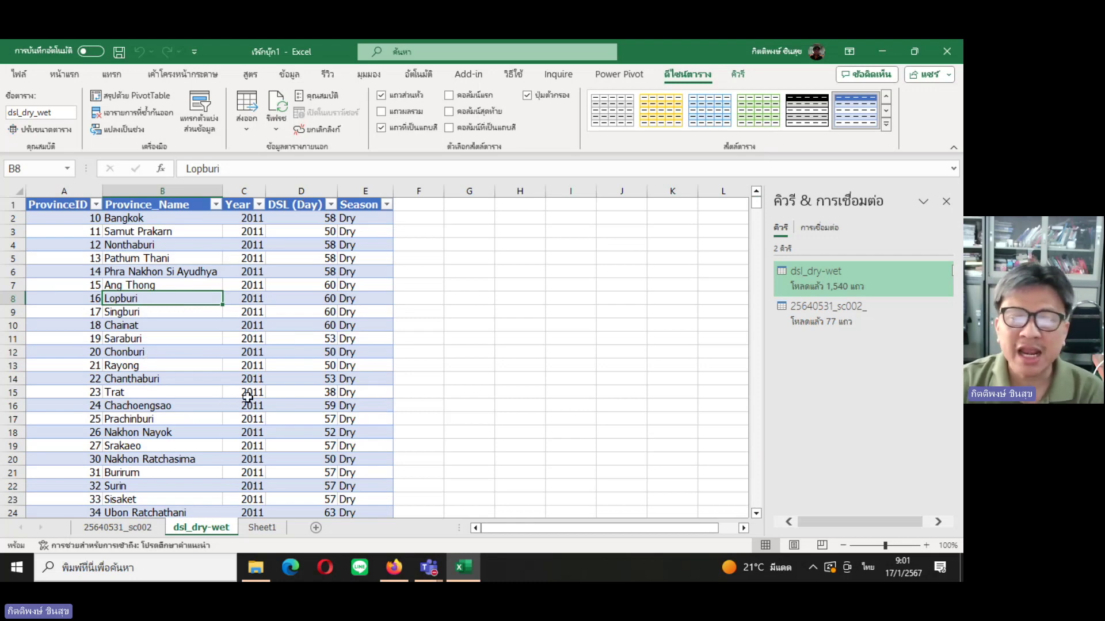
{"action": "left_click", "coordinate": [264, 530]}
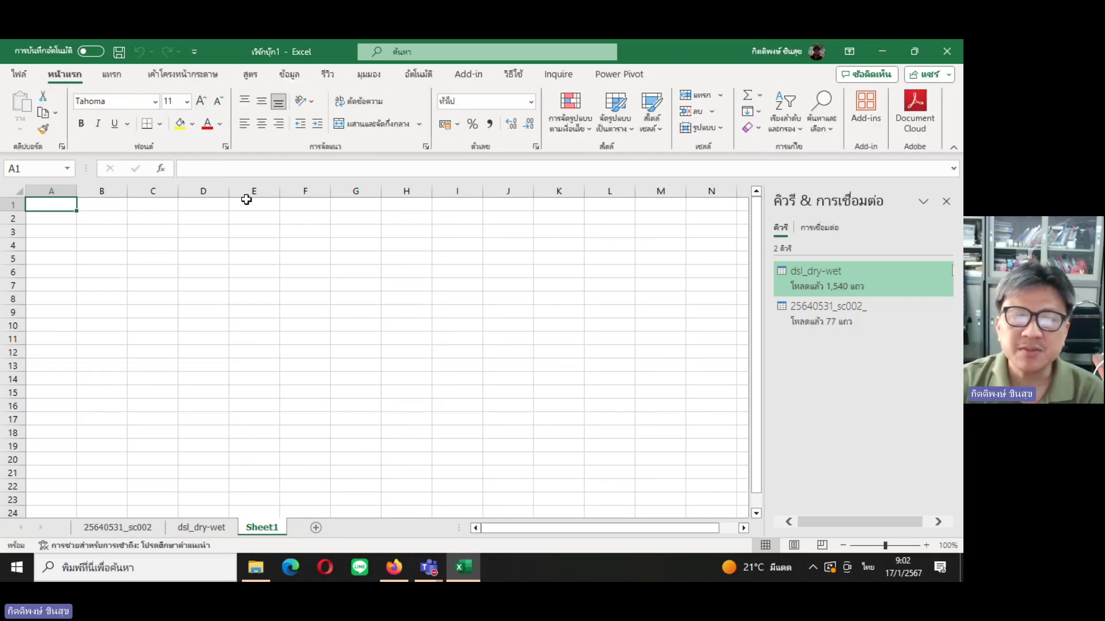
Start a Merge of two queries from Get Data's Combine Queries menu.
{"action": "left_click", "coordinate": [286, 77]}
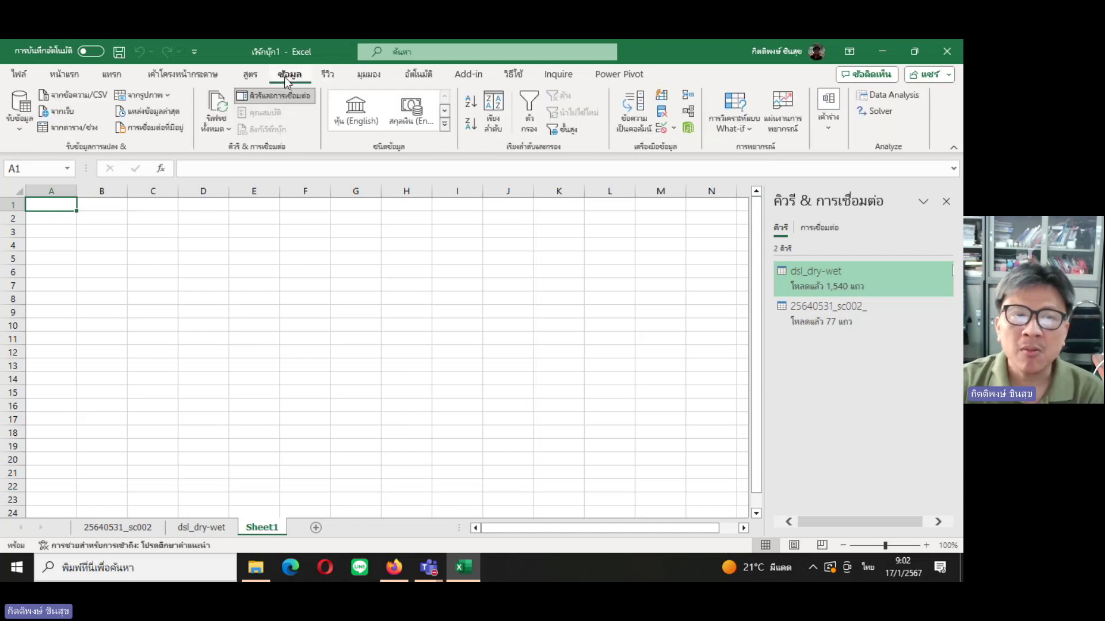
{"action": "left_click", "coordinate": [23, 130]}
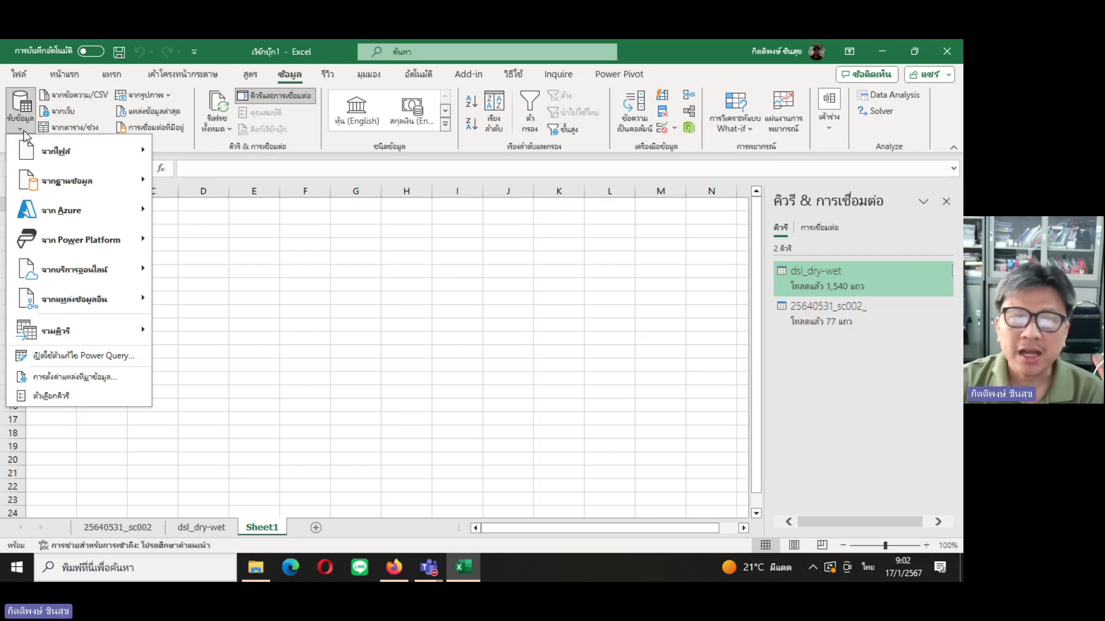
{"action": "mouse_move", "coordinate": [77, 330]}
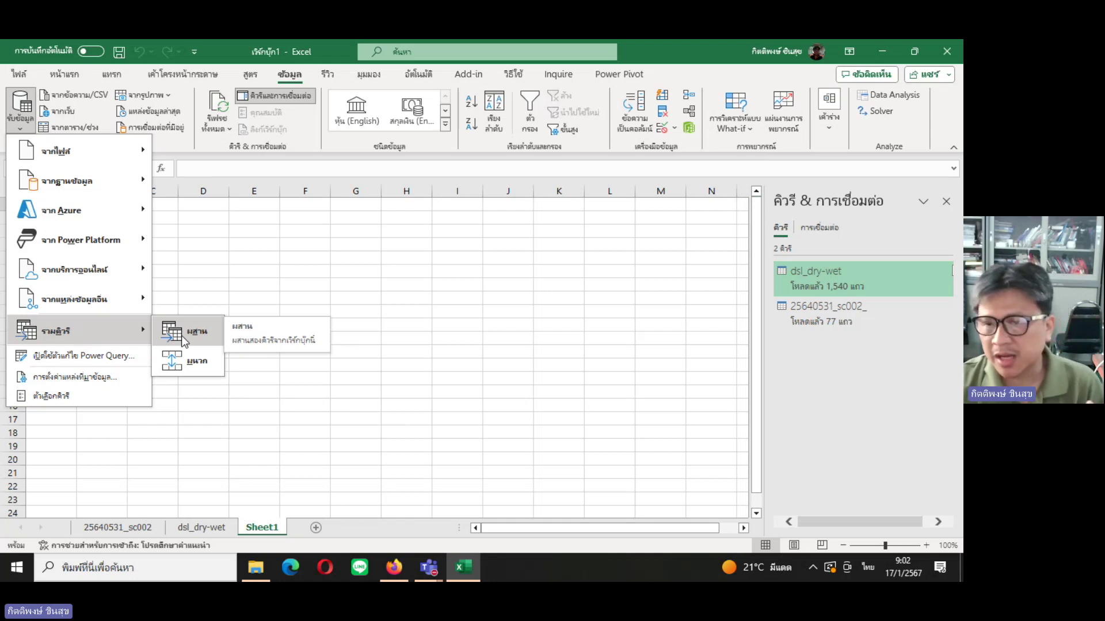
{"action": "left_click", "coordinate": [184, 338]}
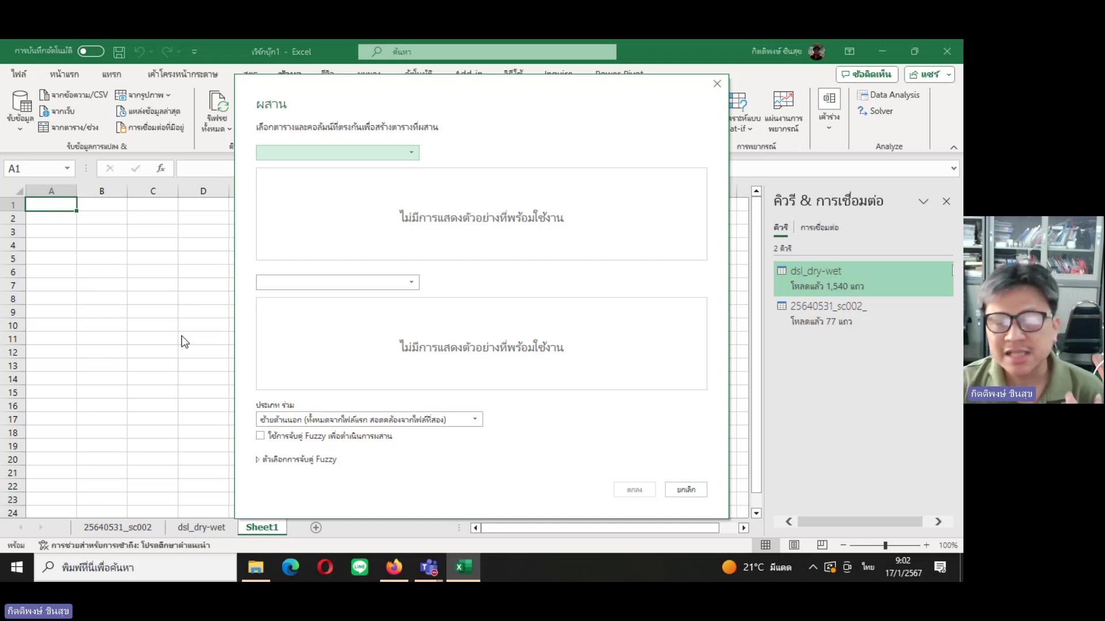
Merge dsl_dry-wet with 25640531_sc002_ on ProvinceID = ProvinceMOI_ID, matching 1,540 of 1,540 rows.
{"action": "left_click", "coordinate": [410, 154]}
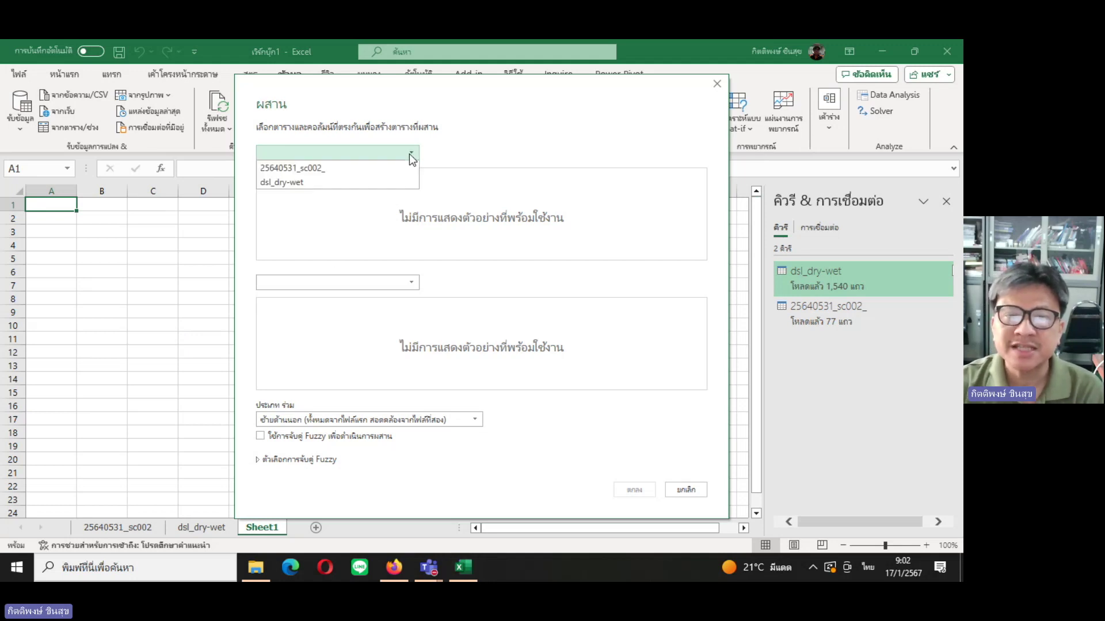
{"action": "left_click", "coordinate": [281, 183]}
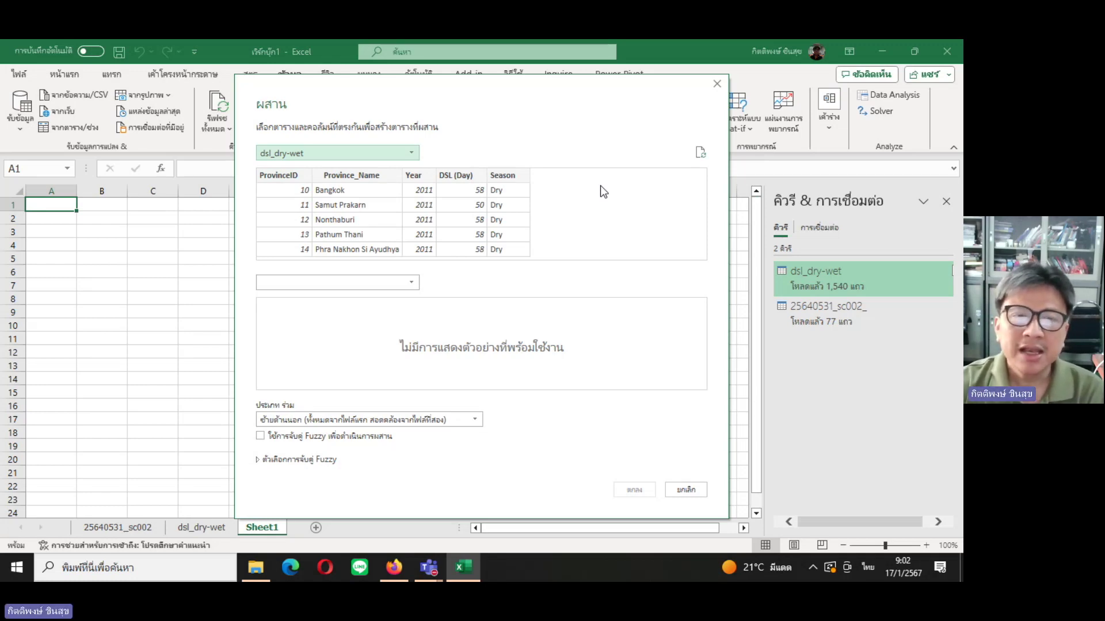
{"action": "left_click", "coordinate": [412, 283]}
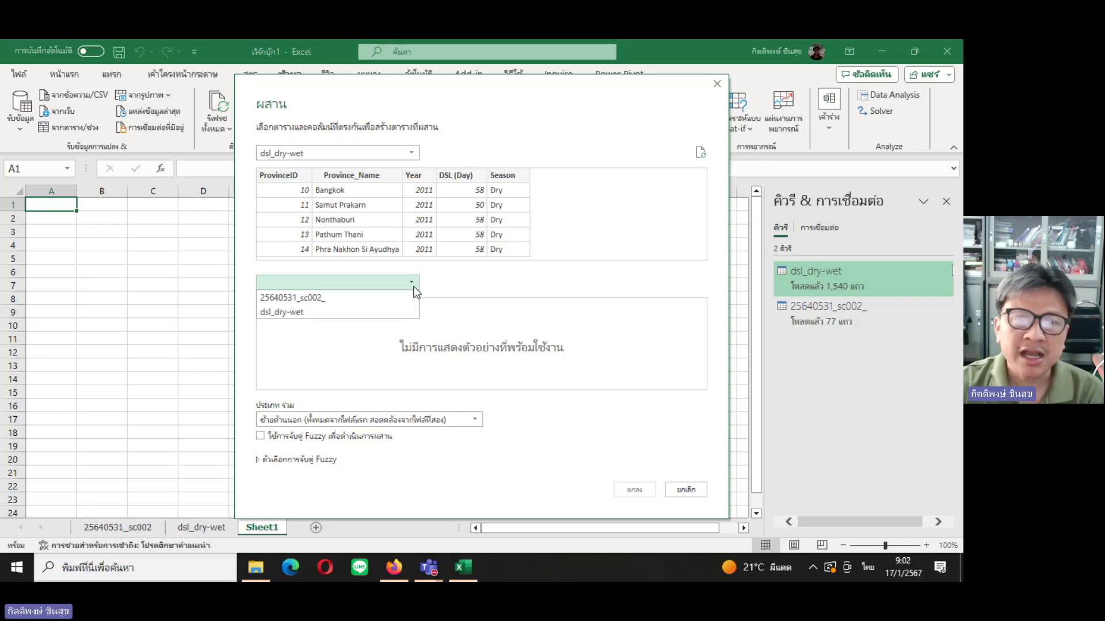
{"action": "left_click", "coordinate": [358, 298]}
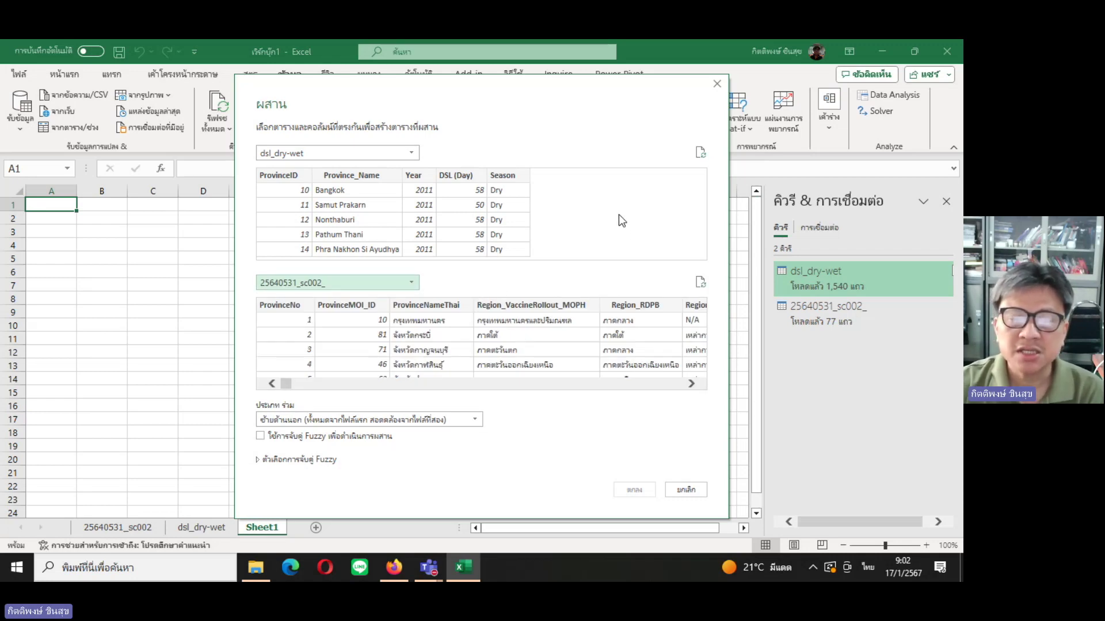
{"action": "left_click", "coordinate": [280, 178]}
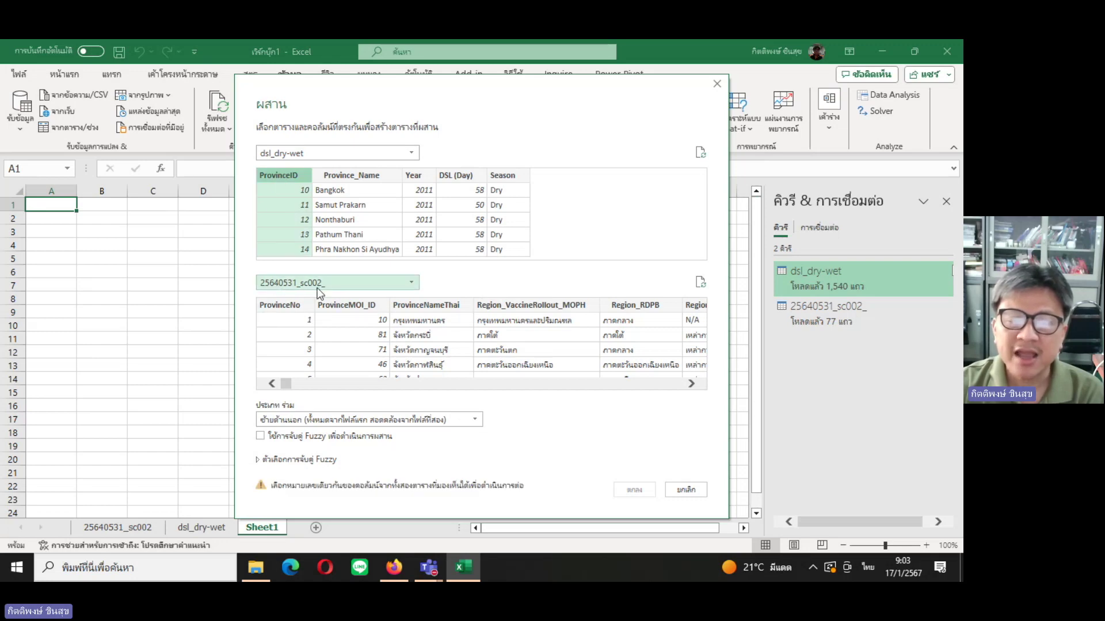
{"action": "left_click", "coordinate": [350, 307]}
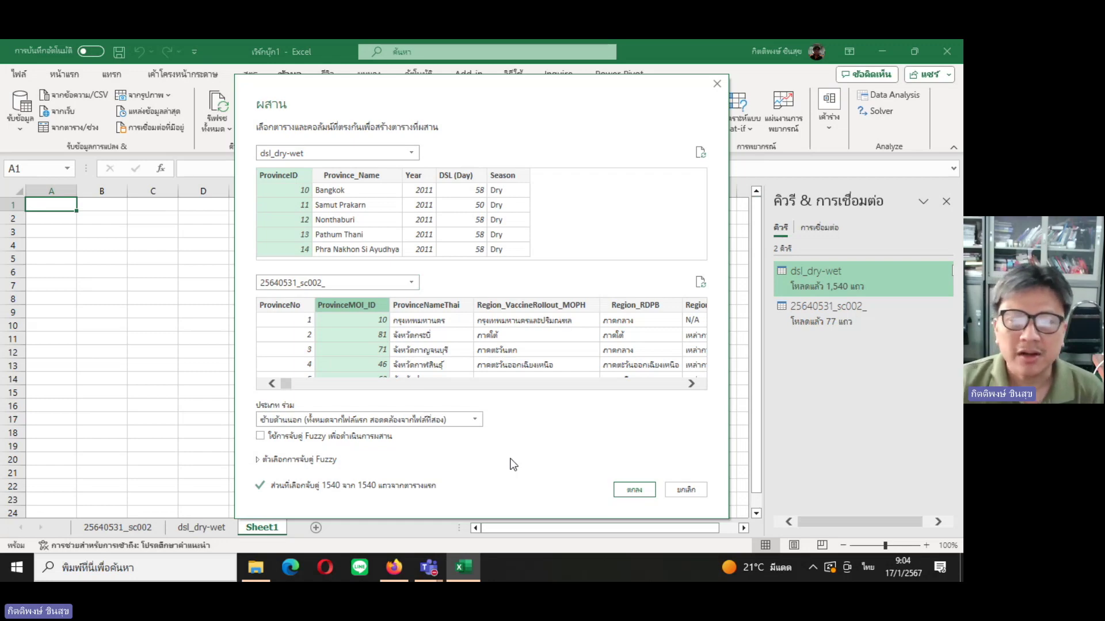
Set the join kind to Full Outer, review the fuzzy matching options, and confirm the merge.
{"action": "left_click", "coordinate": [477, 420]}
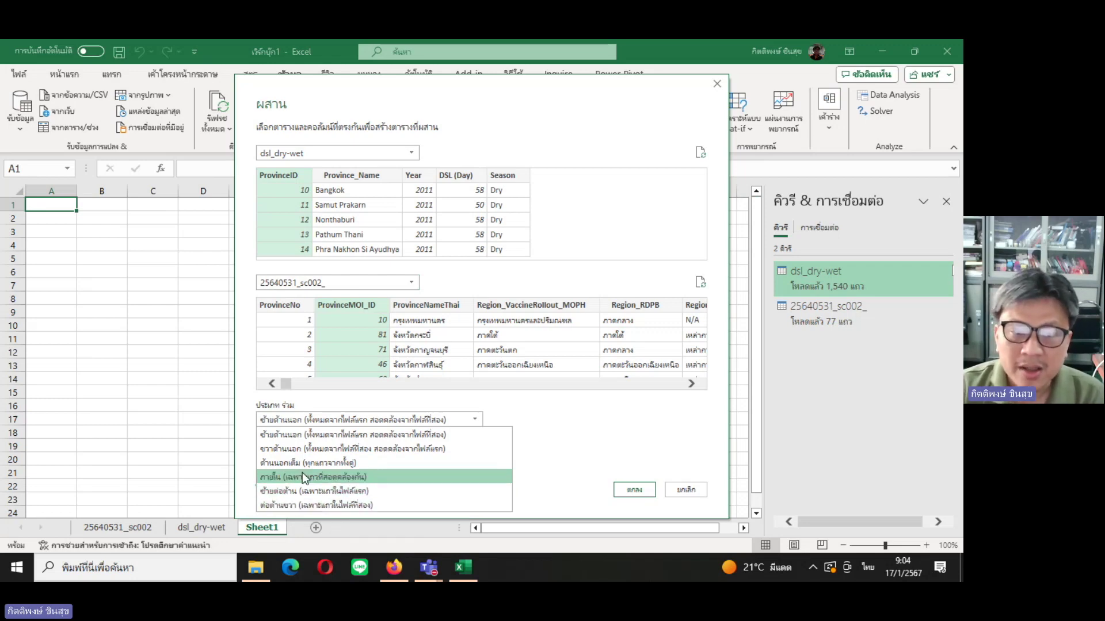
{"action": "left_click", "coordinate": [278, 466]}
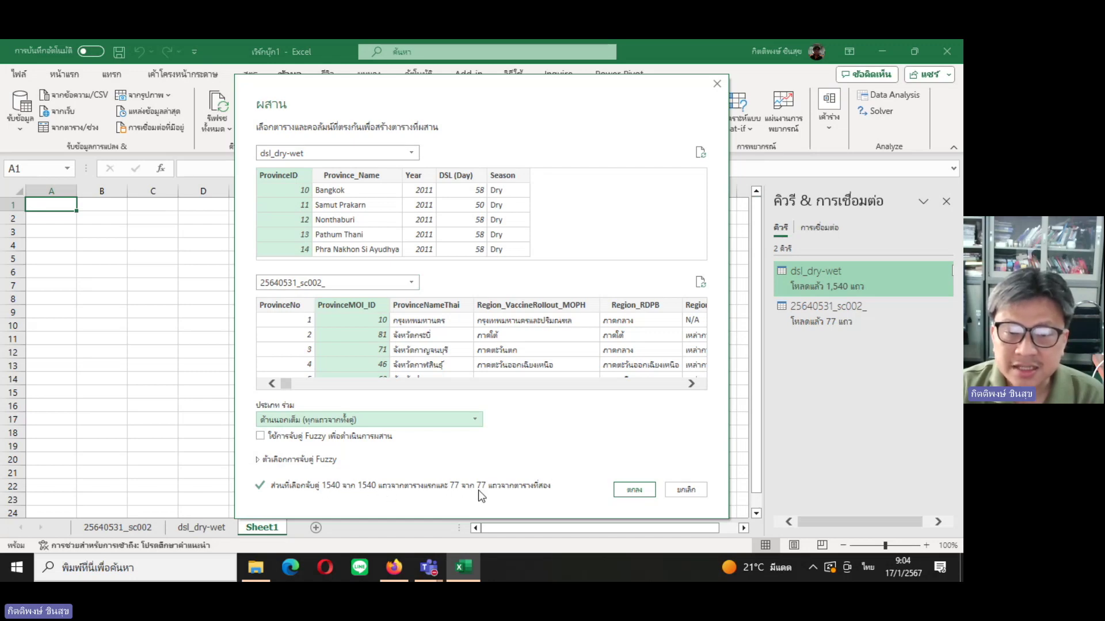
{"action": "left_click", "coordinate": [259, 460]}
{"action": "left_click", "coordinate": [701, 508]}
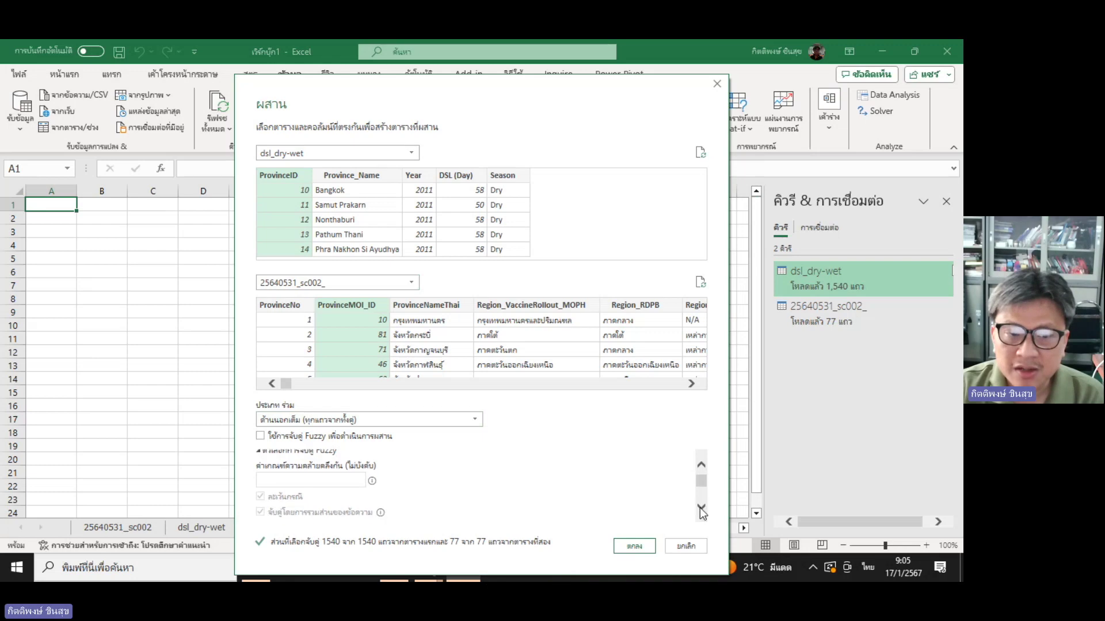
{"action": "left_click", "coordinate": [700, 507]}
{"action": "left_click", "coordinate": [701, 507]}
{"action": "left_click", "coordinate": [701, 507]}
{"action": "left_click", "coordinate": [701, 508]}
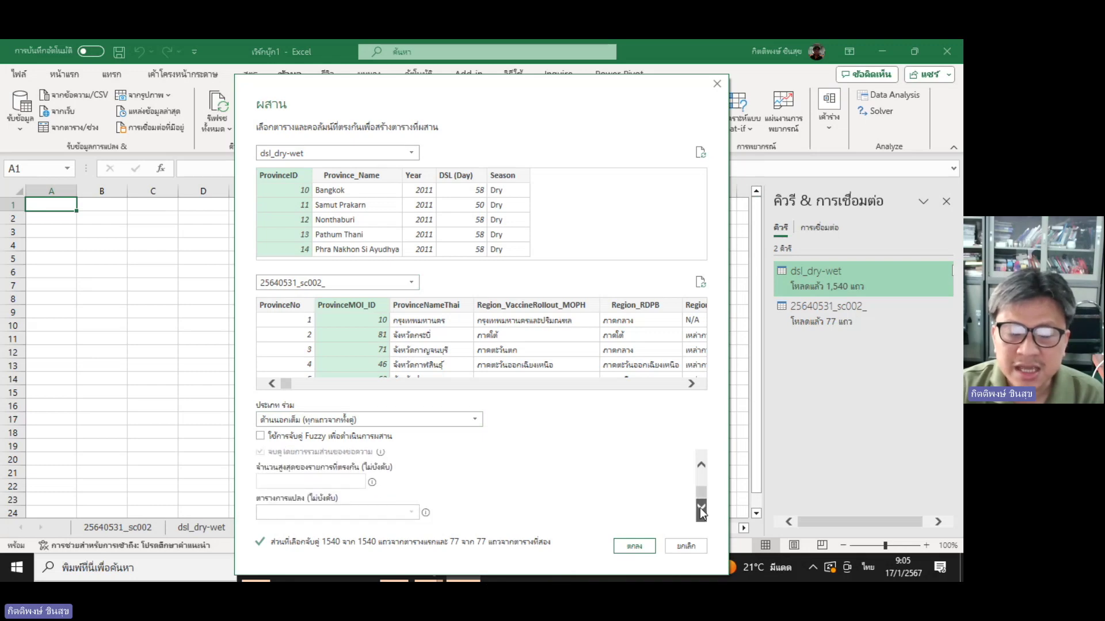
{"action": "left_click", "coordinate": [701, 465]}
{"action": "left_click", "coordinate": [701, 465]}
{"action": "left_click", "coordinate": [701, 465]}
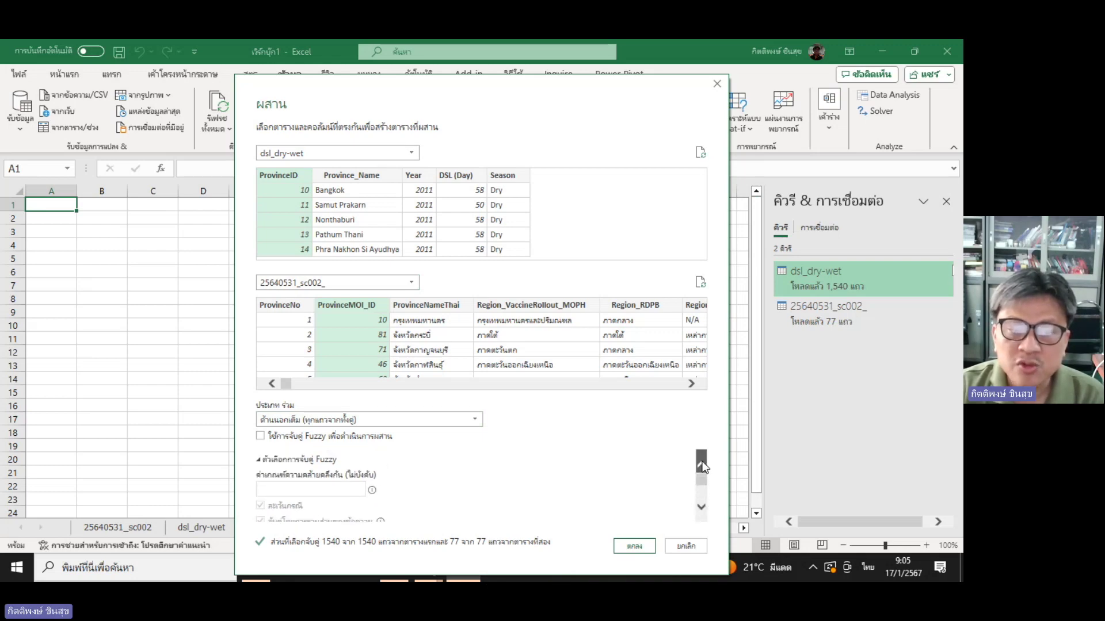
{"action": "left_click", "coordinate": [260, 461]}
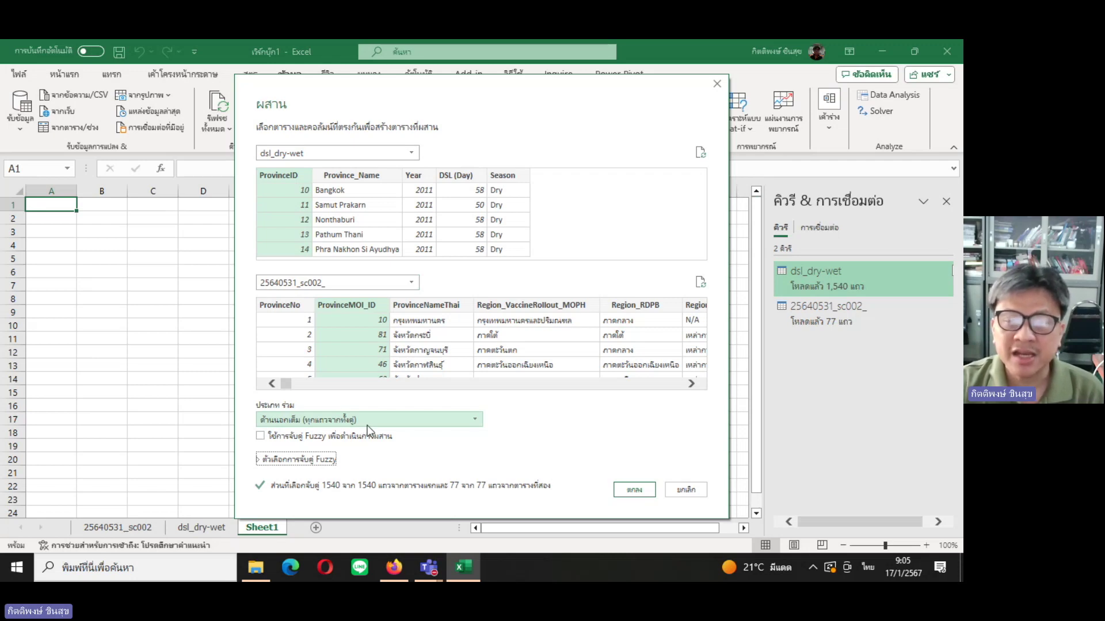
{"action": "left_click", "coordinate": [634, 490]}
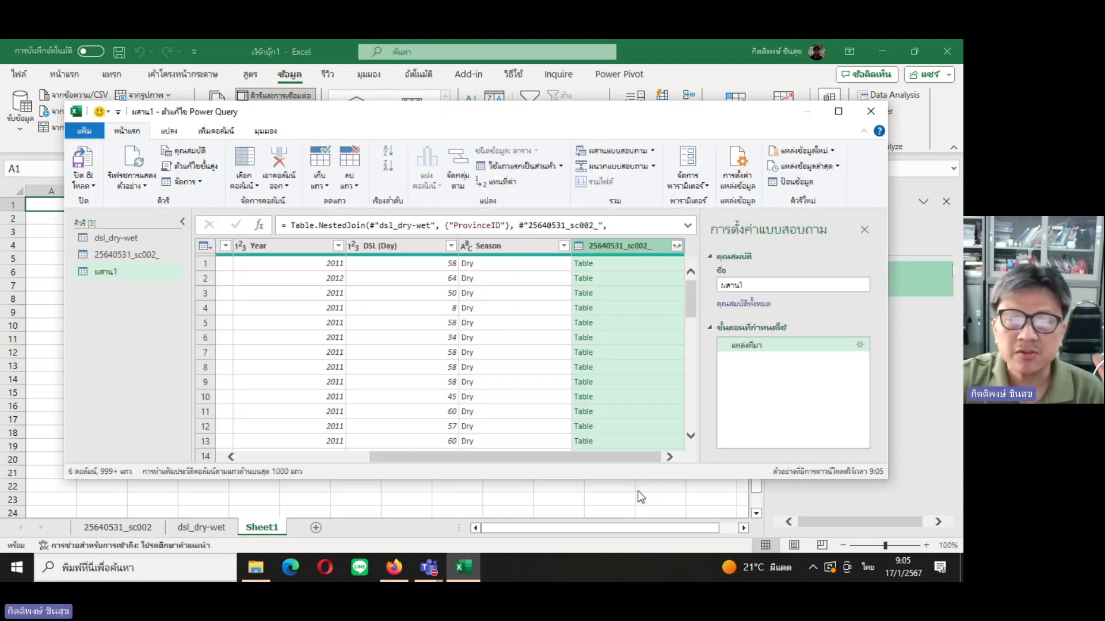
Scroll the Merge1 preview across Year, DSL (Day), Season and the nested 25640531_sc002_ column.
{"action": "left_click_drag", "start_coordinate": [585, 457], "coordinate": [417, 460]}
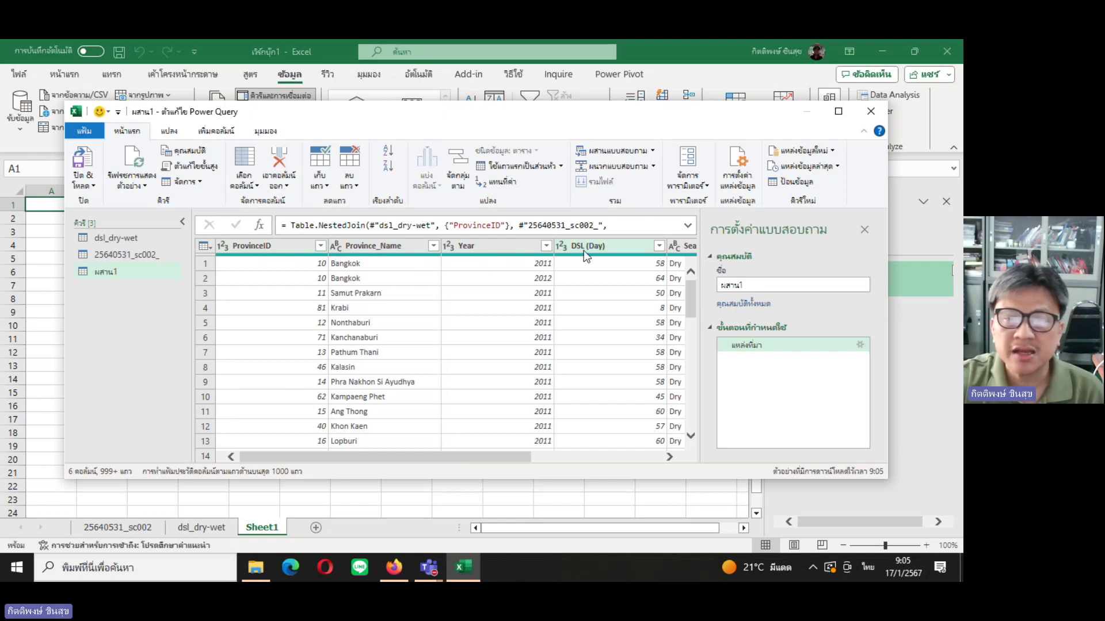
{"action": "left_click_drag", "start_coordinate": [459, 455], "coordinate": [596, 457]}
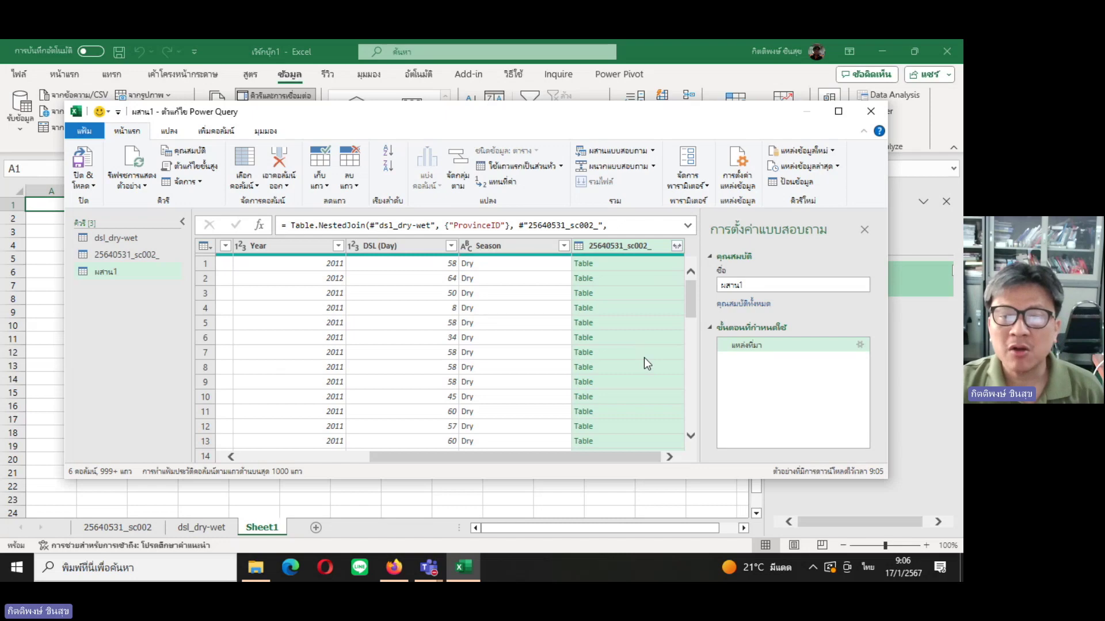
Expand the 25640531_sc002_ column with all its fields selected, such as ProvinceNo and ProvinceNameThai.
{"action": "left_click", "coordinate": [677, 246]}
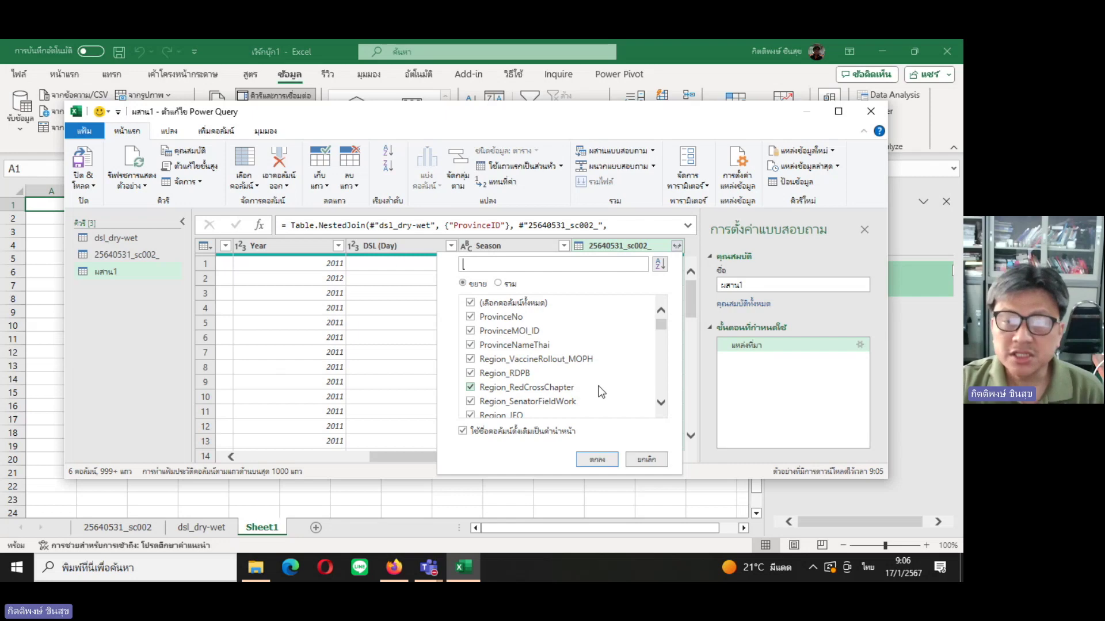
{"action": "left_click", "coordinate": [471, 303]}
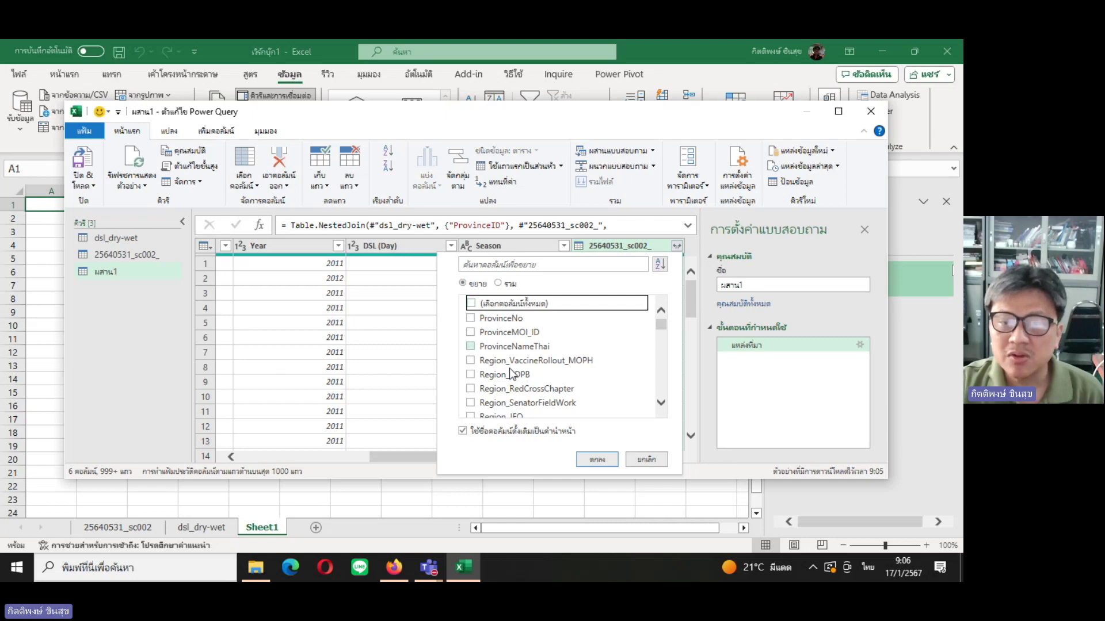
{"action": "left_click", "coordinate": [470, 346]}
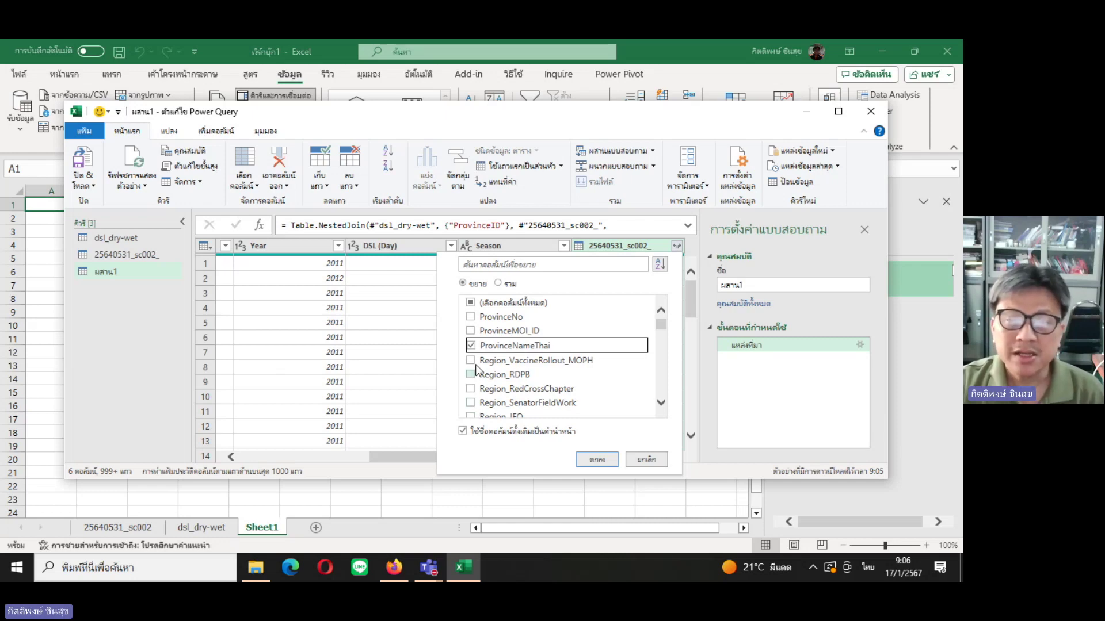
{"action": "left_click", "coordinate": [471, 303]}
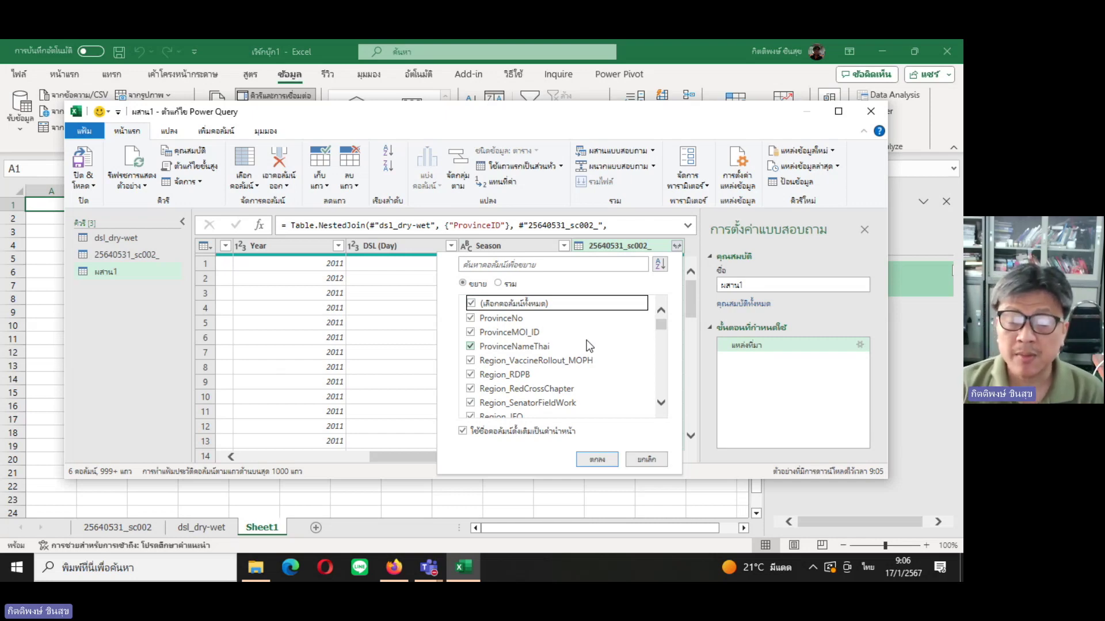
{"action": "left_click", "coordinate": [599, 459]}
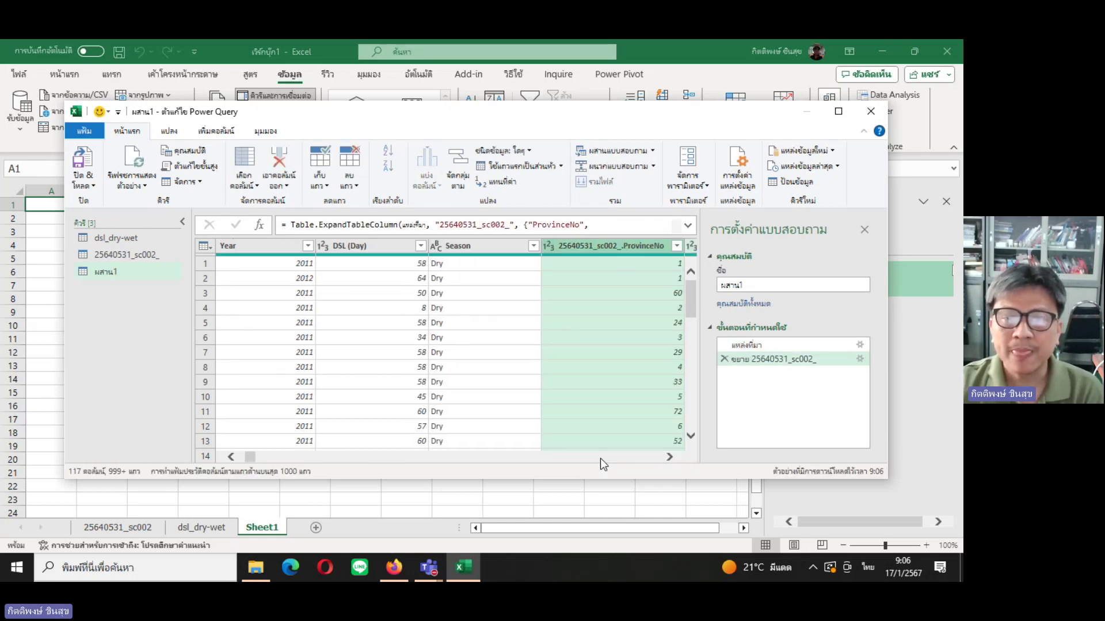
{"action": "left_click", "coordinate": [669, 455]}
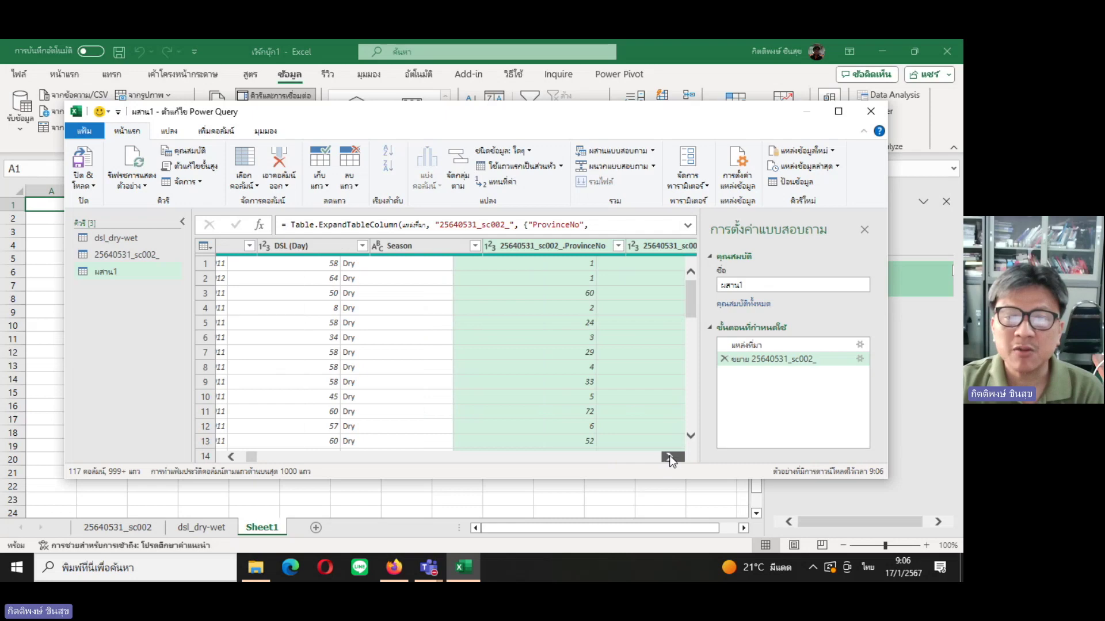
Replace the query name ผสาน1 with Data1 in Query Settings, then view the full expand formula.
{"action": "left_click", "coordinate": [668, 456]}
{"action": "left_click", "coordinate": [669, 455]}
{"action": "left_click", "coordinate": [668, 456]}
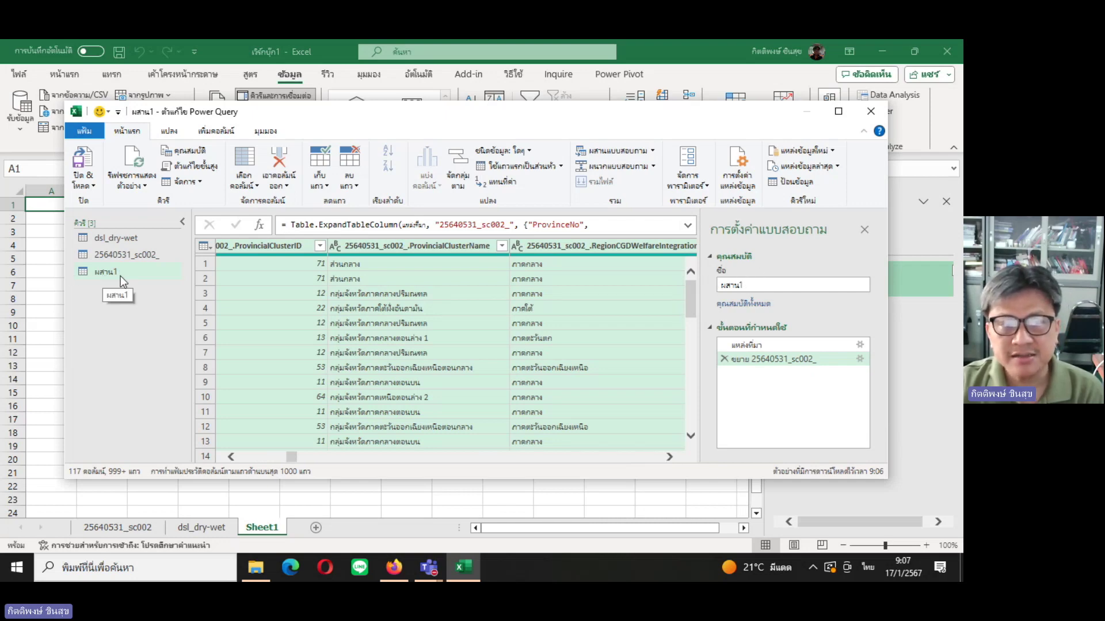
{"action": "left_click", "coordinate": [779, 283]}
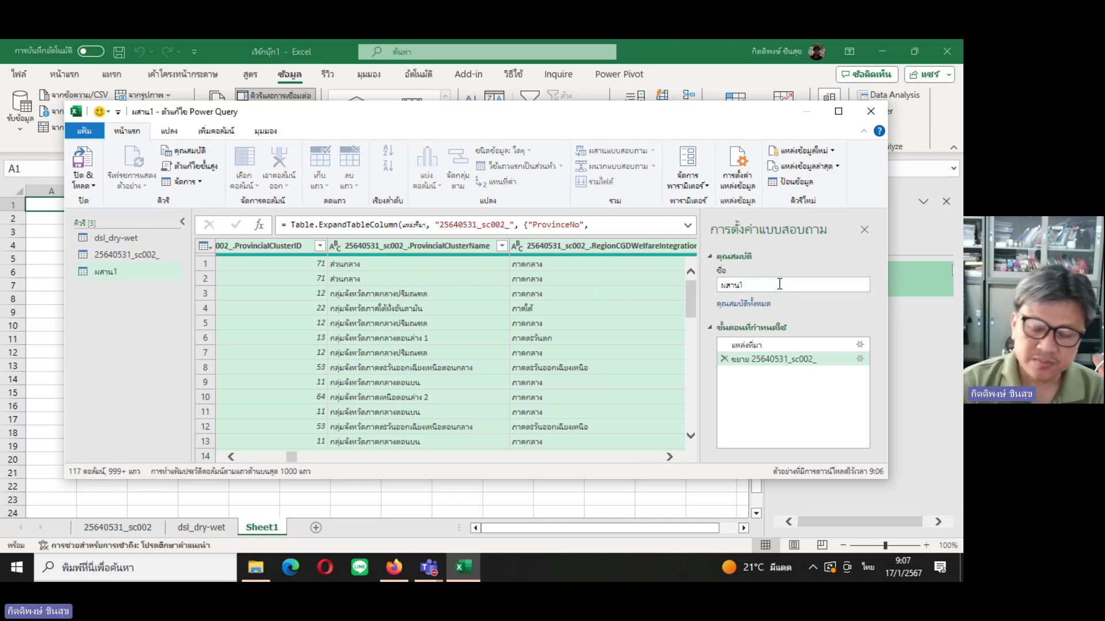
{"action": "key", "text": "BackSpace"}
{"action": "key", "text": "BackSpace"}
{"action": "key", "text": "BackSpace"}
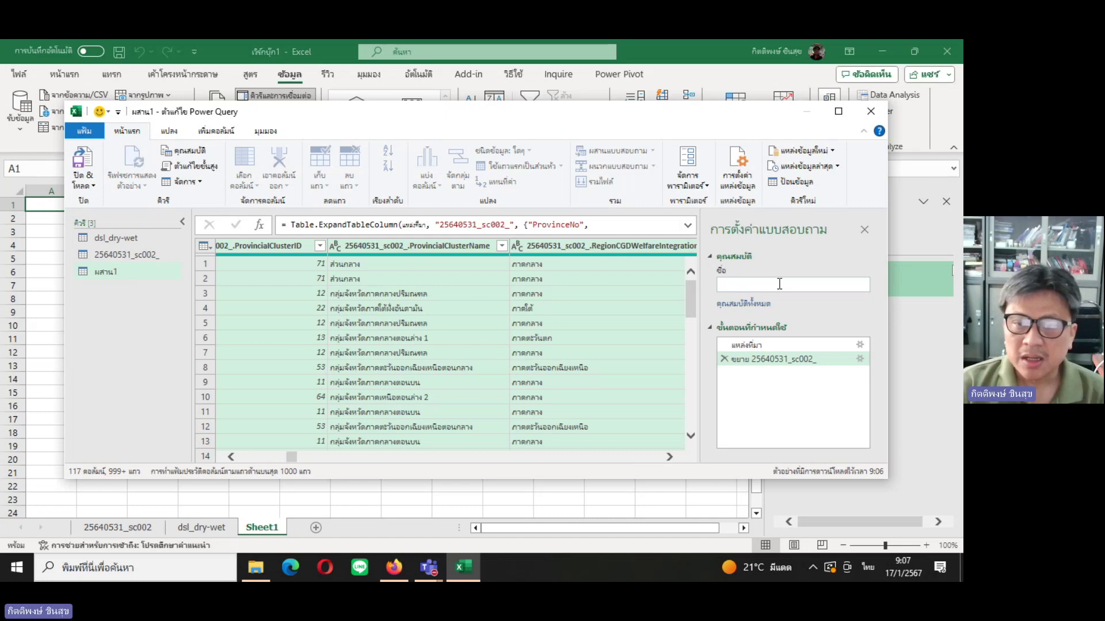
{"action": "type", "text": "ฐ"}
{"action": "key", "text": "BackSpace"}
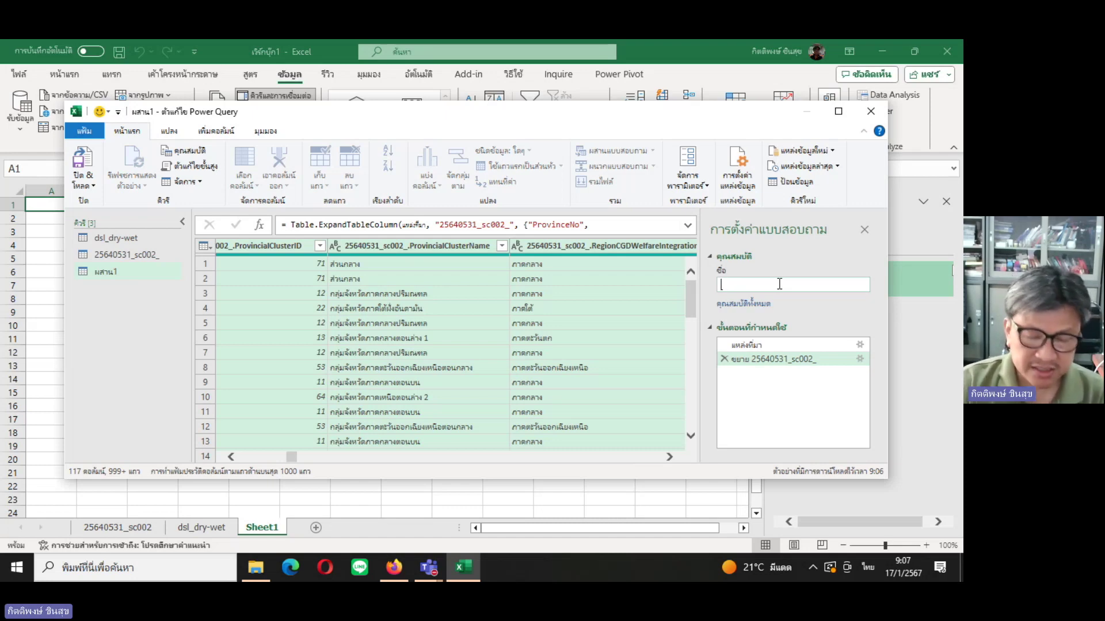
{"action": "left_click", "coordinate": [867, 569]}
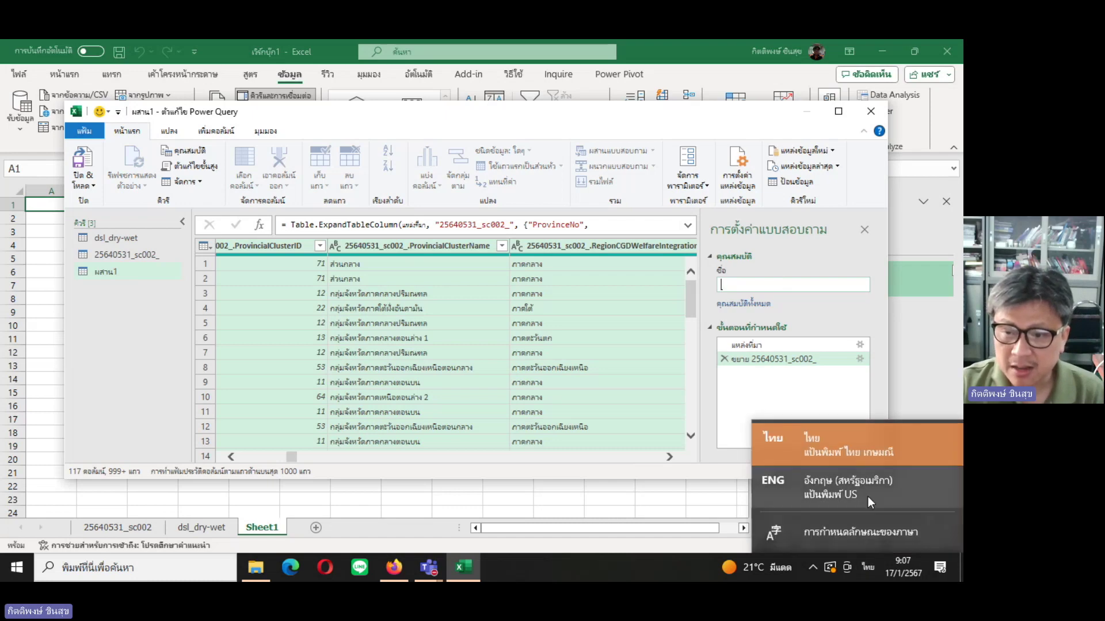
{"action": "left_click", "coordinate": [868, 499]}
{"action": "type", "text": "Data"}
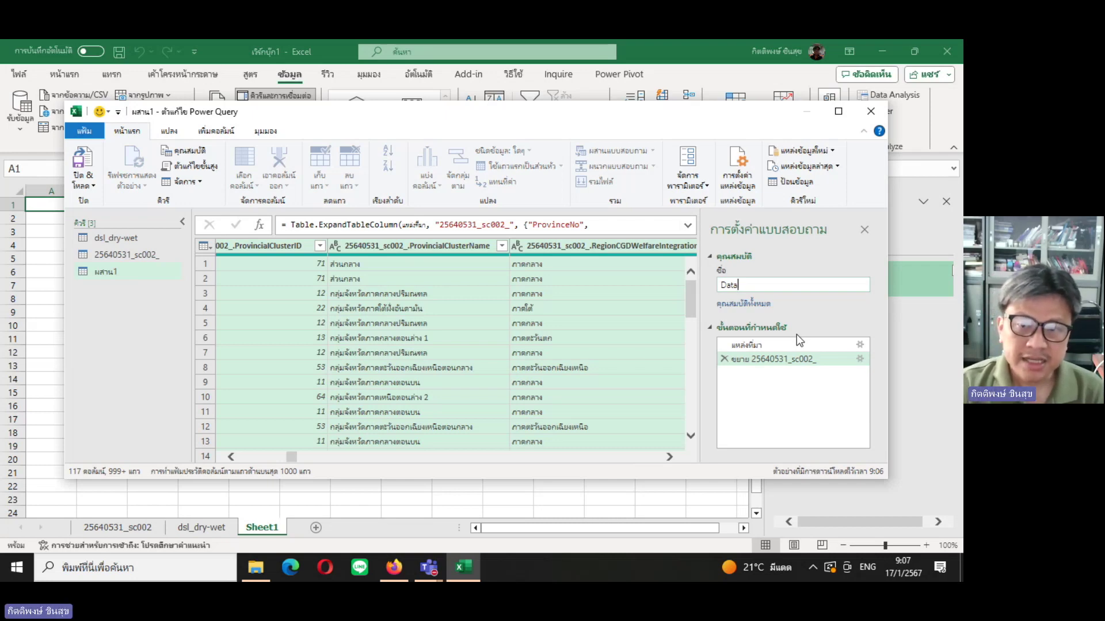
{"action": "type", "text": "1"}
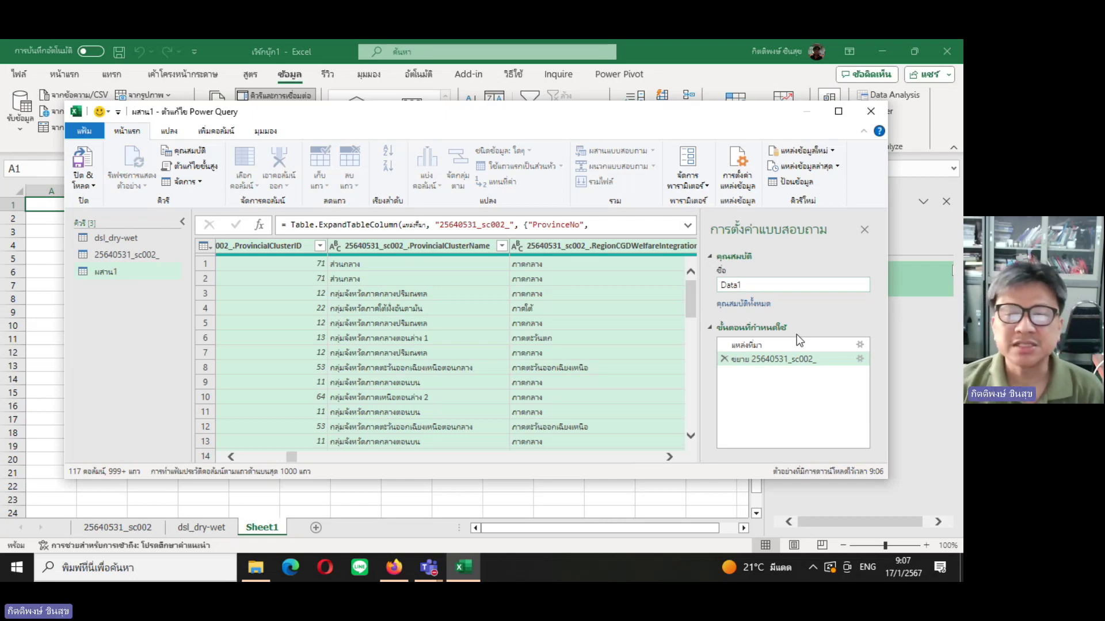
{"action": "key", "text": "Return"}
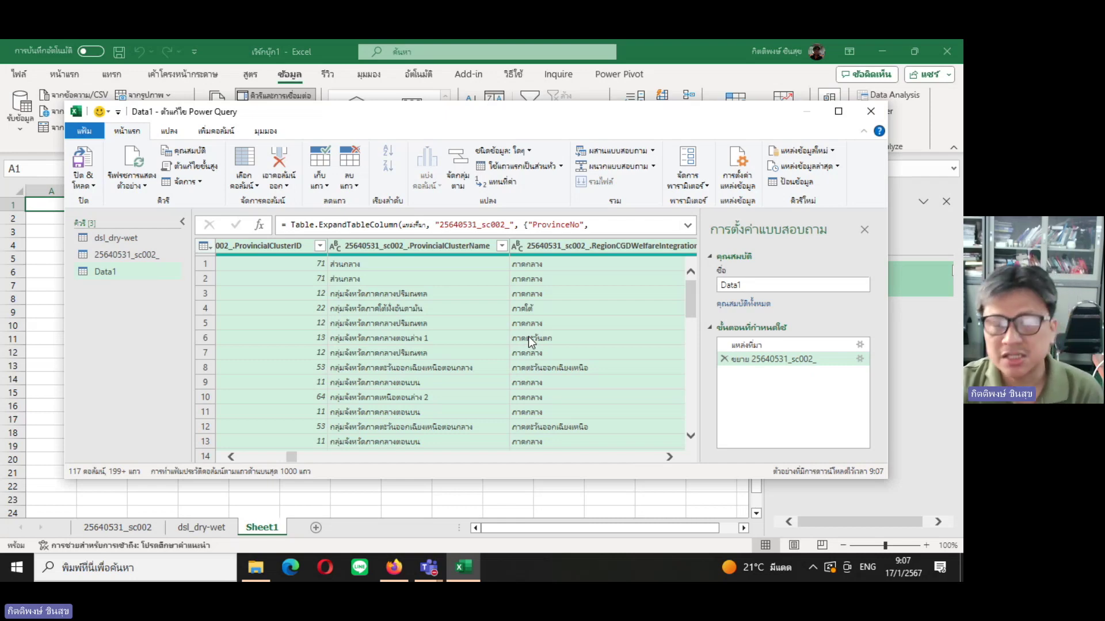
{"action": "left_click", "coordinate": [688, 225]}
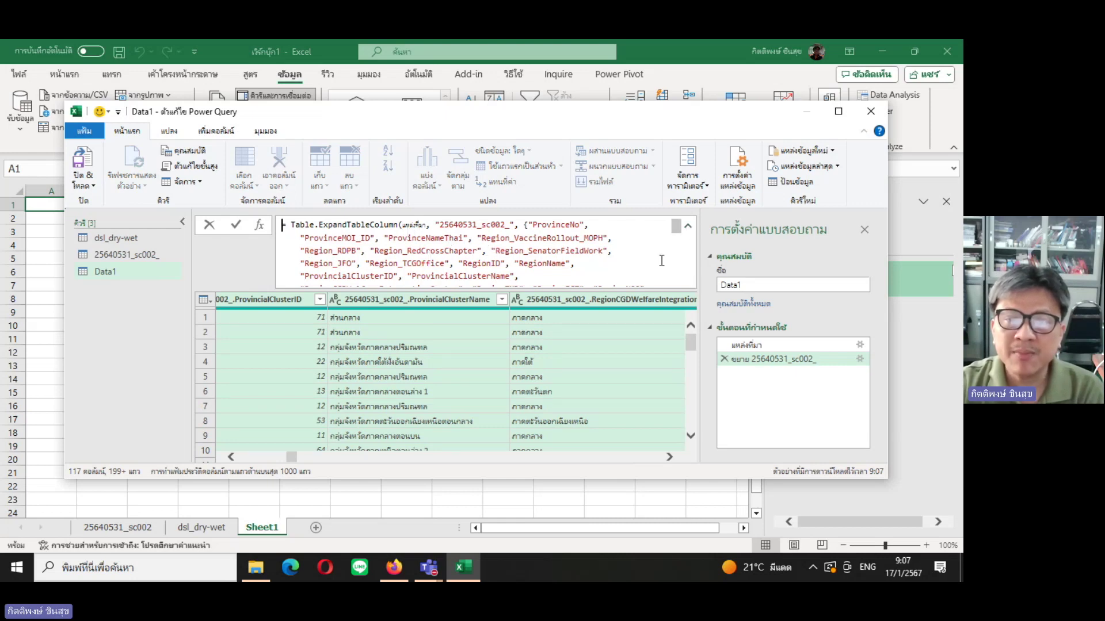
{"action": "key", "text": "Down"}
{"action": "key", "text": "Down"}
{"action": "key", "text": "Down"}
{"action": "key", "text": "Down"}
{"action": "key", "text": "Down"}
{"action": "key", "text": "Down"}
{"action": "key", "text": "Down"}
{"action": "key", "text": "Down"}
{"action": "key", "text": "Down"}
{"action": "key", "text": "Down"}
{"action": "key", "text": "Down"}
{"action": "key", "text": "Down"}
{"action": "key", "text": "Down"}
{"action": "key", "text": "Down"}
{"action": "key", "text": "Down"}
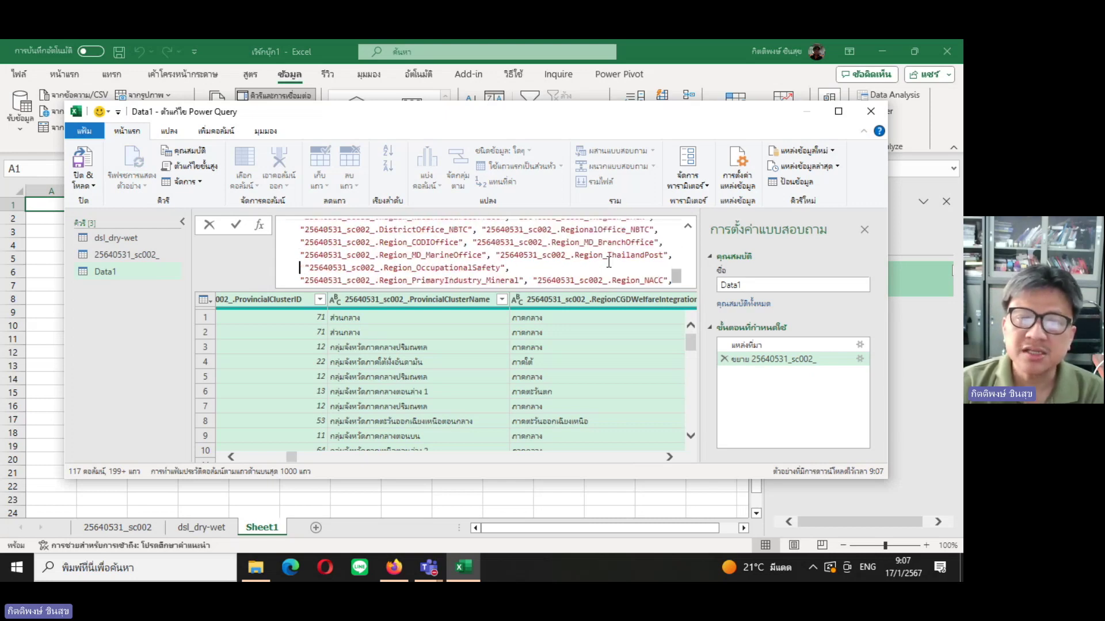
{"action": "key", "text": "Down"}
{"action": "key", "text": "Down"}
{"action": "key", "text": "Up"}
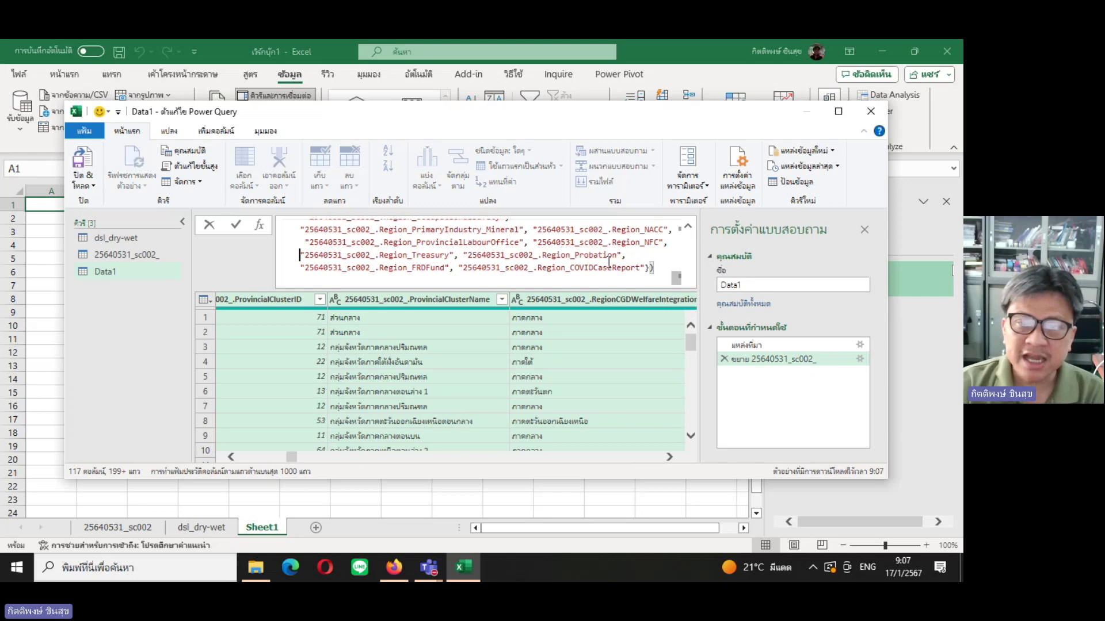
{"action": "key", "text": "Up"}
{"action": "key", "text": "Up"}
{"action": "key", "text": "Up"}
{"action": "key", "text": "Up"}
{"action": "key", "text": "Up"}
{"action": "key", "text": "Up"}
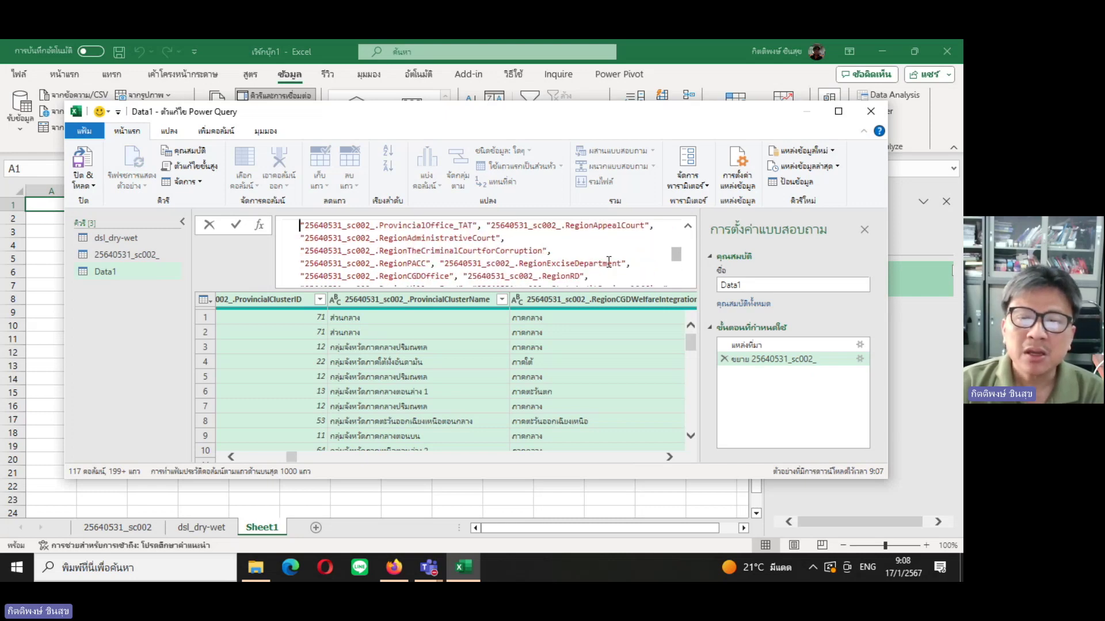
{"action": "key", "text": "Up"}
{"action": "key", "text": "Up"}
{"action": "key", "text": "Up"}
{"action": "key", "text": "Up"}
{"action": "key", "text": "Up"}
{"action": "key", "text": "Up"}
{"action": "key", "text": "Up"}
{"action": "key", "text": "Up"}
{"action": "key", "text": "Up"}
{"action": "key", "text": "Up"}
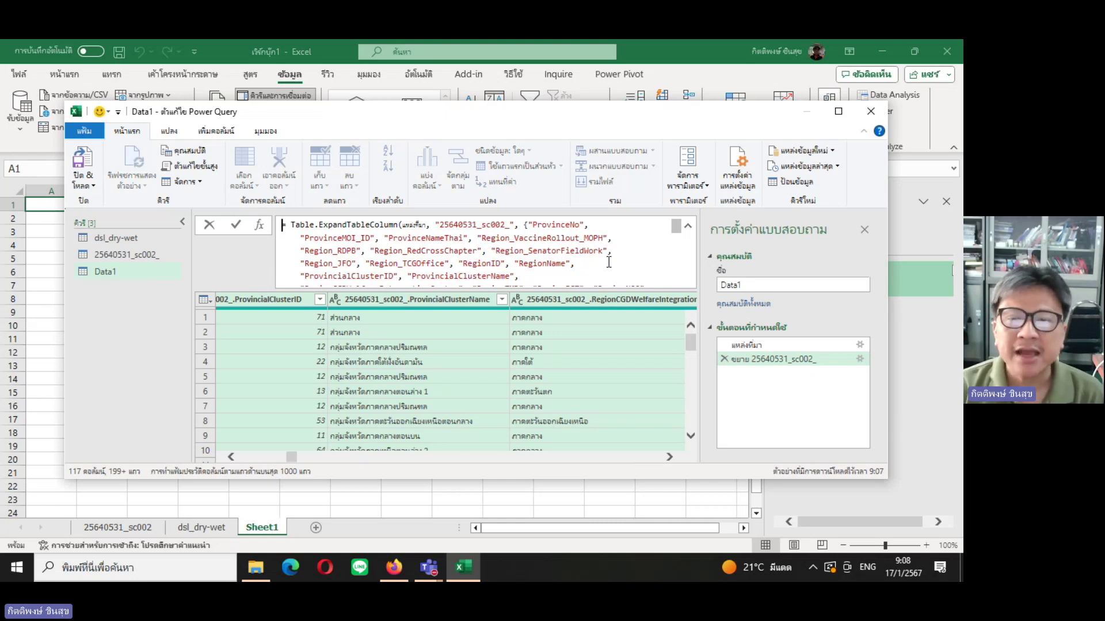
{"action": "left_click", "coordinate": [688, 227]}
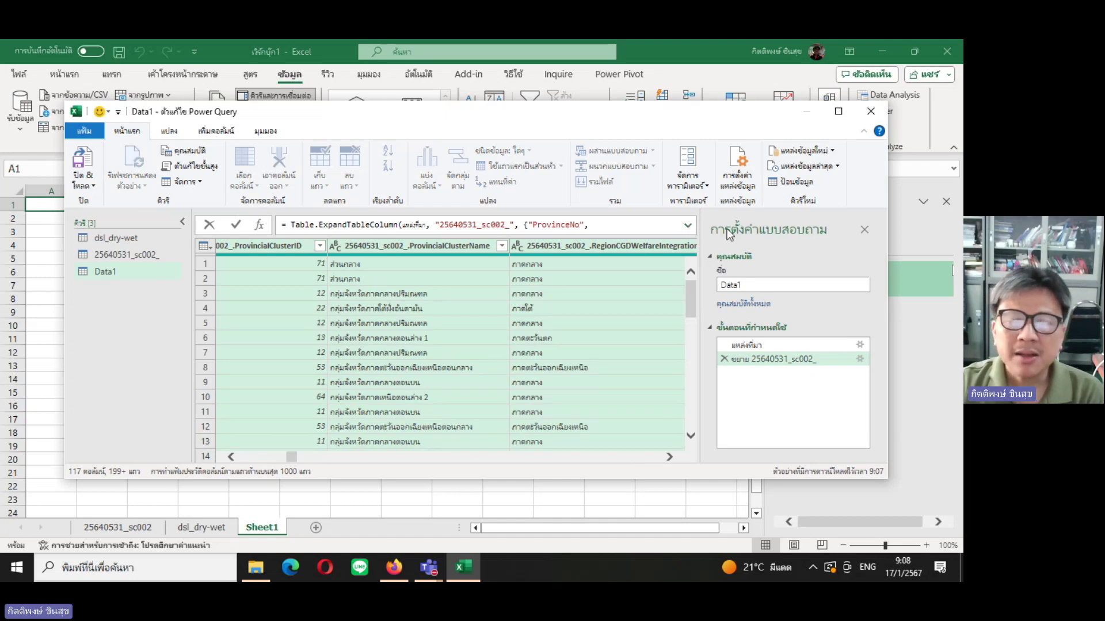
Close Power Query keeping changes, then review the Data1 table's province and region columns.
{"action": "left_click", "coordinate": [870, 112]}
{"action": "left_click", "coordinate": [492, 325]}
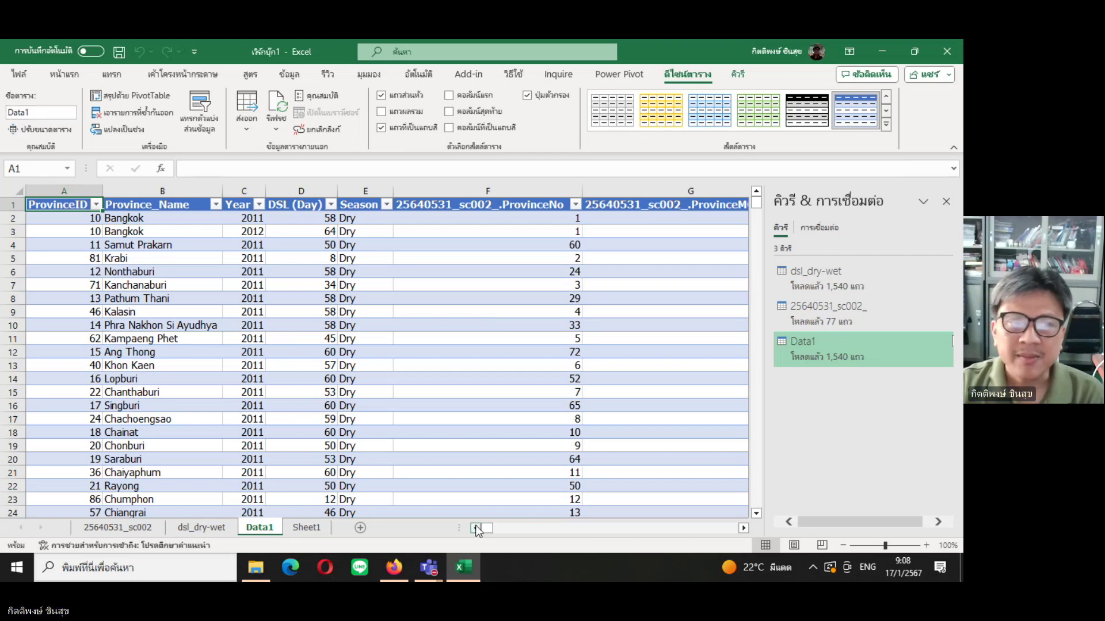
{"action": "left_click", "coordinate": [743, 528]}
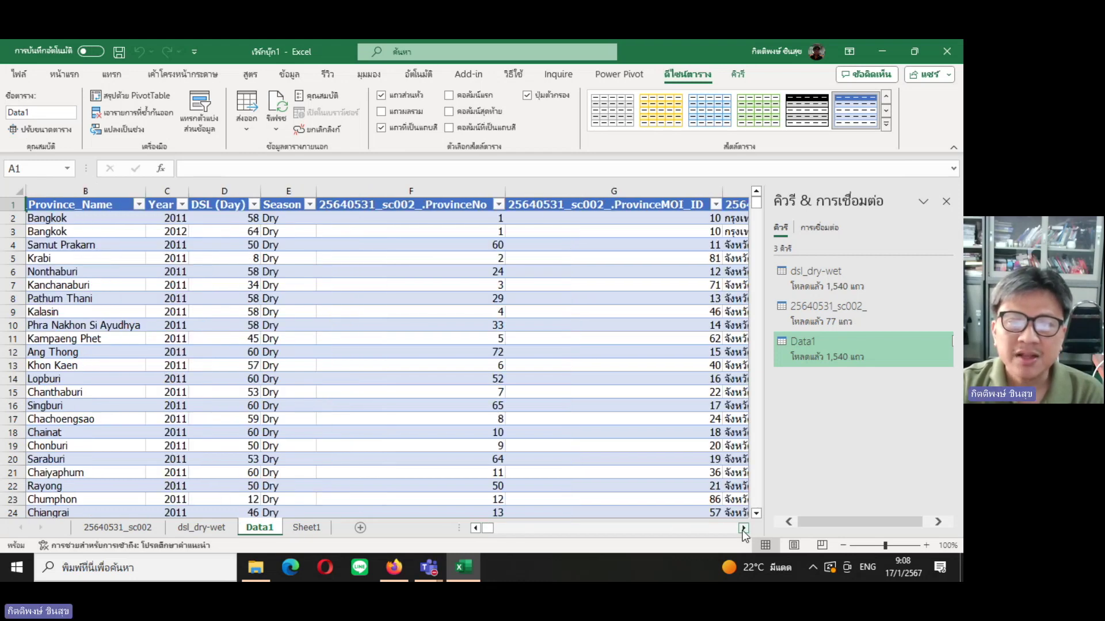
{"action": "left_click", "coordinate": [743, 529]}
{"action": "left_click", "coordinate": [743, 528]}
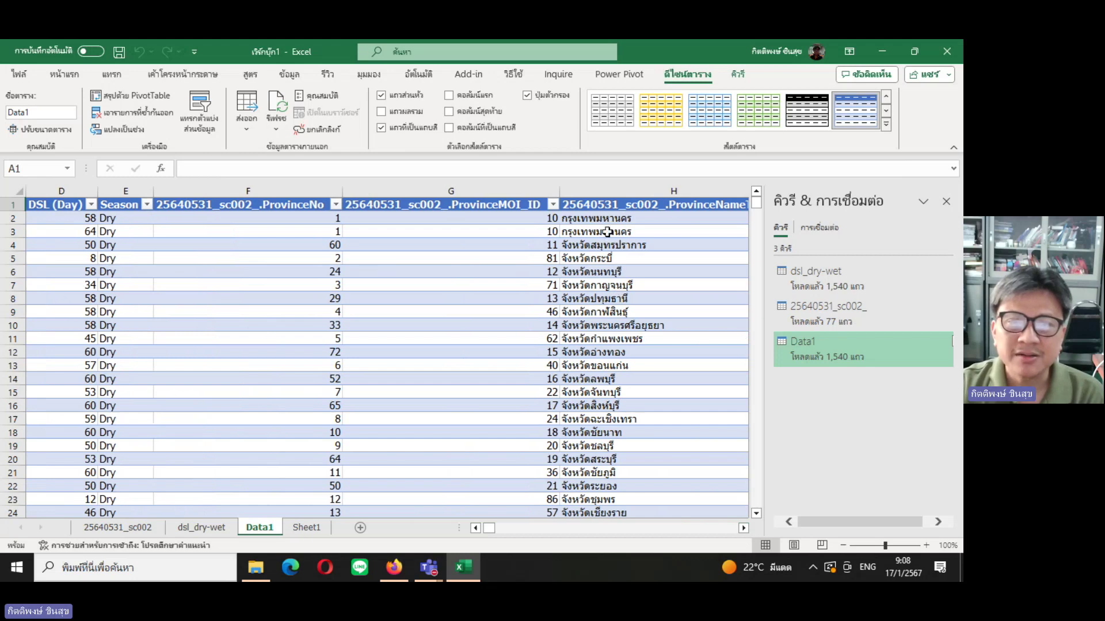
{"action": "left_click", "coordinate": [743, 528]}
{"action": "left_click", "coordinate": [743, 528]}
{"action": "left_click", "coordinate": [743, 528]}
{"action": "left_click", "coordinate": [742, 528]}
{"action": "left_click", "coordinate": [743, 529]}
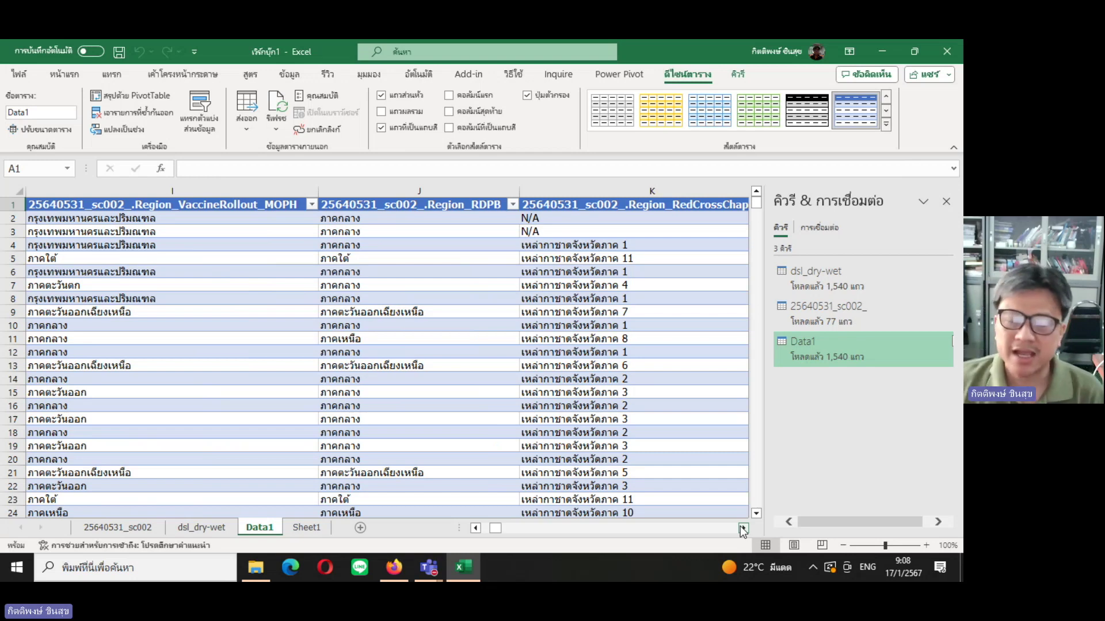
{"action": "left_click", "coordinate": [478, 530]}
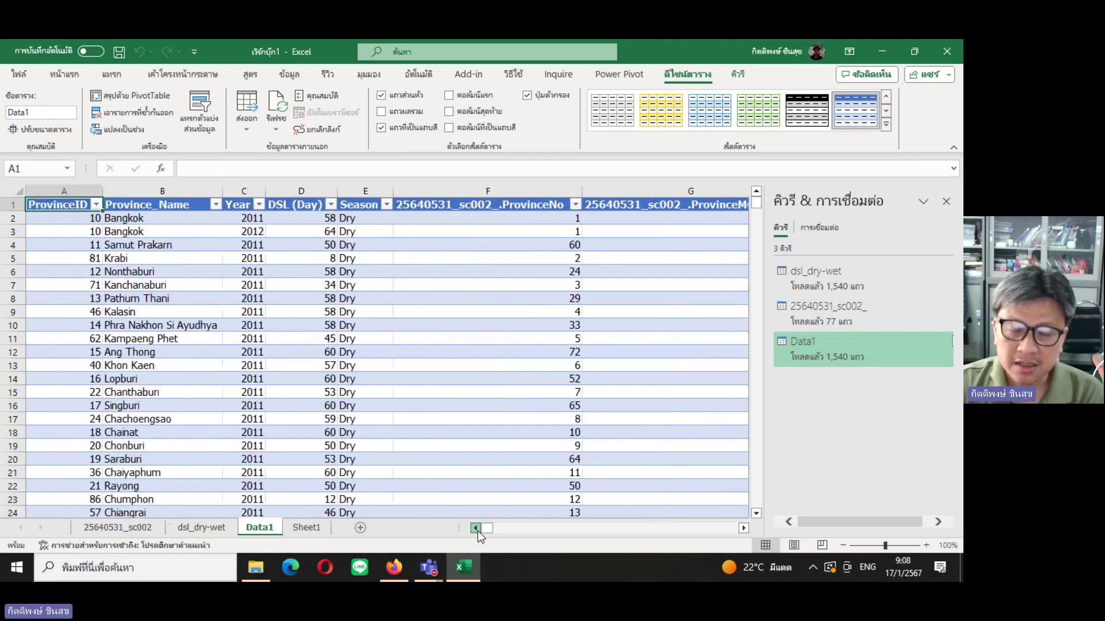
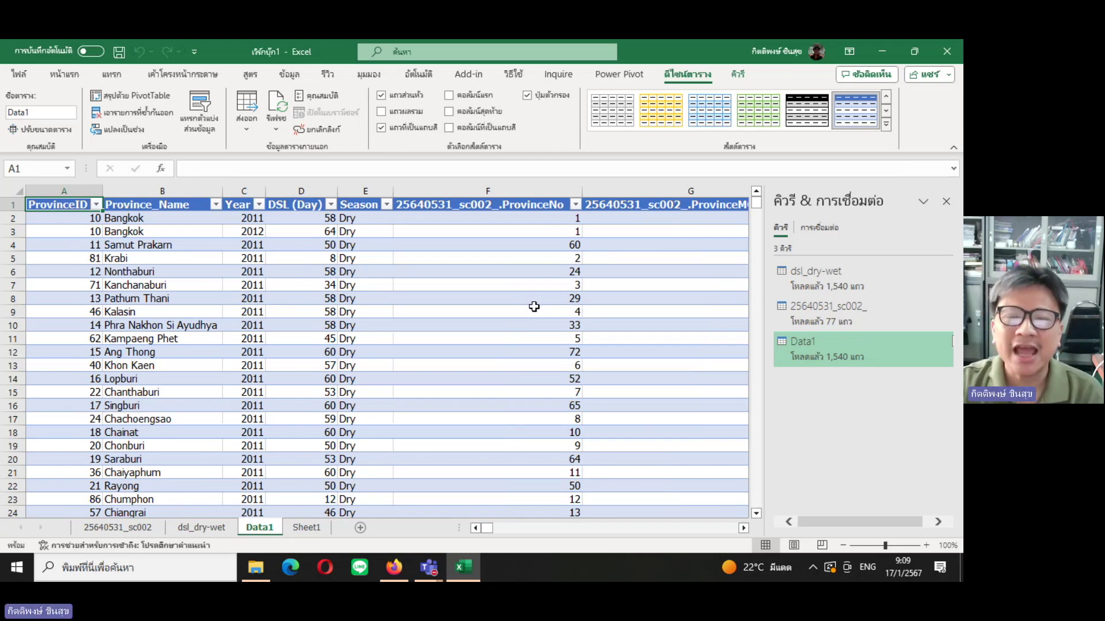
Insert a PivotTable from the Data1 table onto a new worksheet.
{"action": "left_click", "coordinate": [445, 262]}
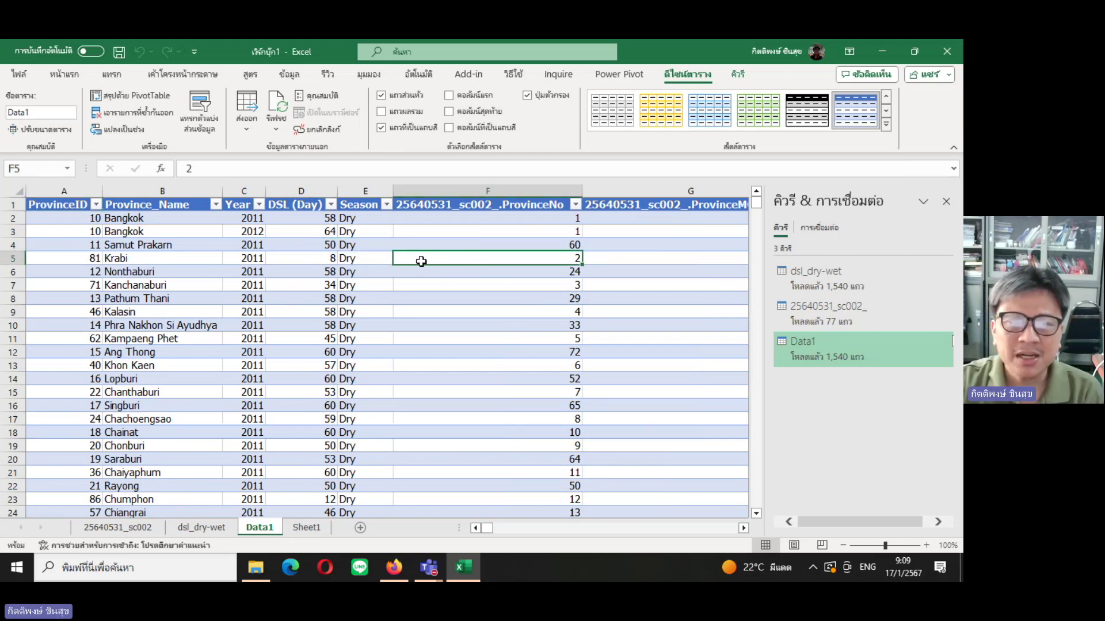
{"action": "left_click", "coordinate": [122, 78]}
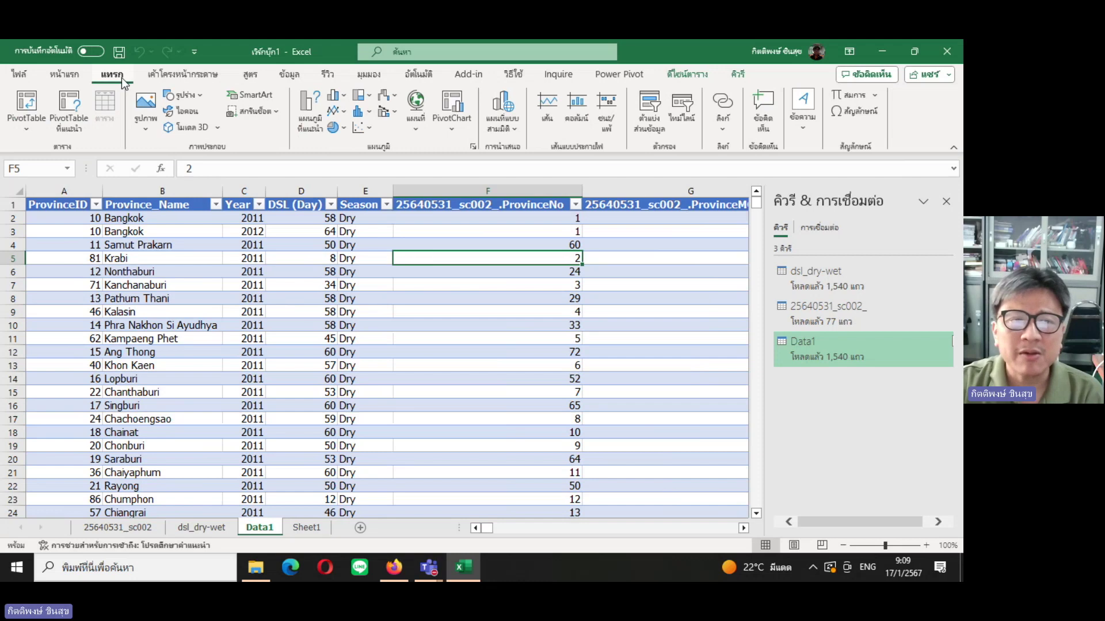
{"action": "left_click", "coordinate": [29, 109]}
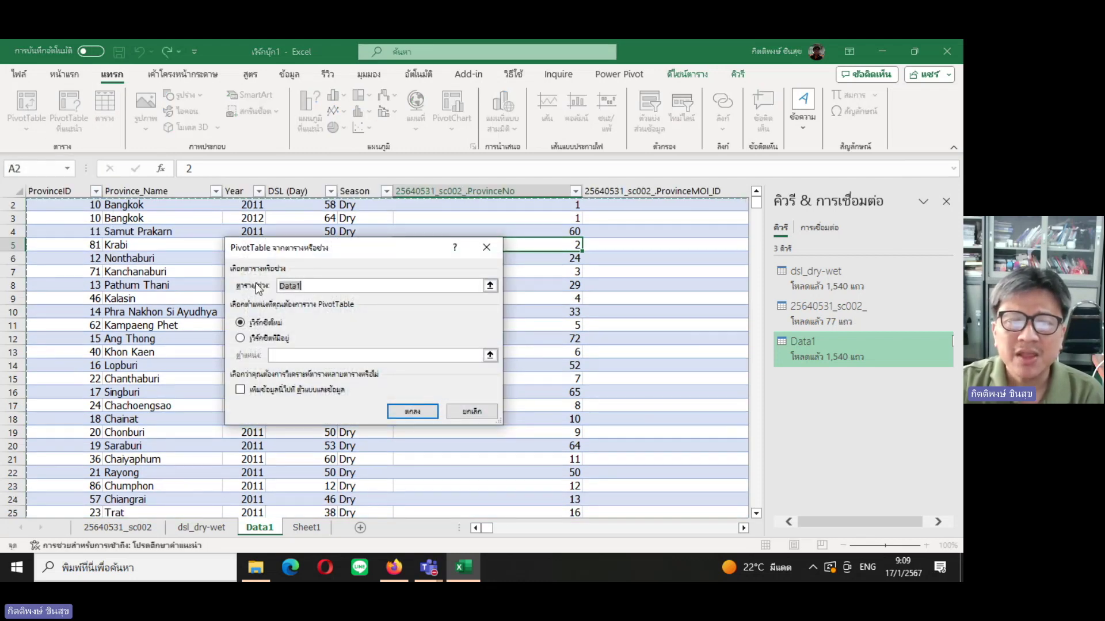
{"action": "left_click", "coordinate": [435, 413]}
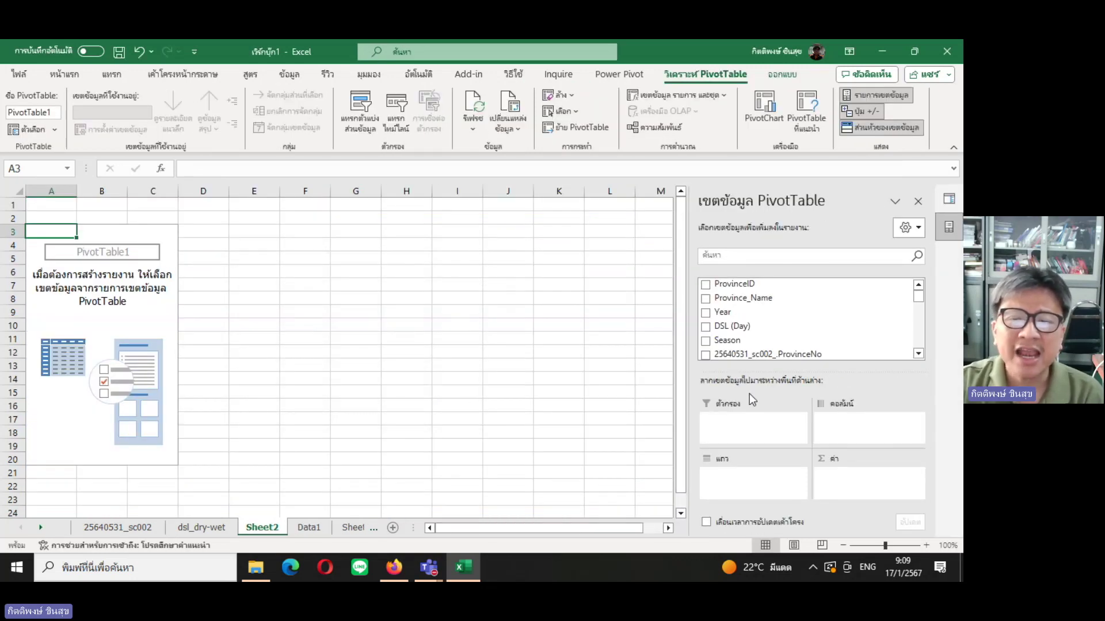
Sum DSL (Day) by Season, using Thai province names instead of Province_Name as rows.
{"action": "left_click", "coordinate": [706, 327]}
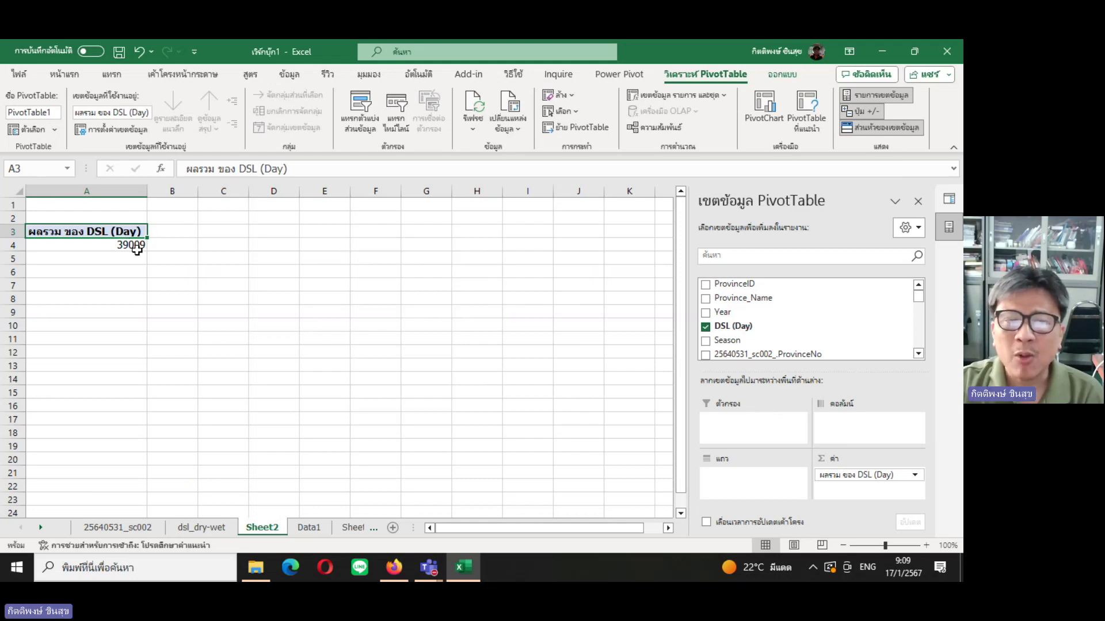
{"action": "left_click", "coordinate": [706, 340]}
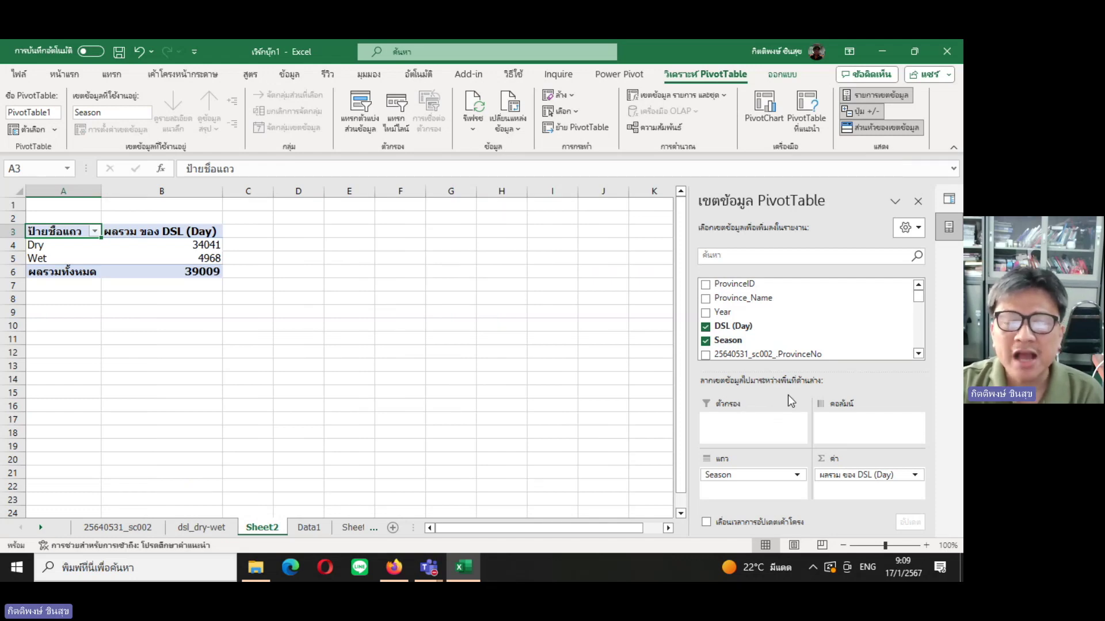
{"action": "mouse_move", "coordinate": [742, 299]}
{"action": "left_click", "coordinate": [705, 299]}
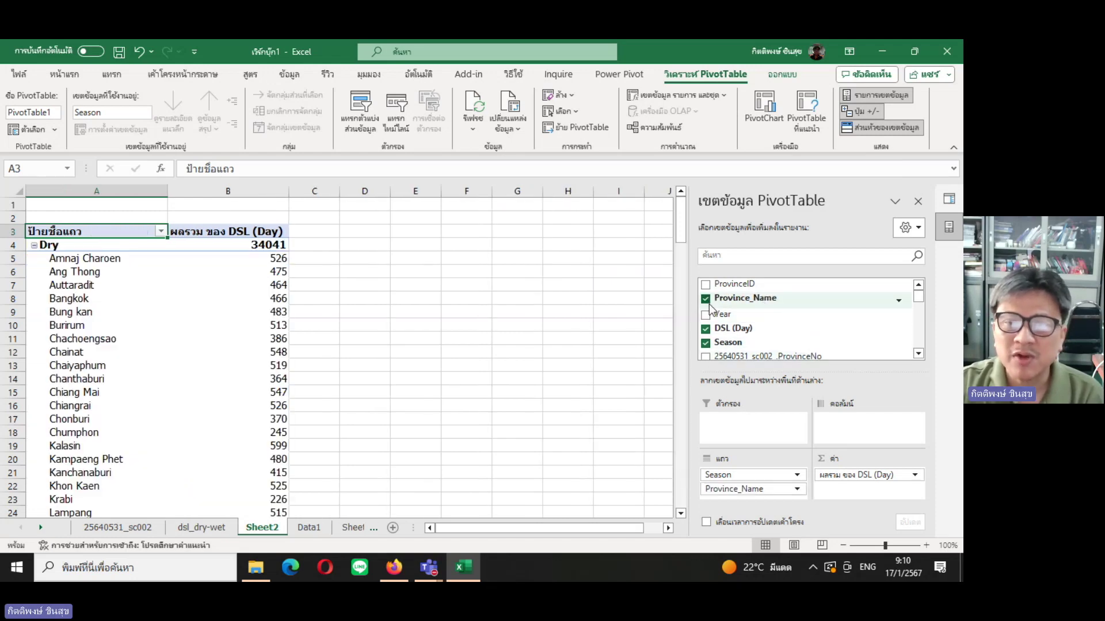
{"action": "left_click", "coordinate": [705, 299]}
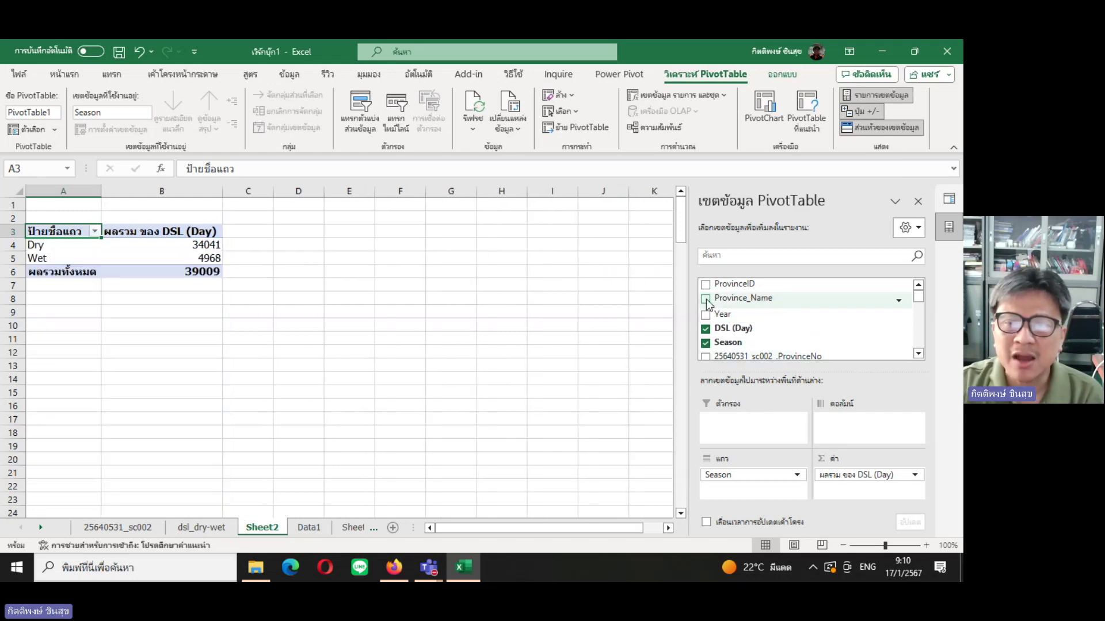
{"action": "left_click", "coordinate": [921, 354]}
{"action": "left_click", "coordinate": [919, 354]}
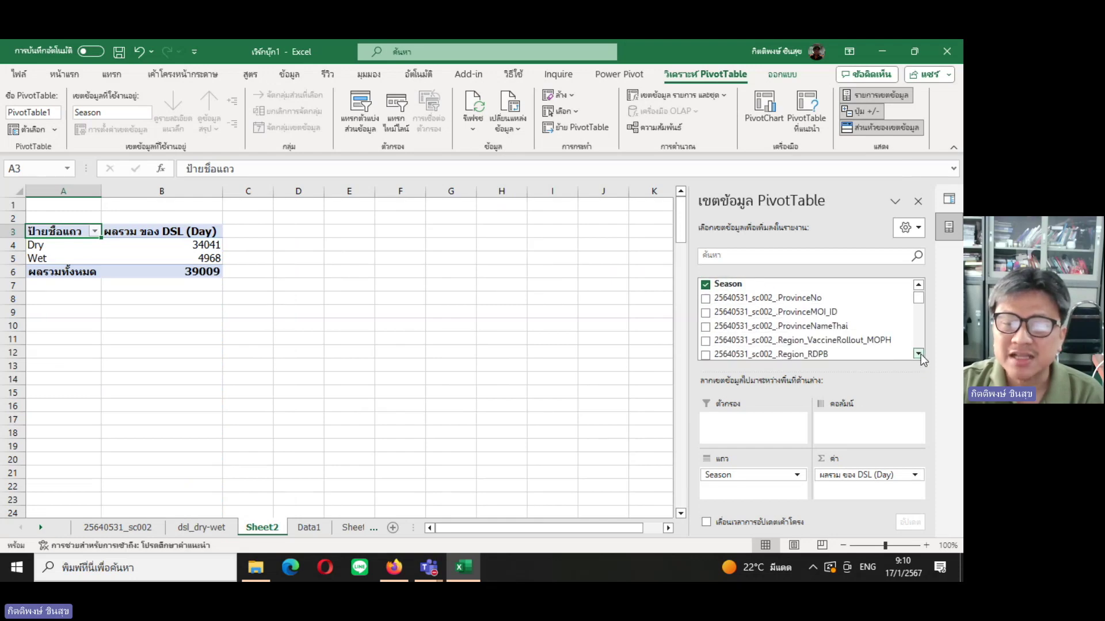
{"action": "left_click", "coordinate": [918, 354]}
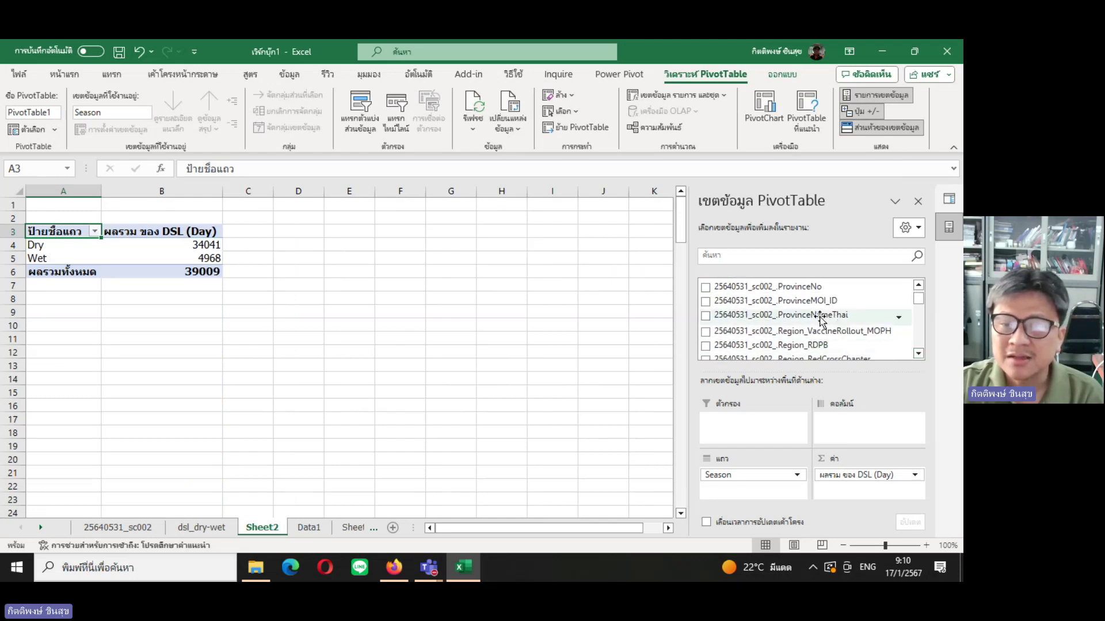
{"action": "left_click", "coordinate": [706, 315]}
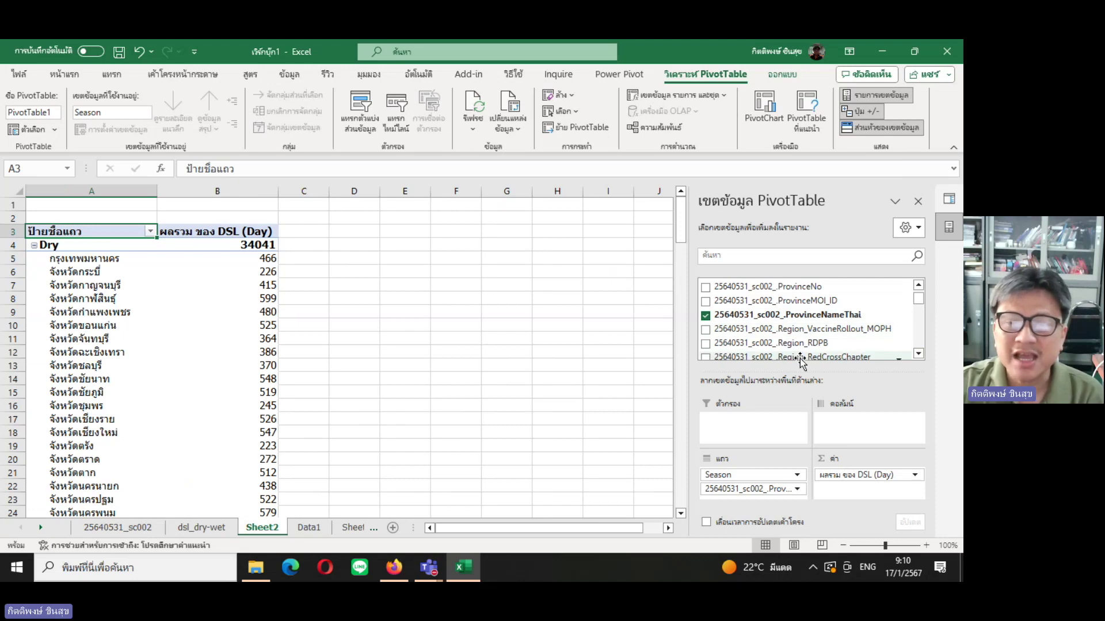
Add RegionName and move it into the Filters area.
{"action": "left_click", "coordinate": [918, 354]}
{"action": "left_click", "coordinate": [919, 354]}
{"action": "left_click", "coordinate": [918, 354]}
{"action": "left_click", "coordinate": [919, 354]}
{"action": "left_click", "coordinate": [918, 354]}
{"action": "left_click", "coordinate": [918, 353]}
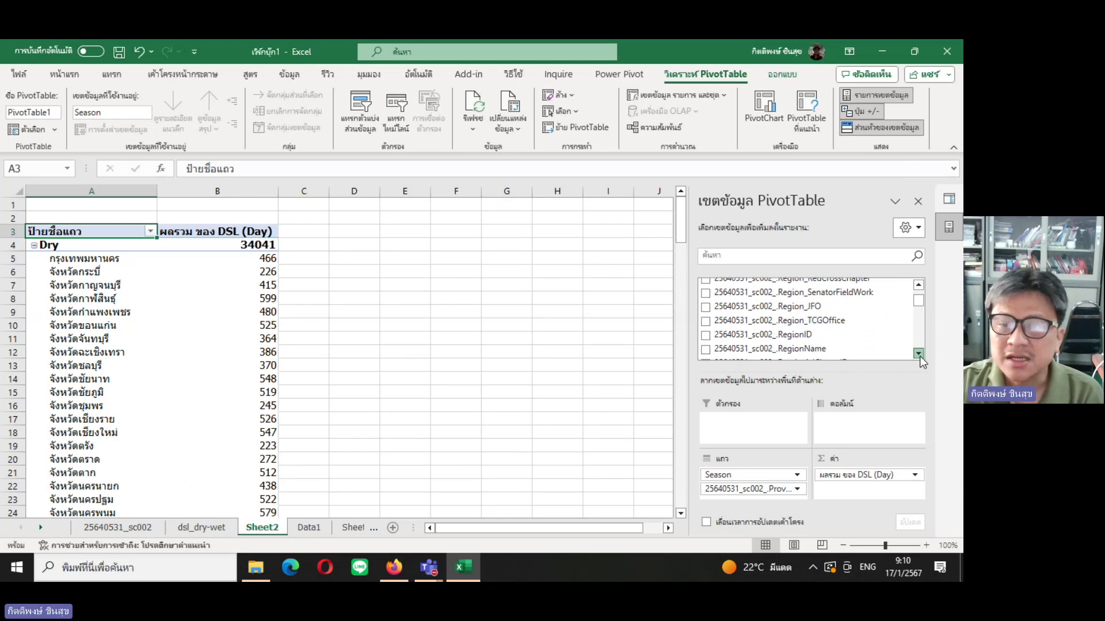
{"action": "left_click", "coordinate": [706, 350]}
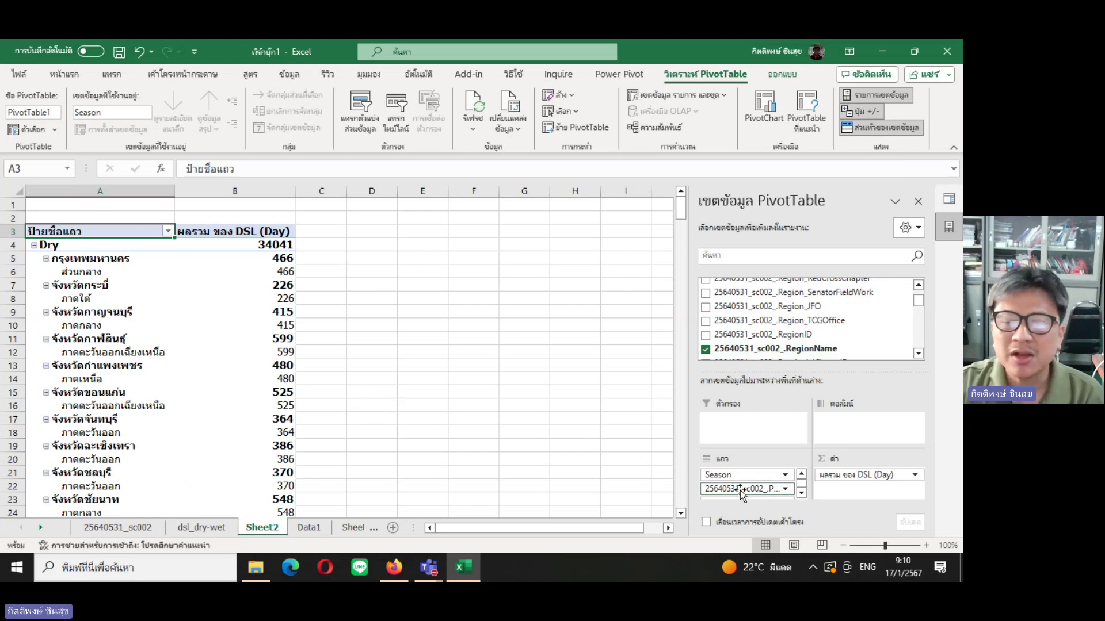
{"action": "left_click", "coordinate": [801, 494]}
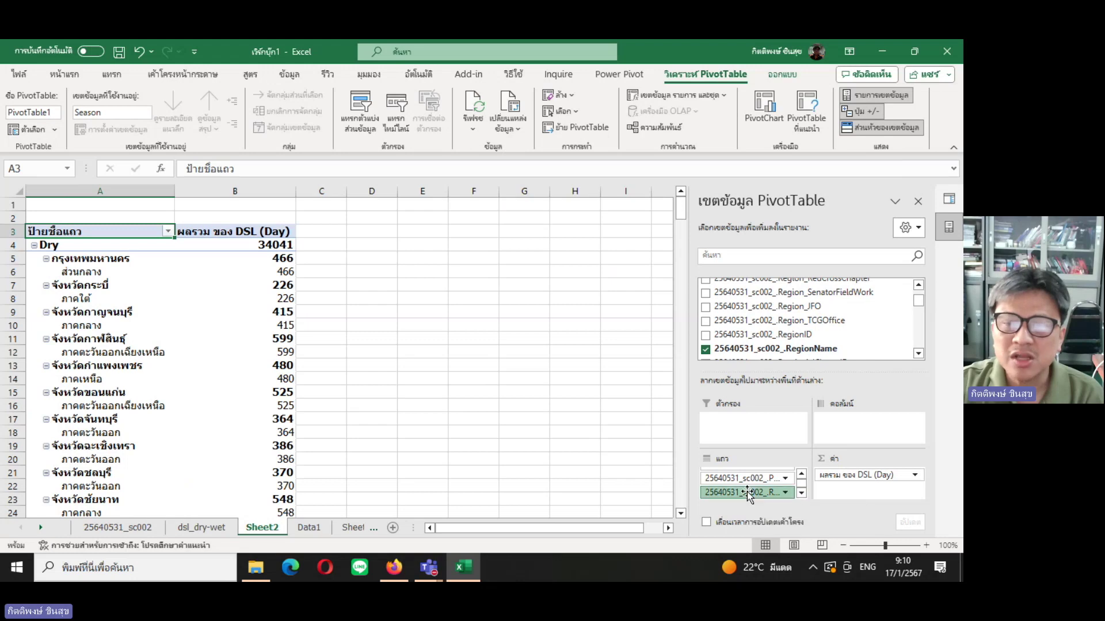
{"action": "left_click_drag", "start_coordinate": [747, 492], "coordinate": [755, 424]}
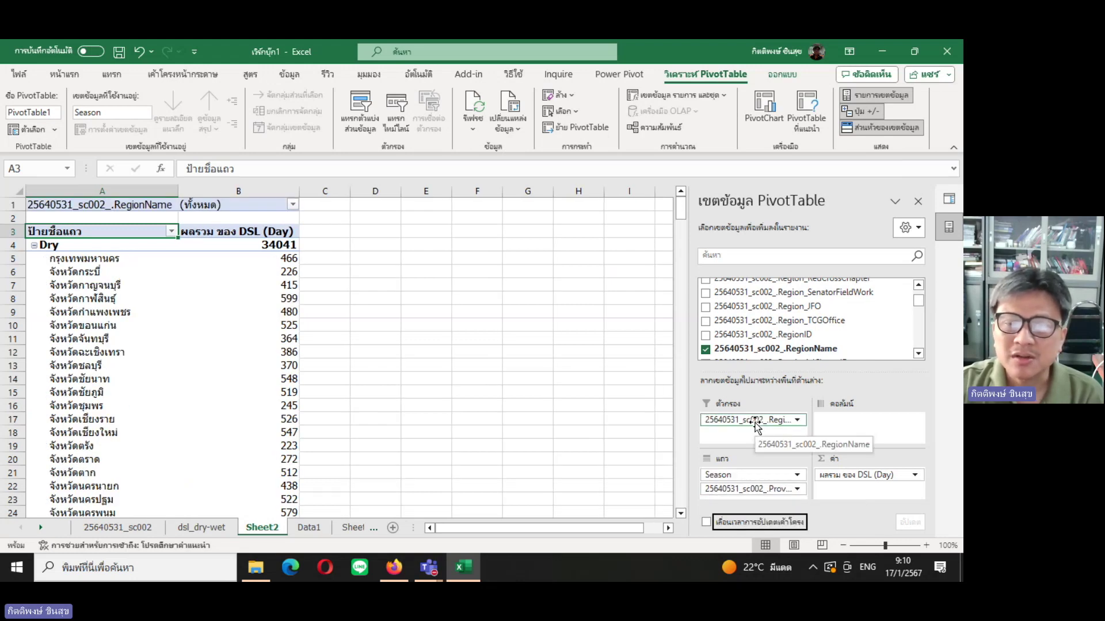
Filter RegionName to ภาคกลาง and show Season as columns.
{"action": "left_click", "coordinate": [293, 205]}
{"action": "left_click", "coordinate": [164, 251]}
{"action": "left_click", "coordinate": [240, 385]}
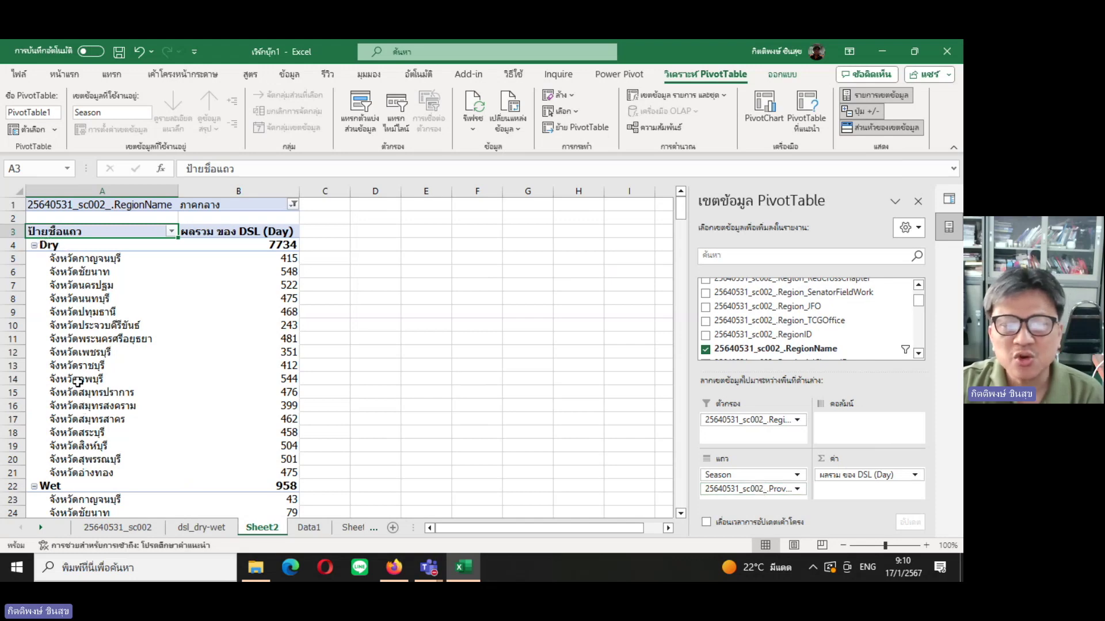
{"action": "left_click_drag", "start_coordinate": [740, 475], "coordinate": [853, 437]}
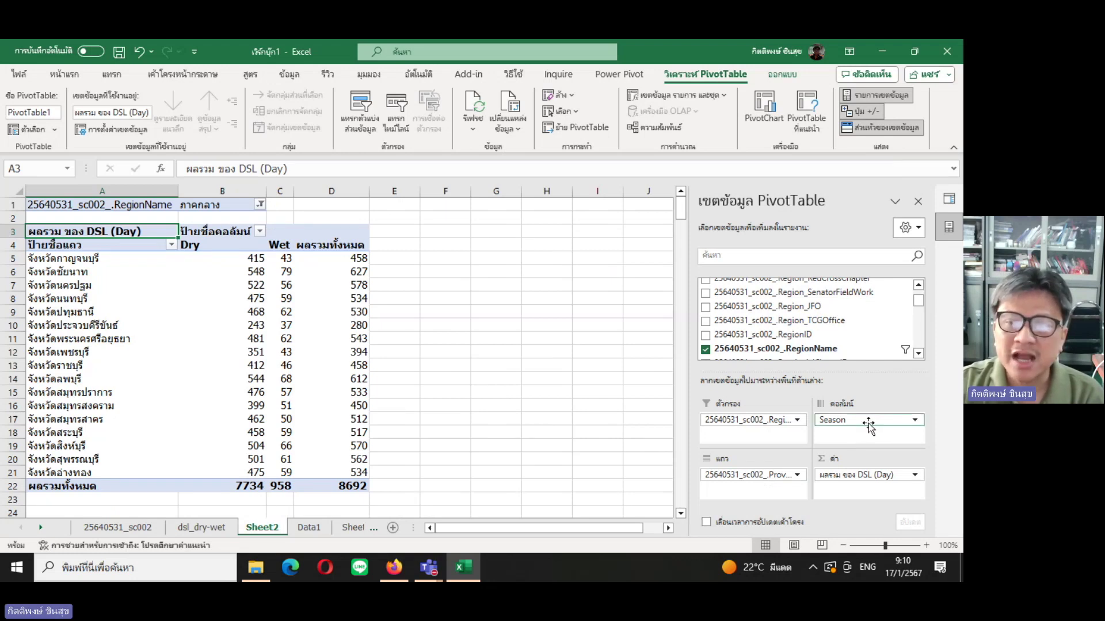
Add Year as a report filter set to 2011.
{"action": "left_click_drag", "start_coordinate": [919, 305], "coordinate": [919, 295]}
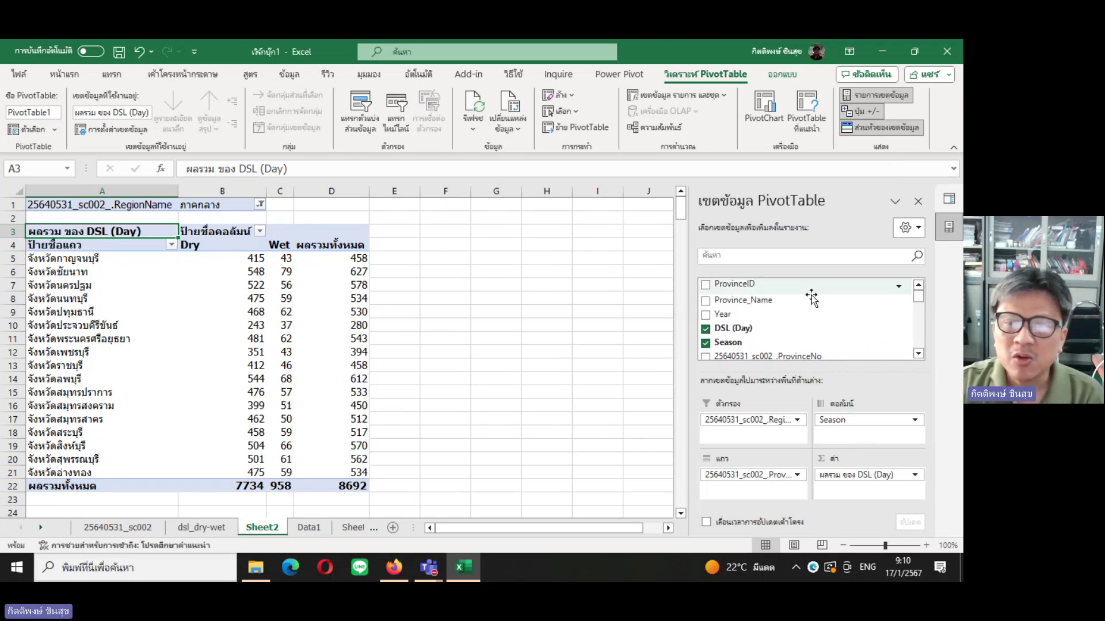
{"action": "left_click", "coordinate": [705, 314]}
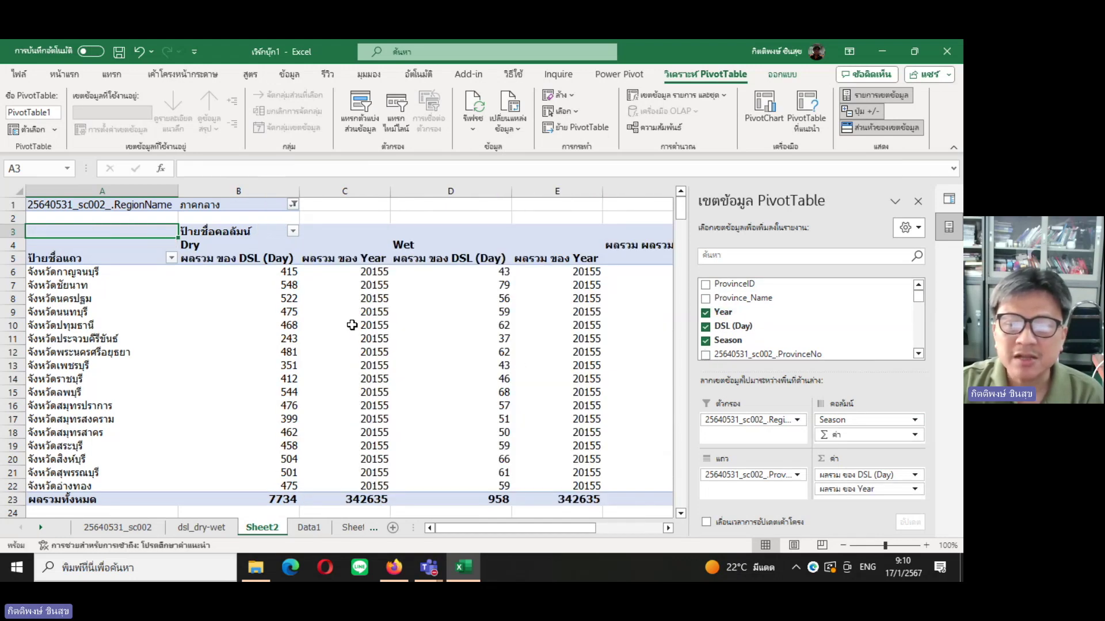
{"action": "left_click_drag", "start_coordinate": [851, 489], "coordinate": [768, 439]}
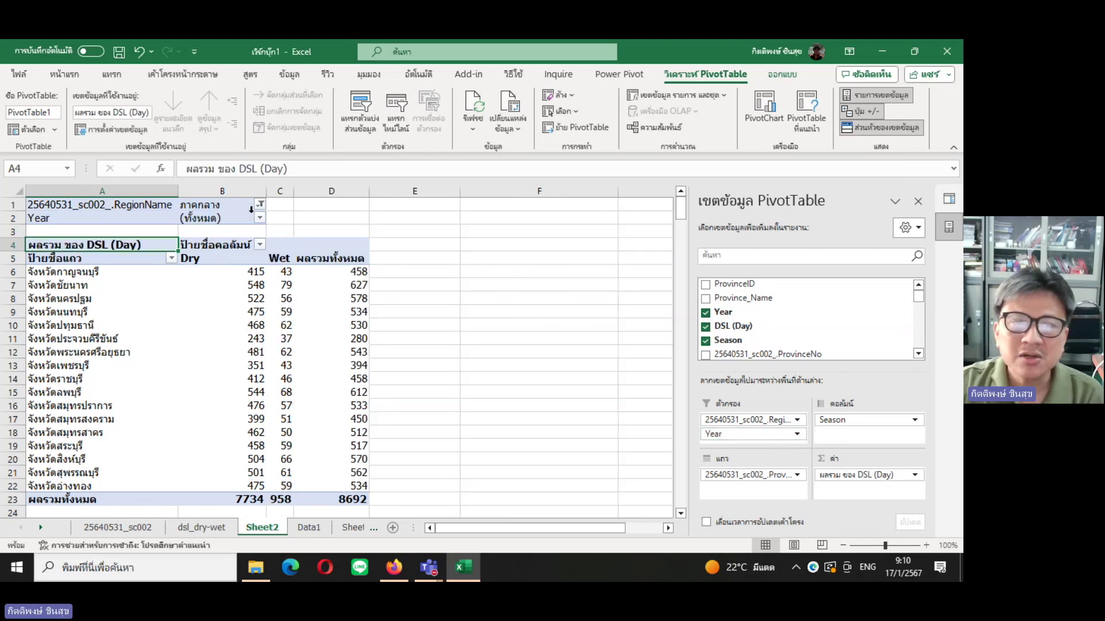
{"action": "left_click", "coordinate": [260, 218]}
{"action": "left_click", "coordinate": [125, 264]}
{"action": "left_click", "coordinate": [206, 401]}
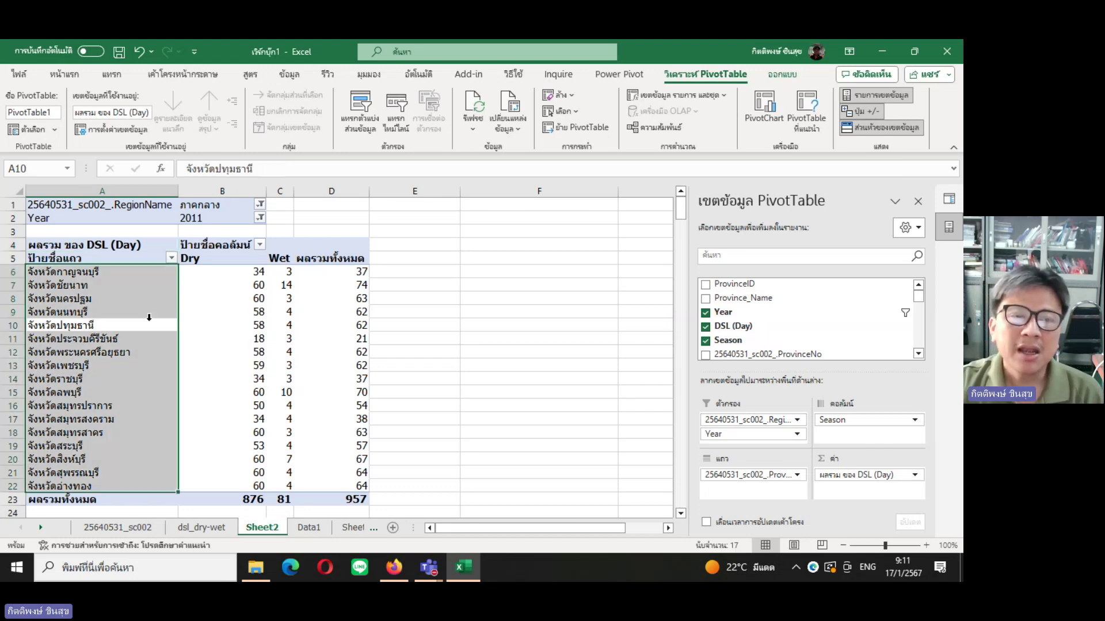
{"action": "left_click", "coordinate": [213, 315]}
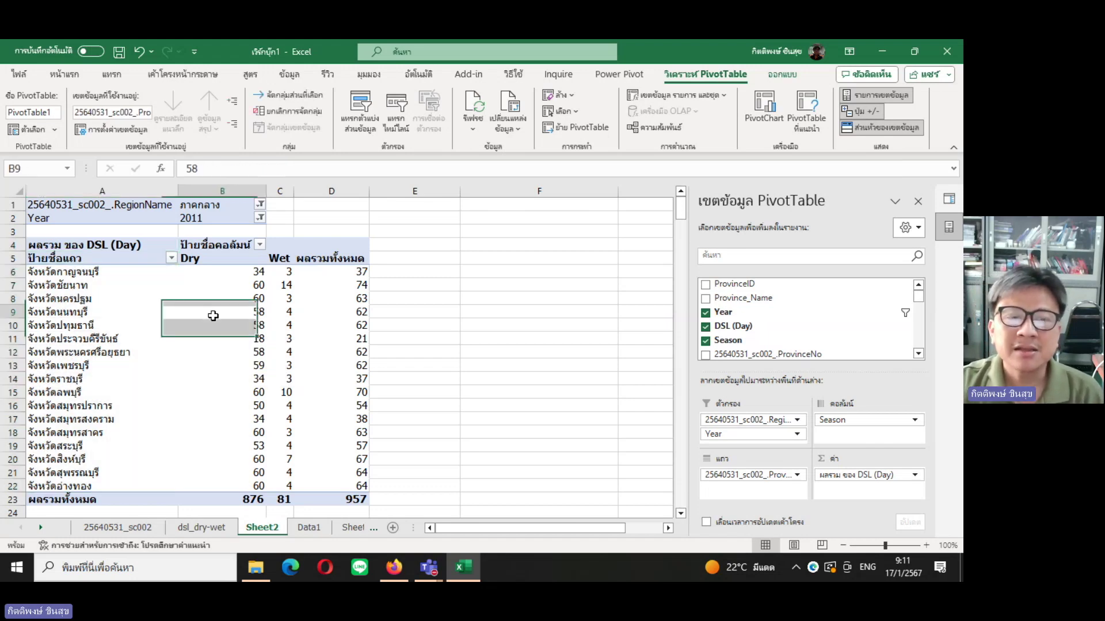
Preview the filled map chart, then leave ProvinceNameThai as the only row field.
{"action": "left_click", "coordinate": [765, 107]}
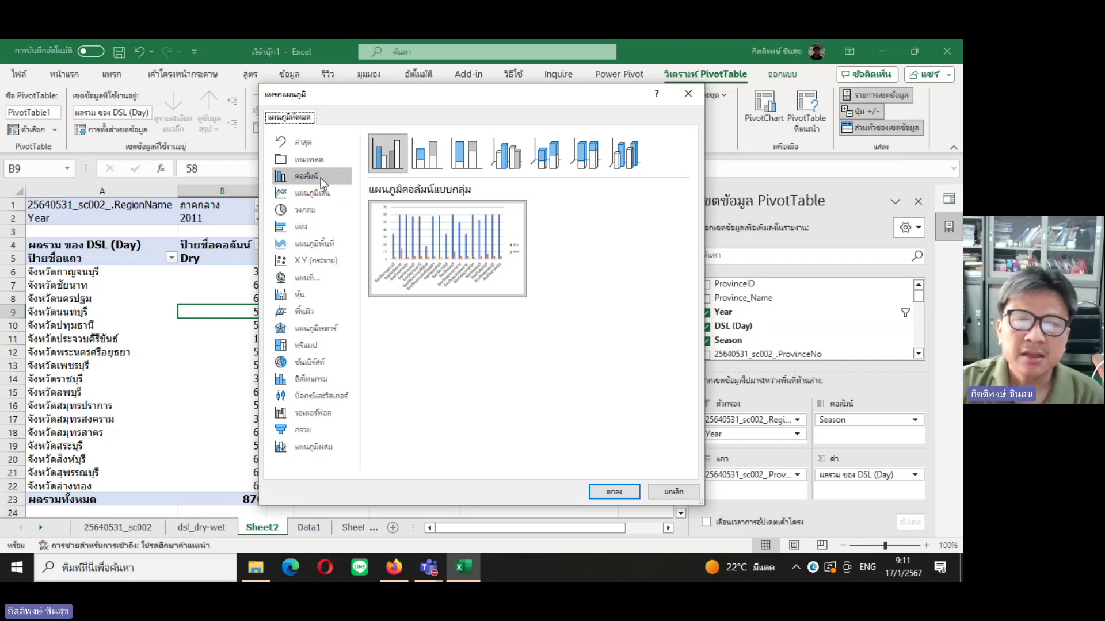
{"action": "left_click", "coordinate": [309, 280]}
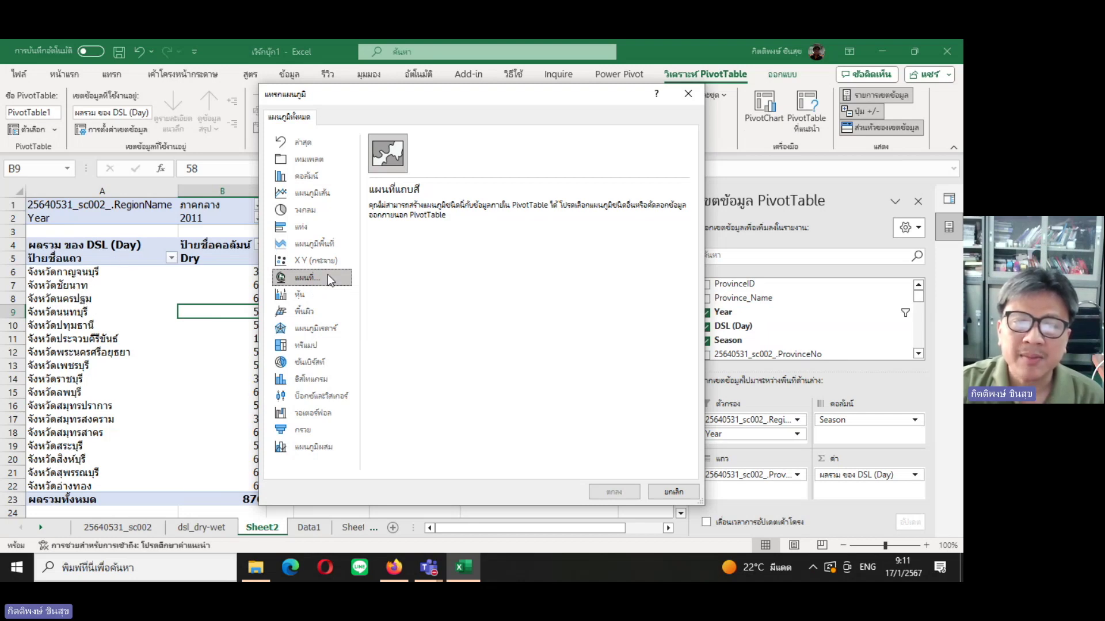
{"action": "left_click", "coordinate": [686, 98]}
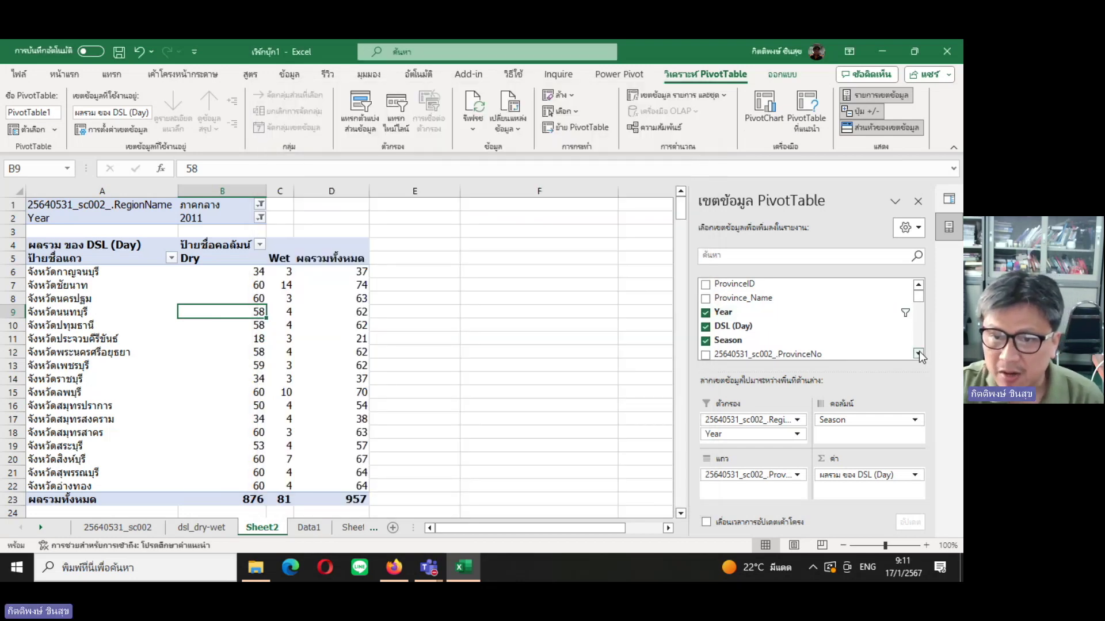
{"action": "left_click", "coordinate": [706, 298]}
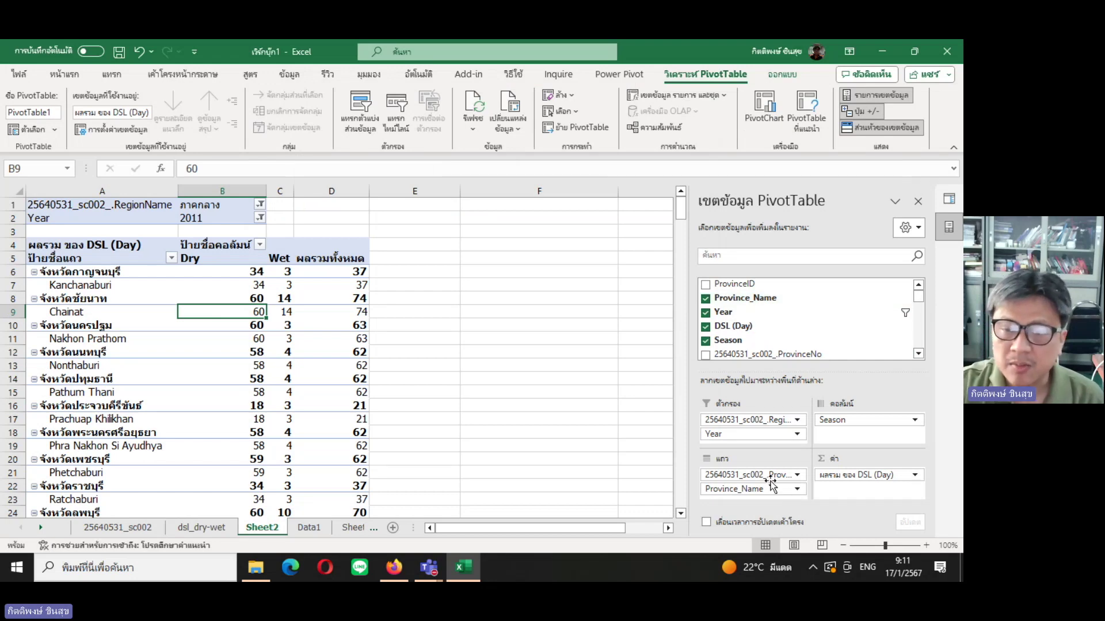
{"action": "scroll", "coordinate": [805, 322], "scroll_direction": "down", "scroll_amount": 3}
{"action": "scroll", "coordinate": [806, 322], "scroll_direction": "down", "scroll_amount": 3}
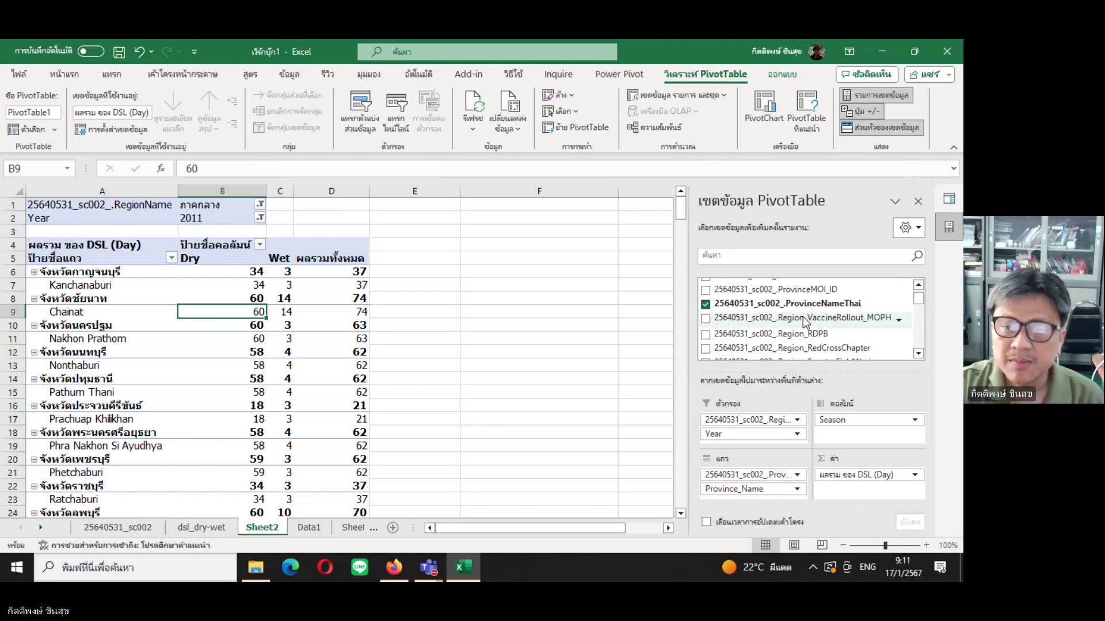
{"action": "left_click", "coordinate": [802, 304]}
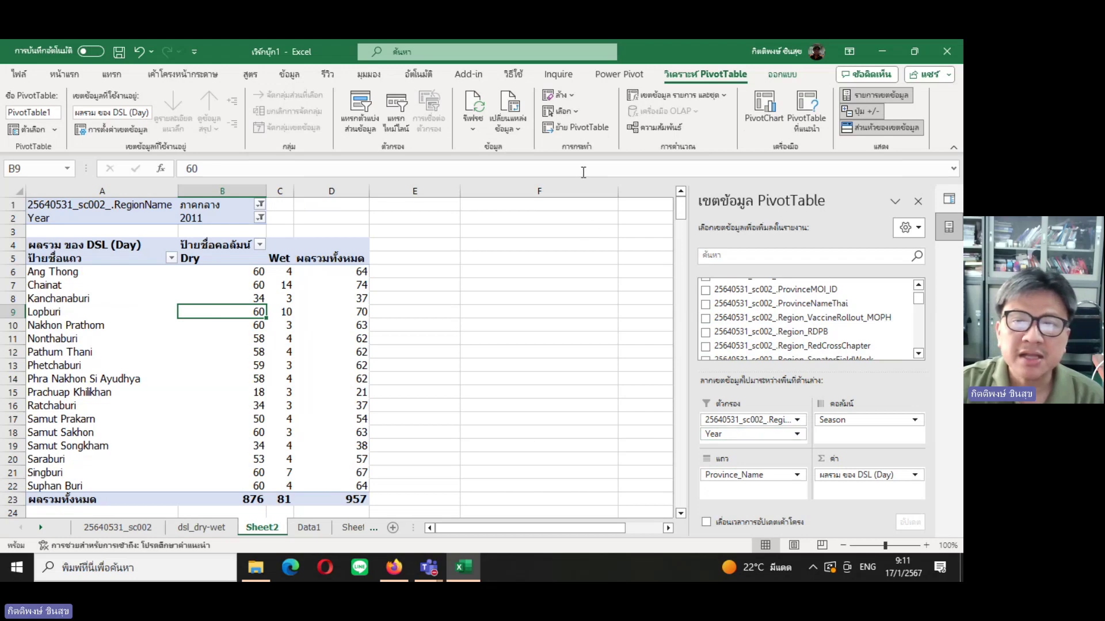
{"action": "left_click", "coordinate": [764, 109]}
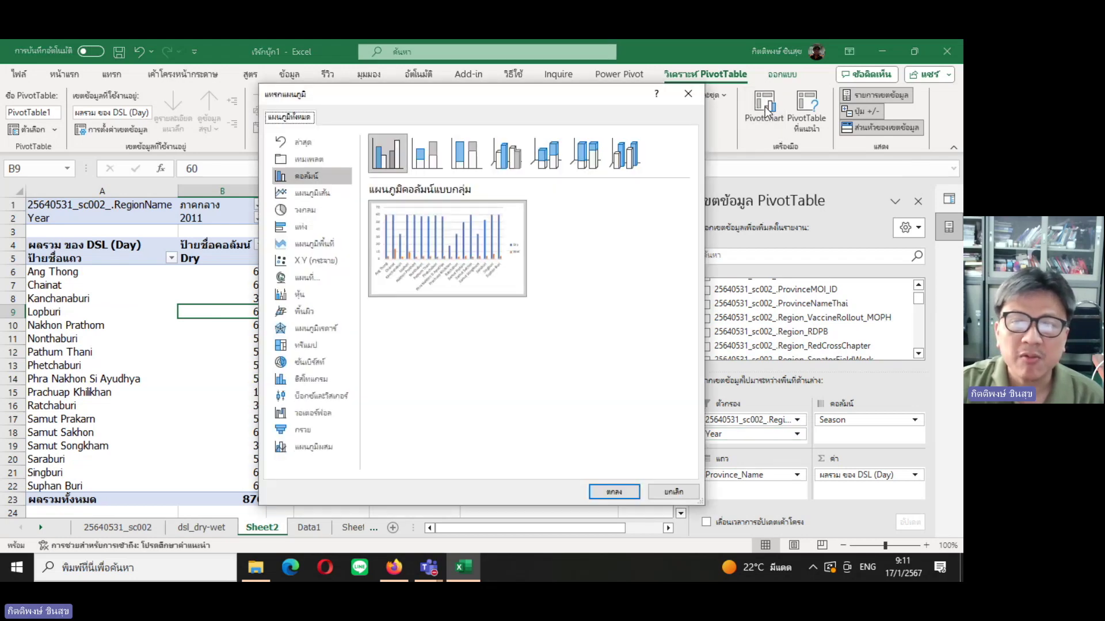
{"action": "left_click", "coordinate": [320, 277]}
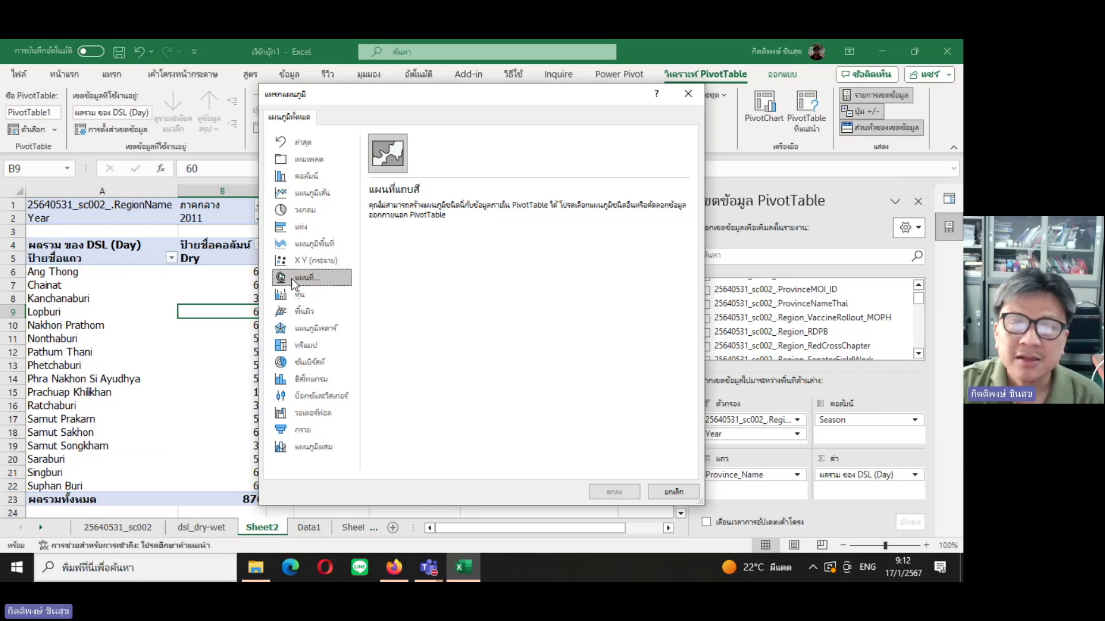
{"action": "left_click", "coordinate": [687, 93]}
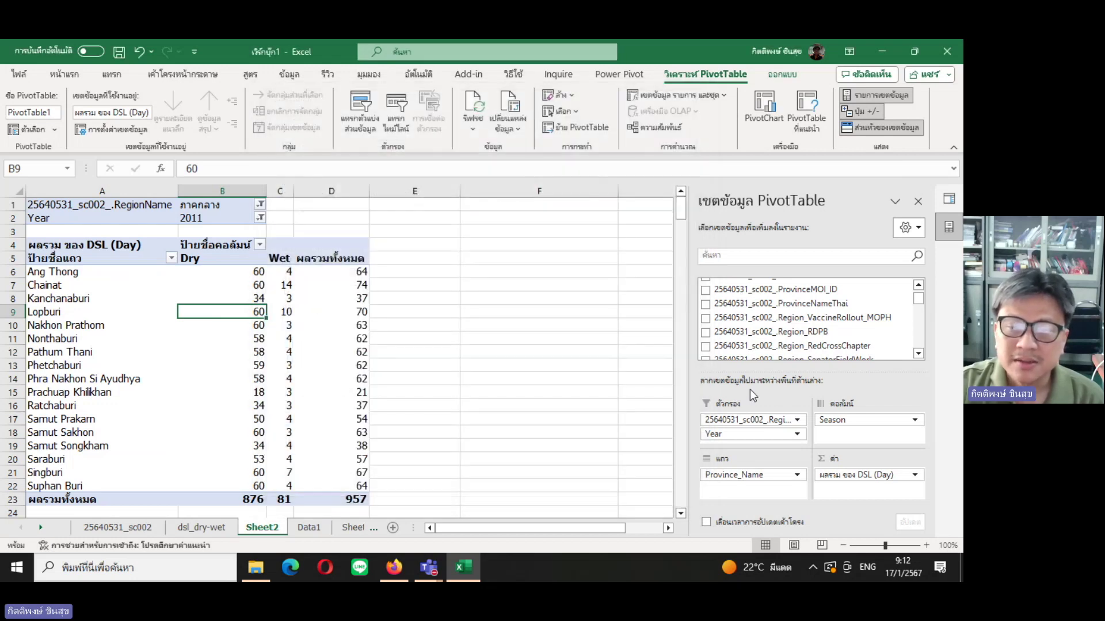
{"action": "left_click", "coordinate": [705, 305]}
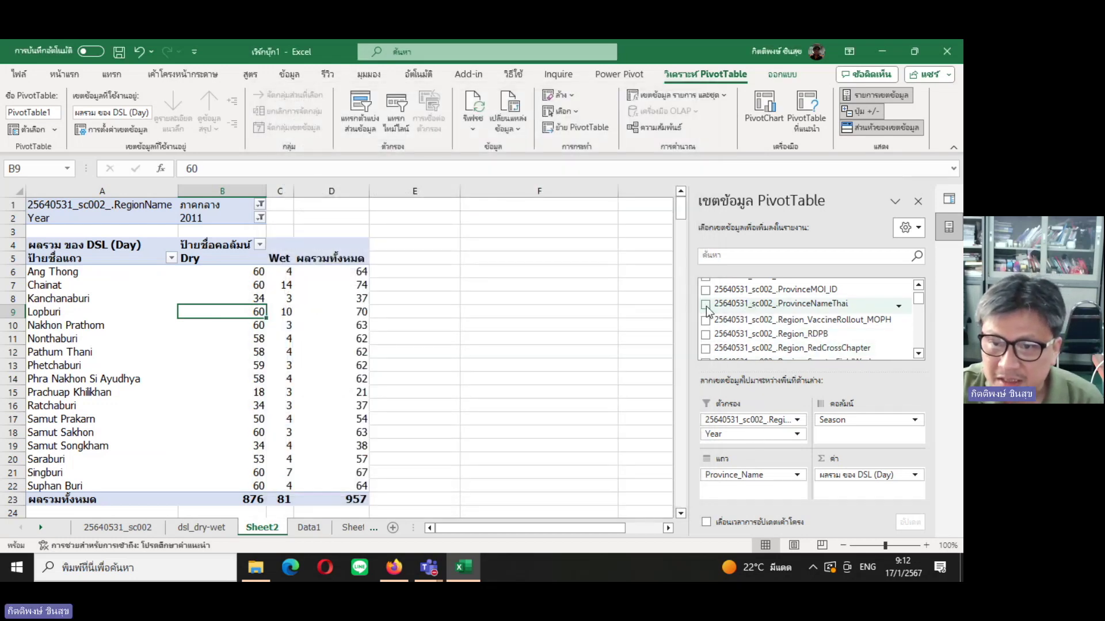
{"action": "left_click_drag", "start_coordinate": [748, 475], "coordinate": [834, 325]}
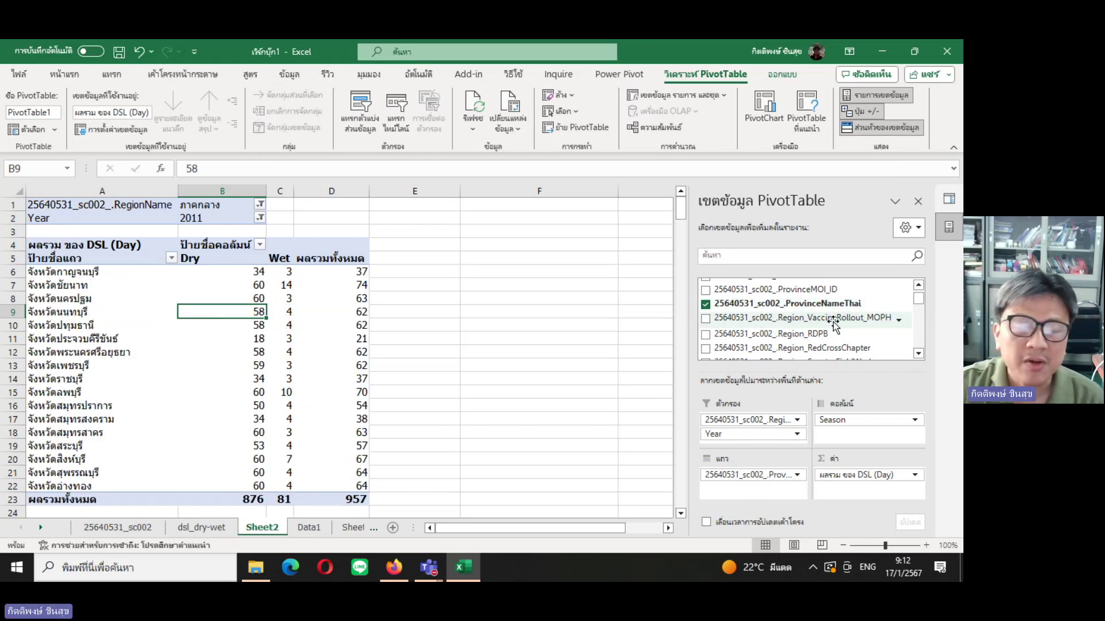
Insert a clustered column PivotChart and cut it from Sheet2.
{"action": "left_click", "coordinate": [766, 109]}
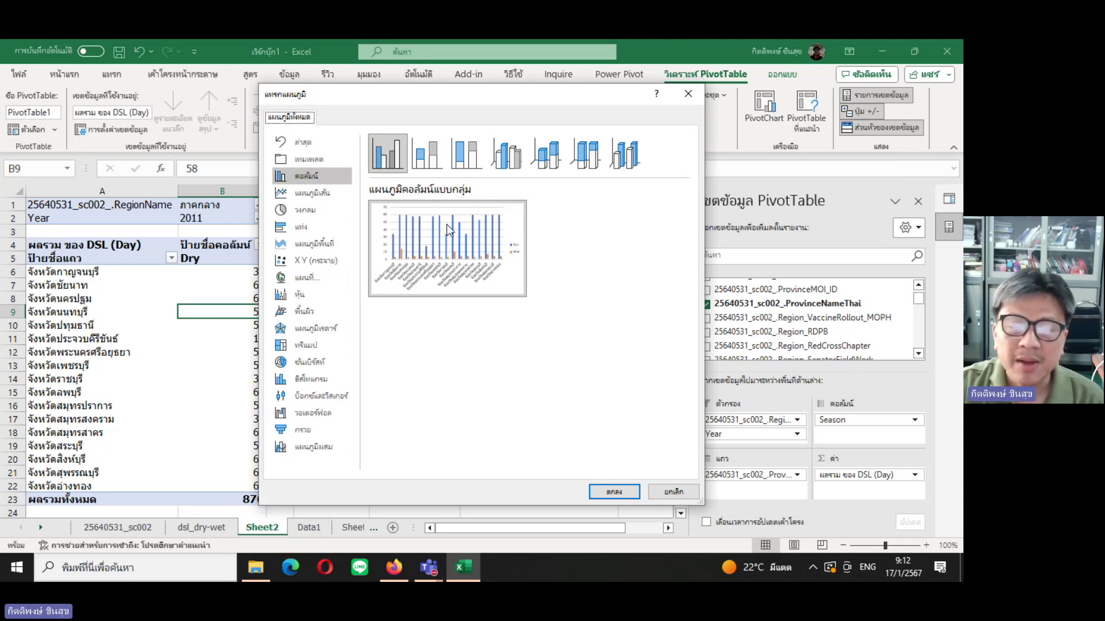
{"action": "left_click", "coordinate": [610, 494]}
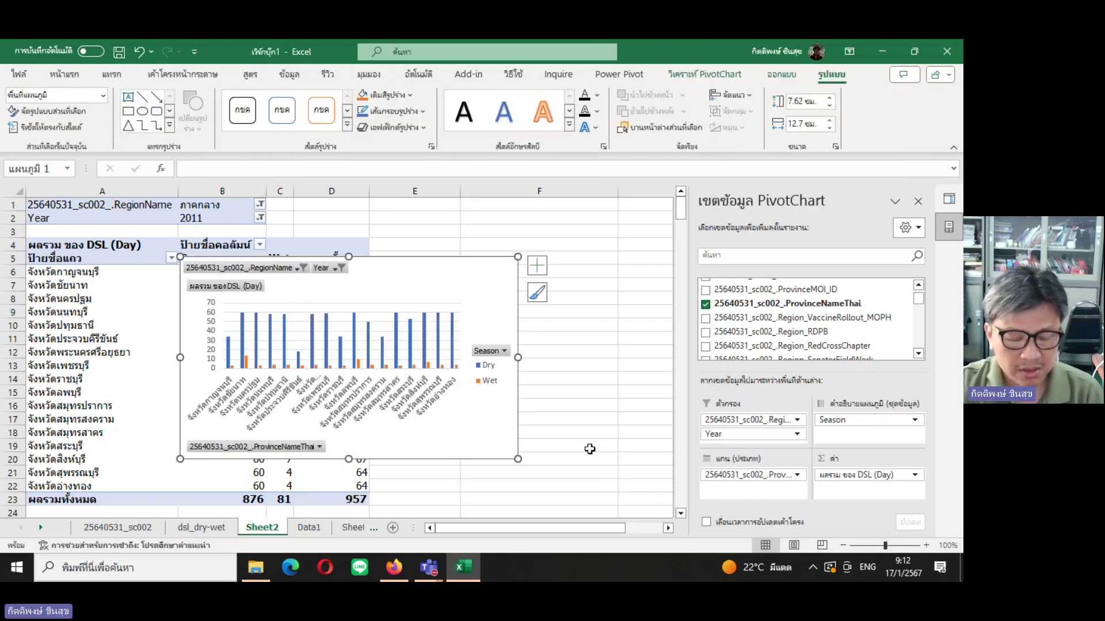
{"action": "key", "text": "Delete"}
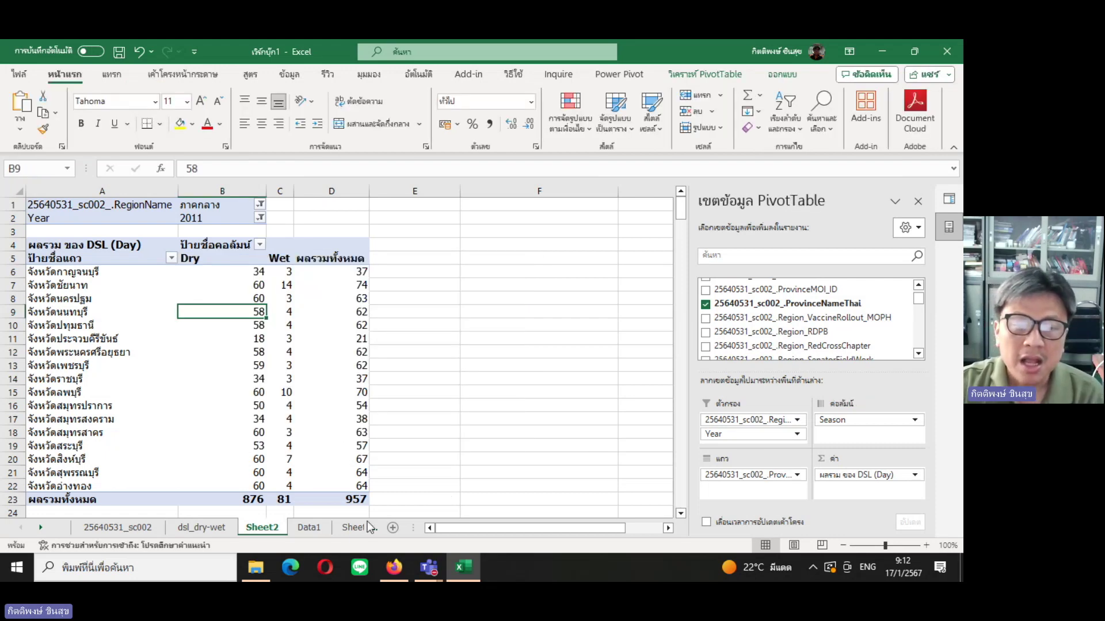
Remove all borders on Sheet1 and fill it white to hide gridlines.
{"action": "left_click", "coordinate": [353, 530]}
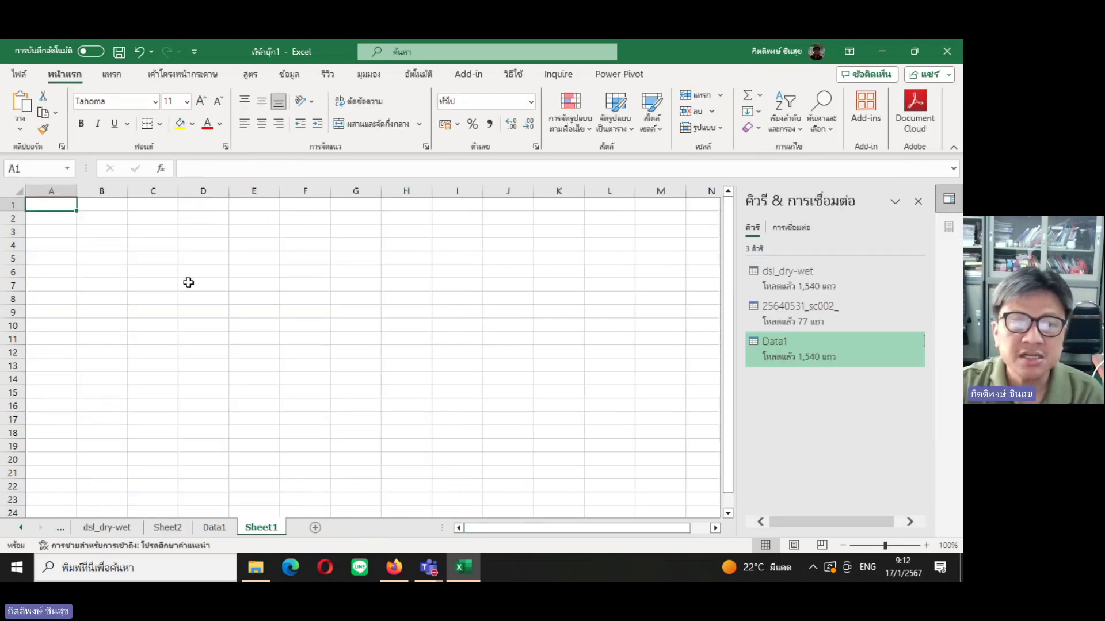
{"action": "left_click", "coordinate": [12, 188]}
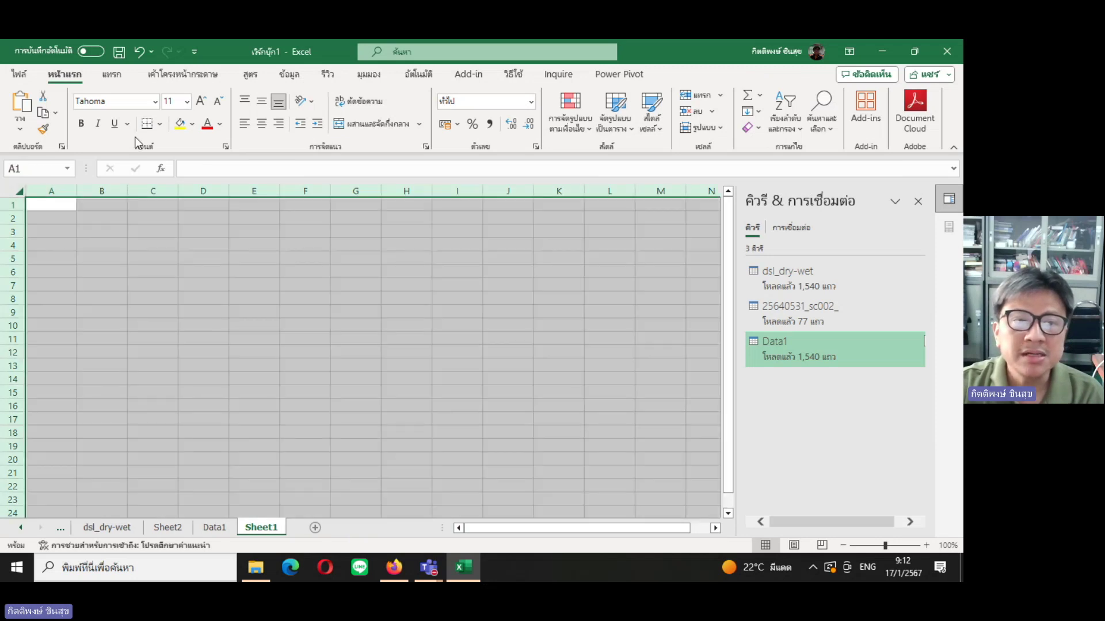
{"action": "left_click", "coordinate": [159, 124]}
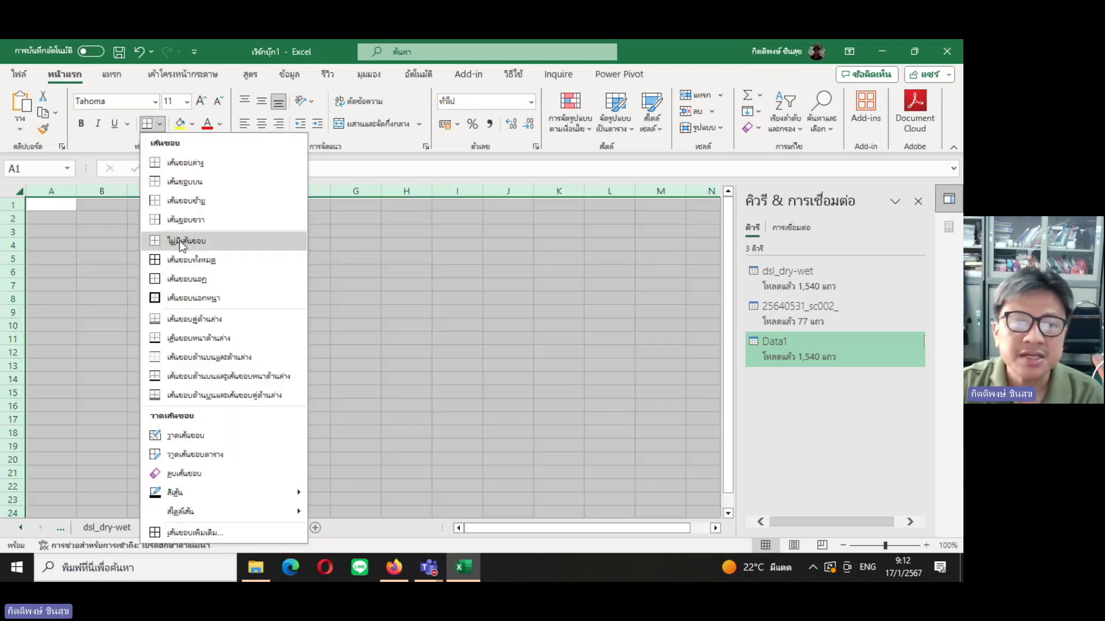
{"action": "left_click", "coordinate": [181, 245]}
{"action": "left_click", "coordinate": [192, 126]}
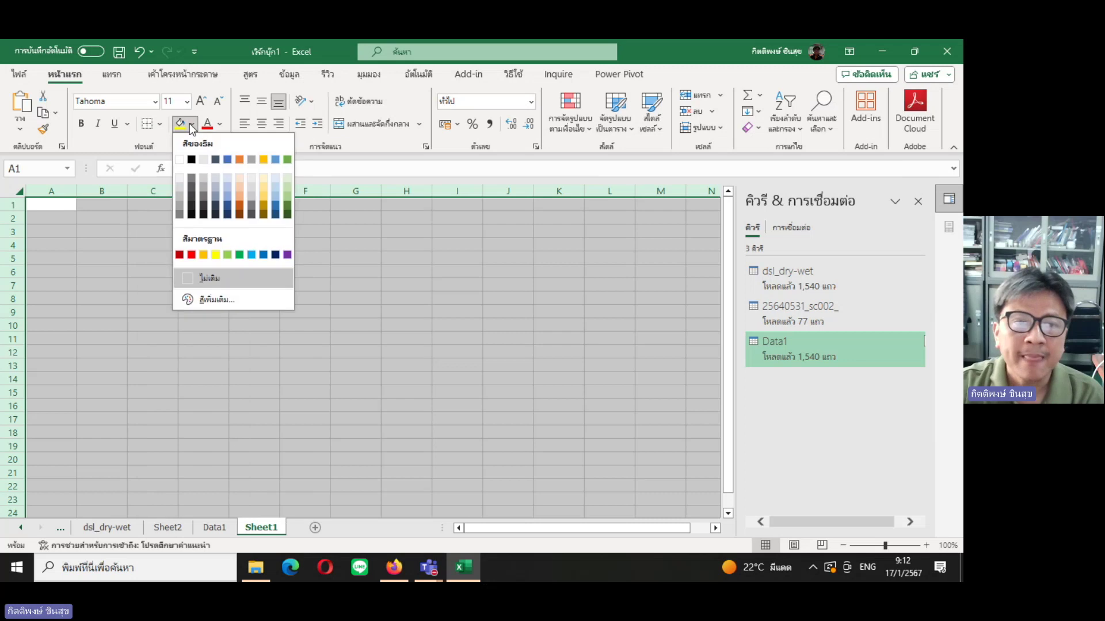
{"action": "left_click", "coordinate": [202, 161]}
Paste the PivotChart at E5 and move it up toward column G.
{"action": "left_click", "coordinate": [229, 260]}
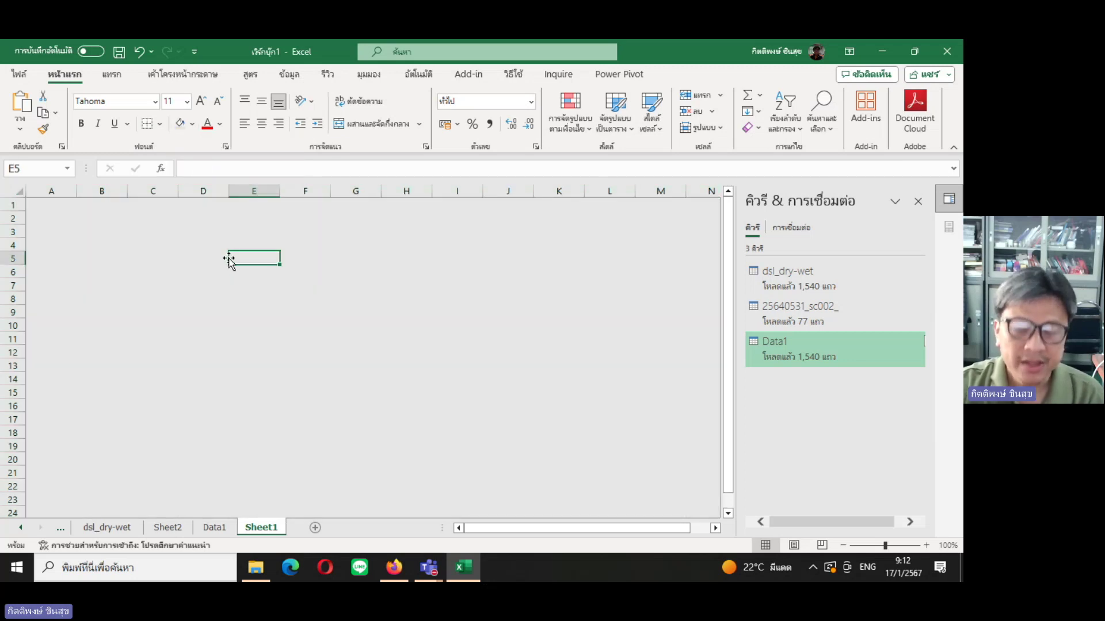
{"action": "key", "text": "ctrl+v"}
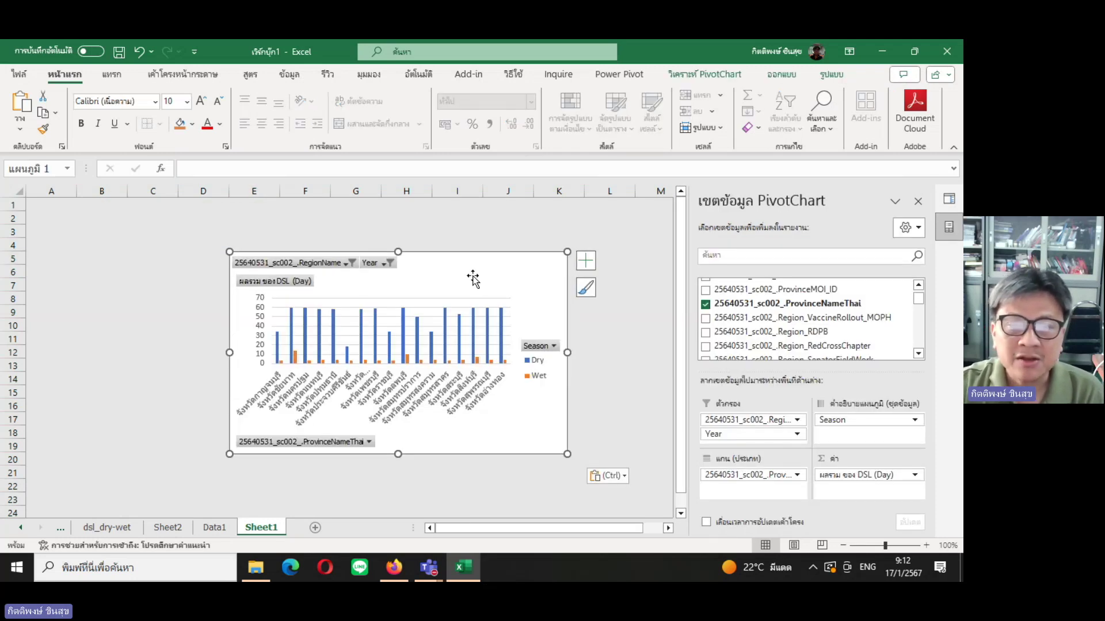
{"action": "left_click_drag", "start_coordinate": [474, 282], "coordinate": [569, 226]}
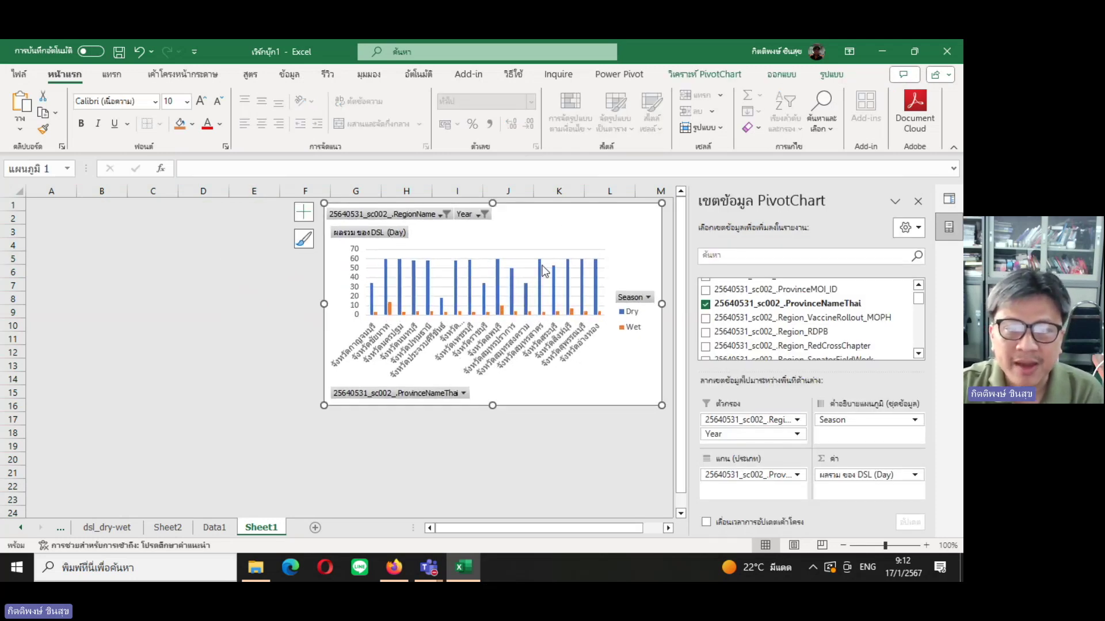
Enlarge the PivotChart by its corner, widen the plot area leftward, then return to Sheet2.
{"action": "left_click_drag", "start_coordinate": [321, 407], "coordinate": [196, 509]}
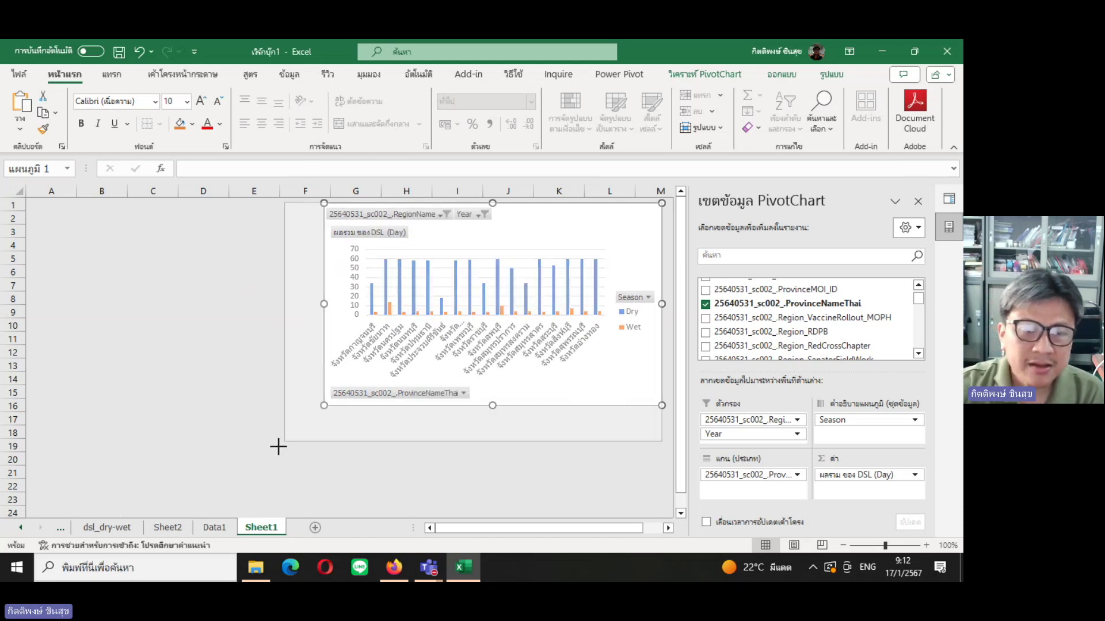
{"action": "left_click_drag", "start_coordinate": [196, 508], "coordinate": [201, 492]}
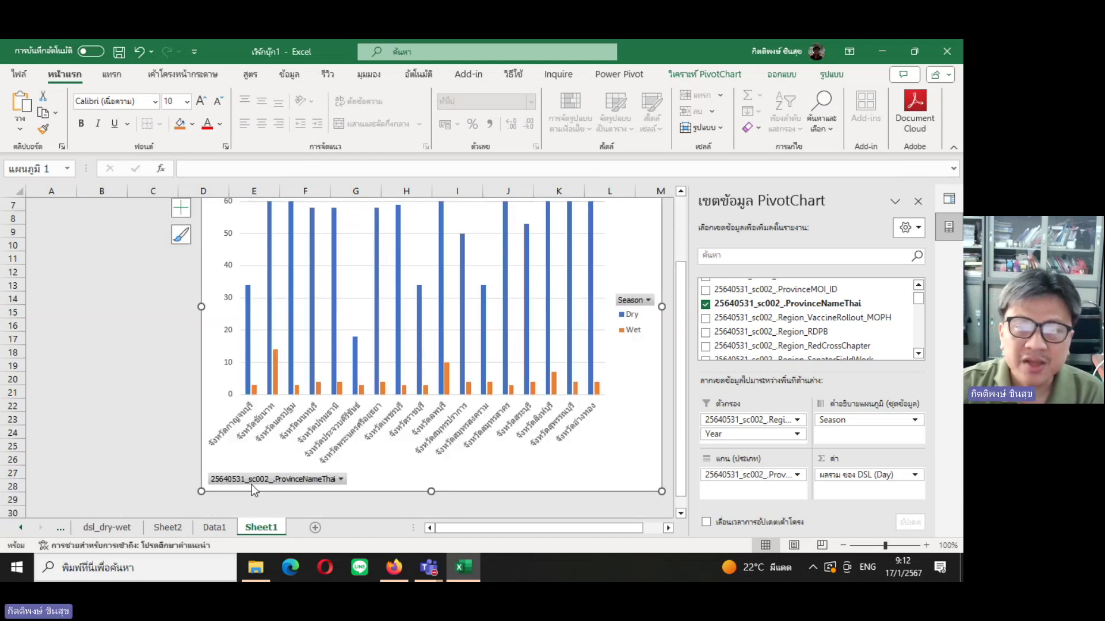
{"action": "mouse_move", "coordinate": [683, 388]}
{"action": "left_mouse_down"}
{"action": "mouse_move", "coordinate": [679, 313]}
{"action": "mouse_move", "coordinate": [681, 372]}
{"action": "left_mouse_up"}
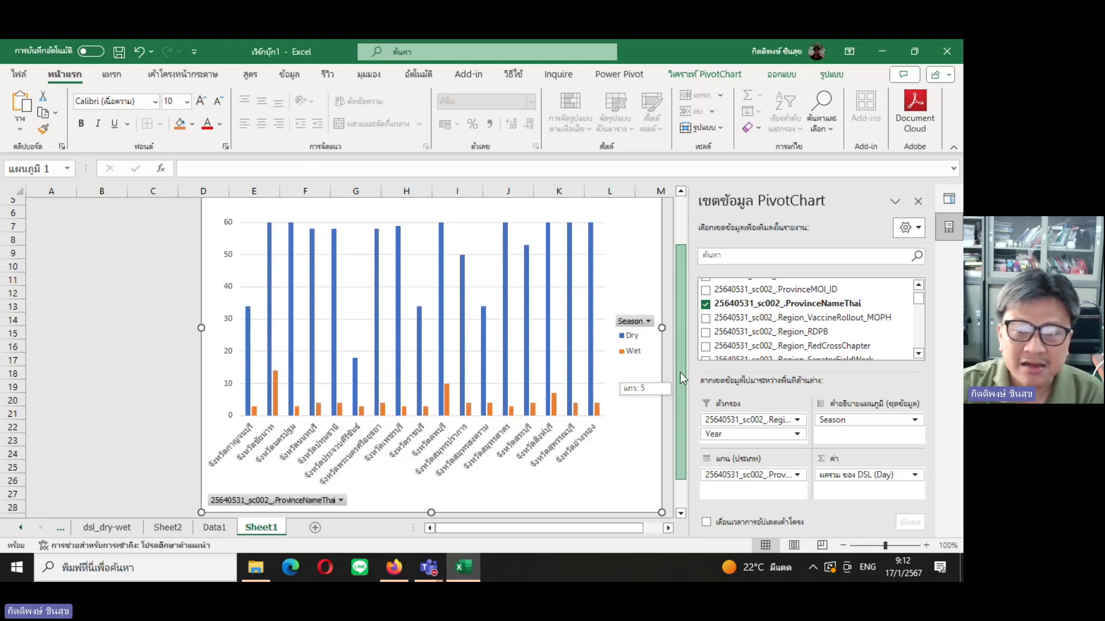
{"action": "left_click_drag", "start_coordinate": [226, 481], "coordinate": [241, 472]}
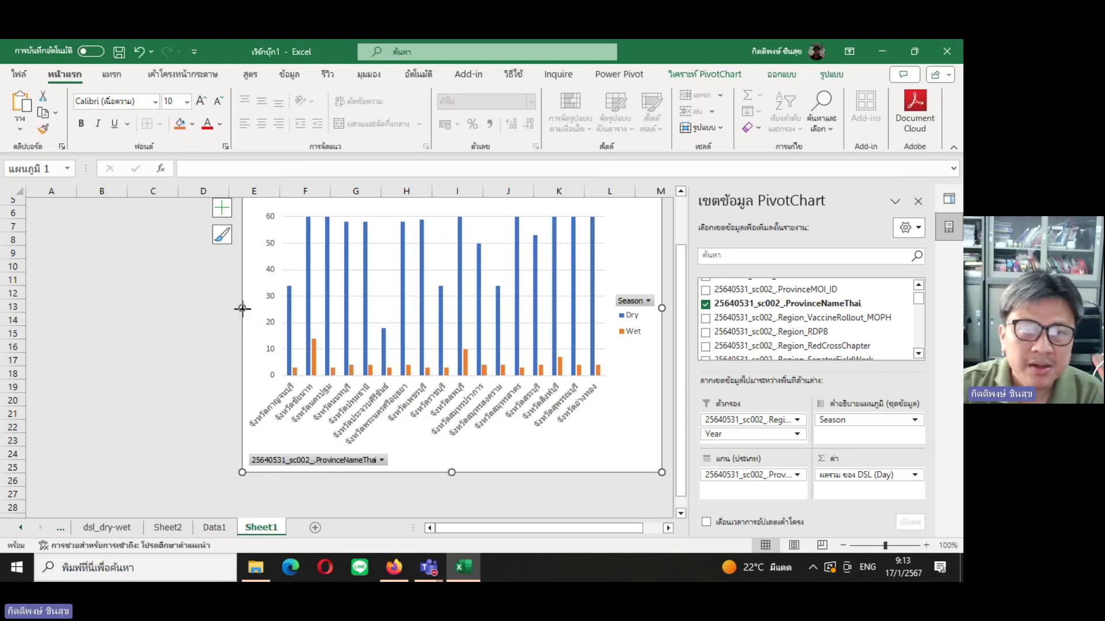
{"action": "left_click_drag", "start_coordinate": [243, 309], "coordinate": [230, 307]}
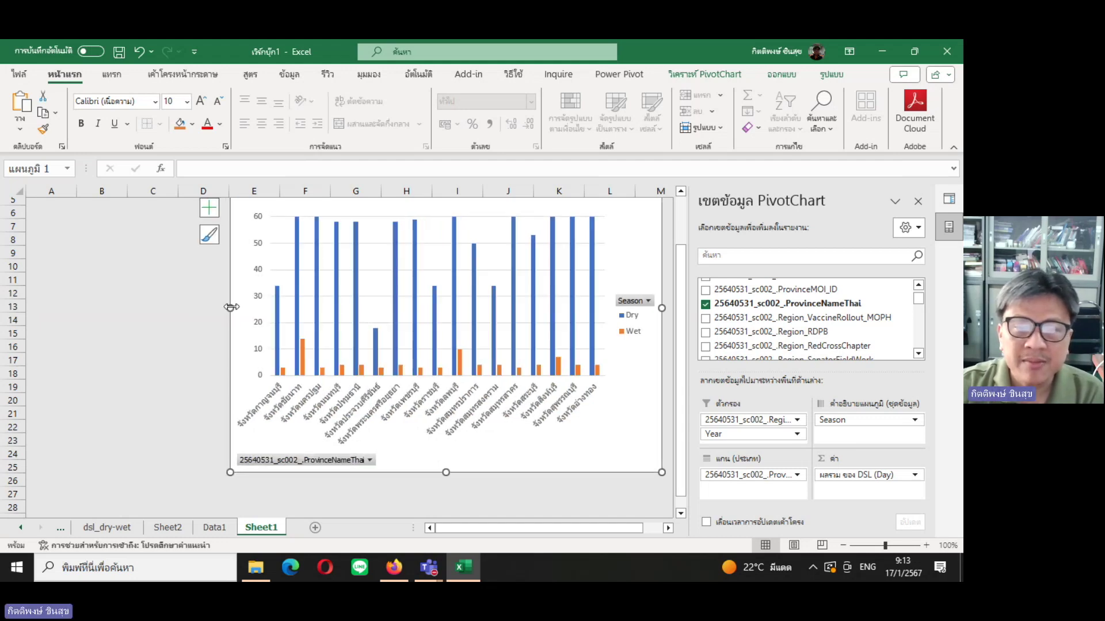
{"action": "left_click_drag", "start_coordinate": [682, 259], "coordinate": [683, 212]}
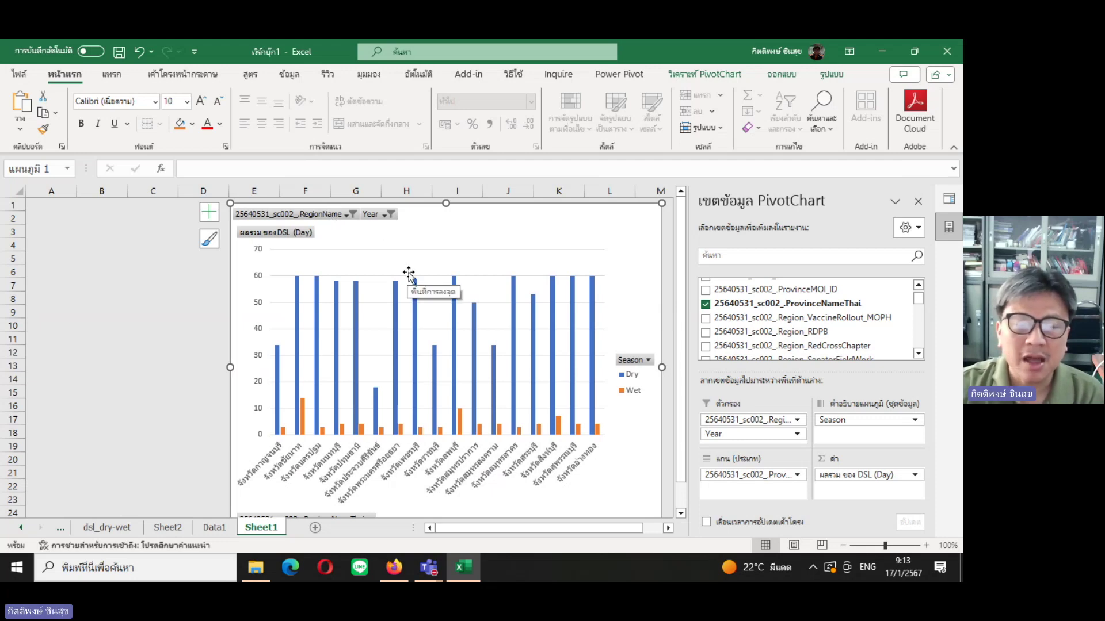
{"action": "left_click", "coordinate": [168, 528]}
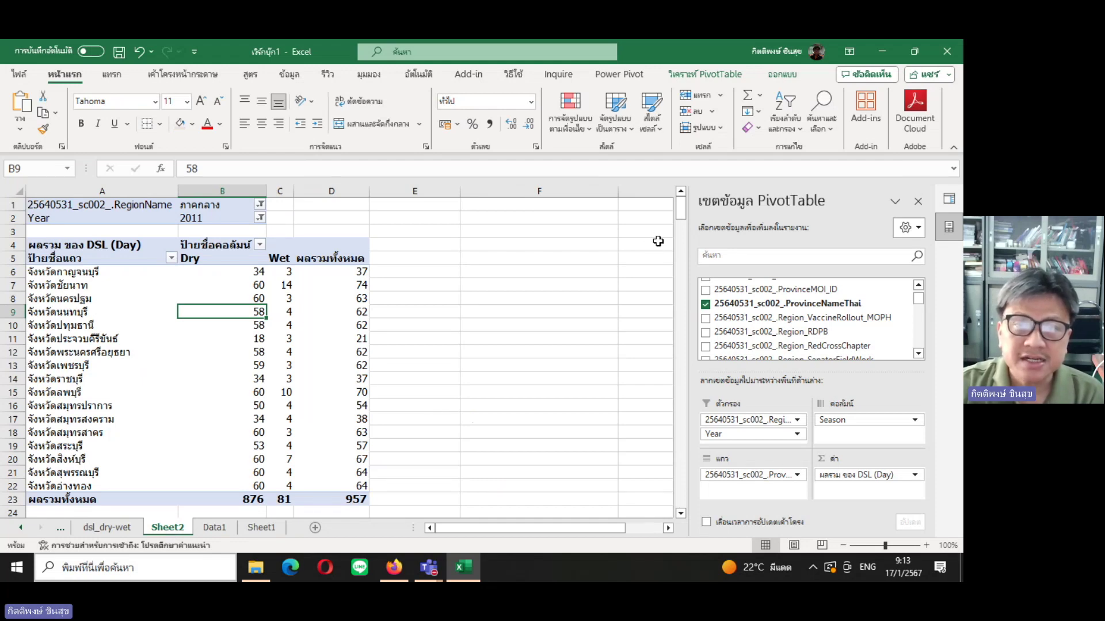
{"action": "left_click", "coordinate": [695, 78]}
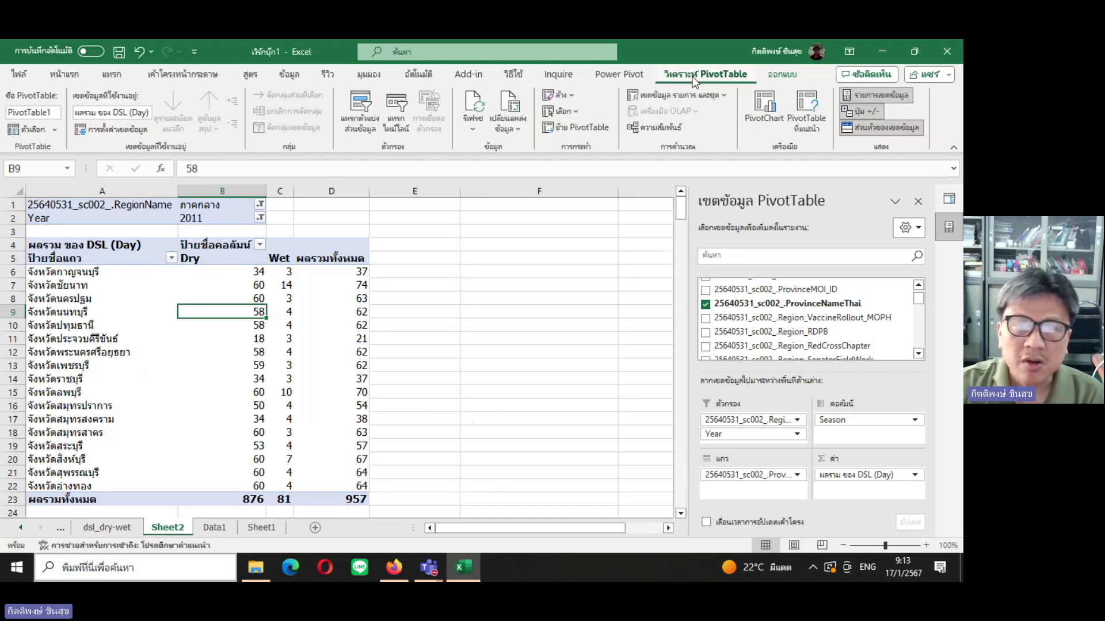
{"action": "left_click", "coordinate": [360, 107]}
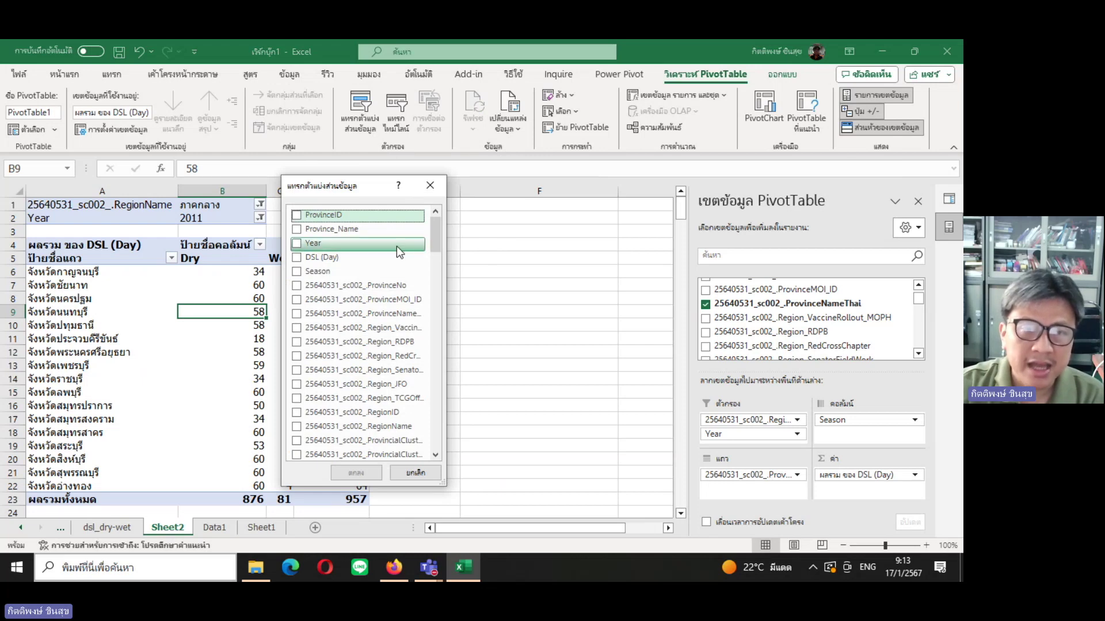
{"action": "left_click", "coordinate": [298, 245]}
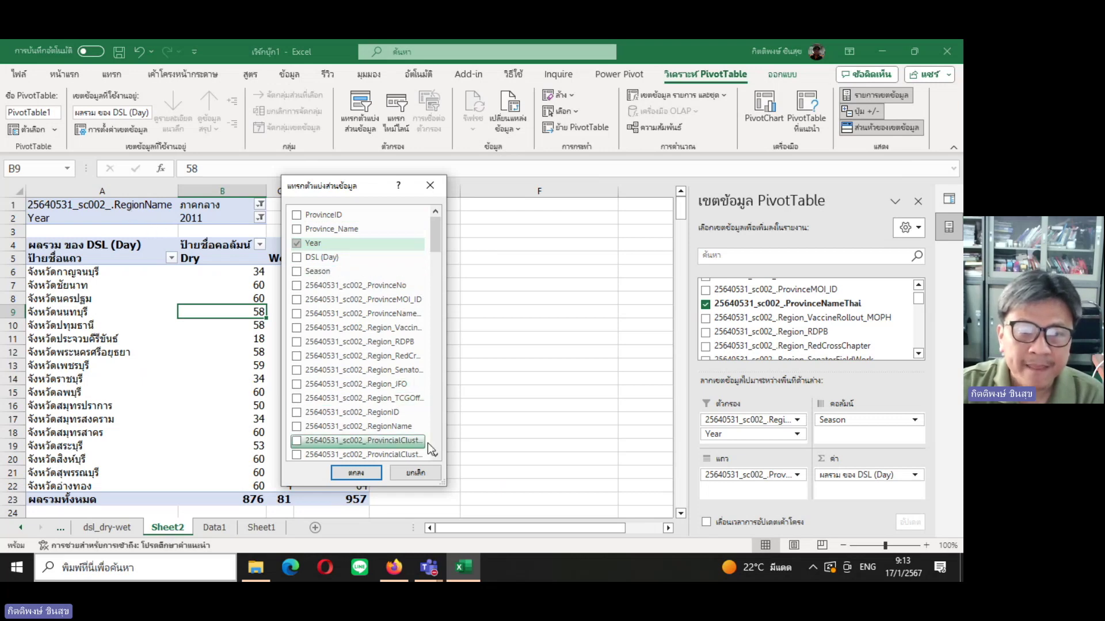
{"action": "left_click", "coordinate": [296, 427]}
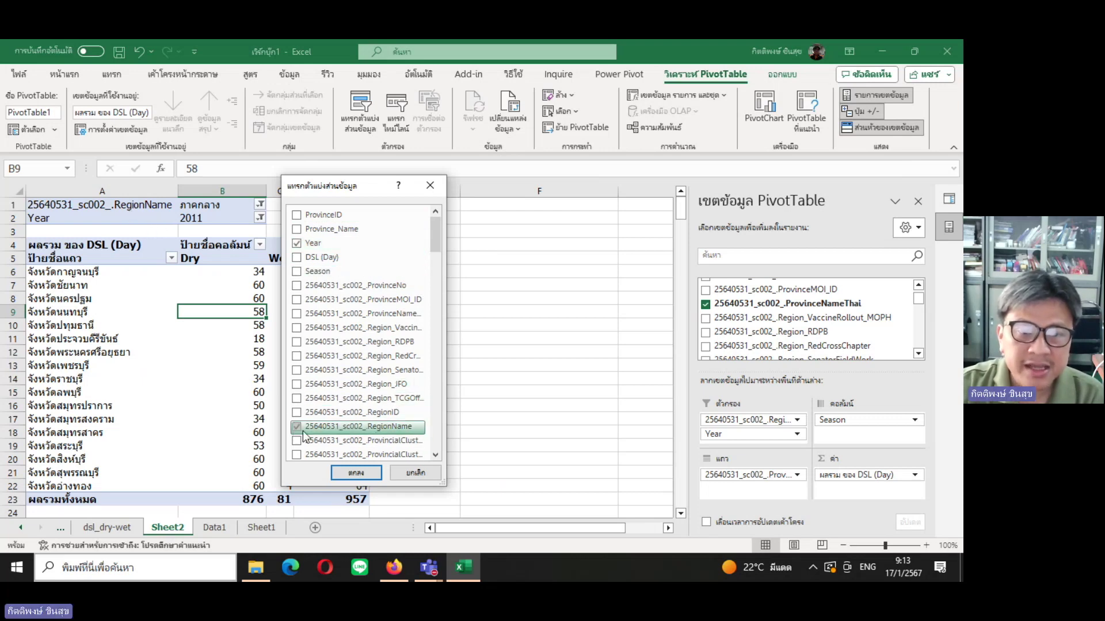
{"action": "left_click", "coordinate": [357, 473]}
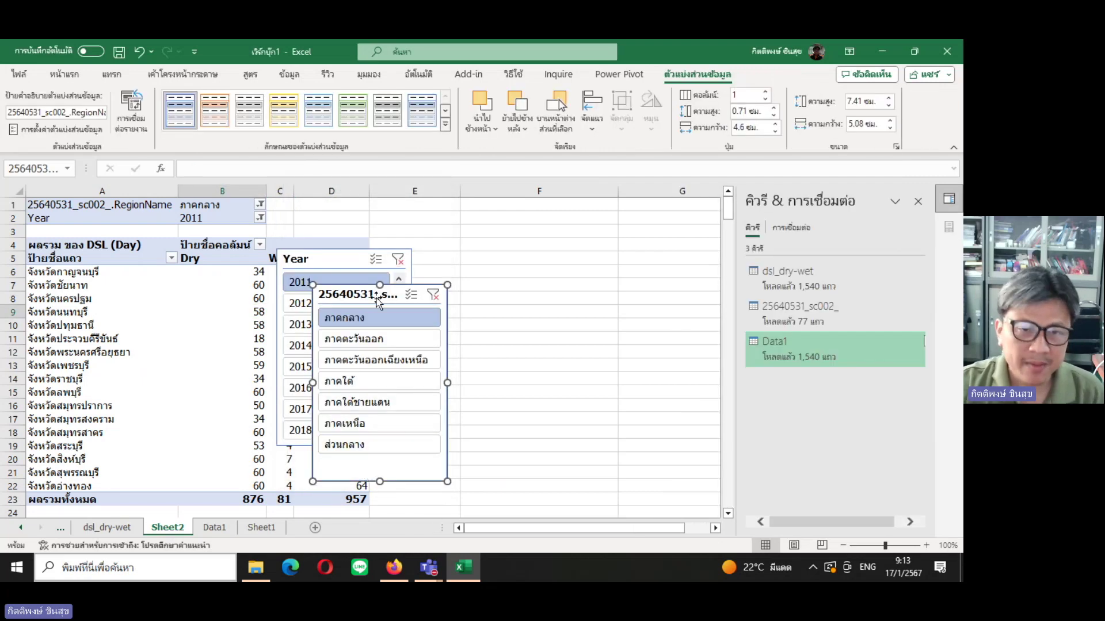
{"action": "left_click", "coordinate": [344, 263], "text": "shift"}
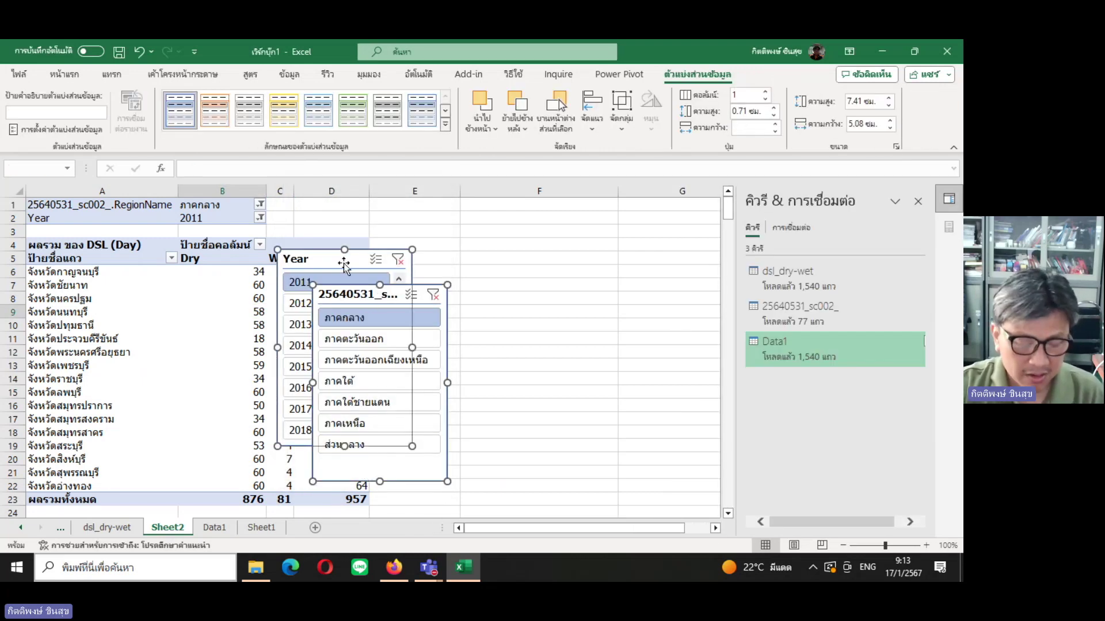
{"action": "key", "text": "Delete"}
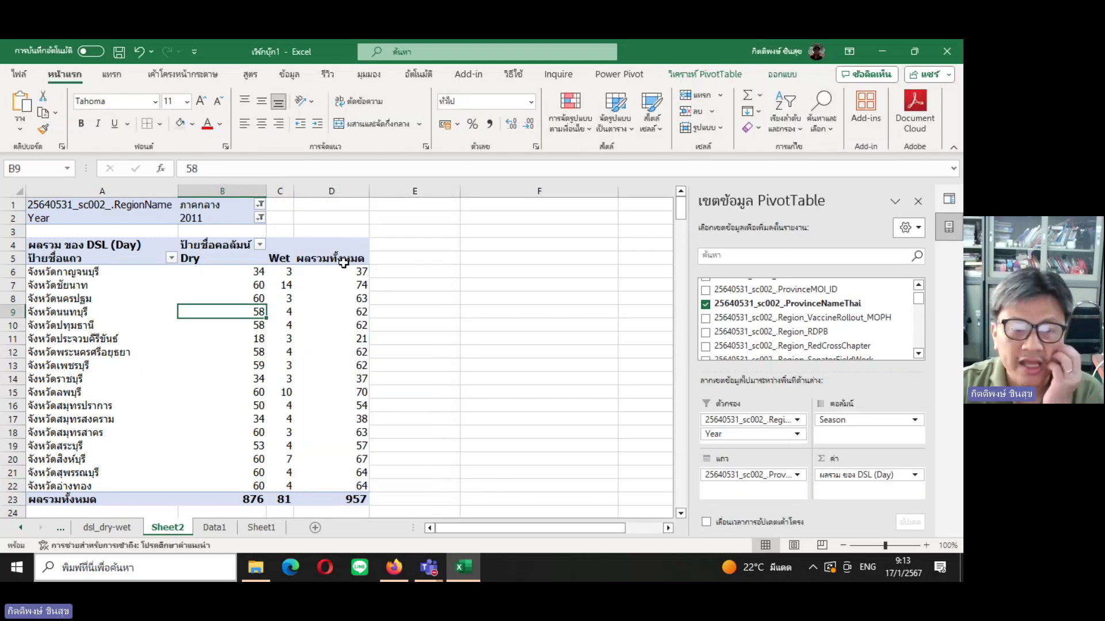
On Sheet1, cut the Year and RegionName slicers off the PivotChart.
{"action": "left_click", "coordinate": [264, 528]}
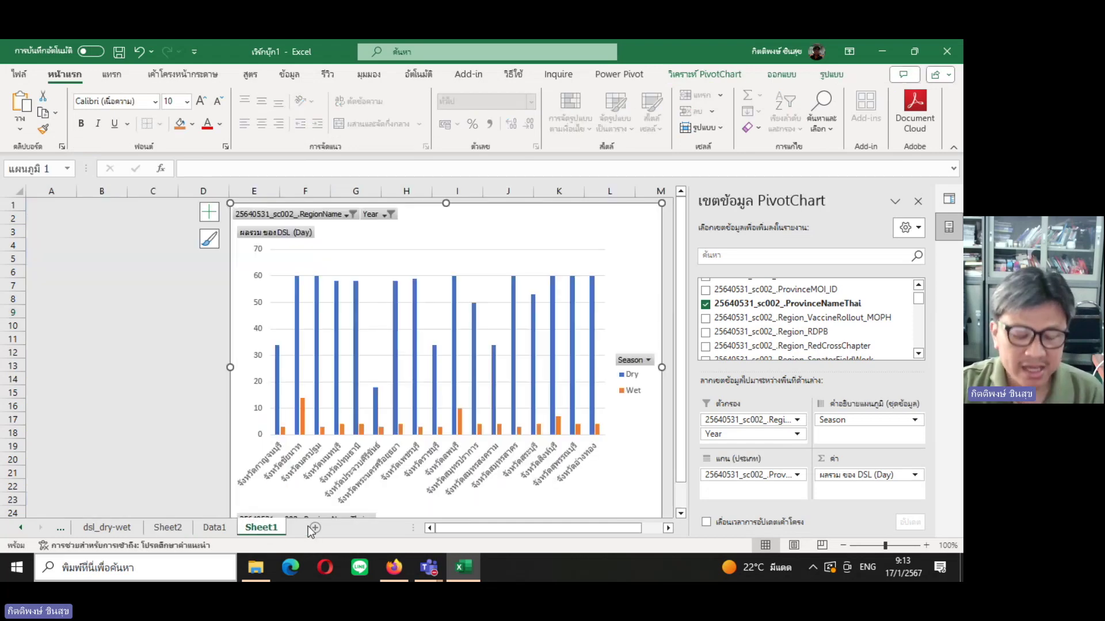
{"action": "key", "text": "ctrl+v"}
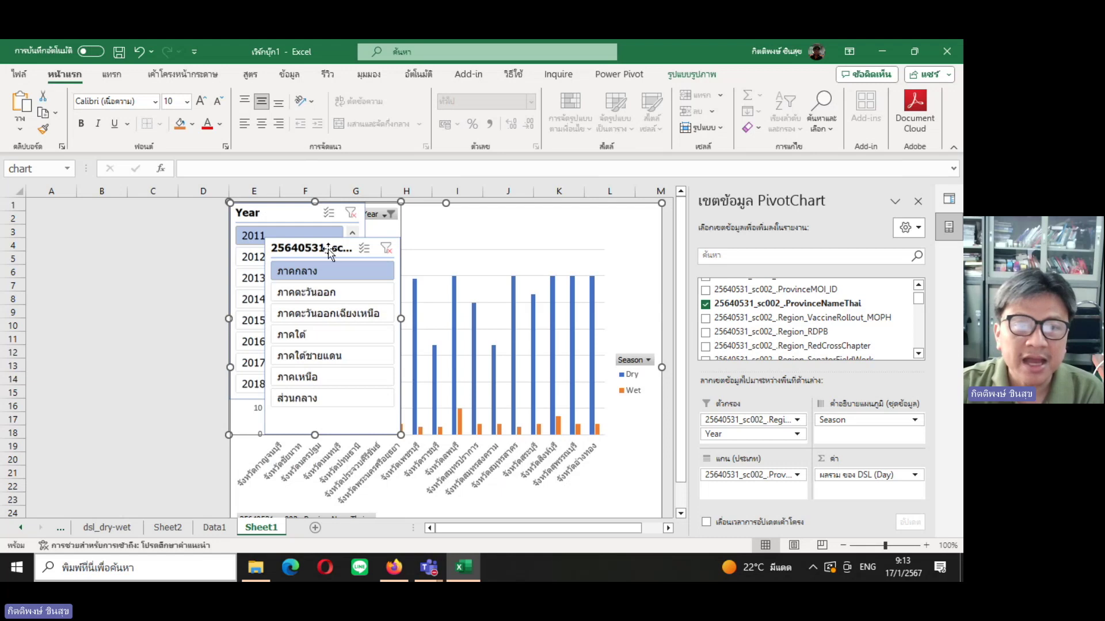
{"action": "left_click", "coordinate": [173, 246]}
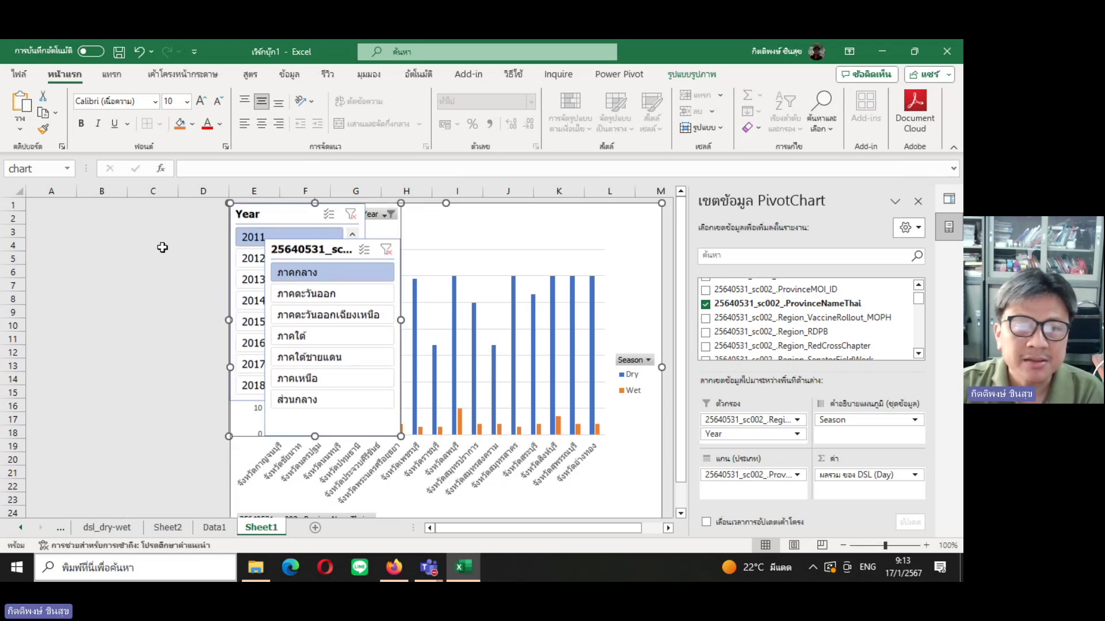
{"action": "left_click", "coordinate": [312, 255]}
{"action": "left_click_drag", "start_coordinate": [312, 257], "coordinate": [311, 291]}
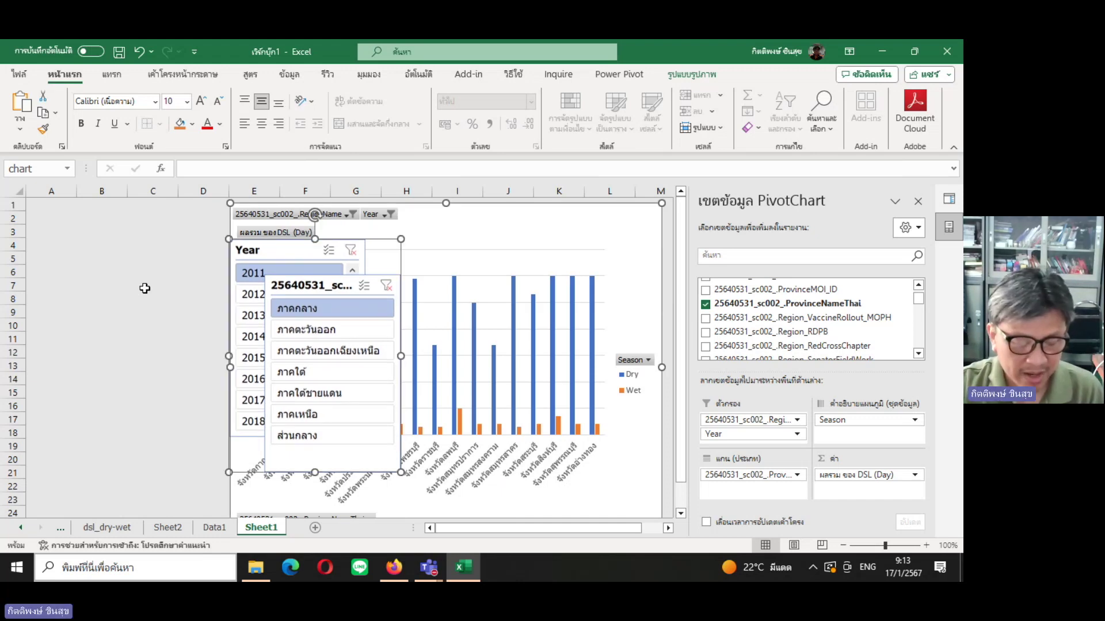
{"action": "key", "text": "ctrl+z"}
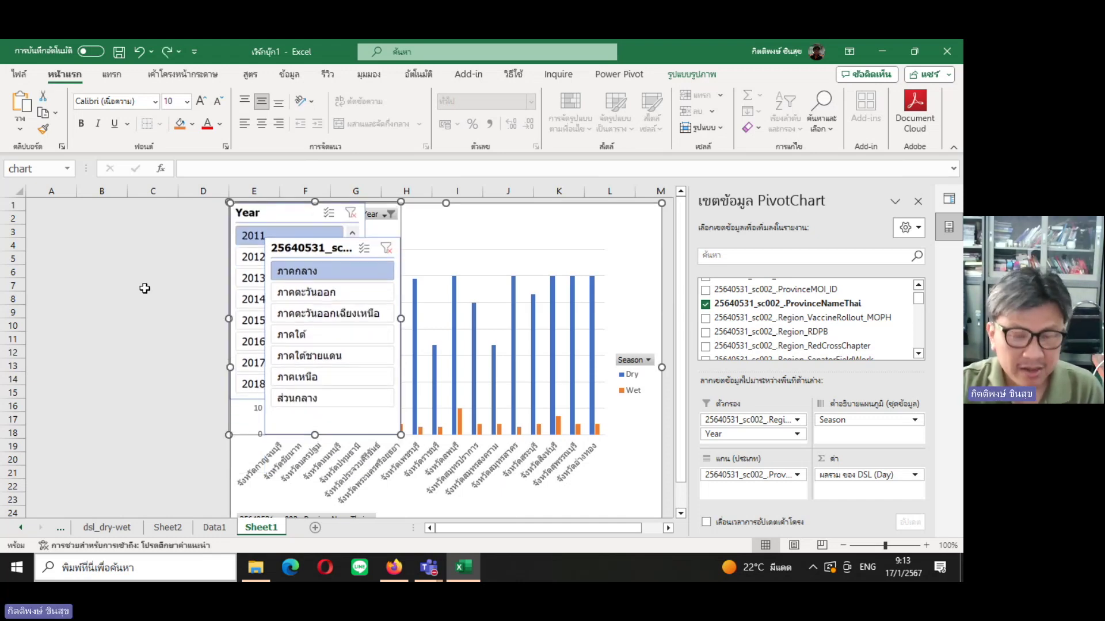
{"action": "key", "text": "ctrl+z"}
Paste both slicers onto the sheet at cell C4.
{"action": "left_click", "coordinate": [146, 247]}
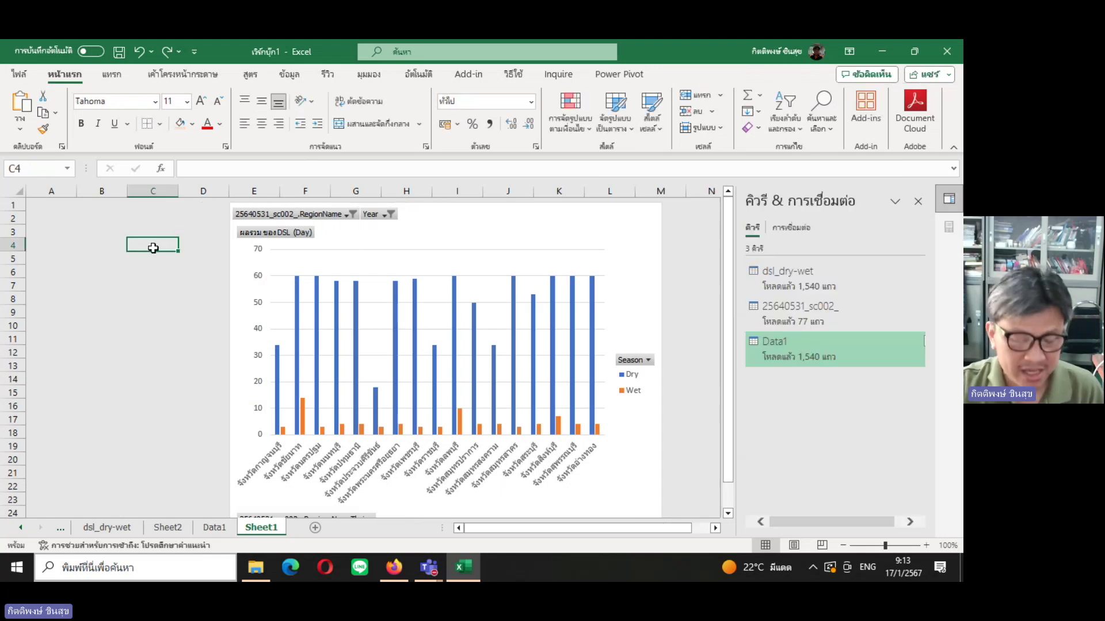
{"action": "key", "text": "ctrl+v"}
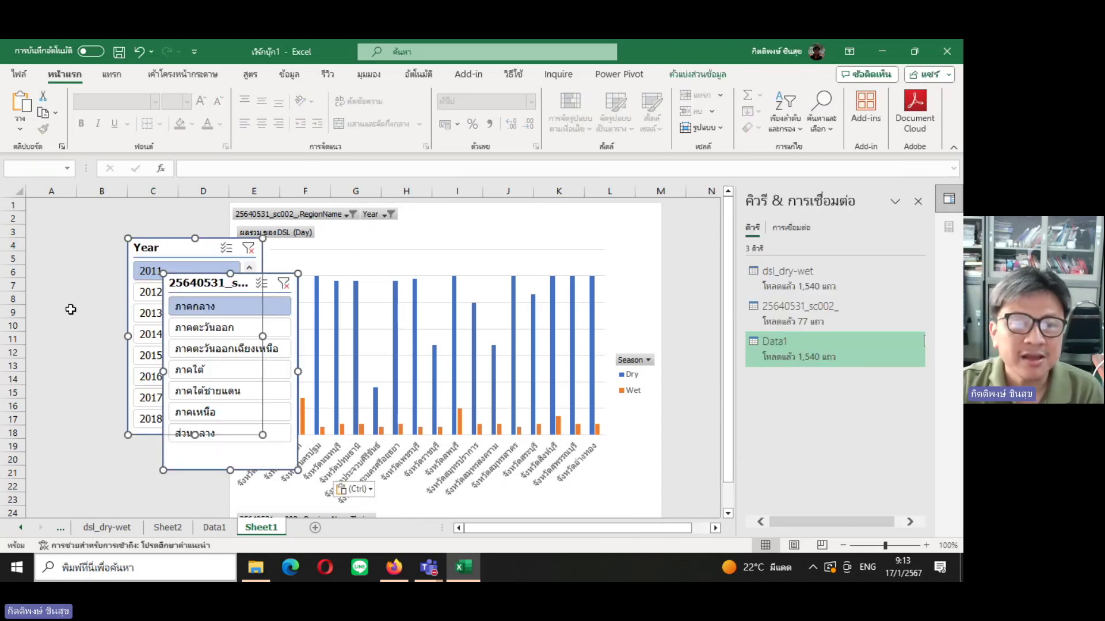
{"action": "left_click", "coordinate": [69, 311]}
Place the Year slicer near B3 with the region slicer aligned directly beneath it.
{"action": "left_click_drag", "start_coordinate": [182, 248], "coordinate": [89, 216]}
{"action": "left_click_drag", "start_coordinate": [220, 288], "coordinate": [101, 332]}
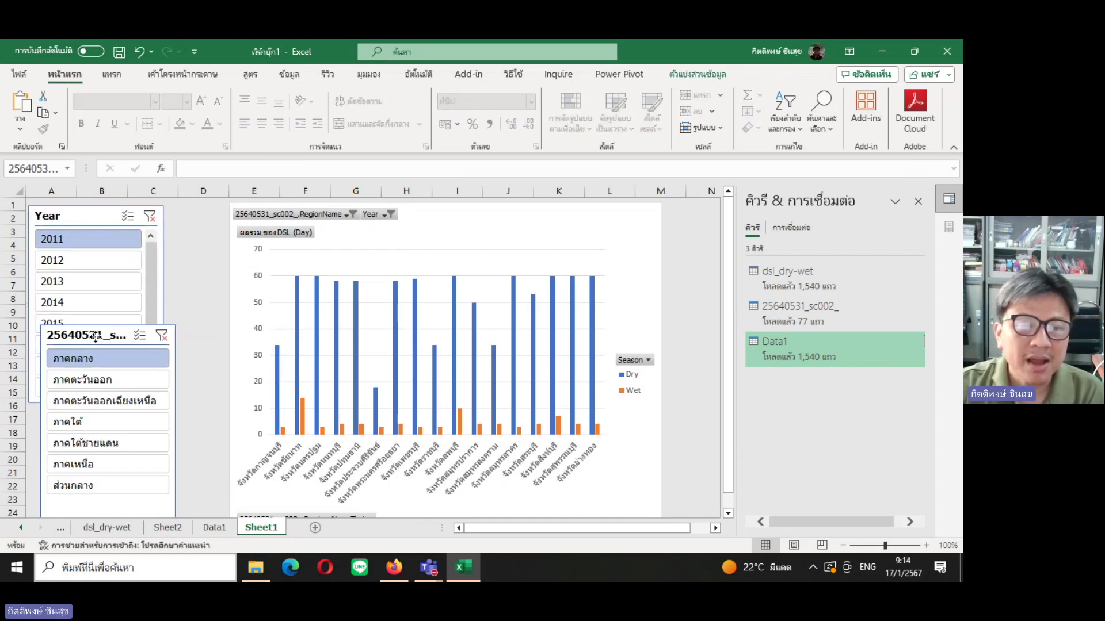
{"action": "left_click_drag", "start_coordinate": [102, 332], "coordinate": [86, 340]}
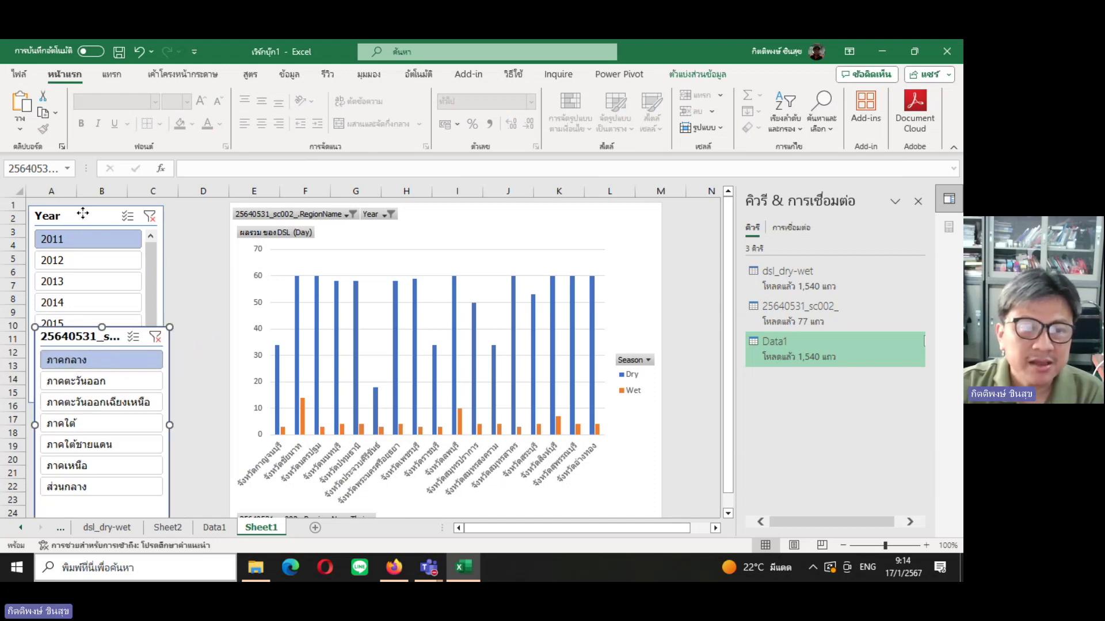
{"action": "left_click", "coordinate": [105, 324]}
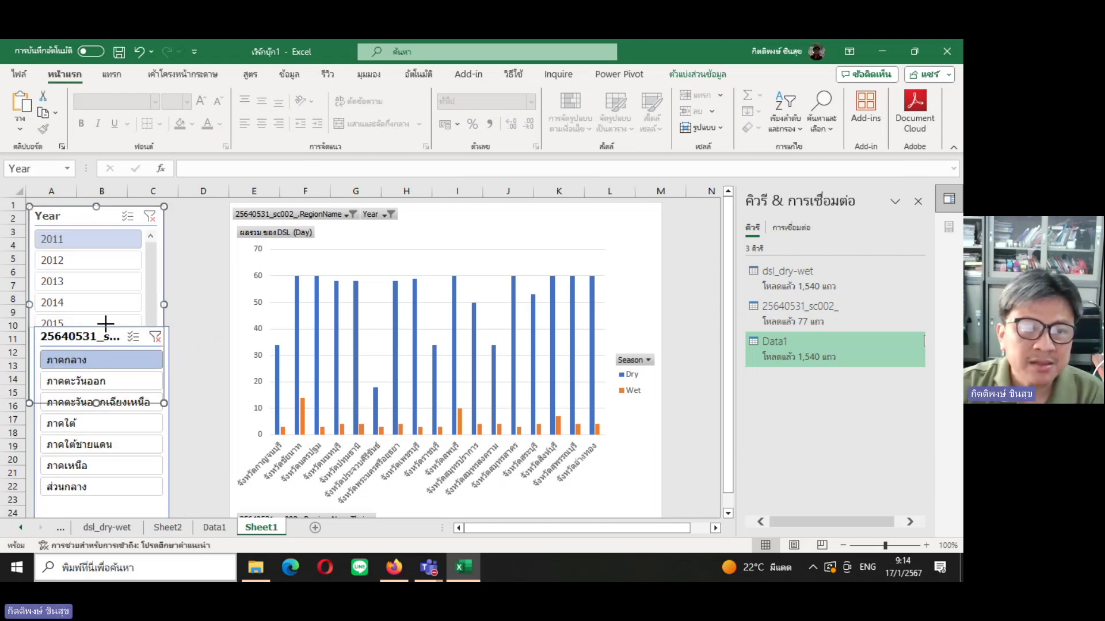
{"action": "left_click_drag", "start_coordinate": [105, 323], "coordinate": [109, 315]}
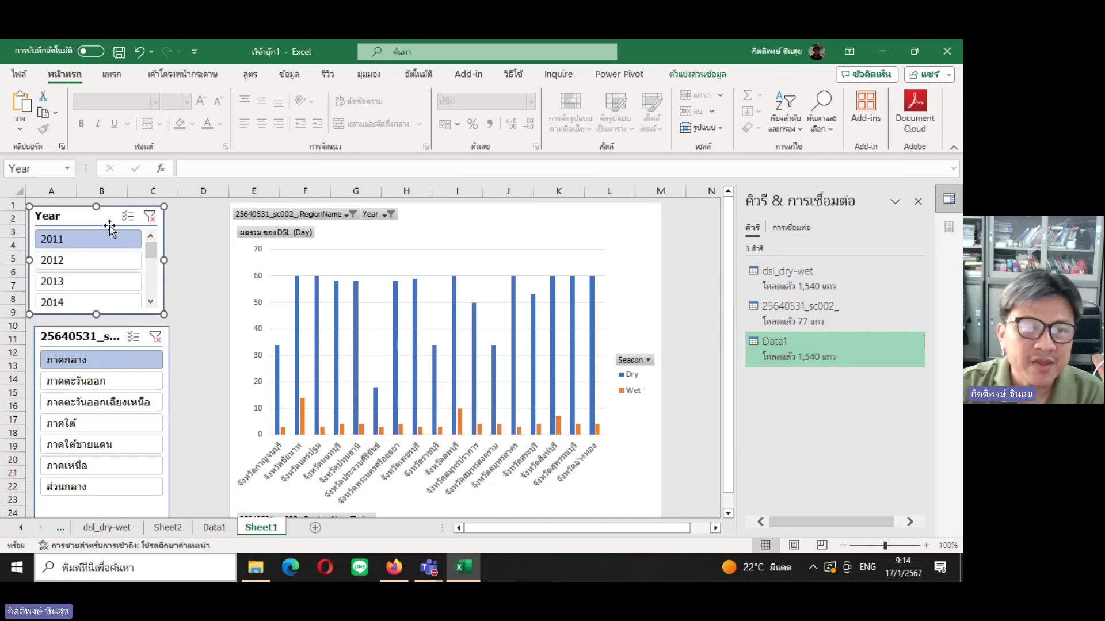
{"action": "left_click_drag", "start_coordinate": [110, 228], "coordinate": [139, 226]}
{"action": "left_click", "coordinate": [108, 336]}
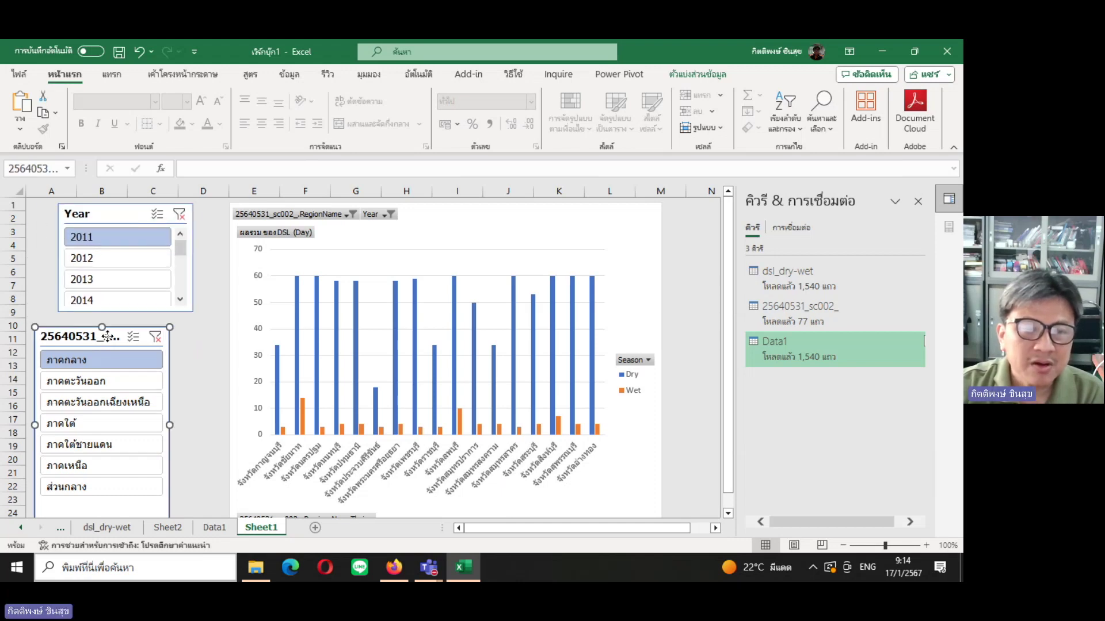
{"action": "left_click_drag", "start_coordinate": [107, 337], "coordinate": [130, 329]}
Resize the region slicer to show all seven regions without empty space.
{"action": "mouse_move", "coordinate": [125, 417]}
{"action": "left_mouse_down"}
{"action": "mouse_move", "coordinate": [122, 512]}
{"action": "mouse_move", "coordinate": [125, 502]}
{"action": "left_mouse_up"}
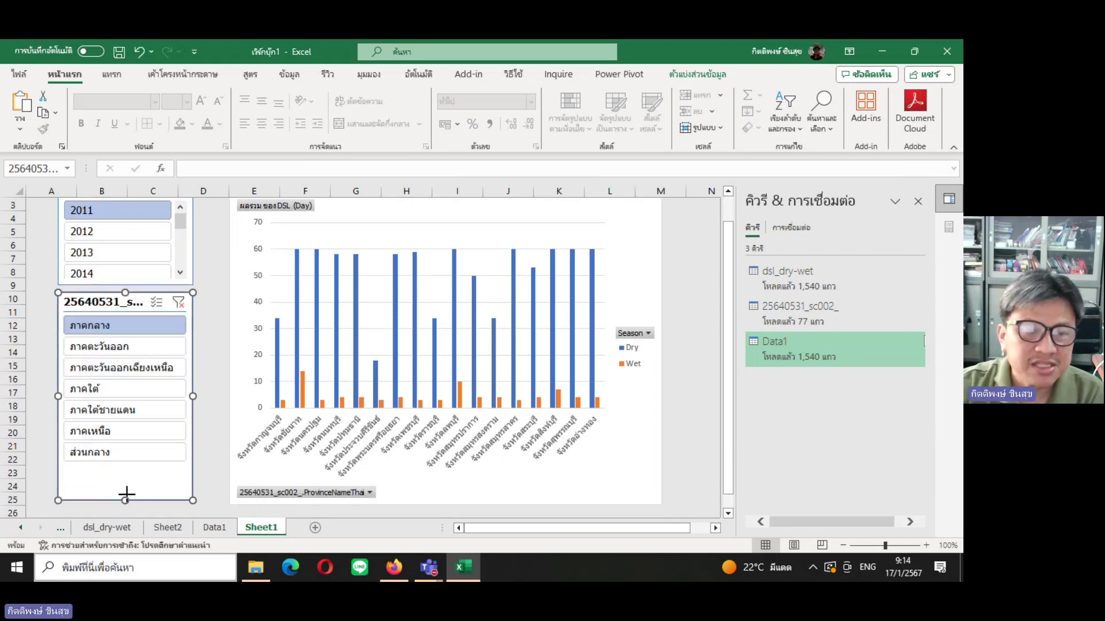
{"action": "left_click_drag", "start_coordinate": [126, 495], "coordinate": [126, 467]}
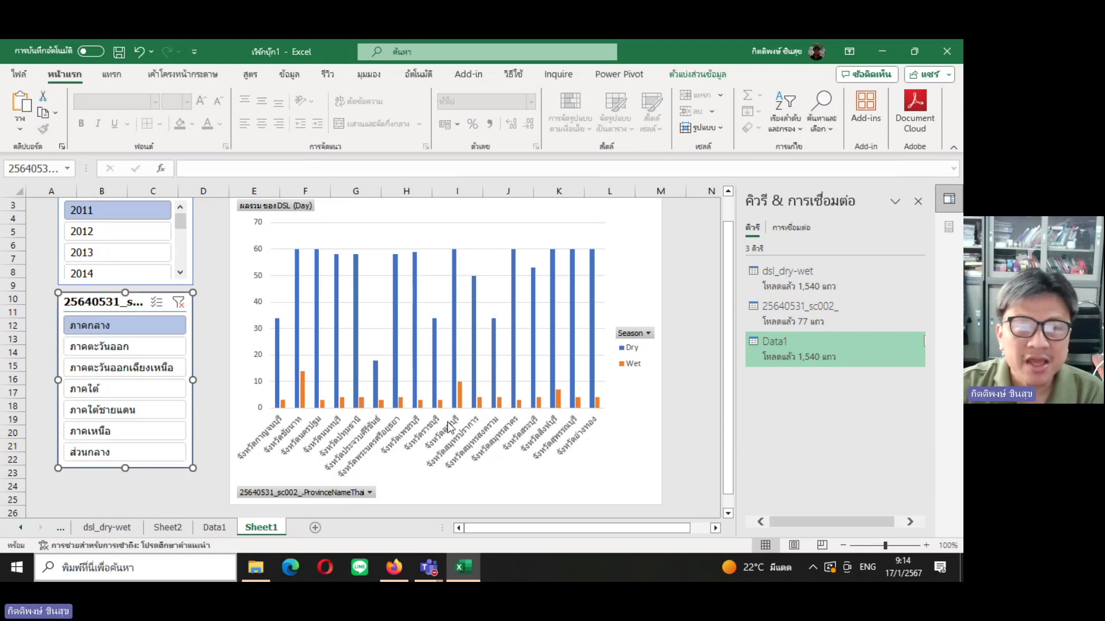
{"action": "left_click_drag", "start_coordinate": [726, 405], "coordinate": [727, 369]}
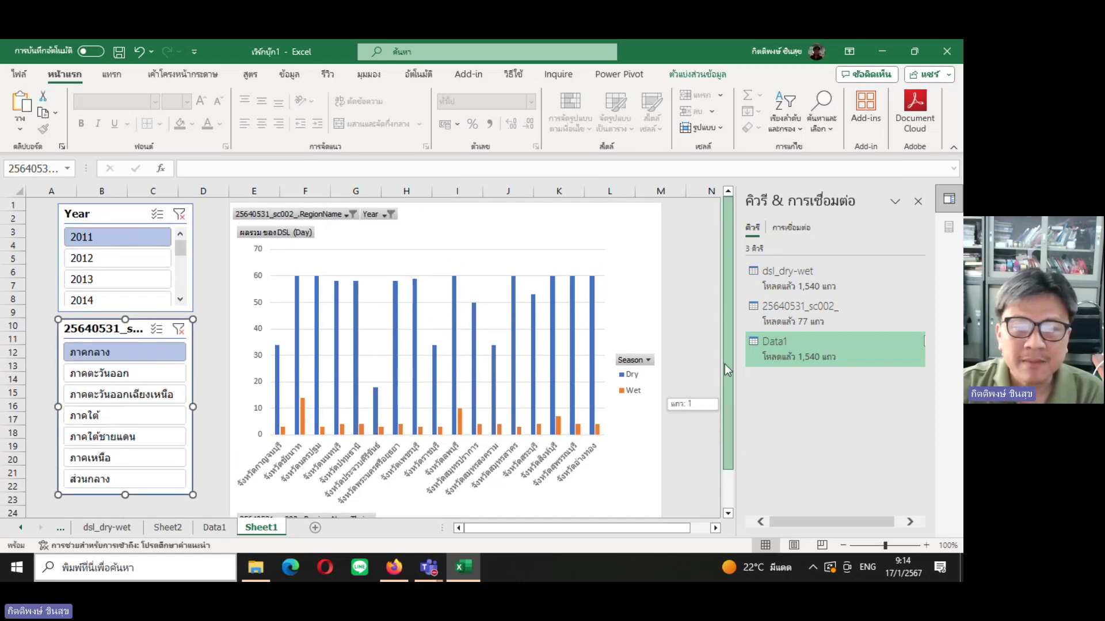
{"action": "left_click", "coordinate": [612, 482]}
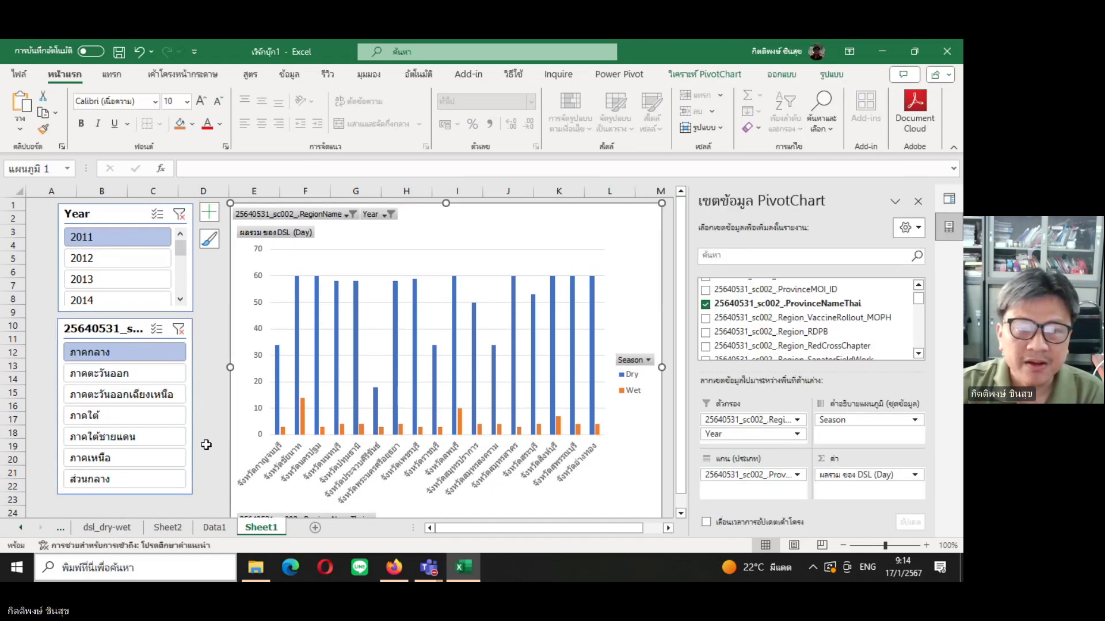
Narrow the PivotChart Fields panel and widen the chart to the right.
{"action": "left_click", "coordinate": [206, 445]}
{"action": "left_click", "coordinate": [627, 386]}
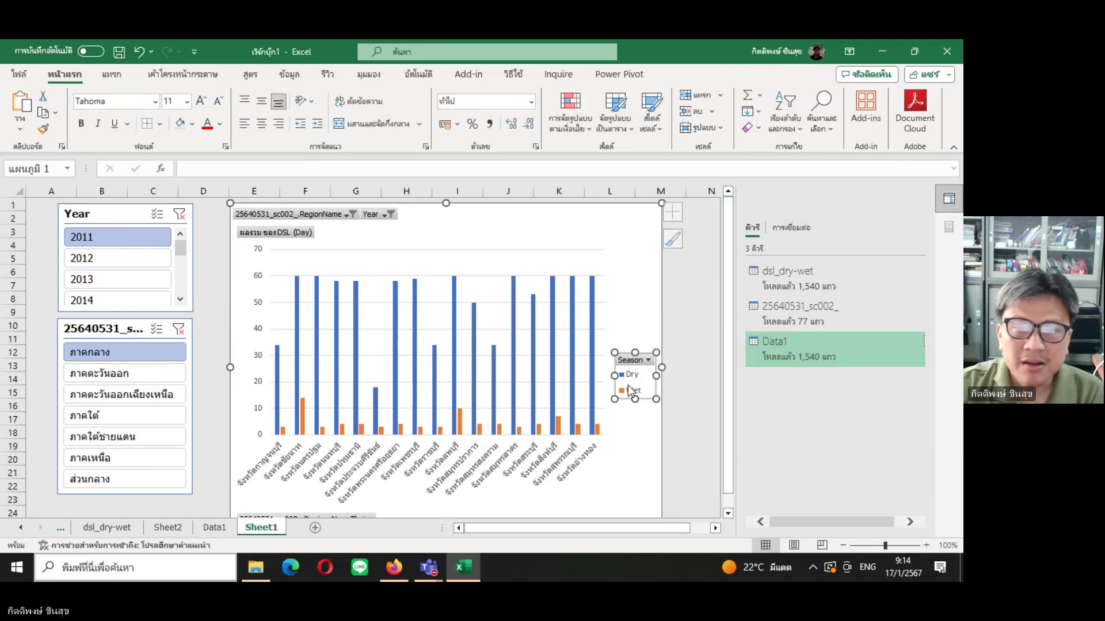
{"action": "left_click", "coordinate": [652, 301]}
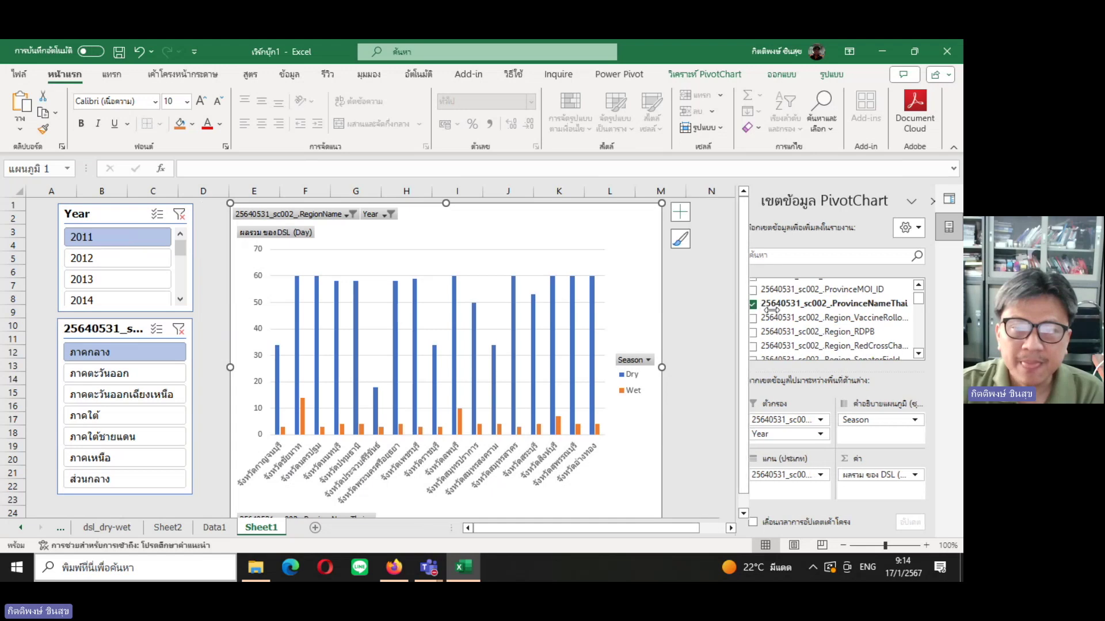
{"action": "left_click_drag", "start_coordinate": [689, 306], "coordinate": [751, 307]}
{"action": "left_click_drag", "start_coordinate": [661, 366], "coordinate": [716, 366]}
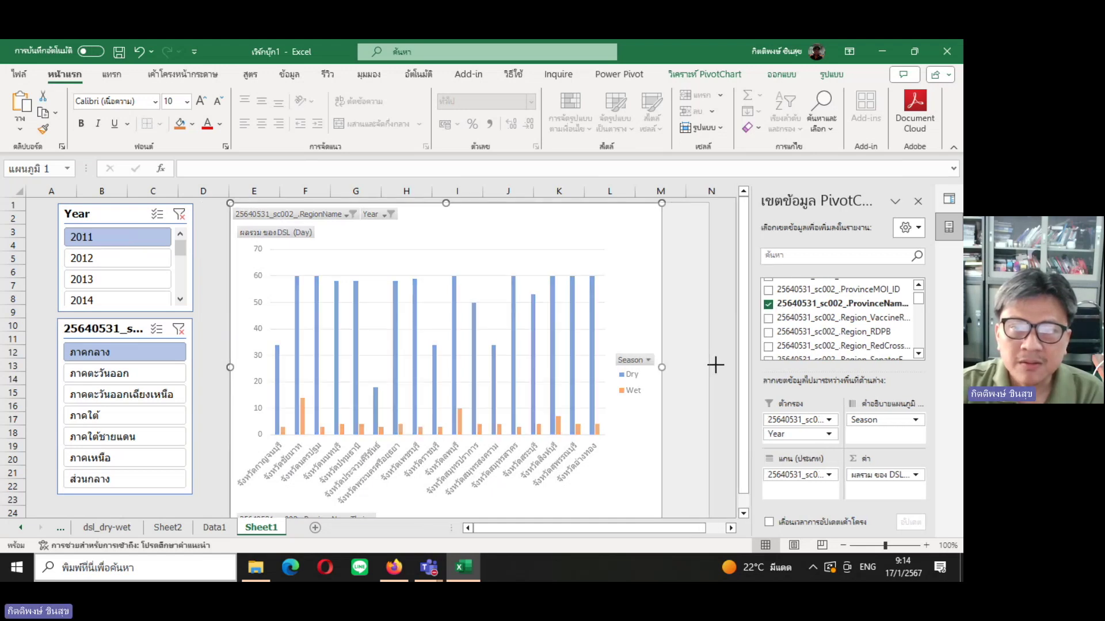
{"action": "left_click", "coordinate": [225, 399]}
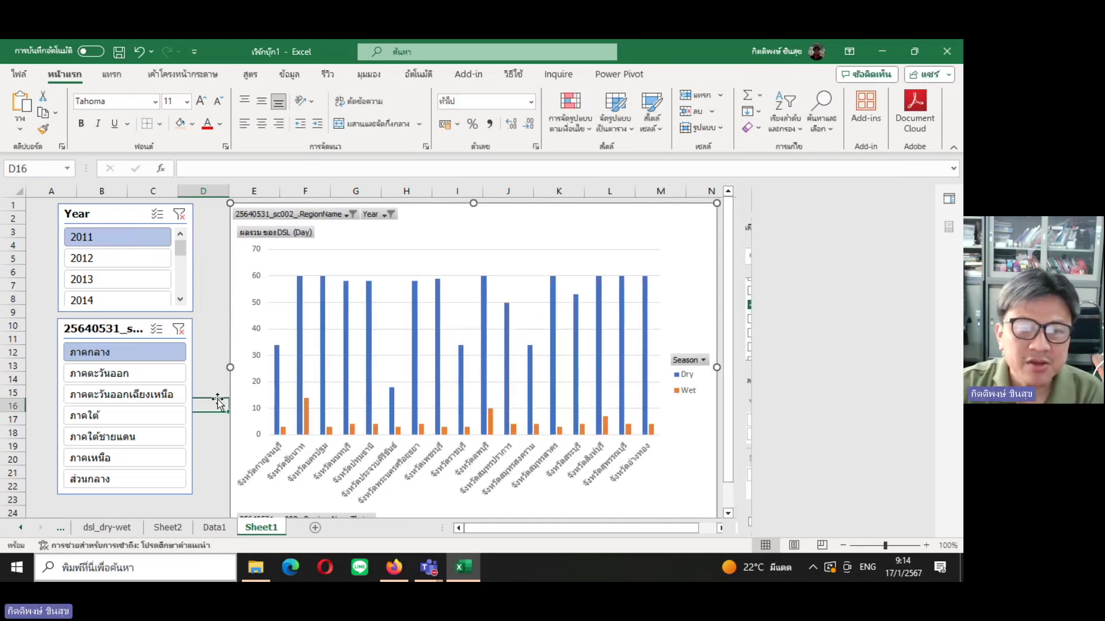
Shorten the PivotChart from its bottom edge.
{"action": "left_click", "coordinate": [728, 514]}
{"action": "left_click", "coordinate": [728, 513]}
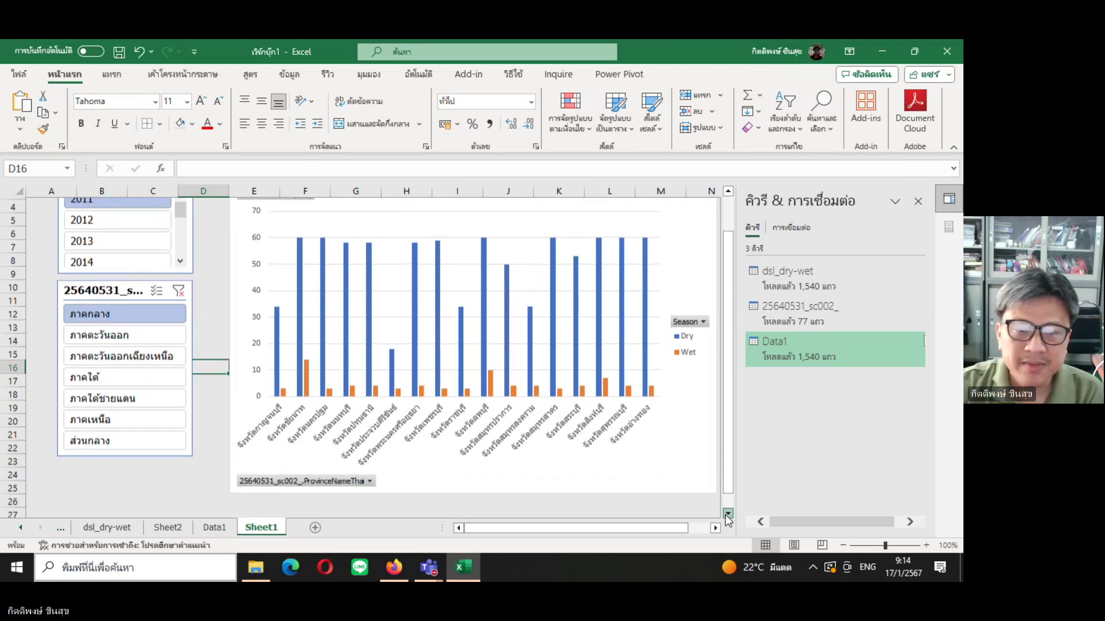
{"action": "left_click", "coordinate": [727, 513]}
{"action": "left_click", "coordinate": [728, 513]}
{"action": "left_click", "coordinate": [727, 513]}
{"action": "left_click", "coordinate": [728, 513]}
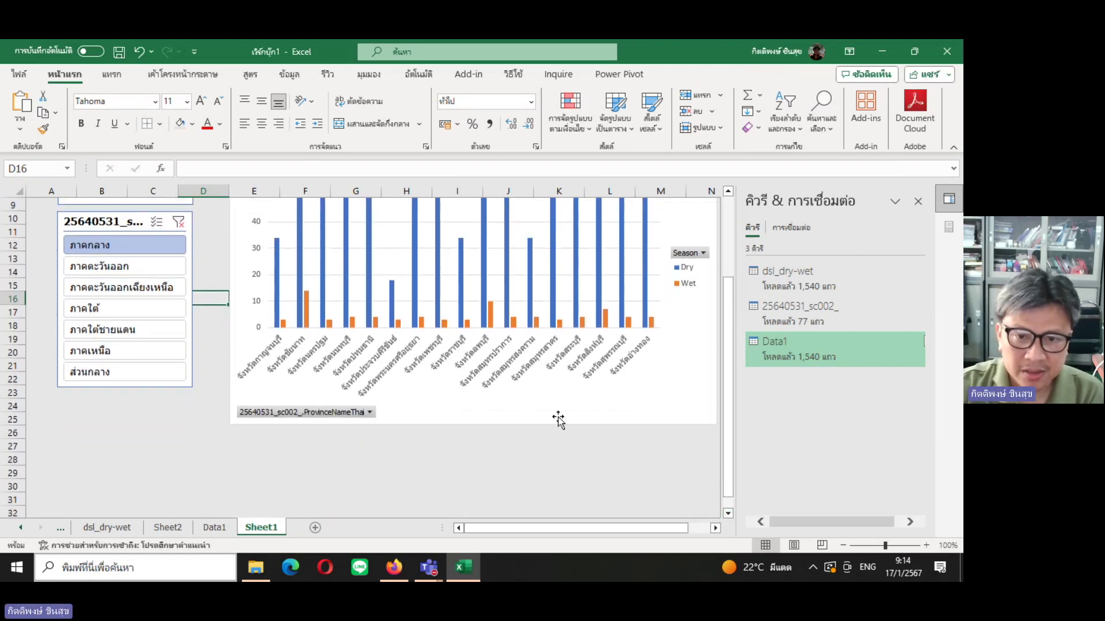
{"action": "left_click", "coordinate": [556, 418]}
{"action": "left_click_drag", "start_coordinate": [477, 403], "coordinate": [477, 383]}
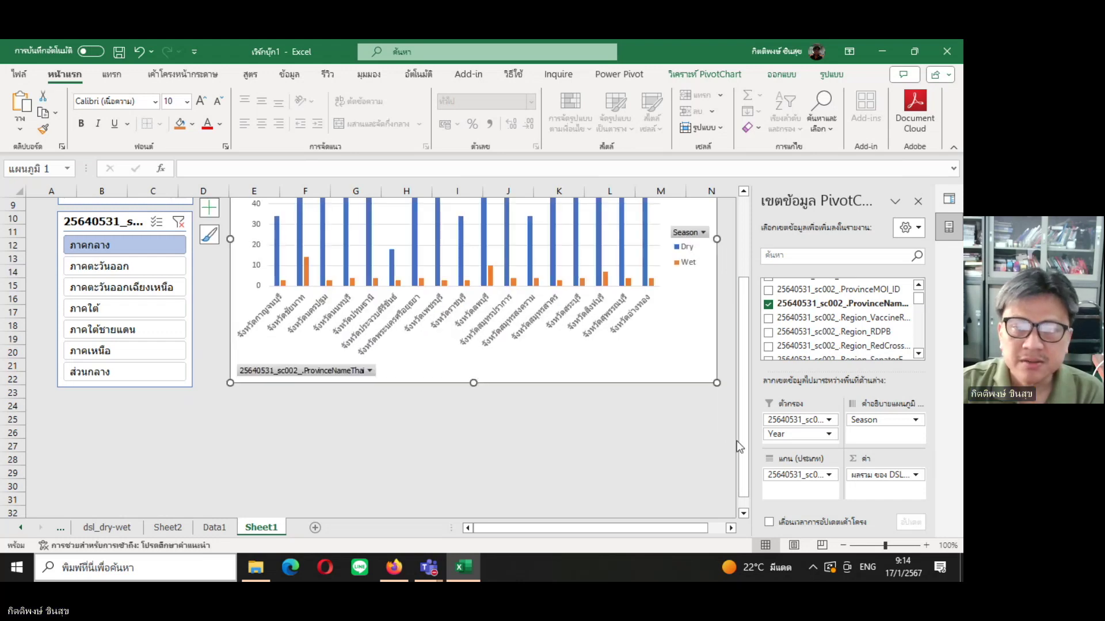
{"action": "left_click_drag", "start_coordinate": [744, 406], "coordinate": [745, 327]}
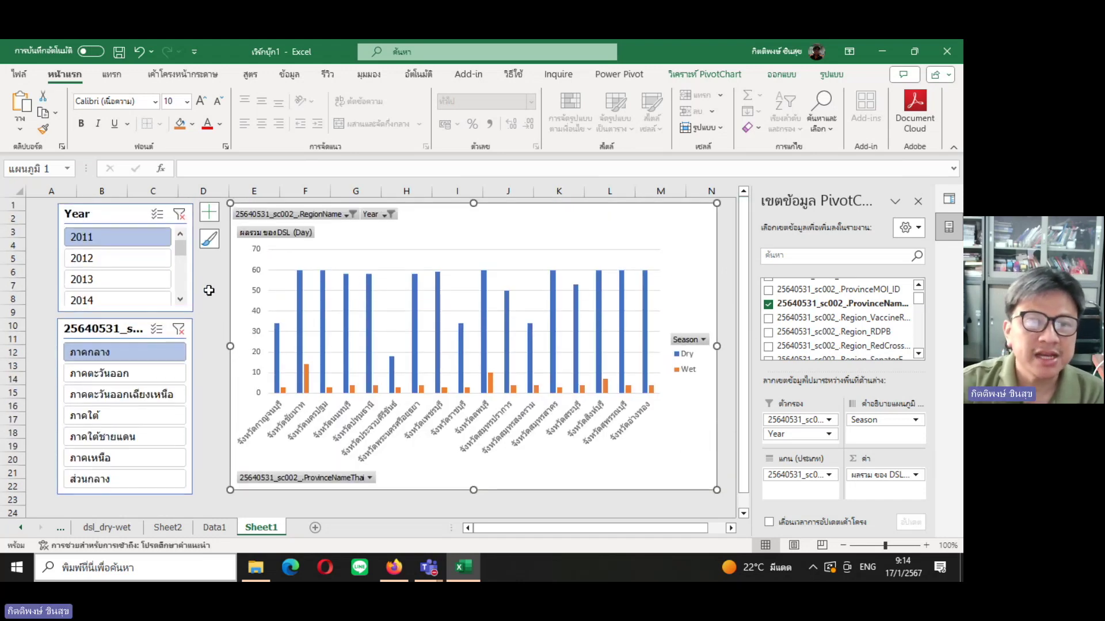
Stretch the chart's left side toward the slicers and shift both slicers slightly left.
{"action": "left_click", "coordinate": [209, 288]}
{"action": "left_click", "coordinate": [242, 251]}
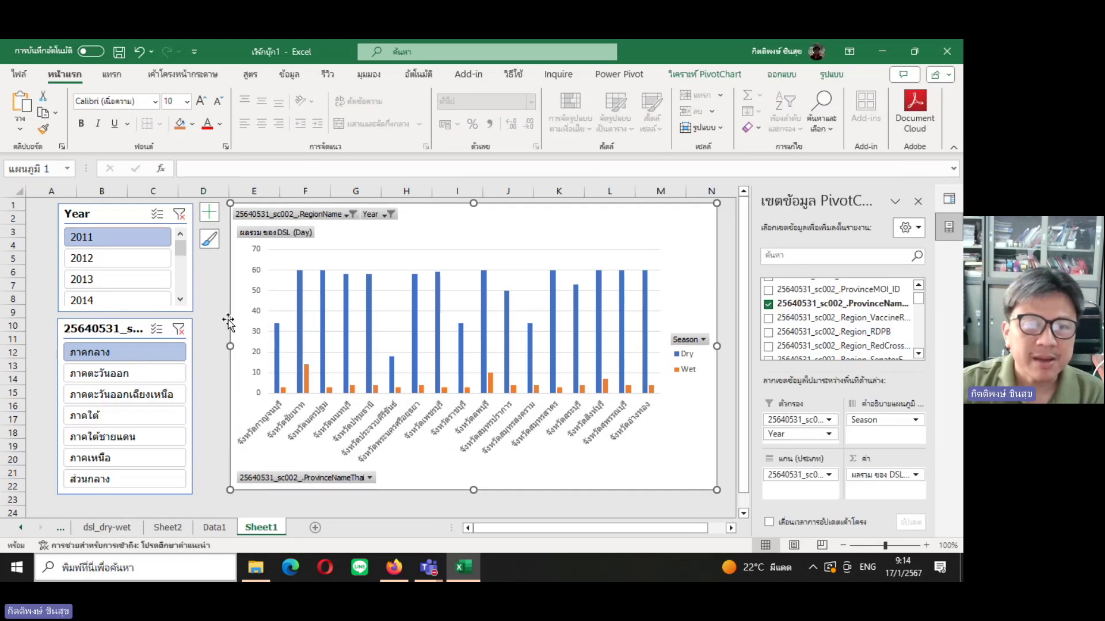
{"action": "left_click_drag", "start_coordinate": [202, 345], "coordinate": [204, 345]}
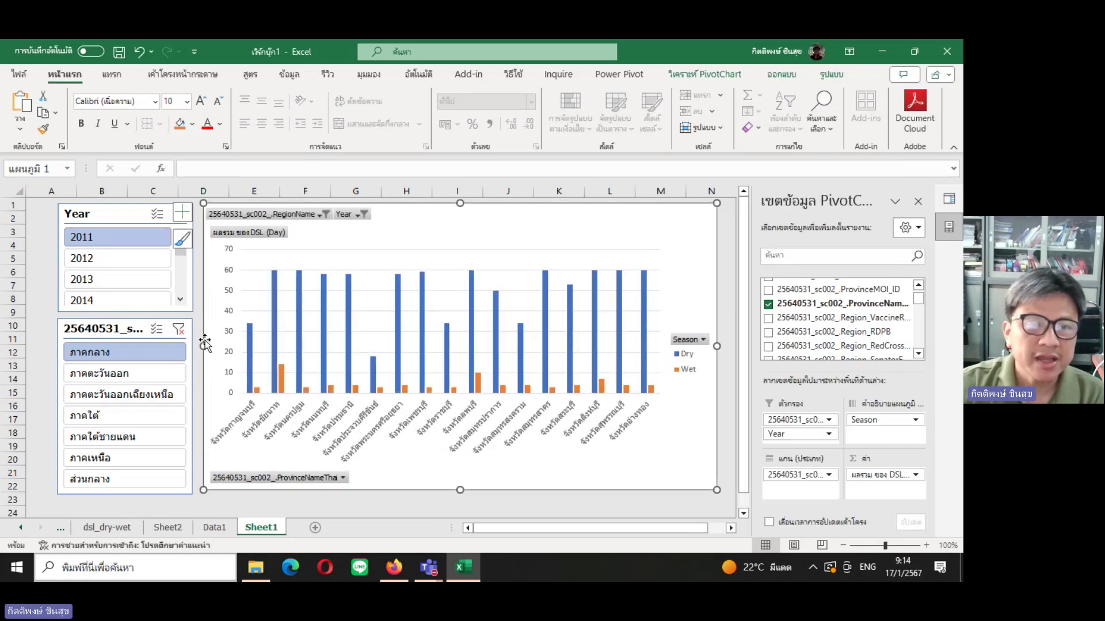
{"action": "left_click_drag", "start_coordinate": [128, 217], "coordinate": [106, 217]}
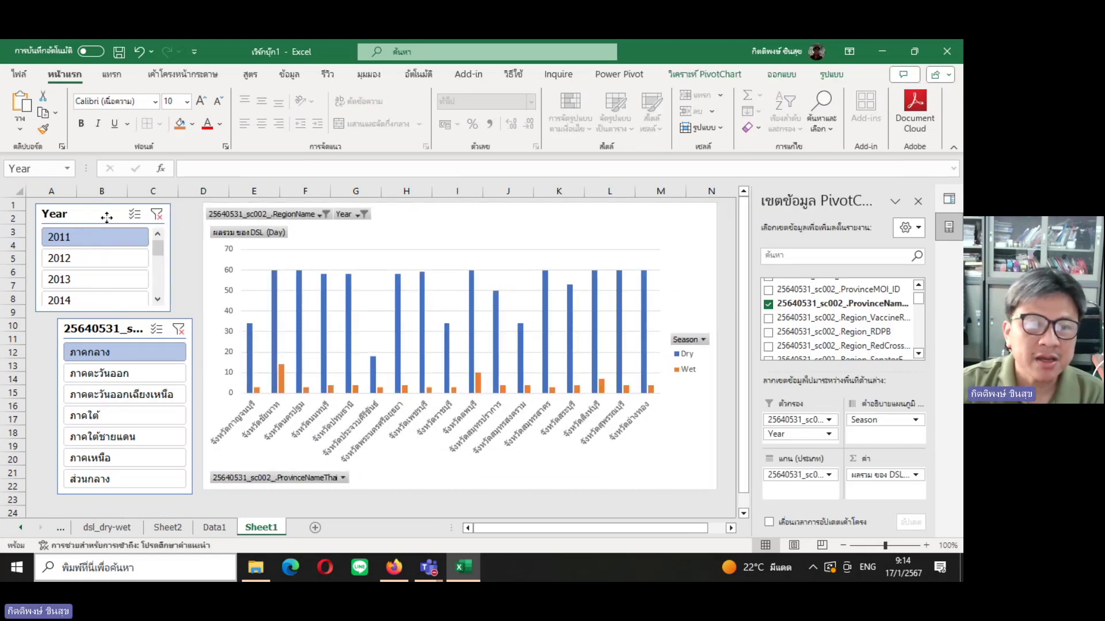
{"action": "left_click_drag", "start_coordinate": [129, 324], "coordinate": [107, 324]}
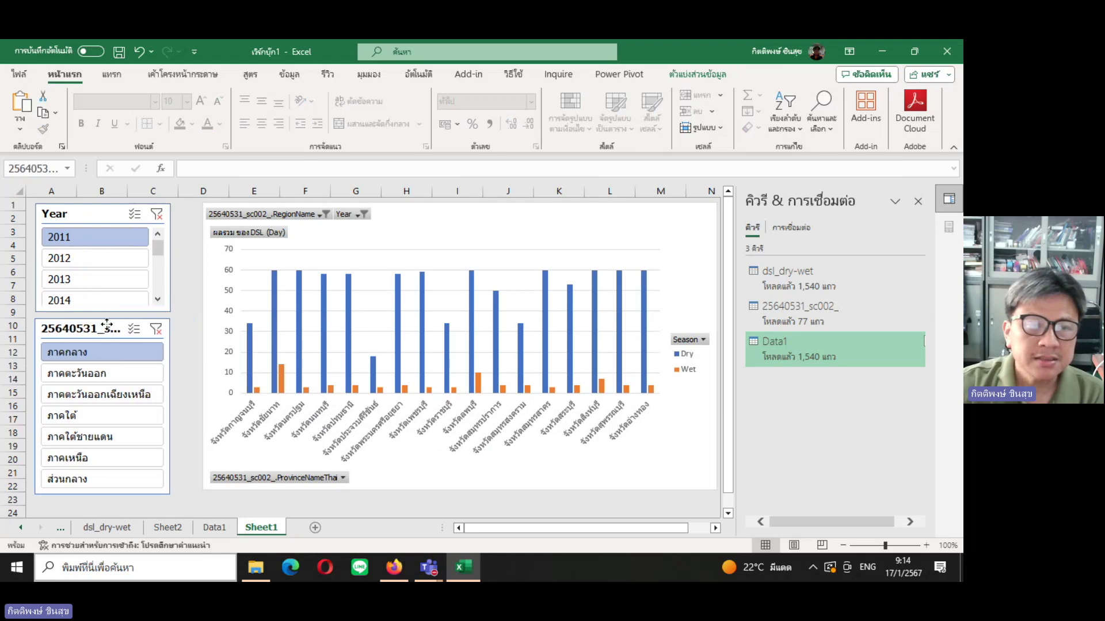
{"action": "left_click", "coordinate": [203, 344]}
{"action": "left_click_drag", "start_coordinate": [200, 345], "coordinate": [183, 347]}
Drag the chart's bottom-middle handle down to make it slightly taller, then deselect it.
{"action": "left_click", "coordinate": [282, 501]}
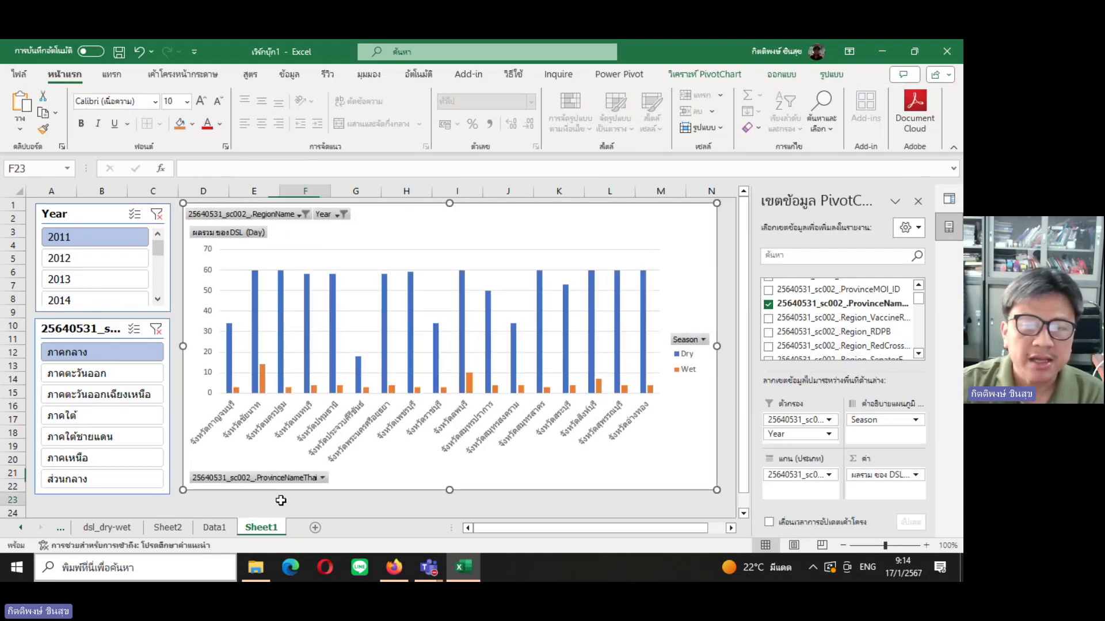
{"action": "left_click", "coordinate": [443, 486]}
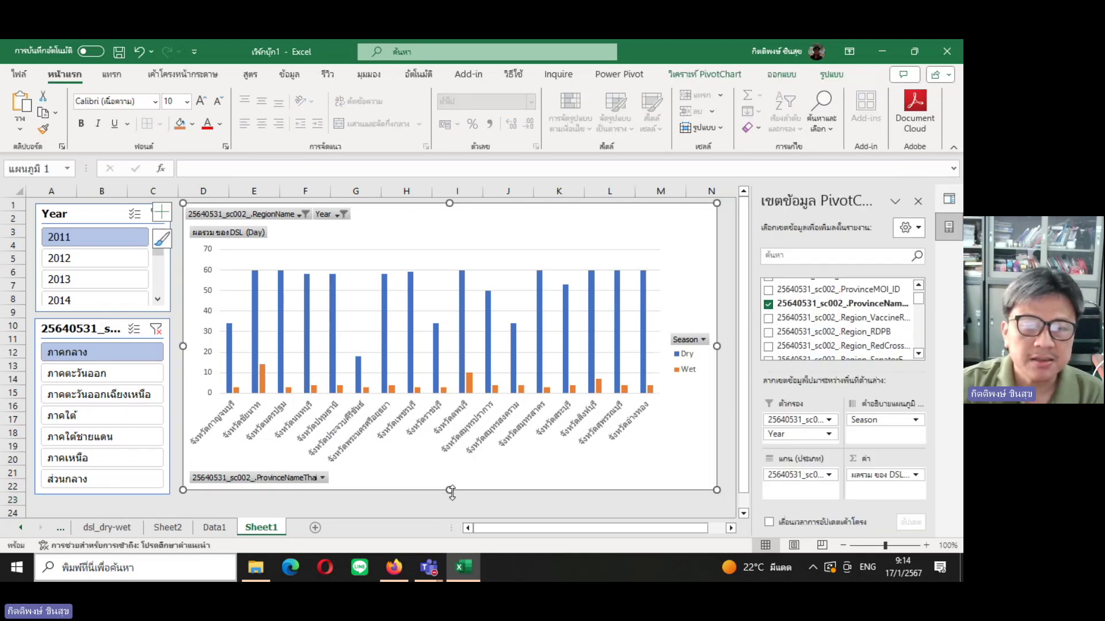
{"action": "left_click_drag", "start_coordinate": [450, 490], "coordinate": [450, 497]}
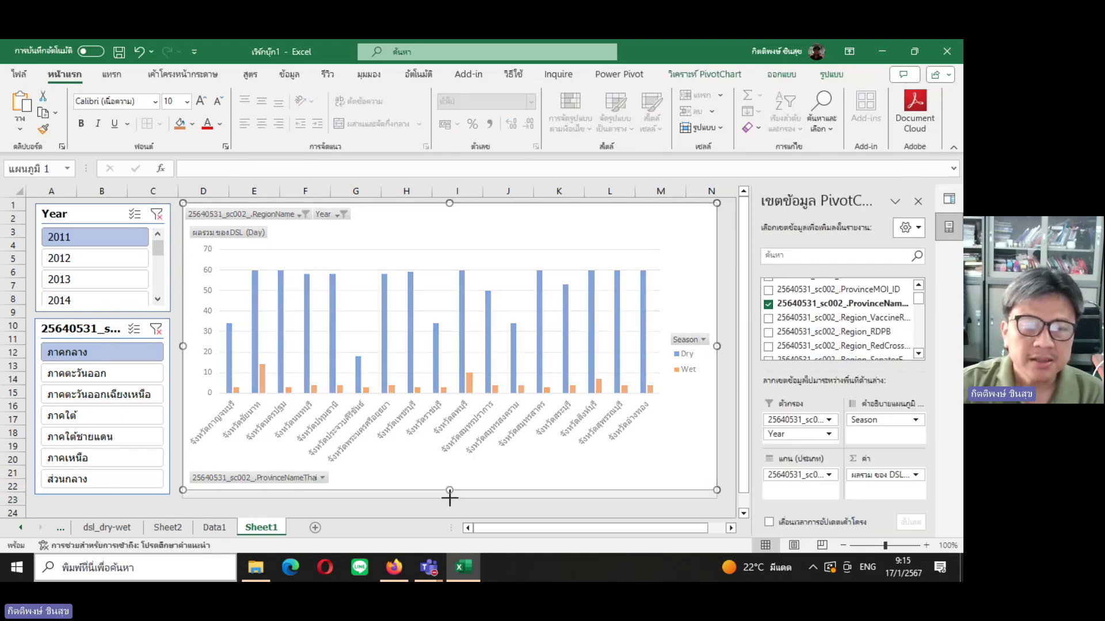
{"action": "left_click_drag", "start_coordinate": [450, 497], "coordinate": [450, 498]}
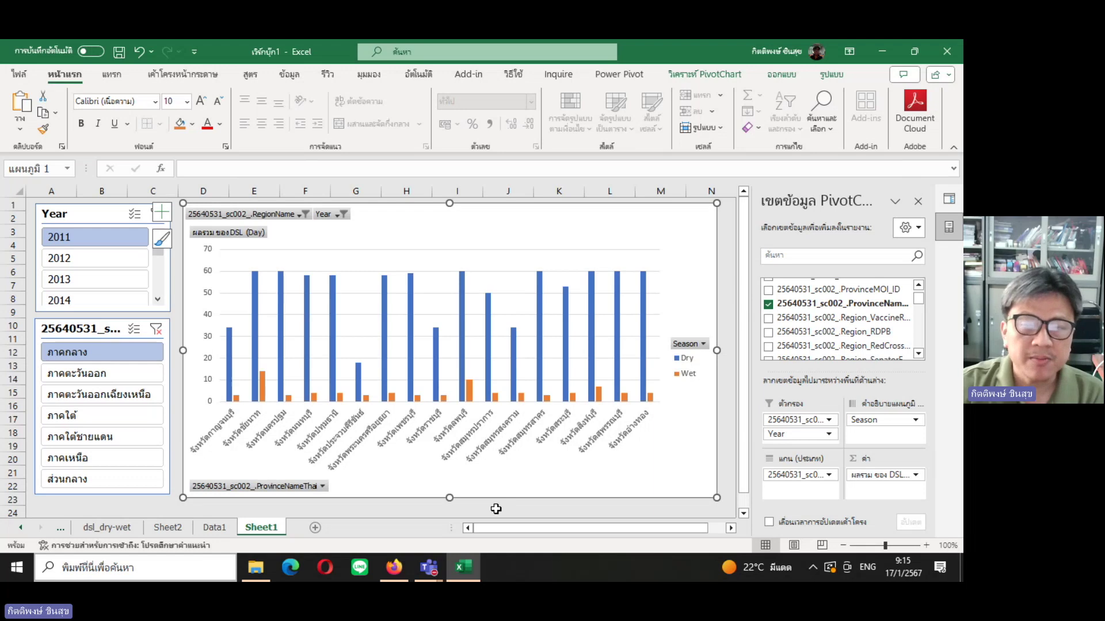
{"action": "left_click", "coordinate": [514, 510]}
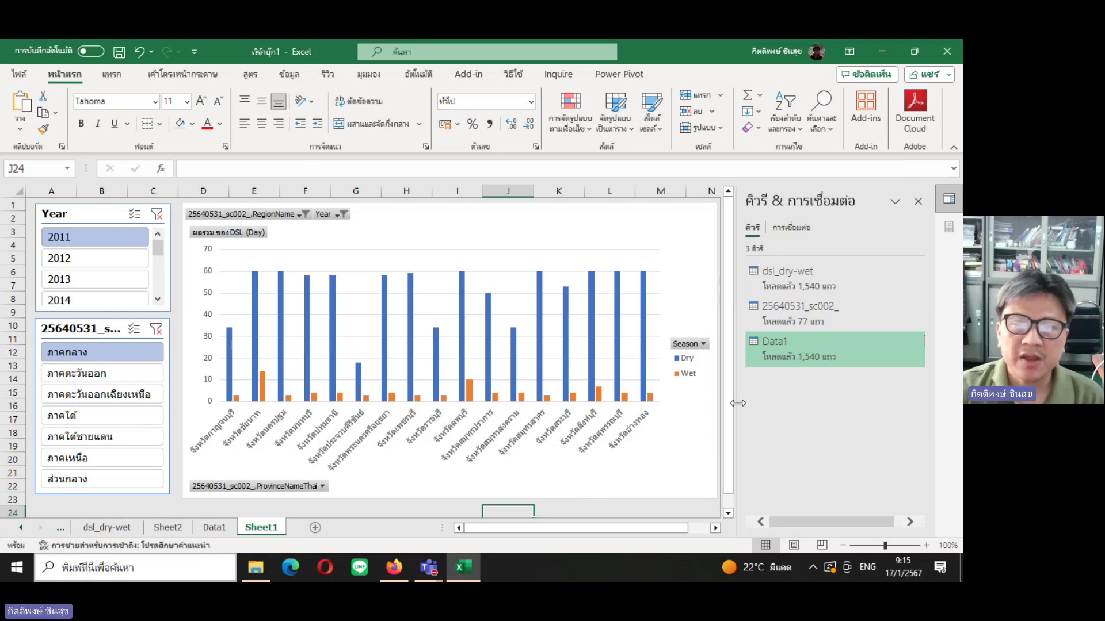
Widen the sheet beside the queries pane and slice the chart to ภาคตะวันออกเฉียงเหนือ and 2013.
{"action": "left_click_drag", "start_coordinate": [737, 403], "coordinate": [814, 394]}
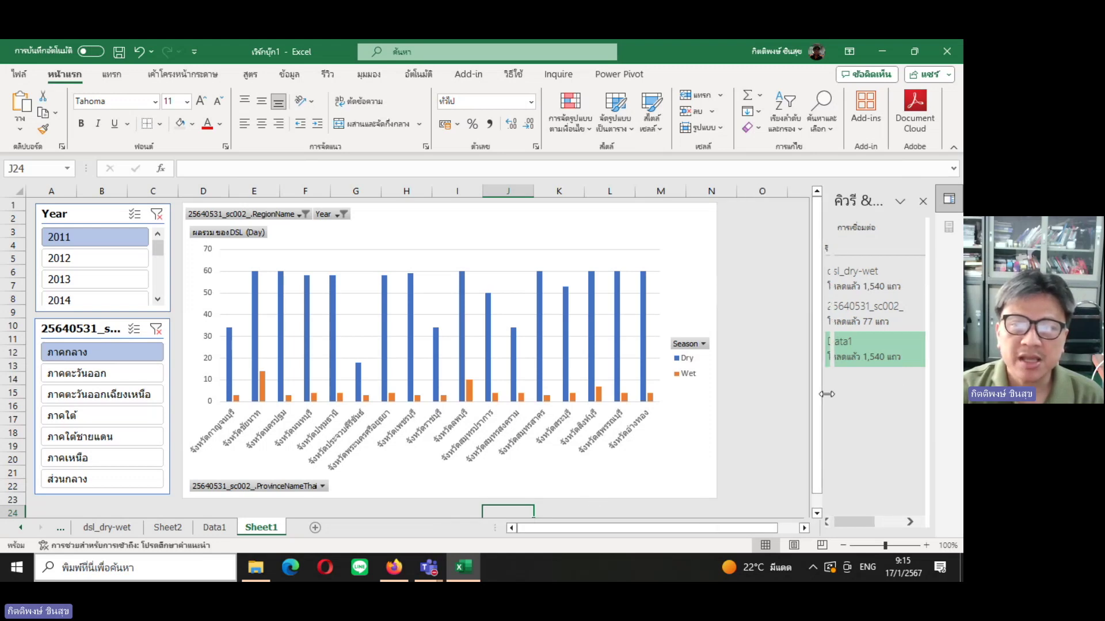
{"action": "left_click", "coordinate": [746, 380]}
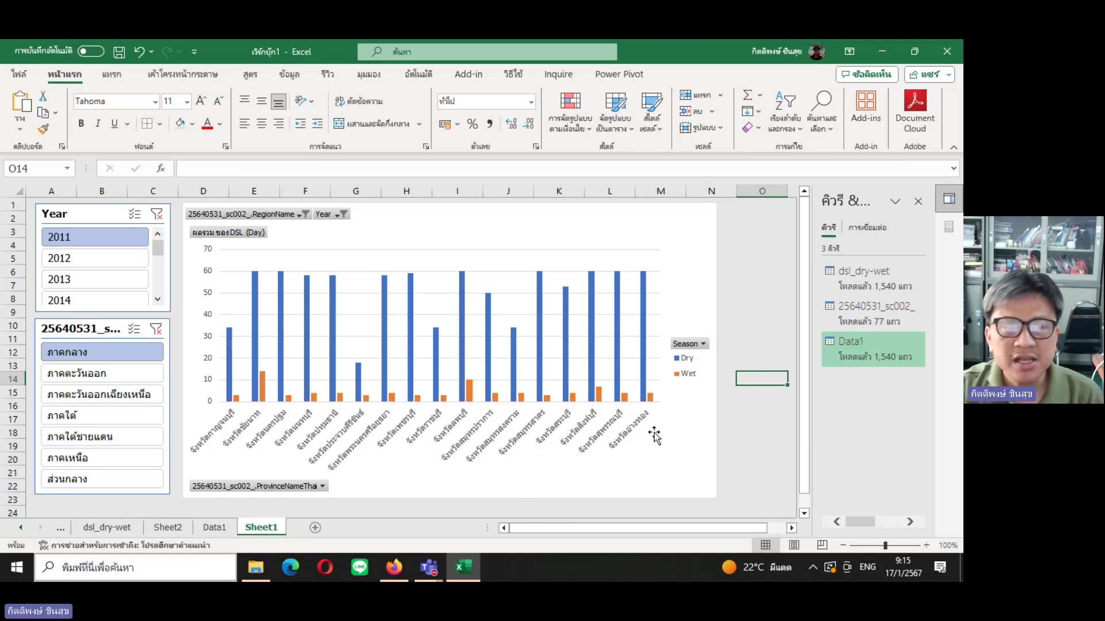
{"action": "left_click", "coordinate": [94, 375]}
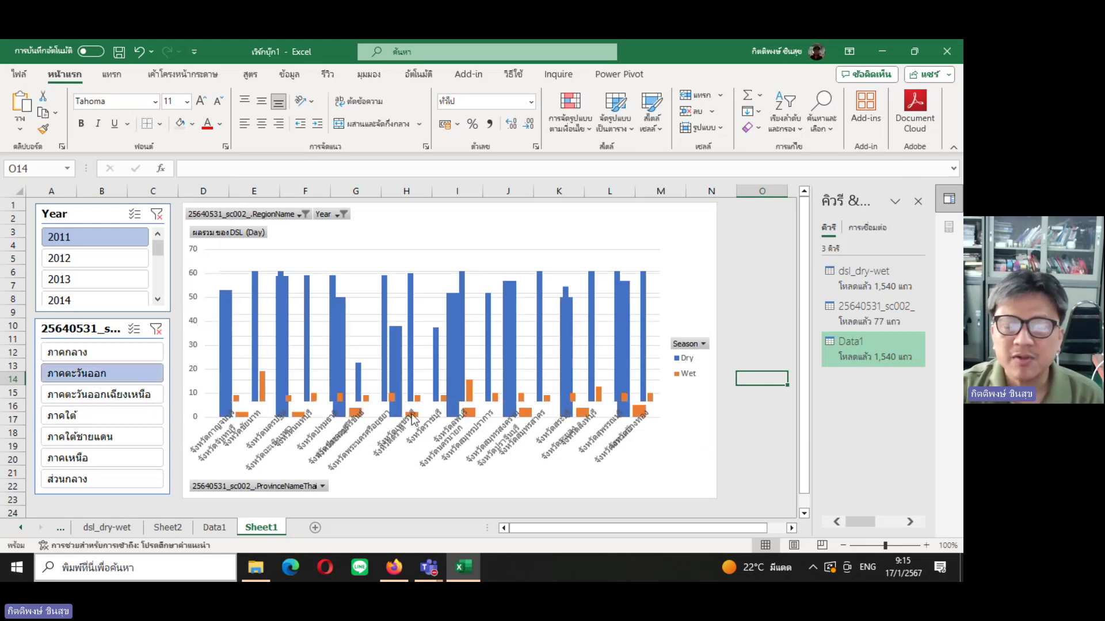
{"action": "left_click", "coordinate": [140, 397]}
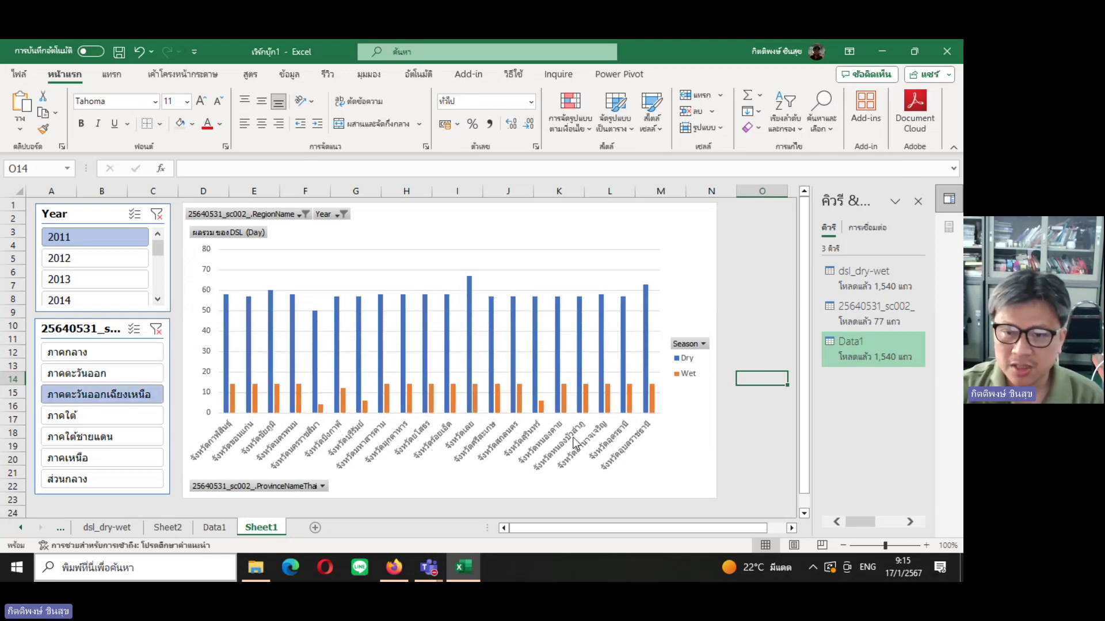
{"action": "left_click", "coordinate": [108, 281]}
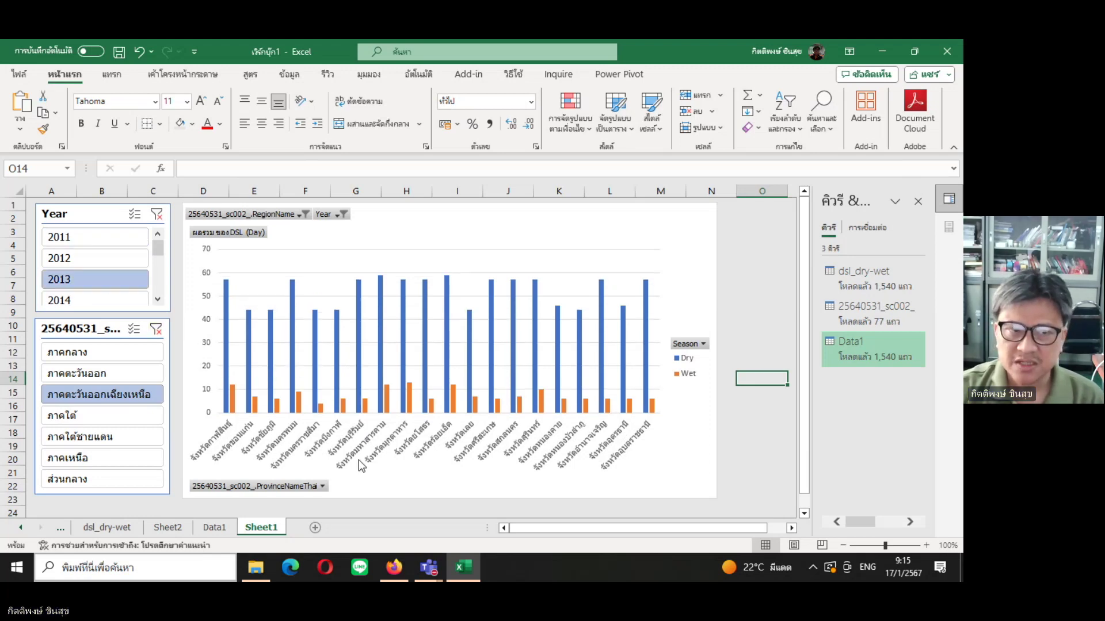
Filter the Year slicer to 2020, then view the Dry/Wet pivot table on Sheet2.
{"action": "left_click", "coordinate": [102, 302]}
{"action": "scroll", "coordinate": [156, 301], "scroll_direction": "down", "scroll_amount": 2}
{"action": "scroll", "coordinate": [157, 301], "scroll_direction": "down", "scroll_amount": 3}
{"action": "scroll", "coordinate": [157, 301], "scroll_direction": "down", "scroll_amount": 2}
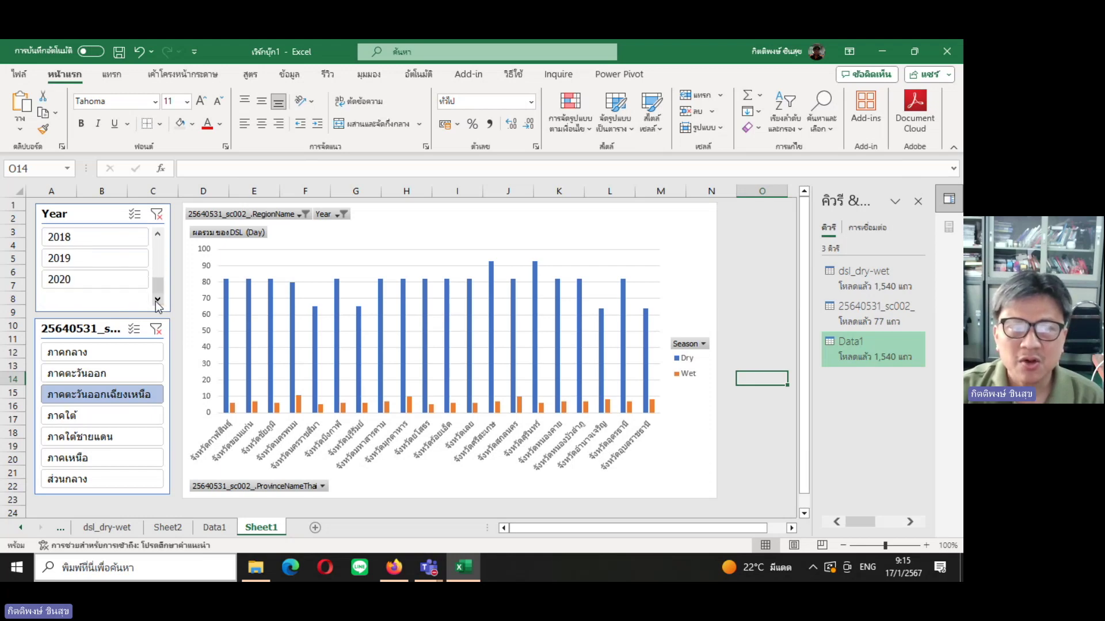
{"action": "left_click", "coordinate": [116, 288]}
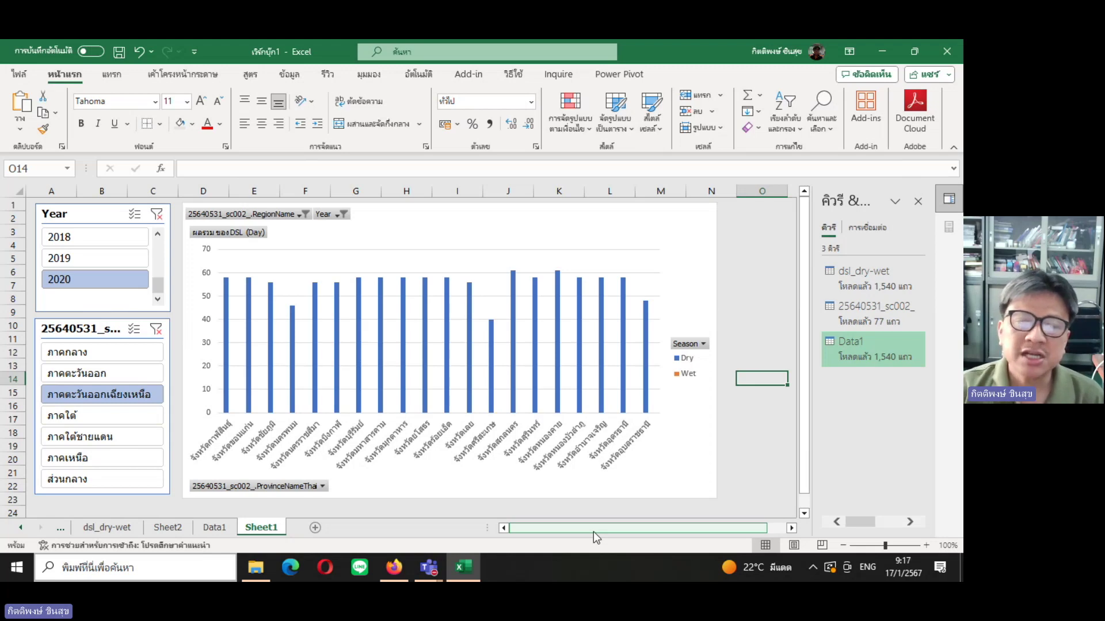
{"action": "left_click", "coordinate": [169, 528]}
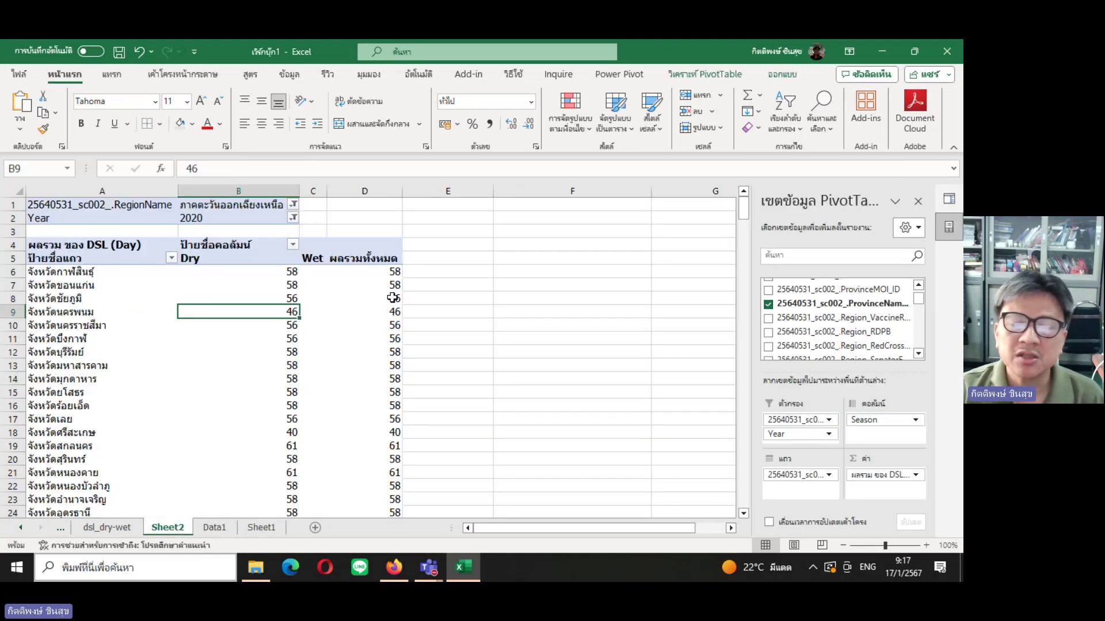
Apply chart style 7 to the Sheet1 PivotChart so each column shows its value label.
{"action": "left_click", "coordinate": [262, 528]}
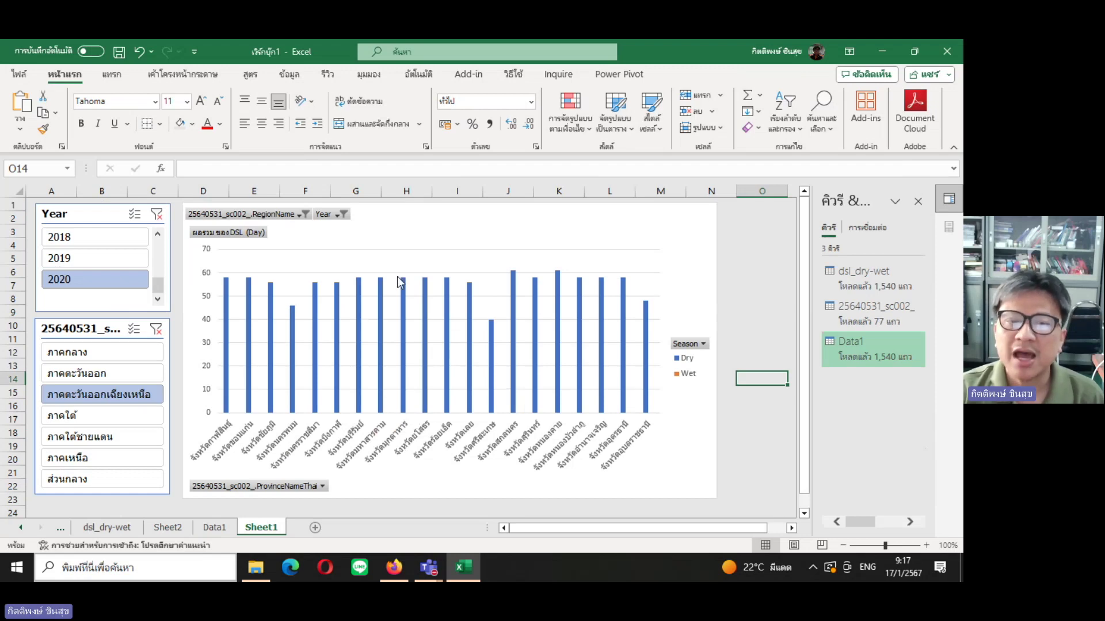
{"action": "left_click", "coordinate": [315, 294]}
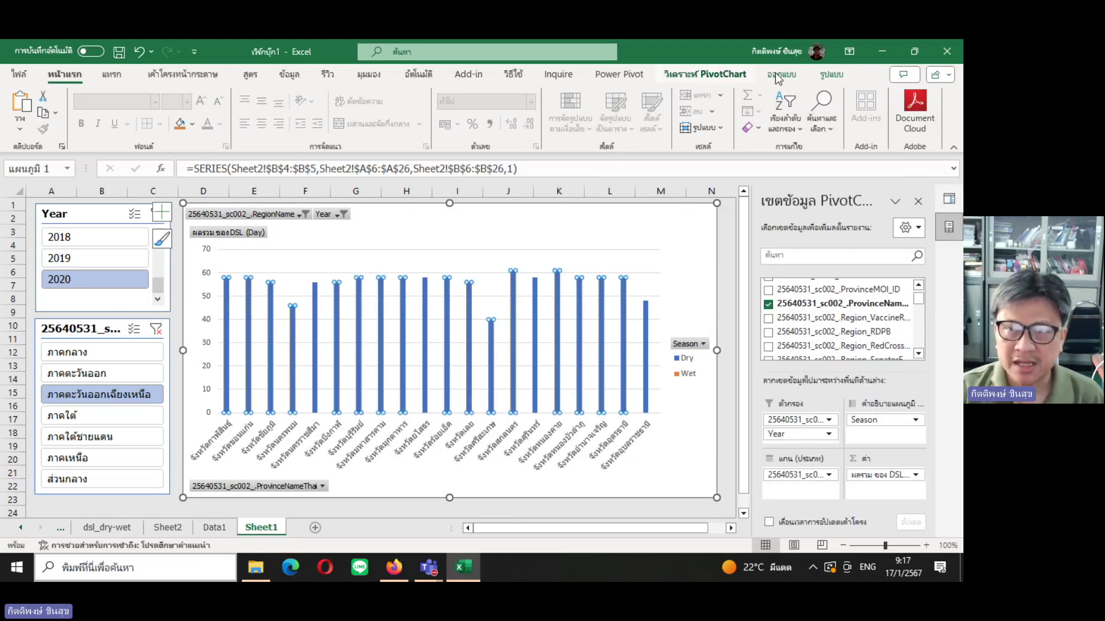
{"action": "left_click", "coordinate": [796, 68]}
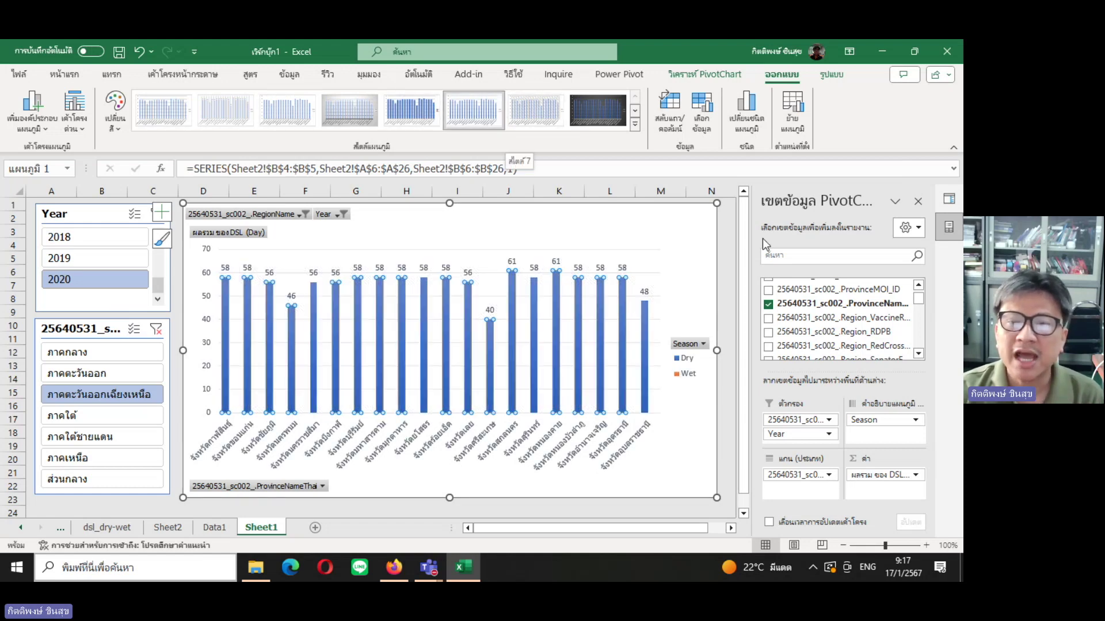
{"action": "left_click", "coordinate": [723, 235]}
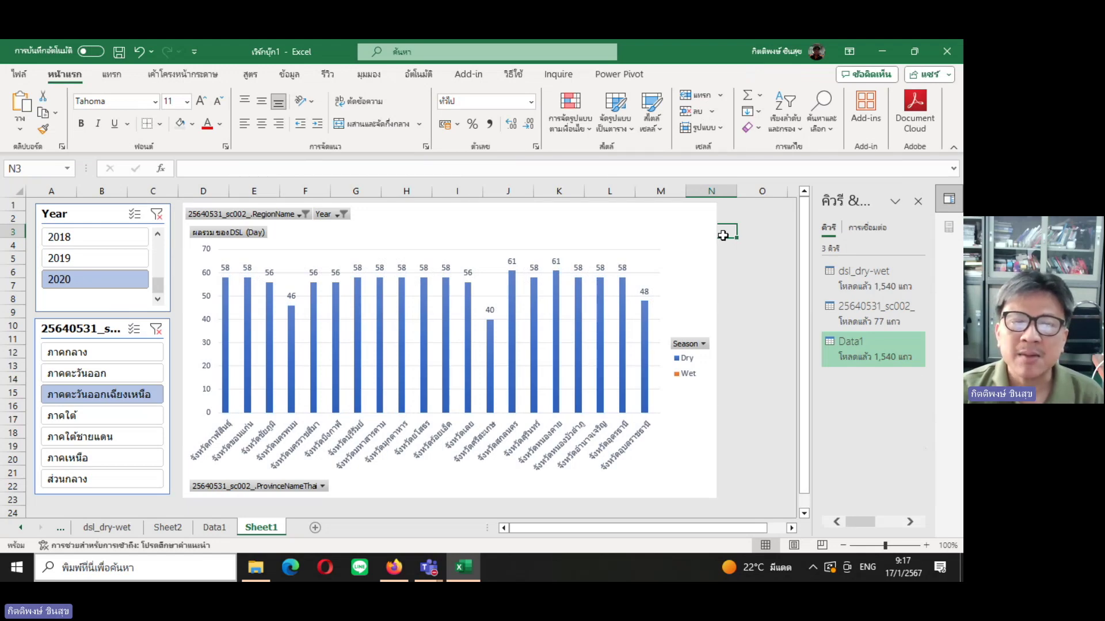
Filter the chart to ภาคกลาง for 2018, add blank Sheet3, and switch to Firefox.
{"action": "left_click", "coordinate": [123, 357]}
{"action": "left_click", "coordinate": [95, 240]}
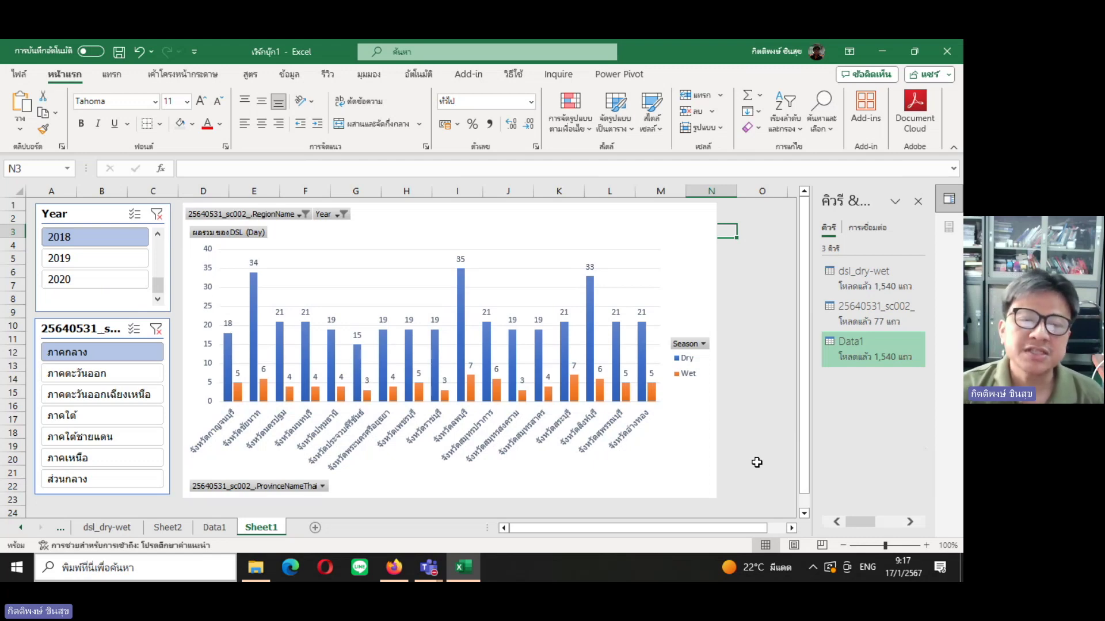
{"action": "left_click", "coordinate": [315, 528]}
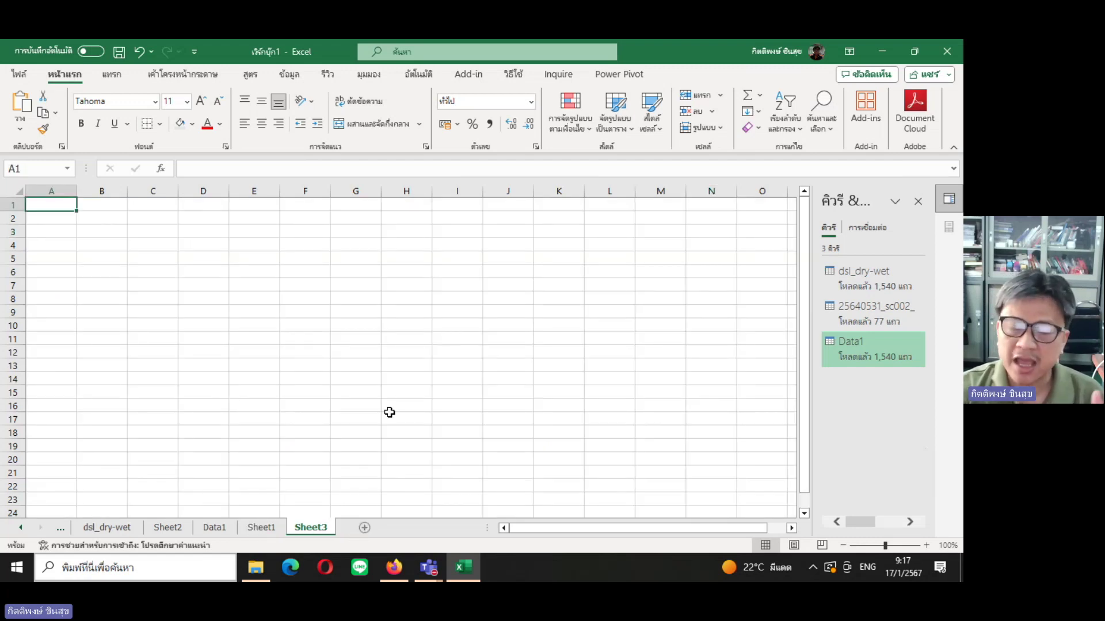
{"action": "left_click", "coordinate": [396, 564]}
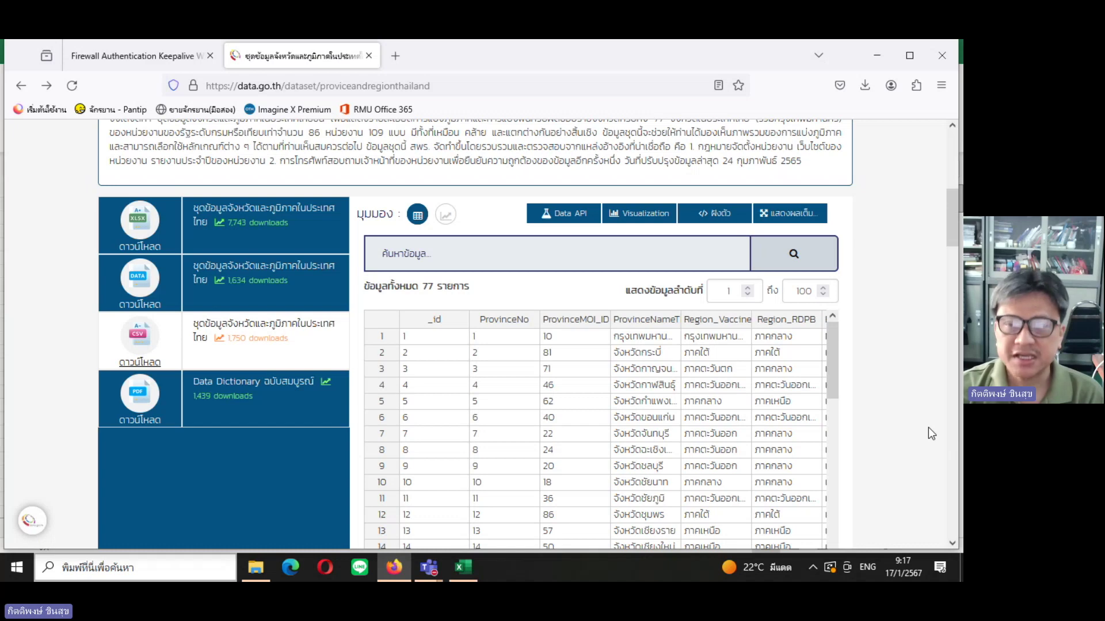
Open the ชุดข้อมูล dataset catalogue and filter it to JSON format.
{"action": "left_click_drag", "start_coordinate": [953, 237], "coordinate": [948, 168]}
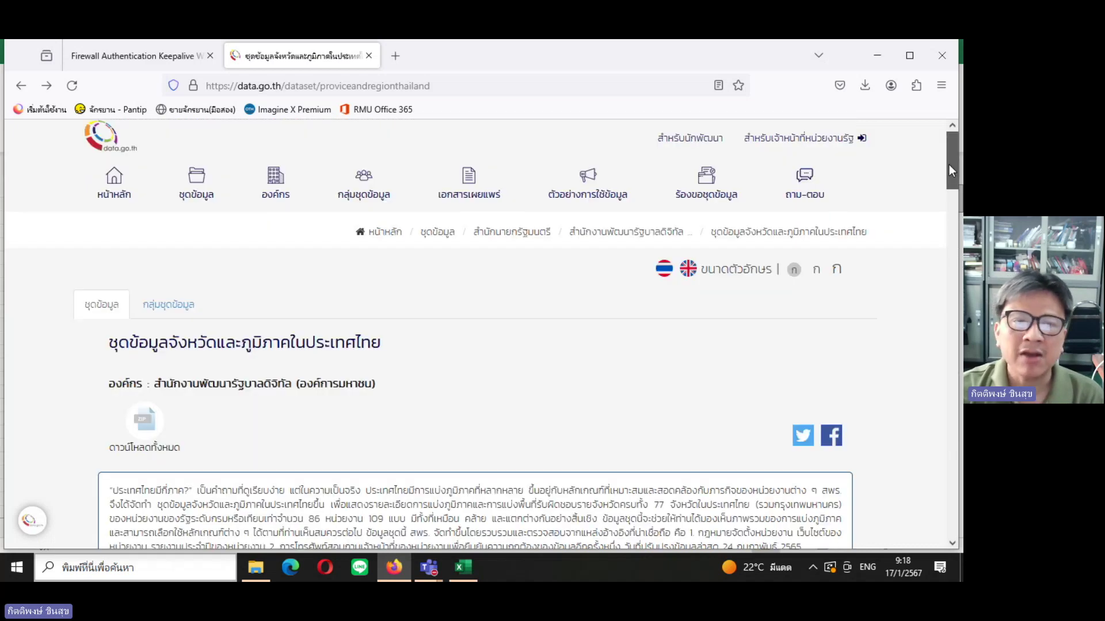
{"action": "left_click", "coordinate": [196, 199]}
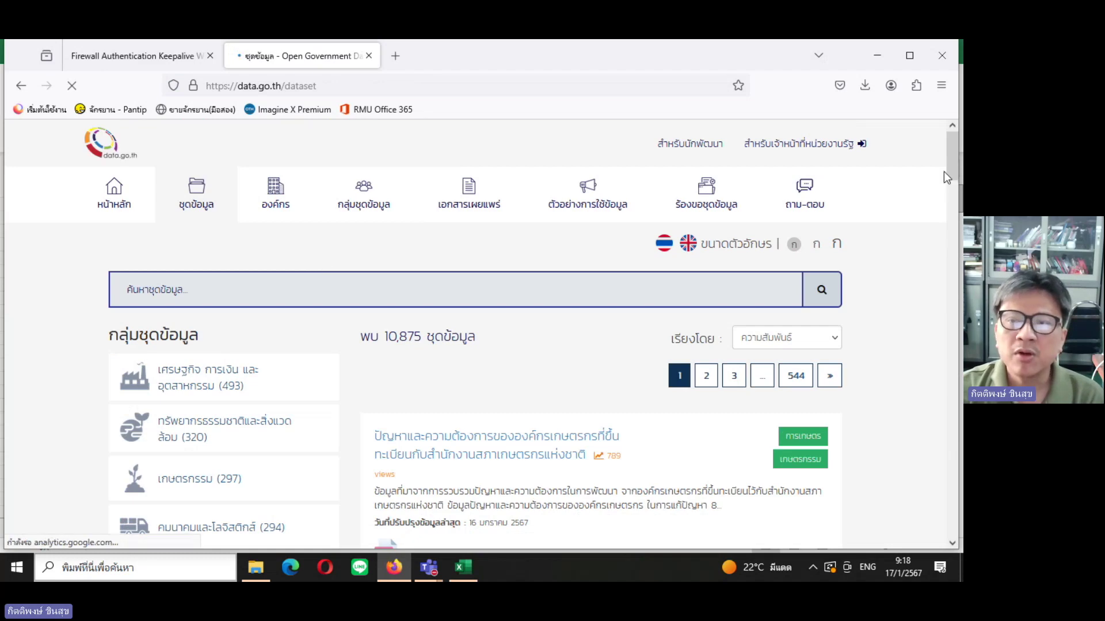
{"action": "left_click_drag", "start_coordinate": [950, 168], "coordinate": [945, 323]}
{"action": "left_click", "coordinate": [200, 343]}
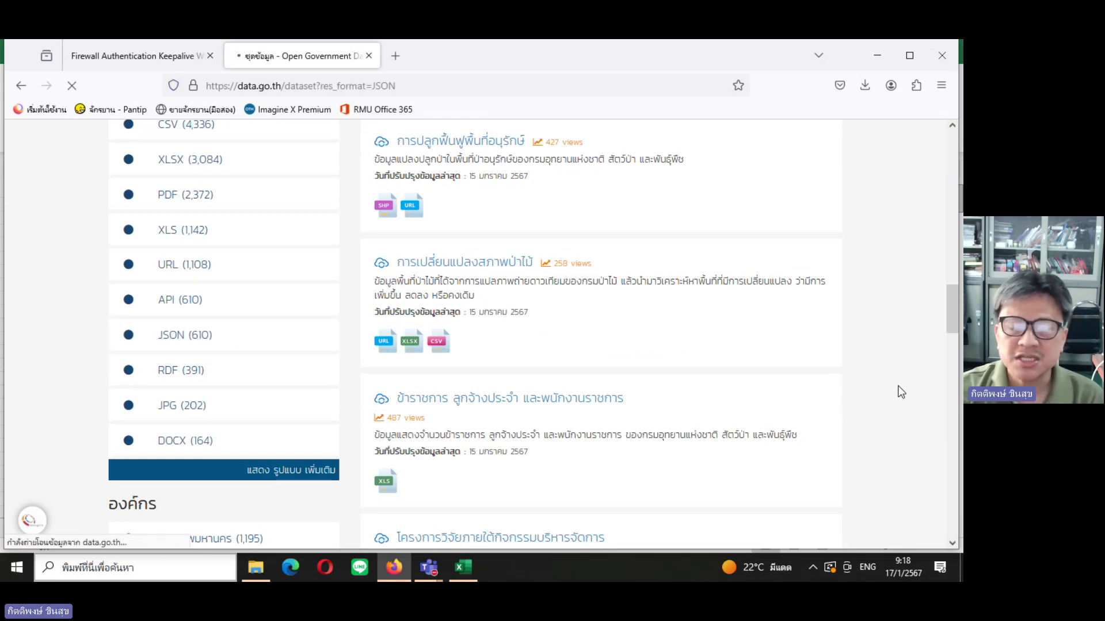
{"action": "left_click_drag", "start_coordinate": [950, 157], "coordinate": [944, 347]}
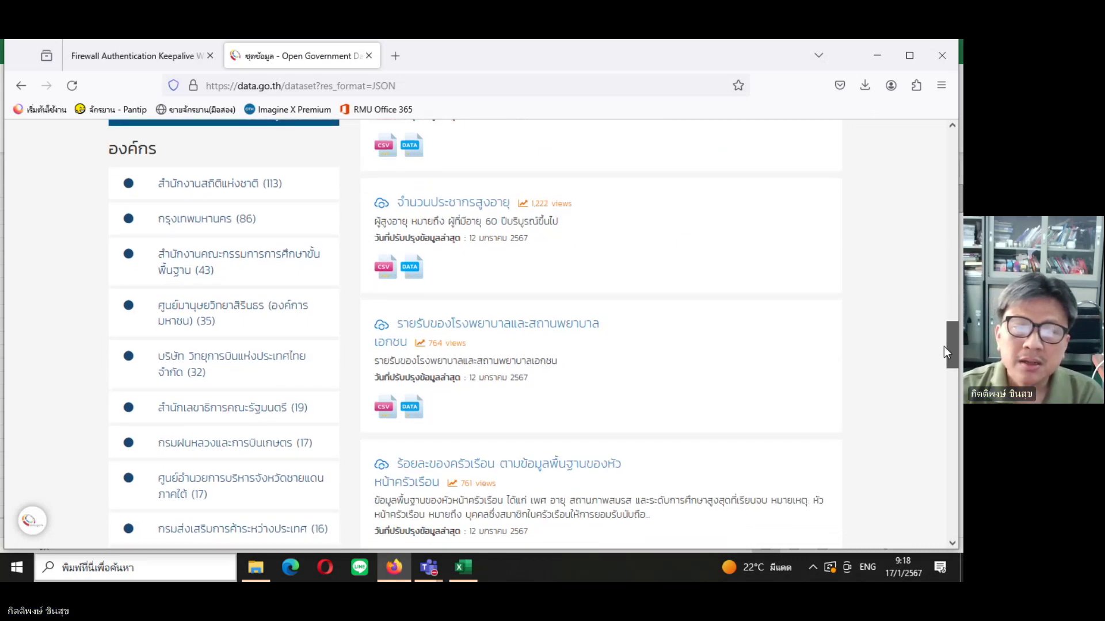
{"action": "left_click_drag", "start_coordinate": [944, 346], "coordinate": [956, 410]}
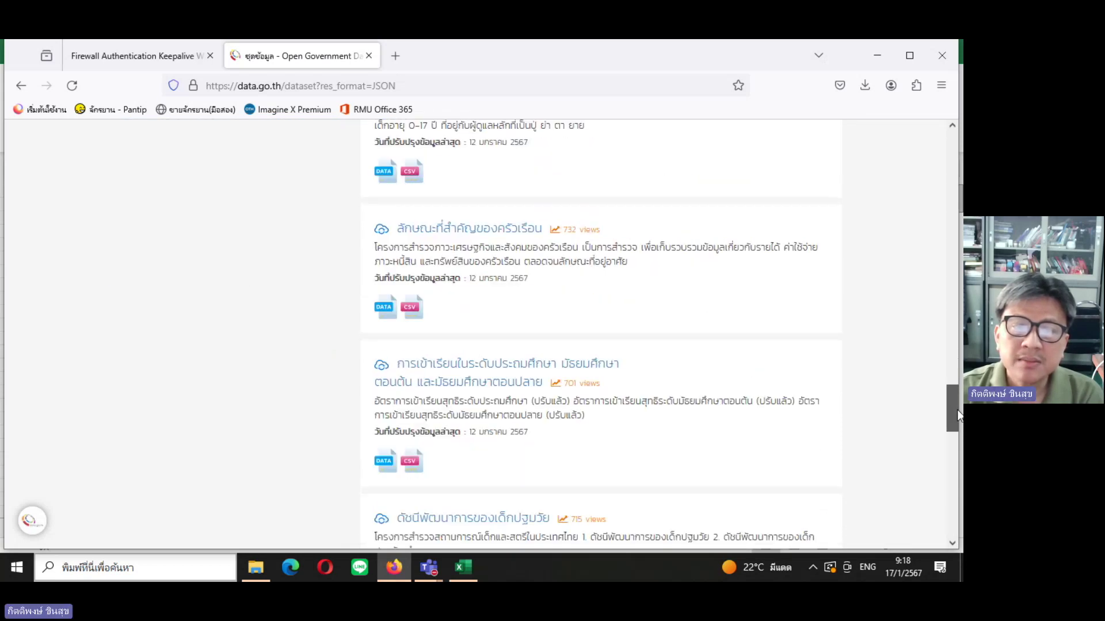
Return to the unfiltered catalogue, browse its format list, and reapply the JSON (610) filter.
{"action": "key", "text": "alt+Left"}
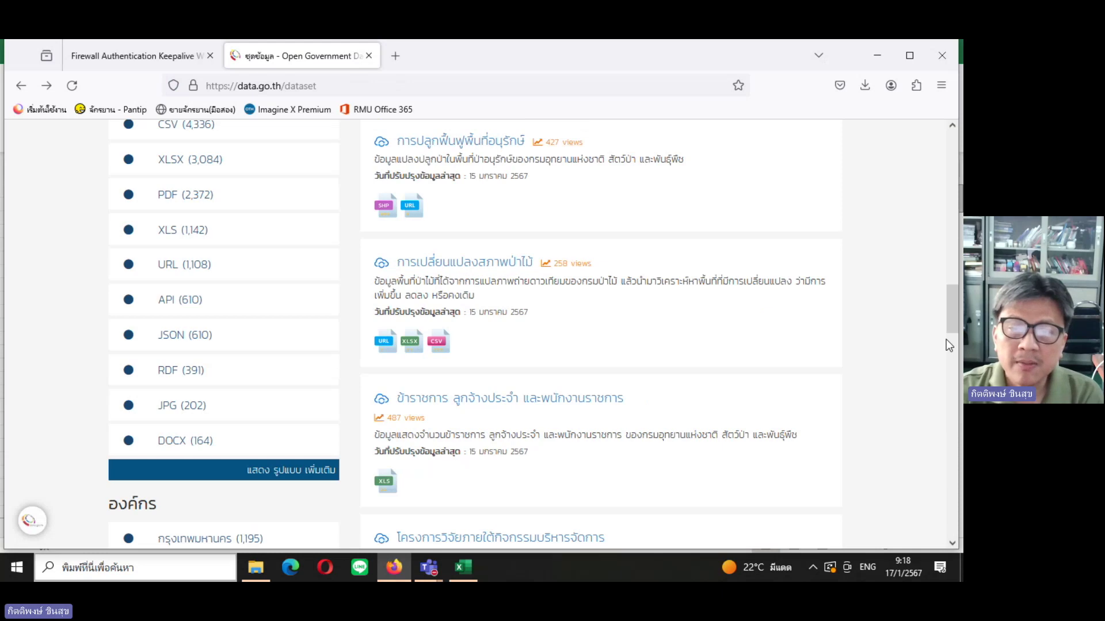
{"action": "left_click_drag", "start_coordinate": [948, 317], "coordinate": [947, 332]}
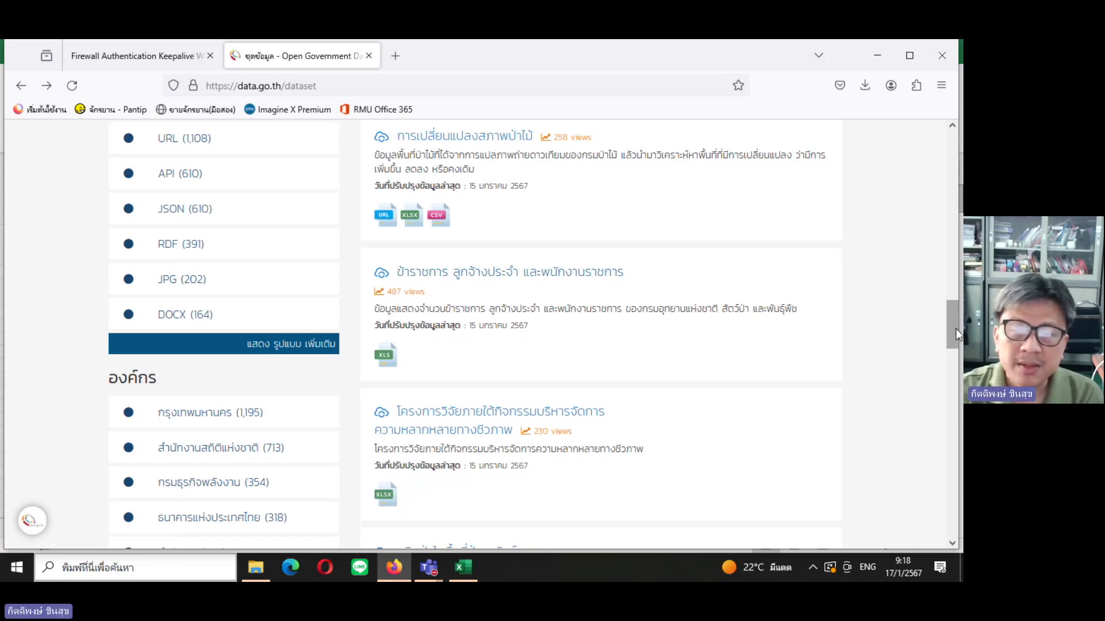
{"action": "left_click_drag", "start_coordinate": [953, 333], "coordinate": [950, 400]}
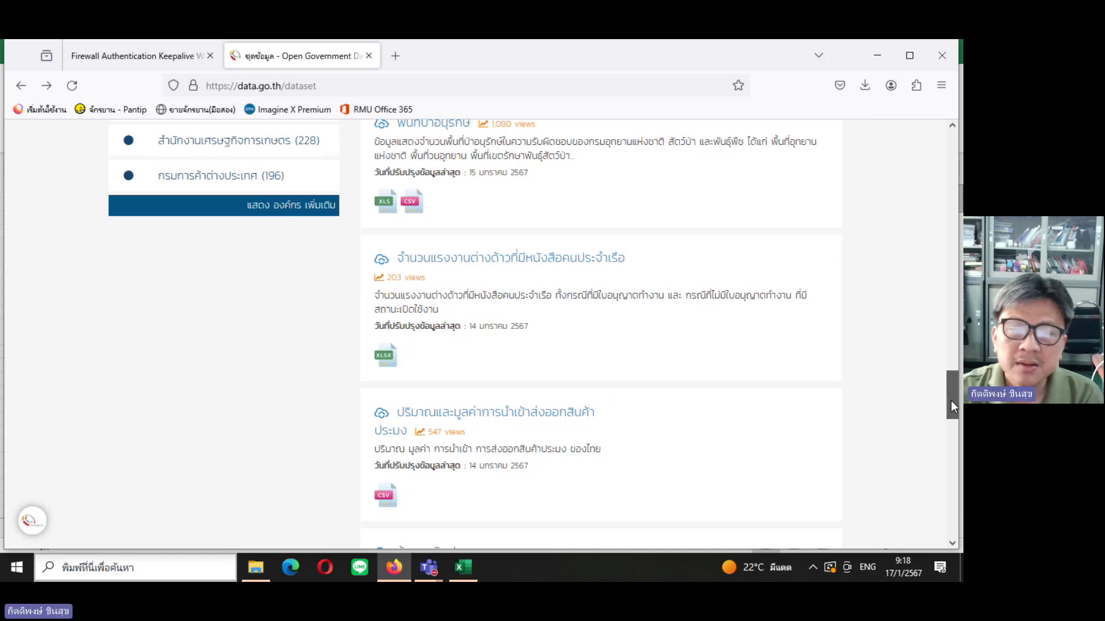
{"action": "left_click_drag", "start_coordinate": [951, 402], "coordinate": [950, 424]}
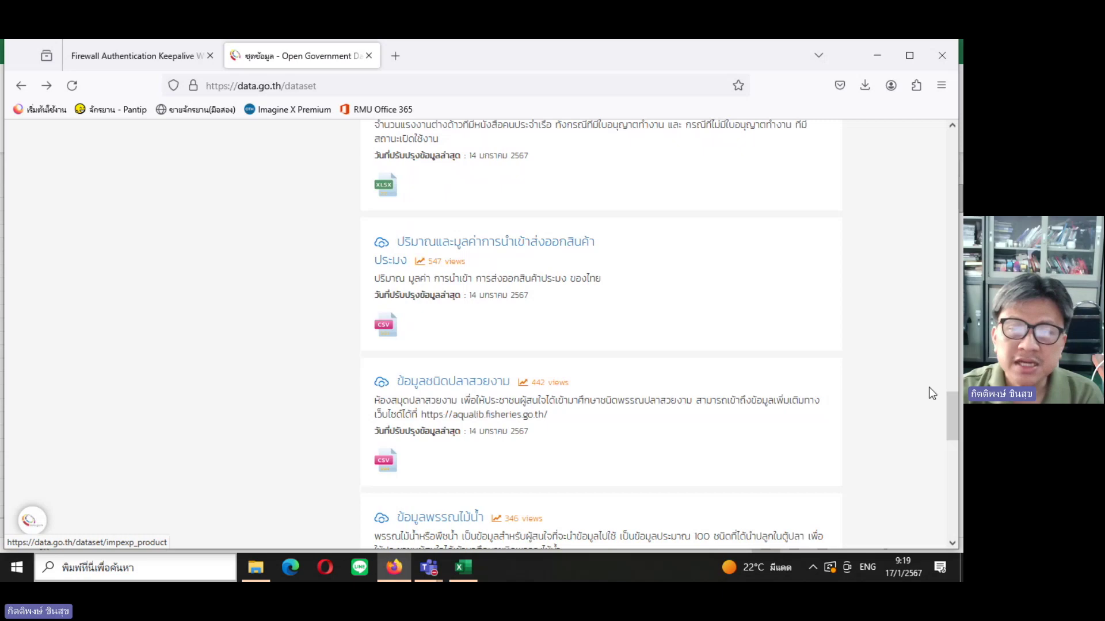
{"action": "left_click_drag", "start_coordinate": [952, 416], "coordinate": [948, 295]}
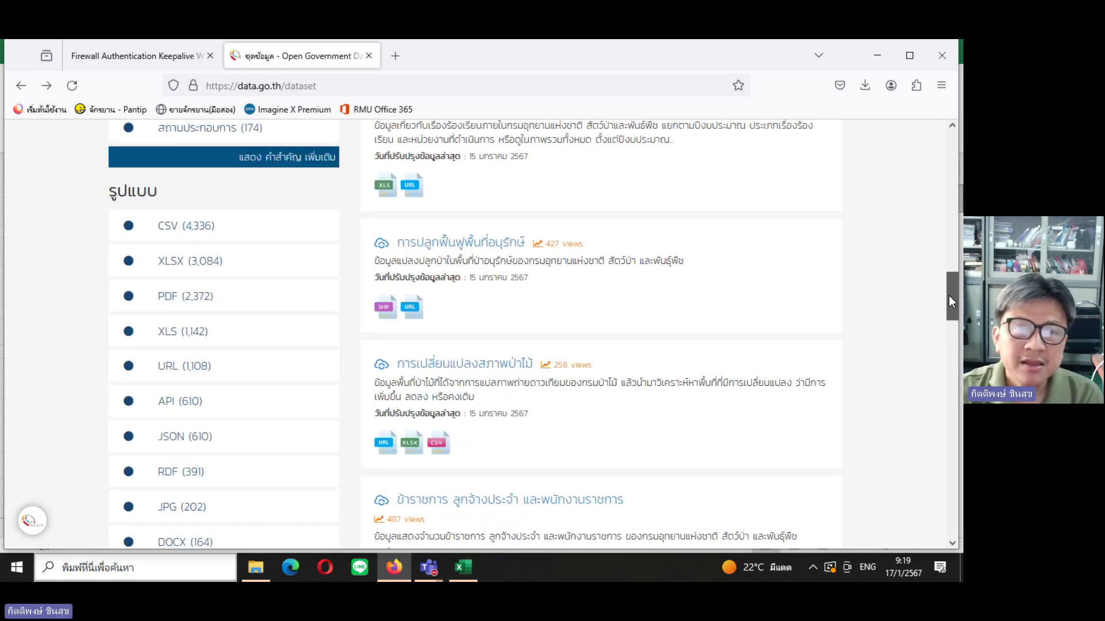
{"action": "left_click", "coordinate": [232, 457]}
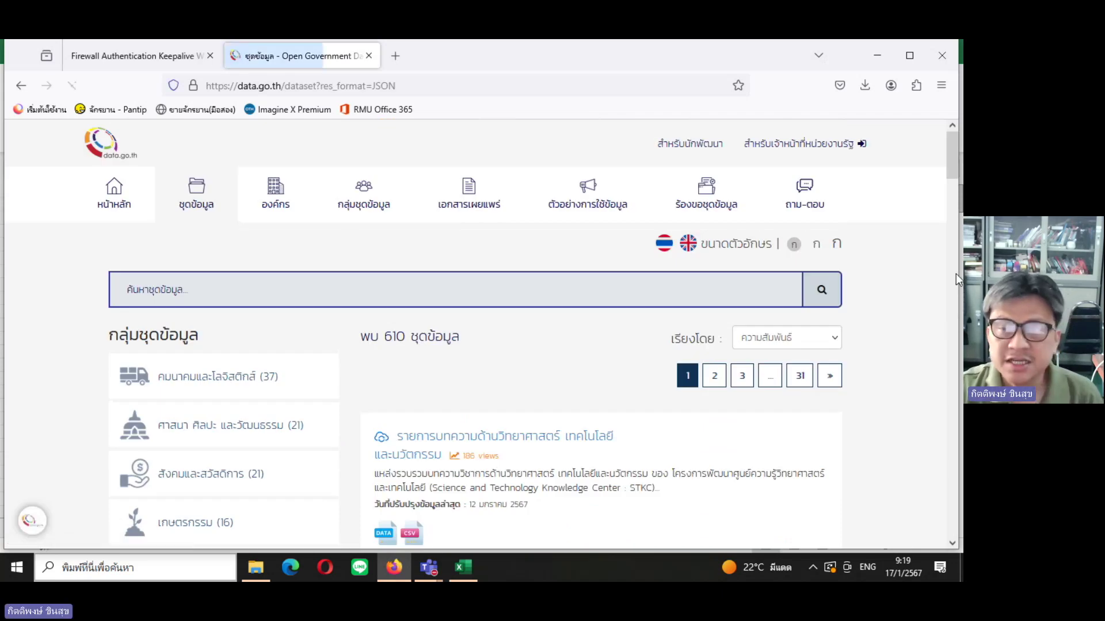
Scroll the JSON-filtered results down to the รายได้เฉลี่ยต่อเดือนของครัวเรือน dataset.
{"action": "left_click_drag", "start_coordinate": [954, 166], "coordinate": [952, 212]}
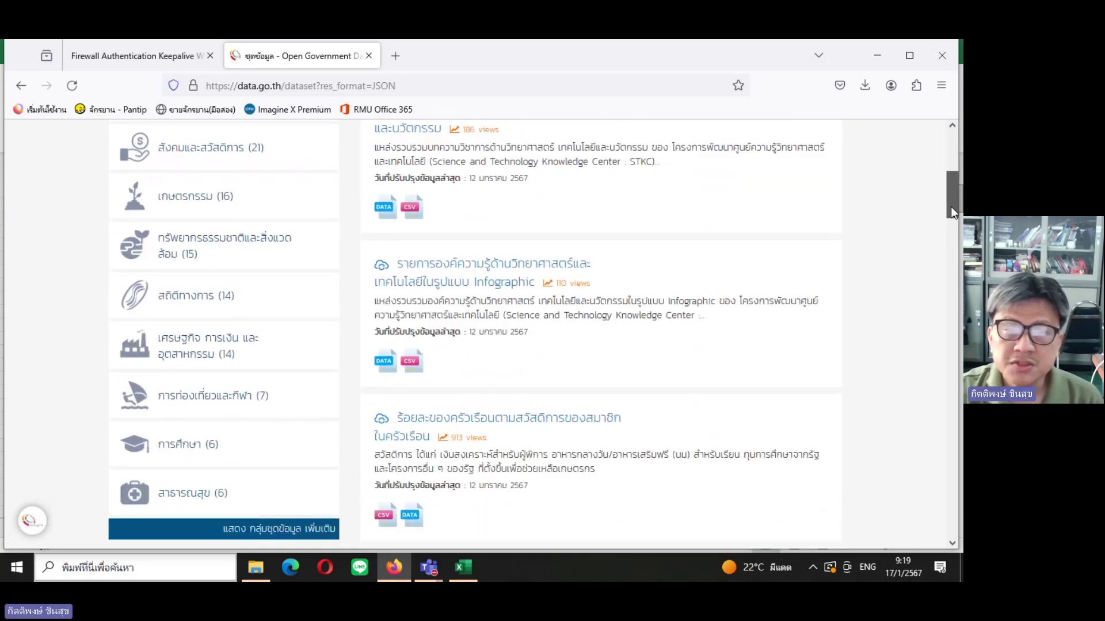
{"action": "left_click_drag", "start_coordinate": [951, 212], "coordinate": [949, 271]}
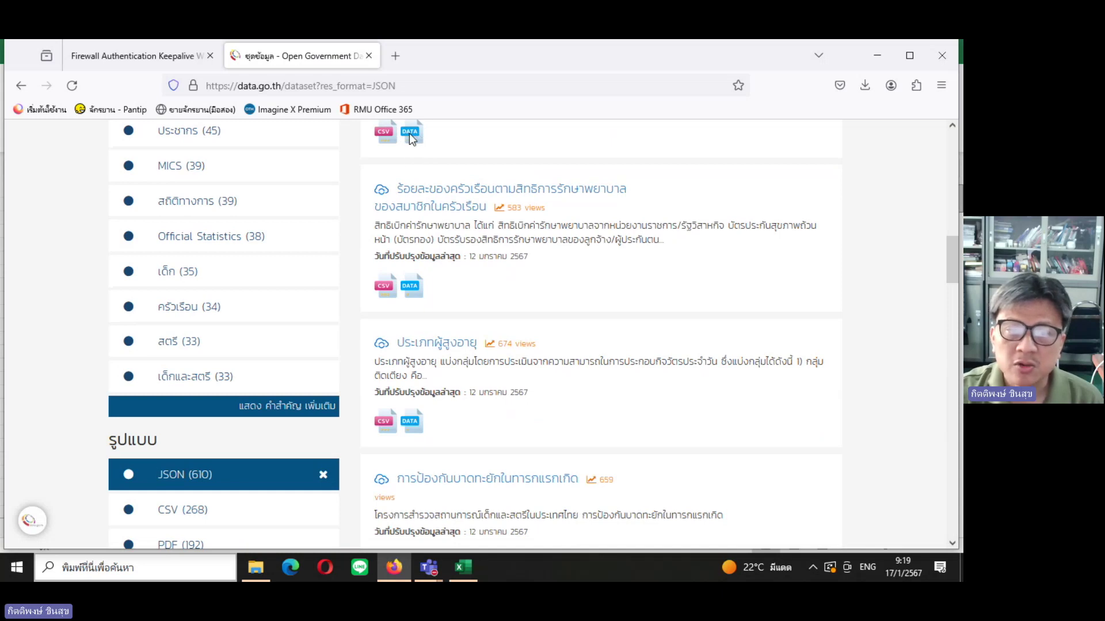
{"action": "left_click_drag", "start_coordinate": [948, 271], "coordinate": [957, 340]}
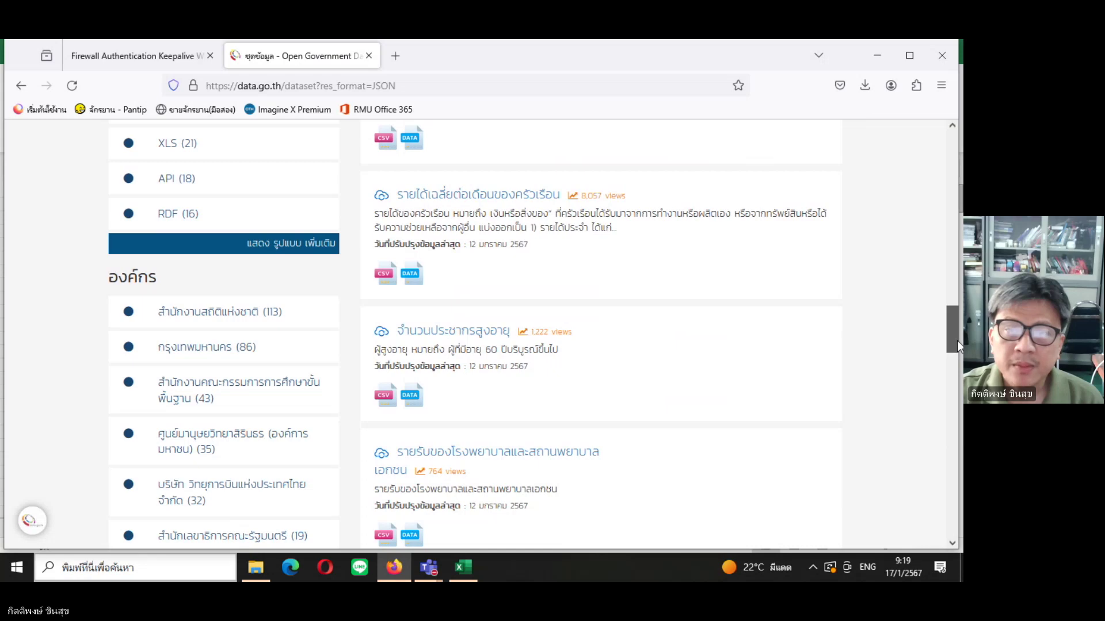
{"action": "left_click", "coordinate": [443, 196]}
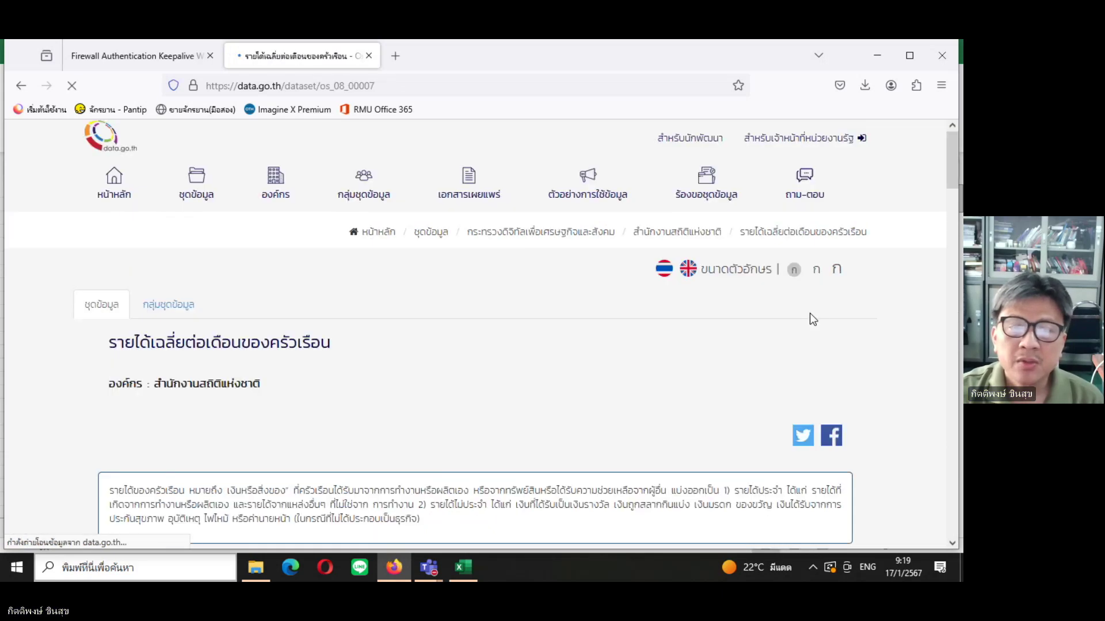
{"action": "left_click_drag", "start_coordinate": [949, 168], "coordinate": [947, 228]}
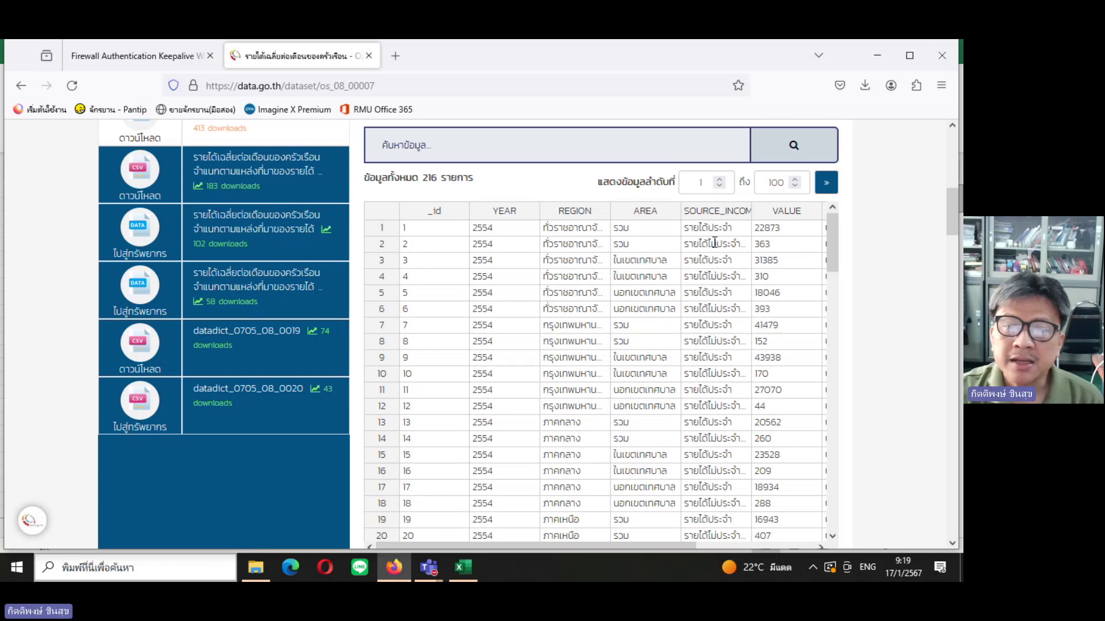
{"action": "left_click_drag", "start_coordinate": [677, 545], "coordinate": [813, 542]}
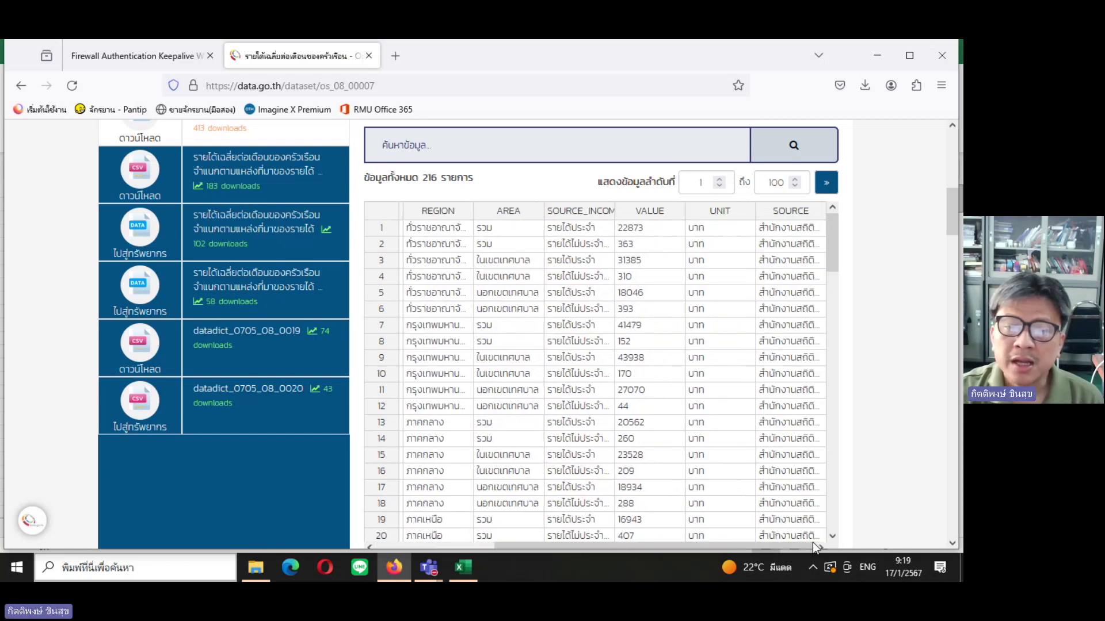
{"action": "mouse_move", "coordinate": [793, 543]}
{"action": "left_mouse_down"}
{"action": "mouse_move", "coordinate": [633, 536]}
{"action": "mouse_move", "coordinate": [840, 545]}
{"action": "left_mouse_up"}
{"action": "left_click_drag", "start_coordinate": [833, 268], "coordinate": [832, 465]}
{"action": "scroll", "coordinate": [833, 499], "scroll_direction": "down", "scroll_amount": 1}
{"action": "scroll", "coordinate": [833, 506], "scroll_direction": "down", "scroll_amount": 1}
{"action": "scroll", "coordinate": [834, 505], "scroll_direction": "down", "scroll_amount": 1}
{"action": "scroll", "coordinate": [811, 323], "scroll_direction": "up", "scroll_amount": 10}
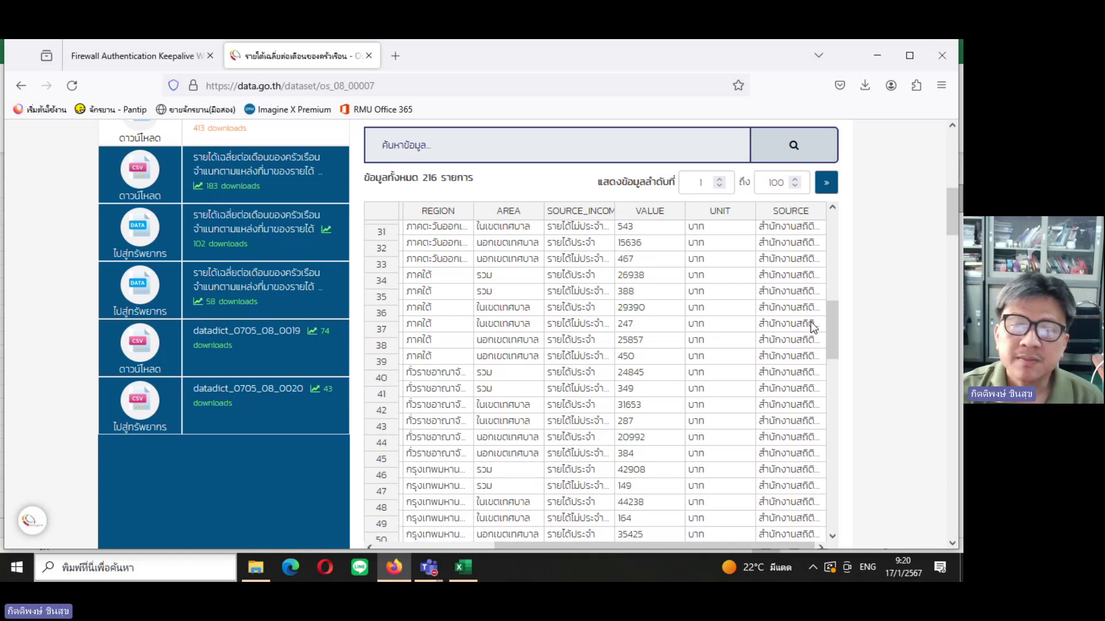
{"action": "scroll", "coordinate": [811, 322], "scroll_direction": "up", "scroll_amount": 15}
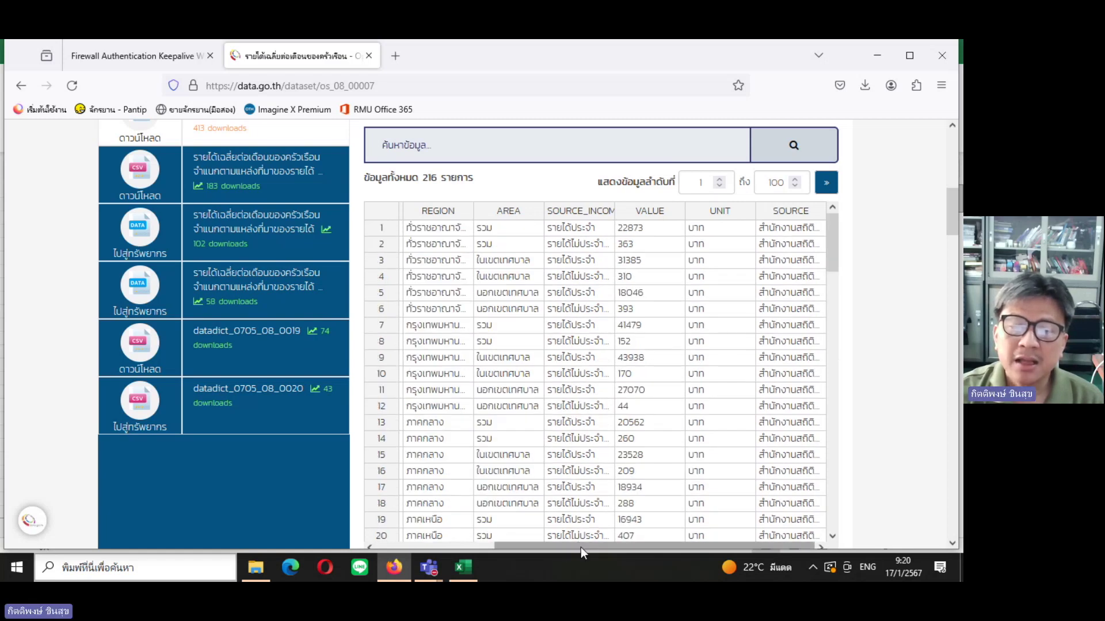
{"action": "left_click_drag", "start_coordinate": [581, 547], "coordinate": [409, 541]}
{"action": "left_click_drag", "start_coordinate": [835, 254], "coordinate": [826, 554]}
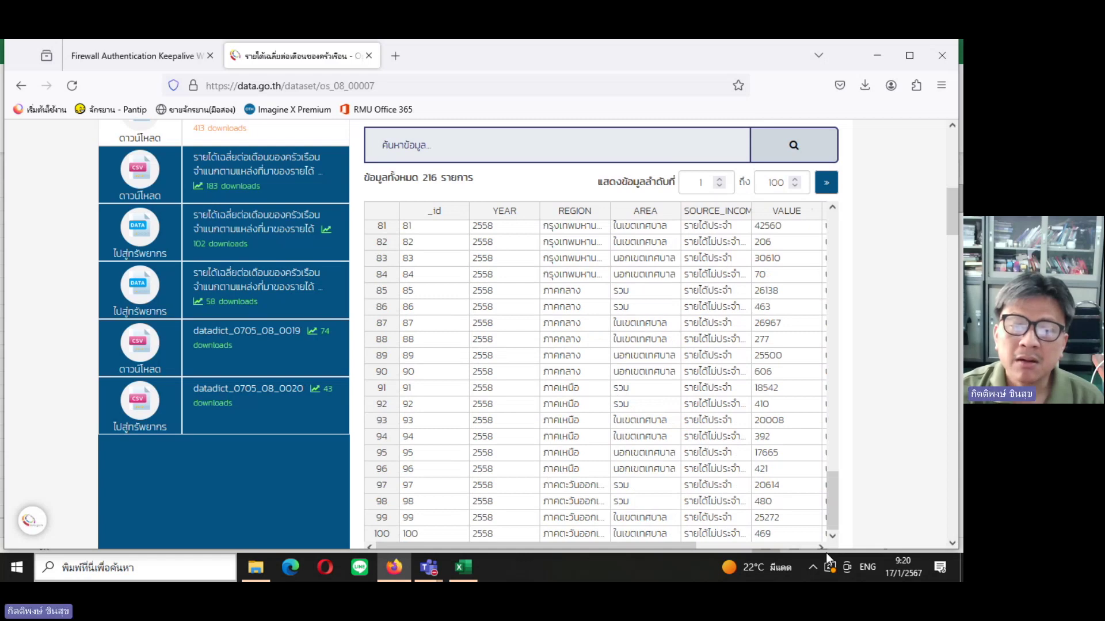
{"action": "left_click_drag", "start_coordinate": [826, 554], "coordinate": [821, 218]}
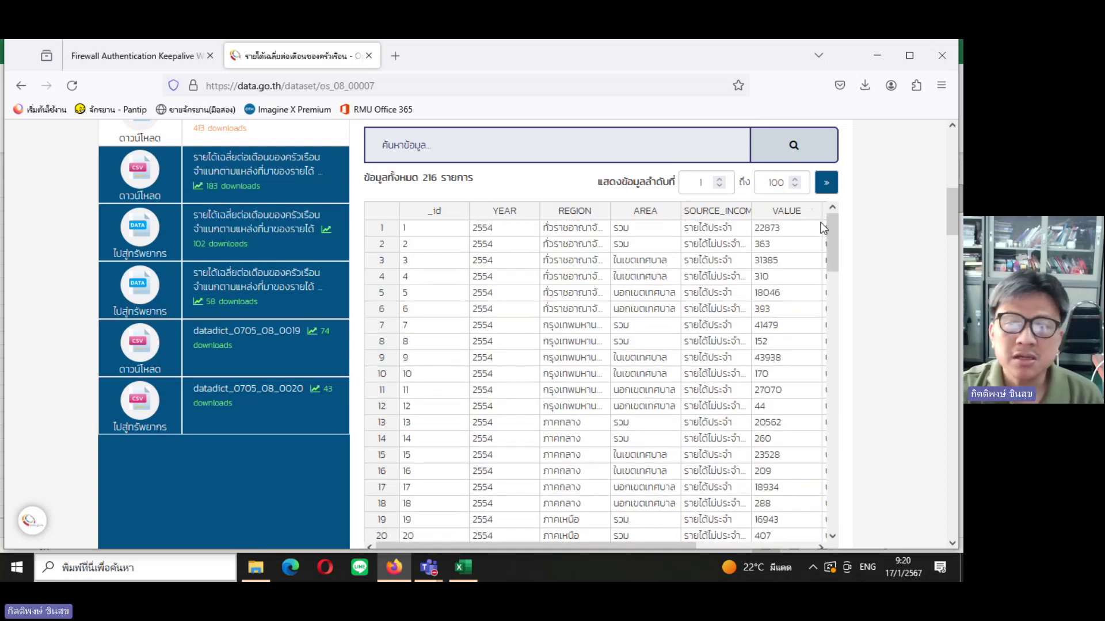
{"action": "left_click", "coordinate": [33, 88]}
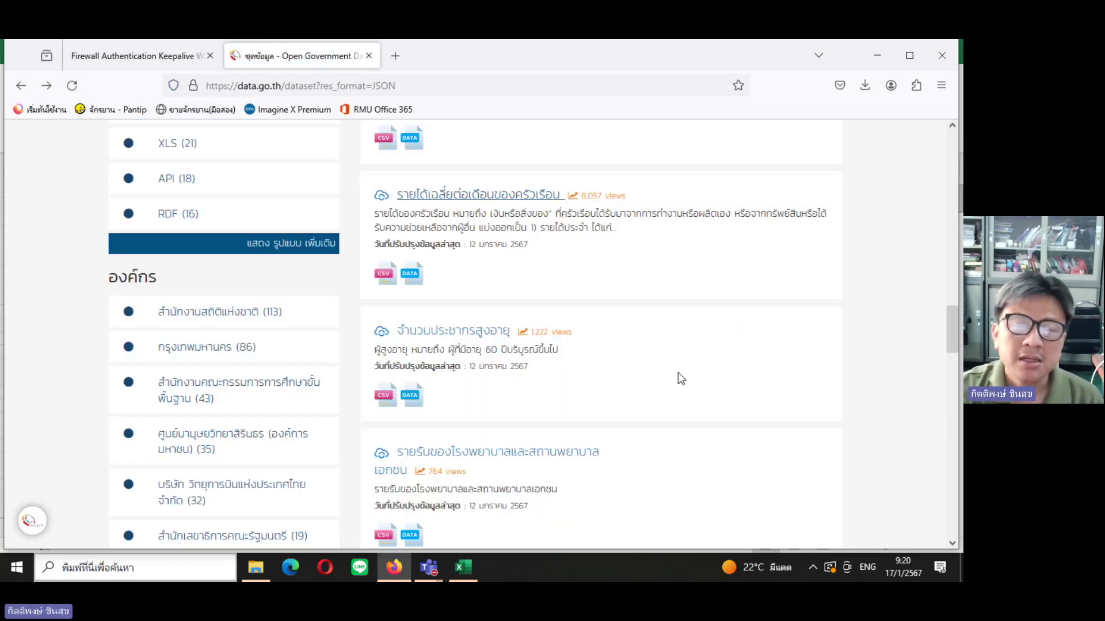
Scroll further to the จำนวนครัวเรือนที่มีหนี้สิน and การดูแลแม่ระหว่างตั้งครรภ์ entries.
{"action": "left_click_drag", "start_coordinate": [956, 332], "coordinate": [951, 426]}
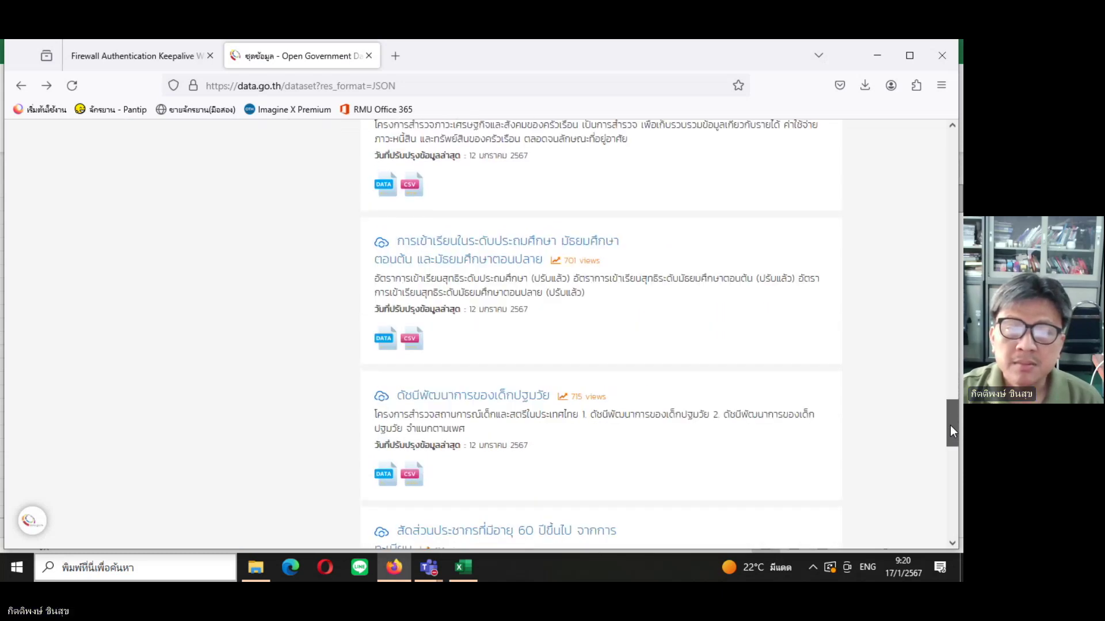
{"action": "left_click_drag", "start_coordinate": [951, 434], "coordinate": [952, 489]}
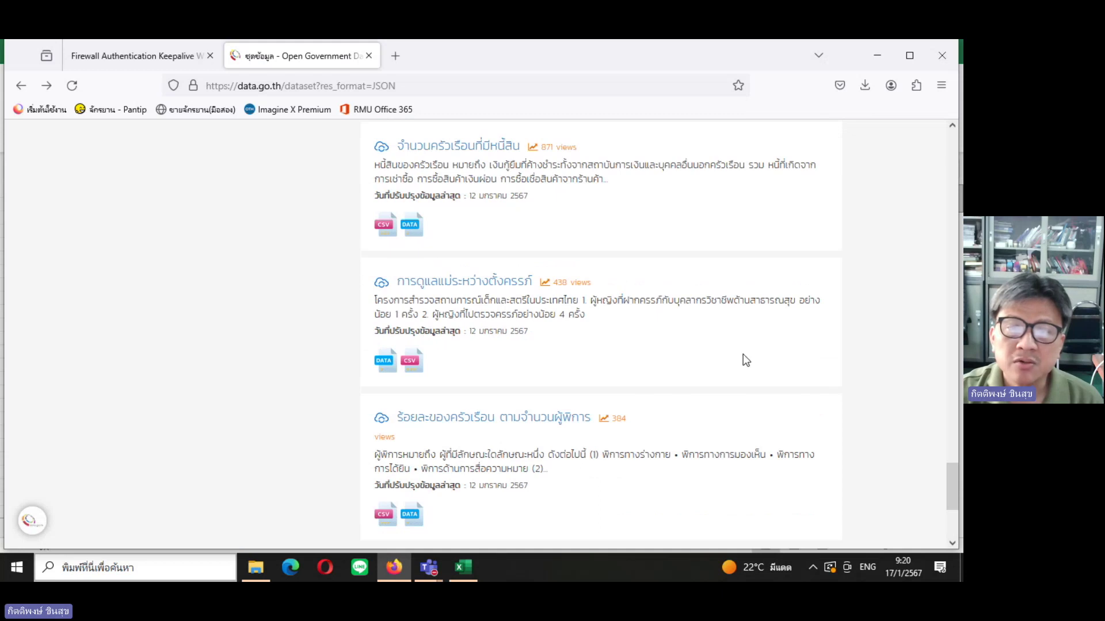
Open the จำนวนครัวเรือนที่มีหนี้สิน dataset and look over its data table.
{"action": "left_click", "coordinate": [445, 147]}
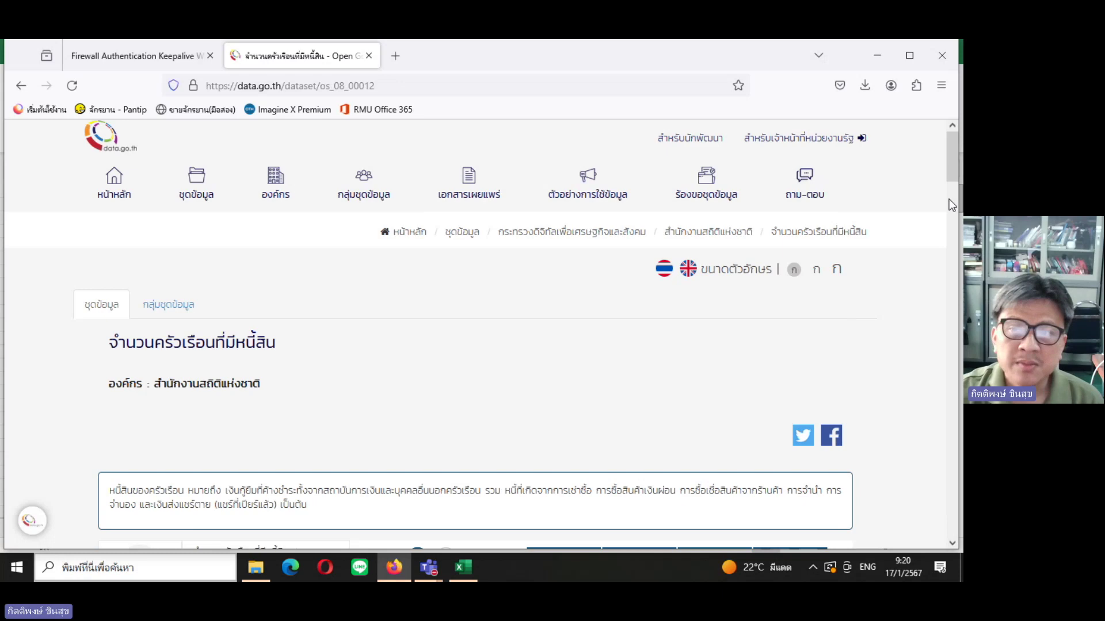
{"action": "left_click_drag", "start_coordinate": [952, 167], "coordinate": [946, 232]}
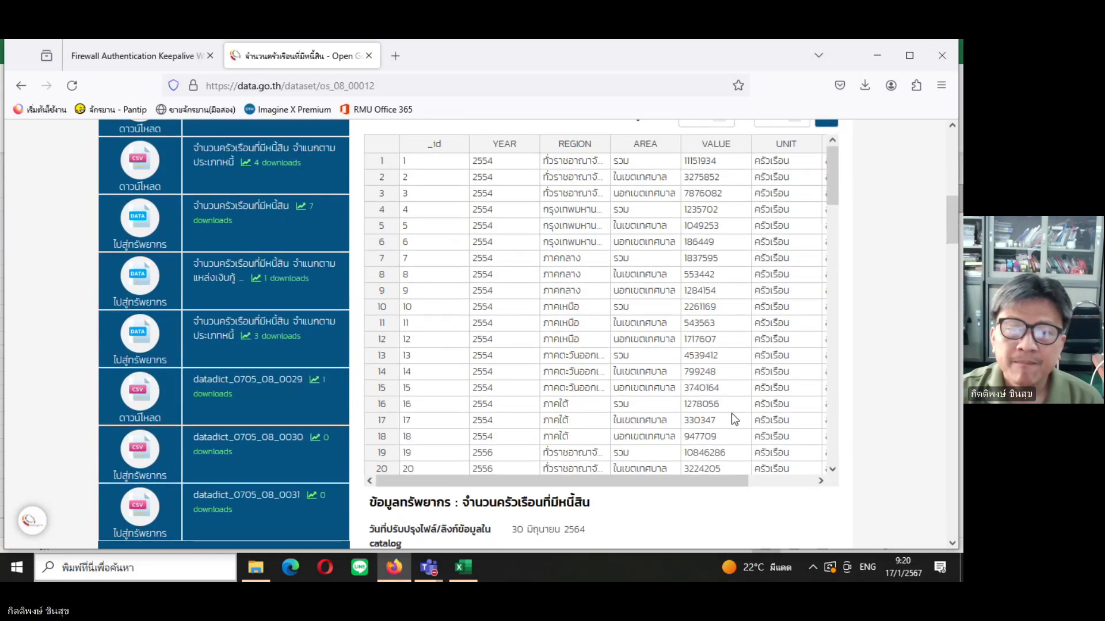
{"action": "mouse_move", "coordinate": [712, 484]}
{"action": "left_mouse_down"}
{"action": "mouse_move", "coordinate": [768, 481]}
{"action": "mouse_move", "coordinate": [713, 485]}
{"action": "left_mouse_up"}
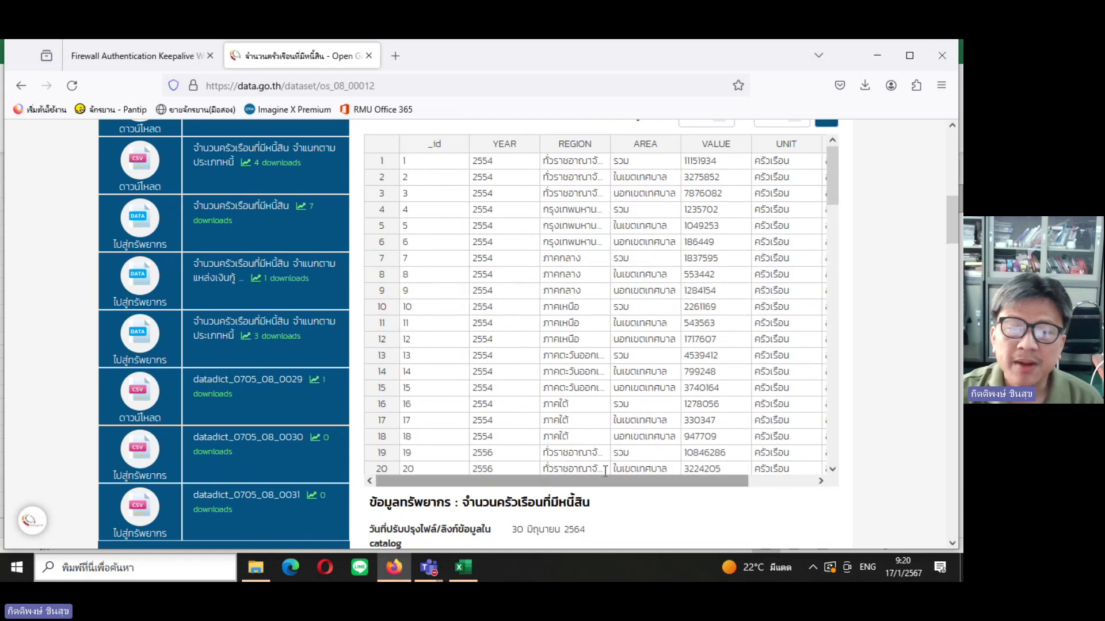
{"action": "left_click_drag", "start_coordinate": [954, 228], "coordinate": [934, 120]}
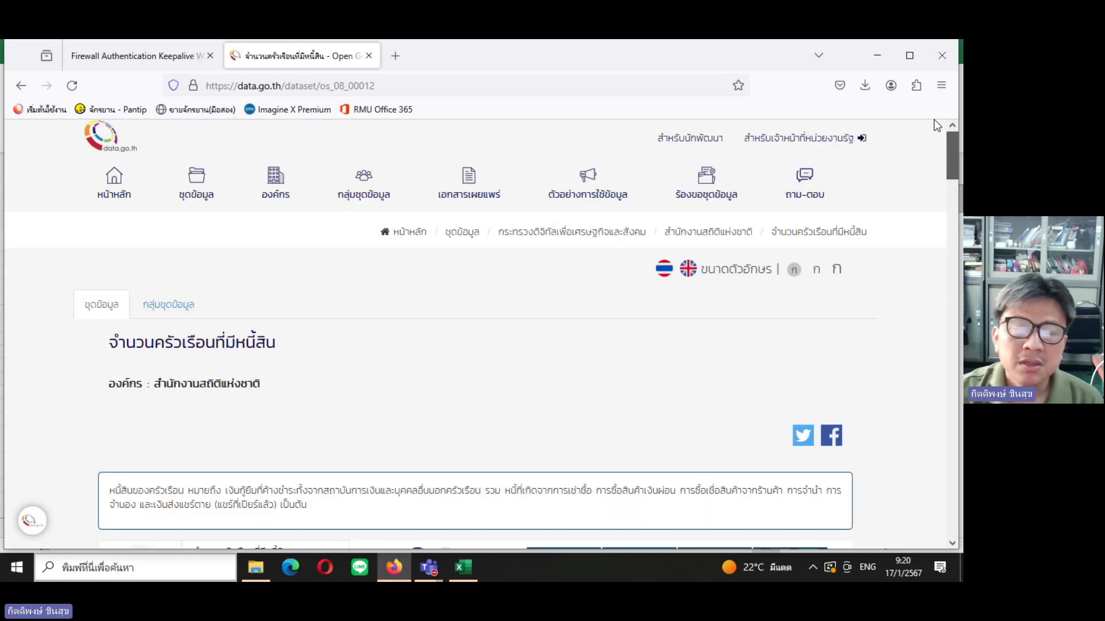
Return to the JSON results list and go to page 2.
{"action": "left_click", "coordinate": [21, 85]}
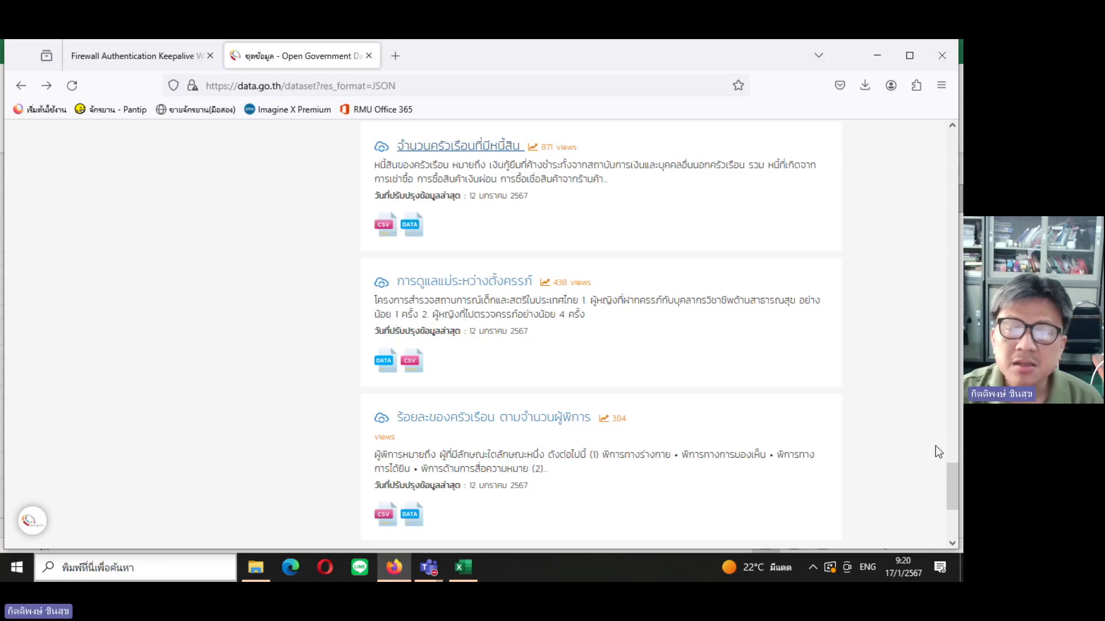
{"action": "scroll", "coordinate": [950, 488], "scroll_direction": "down", "scroll_amount": 3}
{"action": "left_click_drag", "start_coordinate": [950, 495], "coordinate": [954, 527]}
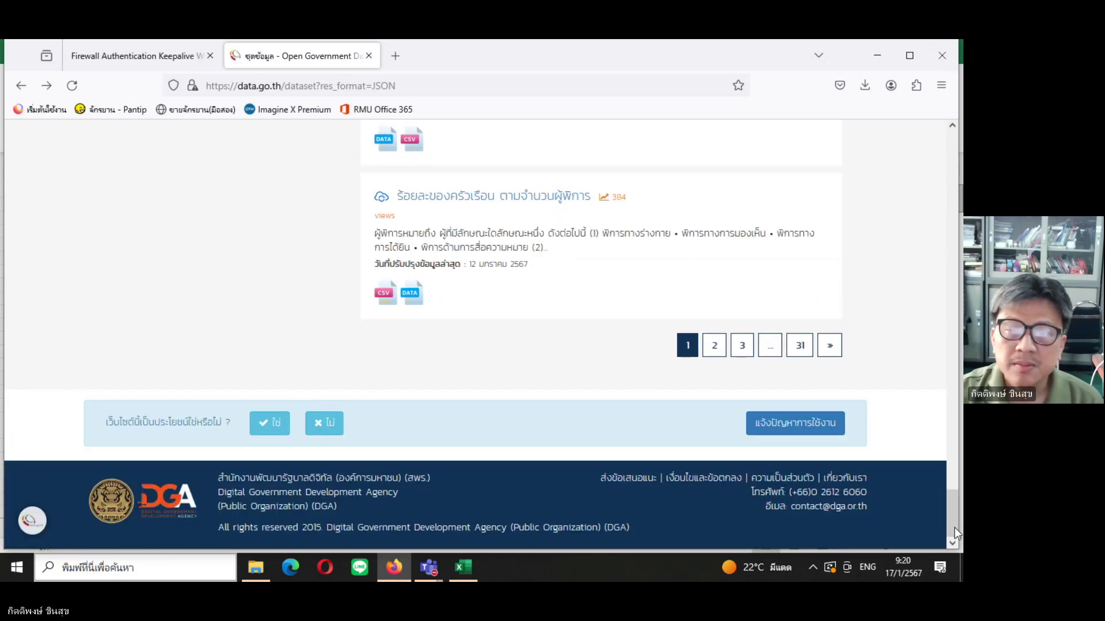
{"action": "left_click", "coordinate": [719, 348]}
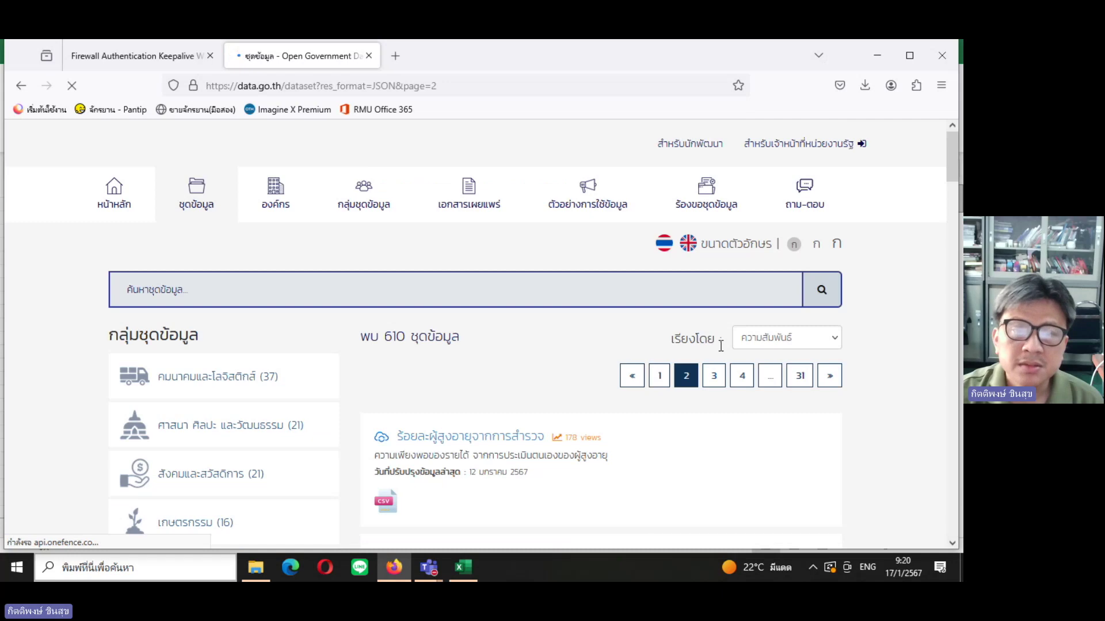
{"action": "left_click_drag", "start_coordinate": [947, 173], "coordinate": [947, 274]}
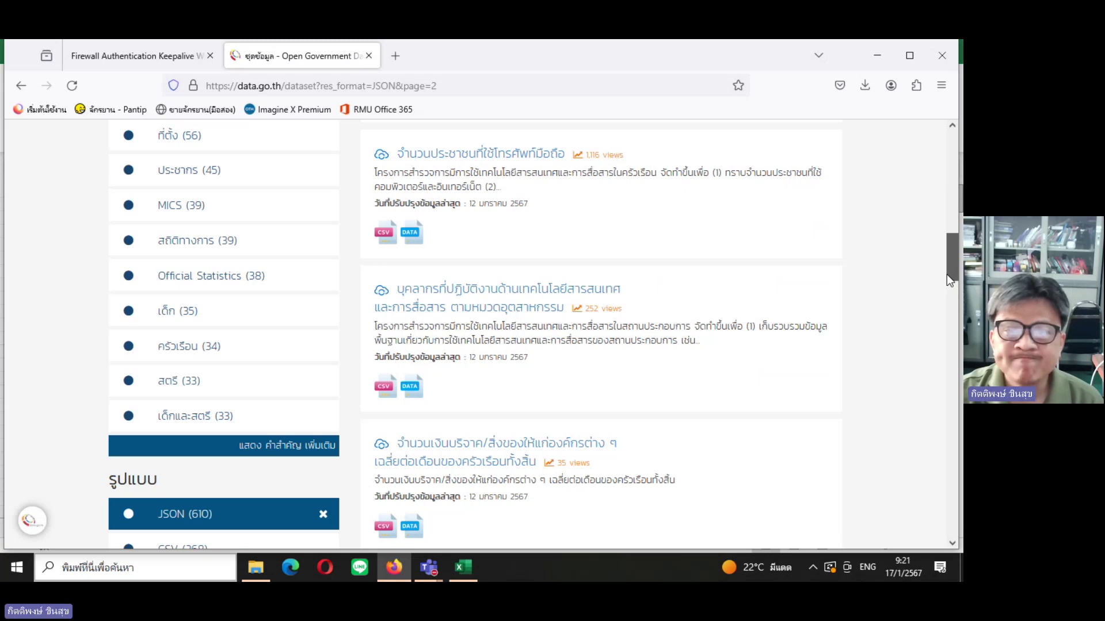
{"action": "scroll", "coordinate": [674, 188], "scroll_direction": "down", "scroll_amount": 1}
{"action": "left_click", "coordinate": [540, 154]}
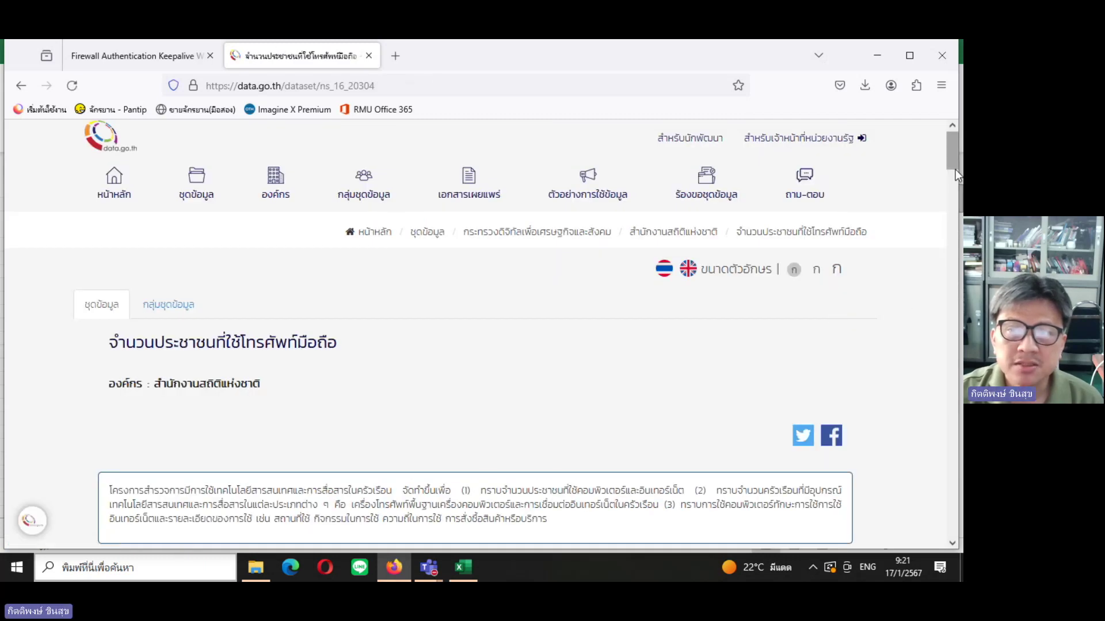
{"action": "left_click_drag", "start_coordinate": [954, 164], "coordinate": [951, 217]}
{"action": "left_click_drag", "start_coordinate": [835, 163], "coordinate": [849, 455]}
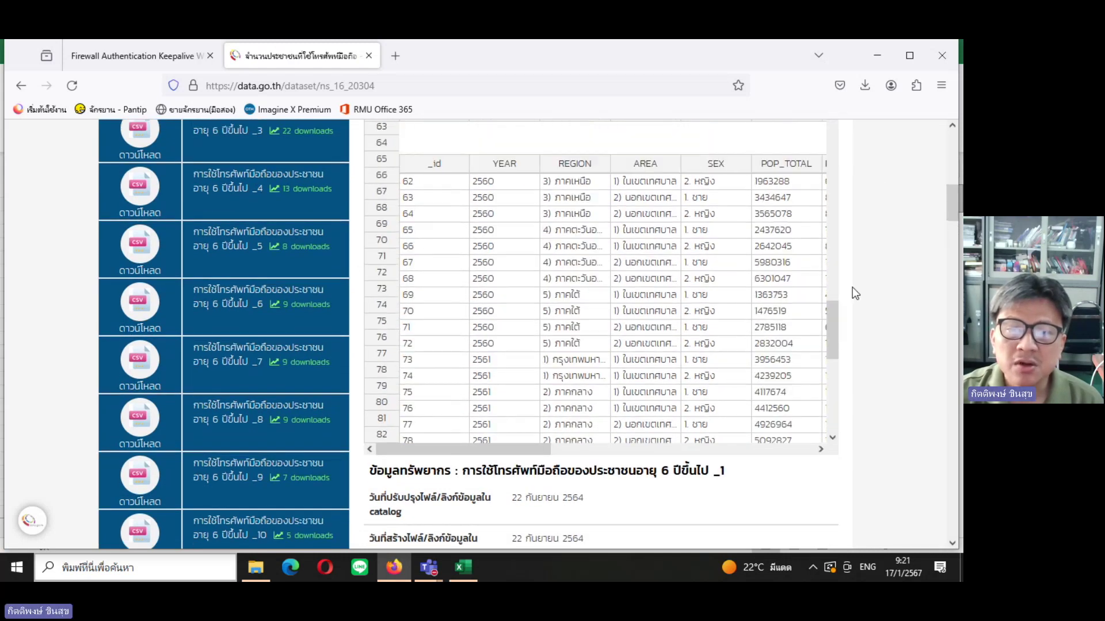
{"action": "left_click_drag", "start_coordinate": [849, 455], "coordinate": [846, 112]}
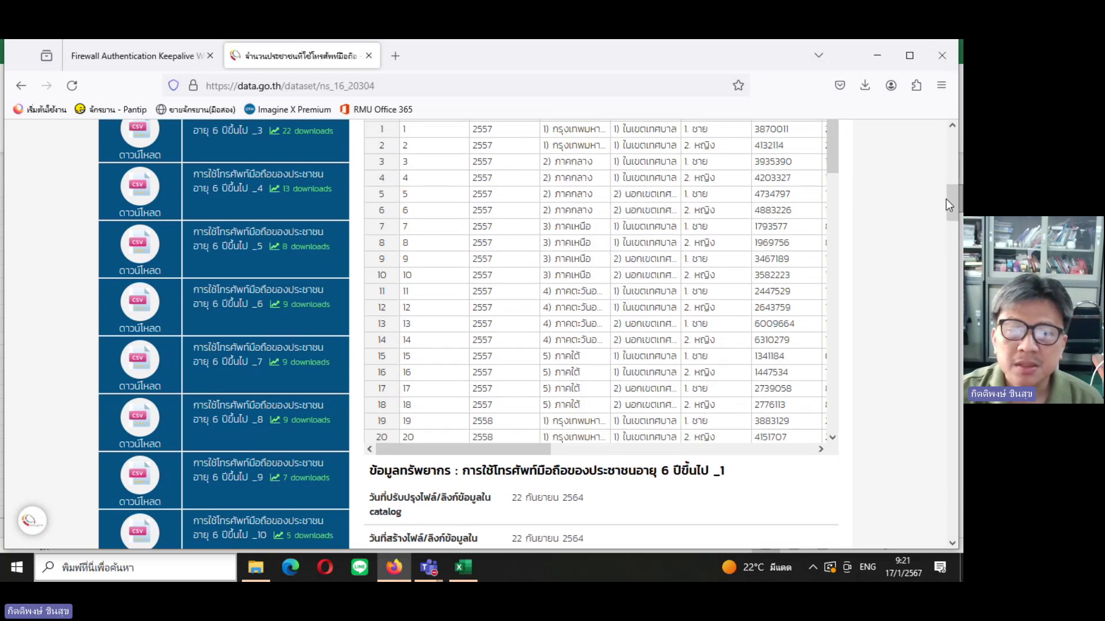
{"action": "left_click_drag", "start_coordinate": [952, 199], "coordinate": [952, 113]}
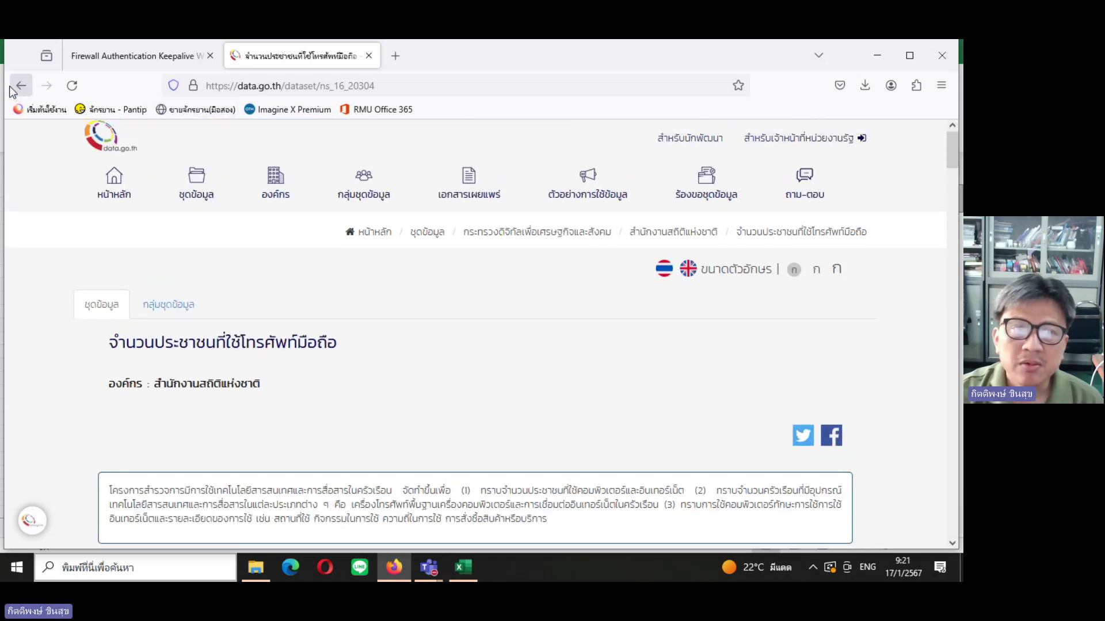
{"action": "left_click", "coordinate": [20, 85]}
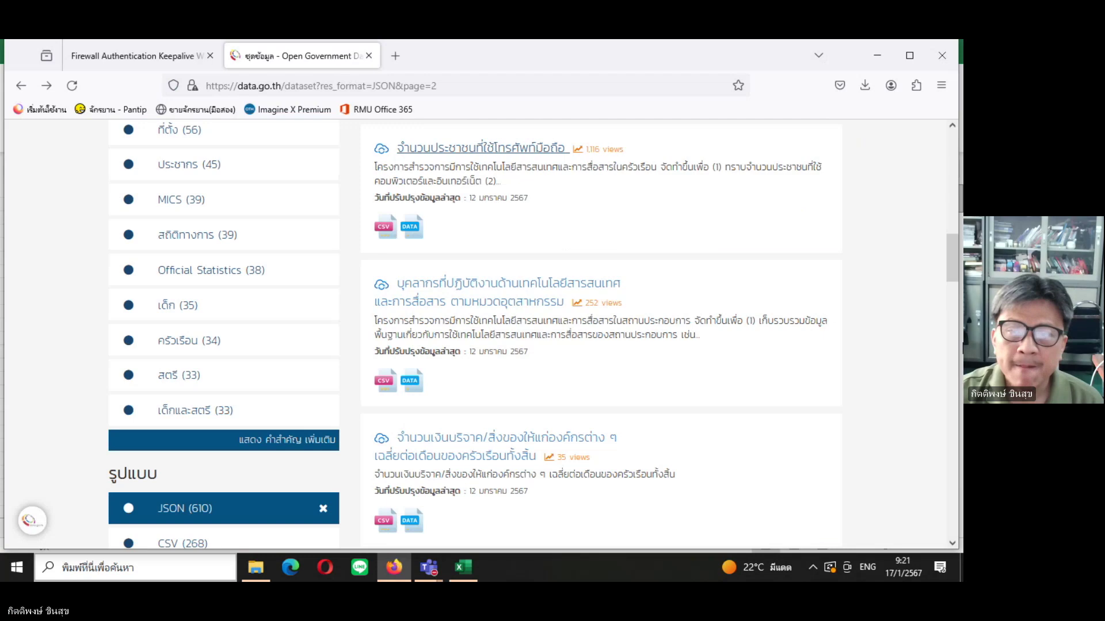
{"action": "mouse_move", "coordinate": [954, 273]}
{"action": "left_mouse_down"}
{"action": "mouse_move", "coordinate": [953, 440]}
{"action": "mouse_move", "coordinate": [953, 420]}
{"action": "left_mouse_up"}
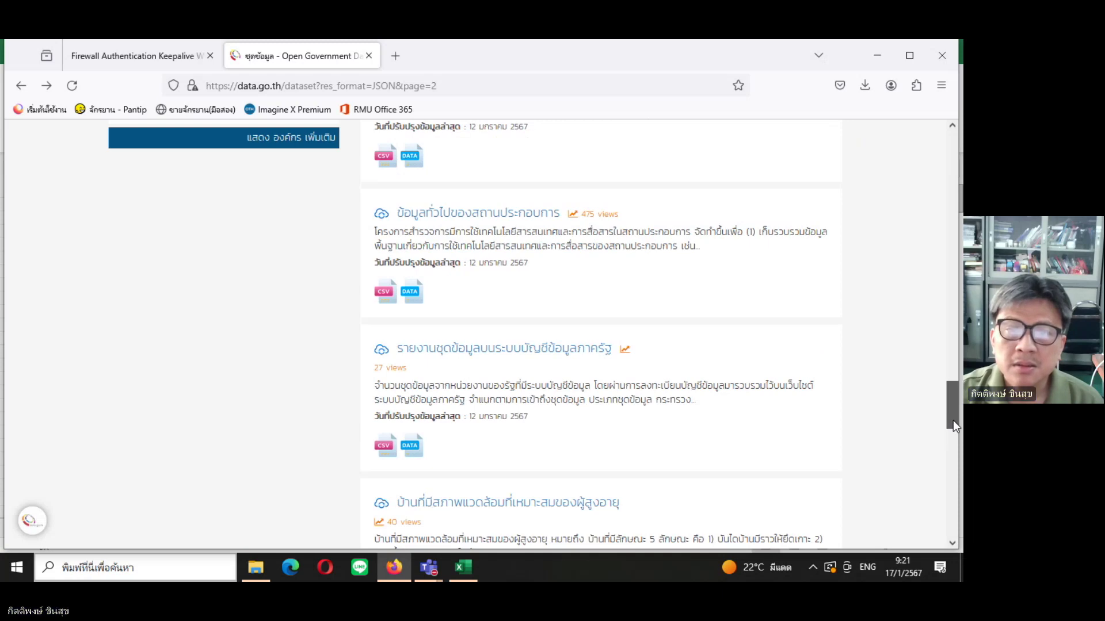
Open the ข้อมูลทั่วไปของสถานประกอบการ dataset and scroll through its data preview table.
{"action": "left_click", "coordinate": [525, 219]}
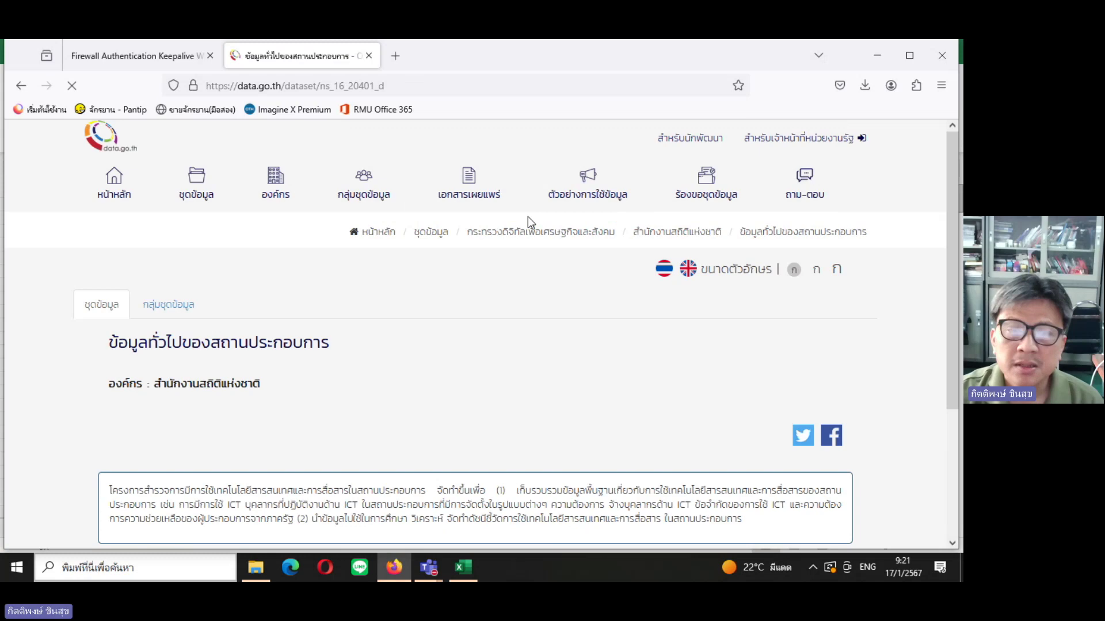
{"action": "mouse_move", "coordinate": [948, 171]}
{"action": "left_mouse_down"}
{"action": "mouse_move", "coordinate": [950, 243]}
{"action": "mouse_move", "coordinate": [951, 223]}
{"action": "left_mouse_up"}
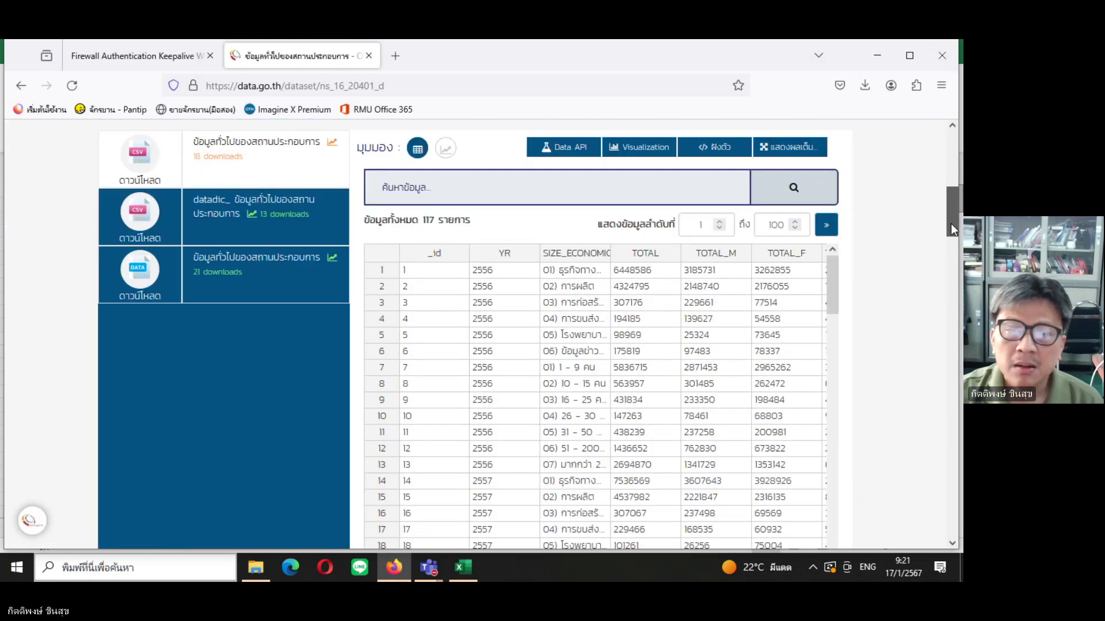
{"action": "left_click_drag", "start_coordinate": [951, 223], "coordinate": [951, 228]}
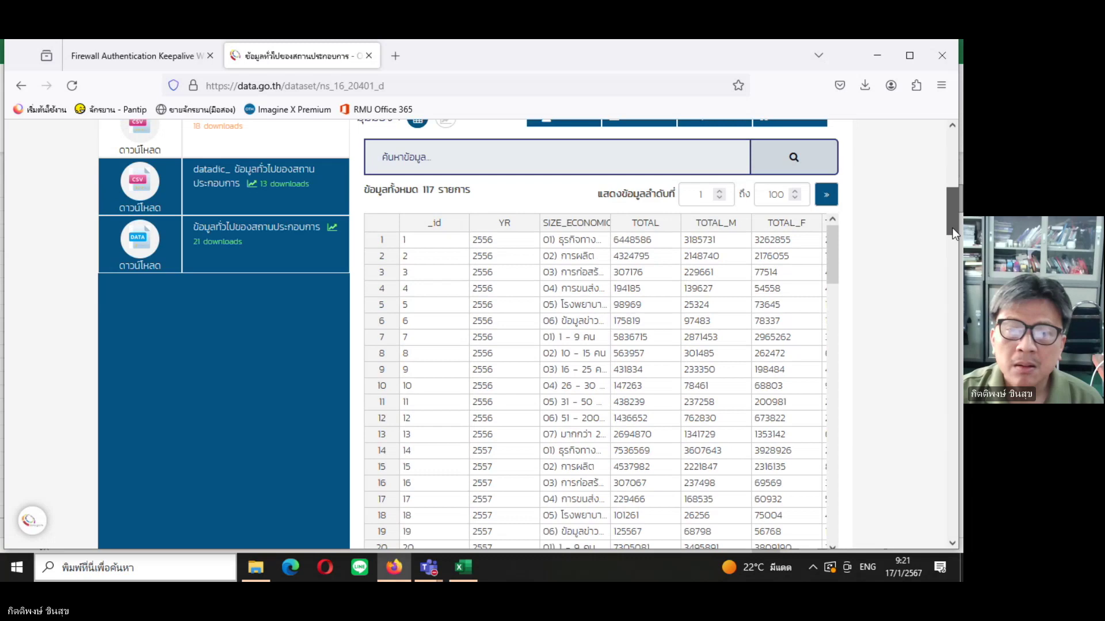
{"action": "left_click_drag", "start_coordinate": [952, 228], "coordinate": [947, 247]}
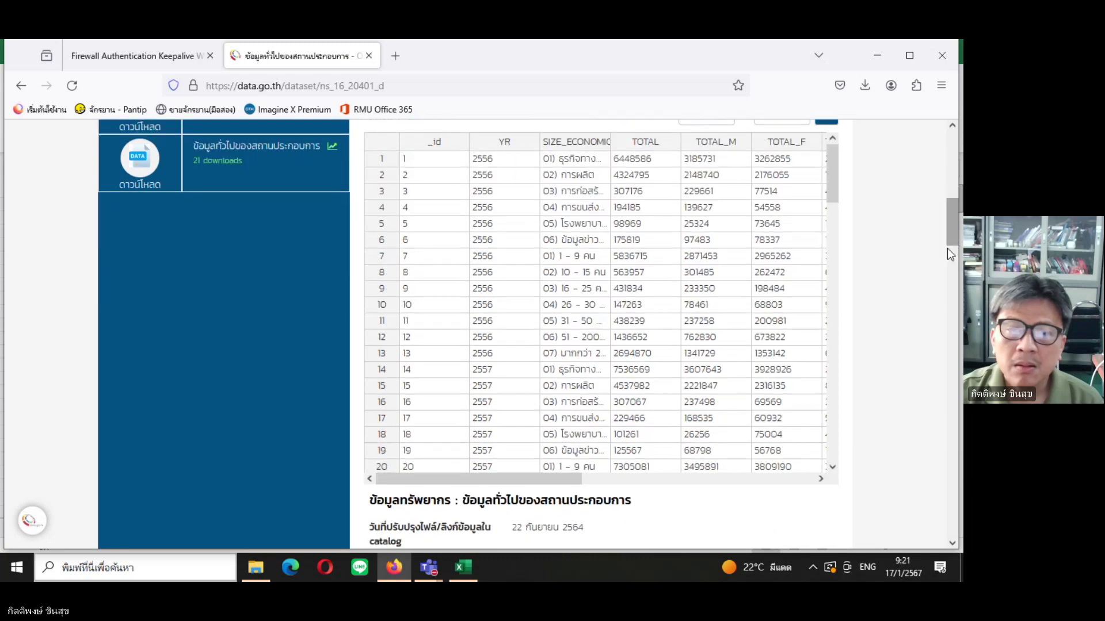
{"action": "mouse_move", "coordinate": [831, 198]}
{"action": "left_mouse_down"}
{"action": "mouse_move", "coordinate": [828, 466]}
{"action": "mouse_move", "coordinate": [832, 172]}
{"action": "left_mouse_up"}
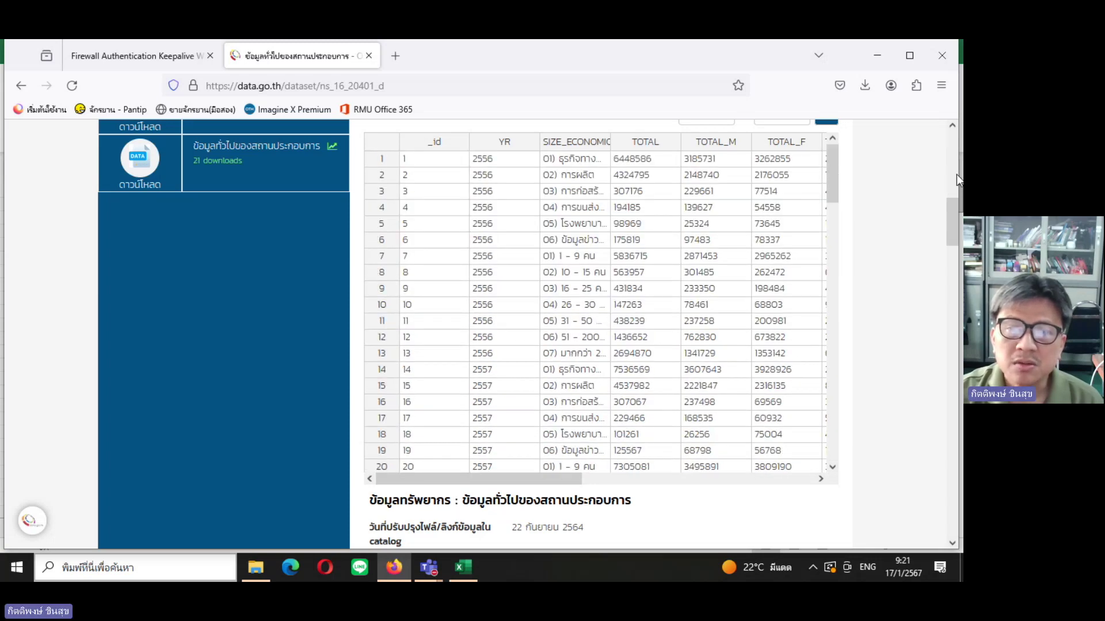
{"action": "left_click_drag", "start_coordinate": [950, 217], "coordinate": [954, 125]}
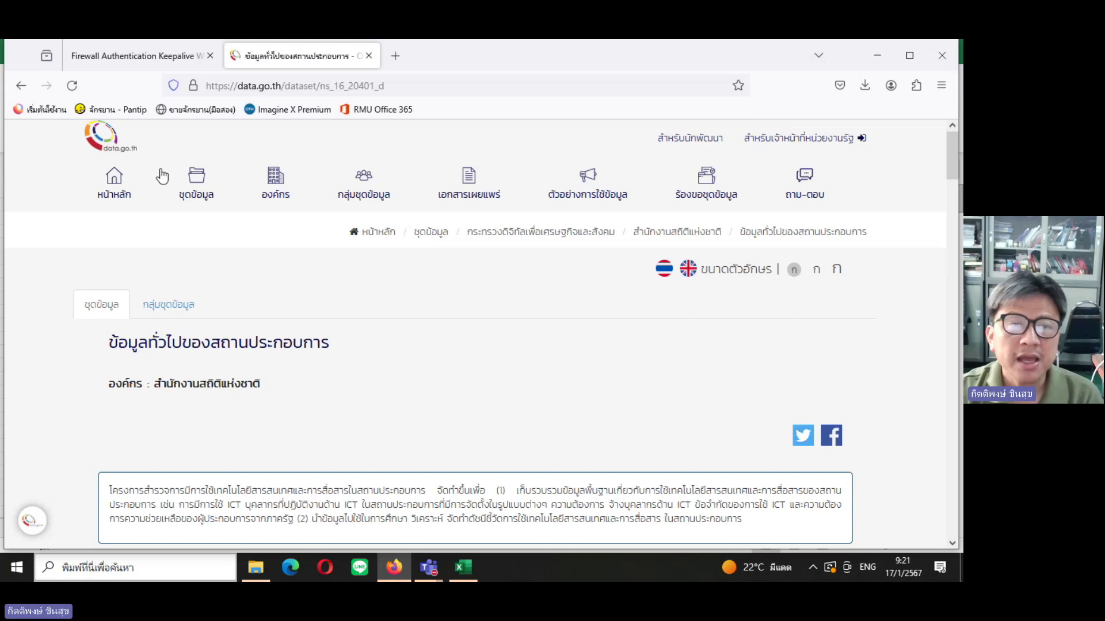
Go back to page 2 of the JSON list and scroll to the pagination bar.
{"action": "left_click", "coordinate": [20, 85]}
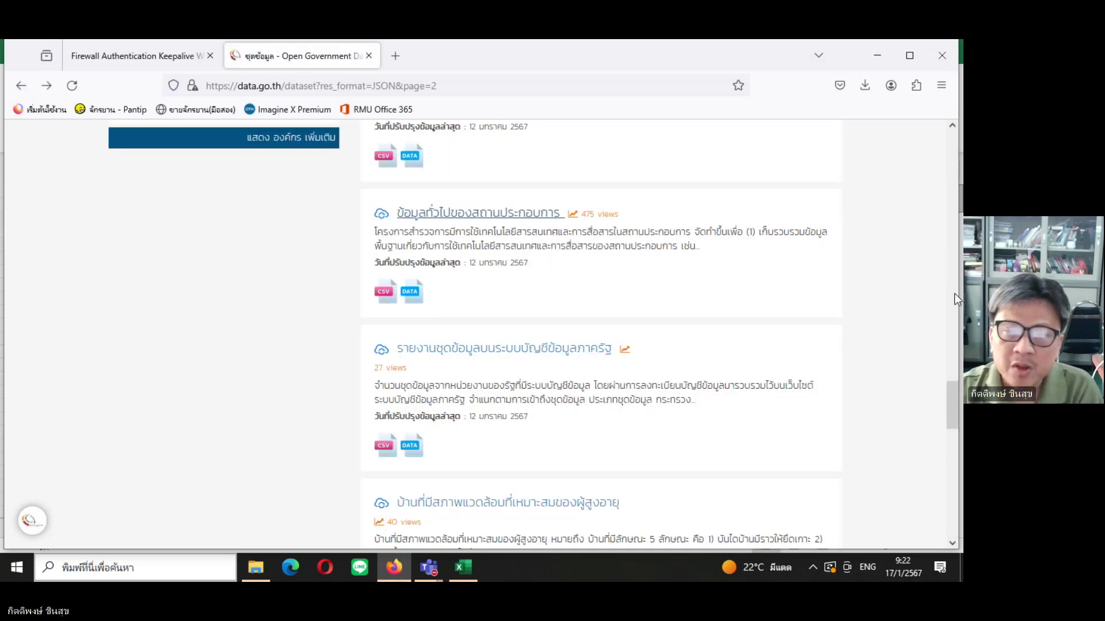
{"action": "left_click_drag", "start_coordinate": [951, 405], "coordinate": [956, 476]}
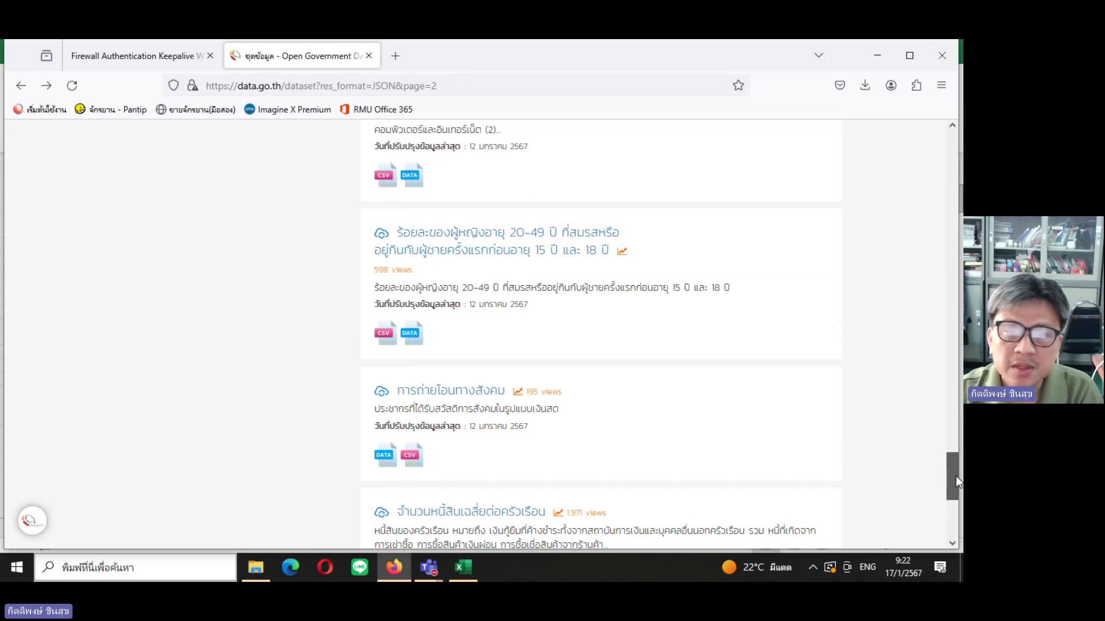
{"action": "left_click_drag", "start_coordinate": [955, 476], "coordinate": [938, 499]}
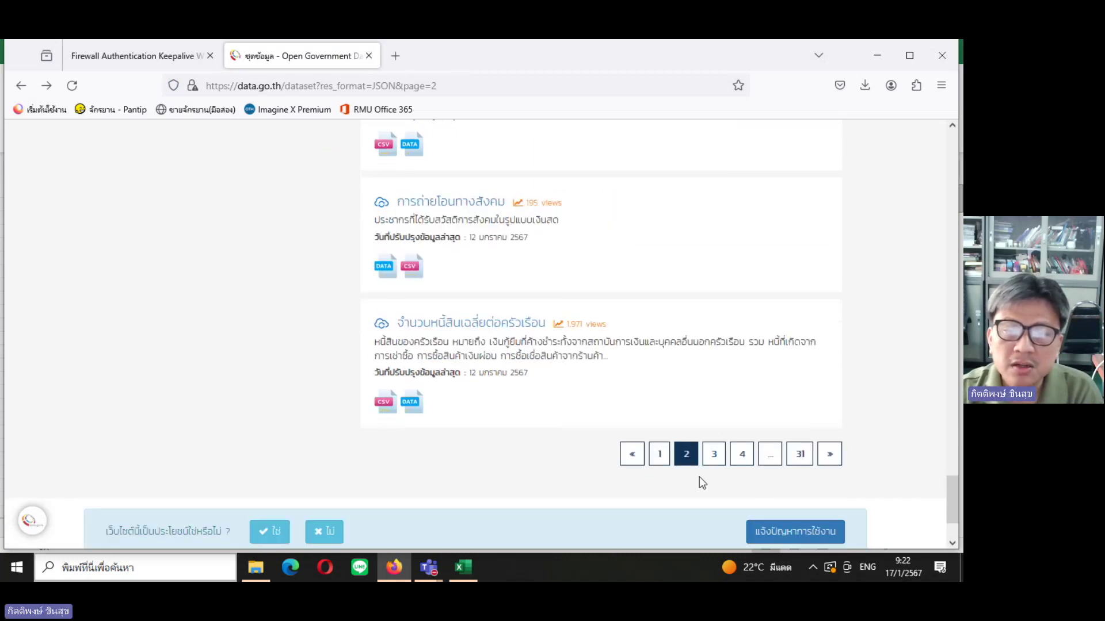
Go to page 3 of the JSON dataset list and scroll through it.
{"action": "left_click", "coordinate": [714, 455]}
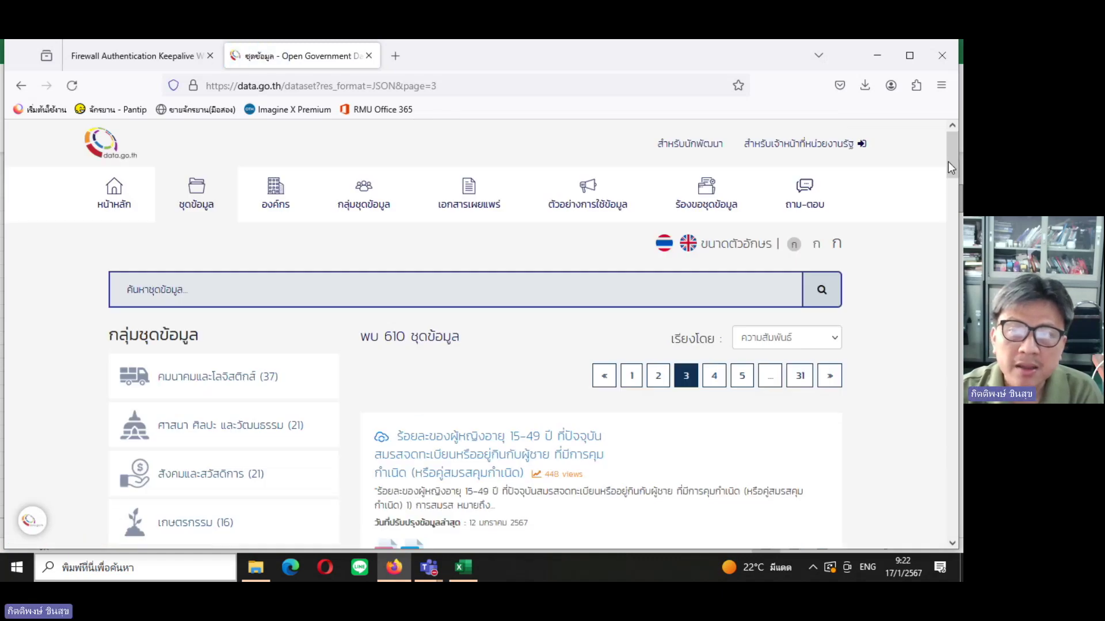
{"action": "mouse_move", "coordinate": [951, 167]}
{"action": "left_mouse_down"}
{"action": "mouse_move", "coordinate": [943, 372]}
{"action": "mouse_move", "coordinate": [952, 438]}
{"action": "mouse_move", "coordinate": [947, 388]}
{"action": "mouse_move", "coordinate": [949, 411]}
{"action": "left_mouse_up"}
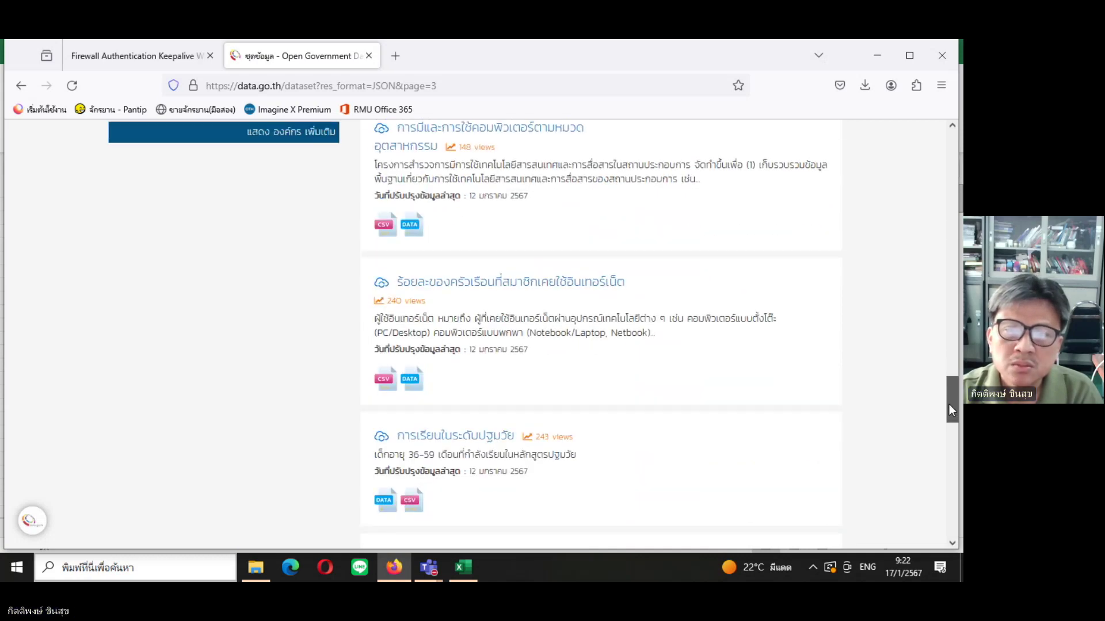
{"action": "left_click_drag", "start_coordinate": [948, 404], "coordinate": [961, 514]}
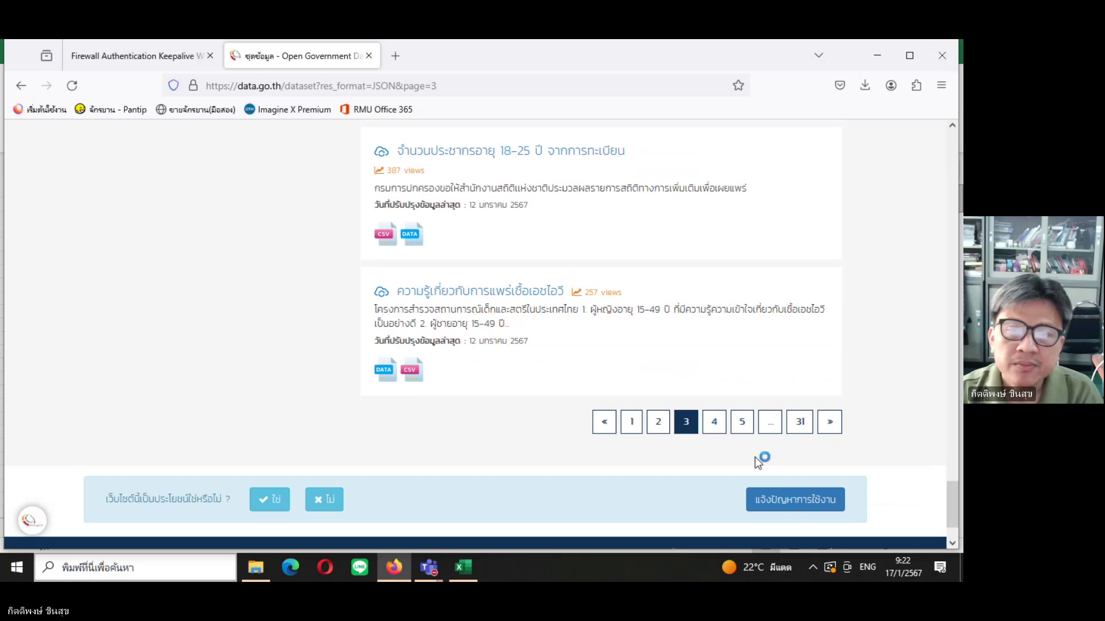
Go to page 4 and browse its datasets down to the household energy-expense entry.
{"action": "left_click", "coordinate": [713, 427]}
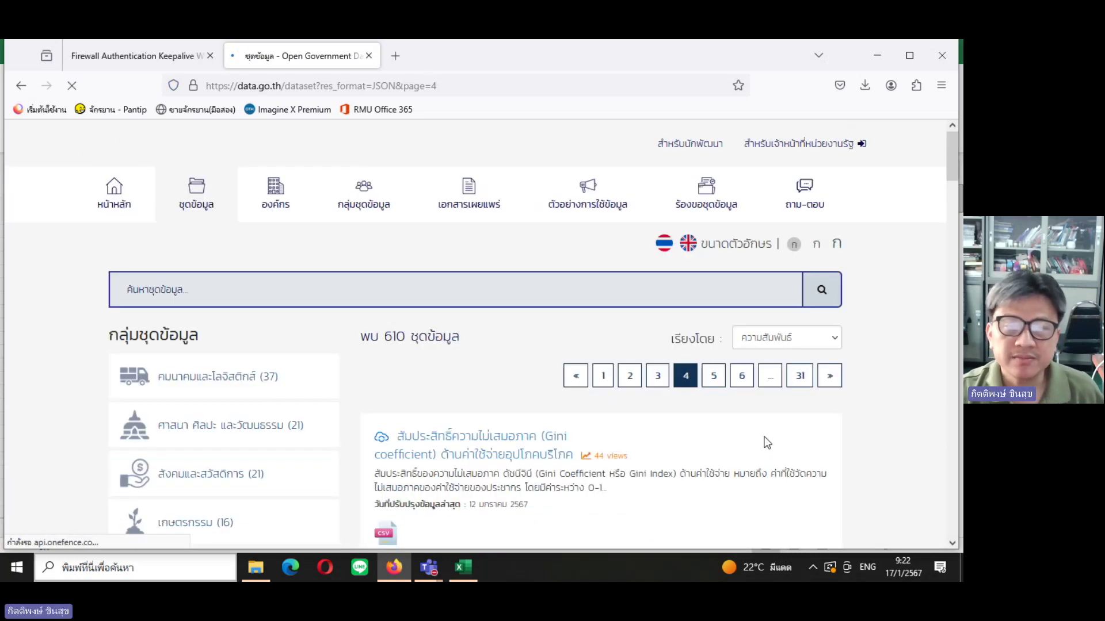
{"action": "left_click_drag", "start_coordinate": [952, 175], "coordinate": [934, 301]}
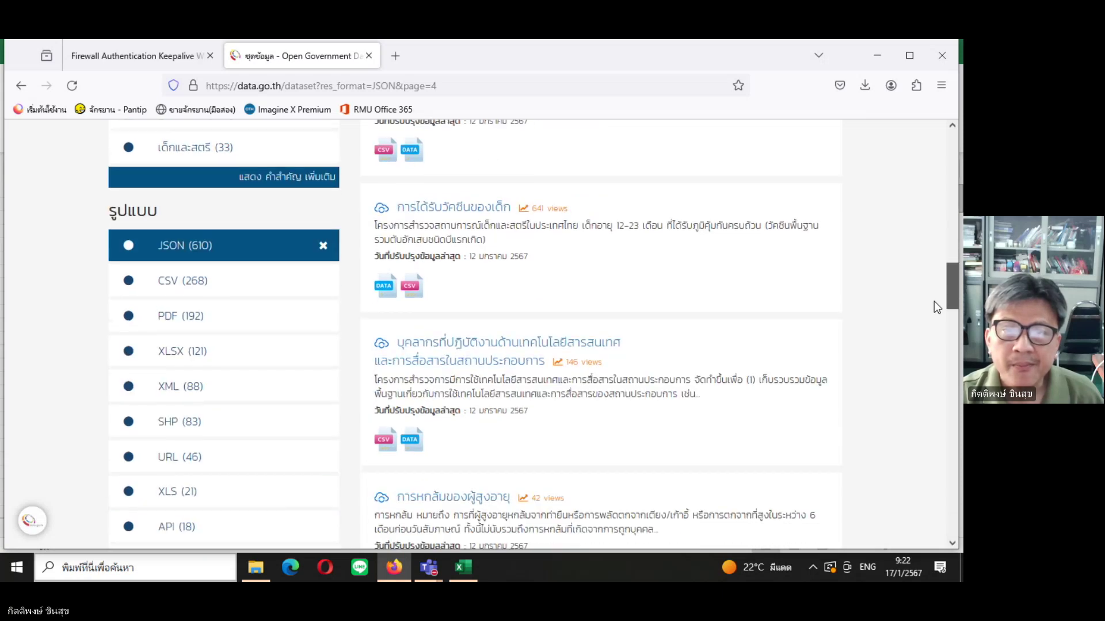
{"action": "left_click_drag", "start_coordinate": [933, 302], "coordinate": [940, 357]}
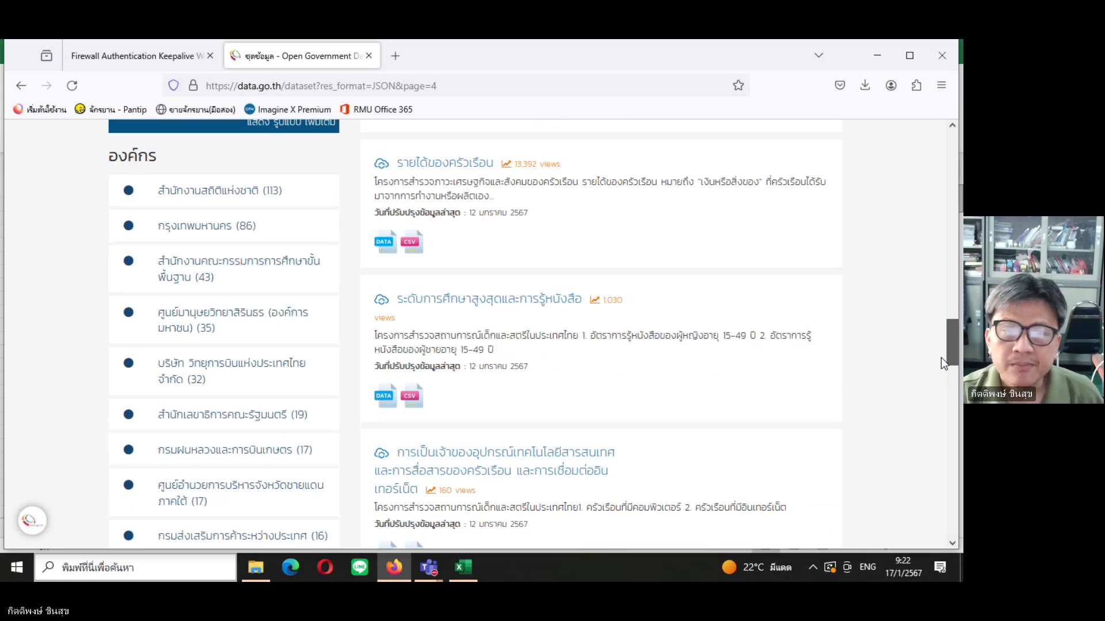
{"action": "left_click_drag", "start_coordinate": [940, 357], "coordinate": [940, 360]}
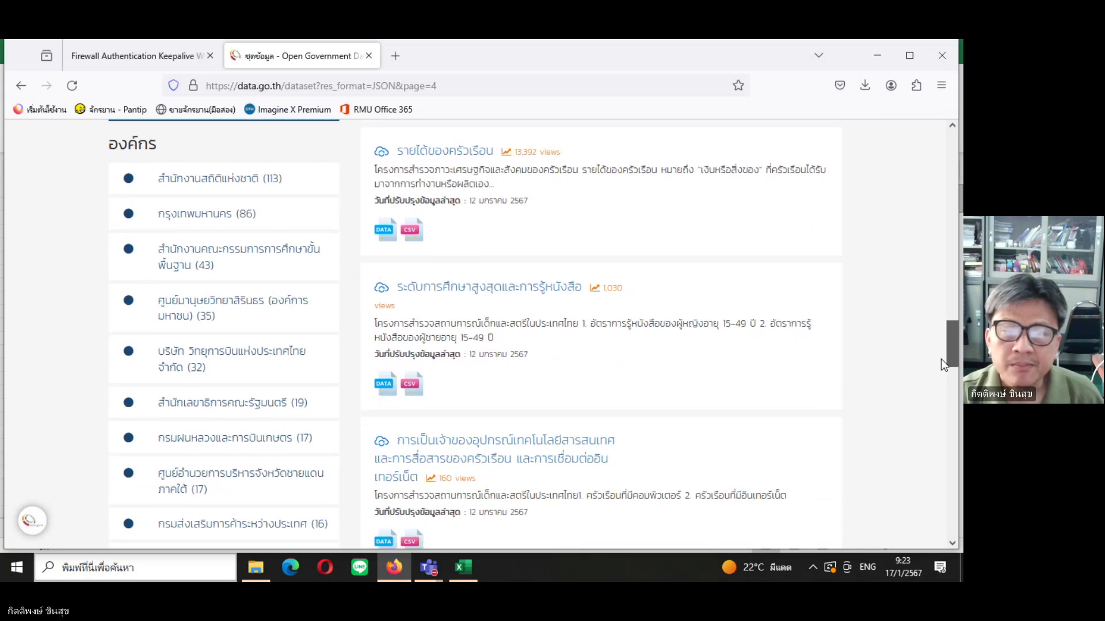
{"action": "left_click_drag", "start_coordinate": [941, 359], "coordinate": [948, 388]}
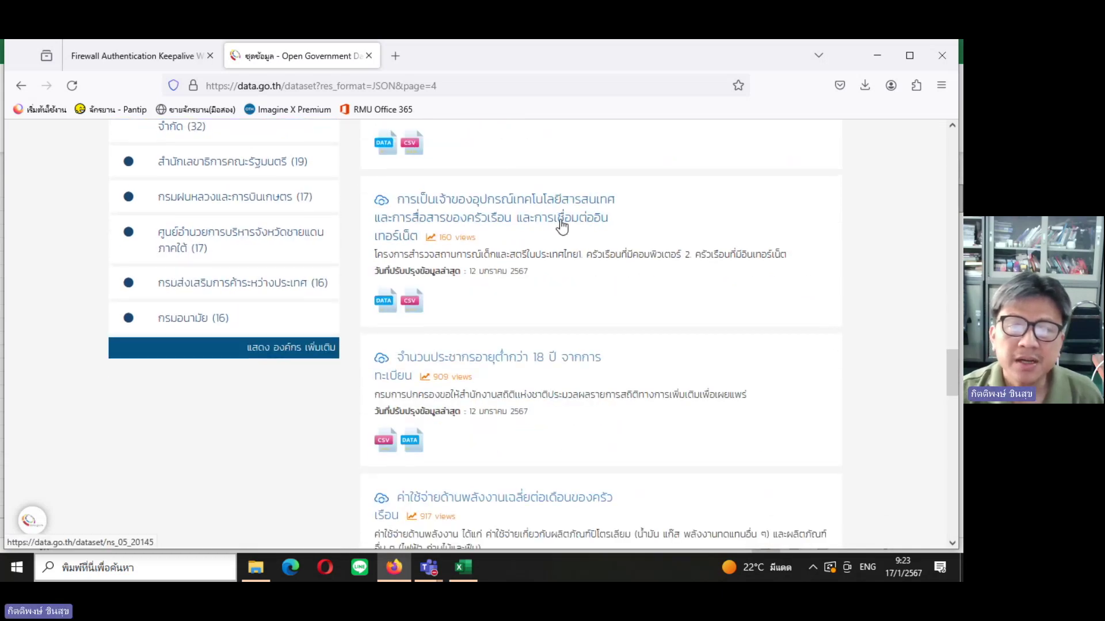
Open the household ICT ownership dataset and display its DATA resource as JSON records.
{"action": "left_click", "coordinate": [559, 224]}
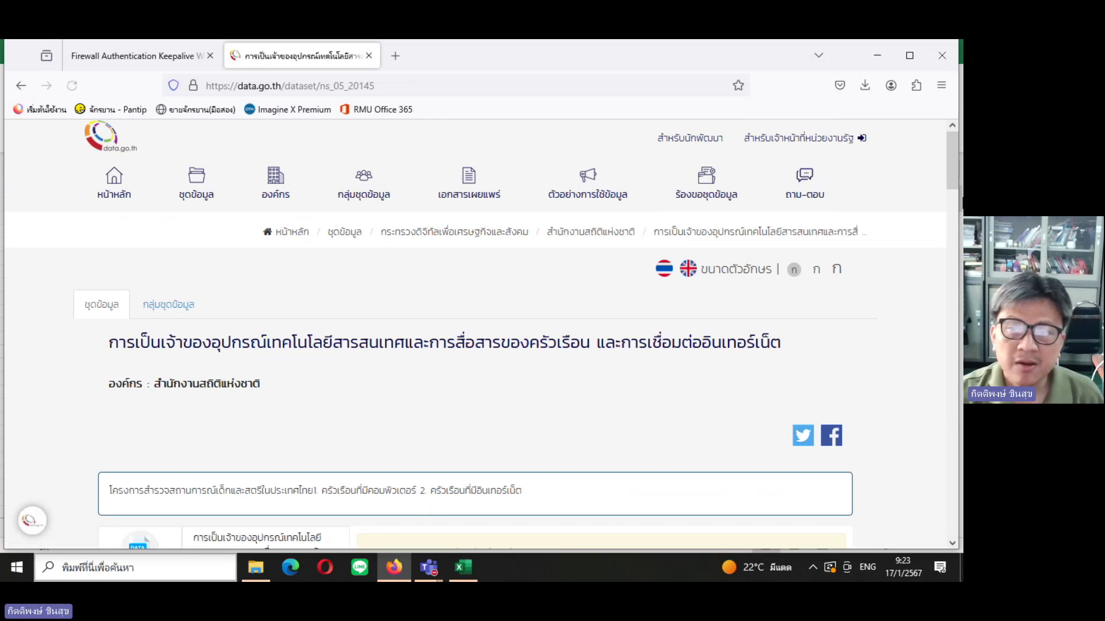
{"action": "left_click_drag", "start_coordinate": [954, 176], "coordinate": [955, 301]}
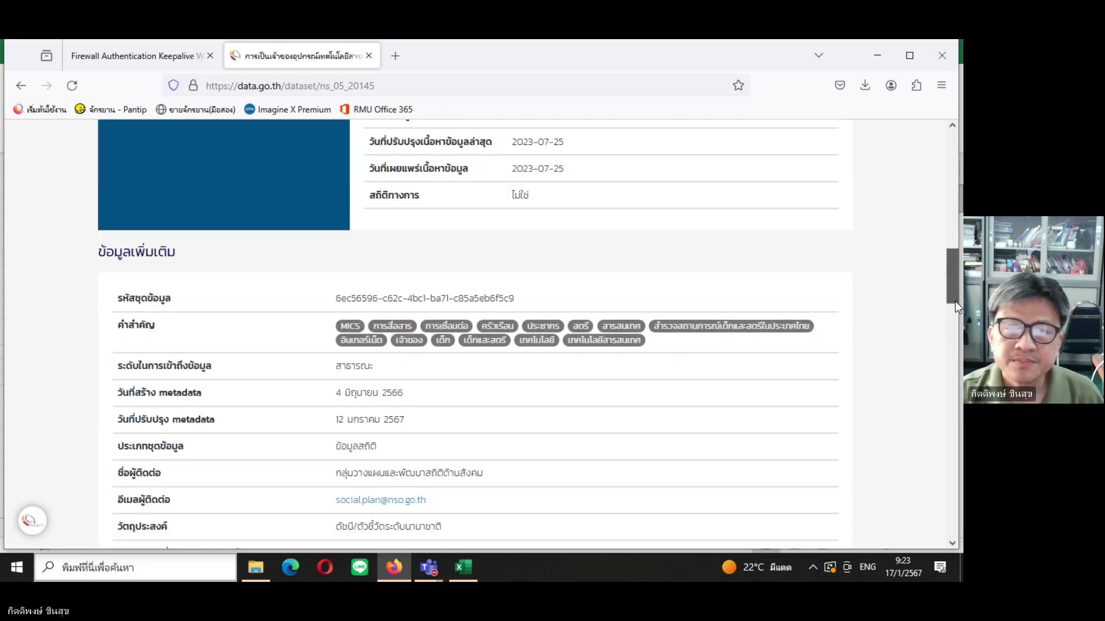
{"action": "left_click_drag", "start_coordinate": [955, 302], "coordinate": [953, 219]}
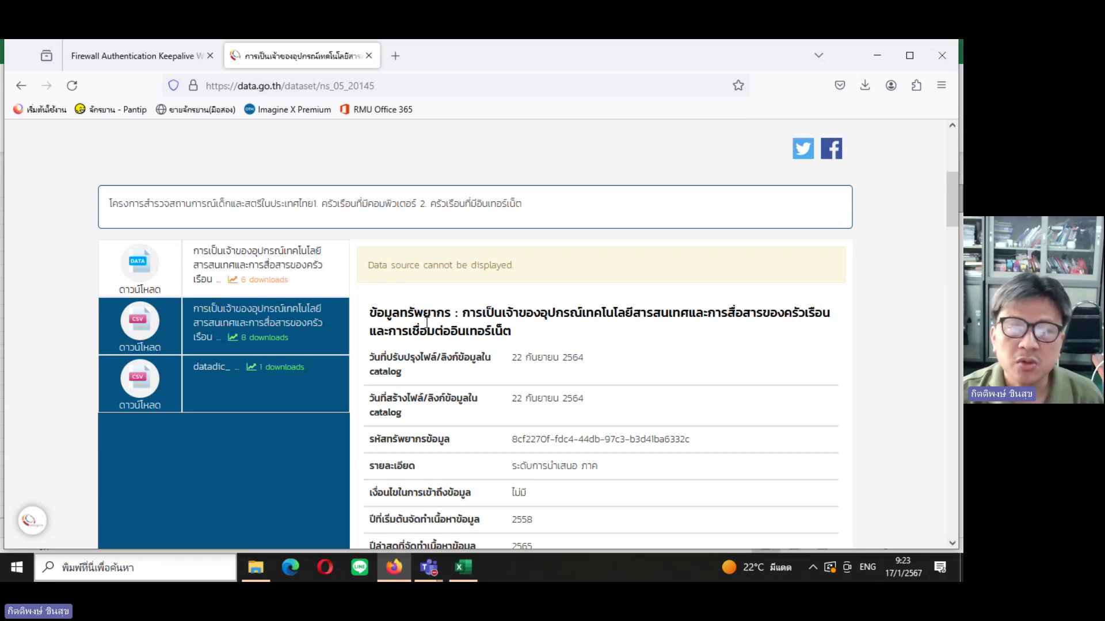
{"action": "left_click", "coordinate": [141, 290]}
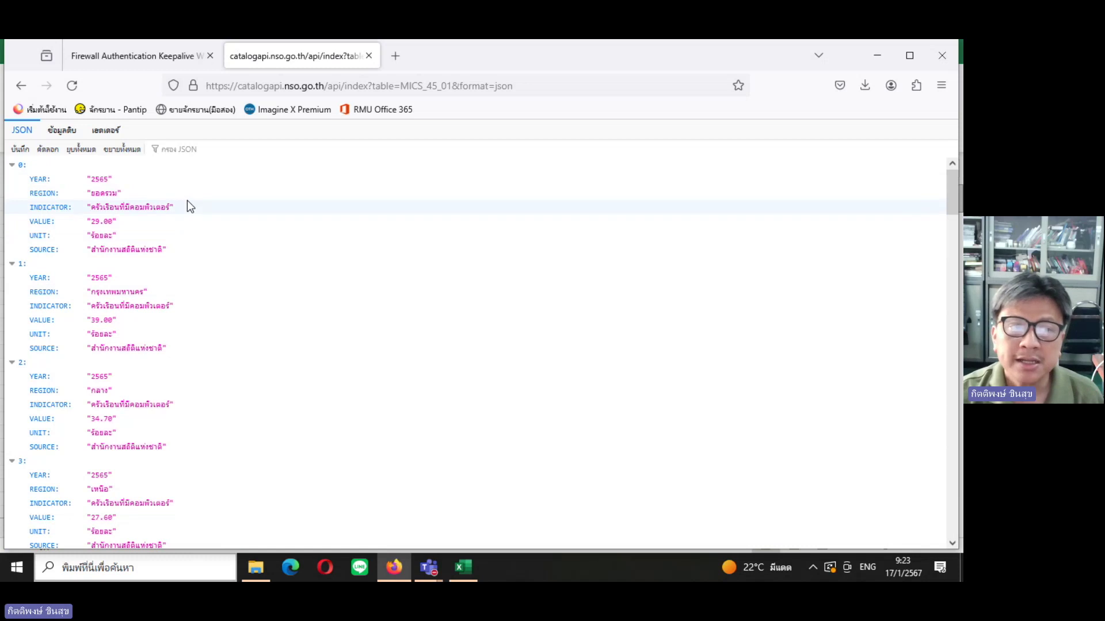
{"action": "left_click", "coordinate": [56, 130]}
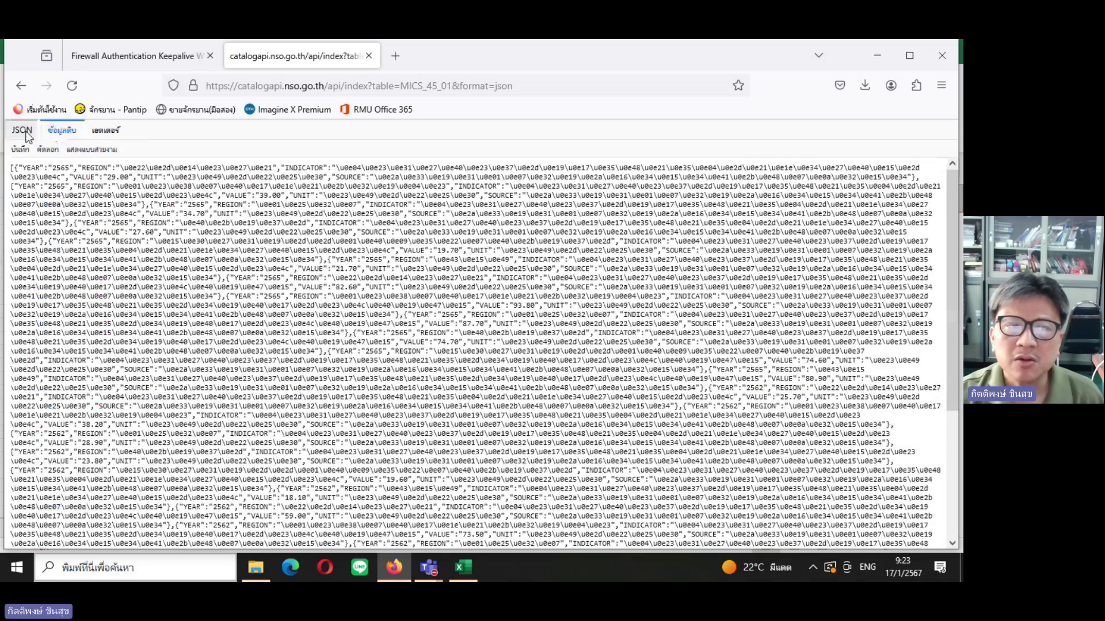
{"action": "left_click", "coordinate": [24, 132]}
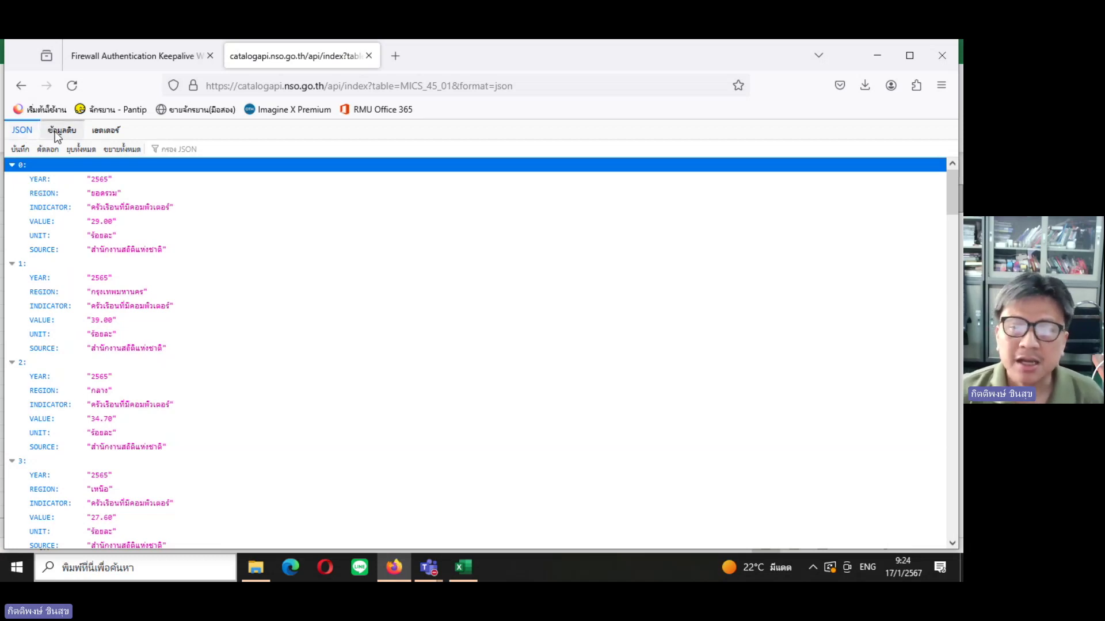
{"action": "left_click", "coordinate": [57, 134]}
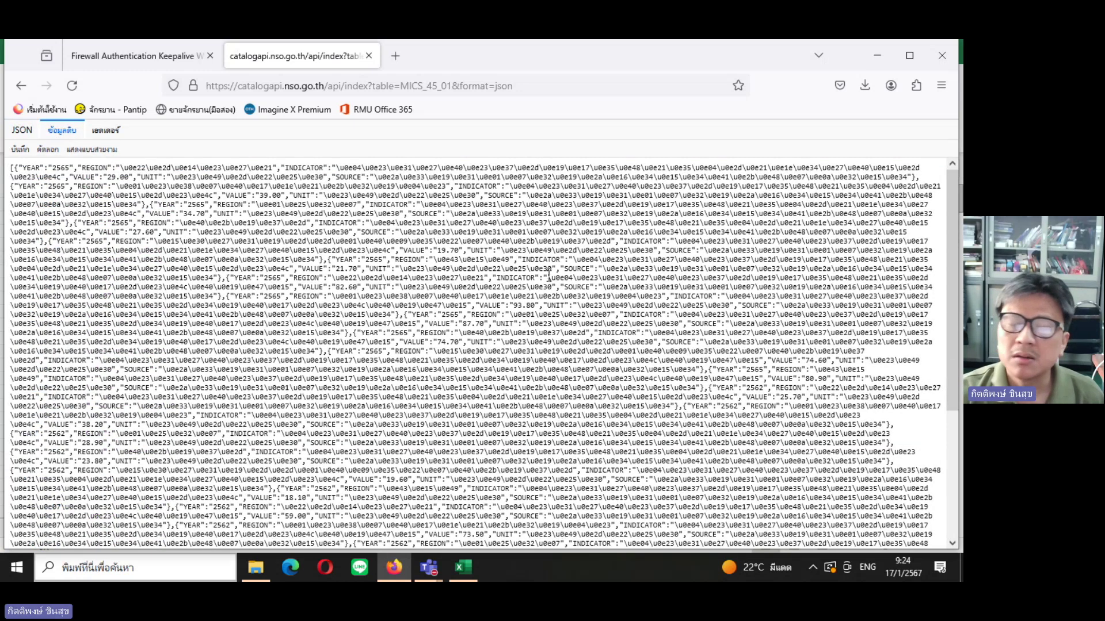
{"action": "left_click", "coordinate": [24, 132]}
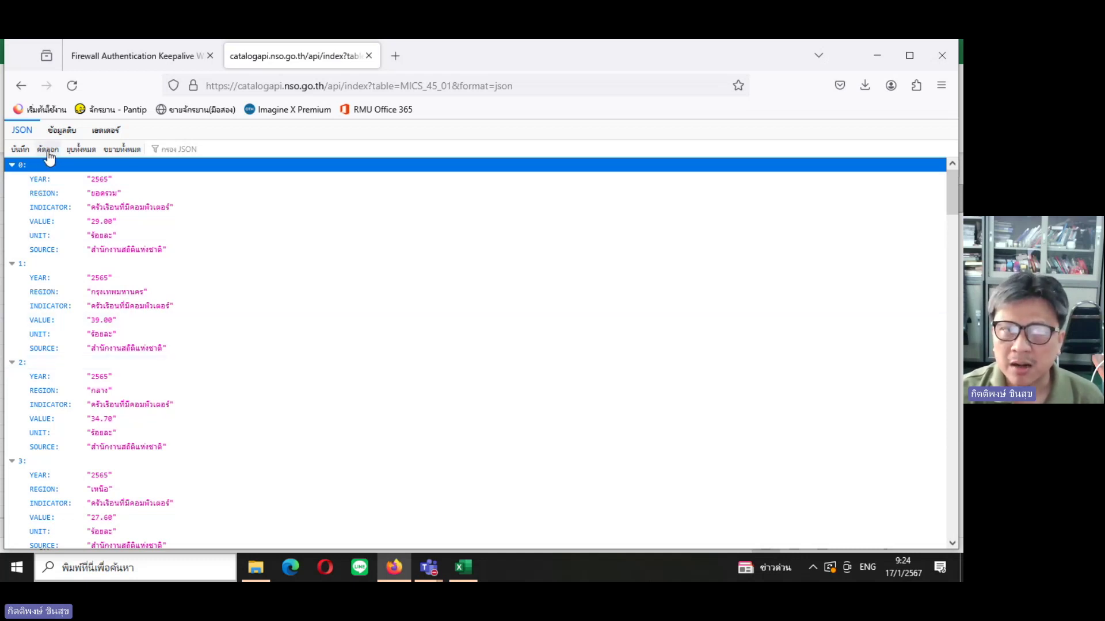
Cancel saving the JSON in Firefox and launch Word from the Start menu with a blank document.
{"action": "left_click", "coordinate": [19, 151]}
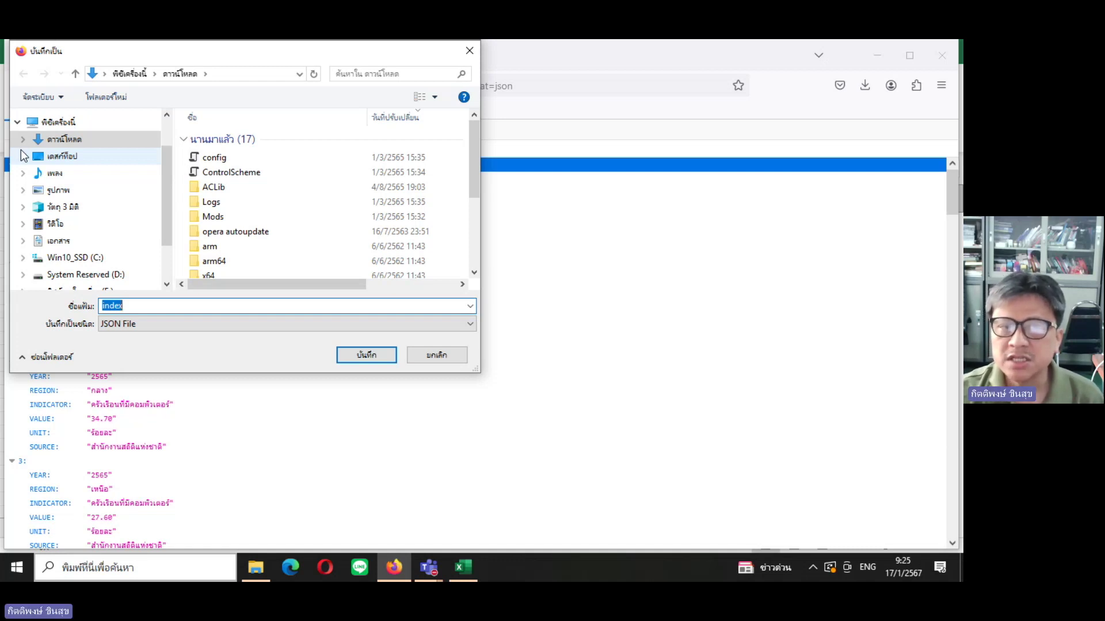
{"action": "left_click", "coordinate": [439, 356]}
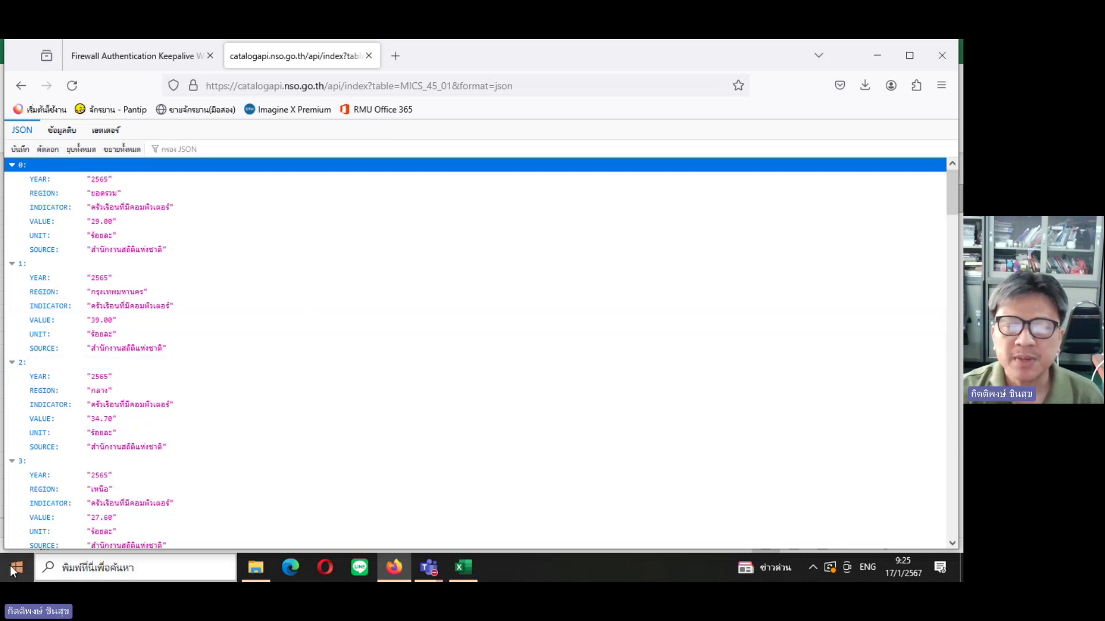
{"action": "left_click", "coordinate": [42, 565]}
{"action": "left_click", "coordinate": [16, 568]}
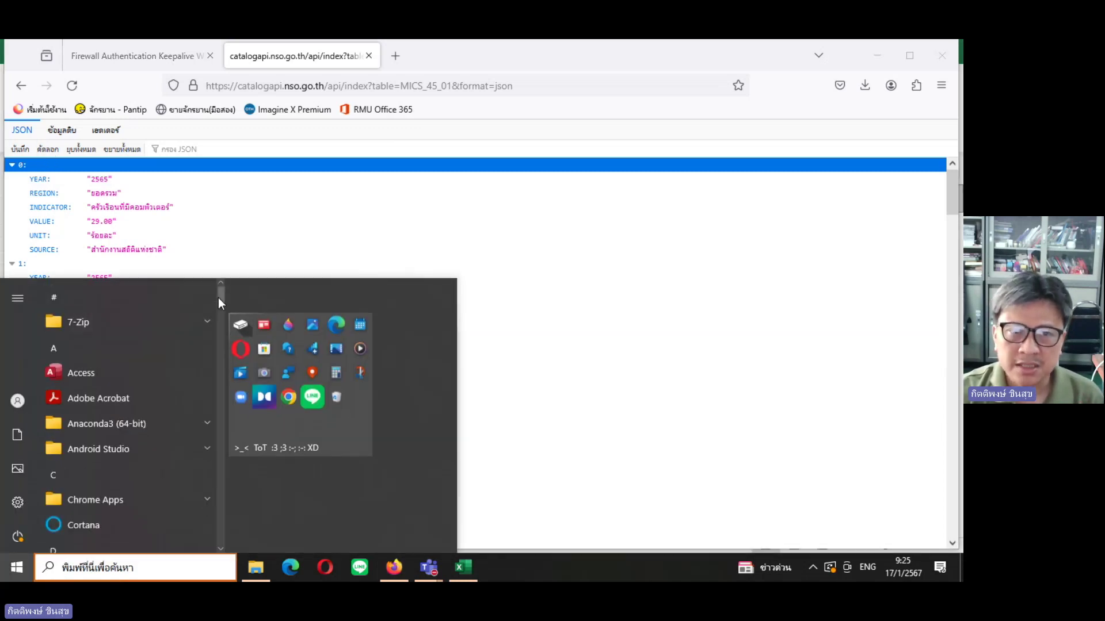
{"action": "left_click_drag", "start_coordinate": [221, 301], "coordinate": [215, 454]}
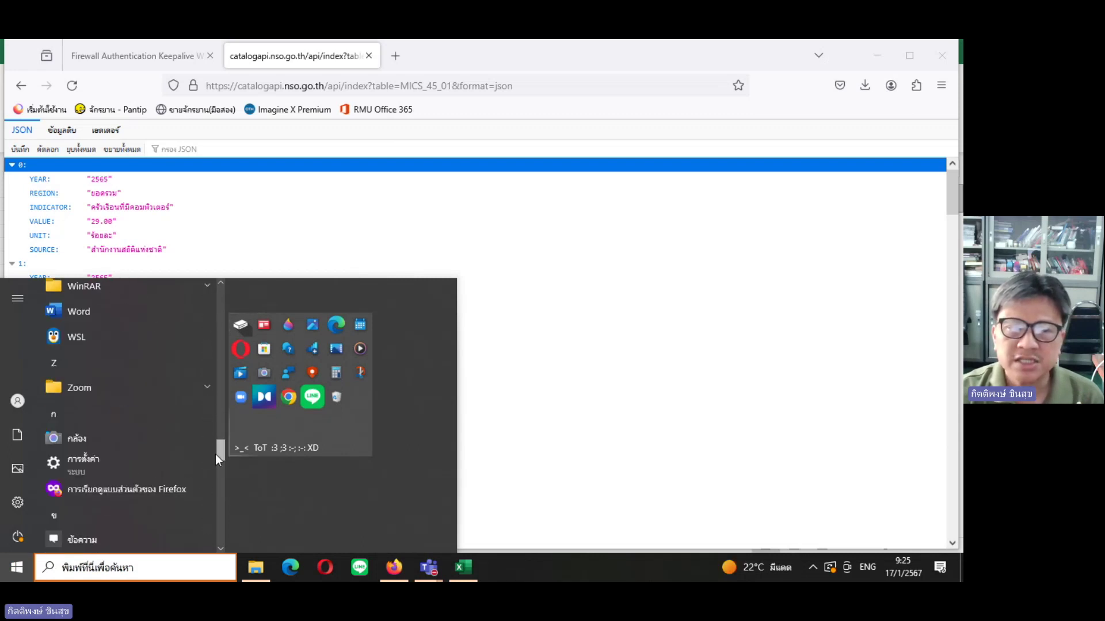
{"action": "left_click", "coordinate": [108, 311]}
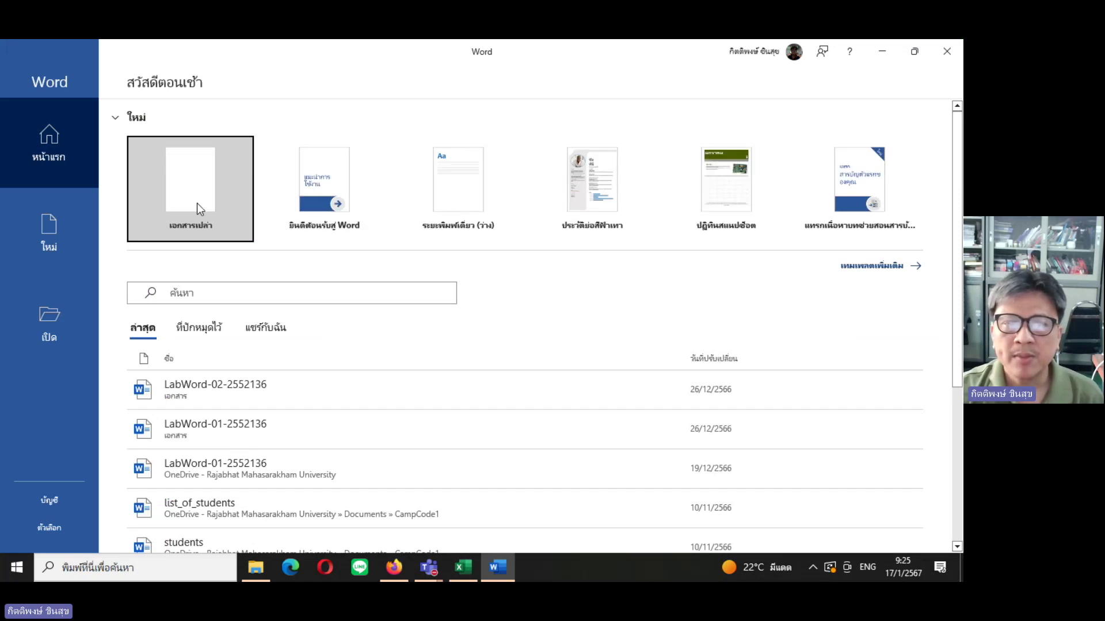
{"action": "left_click", "coordinate": [192, 200]}
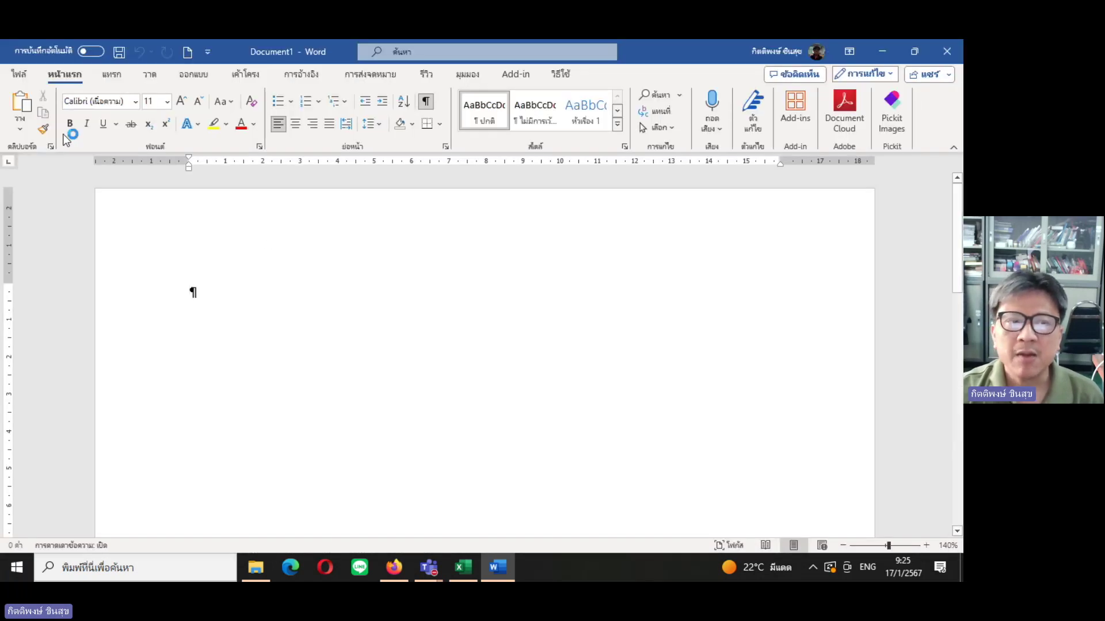
Paste the copied JSON records into Document1 and bring up the File backstage.
{"action": "left_click", "coordinate": [19, 128]}
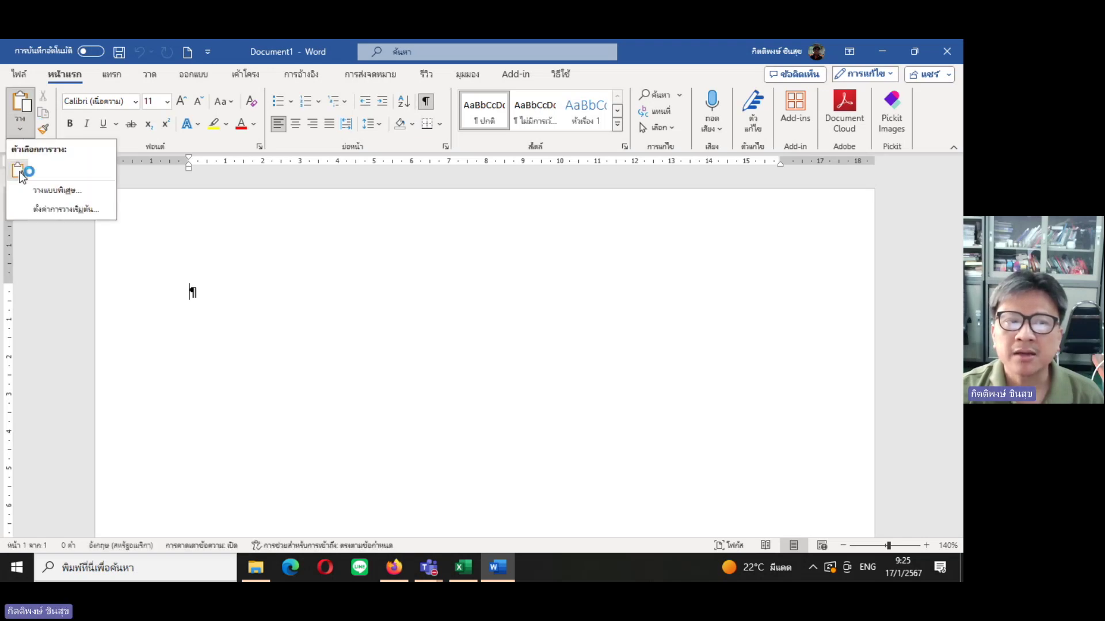
{"action": "key", "text": "ctrl+v"}
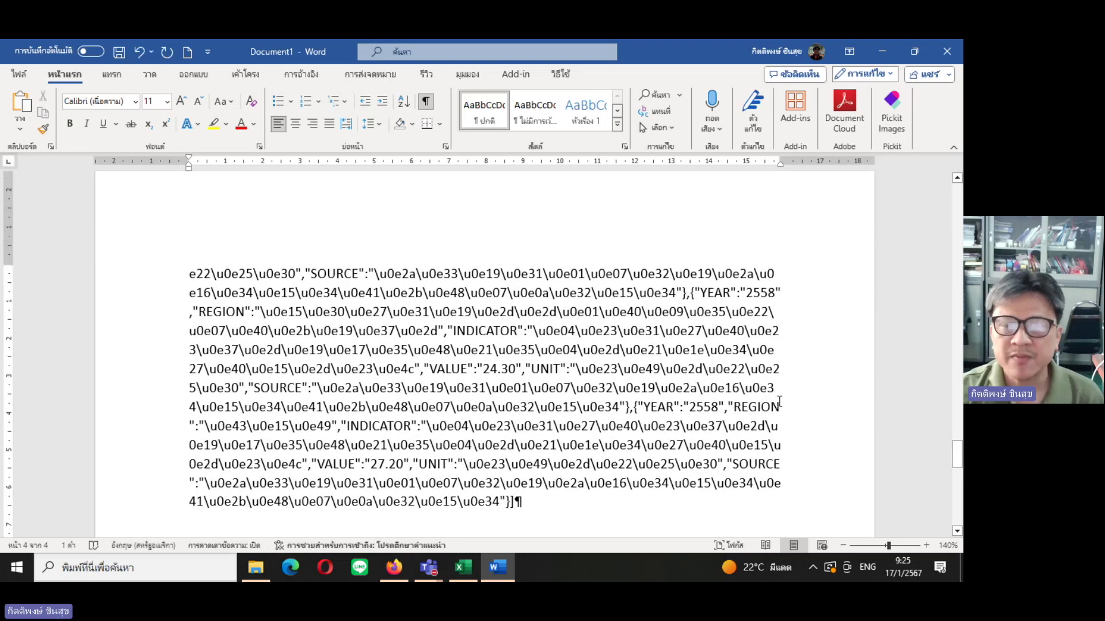
{"action": "left_click_drag", "start_coordinate": [957, 460], "coordinate": [957, 196]}
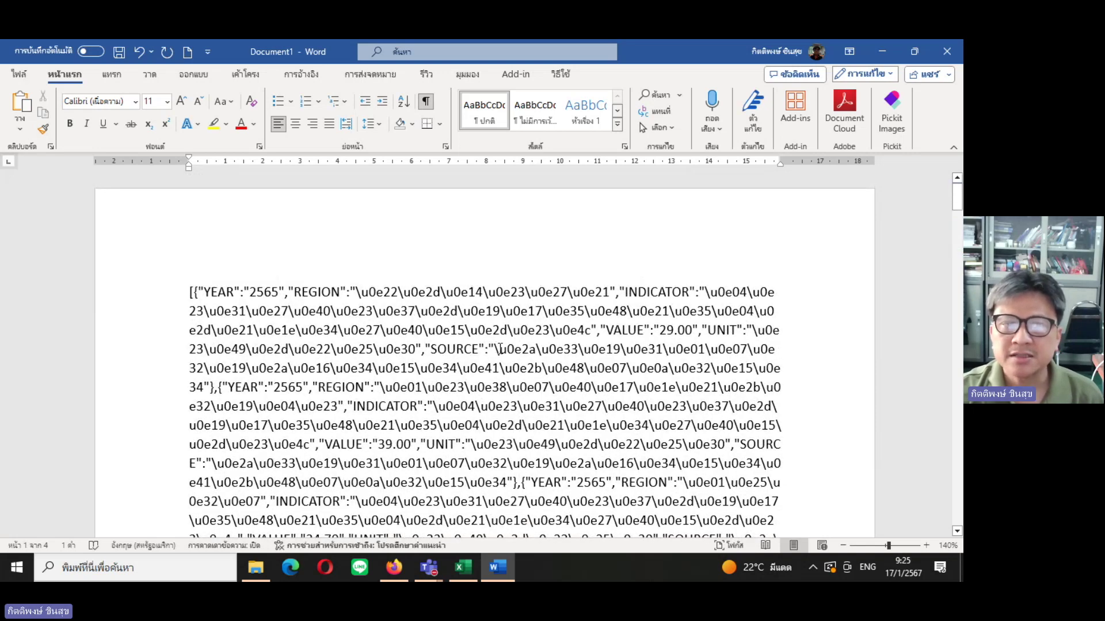
{"action": "left_click", "coordinate": [138, 53]}
{"action": "left_click", "coordinate": [20, 103]}
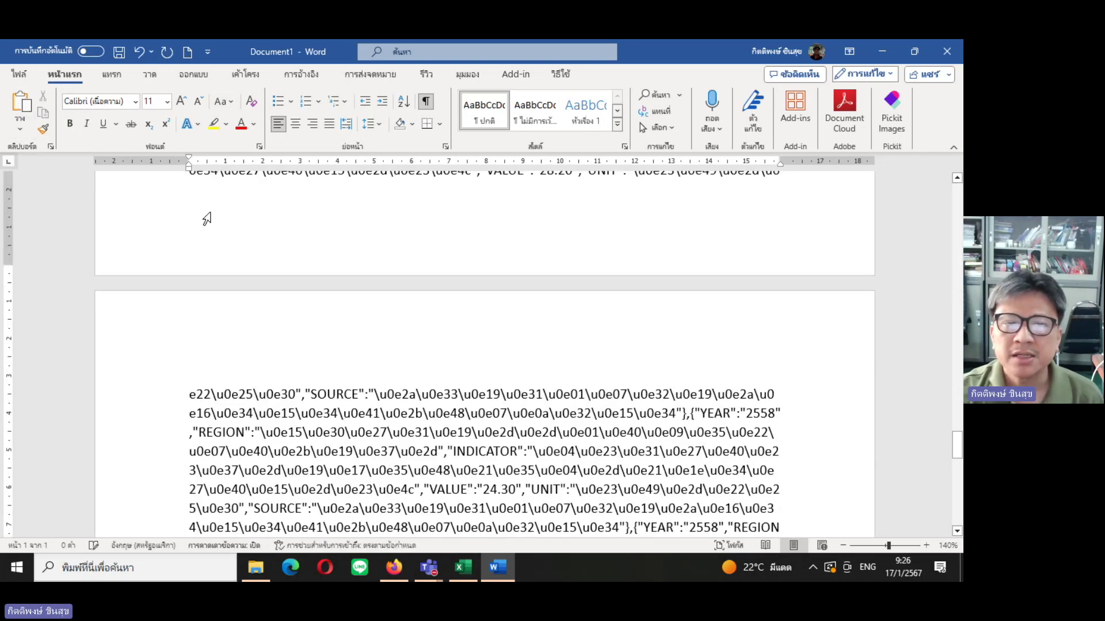
{"action": "left_click_drag", "start_coordinate": [957, 452], "coordinate": [957, 193]}
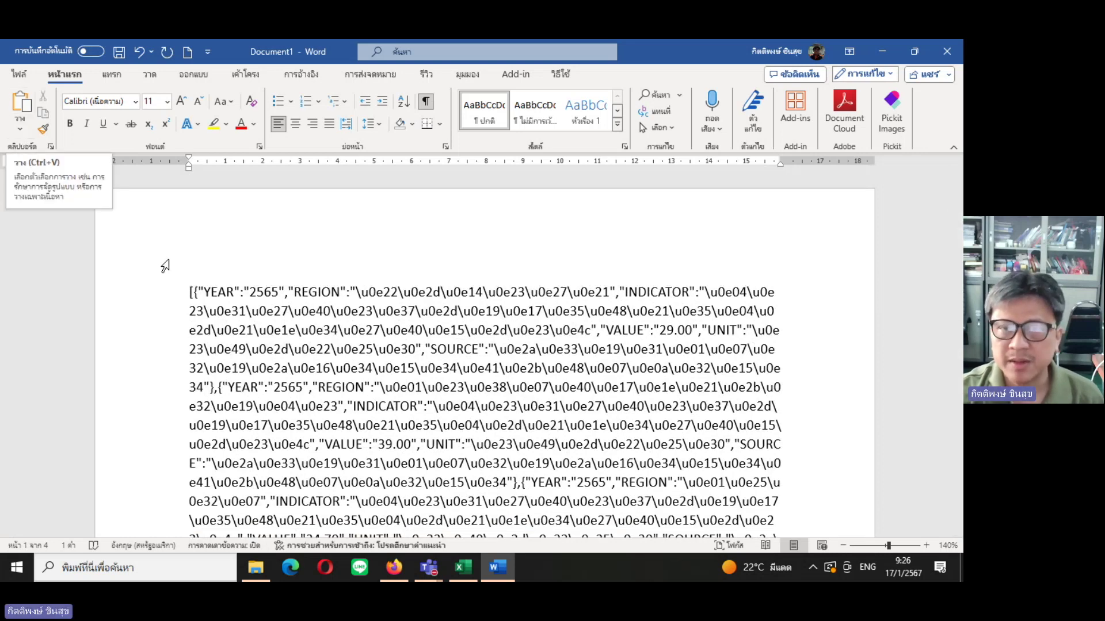
{"action": "left_click", "coordinate": [24, 73]}
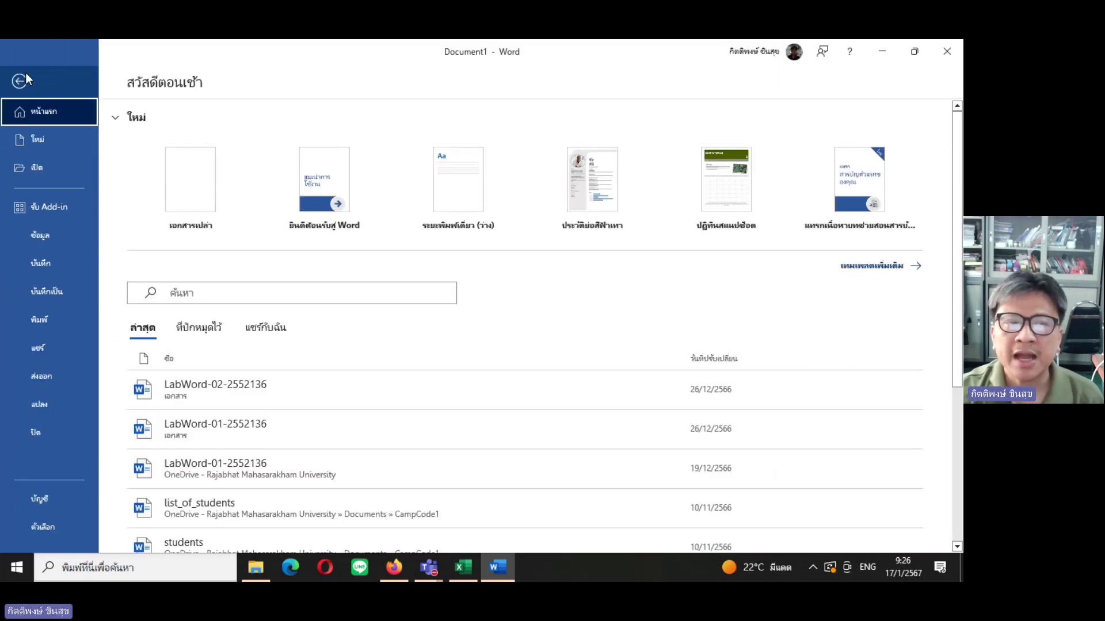
Save Document1 as Plain Text (*.txt) named data.json in This PC > Downloads.
{"action": "left_click", "coordinate": [61, 286]}
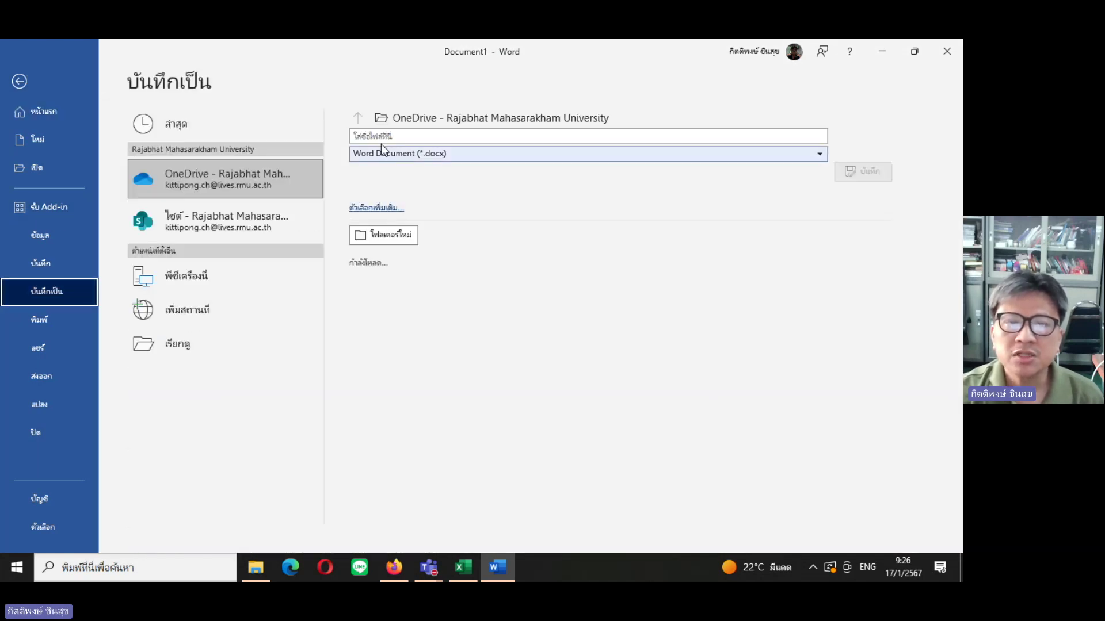
{"action": "left_click", "coordinate": [818, 153]}
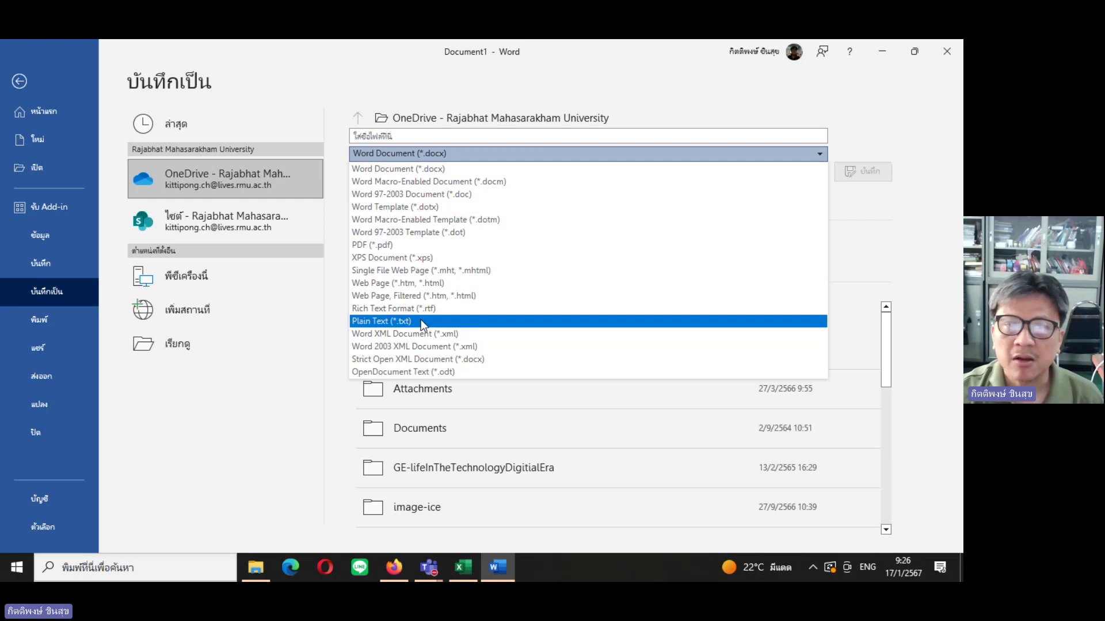
{"action": "left_click", "coordinate": [420, 321]}
{"action": "left_click", "coordinate": [417, 137]}
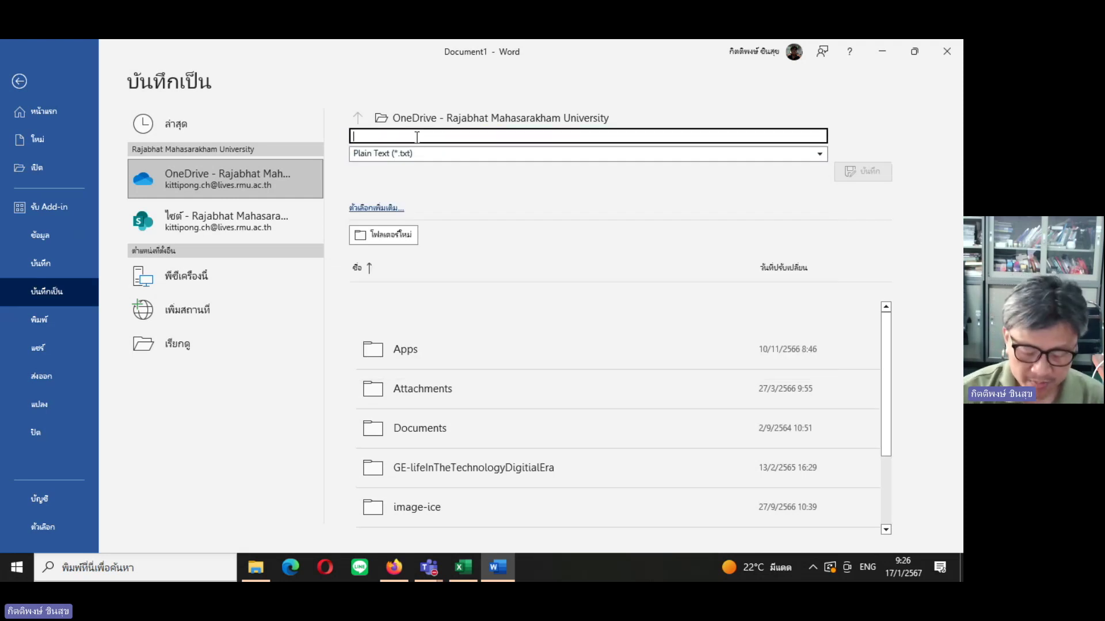
{"action": "type", "text": "data."}
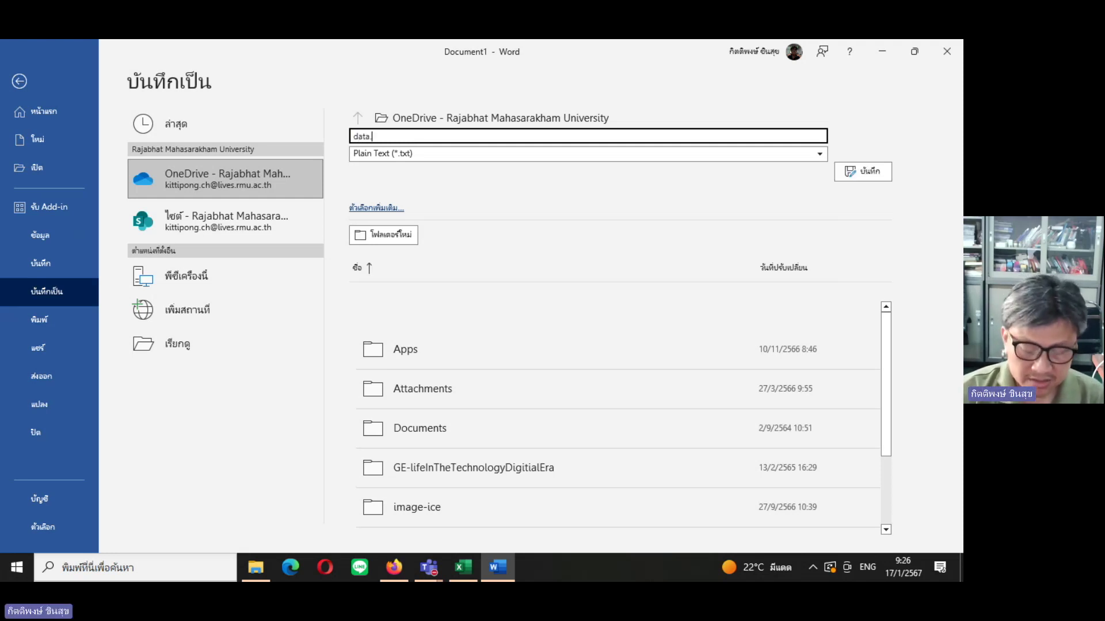
{"action": "type", "text": "json"}
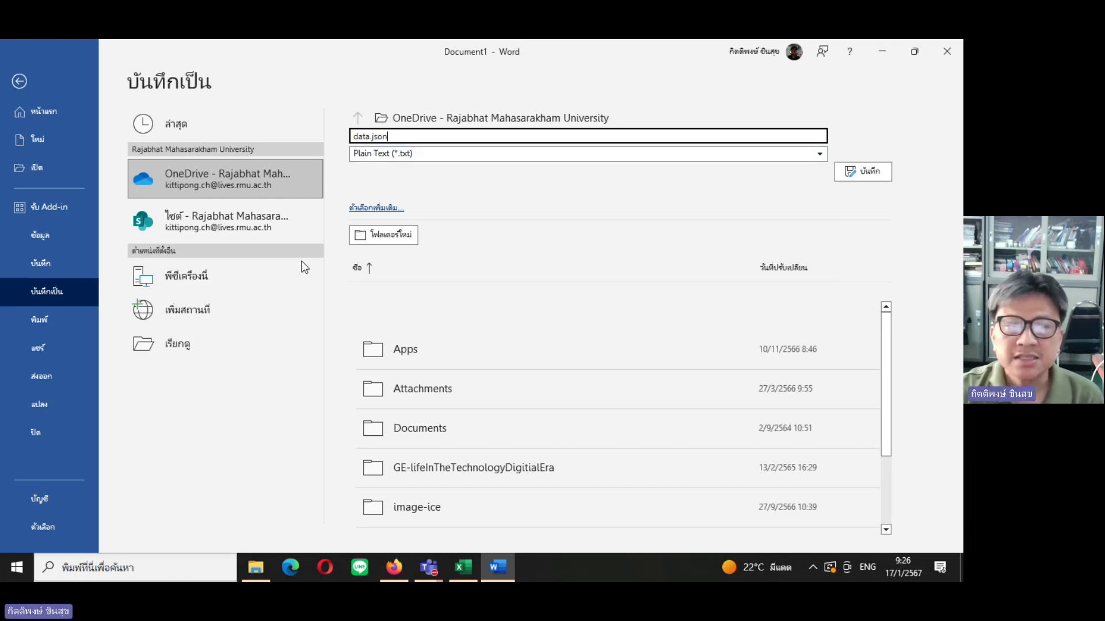
{"action": "left_click", "coordinate": [218, 281]}
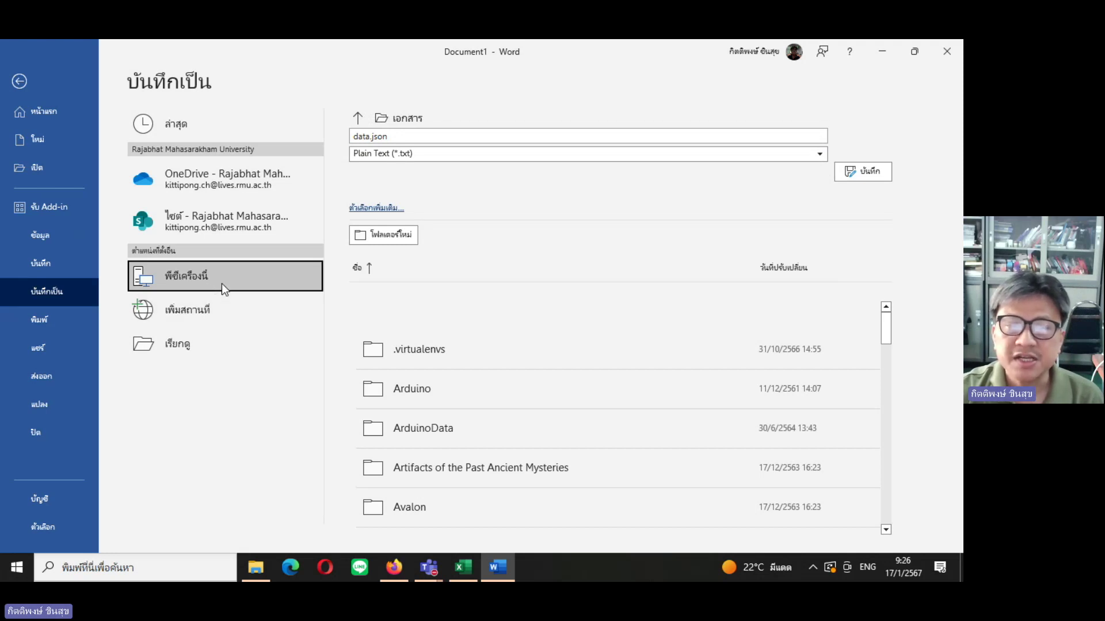
{"action": "mouse_move", "coordinate": [887, 342]}
{"action": "left_mouse_down"}
{"action": "mouse_move", "coordinate": [894, 531]}
{"action": "mouse_move", "coordinate": [904, 380]}
{"action": "left_mouse_up"}
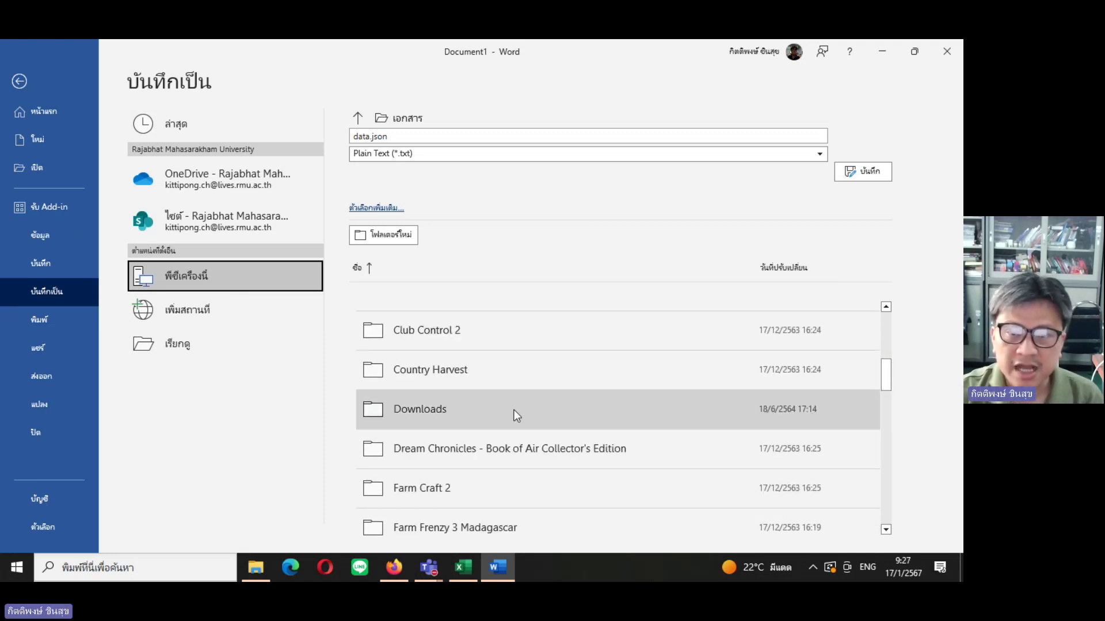
{"action": "left_click", "coordinate": [513, 410]}
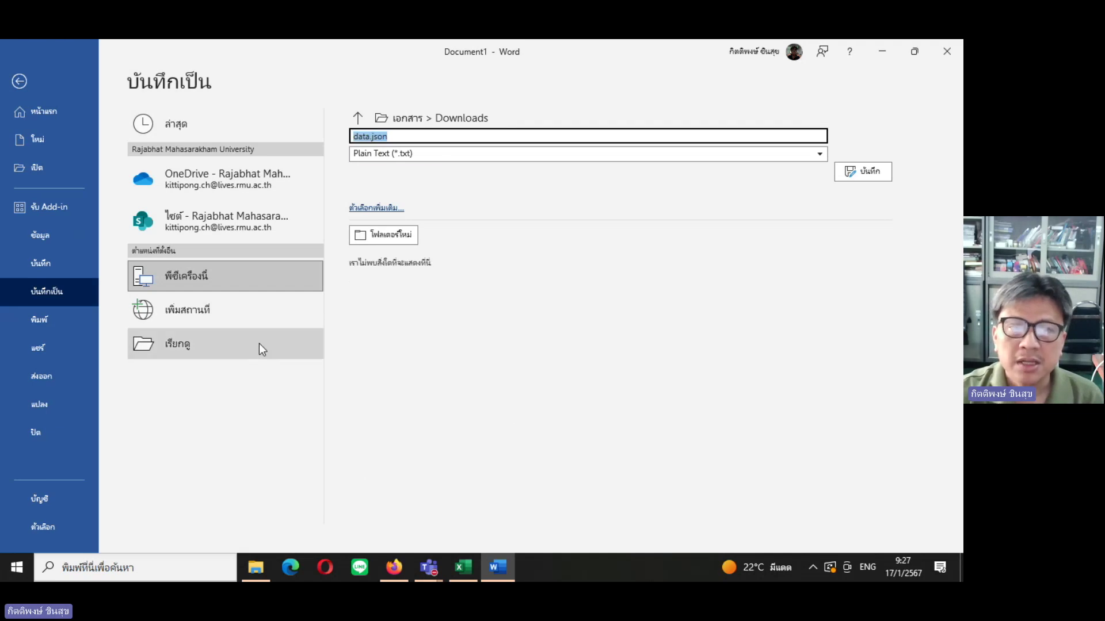
{"action": "left_click", "coordinate": [855, 169]}
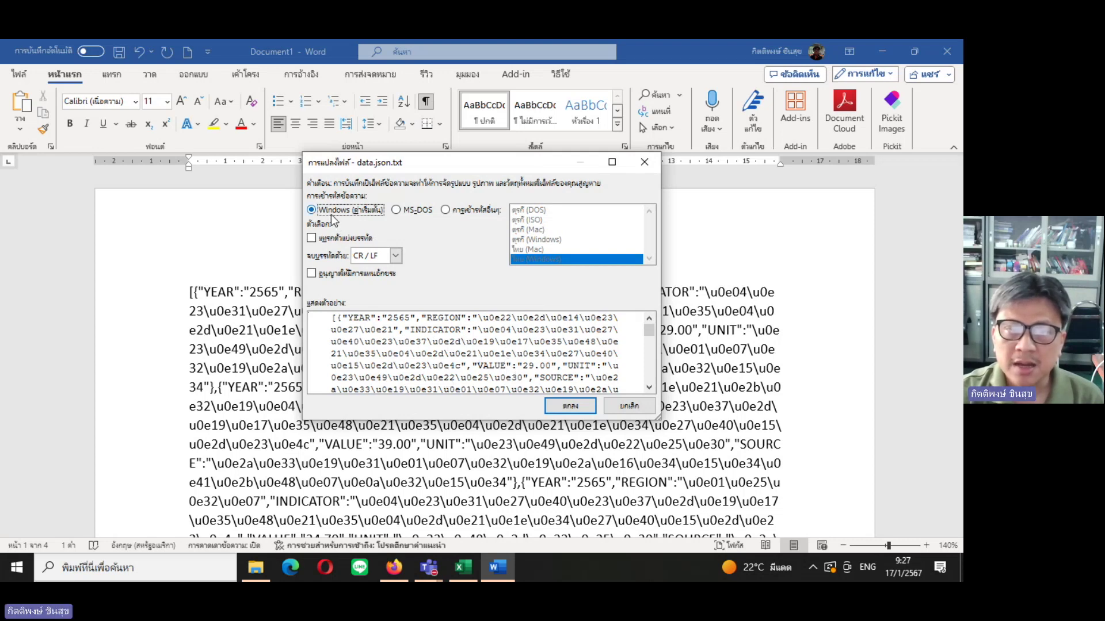
Pick Unicode (UTF-8) from the Other encoding list, confirm the save, and close Word.
{"action": "left_click", "coordinate": [396, 209]}
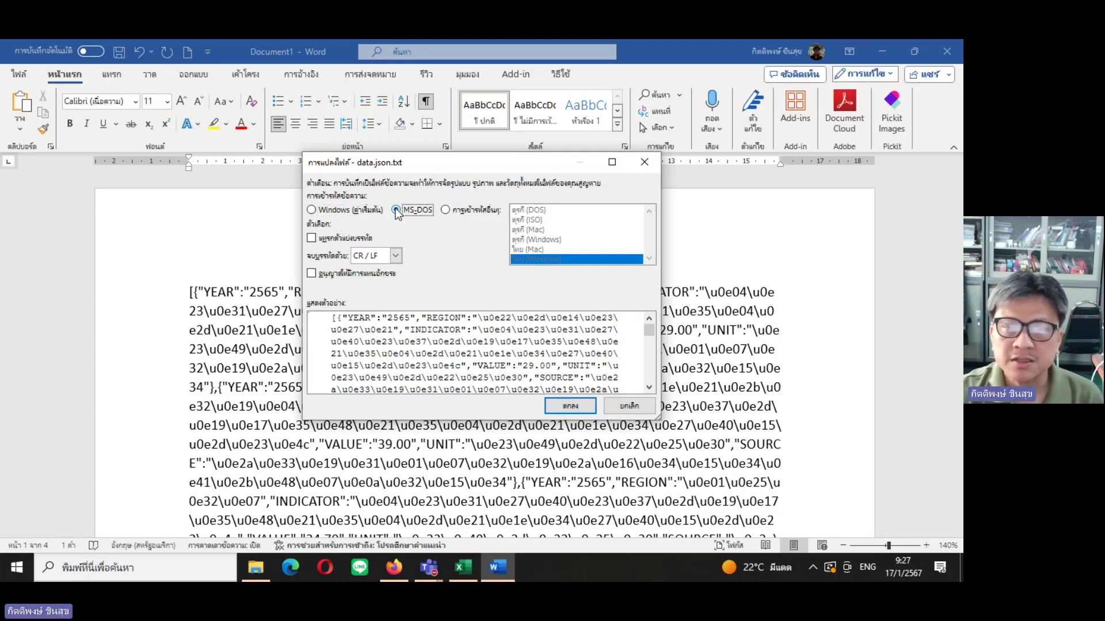
{"action": "left_click", "coordinate": [445, 210]}
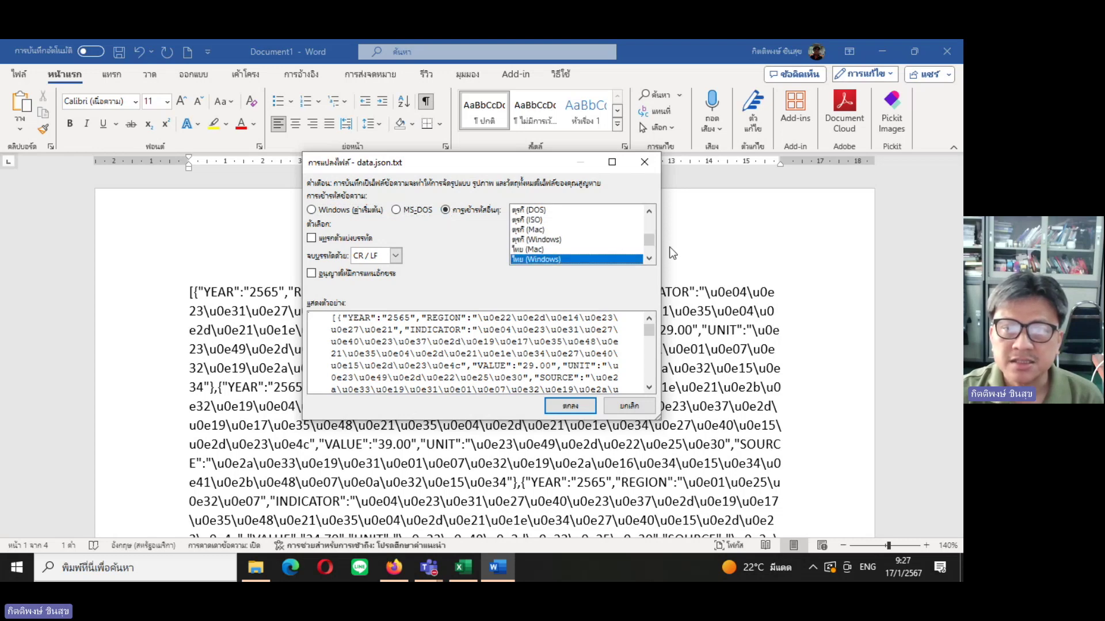
{"action": "left_click", "coordinate": [649, 259]}
{"action": "left_click", "coordinate": [650, 258]}
{"action": "left_click", "coordinate": [649, 259]}
{"action": "left_click", "coordinate": [649, 259]}
{"action": "left_click", "coordinate": [649, 259]}
{"action": "left_click", "coordinate": [649, 259]}
{"action": "left_click", "coordinate": [649, 259]}
{"action": "left_click", "coordinate": [649, 259]}
{"action": "left_click", "coordinate": [649, 258]}
{"action": "left_click", "coordinate": [649, 259]}
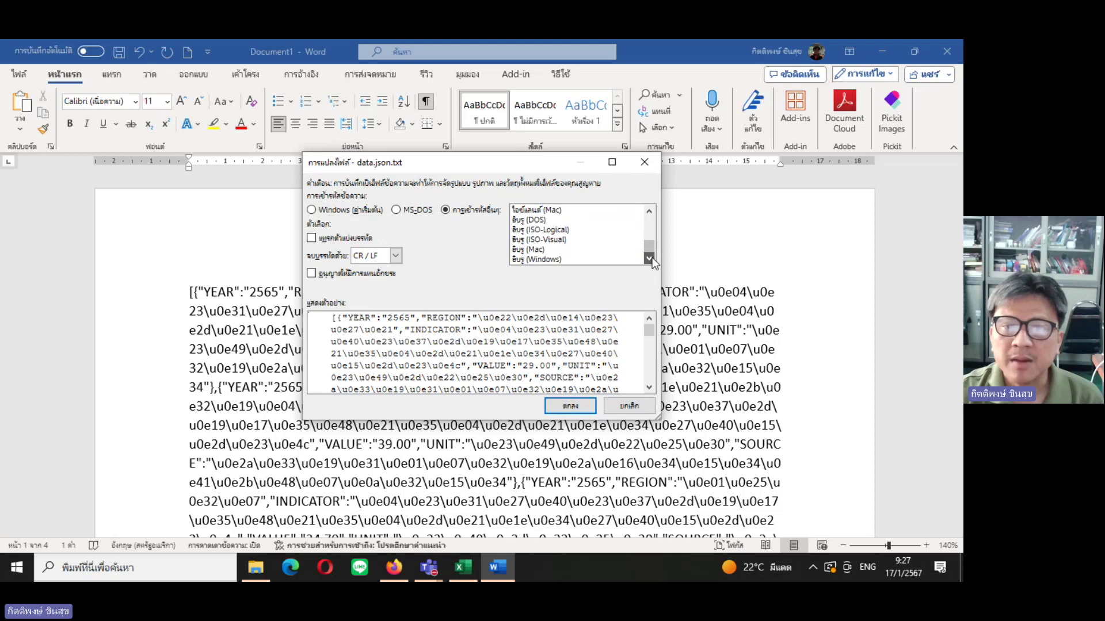
{"action": "left_click", "coordinate": [649, 210]}
{"action": "left_click", "coordinate": [649, 211]}
{"action": "left_click", "coordinate": [649, 211]}
{"action": "left_click", "coordinate": [649, 210]}
{"action": "left_click", "coordinate": [649, 211]}
{"action": "left_click", "coordinate": [649, 211]}
{"action": "left_click", "coordinate": [649, 211]}
{"action": "left_click", "coordinate": [649, 210]}
{"action": "left_click", "coordinate": [649, 211]}
{"action": "left_click", "coordinate": [649, 210]}
{"action": "left_click", "coordinate": [649, 211]}
{"action": "left_click", "coordinate": [649, 210]}
{"action": "left_click", "coordinate": [649, 211]}
{"action": "left_click", "coordinate": [649, 211]}
{"action": "left_click", "coordinate": [649, 211]}
{"action": "left_click", "coordinate": [650, 211]}
{"action": "left_click", "coordinate": [649, 211]}
{"action": "left_click", "coordinate": [650, 259]}
{"action": "left_click", "coordinate": [649, 259]}
{"action": "left_click", "coordinate": [649, 259]}
{"action": "left_click", "coordinate": [649, 259]}
{"action": "left_click", "coordinate": [649, 259]}
{"action": "left_click", "coordinate": [649, 258]}
{"action": "left_click", "coordinate": [649, 259]}
{"action": "left_click", "coordinate": [566, 250]}
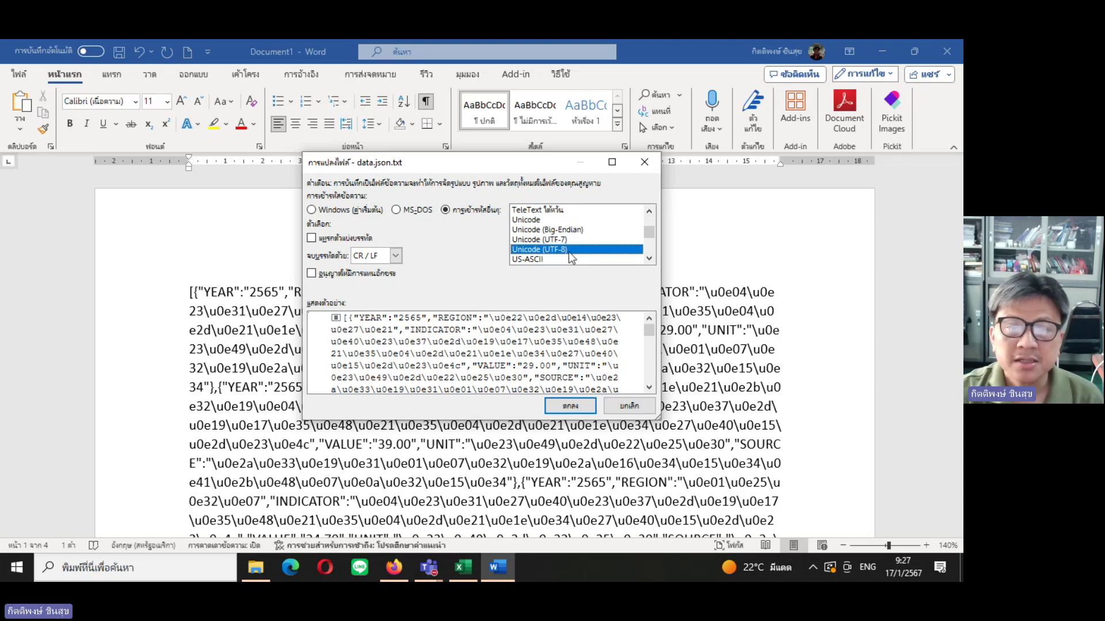
{"action": "left_click", "coordinate": [576, 406]}
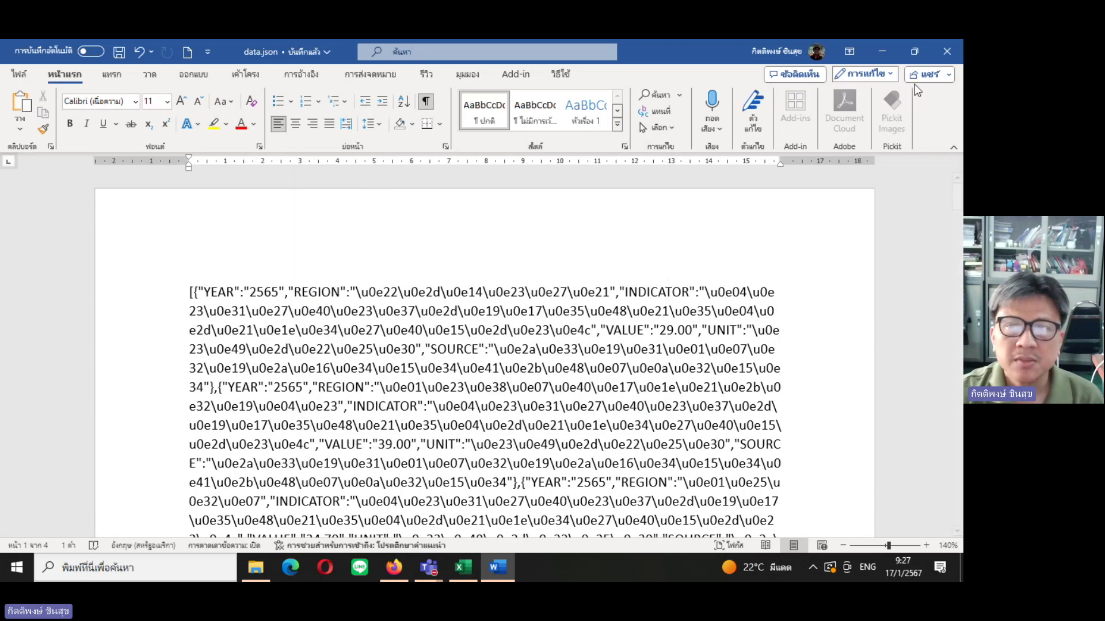
{"action": "left_click", "coordinate": [952, 55]}
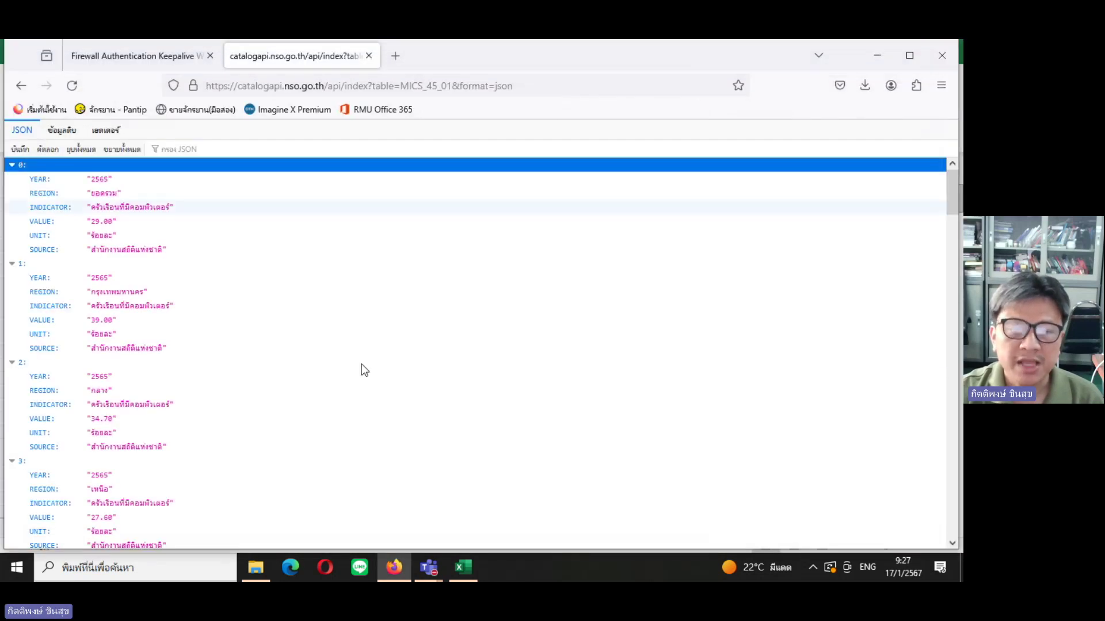
In File Explorer, go to drive C: > ผู้ใช้ > the user's personal folder.
{"action": "left_click", "coordinate": [257, 564]}
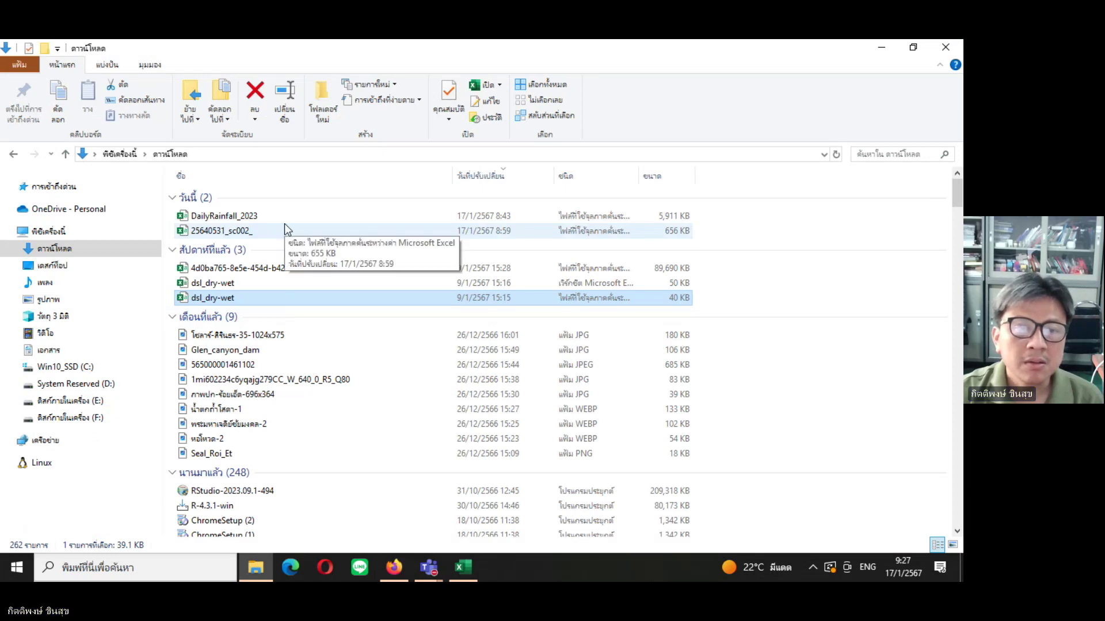
{"action": "left_click", "coordinate": [82, 248]}
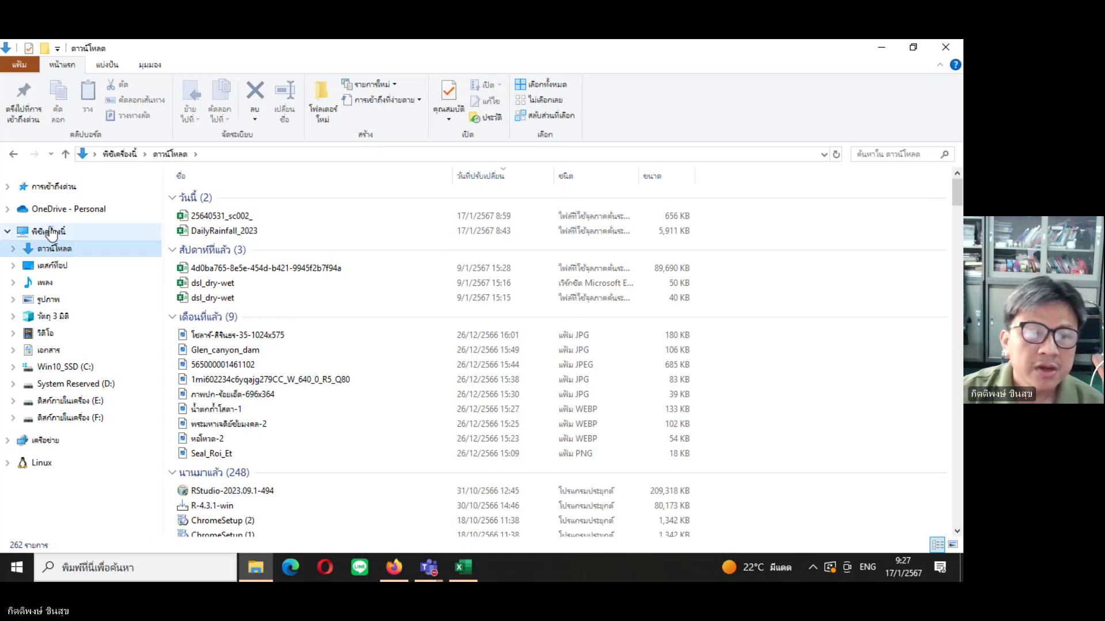
{"action": "left_click", "coordinate": [95, 368]}
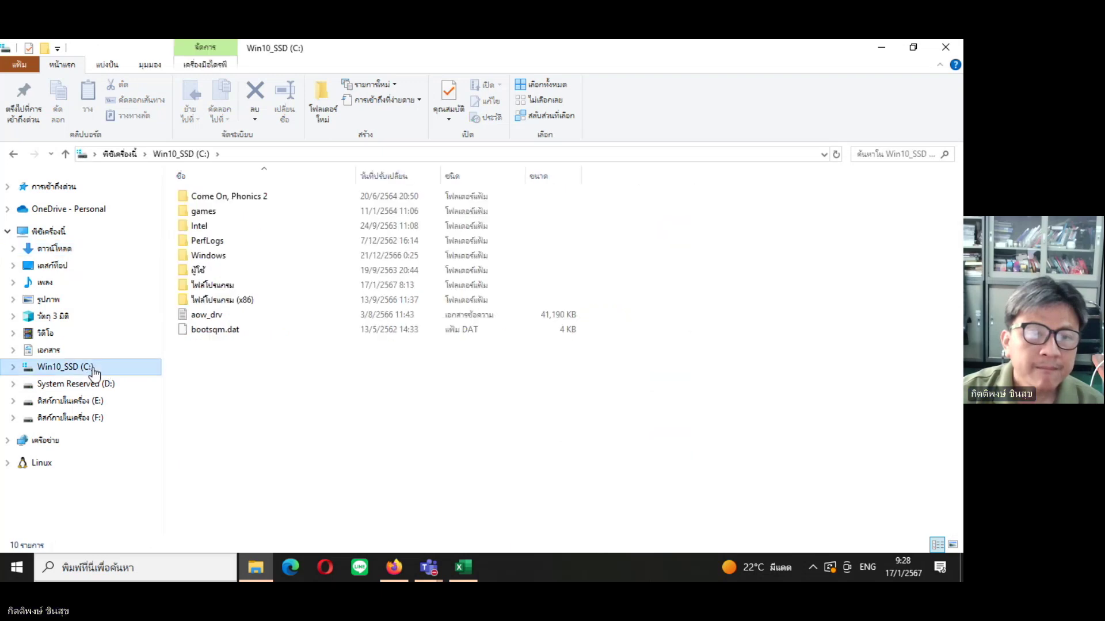
{"action": "double_click", "coordinate": [227, 272]}
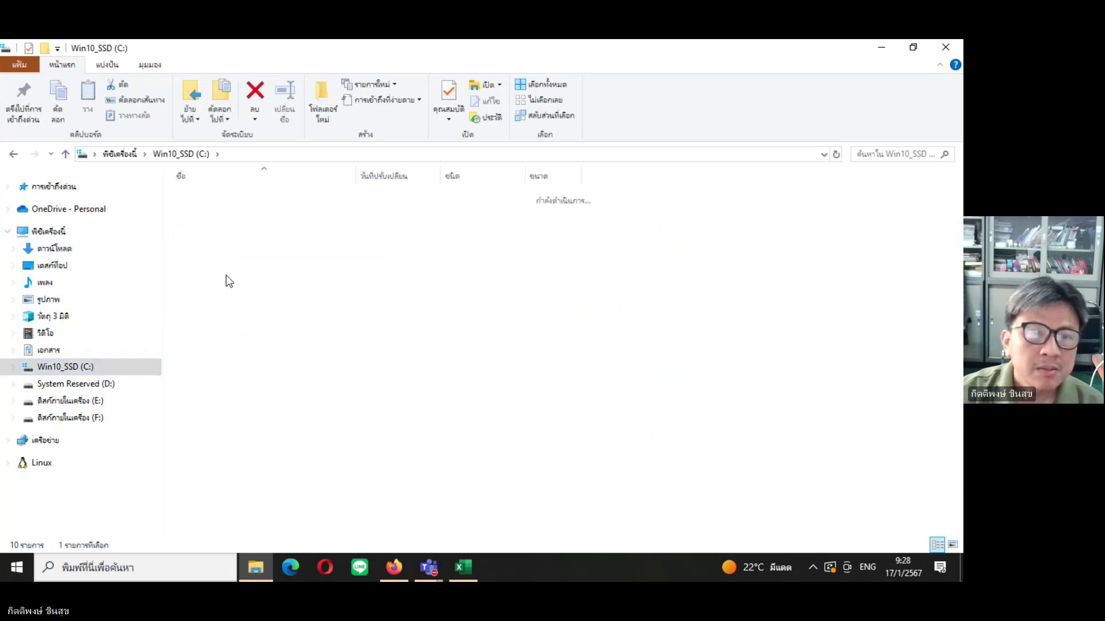
{"action": "double_click", "coordinate": [219, 198]}
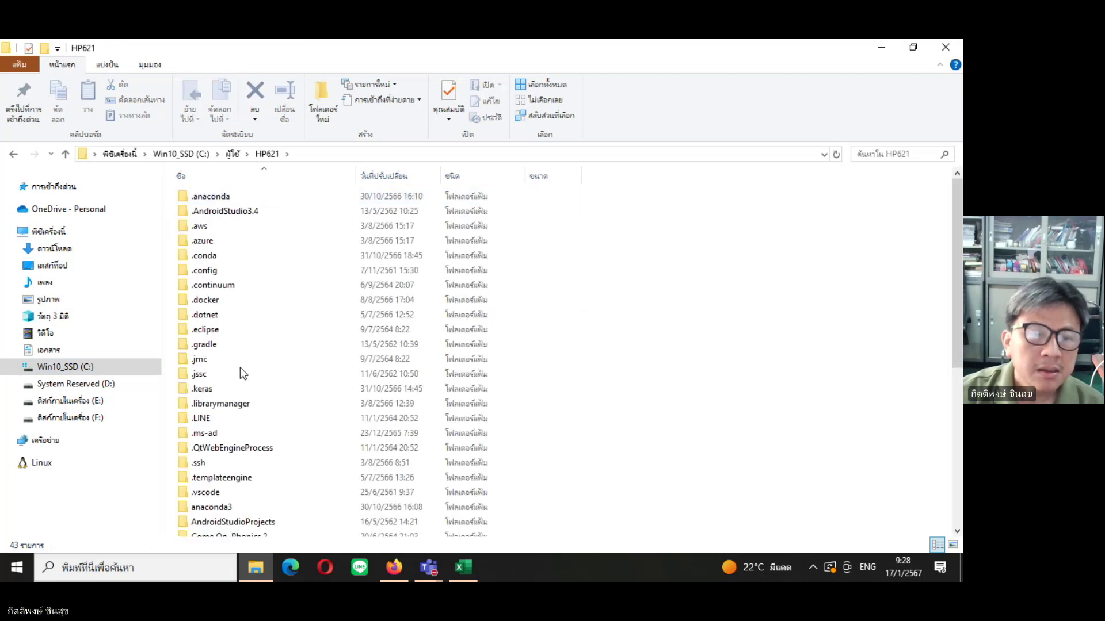
Scroll through the HP621 folder's contents, then bring up Windows search.
{"action": "left_click", "coordinate": [957, 532]}
{"action": "left_click", "coordinate": [957, 531]}
{"action": "left_click", "coordinate": [957, 532]}
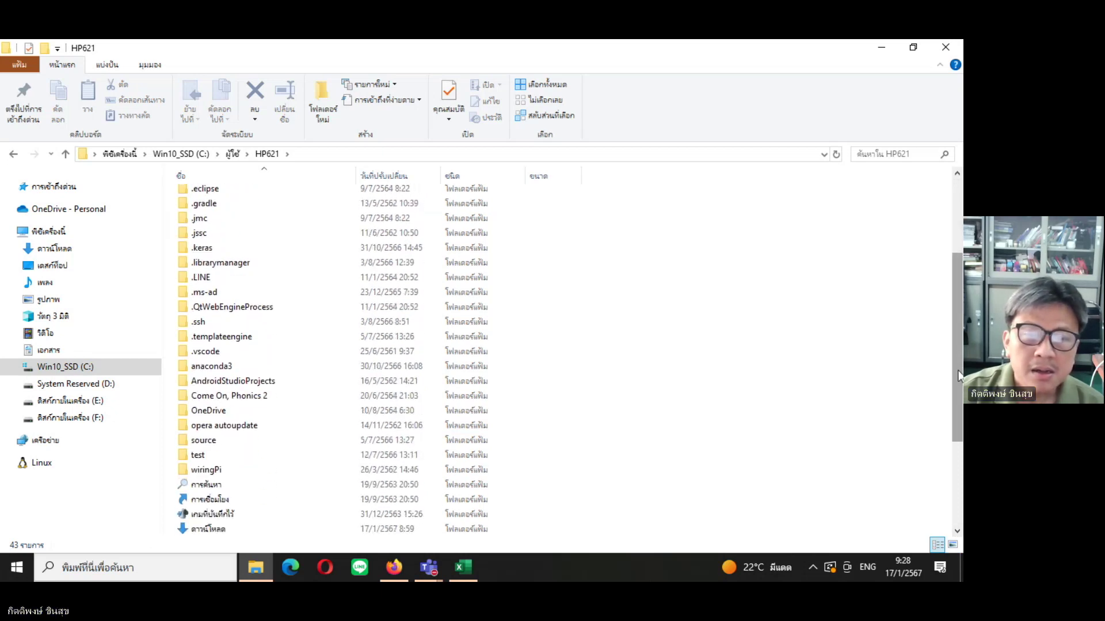
{"action": "mouse_move", "coordinate": [957, 379]}
{"action": "left_mouse_down"}
{"action": "mouse_move", "coordinate": [958, 458]}
{"action": "mouse_move", "coordinate": [939, 217]}
{"action": "left_mouse_up"}
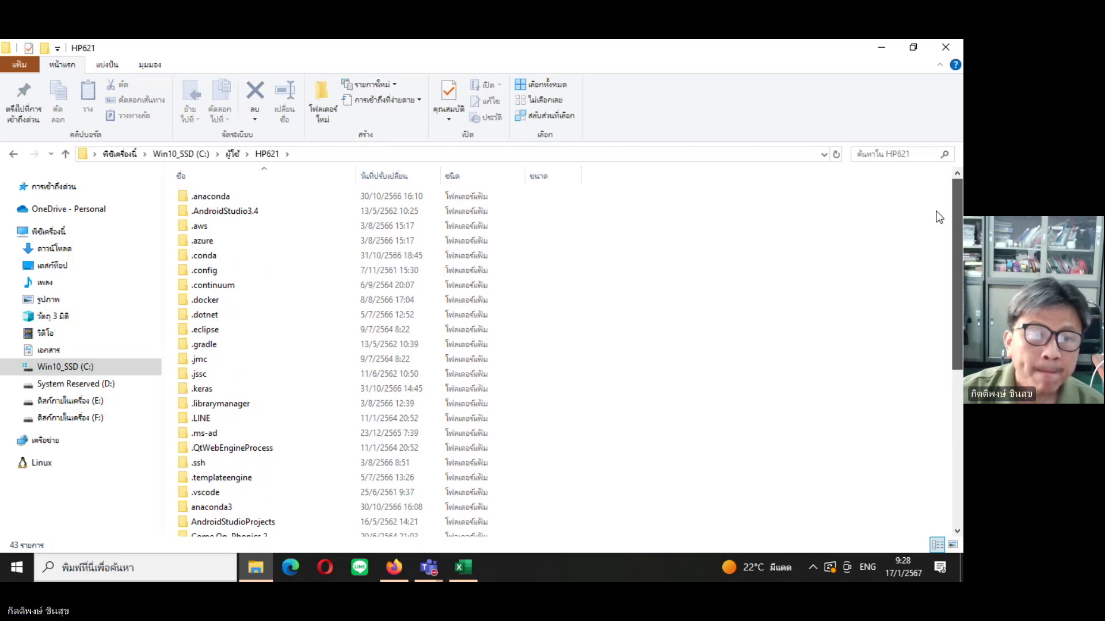
{"action": "scroll", "coordinate": [941, 261], "scroll_direction": "down", "scroll_amount": 4}
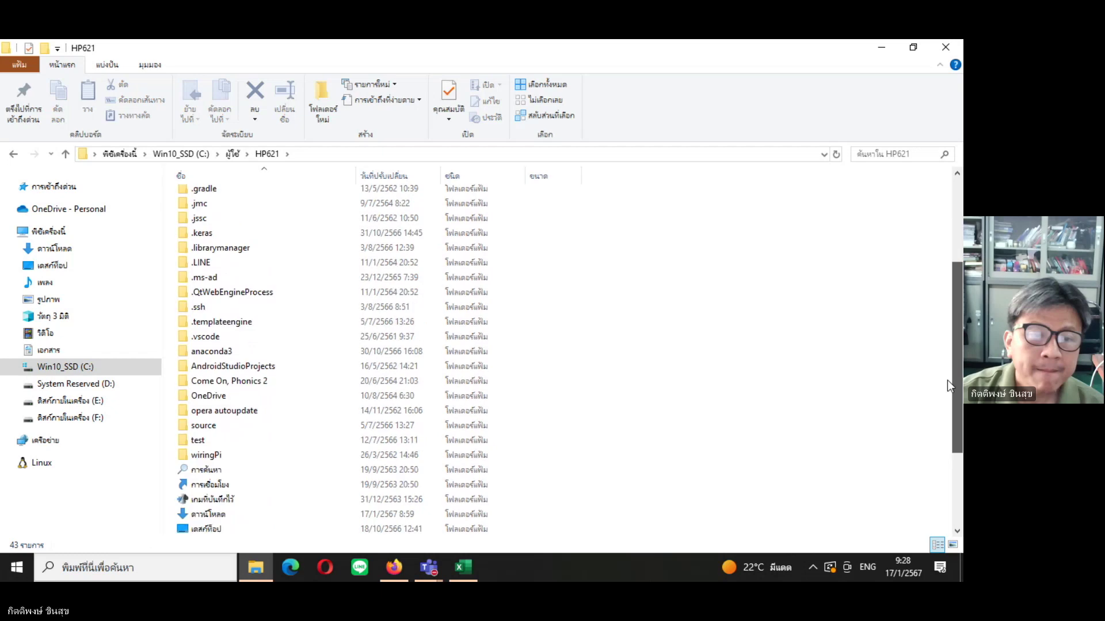
{"action": "left_click_drag", "start_coordinate": [948, 380], "coordinate": [948, 459]}
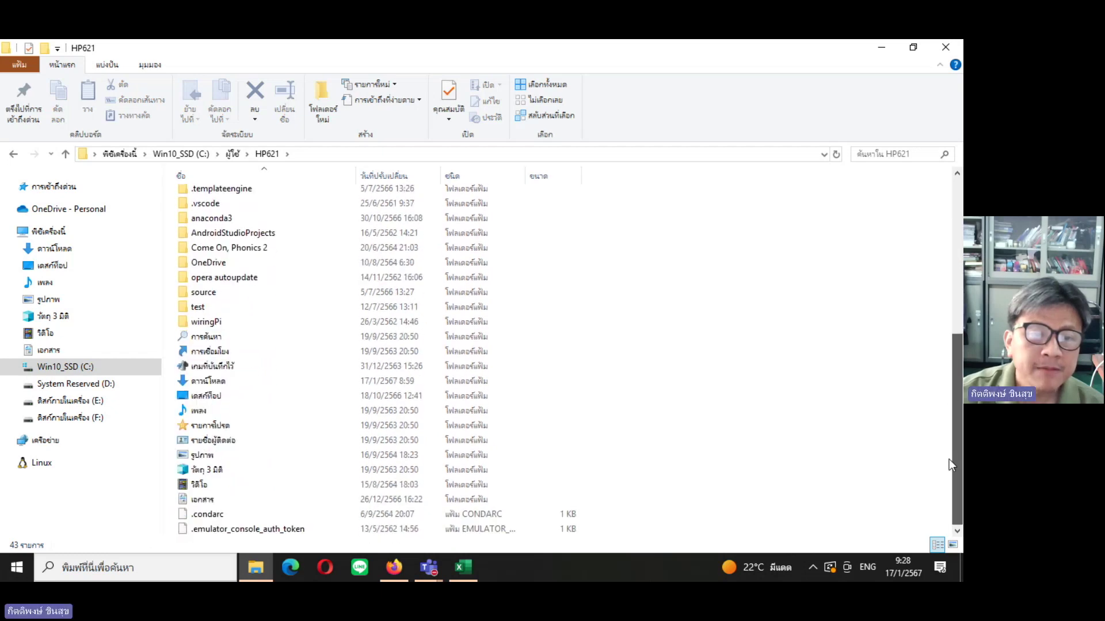
{"action": "left_click", "coordinate": [172, 570]}
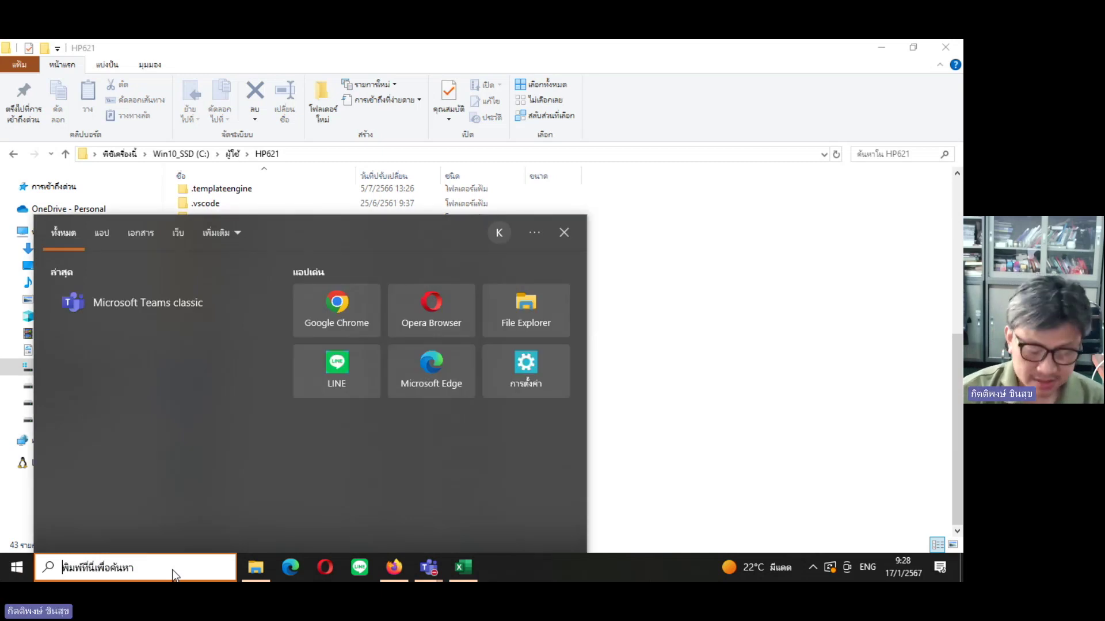
Search for data.json and open its containing Downloads folder.
{"action": "type", "text": "d"}
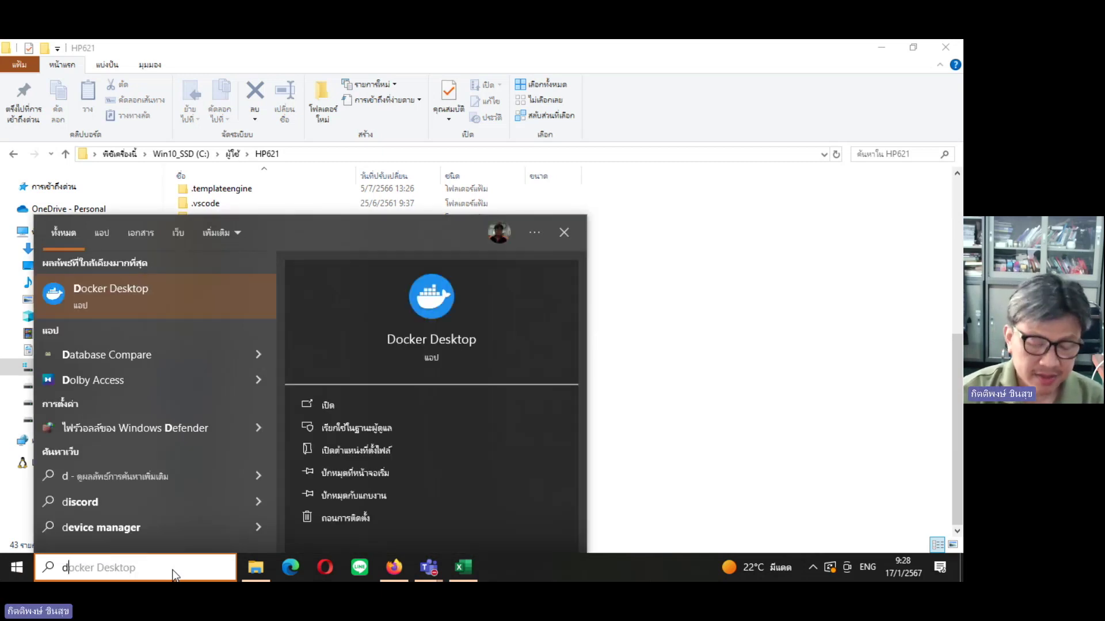
{"action": "type", "text": "ata"}
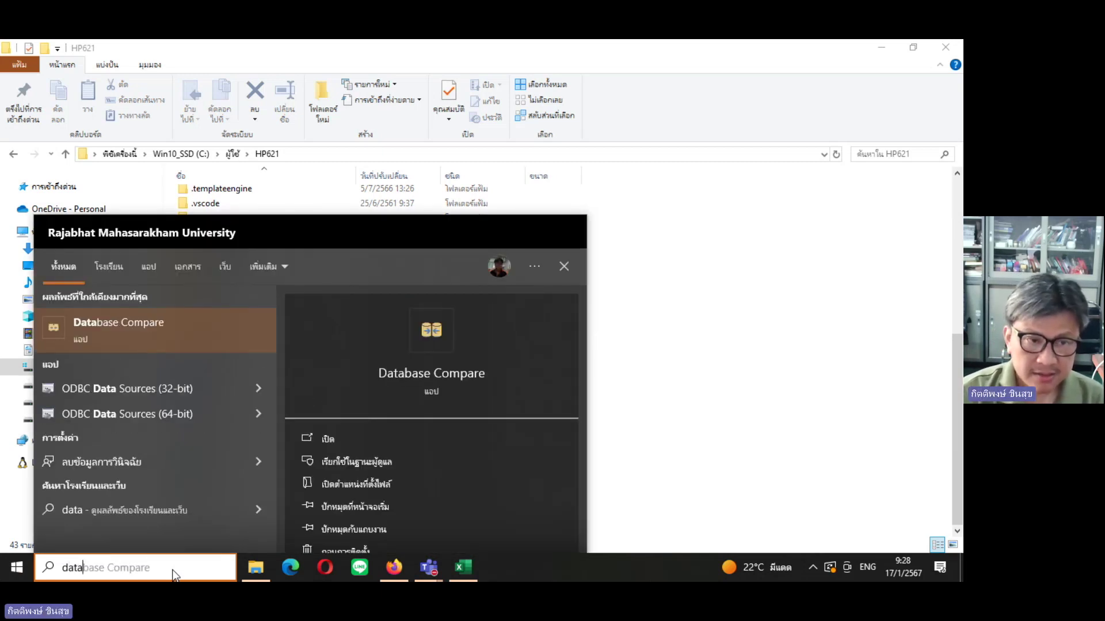
{"action": "type", "text": "."}
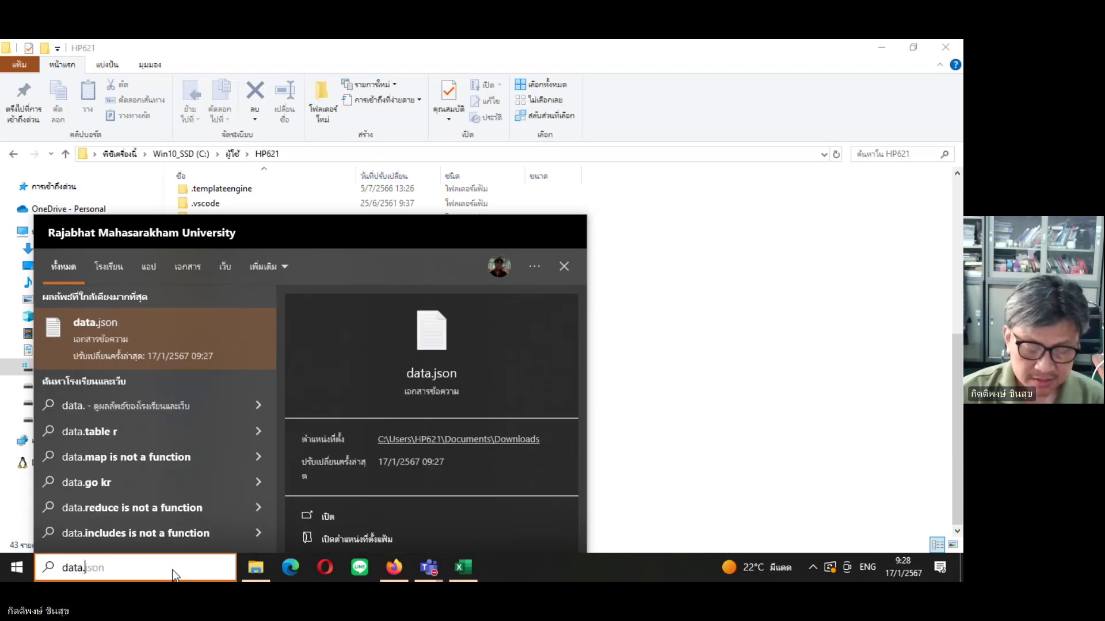
{"action": "type", "text": "json"}
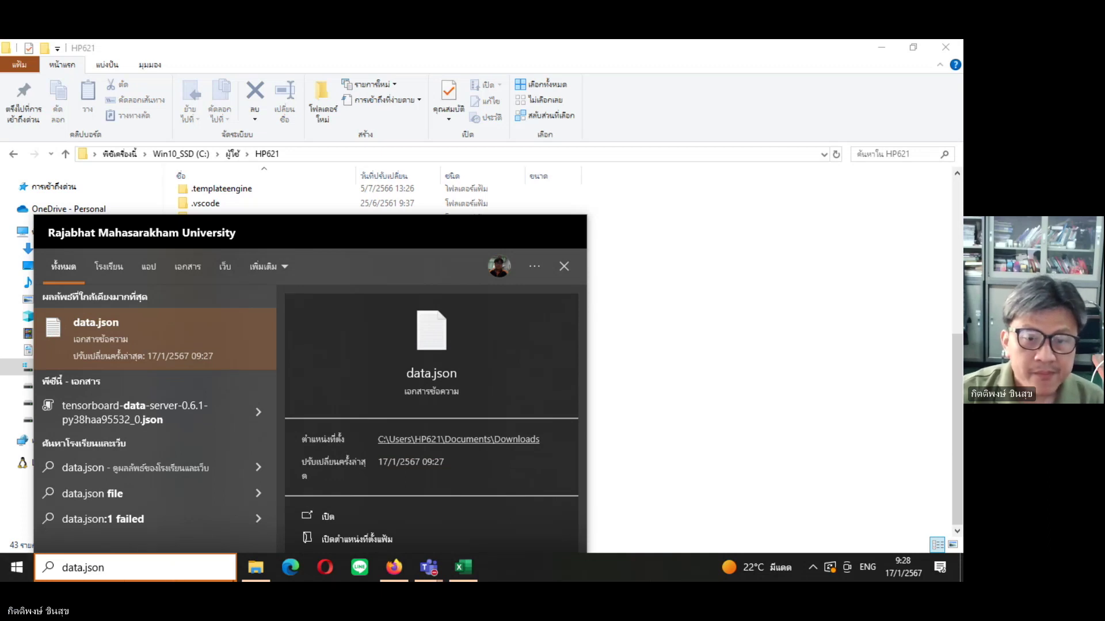
{"action": "left_click", "coordinate": [426, 439]}
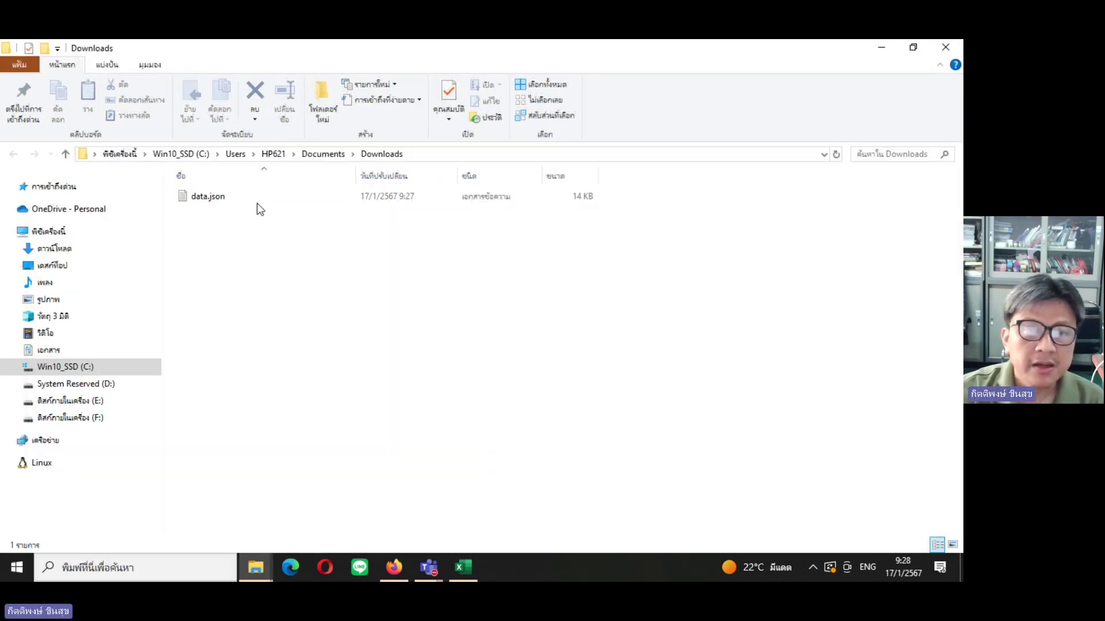
Select data.json and enter then leave rename mode, keeping its name unchanged.
{"action": "left_click", "coordinate": [255, 202]}
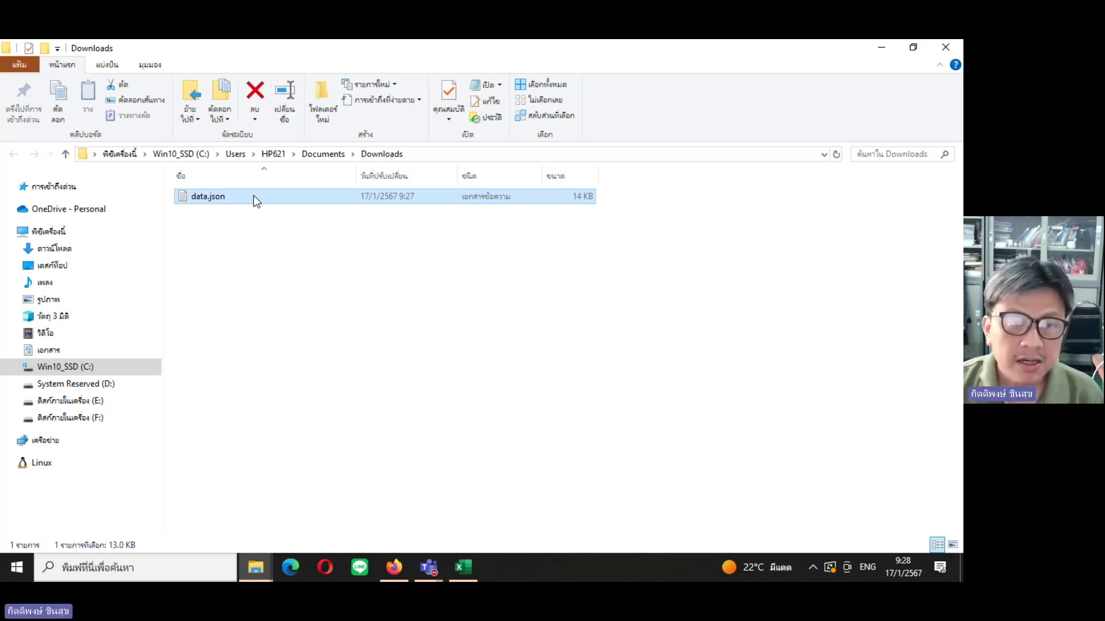
{"action": "key", "text": "F2"}
{"action": "key", "text": "Escape"}
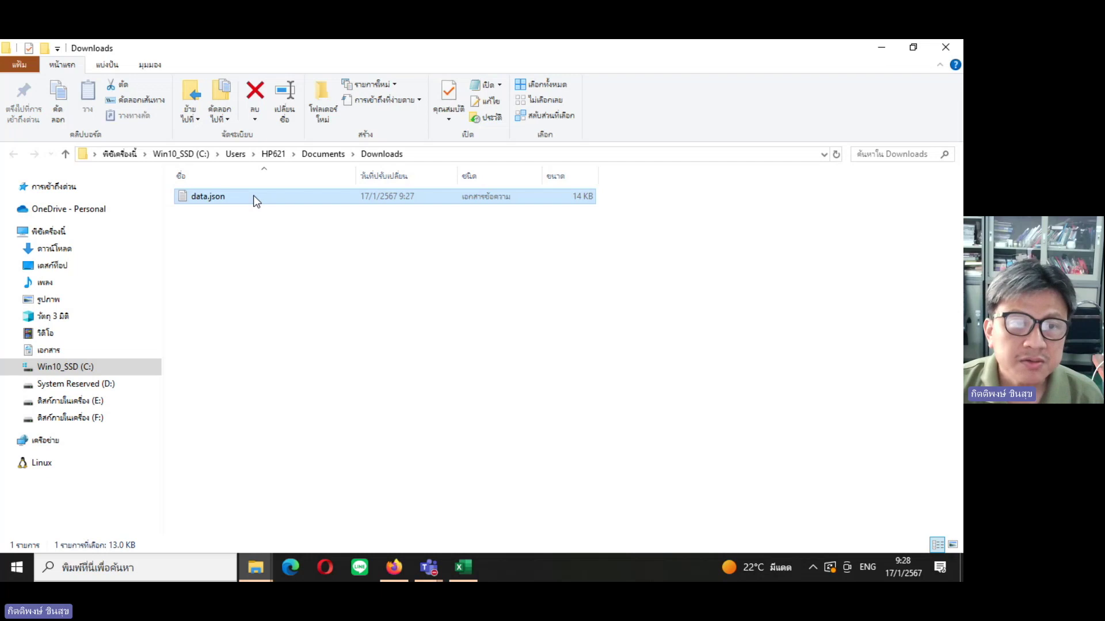
{"action": "key", "text": "F2"}
{"action": "left_click", "coordinate": [237, 196]}
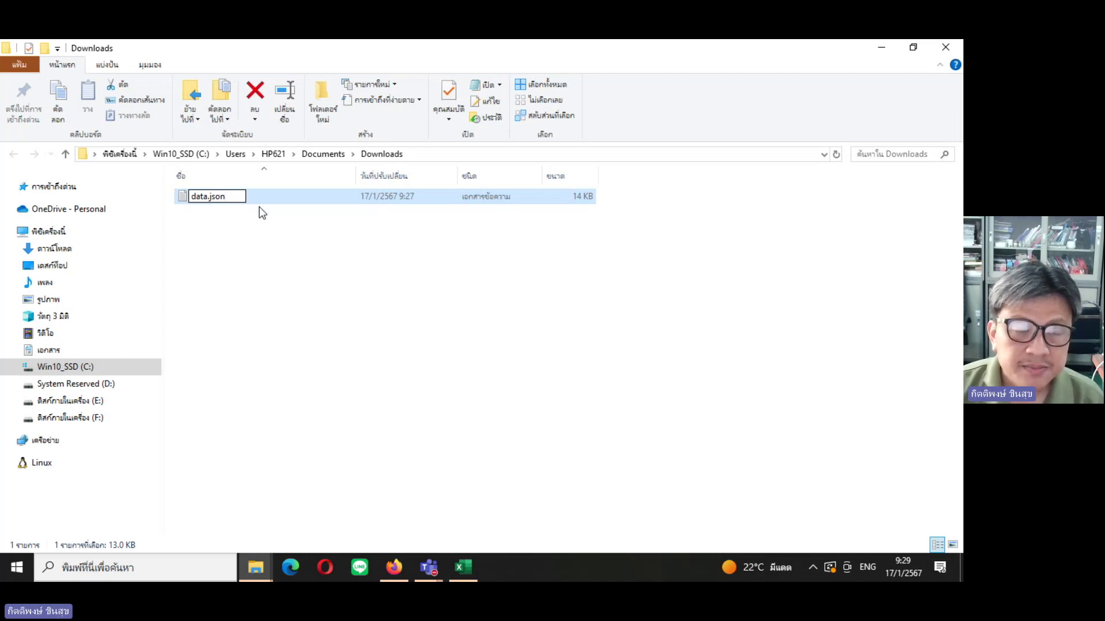
{"action": "key", "text": "Return"}
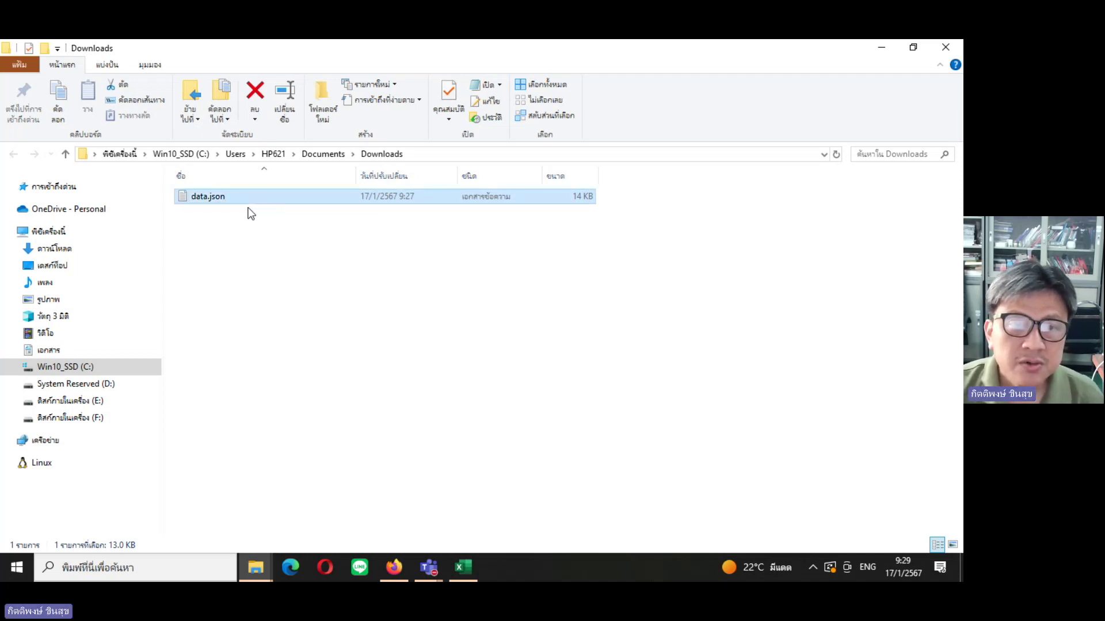
View data.json's raw JSON in Notepad, close it, and switch to Excel.
{"action": "double_click", "coordinate": [240, 196]}
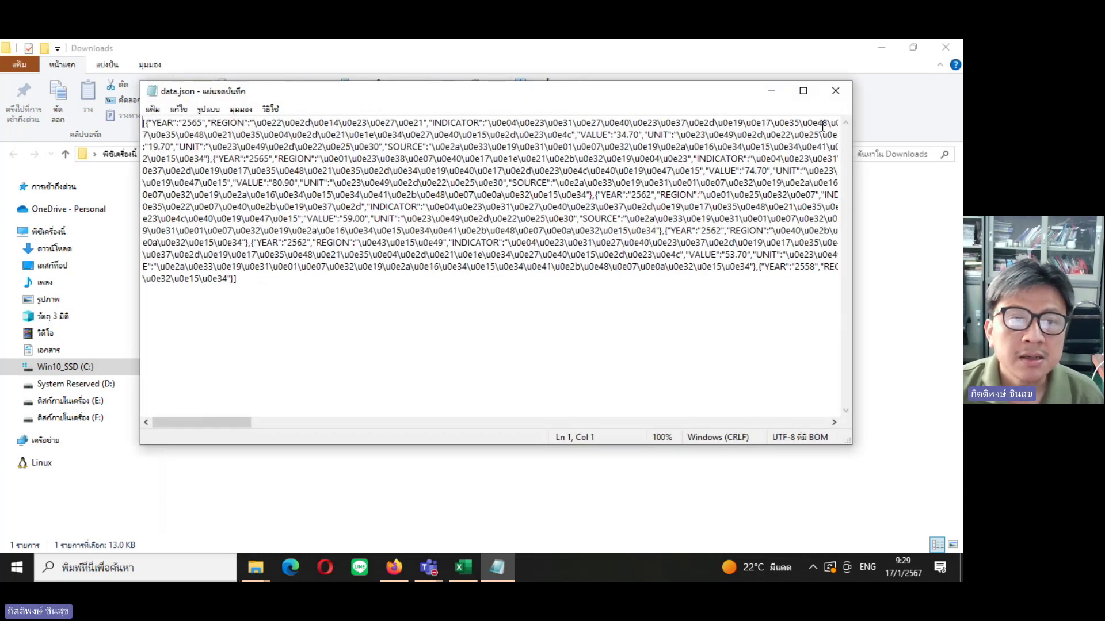
{"action": "left_click", "coordinate": [827, 101]}
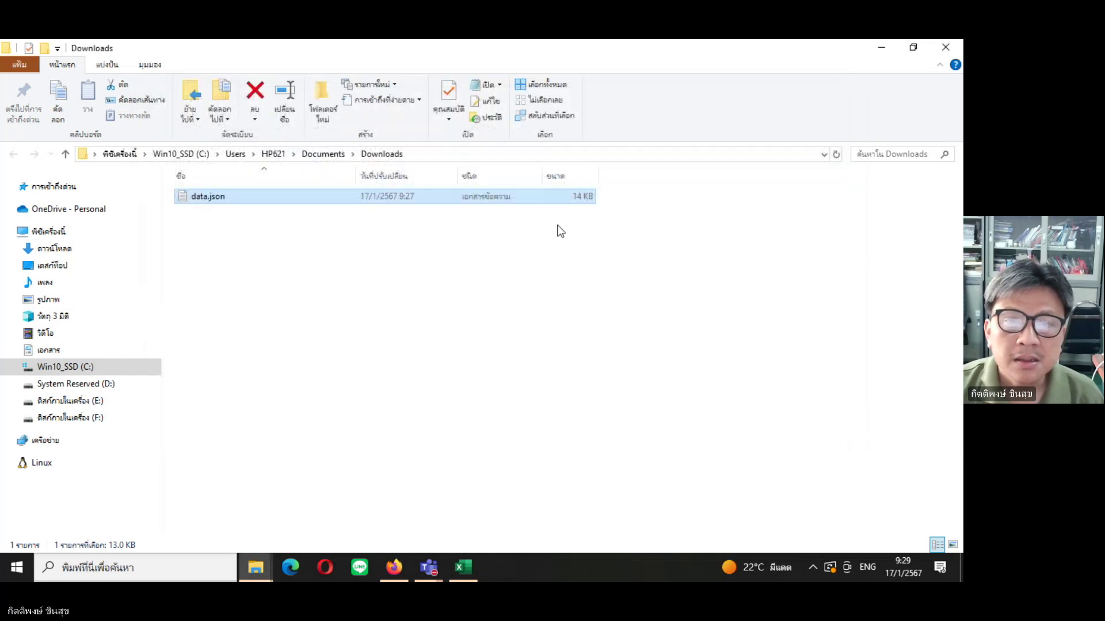
{"action": "double_click", "coordinate": [499, 196]}
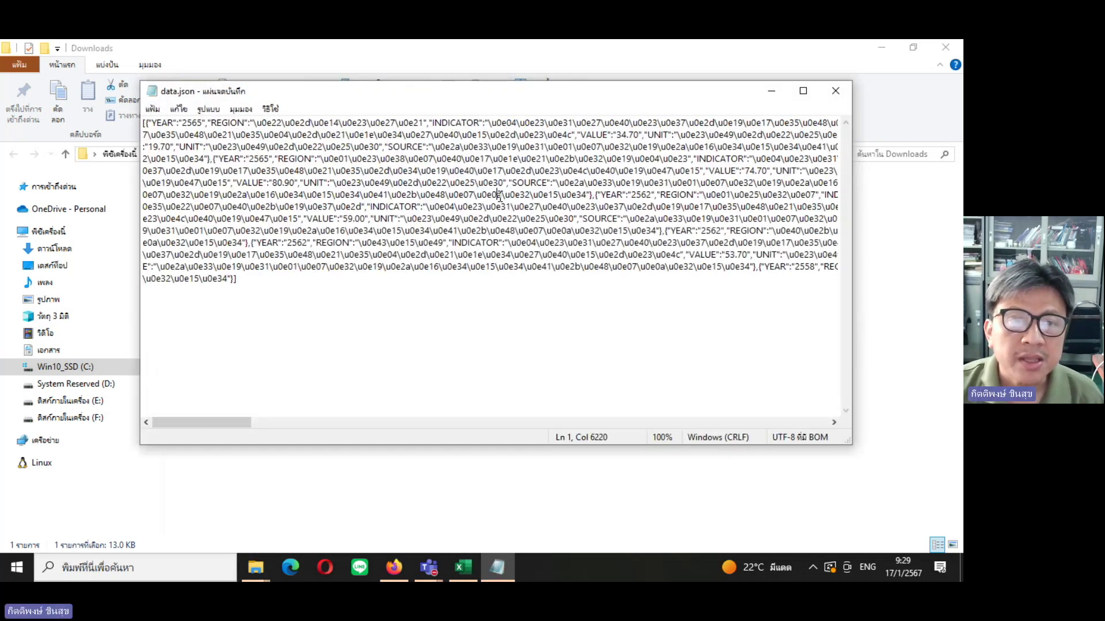
{"action": "left_click", "coordinate": [834, 93]}
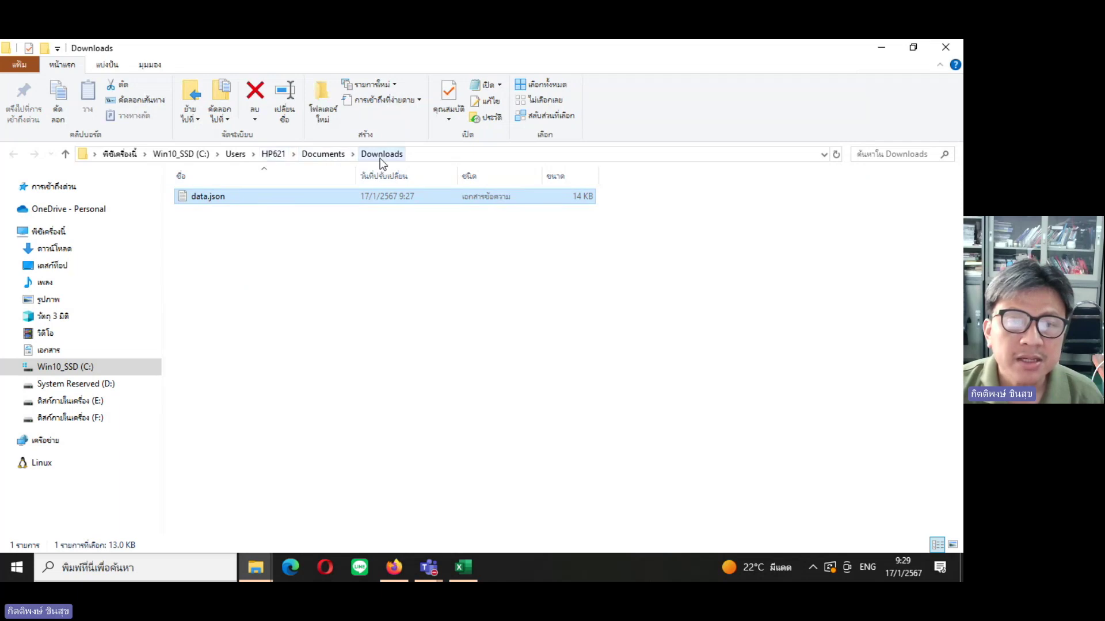
{"action": "left_click", "coordinate": [463, 567]}
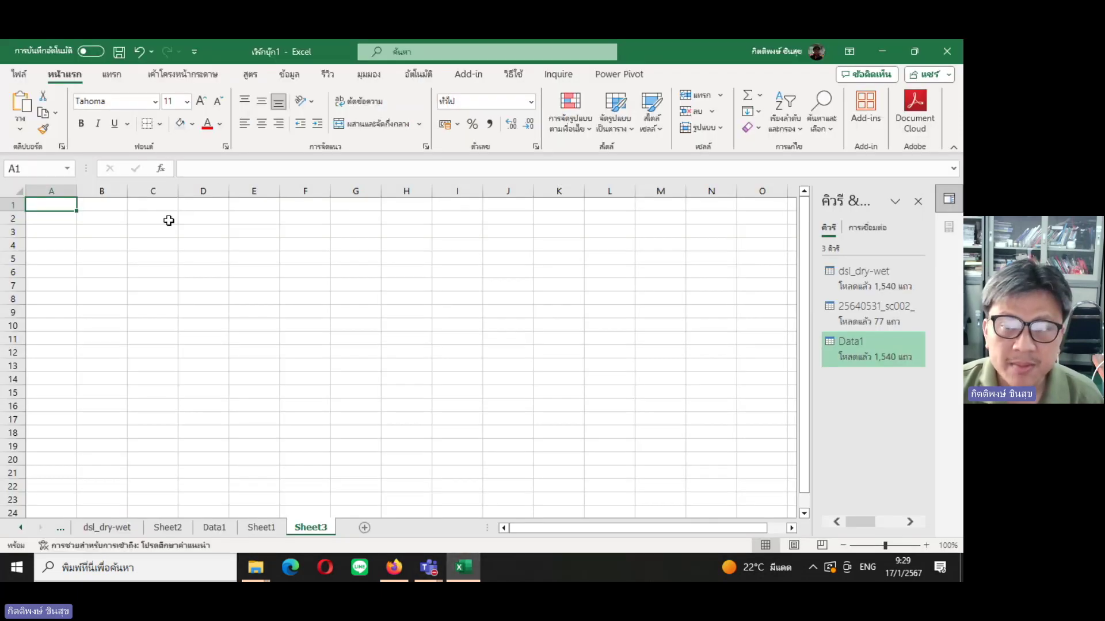
Widen the Queries & Connections pane and start a Data import from a JSON file.
{"action": "left_click_drag", "start_coordinate": [813, 324], "coordinate": [728, 324]}
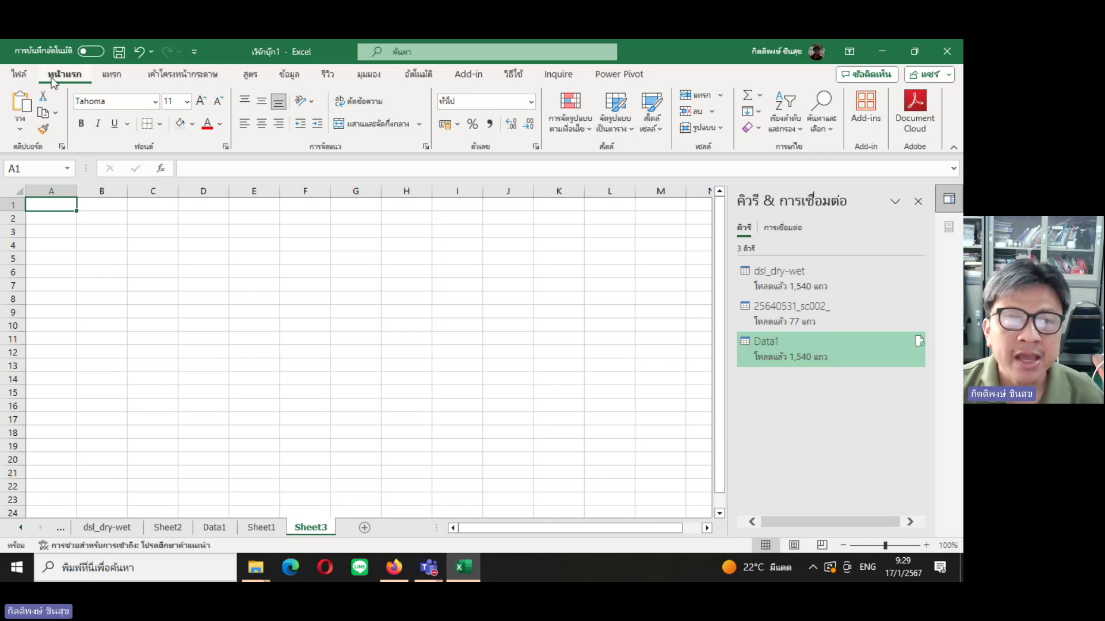
{"action": "left_click", "coordinate": [291, 75]}
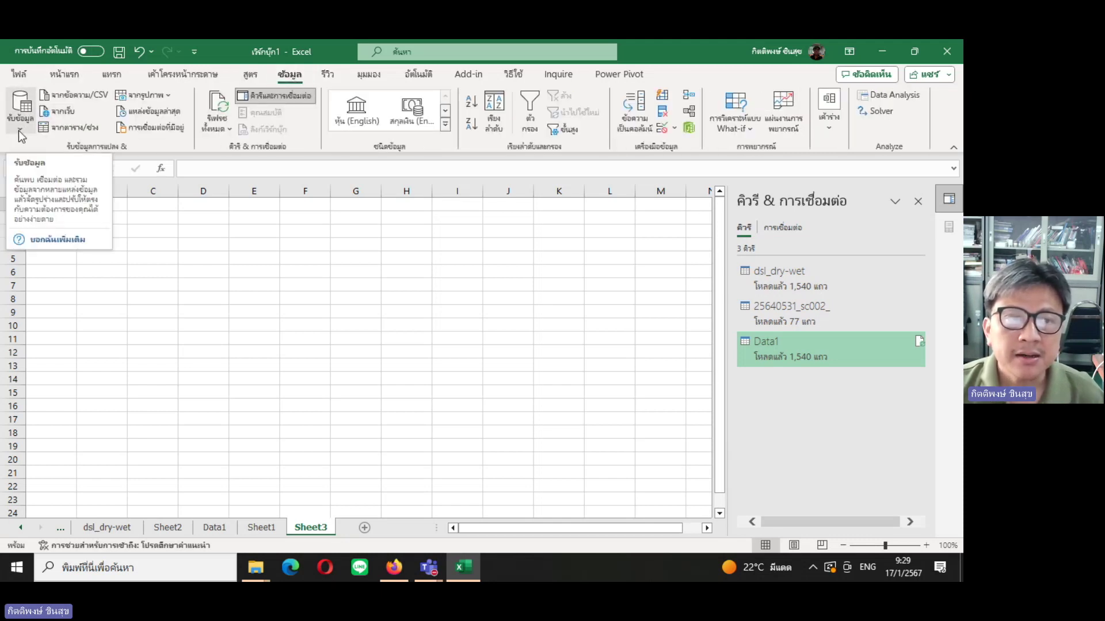
{"action": "left_click", "coordinate": [18, 130]}
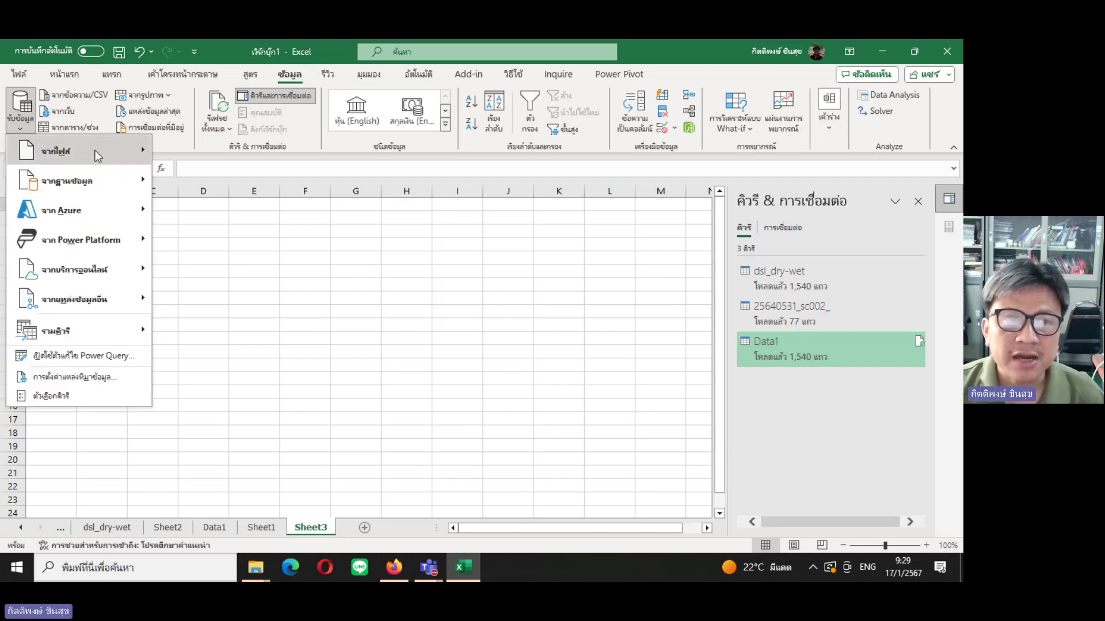
{"action": "mouse_move", "coordinate": [80, 151]}
{"action": "left_click", "coordinate": [235, 240]}
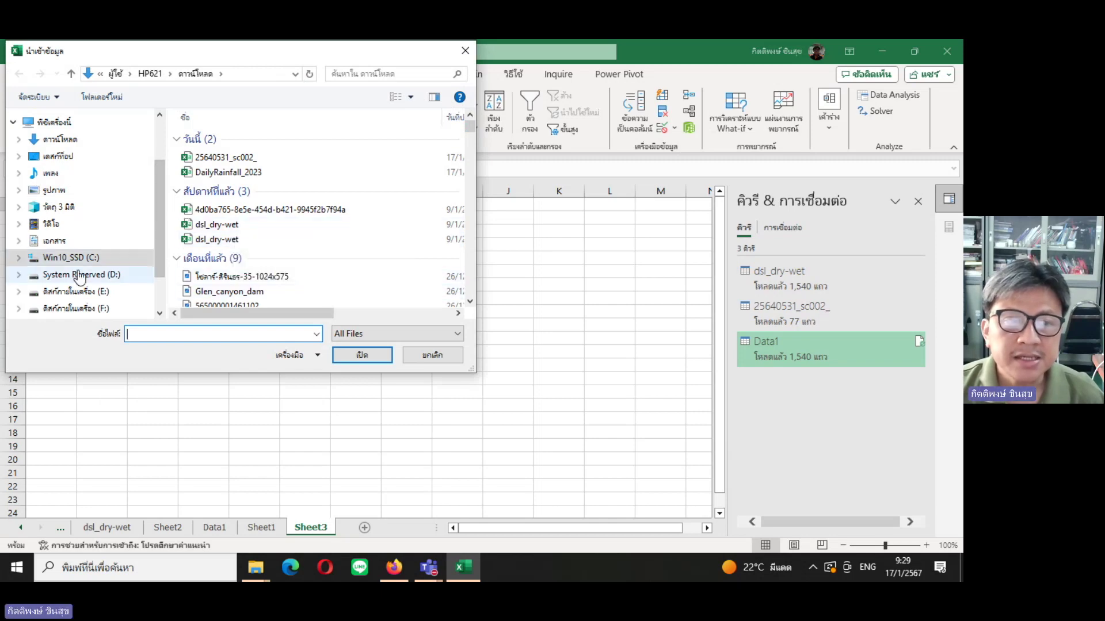
Browse Win10_SSD (C:) > ผู้ใช้ > HP621 and scroll through its folders.
{"action": "left_click", "coordinate": [68, 259]}
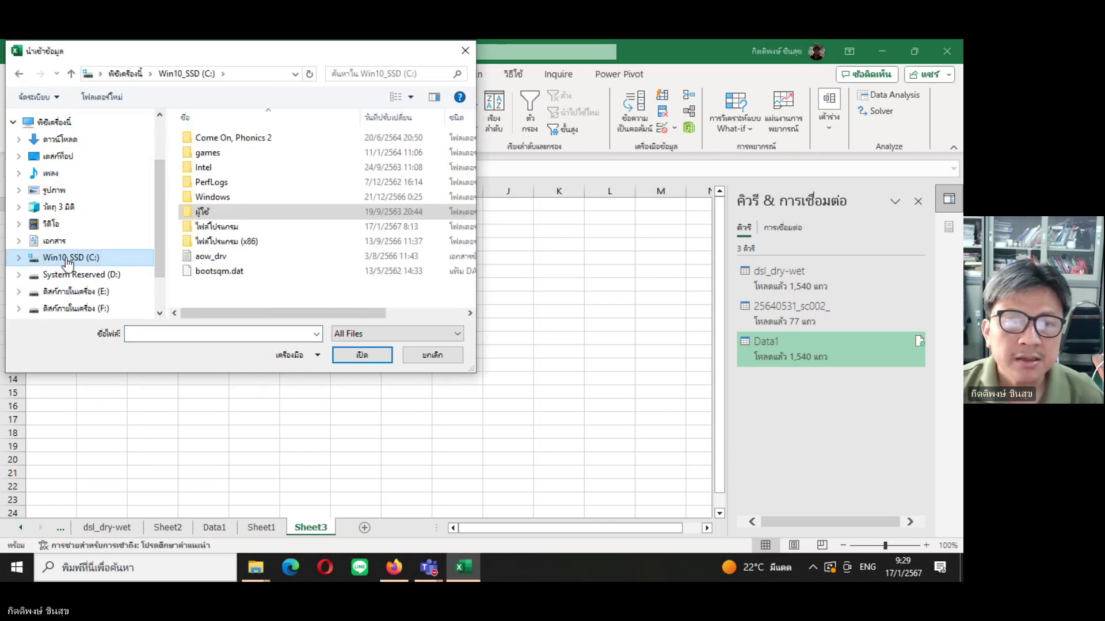
{"action": "double_click", "coordinate": [200, 211]}
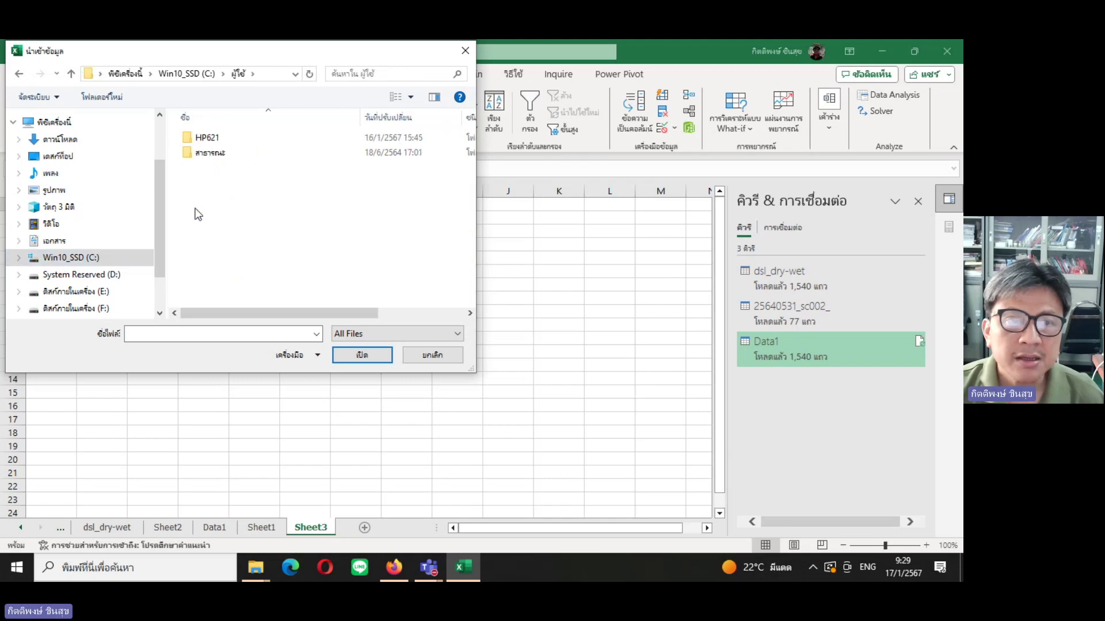
{"action": "double_click", "coordinate": [213, 138]}
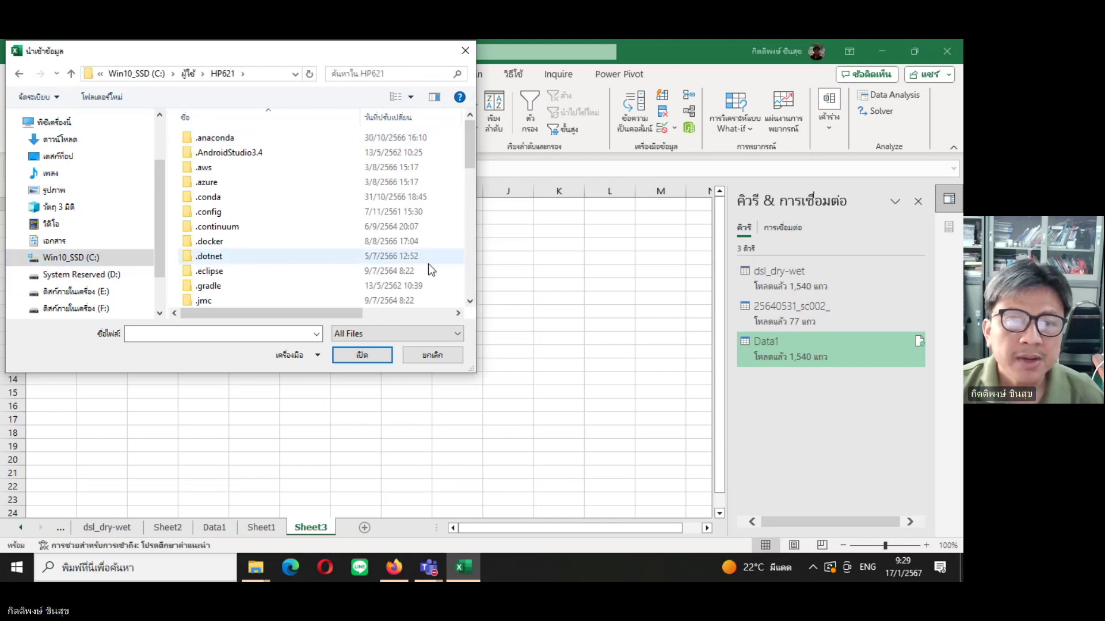
{"action": "scroll", "coordinate": [468, 305], "scroll_direction": "down", "scroll_amount": 7}
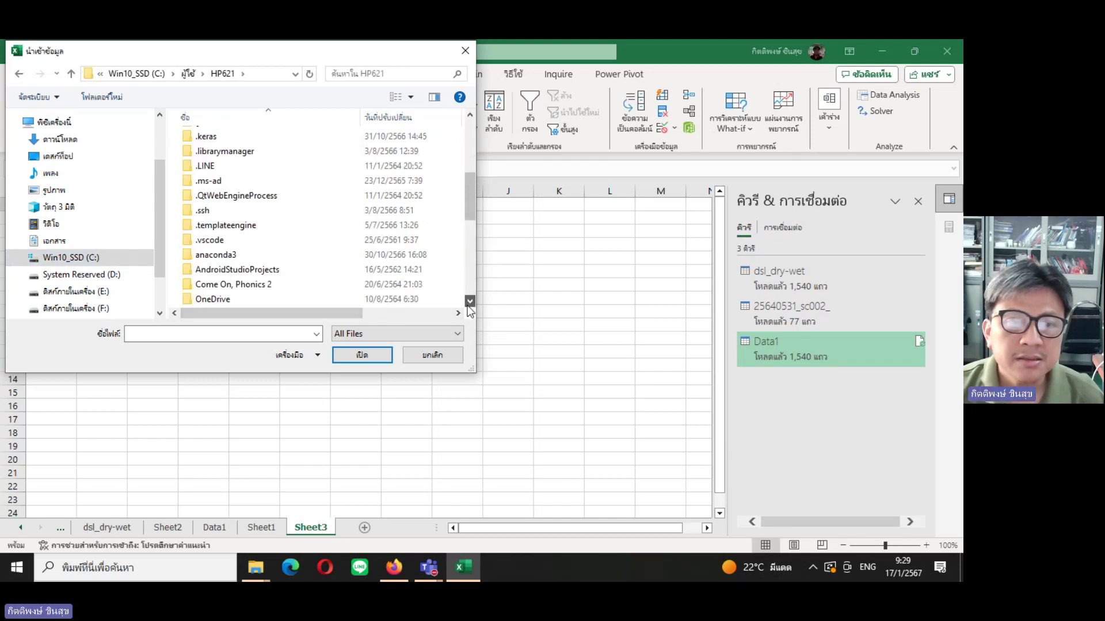
{"action": "scroll", "coordinate": [468, 307], "scroll_direction": "down", "scroll_amount": 1}
{"action": "left_click", "coordinate": [469, 306]}
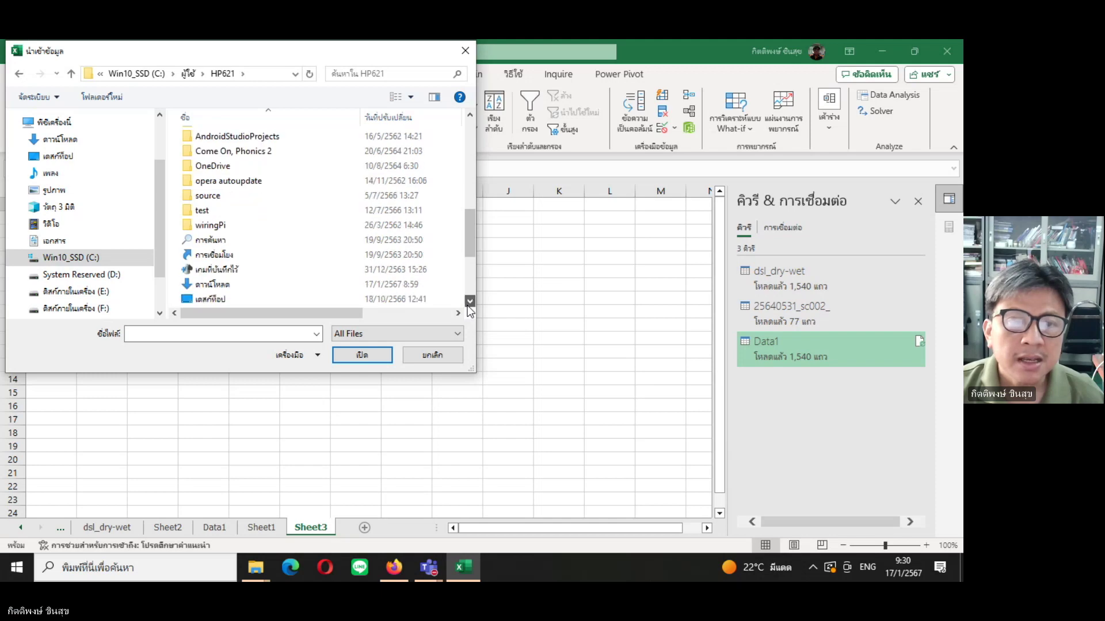
{"action": "left_click", "coordinate": [468, 306]}
{"action": "left_click", "coordinate": [468, 305]}
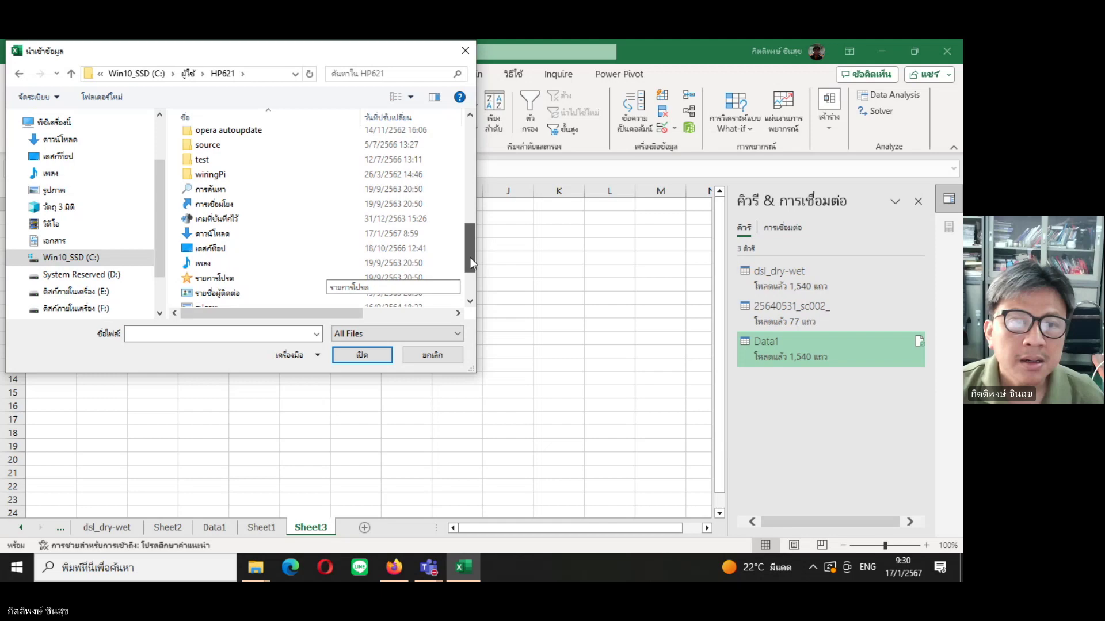
{"action": "left_click_drag", "start_coordinate": [469, 258], "coordinate": [469, 247]}
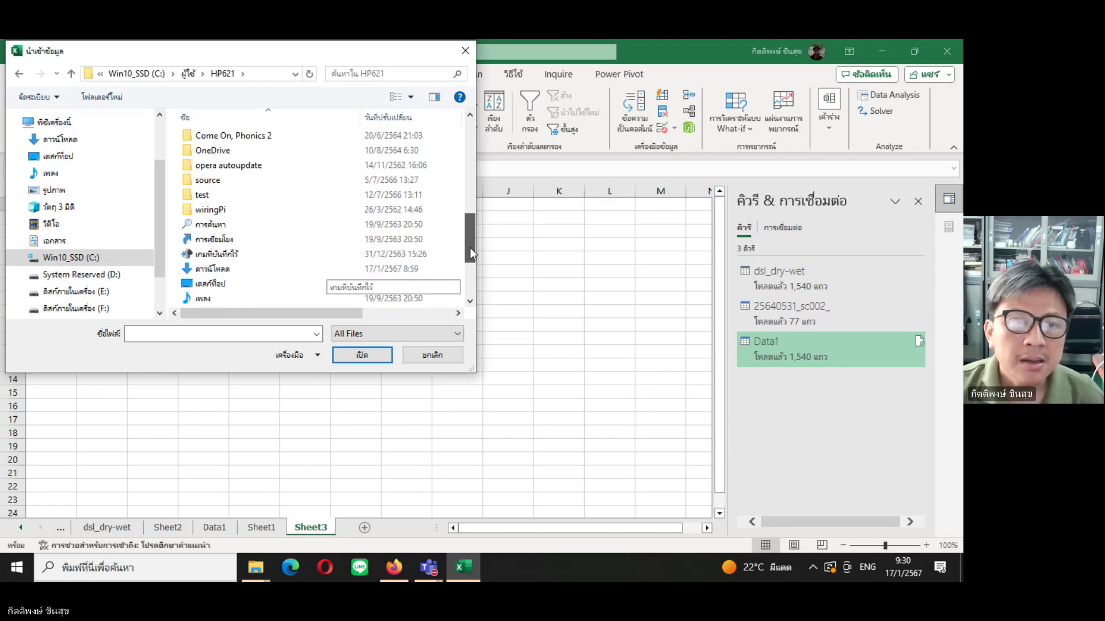
{"action": "left_click_drag", "start_coordinate": [470, 249], "coordinate": [469, 252]}
Open the ดาวน์โหลด folder, then return to the root of Win10_SSD (C:).
{"action": "left_click", "coordinate": [246, 260]}
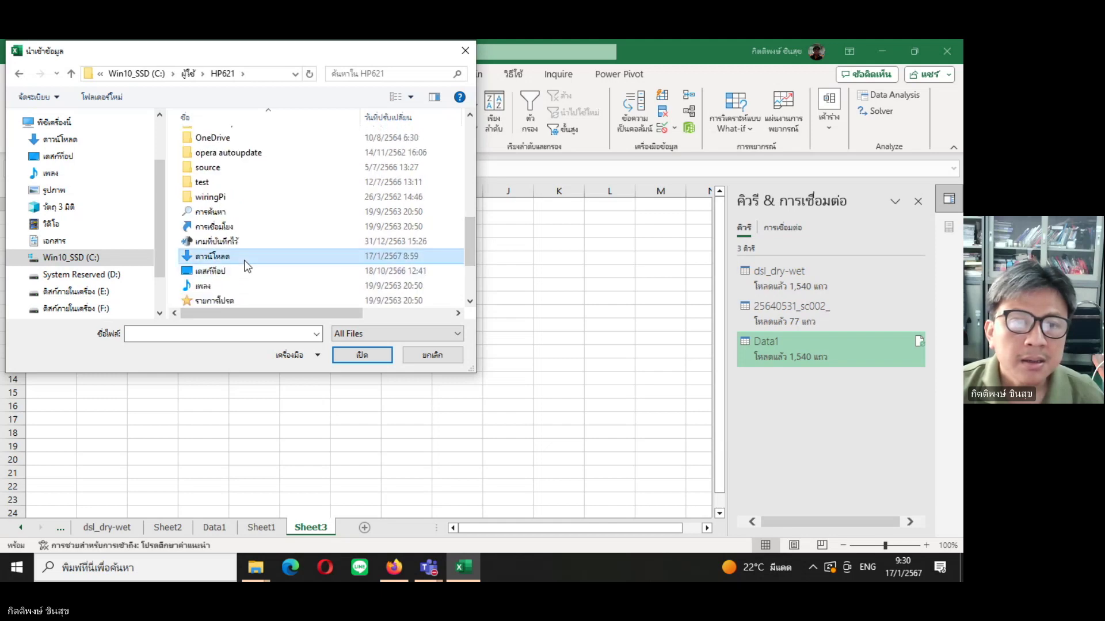
{"action": "double_click", "coordinate": [220, 260]}
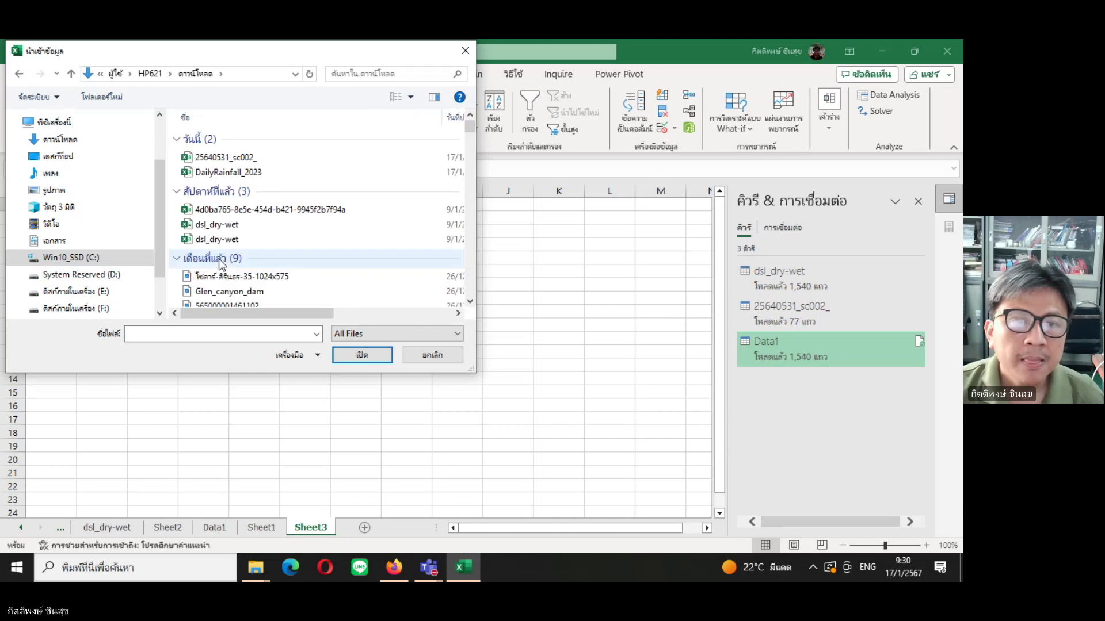
{"action": "mouse_move", "coordinate": [320, 314]}
{"action": "left_mouse_down"}
{"action": "mouse_move", "coordinate": [450, 316]}
{"action": "mouse_move", "coordinate": [329, 316]}
{"action": "left_mouse_up"}
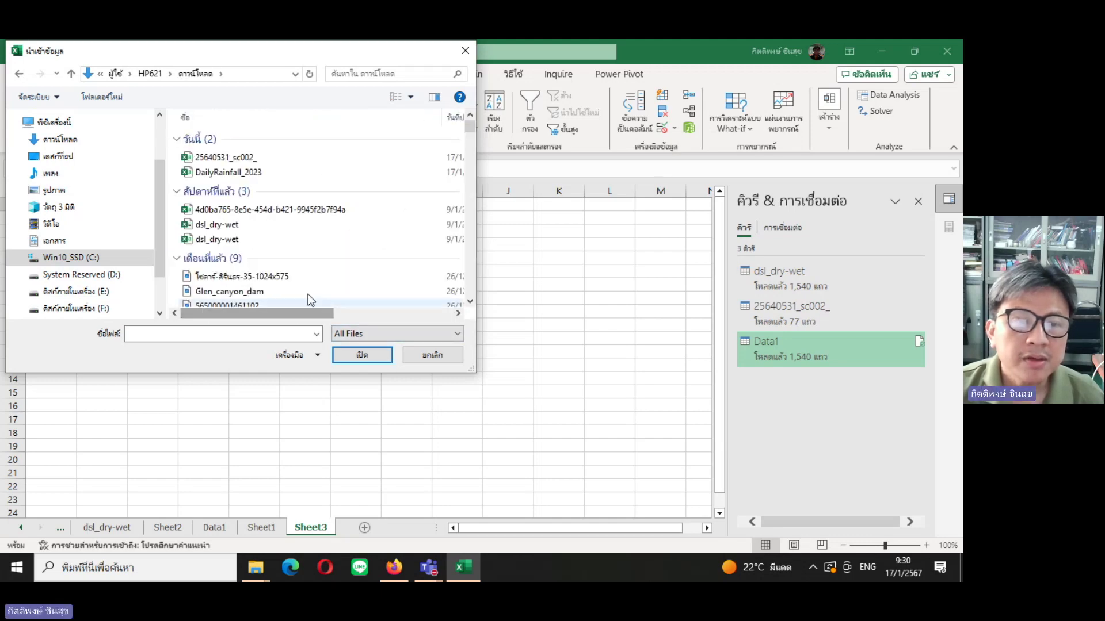
{"action": "left_click", "coordinate": [94, 260]}
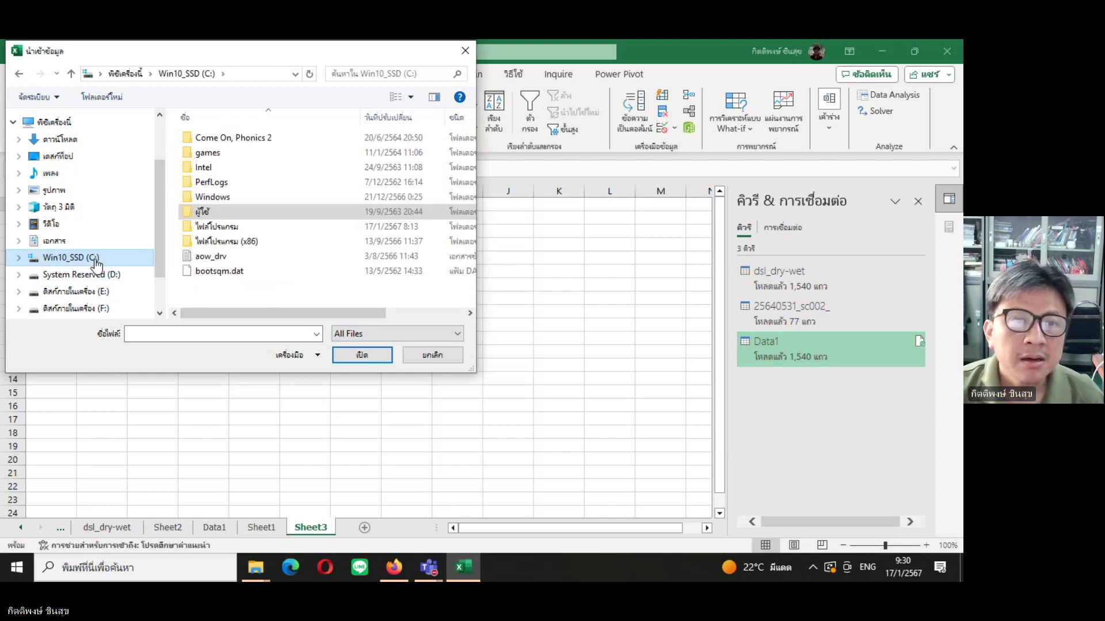
{"action": "left_click", "coordinate": [256, 568]}
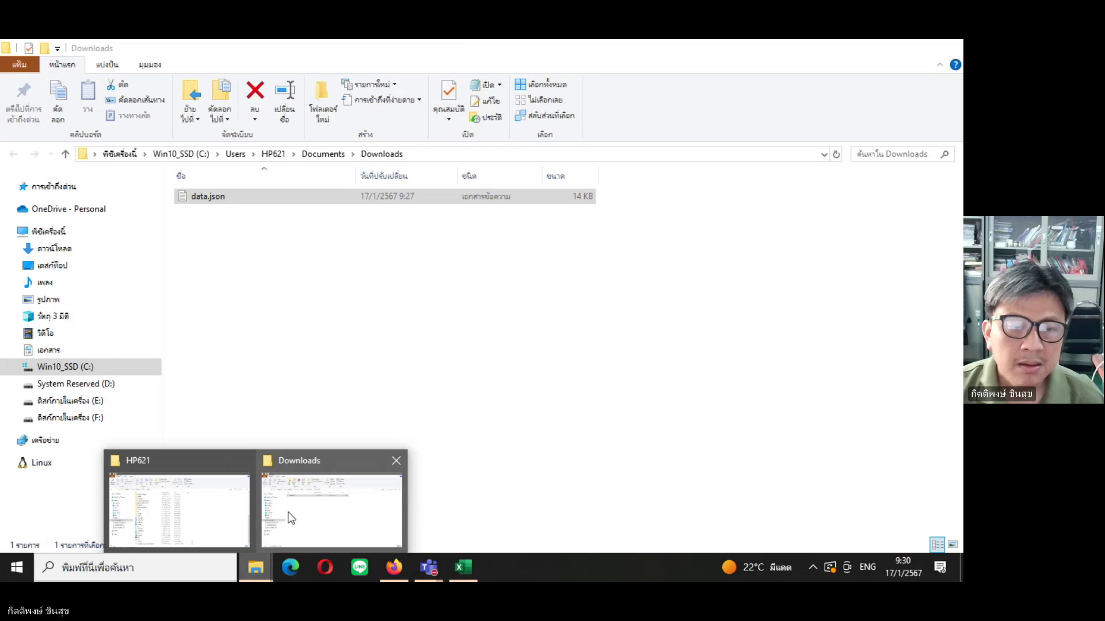
{"action": "left_click", "coordinate": [168, 505]}
{"action": "left_click", "coordinate": [318, 154]}
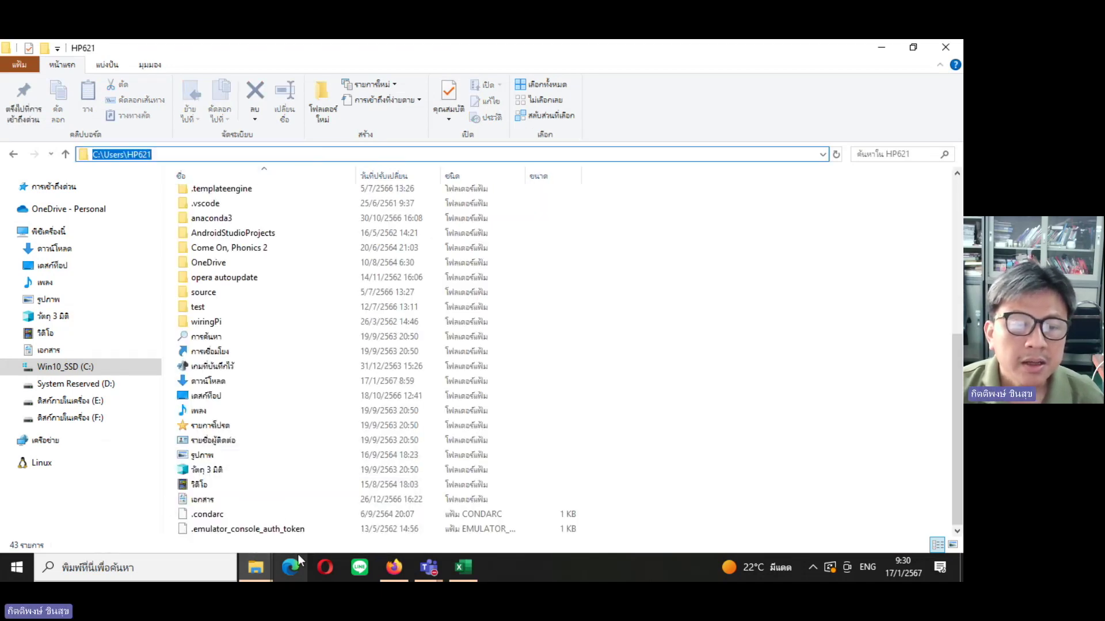
{"action": "left_click", "coordinate": [256, 565]}
{"action": "left_click", "coordinate": [325, 525]}
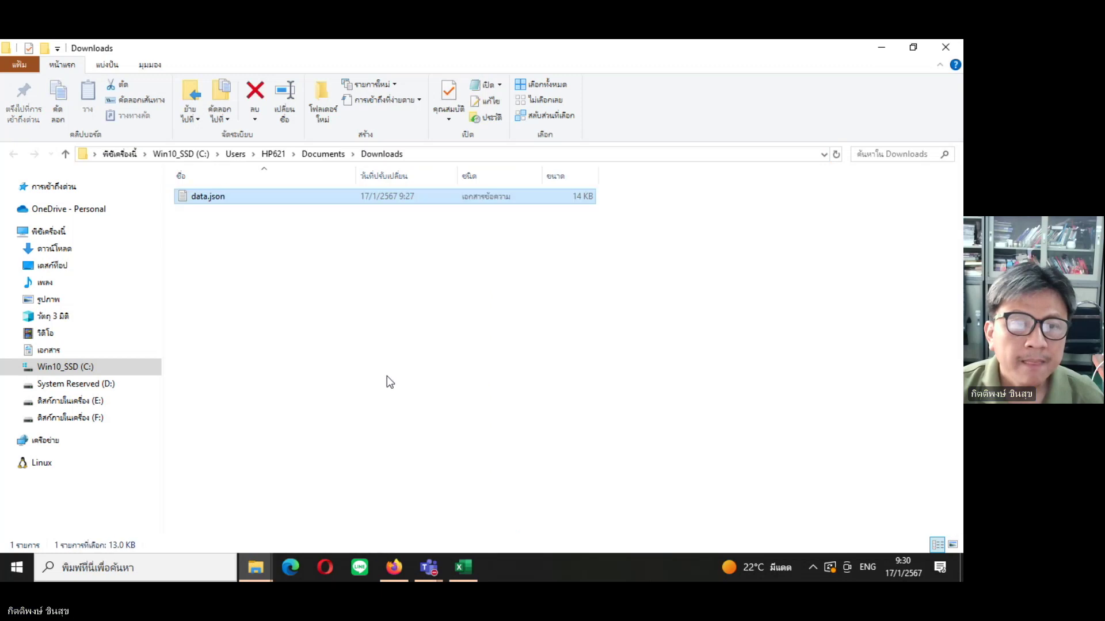
{"action": "left_click", "coordinate": [422, 156]}
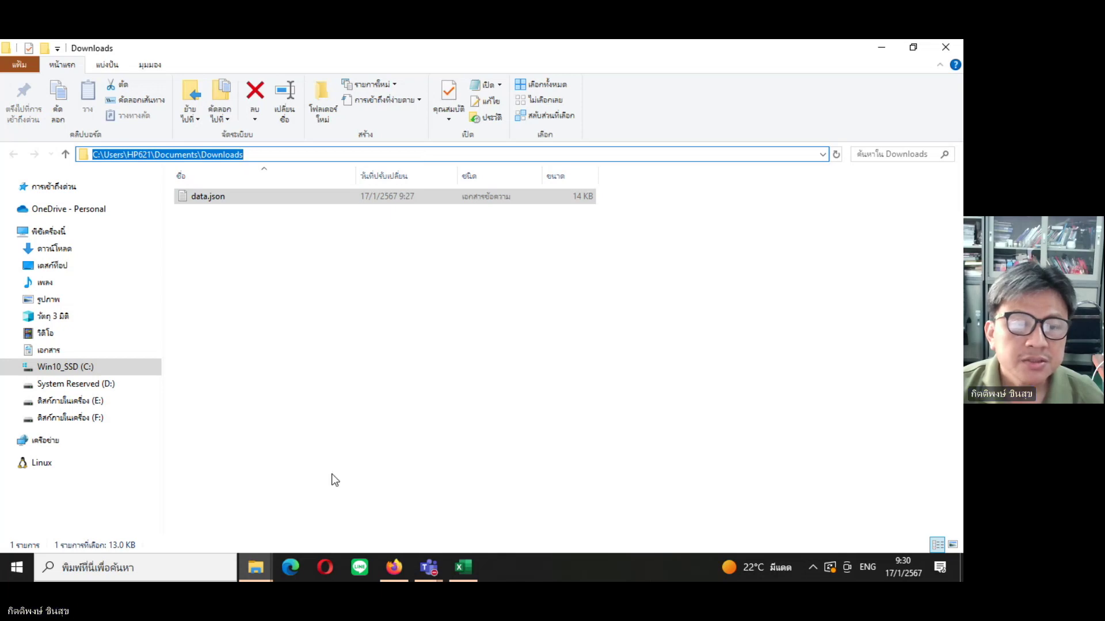
{"action": "left_click", "coordinate": [463, 569]}
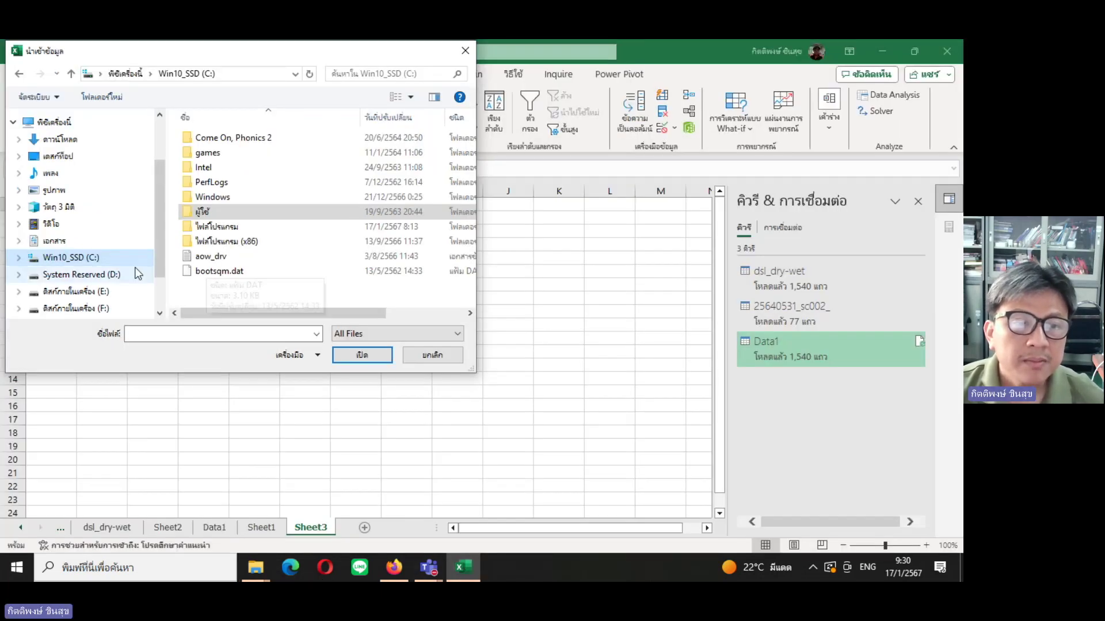
Navigate to ผู้ใช้ > HP621 > เอกสาร > Downloads and import data.json.
{"action": "left_click", "coordinate": [226, 211]}
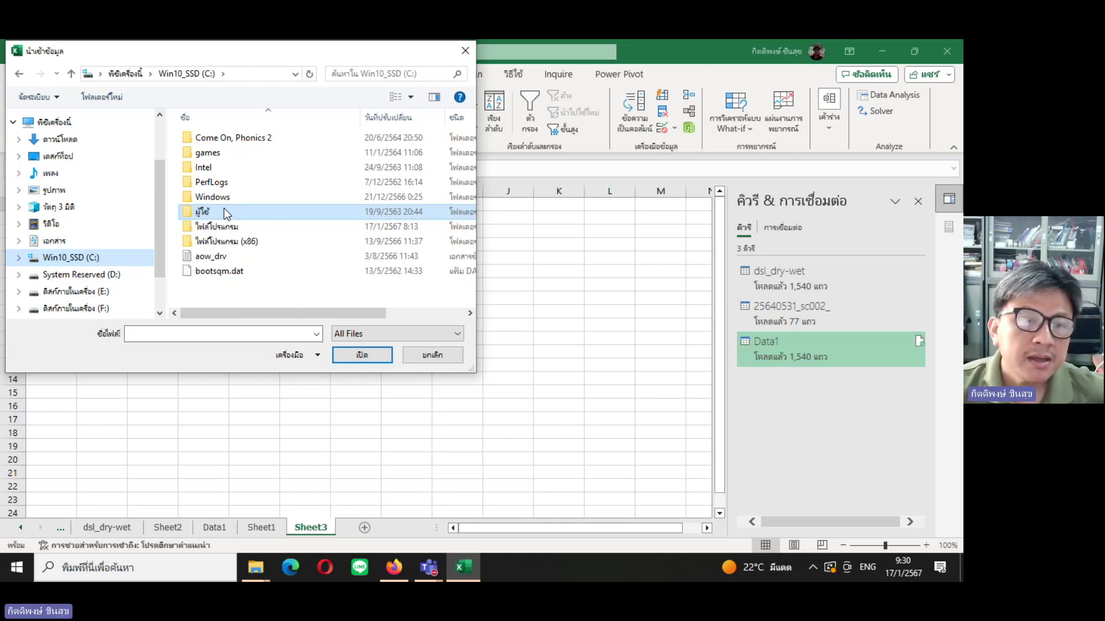
{"action": "double_click", "coordinate": [224, 211]}
{"action": "left_click", "coordinate": [210, 143]}
{"action": "double_click", "coordinate": [211, 143]}
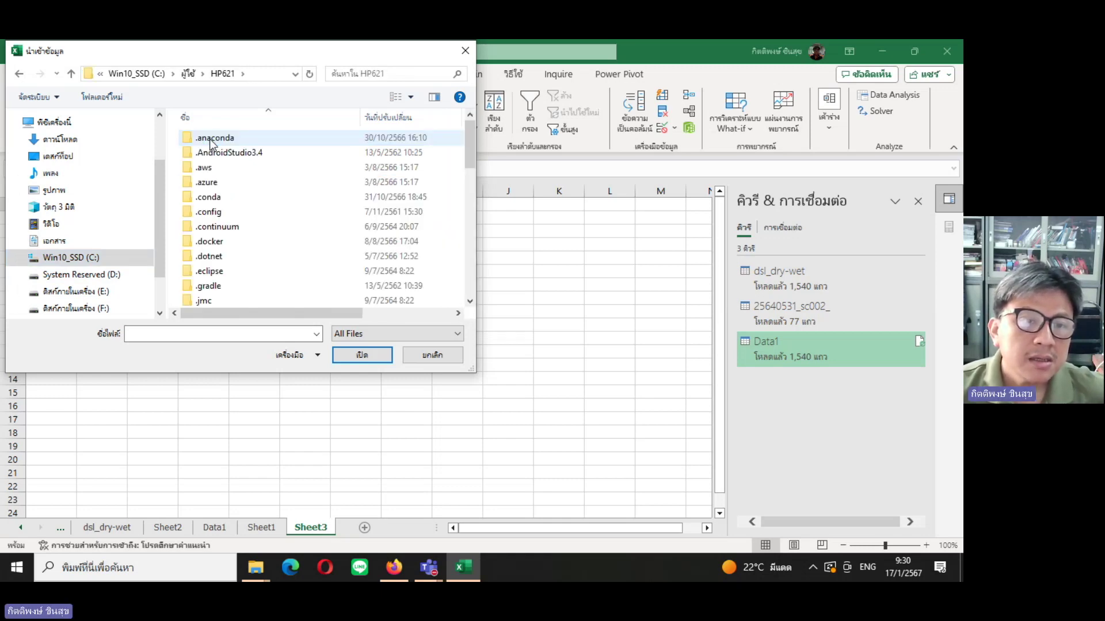
{"action": "left_click", "coordinate": [471, 302]}
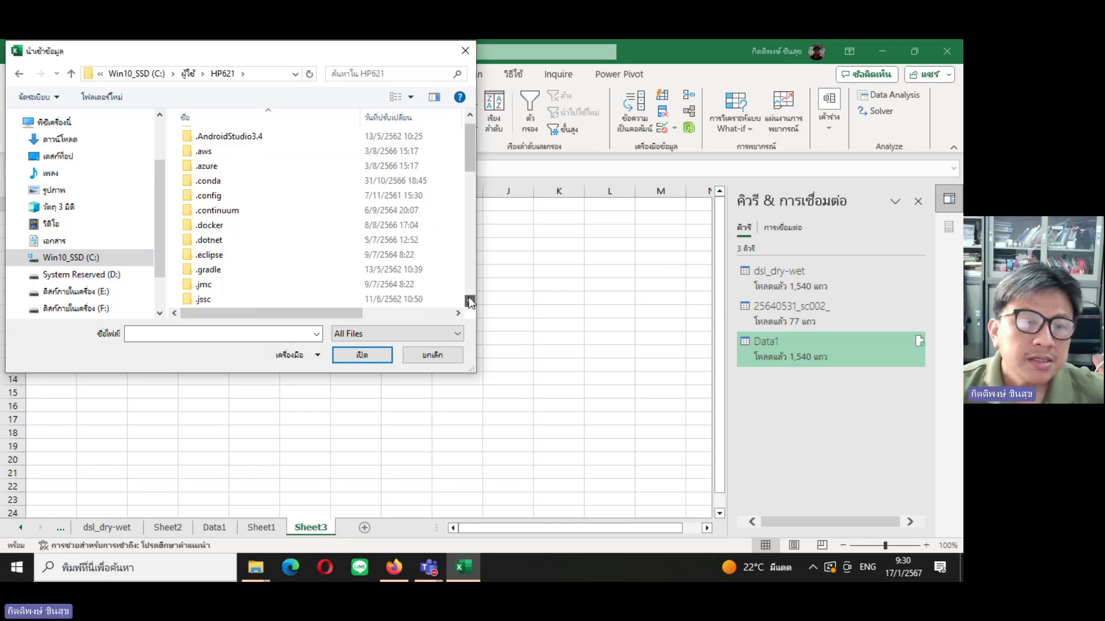
{"action": "left_click_drag", "start_coordinate": [471, 301], "coordinate": [470, 302]}
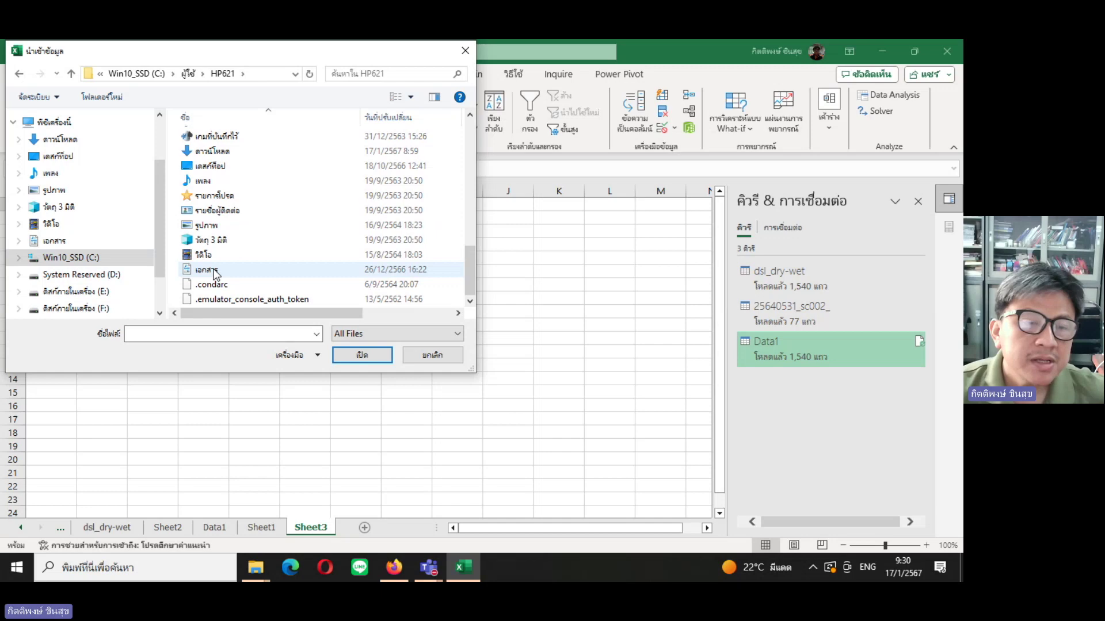
{"action": "double_click", "coordinate": [214, 274]}
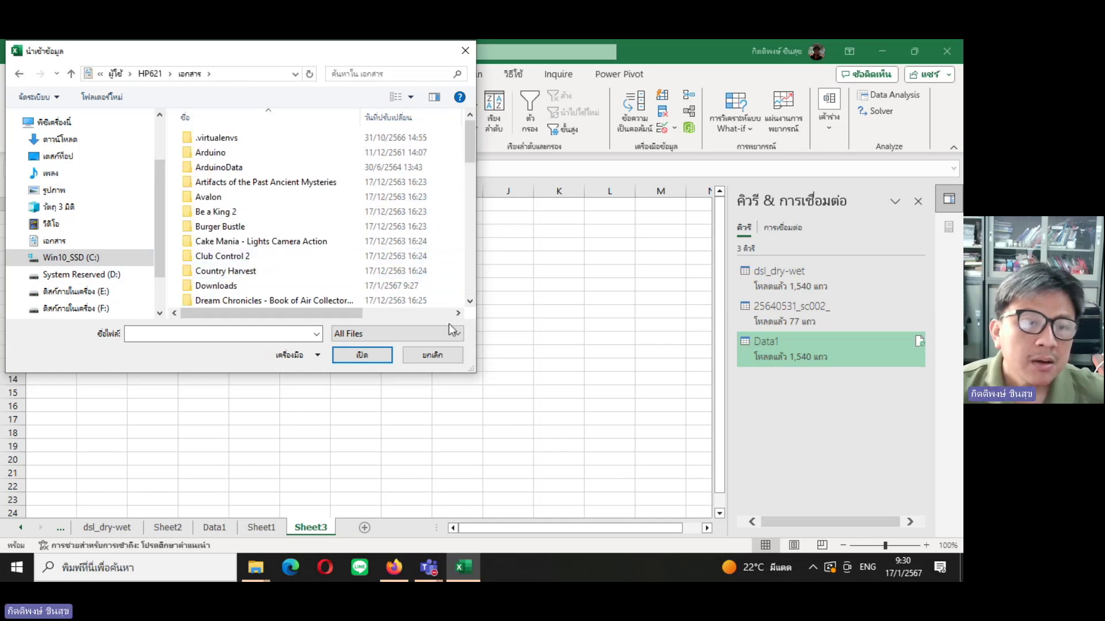
{"action": "double_click", "coordinate": [216, 286]}
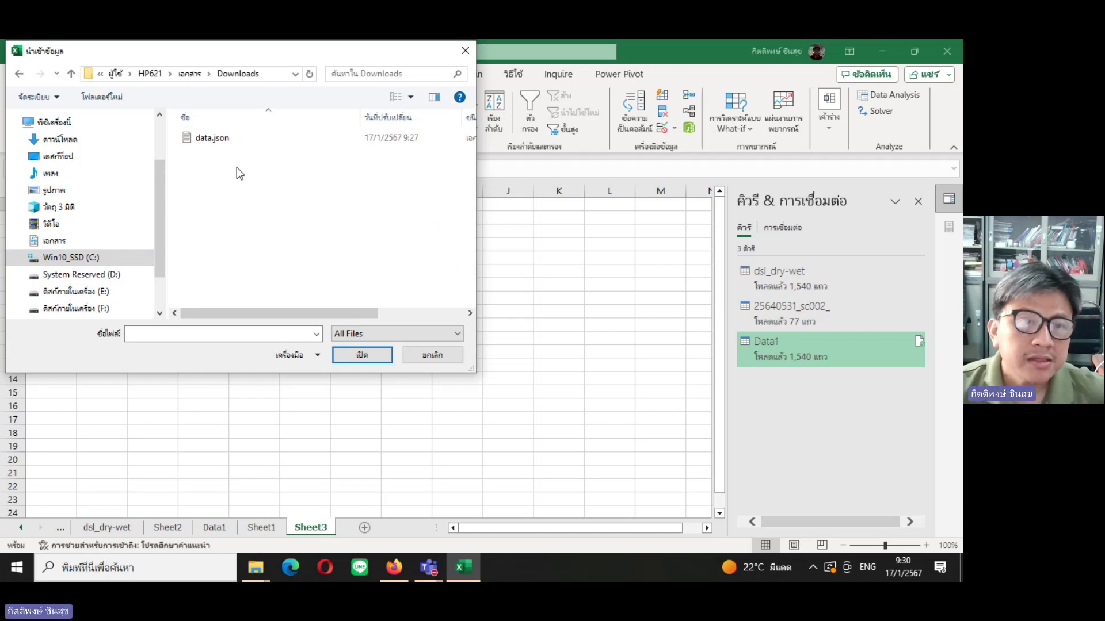
{"action": "left_click", "coordinate": [221, 140]}
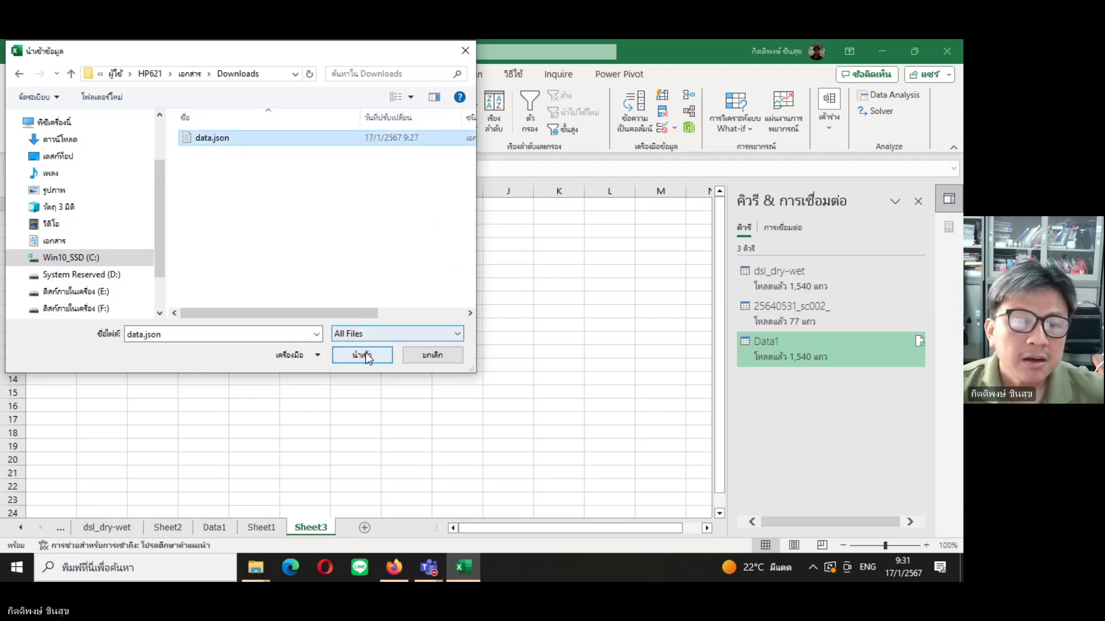
{"action": "left_click", "coordinate": [362, 355]}
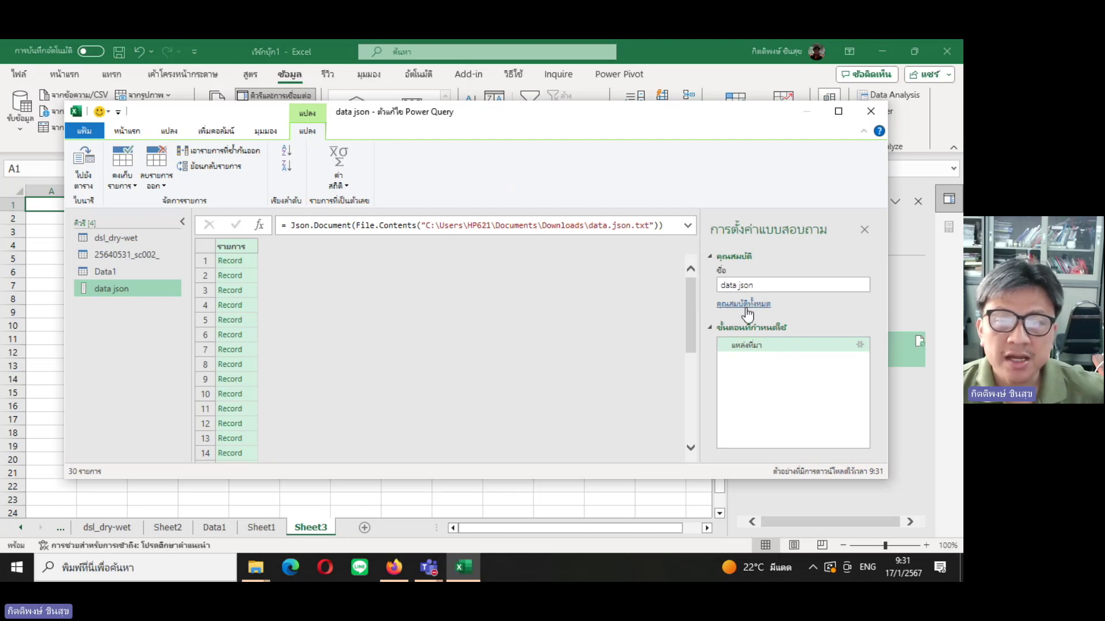
Rename the query to datajson by removing the space in Query Settings.
{"action": "left_click", "coordinate": [761, 286]}
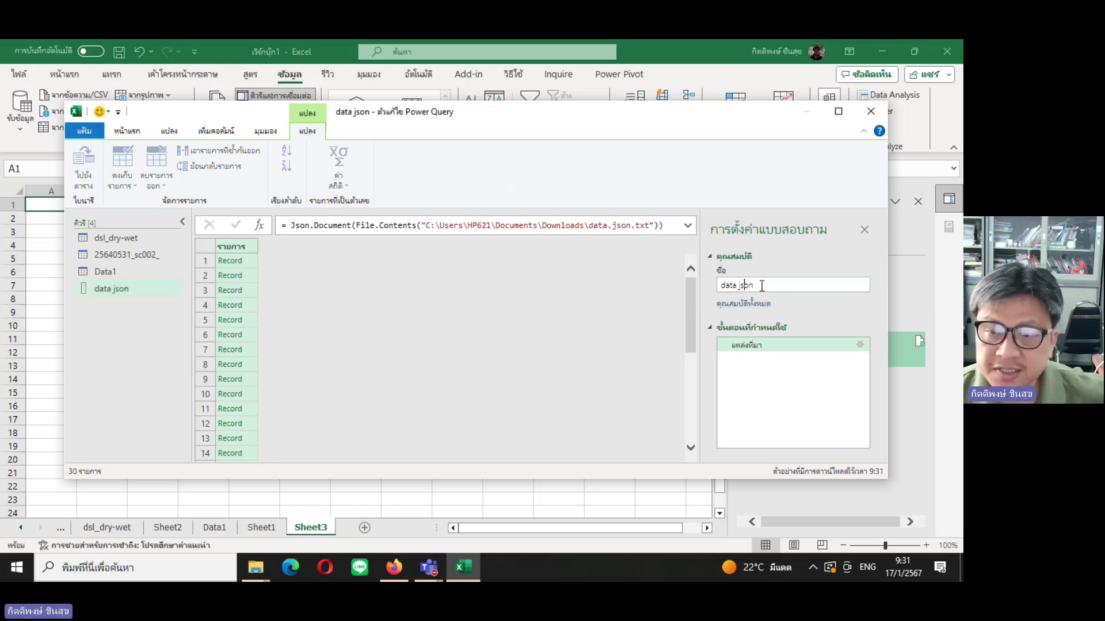
{"action": "key", "text": "BackSpace"}
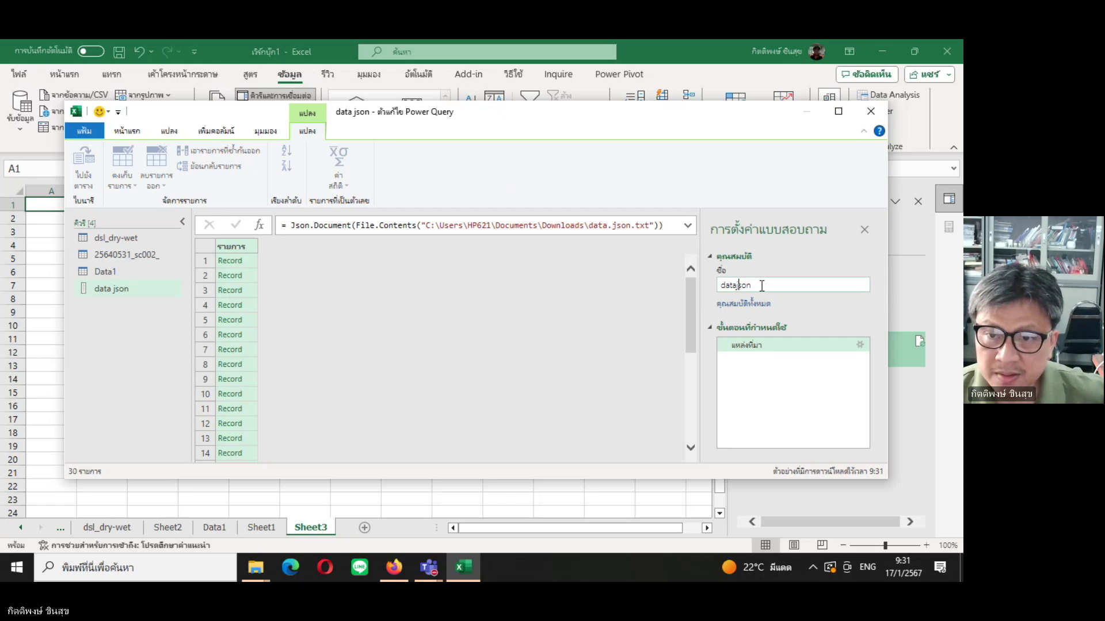
{"action": "left_click", "coordinate": [774, 281]}
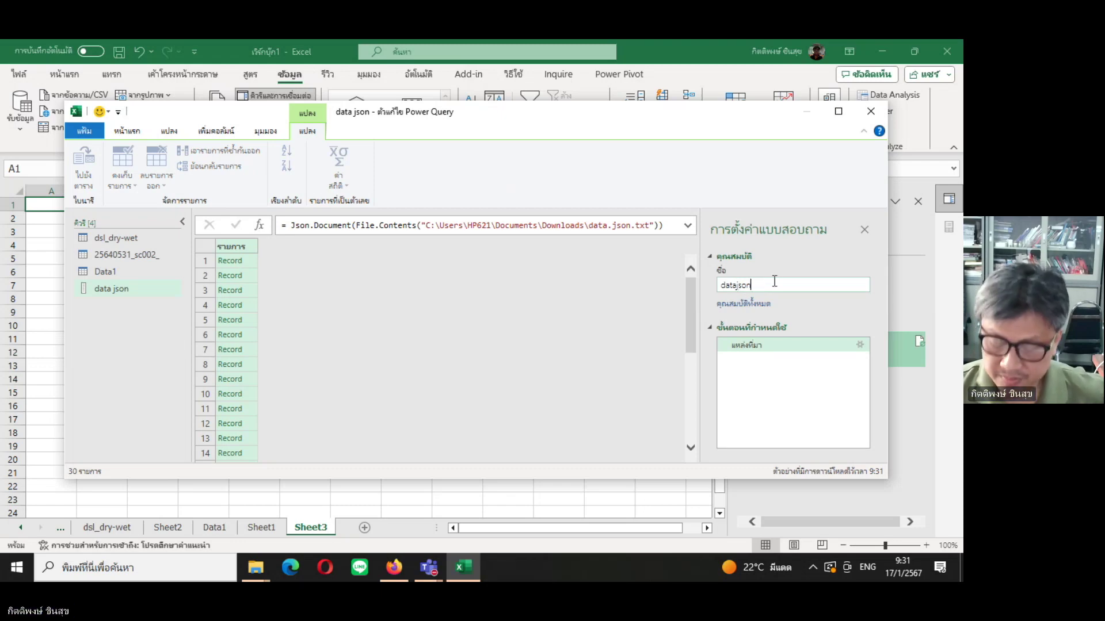
{"action": "key", "text": "Return"}
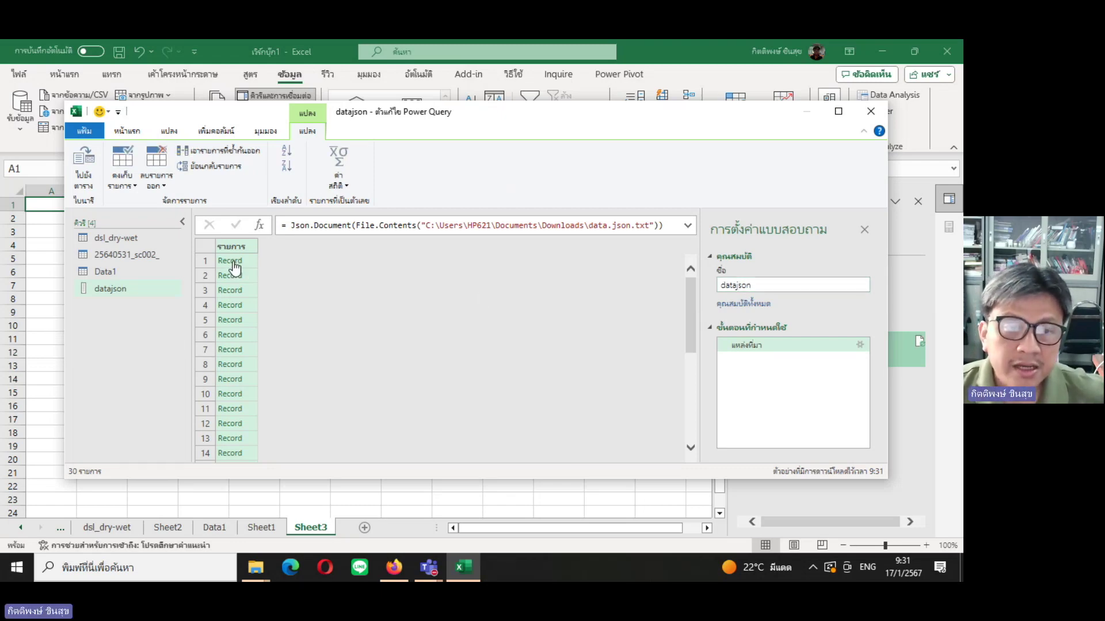
Preview the first Record, undo the drill-down, and convert the 30-Record list to a table.
{"action": "left_click", "coordinate": [231, 262]}
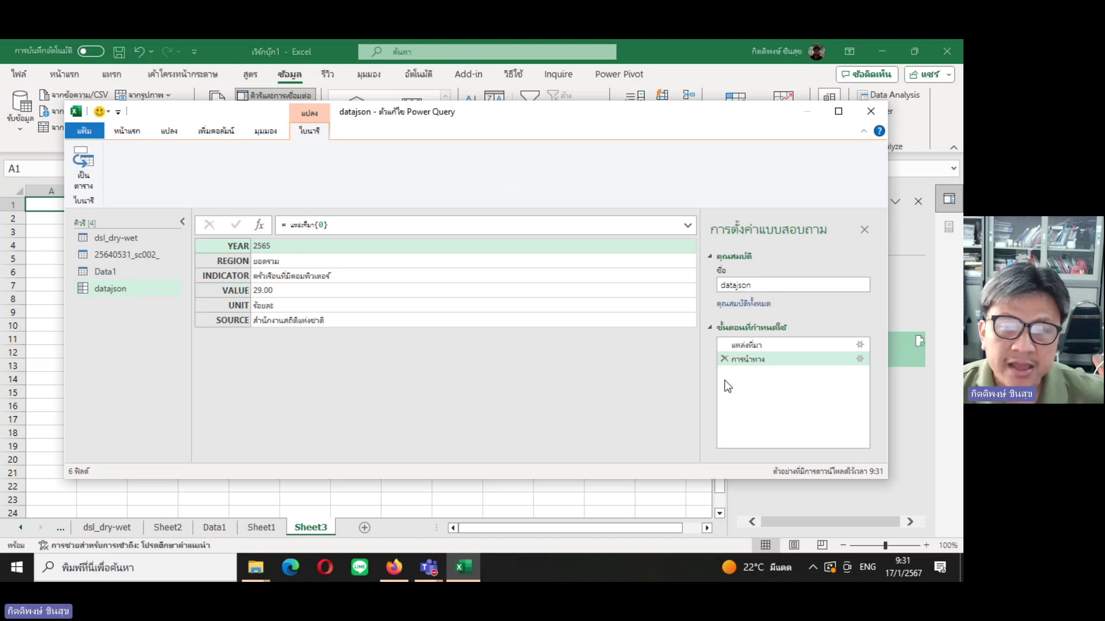
{"action": "left_click", "coordinate": [724, 359]}
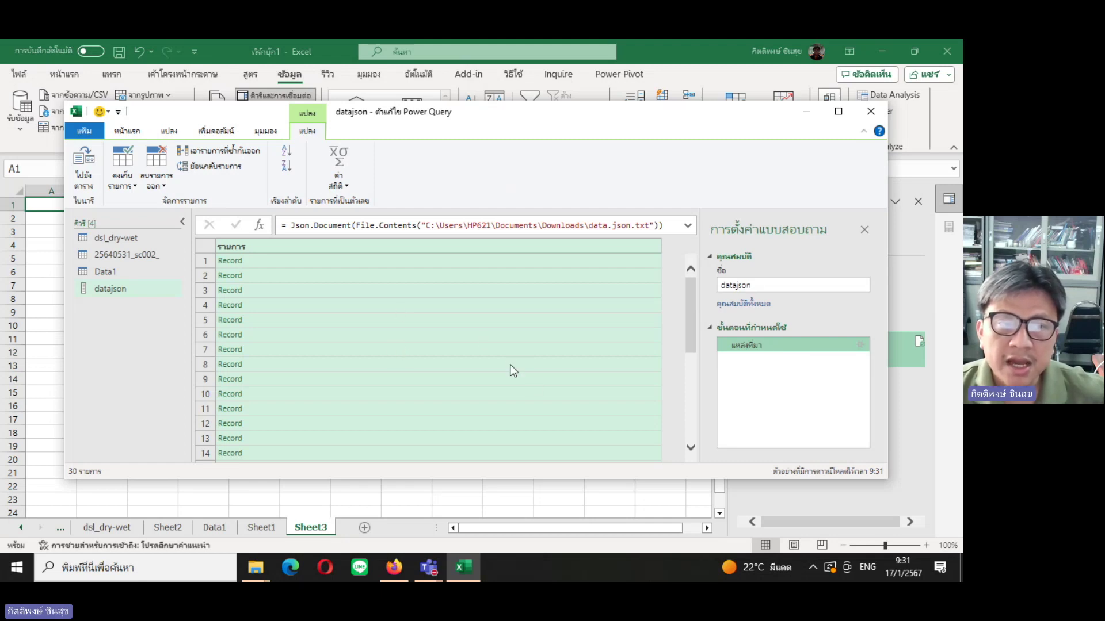
{"action": "left_click", "coordinate": [89, 186]}
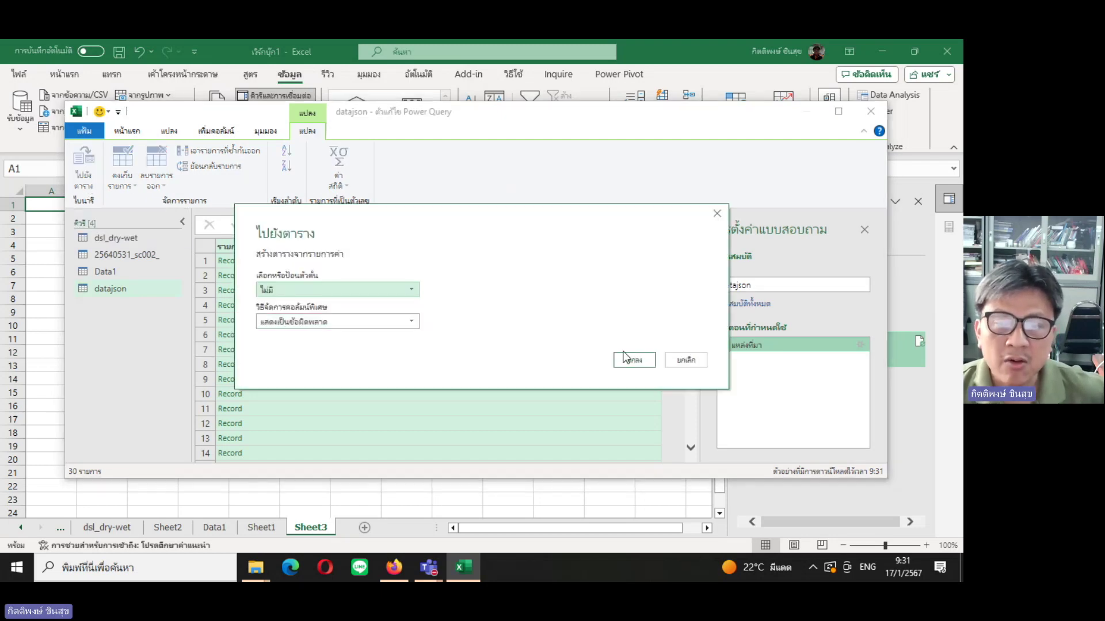
Convert the 30-record datajson list into a one-column Column1 table and keep it, loading it onto a datajson sheet.
{"action": "left_click", "coordinate": [631, 359]}
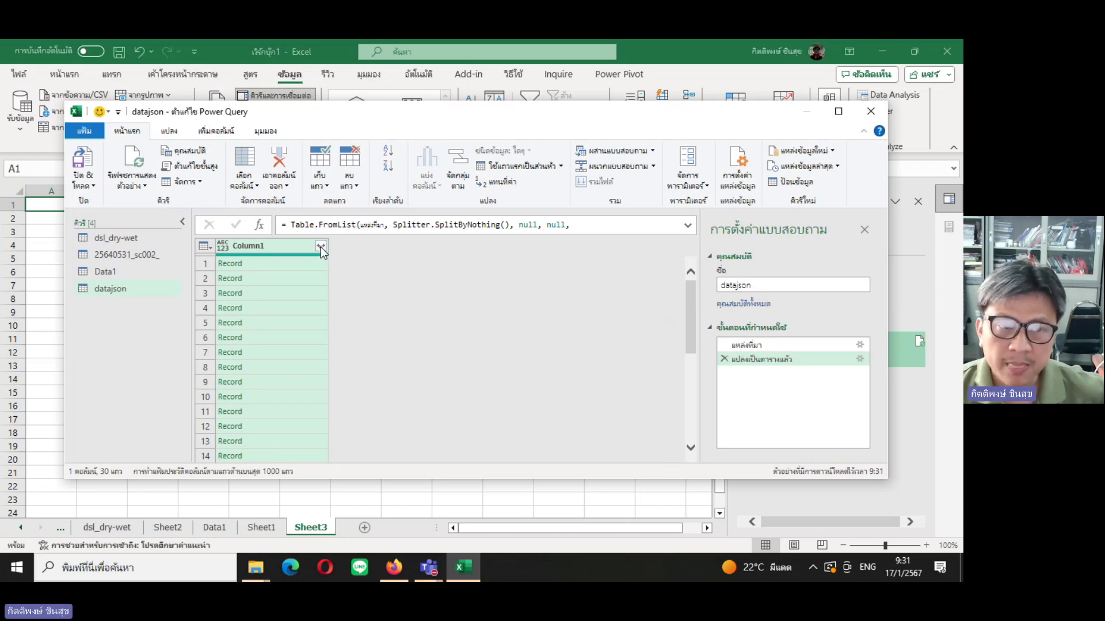
{"action": "left_click", "coordinate": [870, 112]}
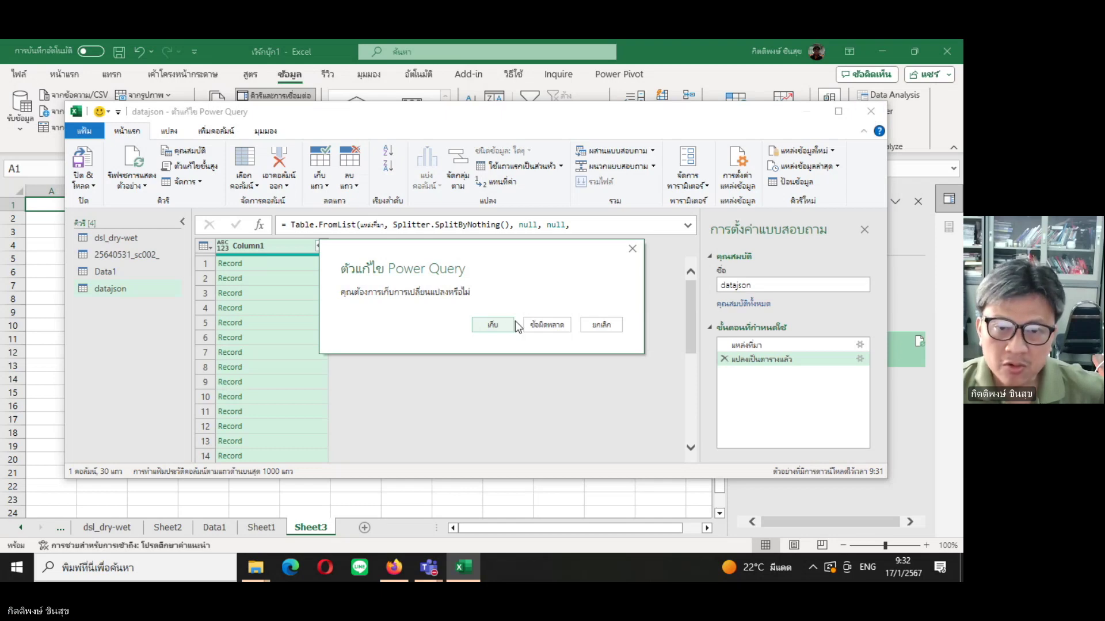
{"action": "left_click", "coordinate": [514, 321]}
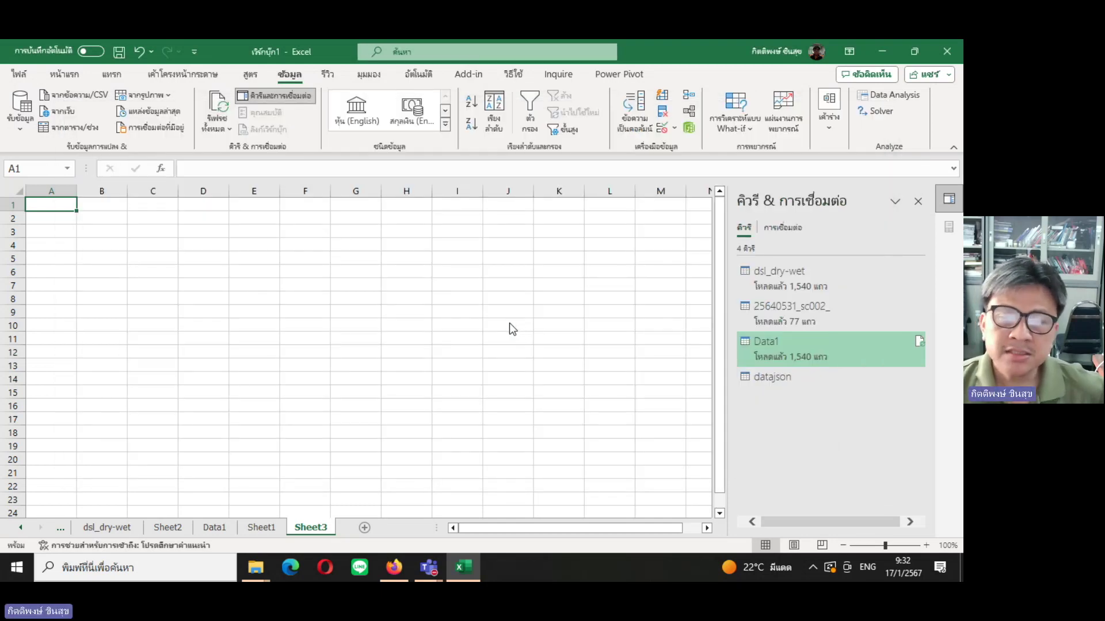
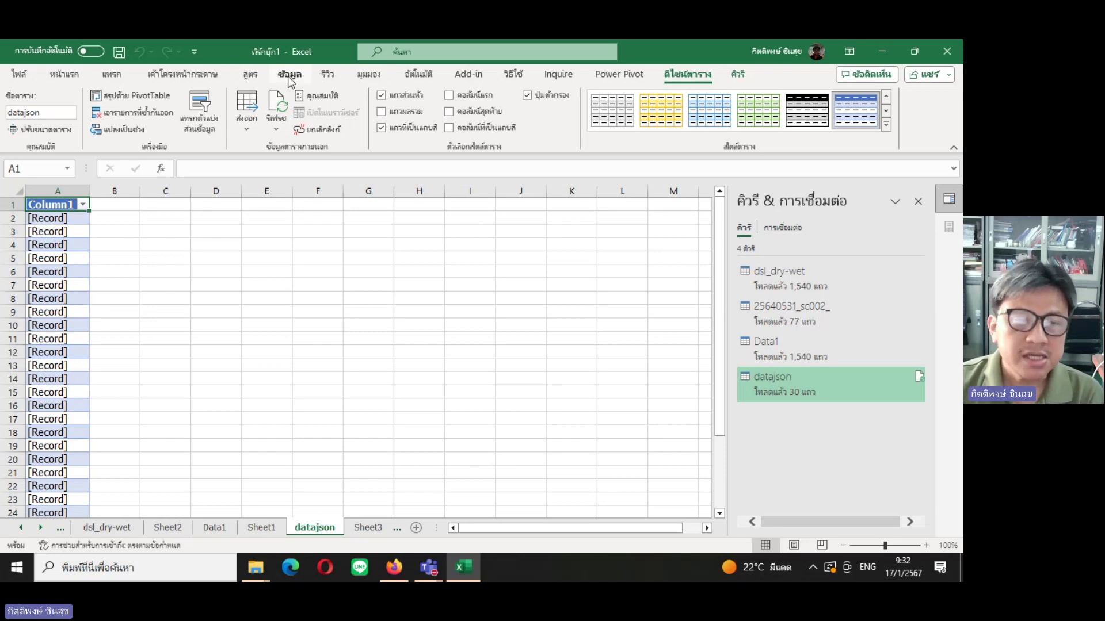
Open the datajson query and expand Column1 into YEAR, REGION, INDICATOR, VALUE, UNIT and SOURCE columns.
{"action": "left_click", "coordinate": [290, 74]}
{"action": "left_click", "coordinate": [27, 133]}
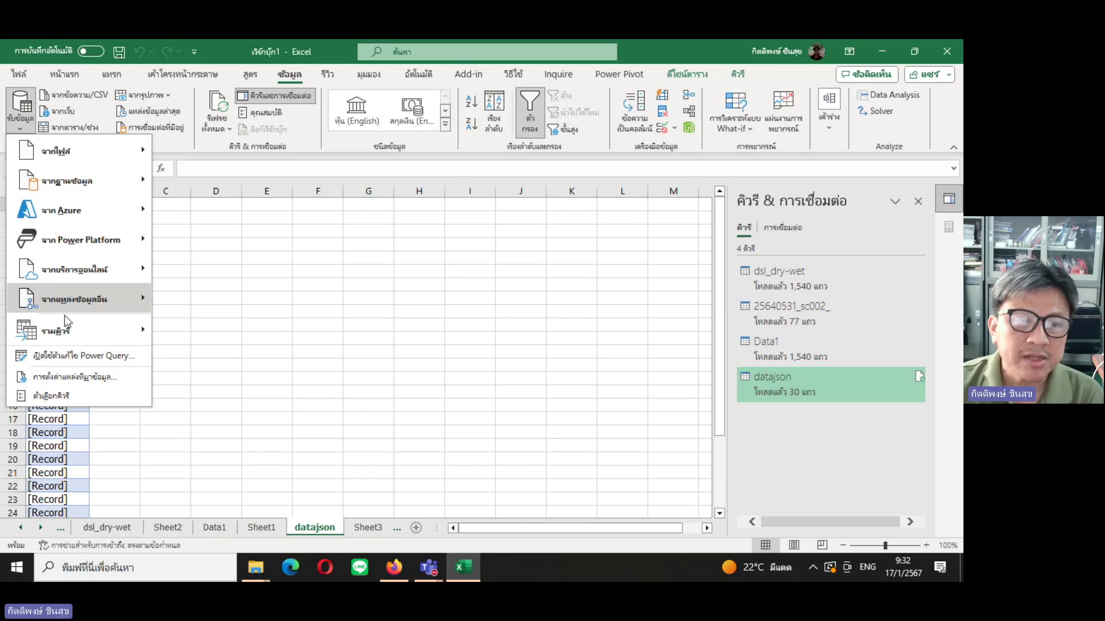
{"action": "left_click", "coordinate": [57, 357]}
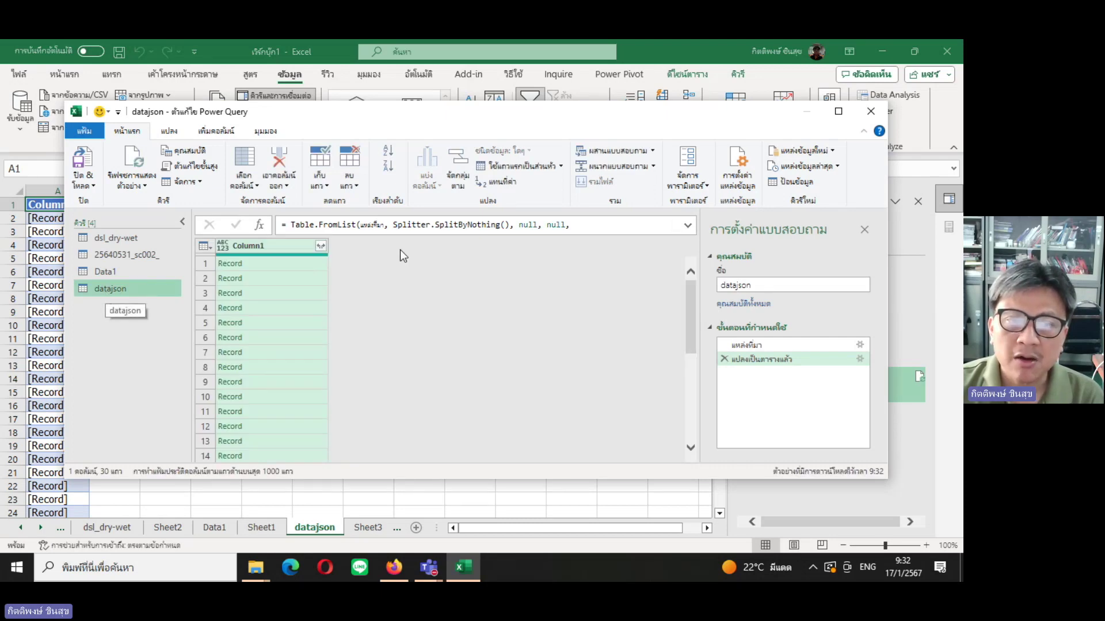
{"action": "left_click", "coordinate": [321, 246]}
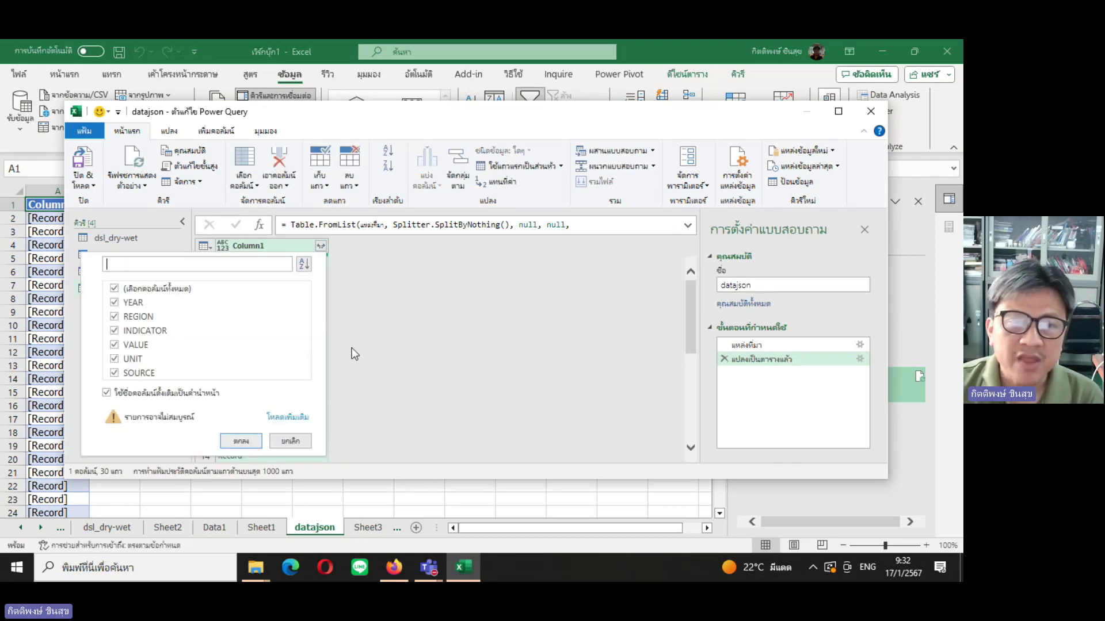
{"action": "left_click", "coordinate": [240, 441]}
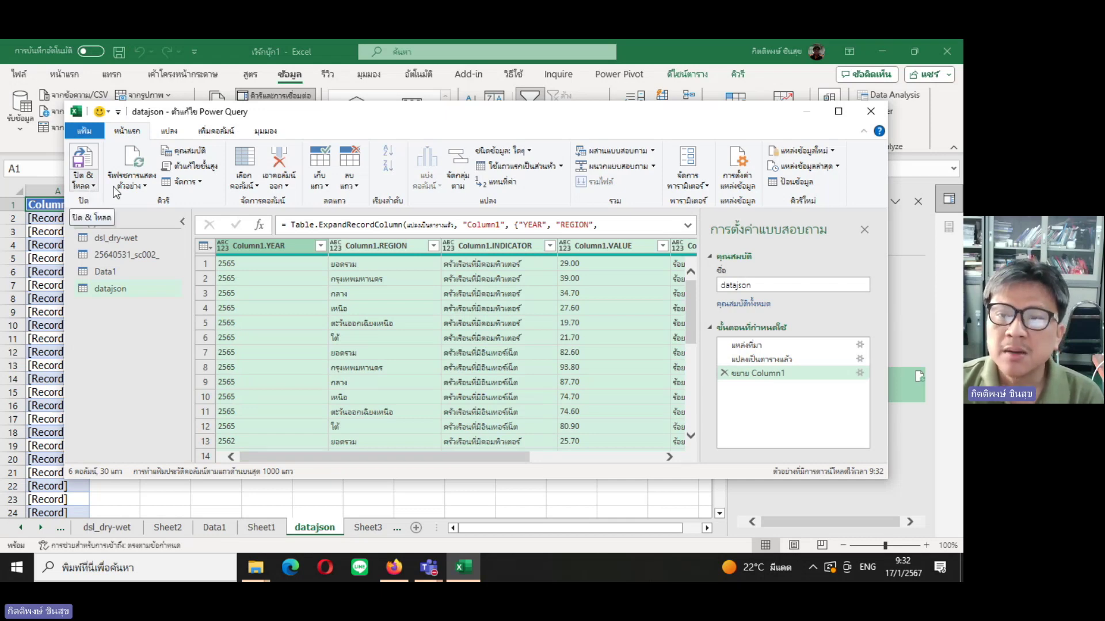
Load the datajson query into the workbook, keeping changes, then go to the empty Sheet3.
{"action": "left_click", "coordinate": [871, 123]}
{"action": "left_click", "coordinate": [491, 326]}
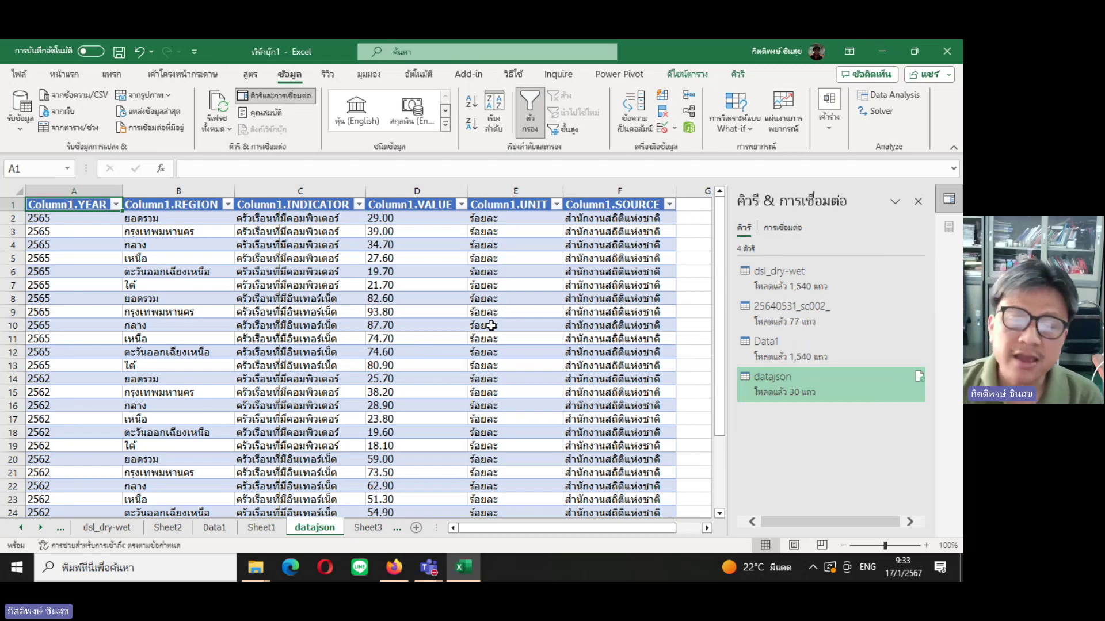
{"action": "left_click", "coordinate": [369, 528]}
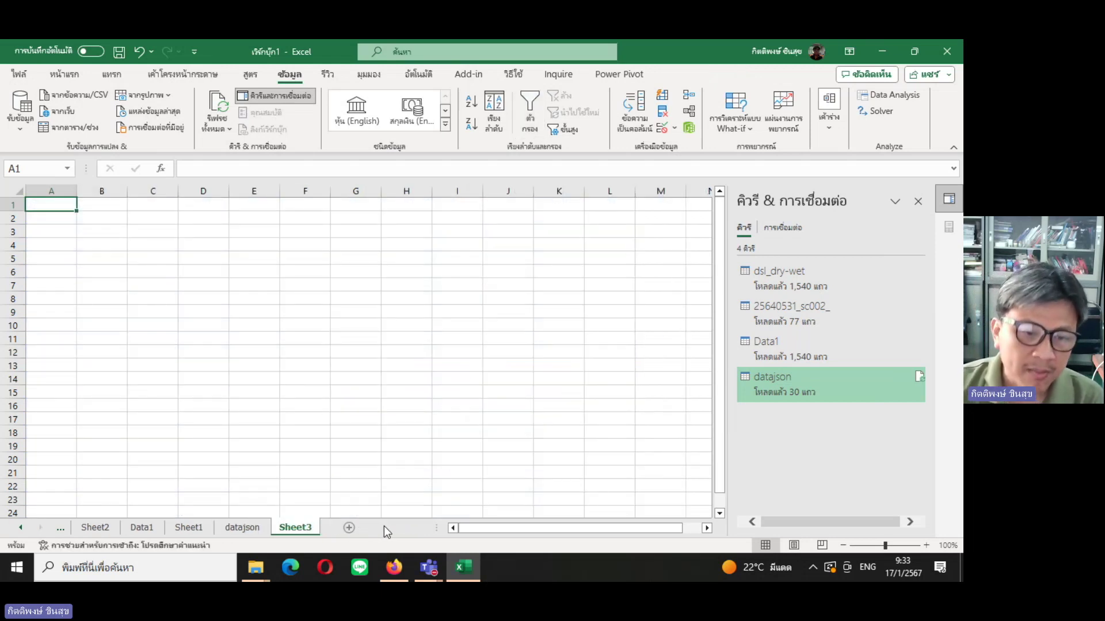
Save the catalogapi JSON page from Firefox as data2 in Downloads, then return to Excel.
{"action": "left_click", "coordinate": [396, 568]}
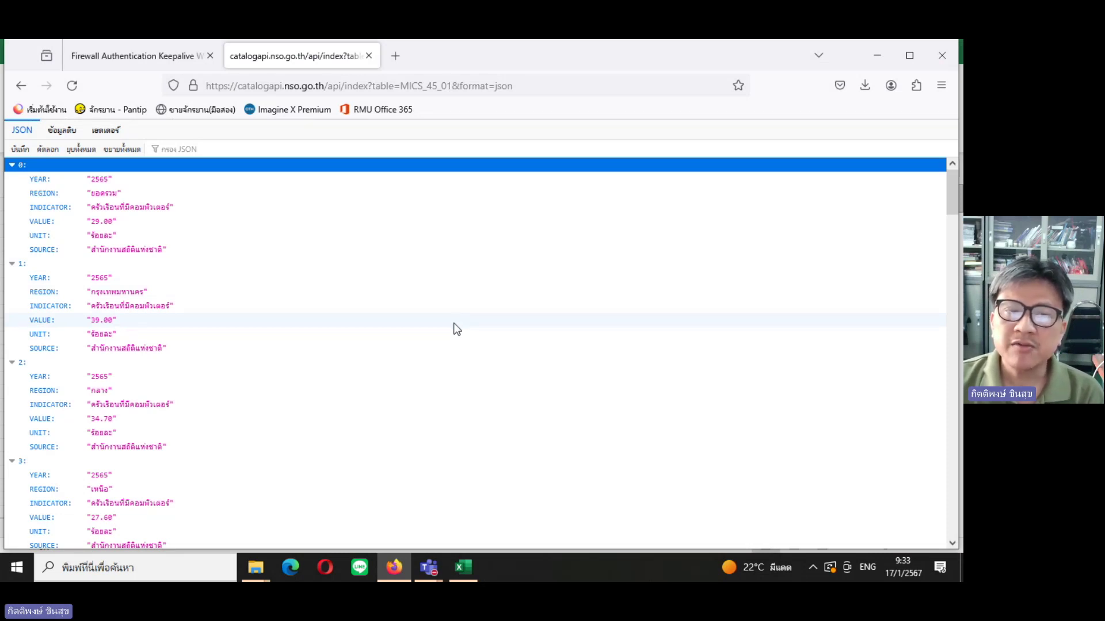
{"action": "left_click", "coordinate": [20, 151]}
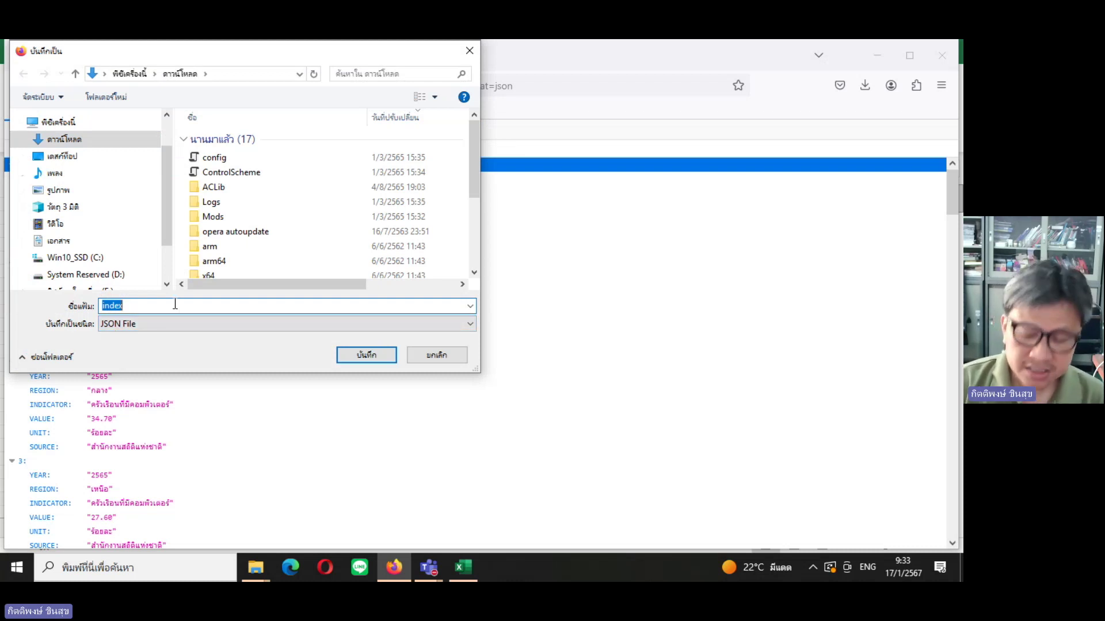
{"action": "key", "text": "BackSpace"}
{"action": "type", "text": "data2"}
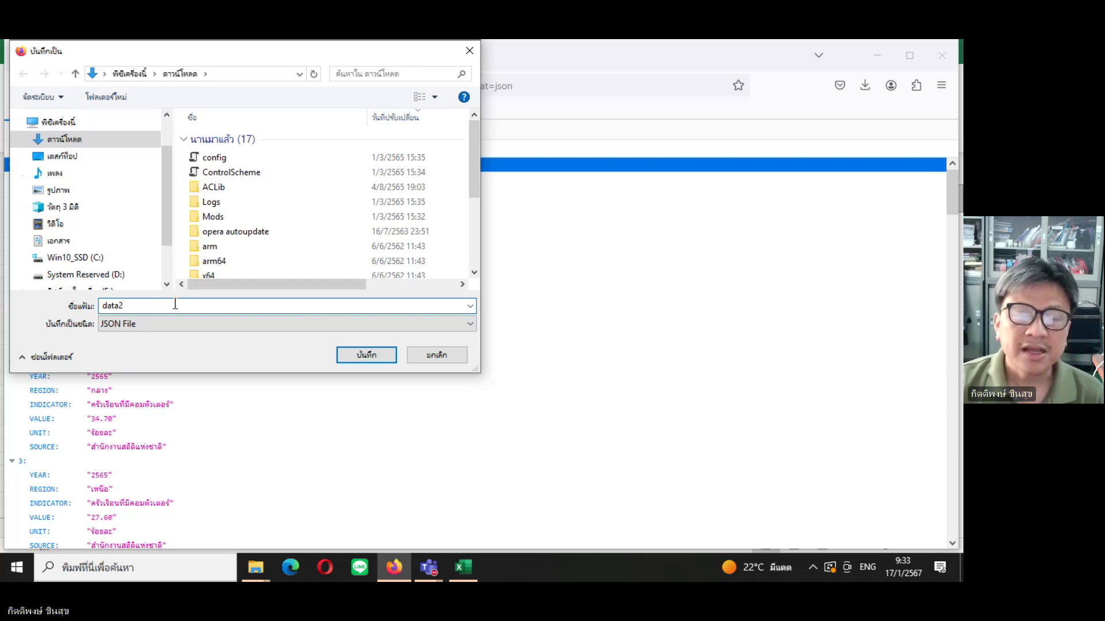
{"action": "left_click", "coordinate": [367, 356]}
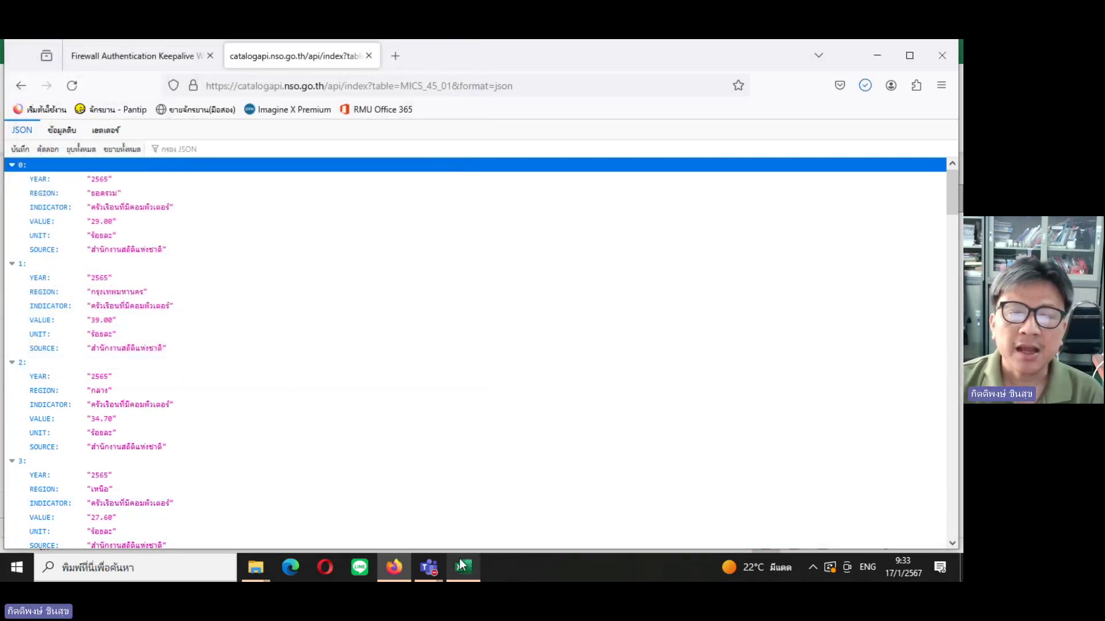
{"action": "left_click", "coordinate": [460, 561]}
{"action": "mouse_move", "coordinate": [255, 568]}
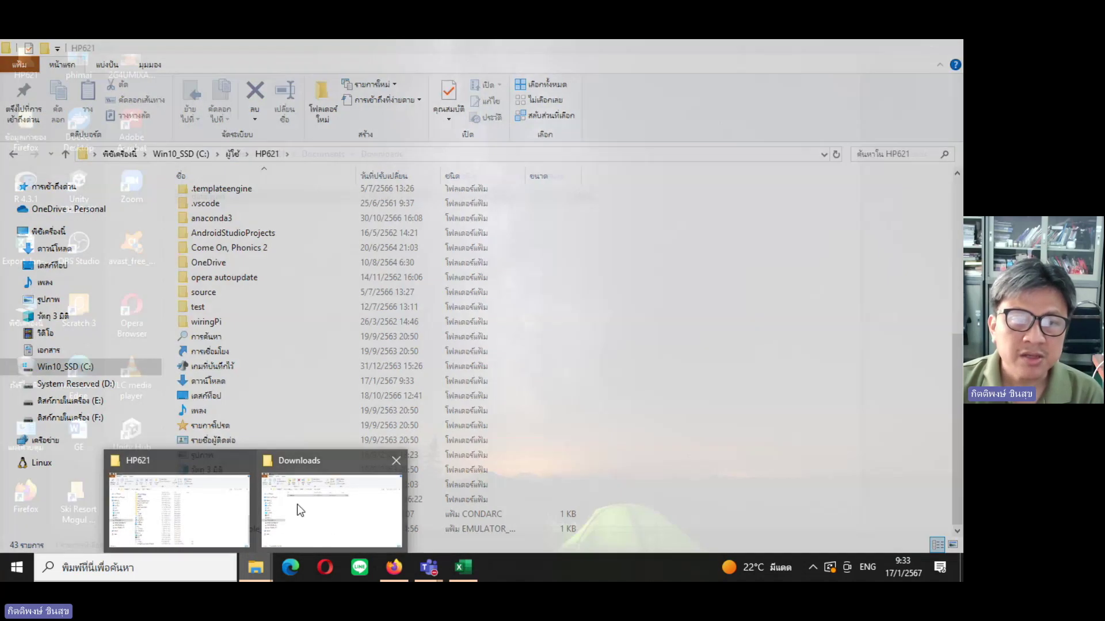
{"action": "left_click", "coordinate": [298, 510]}
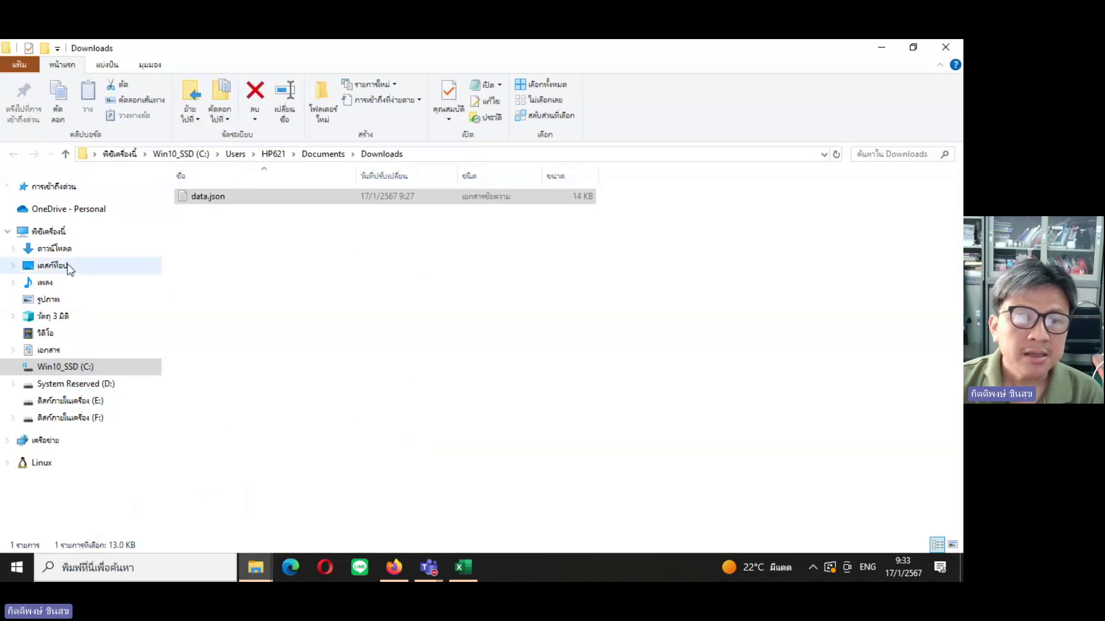
{"action": "left_click", "coordinate": [62, 249]}
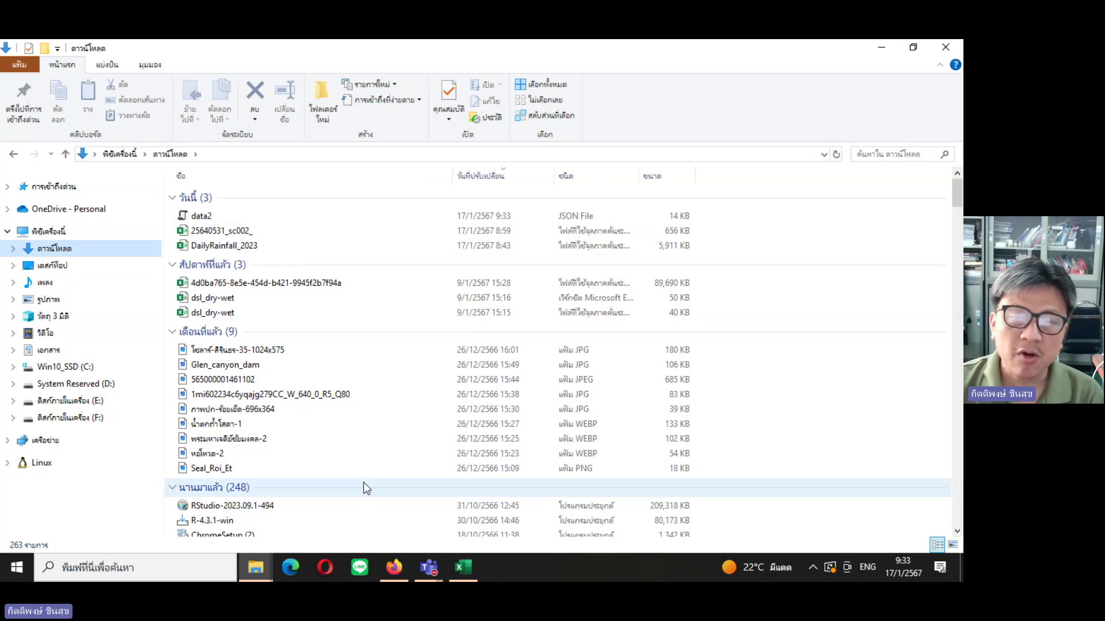
{"action": "left_click", "coordinate": [476, 565]}
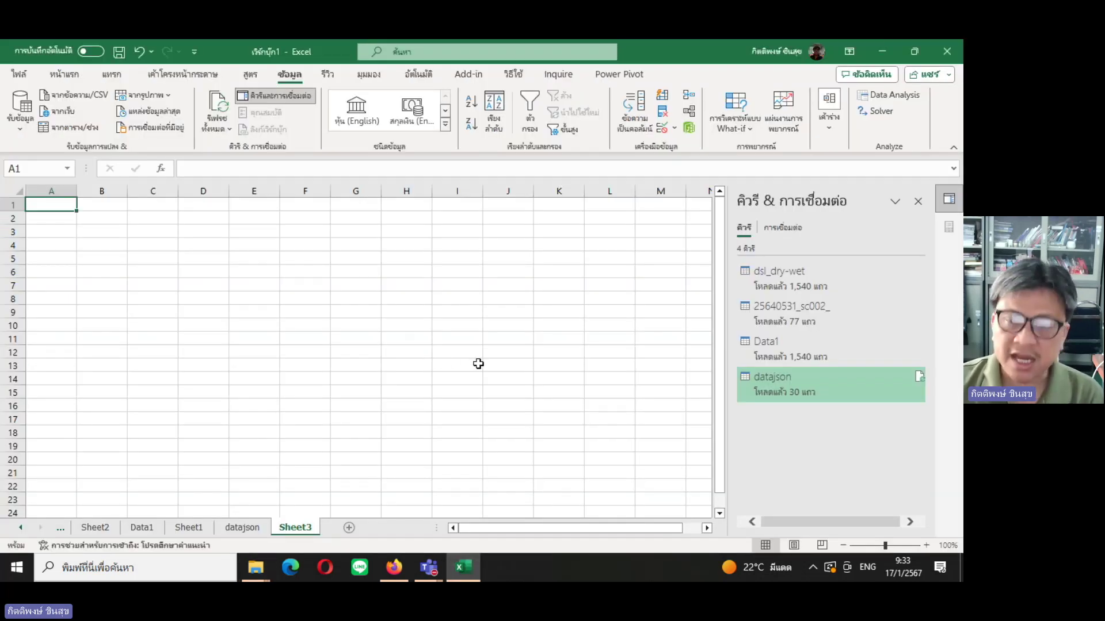
Import data2 from the Downloads folder via Get Data > From File > From JSON.
{"action": "left_click", "coordinate": [23, 132]}
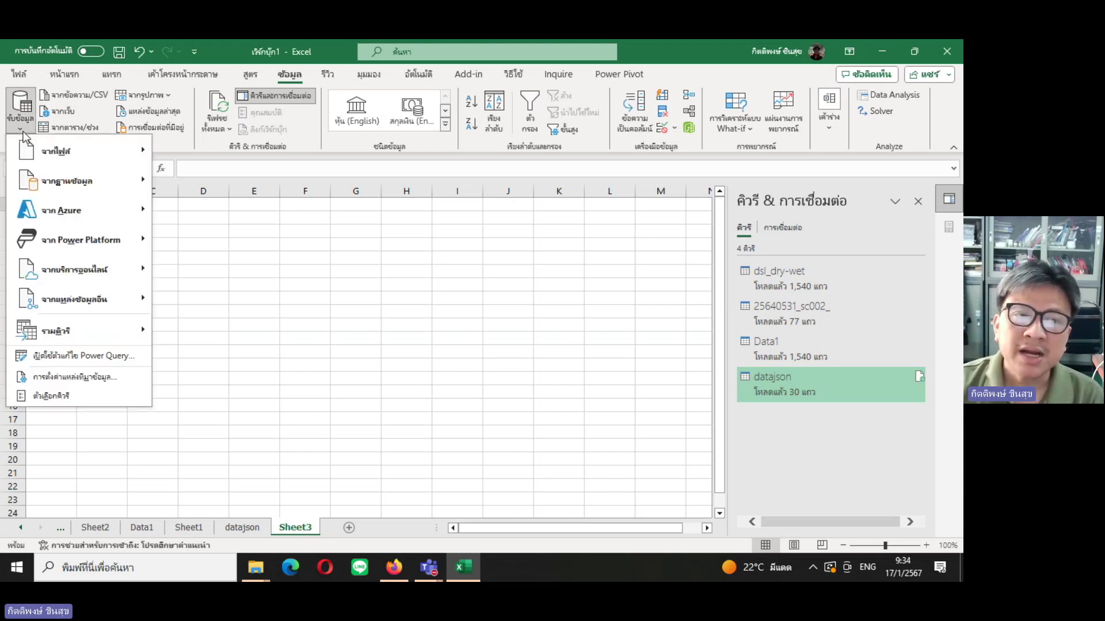
{"action": "mouse_move", "coordinate": [55, 150]}
{"action": "left_click", "coordinate": [238, 239]}
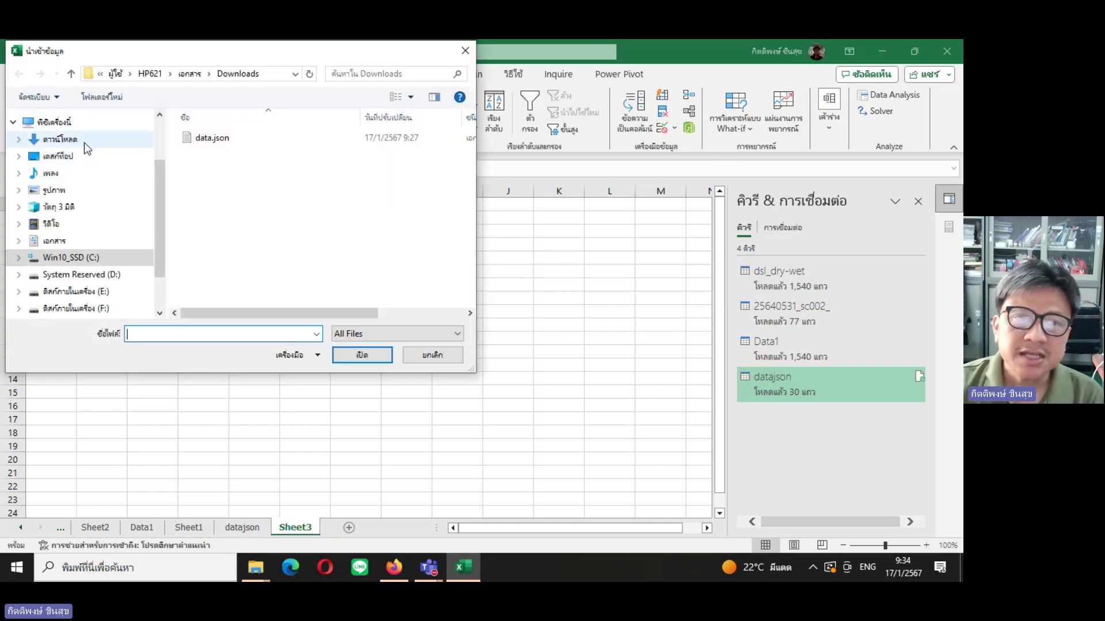
{"action": "left_click", "coordinate": [84, 141]}
{"action": "left_click", "coordinate": [207, 161]}
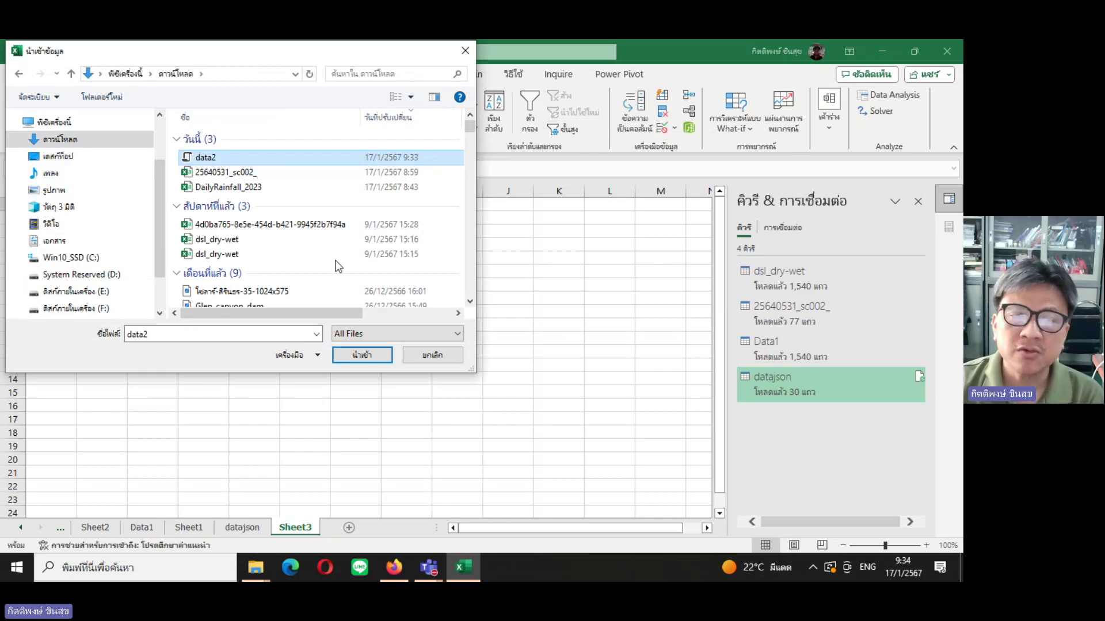
{"action": "left_click", "coordinate": [357, 354]}
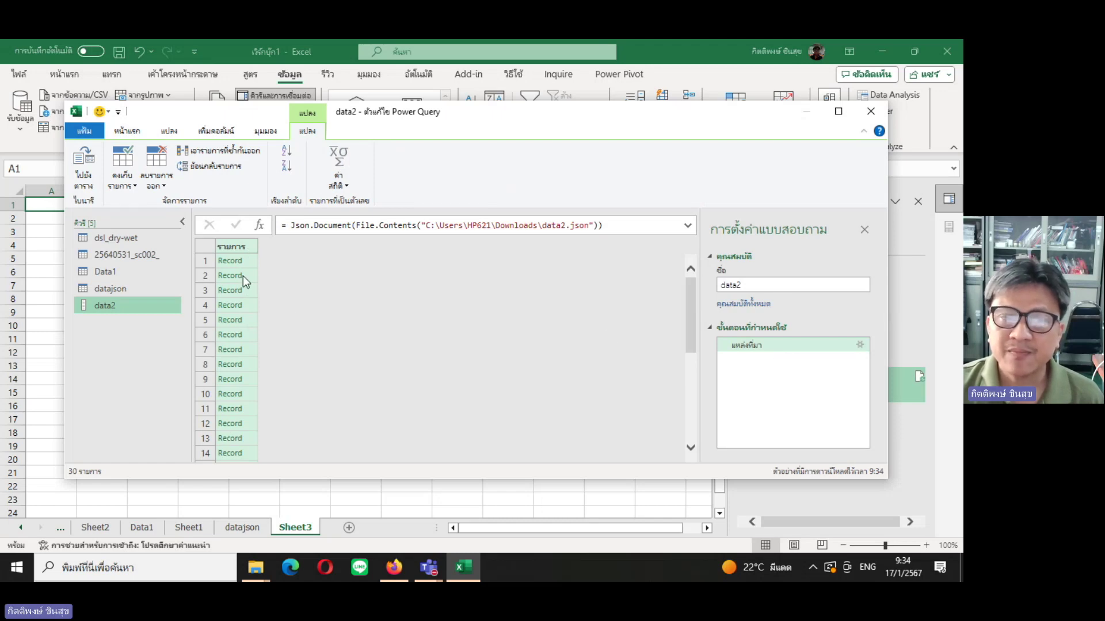
Remove the single-record navigation step and convert the data2 record list into a table.
{"action": "left_click", "coordinate": [230, 260]}
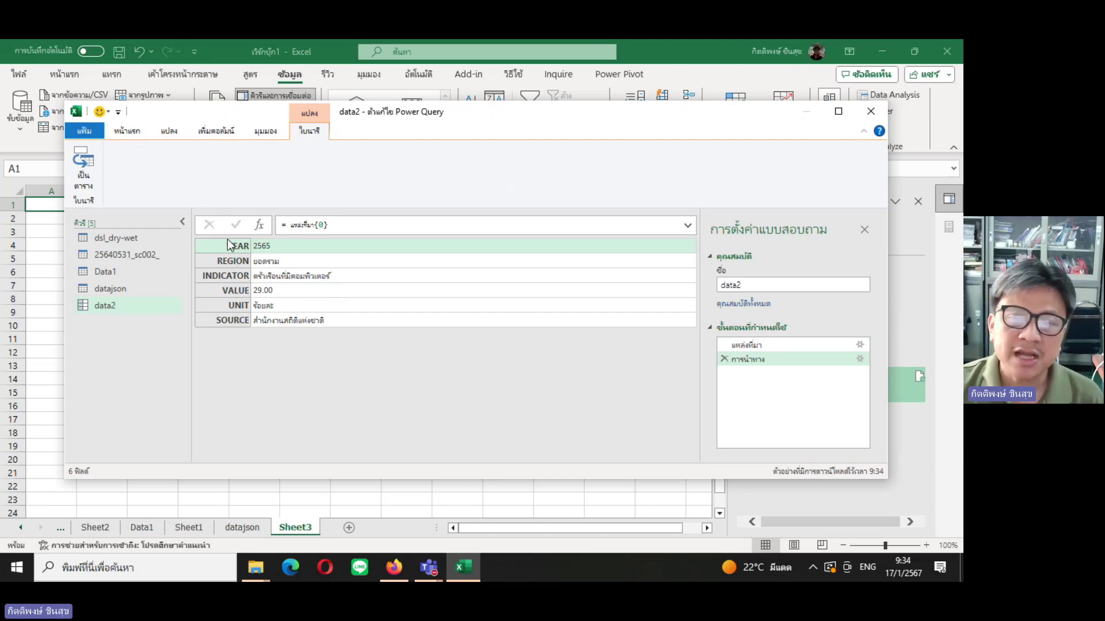
{"action": "left_click", "coordinate": [762, 348]}
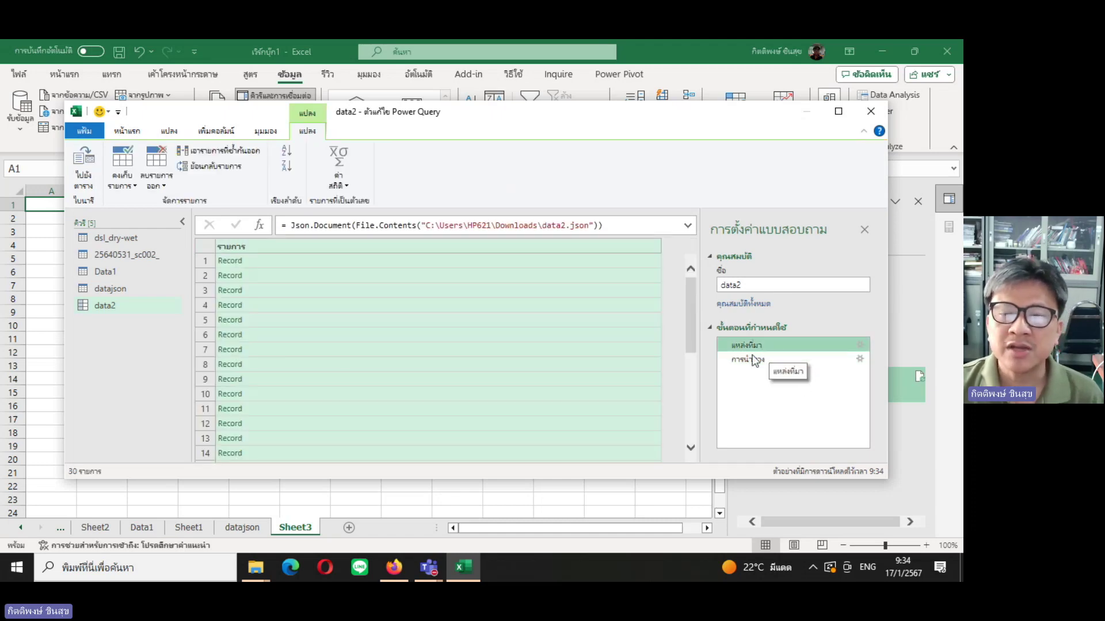
{"action": "left_click", "coordinate": [723, 358]}
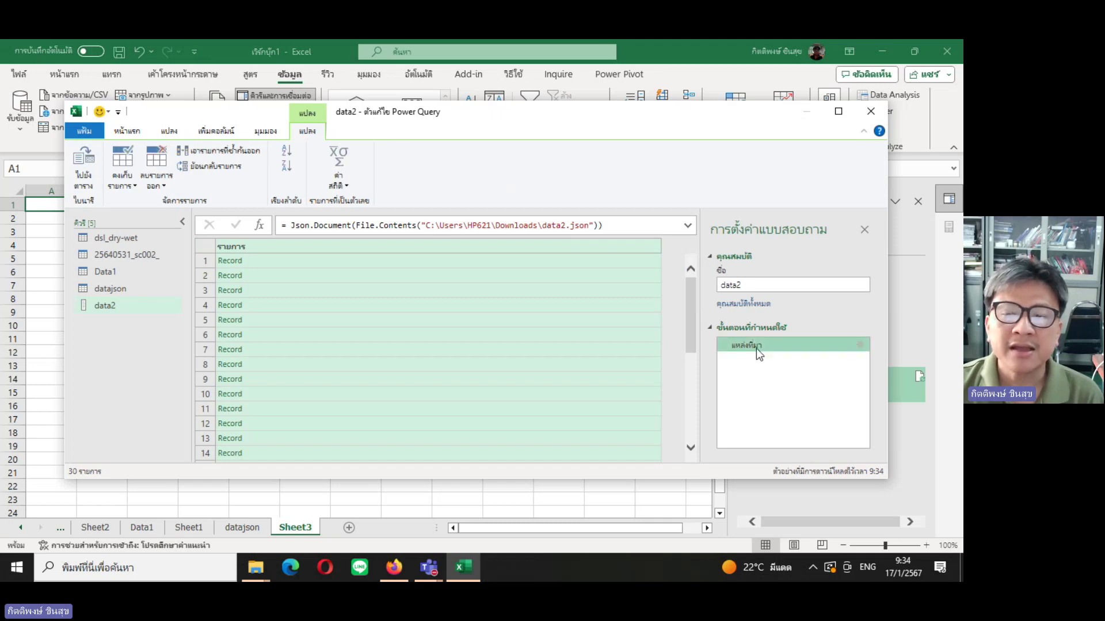
{"action": "left_click", "coordinate": [89, 175]}
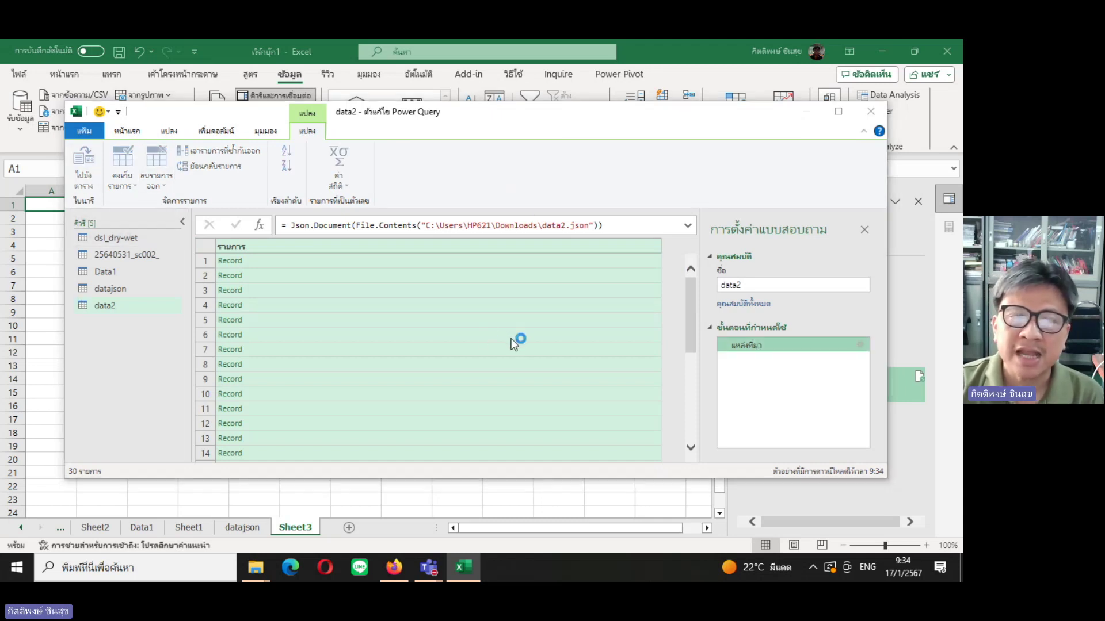
{"action": "left_click", "coordinate": [637, 361]}
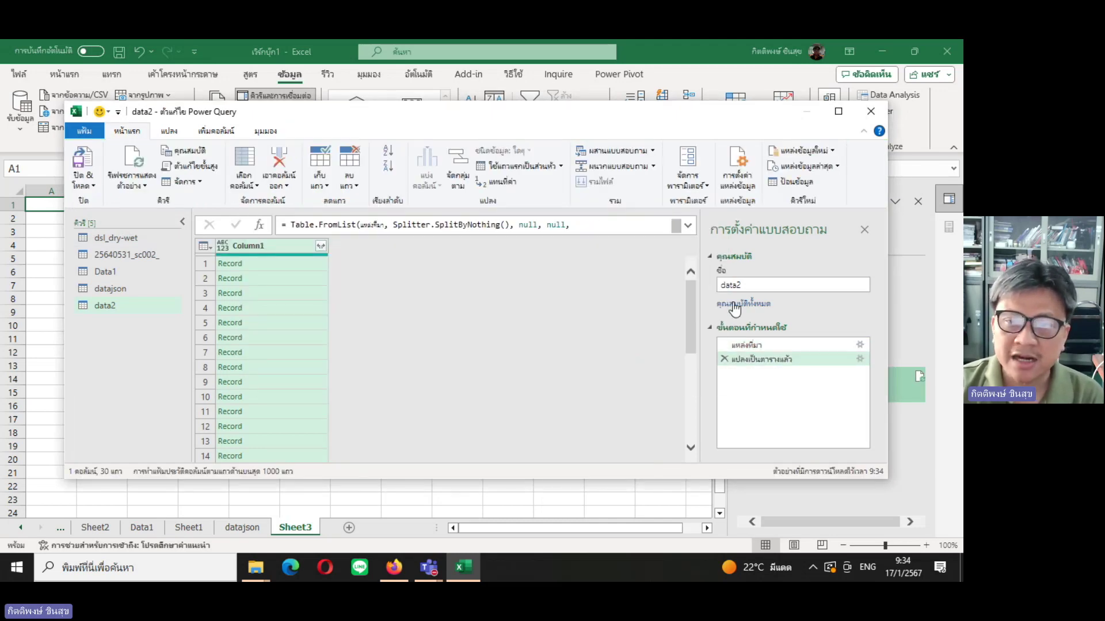
Expand Column1 into YEAR, REGION and other columns, check values, and load data2 to its sheet.
{"action": "left_click", "coordinate": [320, 246]}
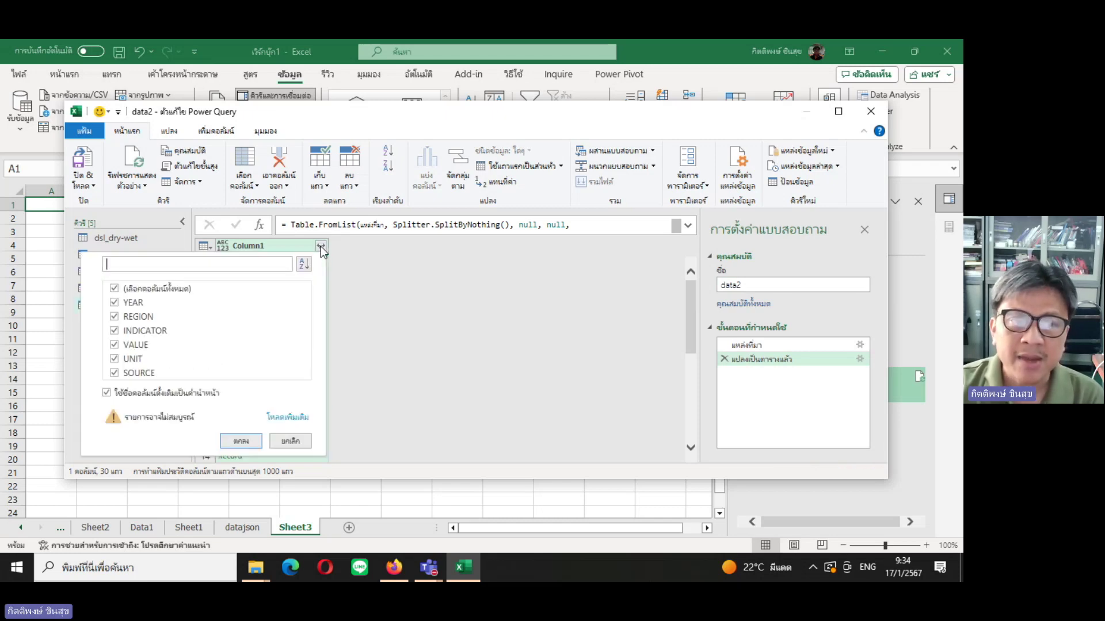
{"action": "left_click", "coordinate": [252, 442]}
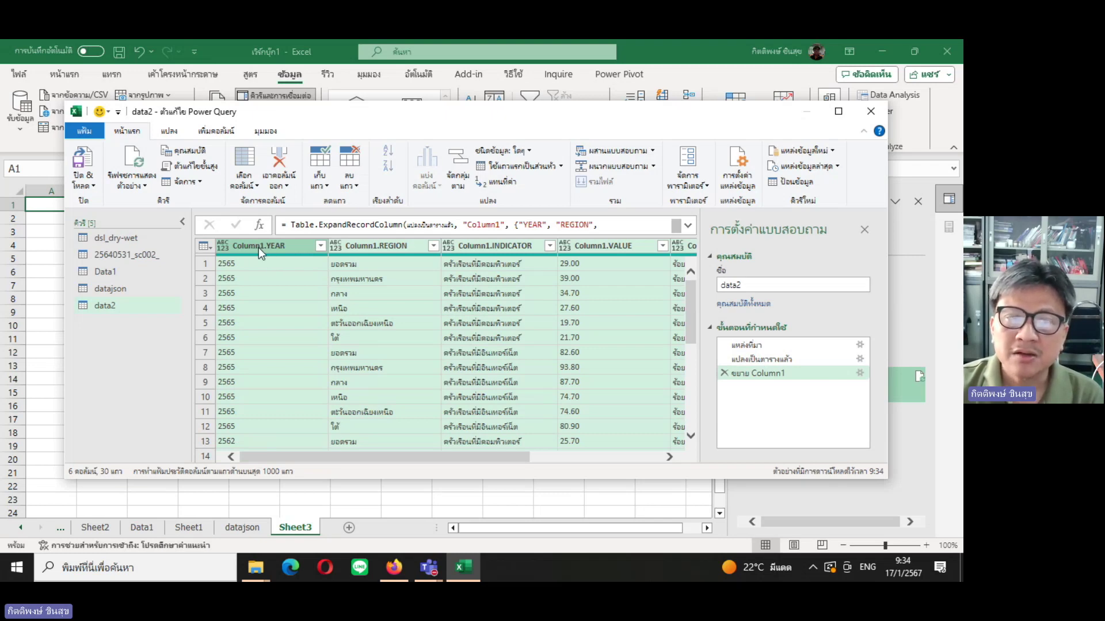
{"action": "left_click", "coordinate": [259, 248]}
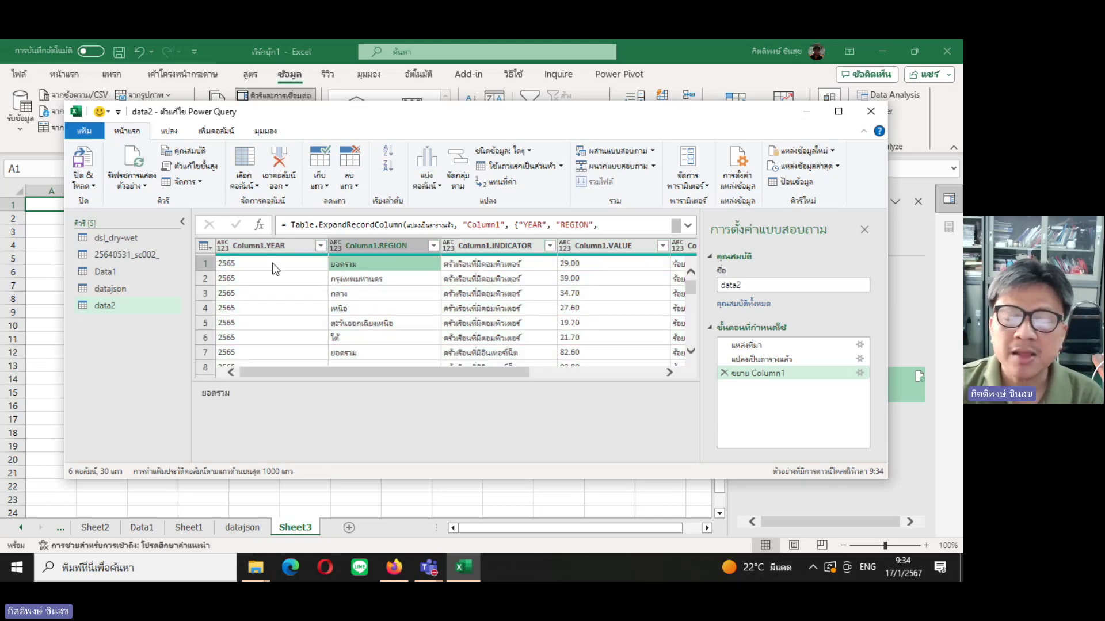
{"action": "left_click", "coordinate": [311, 308]}
{"action": "left_click", "coordinate": [524, 296]}
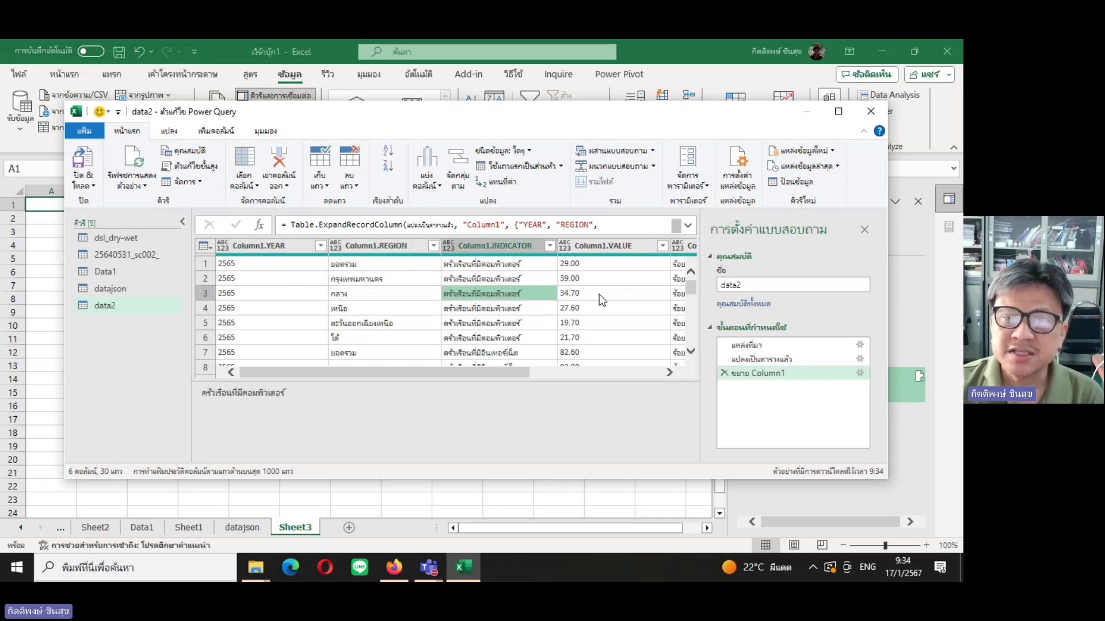
{"action": "left_click", "coordinate": [599, 294]}
{"action": "left_click", "coordinate": [419, 298]}
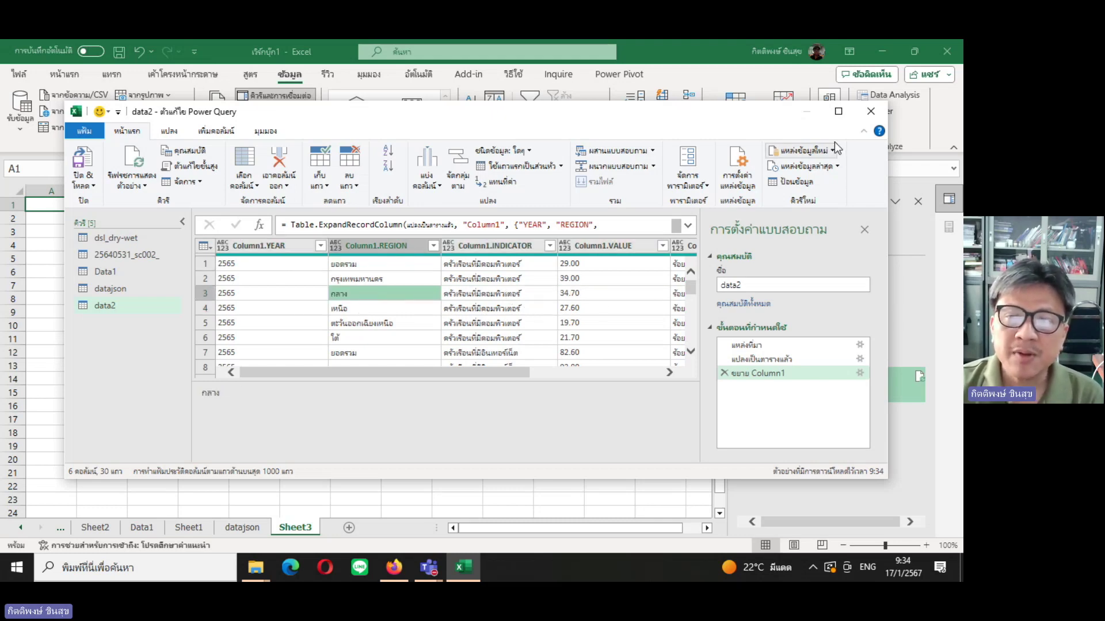
{"action": "left_click", "coordinate": [870, 111]}
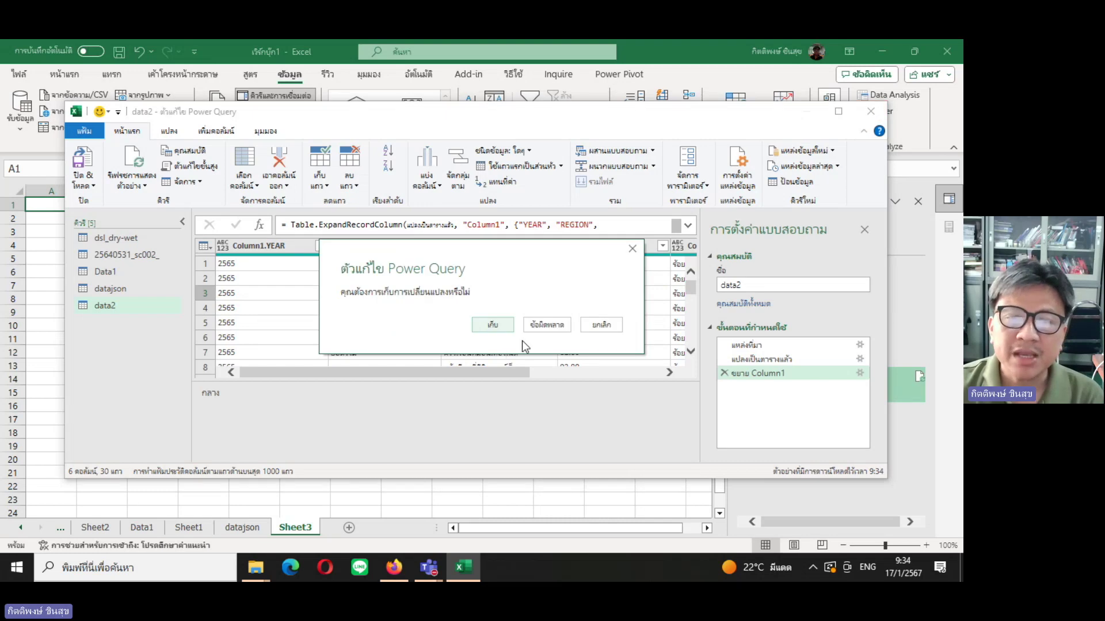
{"action": "left_click", "coordinate": [505, 326]}
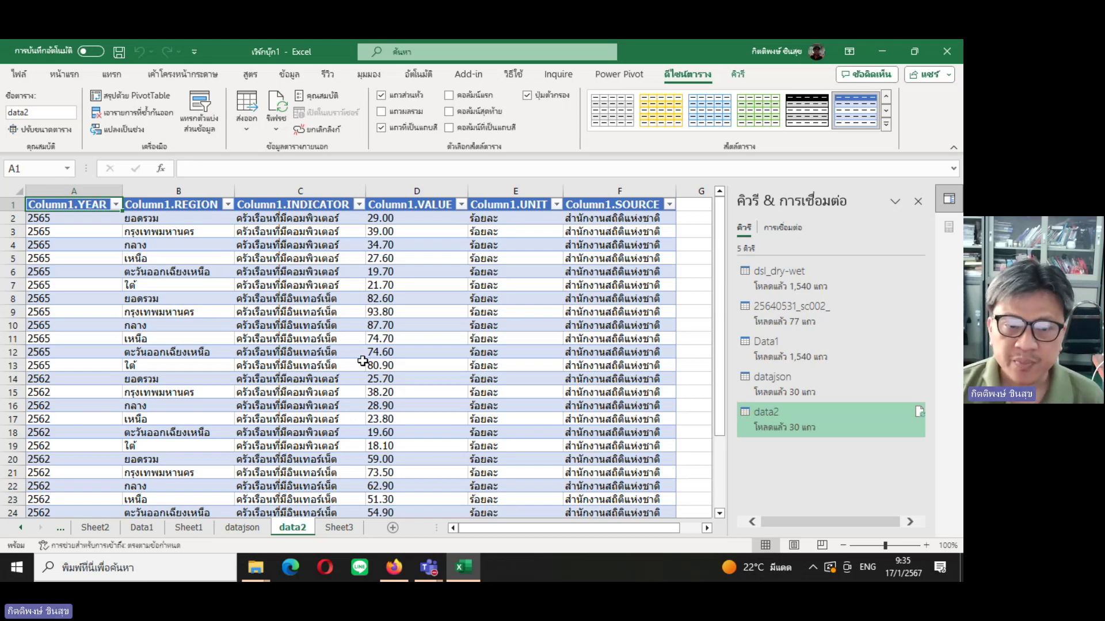
Review the MICS_45_01 JSON in Firefox's raw and tree views, then return to Excel's Sheet3.
{"action": "left_click", "coordinate": [394, 567]}
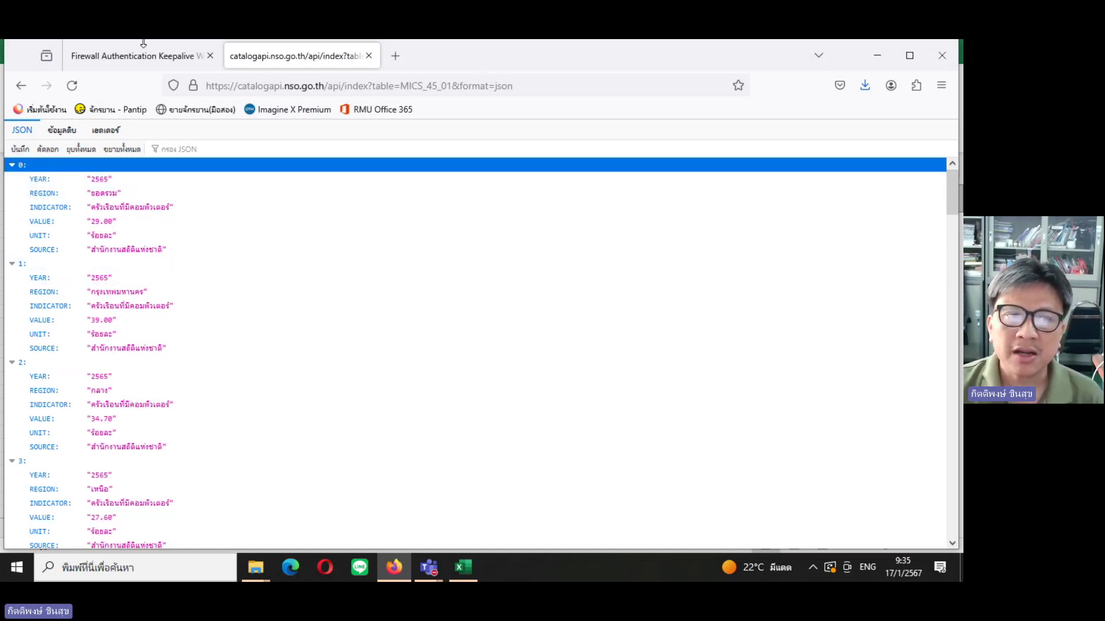
{"action": "left_click", "coordinate": [234, 248]}
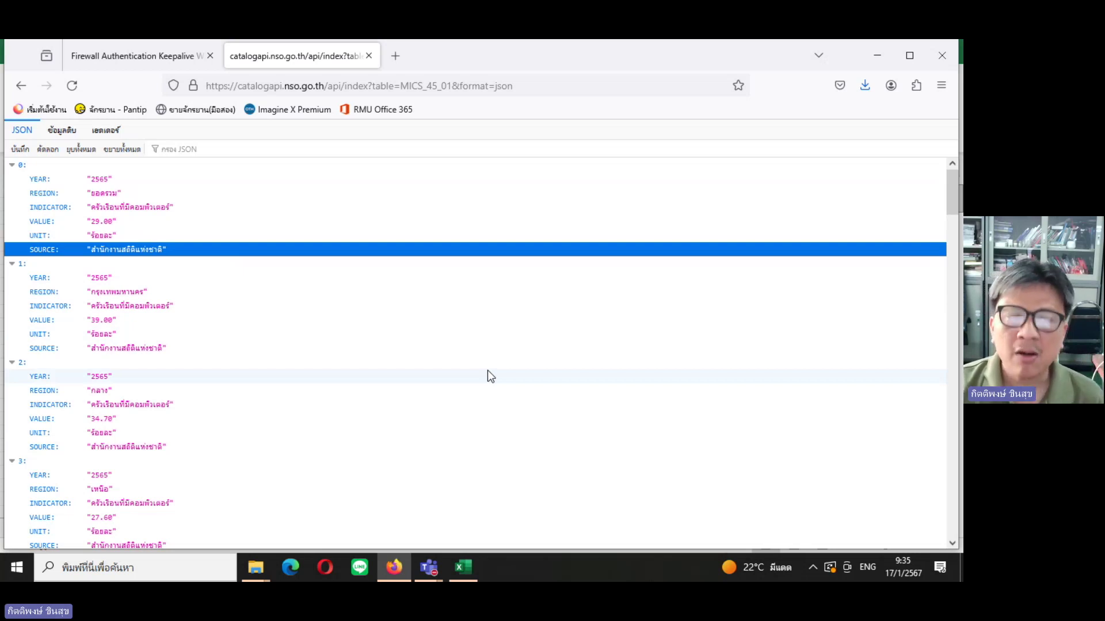
{"action": "left_click", "coordinate": [64, 130]}
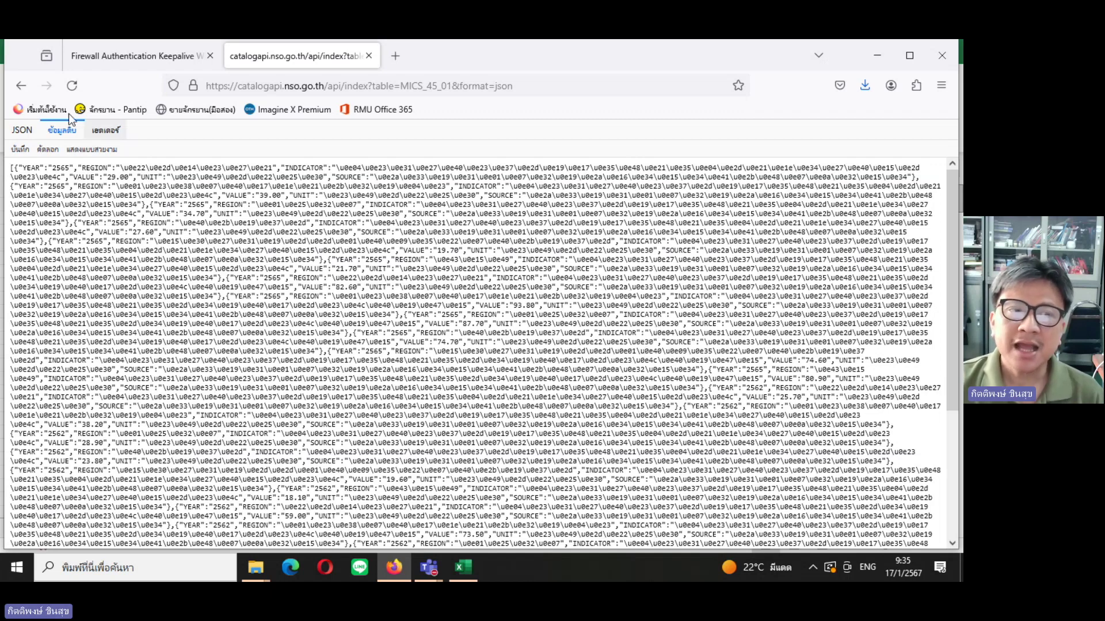
{"action": "left_click", "coordinate": [26, 136]}
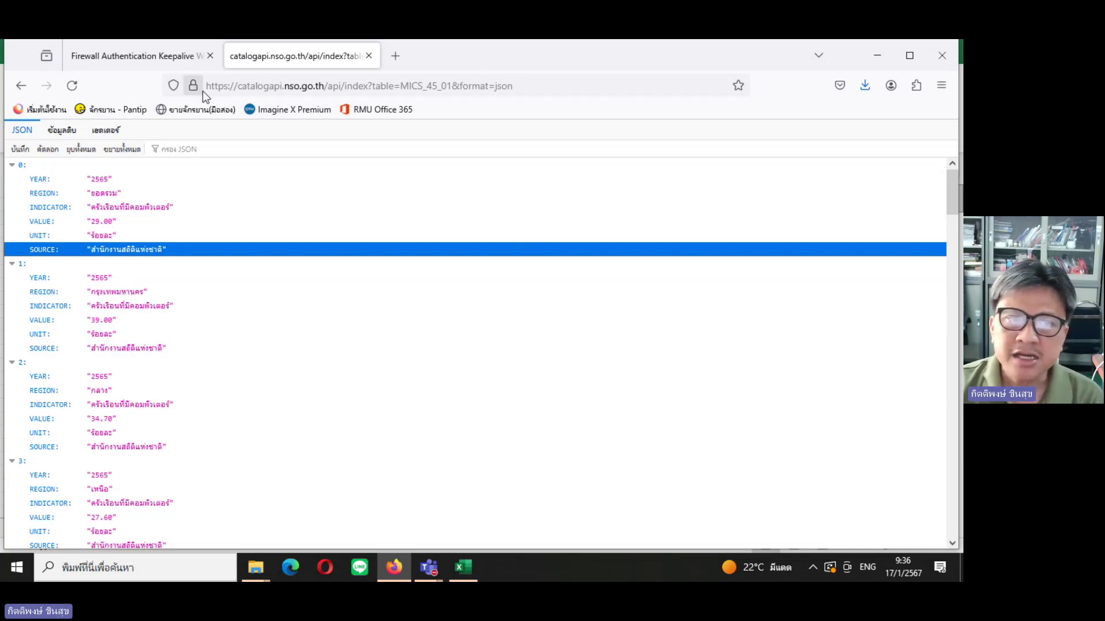
{"action": "left_click", "coordinate": [464, 567]}
{"action": "left_click", "coordinate": [345, 528]}
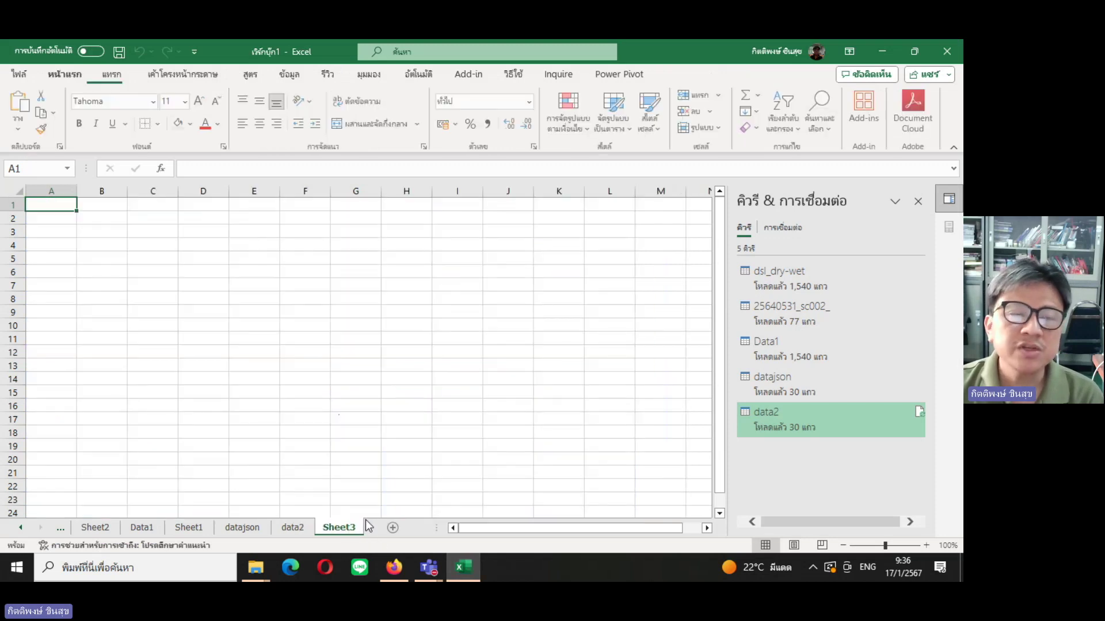
Create a From Web query with the copied catalogapi MICS_45_01 JSON URL, connecting anonymously.
{"action": "left_click", "coordinate": [293, 75]}
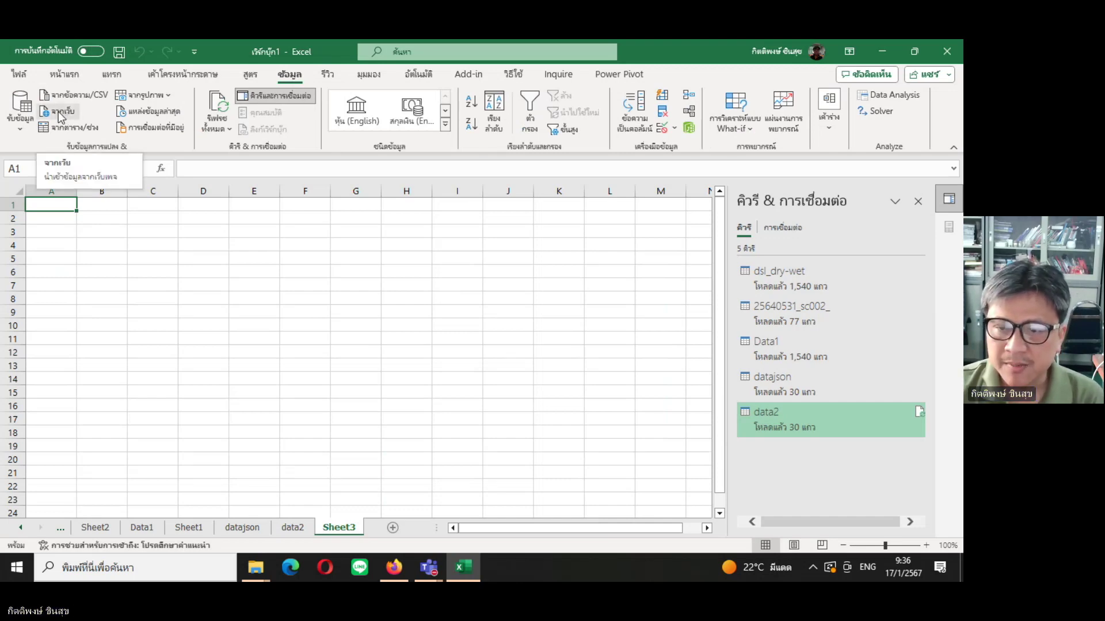
{"action": "left_click", "coordinate": [60, 114]}
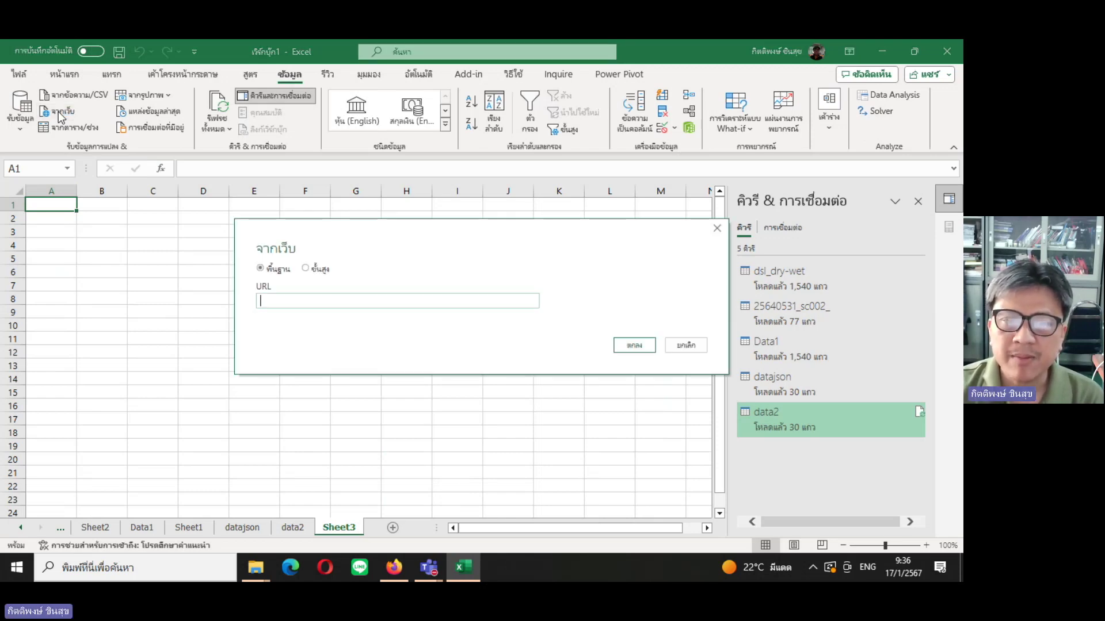
{"action": "left_click", "coordinate": [394, 568]}
{"action": "left_click", "coordinate": [538, 89]}
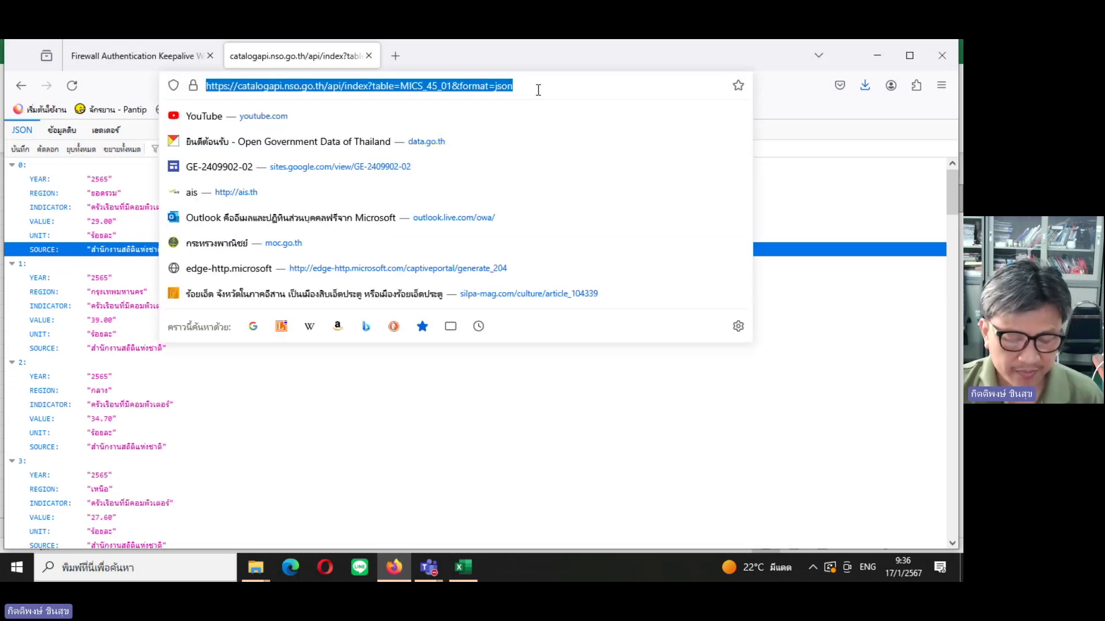
{"action": "left_click", "coordinate": [471, 568]}
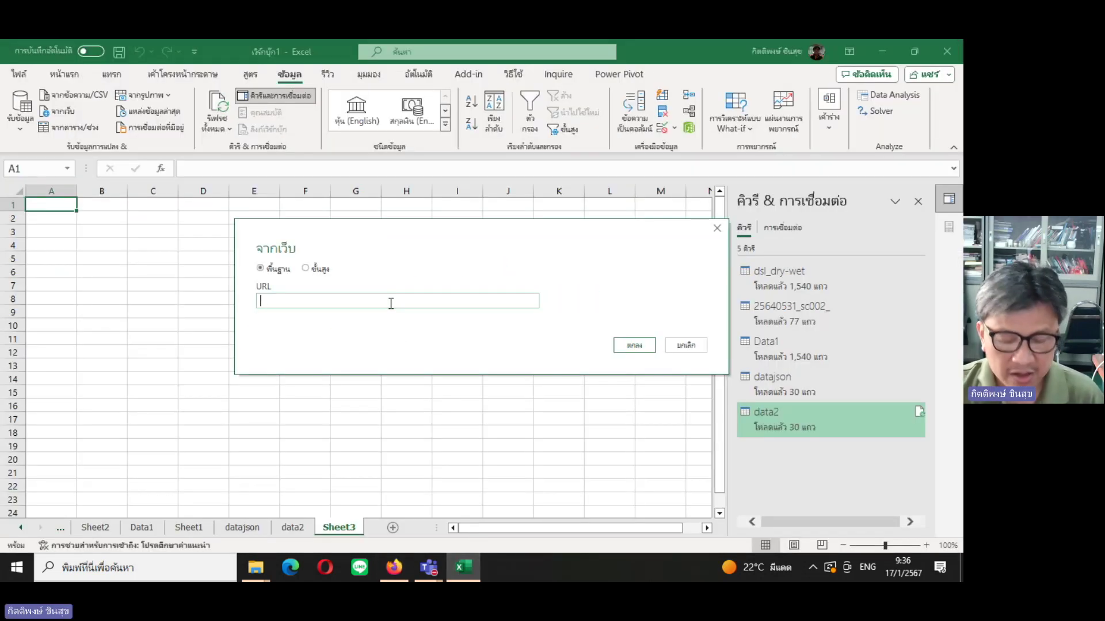
{"action": "type", "text": "https://catalogapi.nso.go.th/api/index?table=MICS_45_01&format=json"}
{"action": "left_click", "coordinate": [636, 346]}
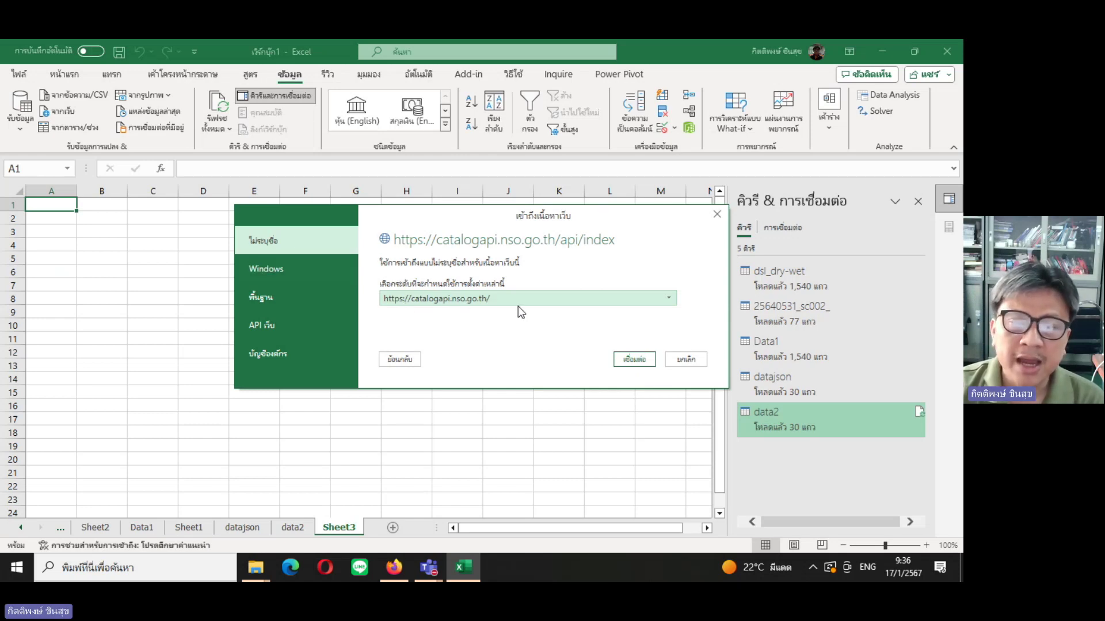
{"action": "left_click", "coordinate": [642, 361]}
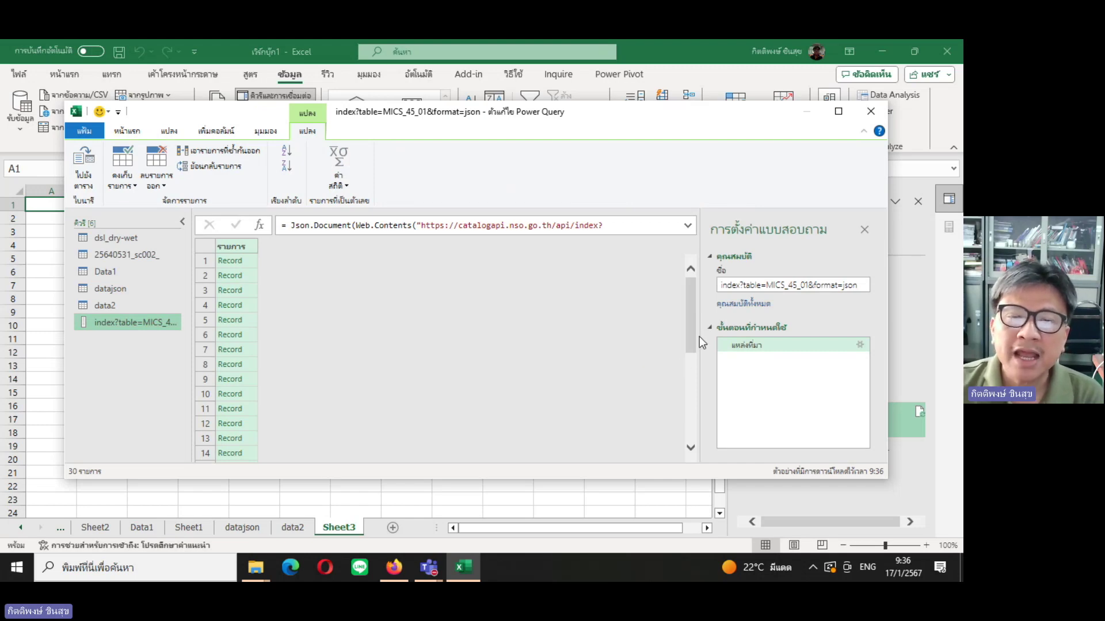
Convert the web query's records to a table, expand Column1 into all fields, and load it.
{"action": "left_click", "coordinate": [89, 170]}
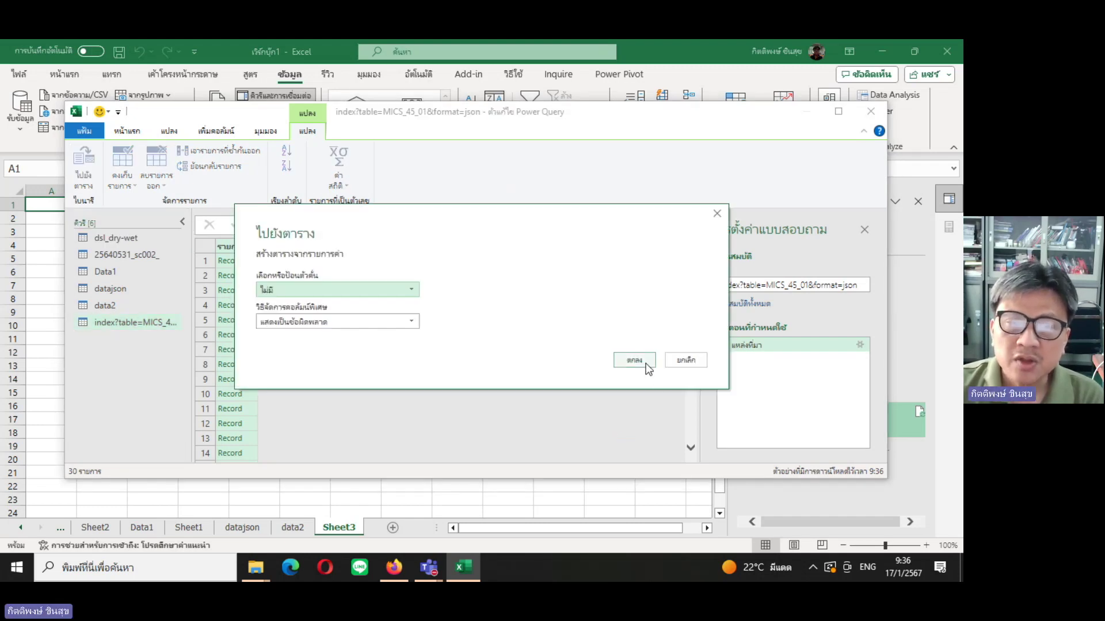
{"action": "left_click", "coordinate": [644, 363]}
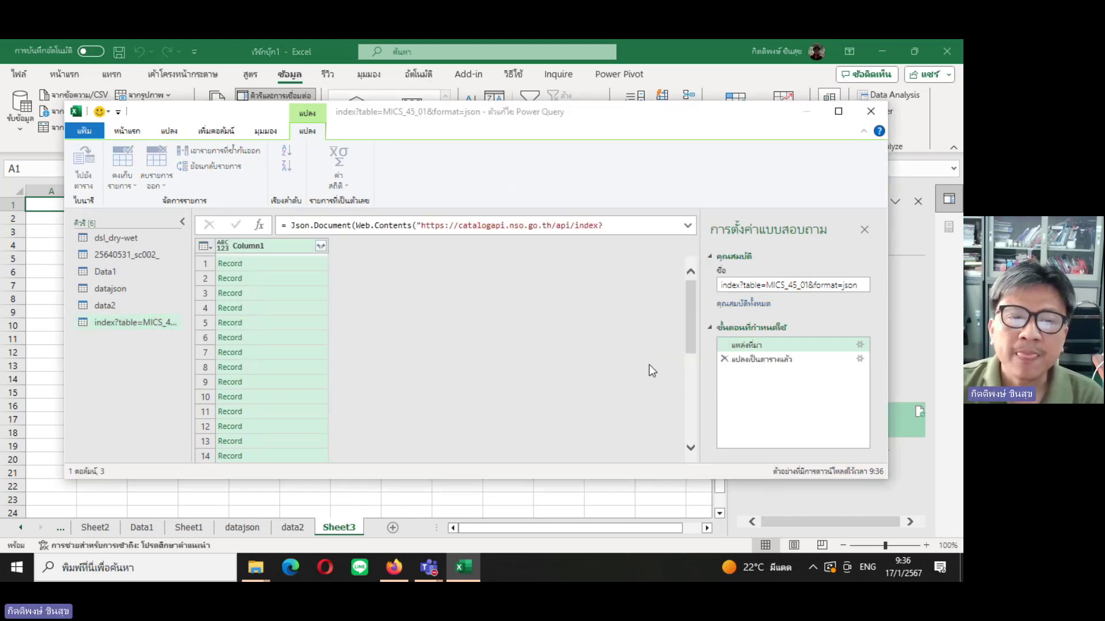
{"action": "left_click", "coordinate": [321, 248]}
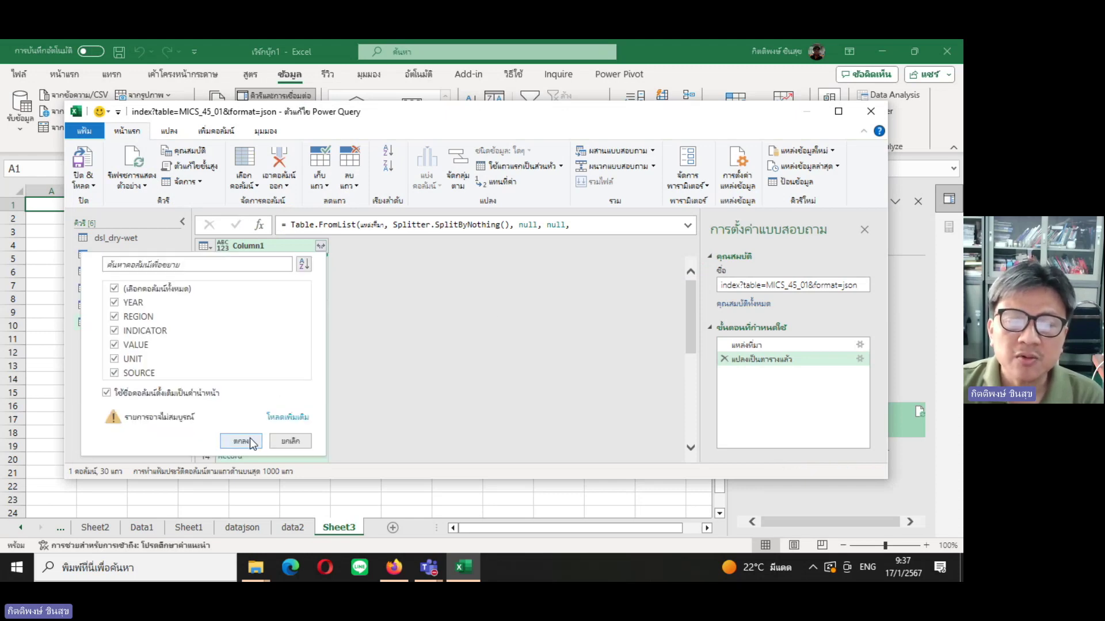
{"action": "left_click", "coordinate": [252, 442]}
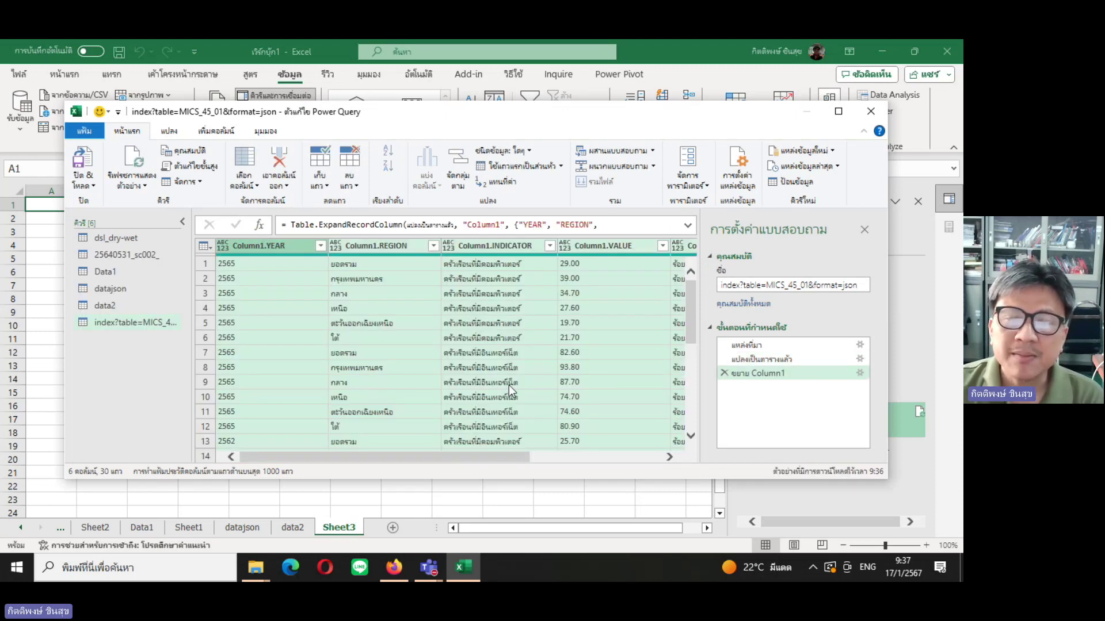
{"action": "left_click", "coordinate": [863, 112]}
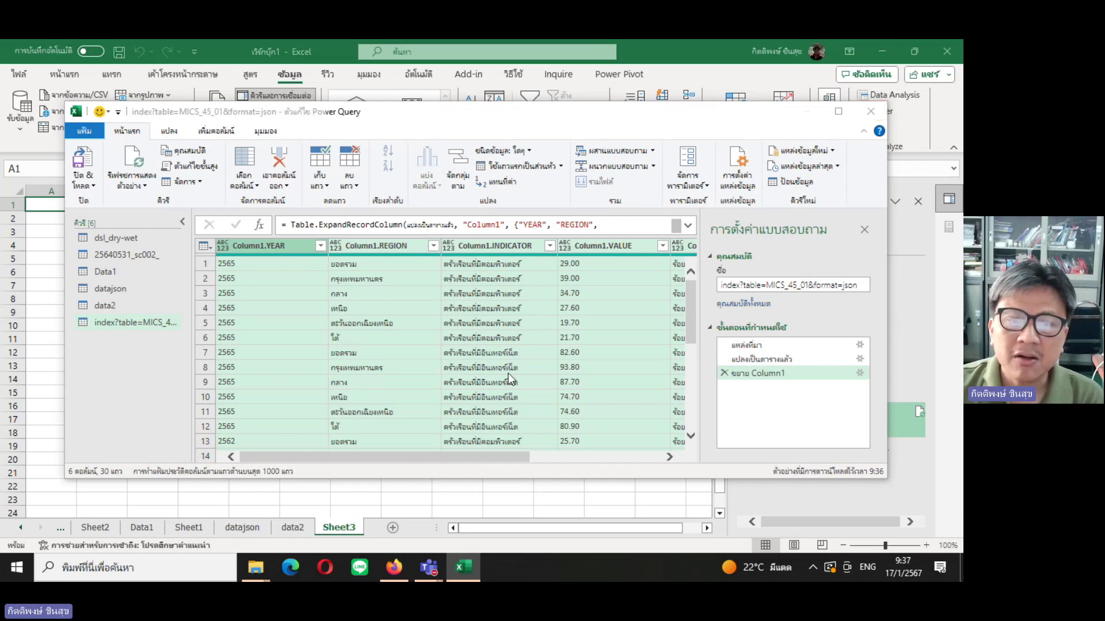
{"action": "left_click", "coordinate": [498, 324]}
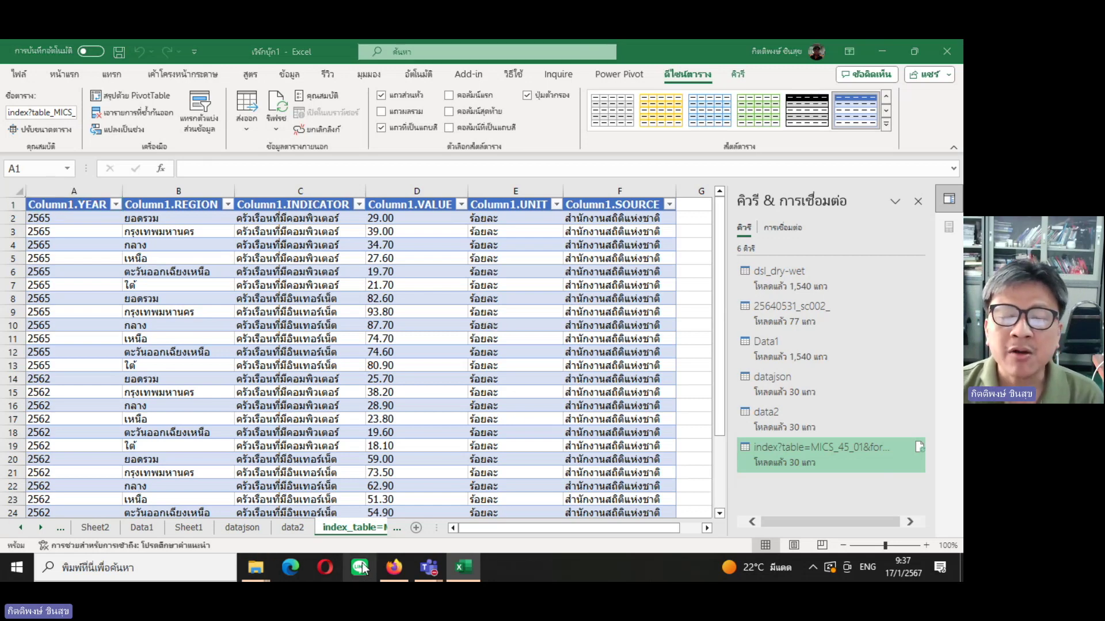
{"action": "left_click", "coordinate": [466, 527]}
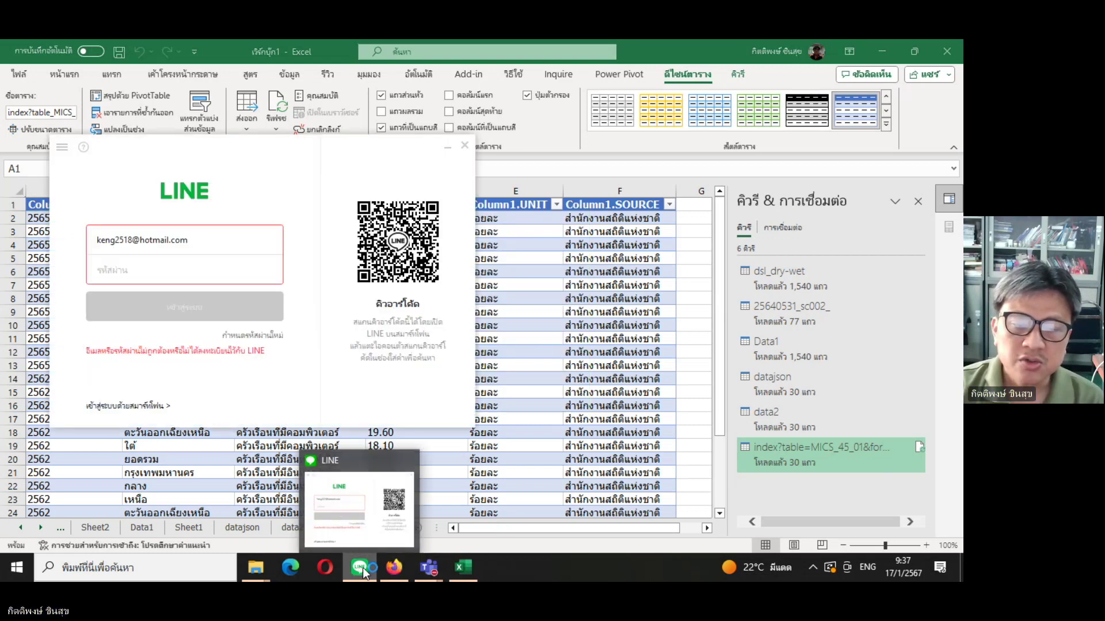
{"action": "left_click", "coordinate": [465, 146]}
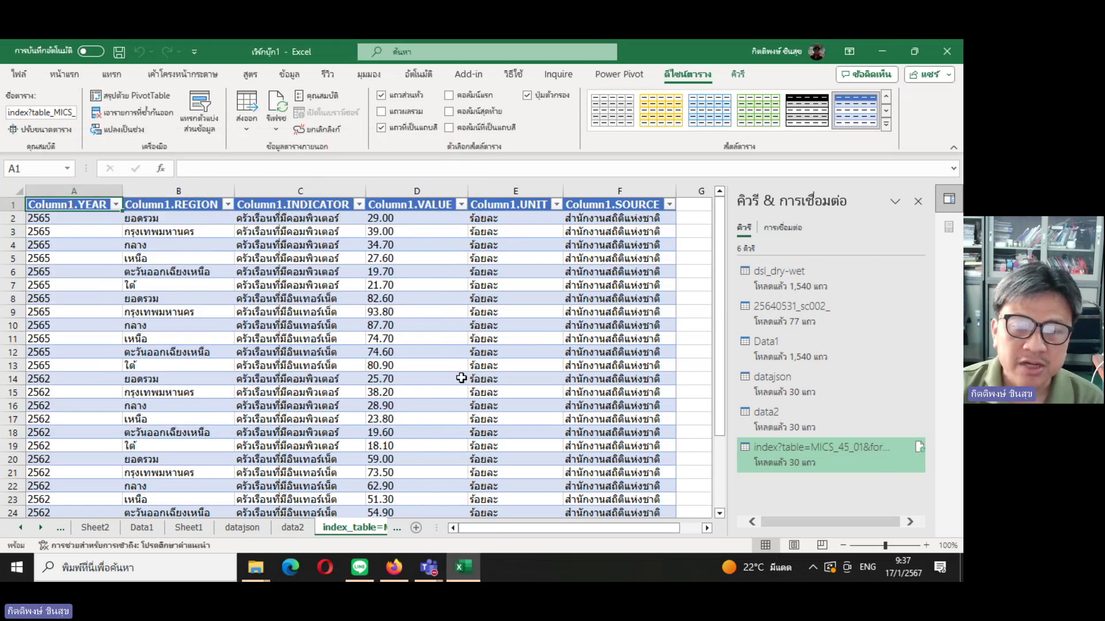
{"action": "left_click", "coordinate": [394, 567]}
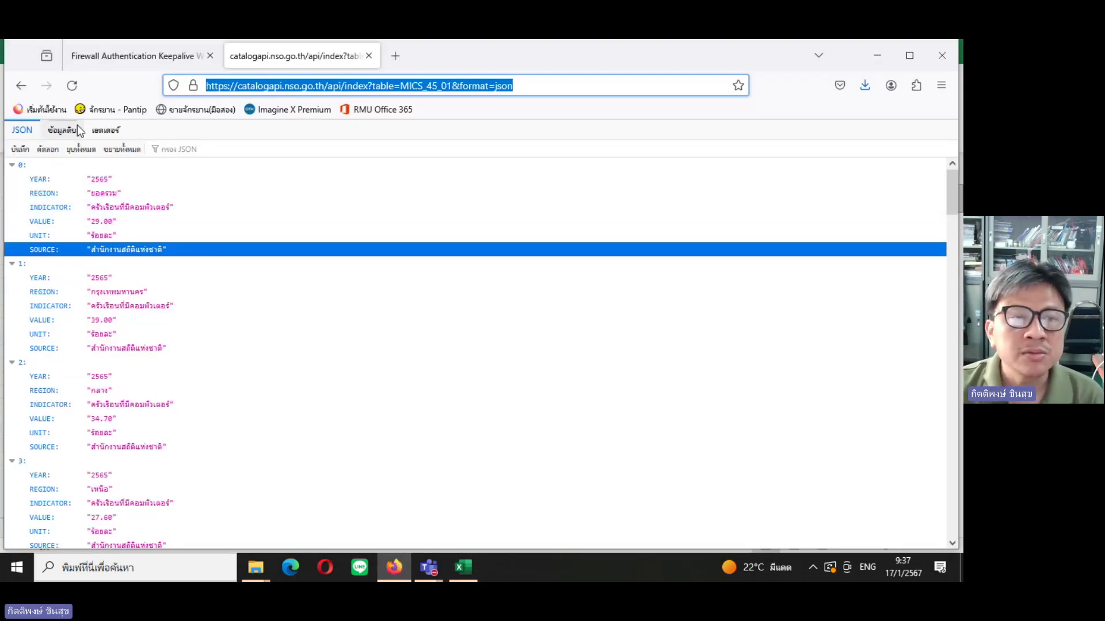
Browse to the agriculture category and open the rice production (ผลผลิต) ปี 2561 dataset's resource list.
{"action": "left_click", "coordinate": [27, 89]}
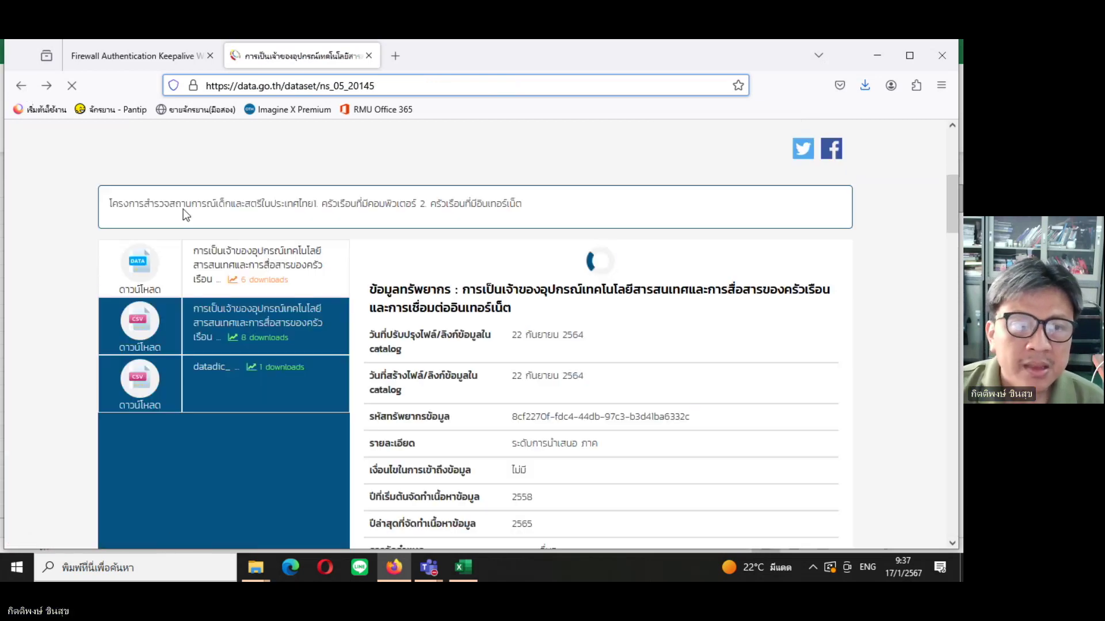
{"action": "left_click", "coordinate": [24, 89]}
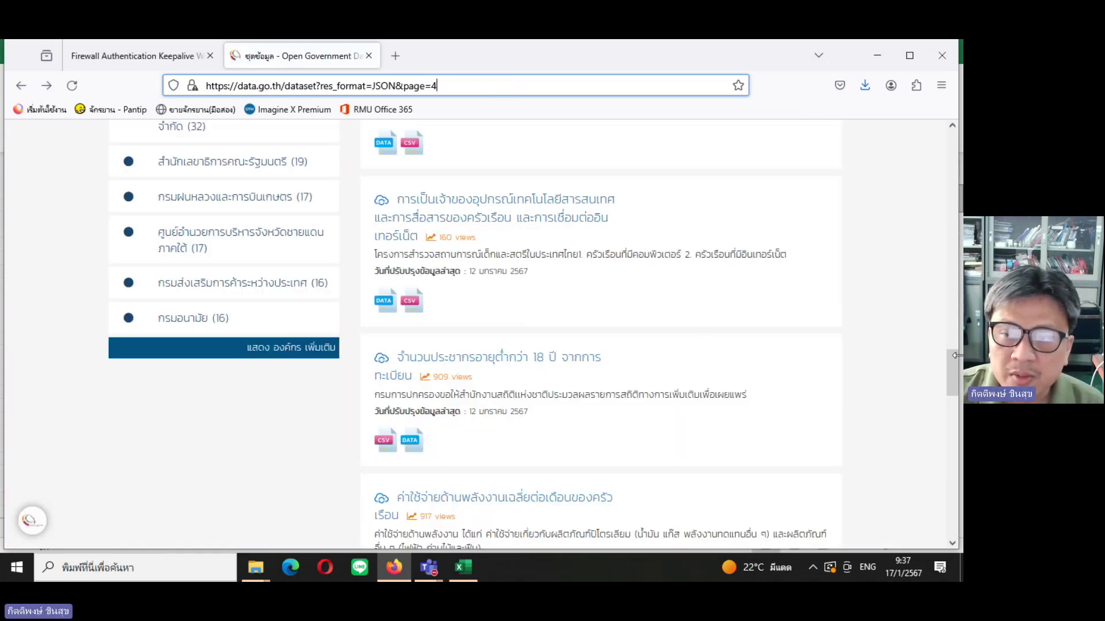
{"action": "mouse_move", "coordinate": [951, 366]}
{"action": "left_mouse_down"}
{"action": "mouse_move", "coordinate": [938, 135]}
{"action": "mouse_move", "coordinate": [934, 171]}
{"action": "left_mouse_up"}
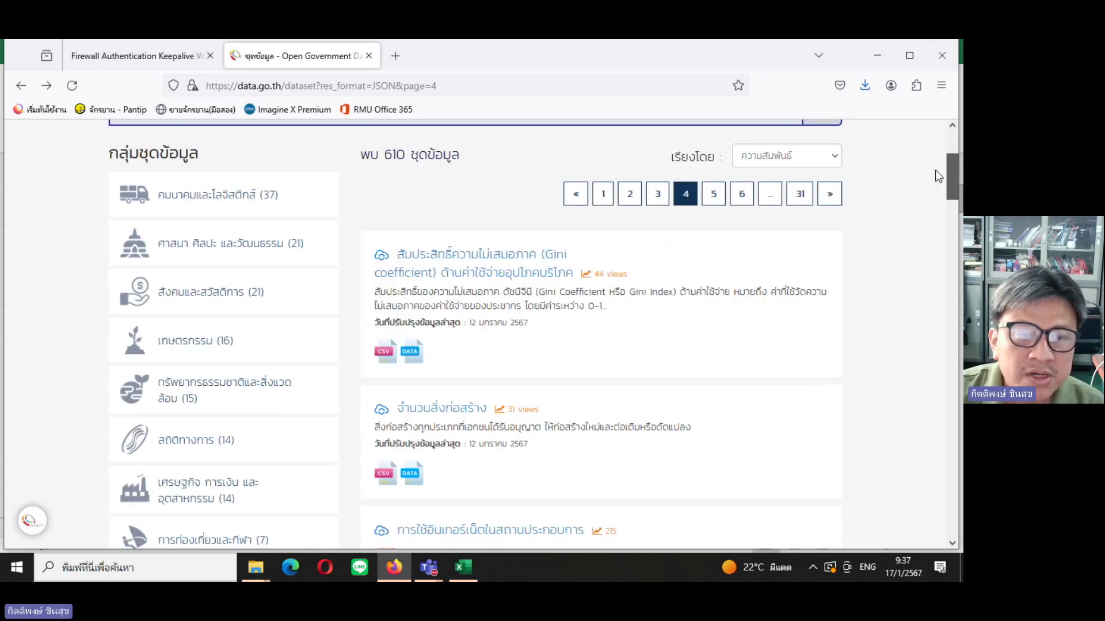
{"action": "left_click", "coordinate": [219, 344]}
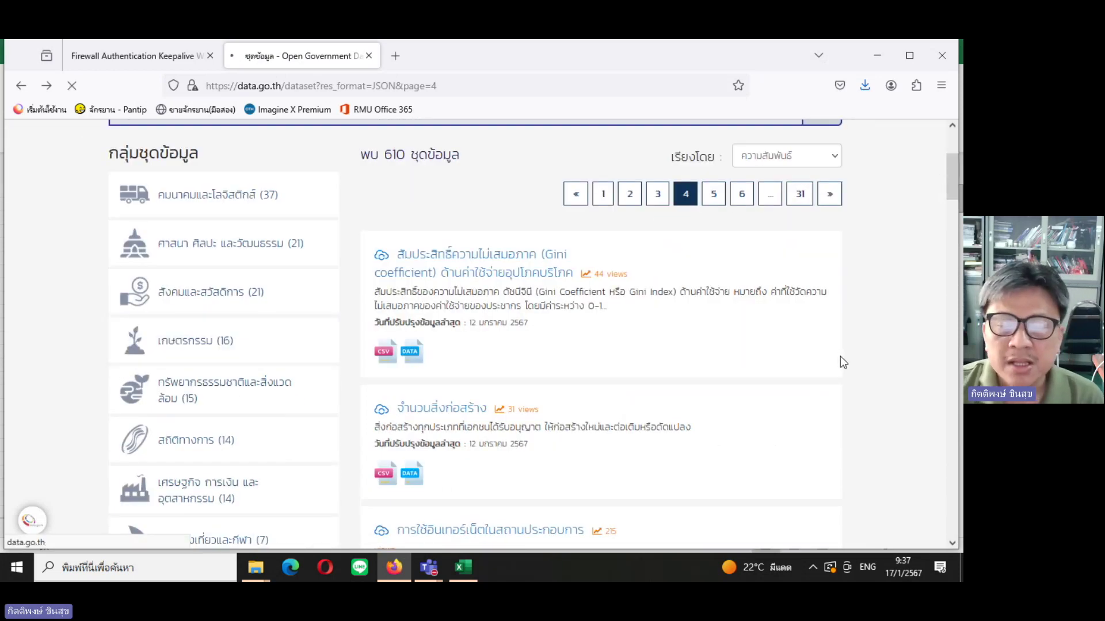
{"action": "scroll", "coordinate": [951, 192], "scroll_direction": "down", "scroll_amount": 1}
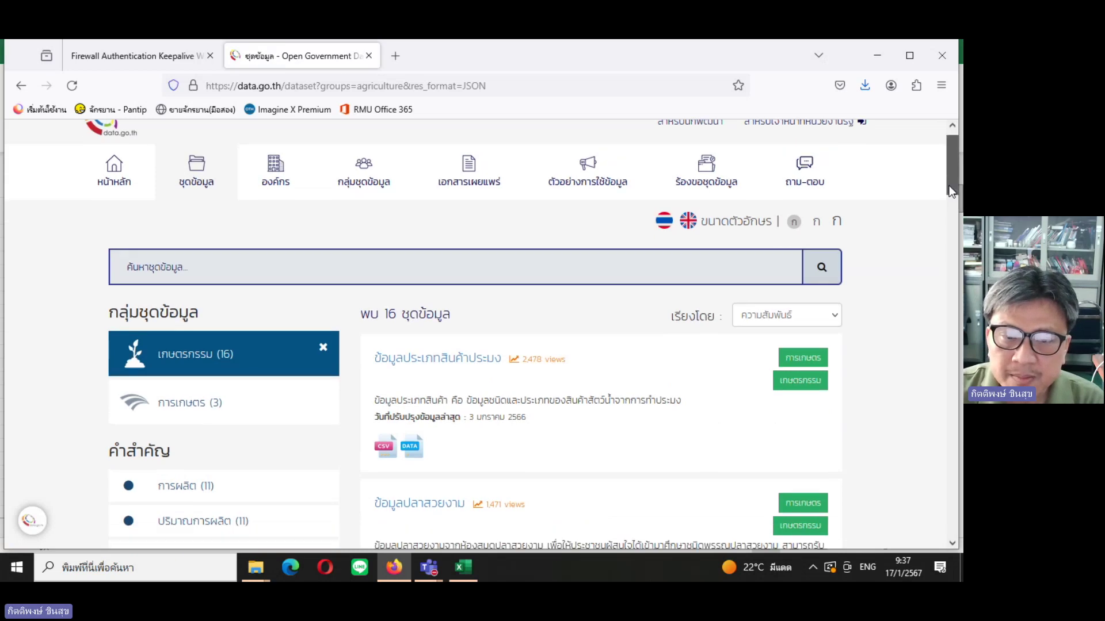
{"action": "left_click_drag", "start_coordinate": [951, 191], "coordinate": [951, 294]}
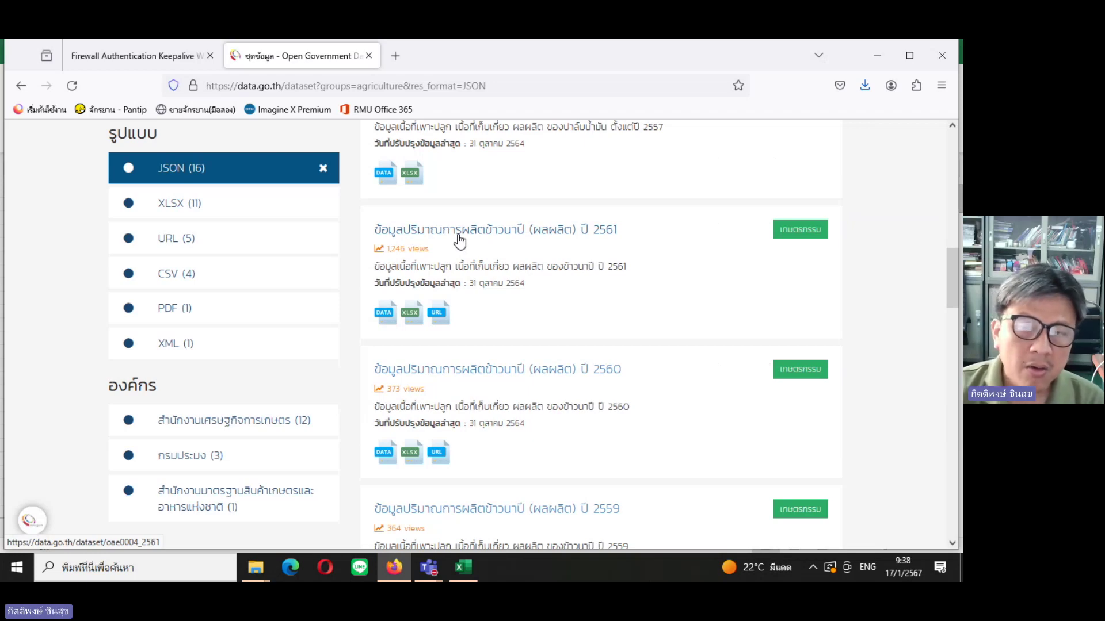
{"action": "left_click", "coordinate": [459, 233]}
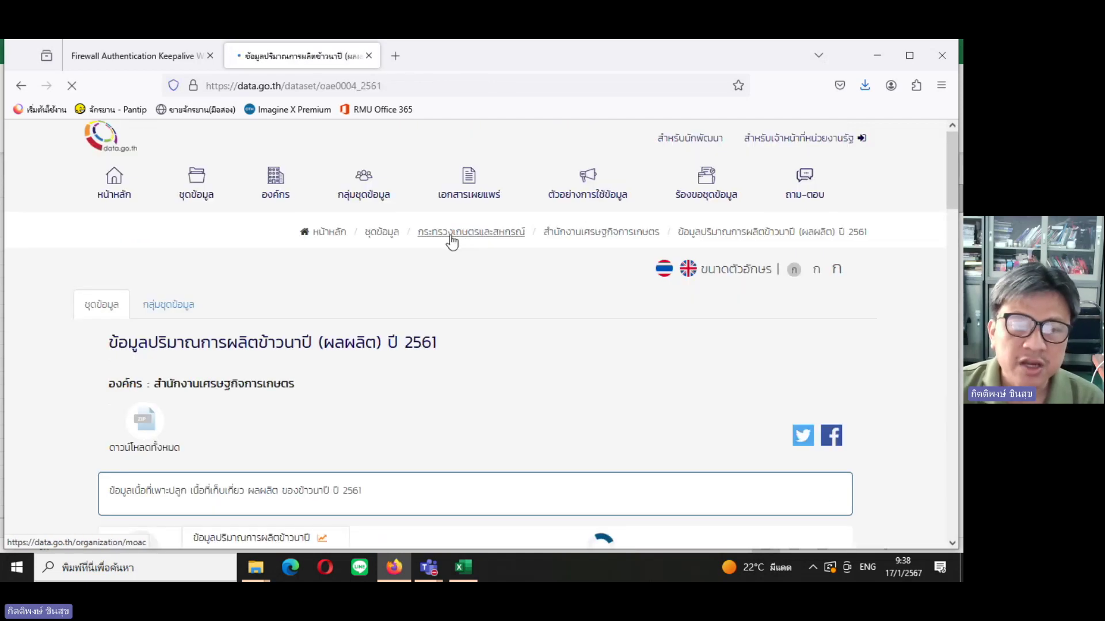
{"action": "scroll", "coordinate": [499, 264], "scroll_direction": "down", "scroll_amount": 5}
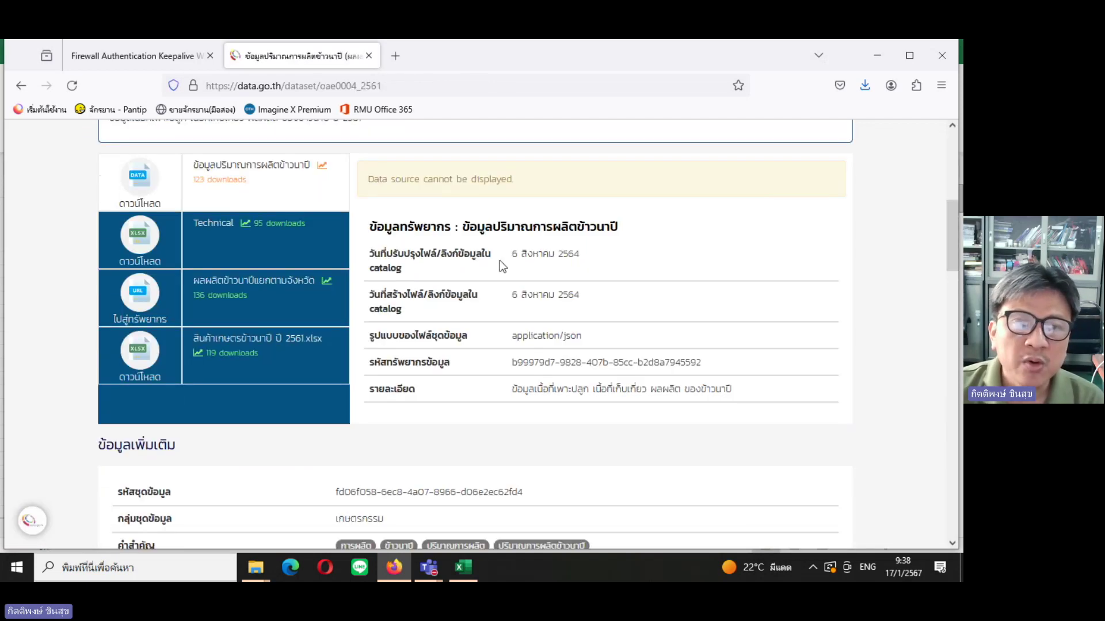
Open the rice production JSON resource, inspect its first record, and save it as data3.
{"action": "left_click", "coordinate": [140, 180]}
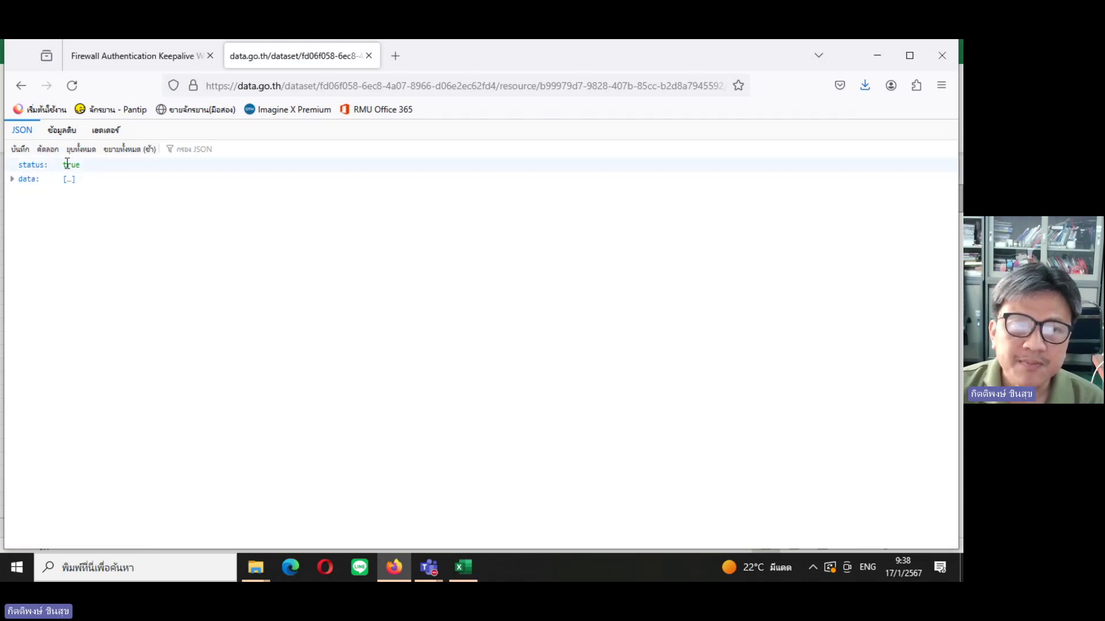
{"action": "left_click", "coordinate": [13, 180]}
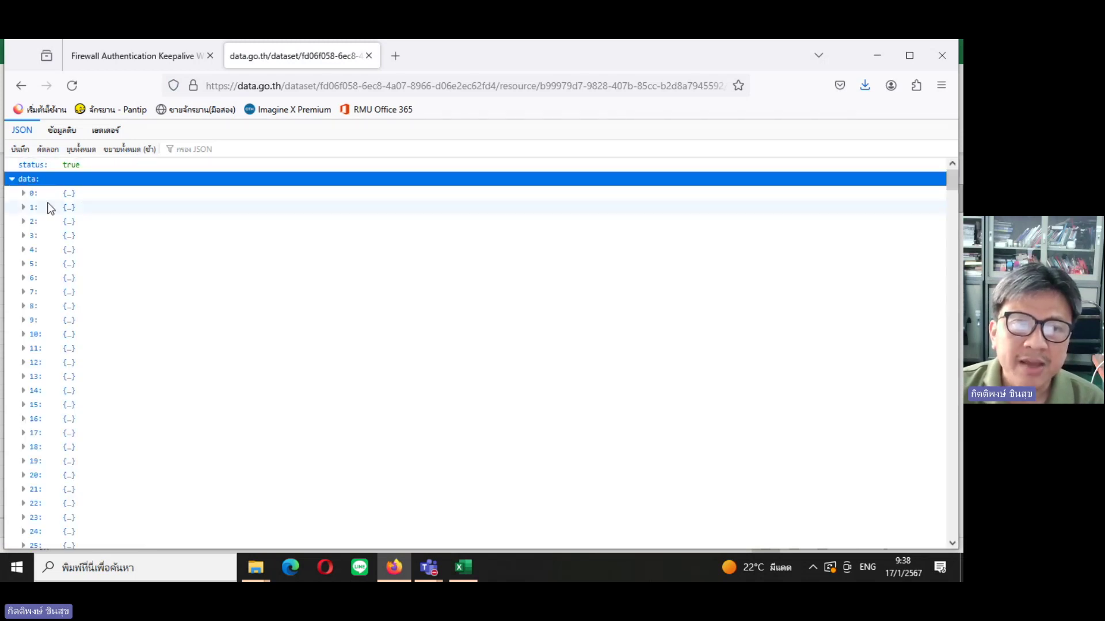
{"action": "left_click", "coordinate": [24, 194]}
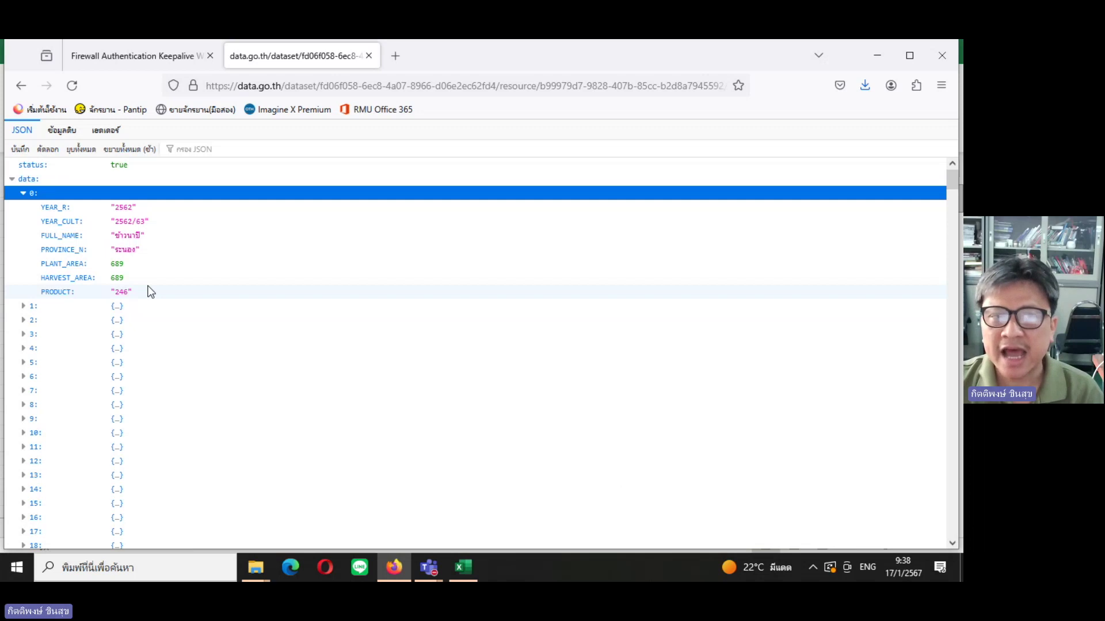
{"action": "left_click", "coordinate": [23, 193]}
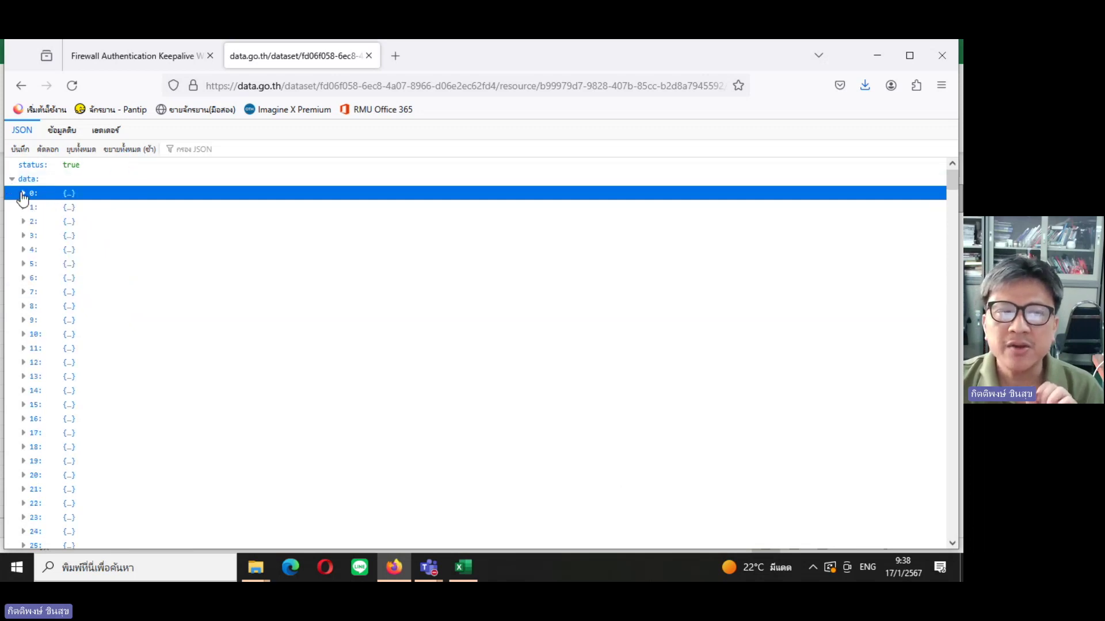
{"action": "left_click", "coordinate": [23, 151]}
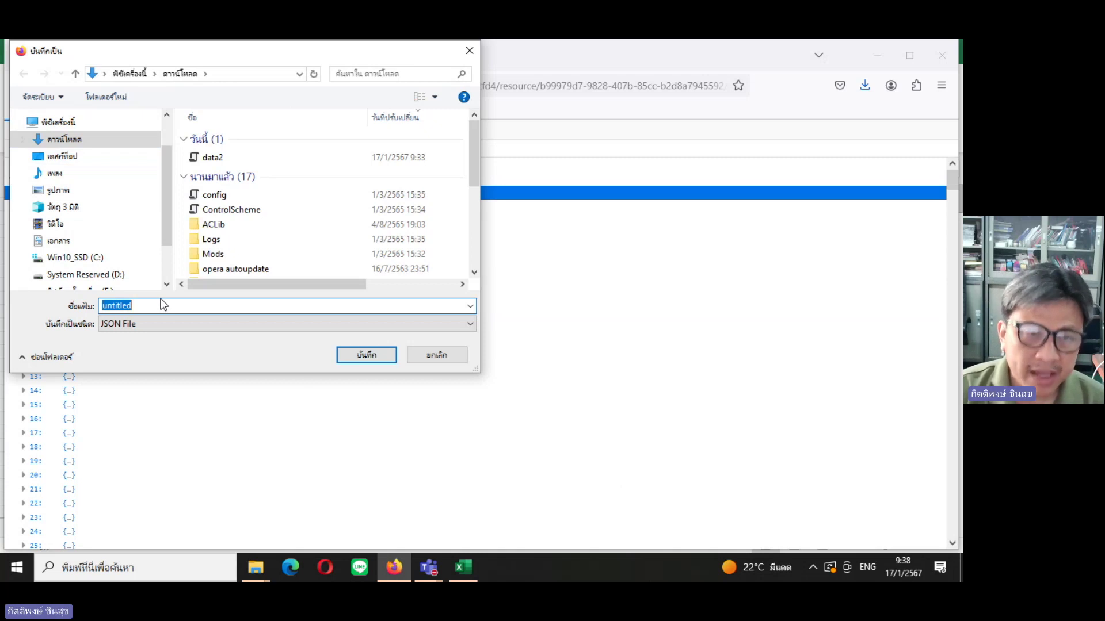
{"action": "type", "text": "data"}
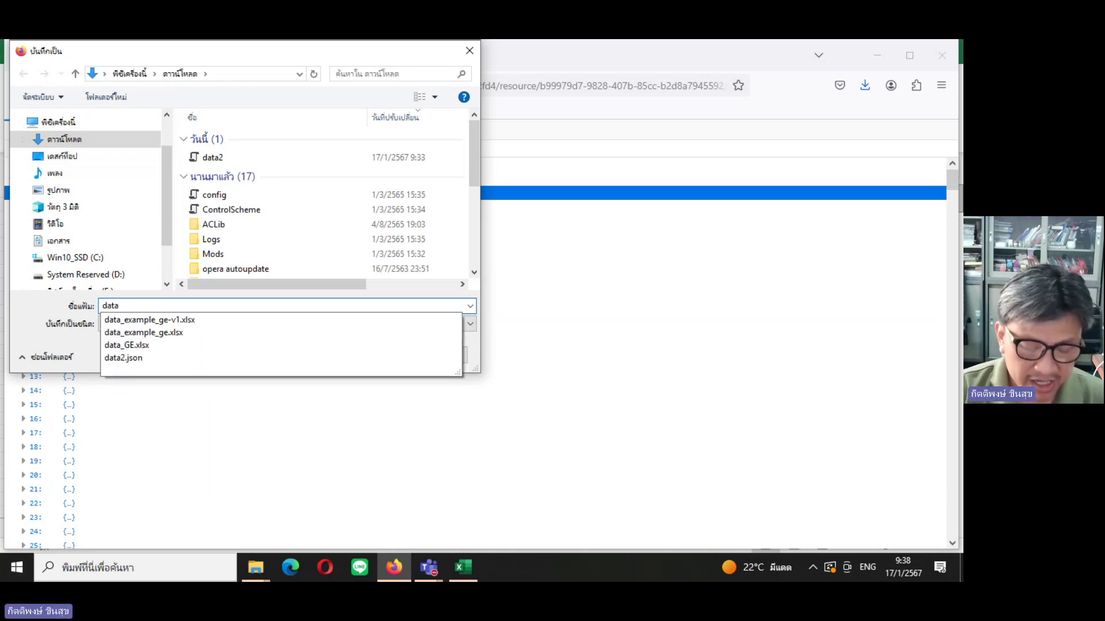
{"action": "type", "text": "3"}
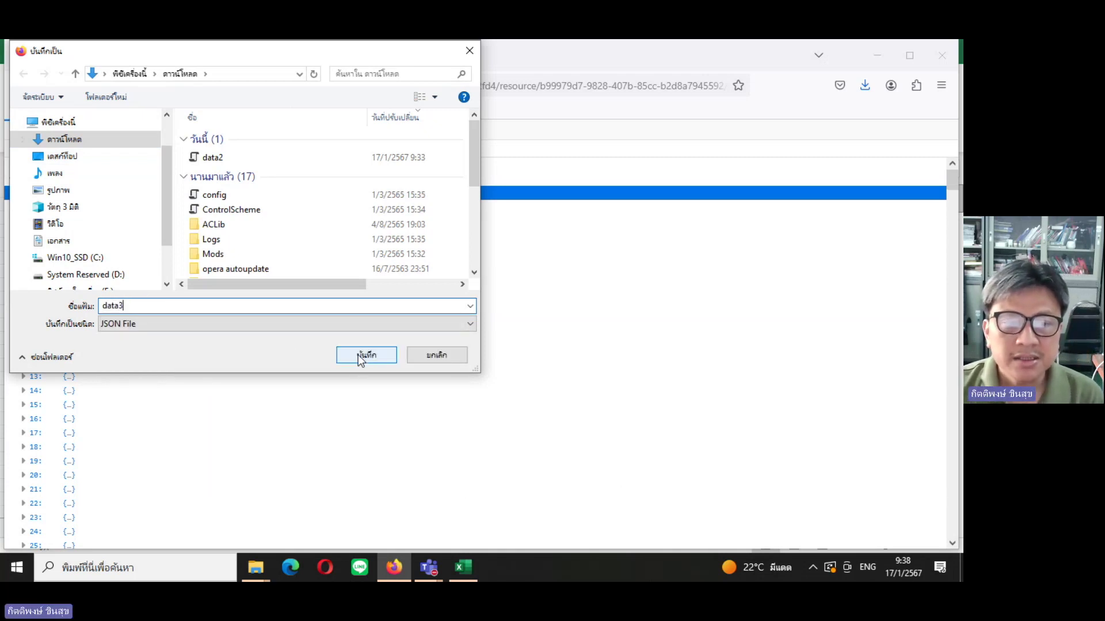
{"action": "left_click", "coordinate": [359, 355]}
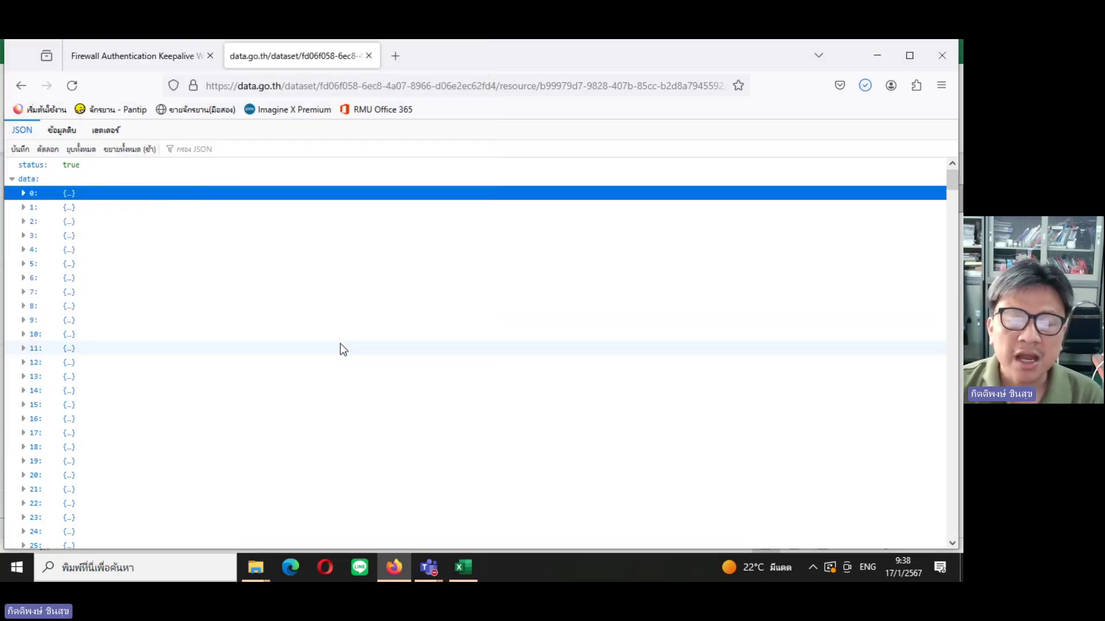
{"action": "left_click", "coordinate": [467, 566]}
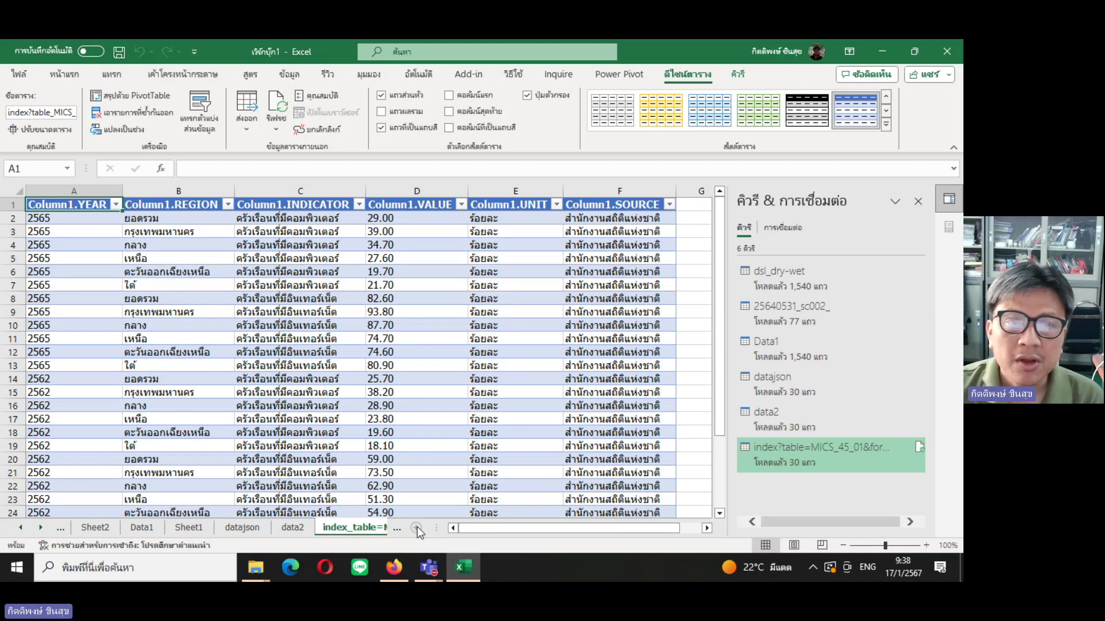
Import data3.json from Downloads via Get Data > From File > From JSON.
{"action": "left_click", "coordinate": [286, 75]}
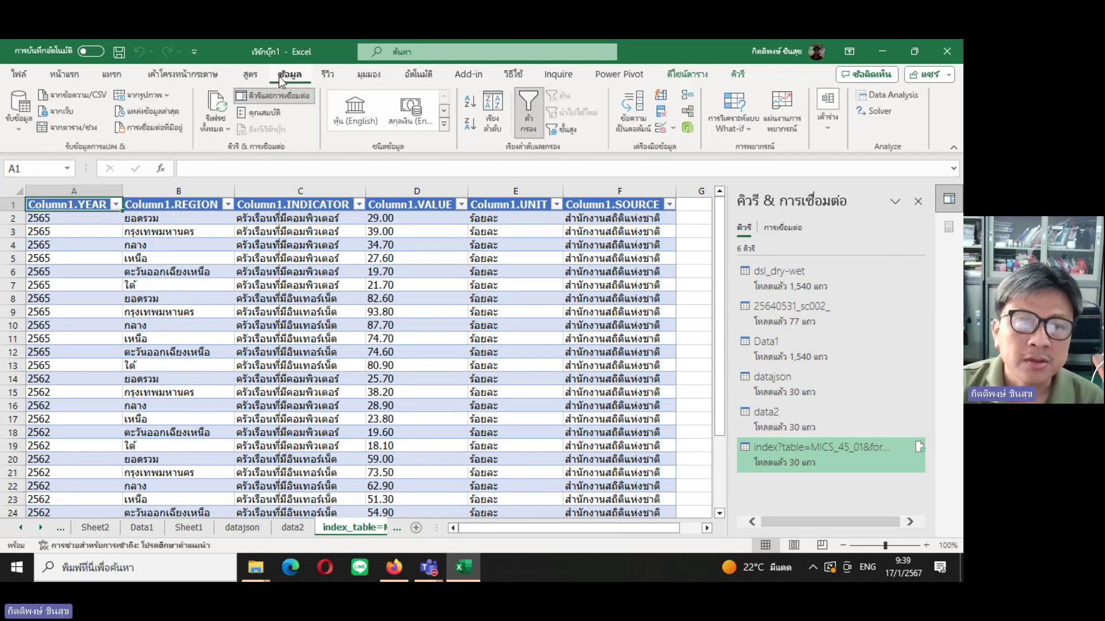
{"action": "left_click", "coordinate": [21, 129]}
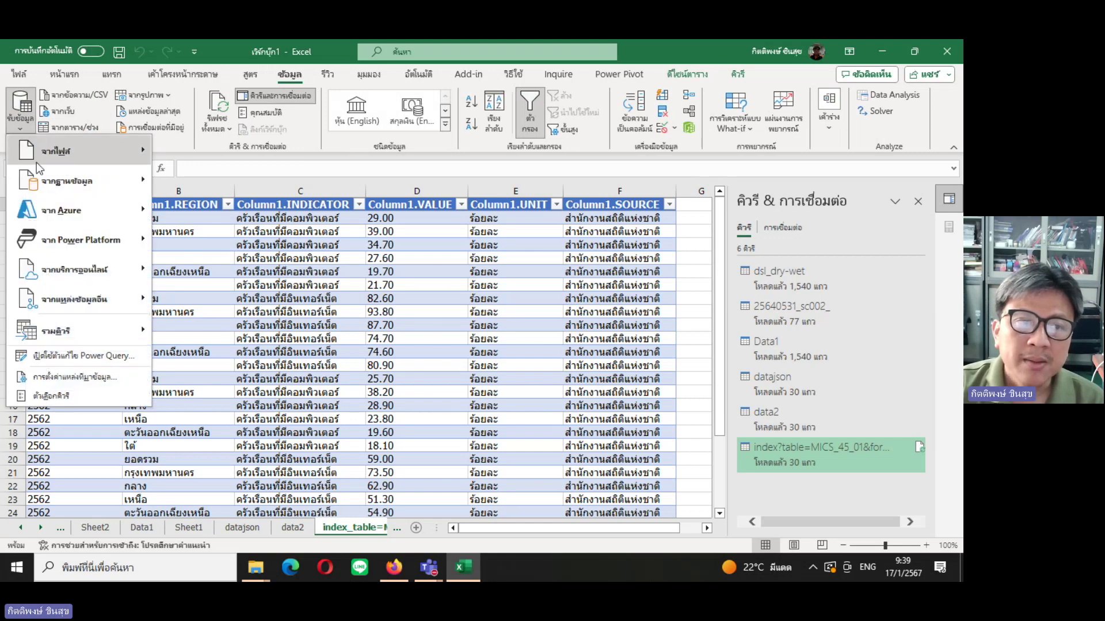
{"action": "mouse_move", "coordinate": [78, 151]}
{"action": "left_click", "coordinate": [227, 241]}
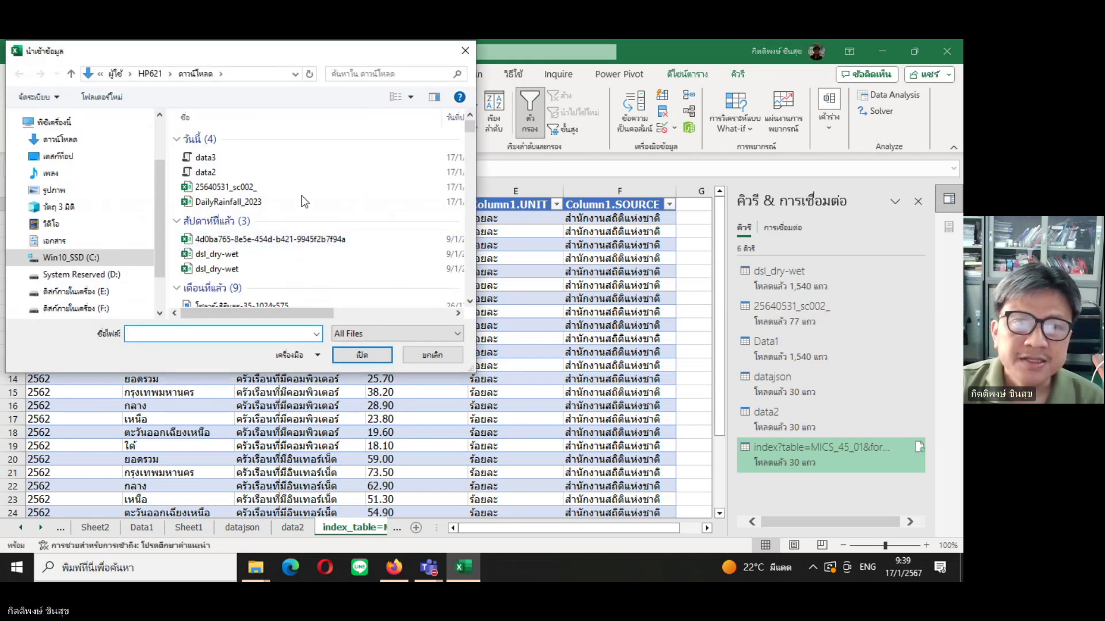
{"action": "left_click", "coordinate": [218, 159]}
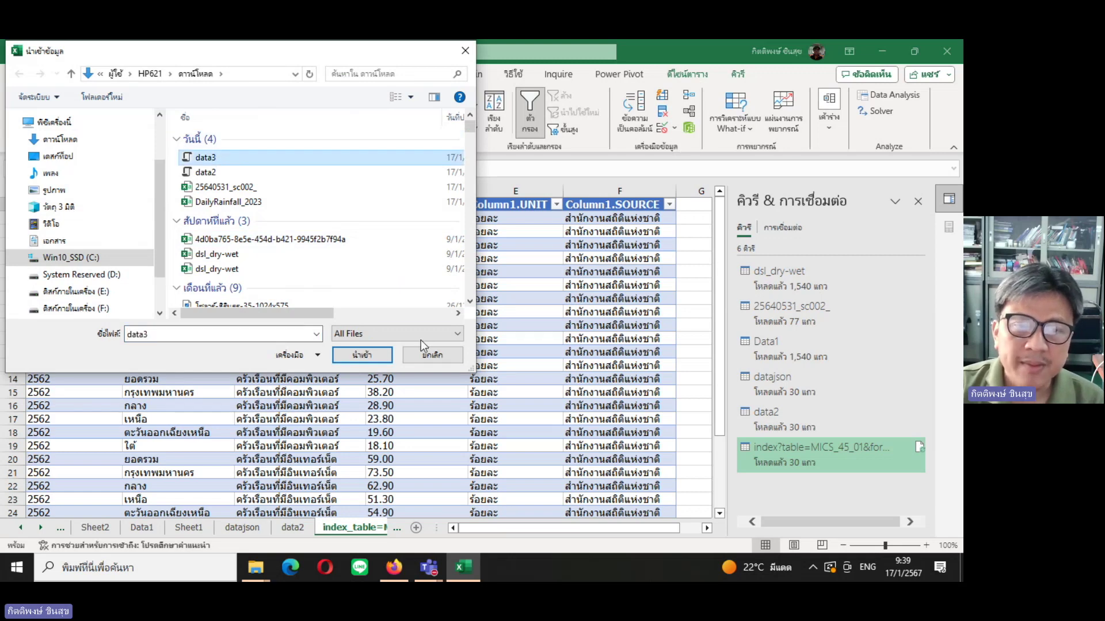
{"action": "left_click", "coordinate": [364, 356]}
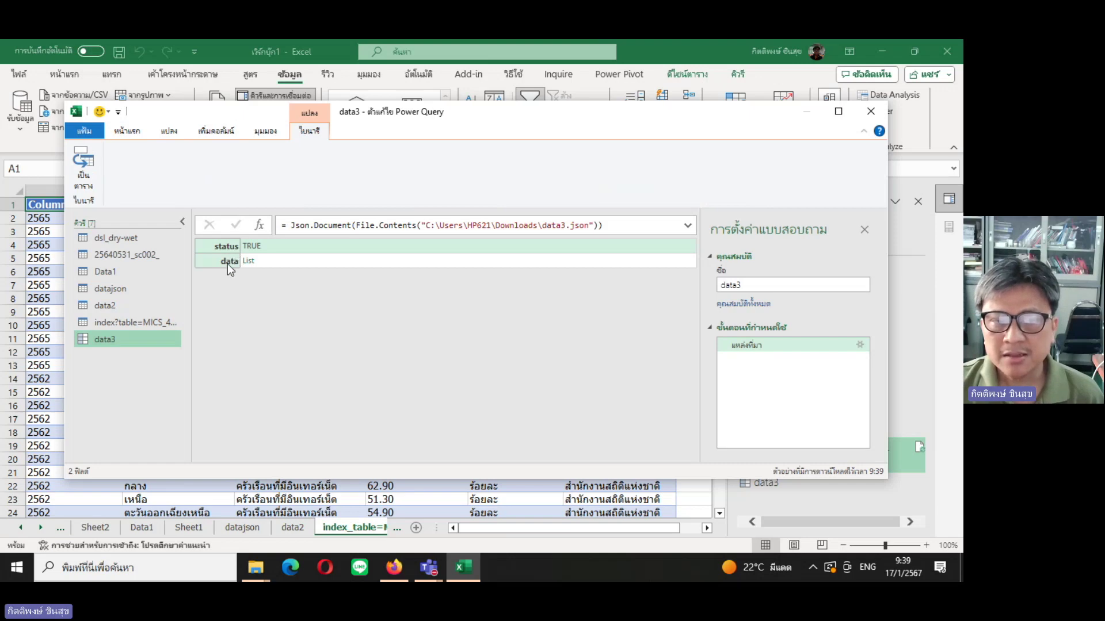
Compare the datajson and data2 queries, then test drilling into data3's data list, removing those navigation steps.
{"action": "left_click", "coordinate": [120, 290]}
{"action": "left_click", "coordinate": [119, 310]}
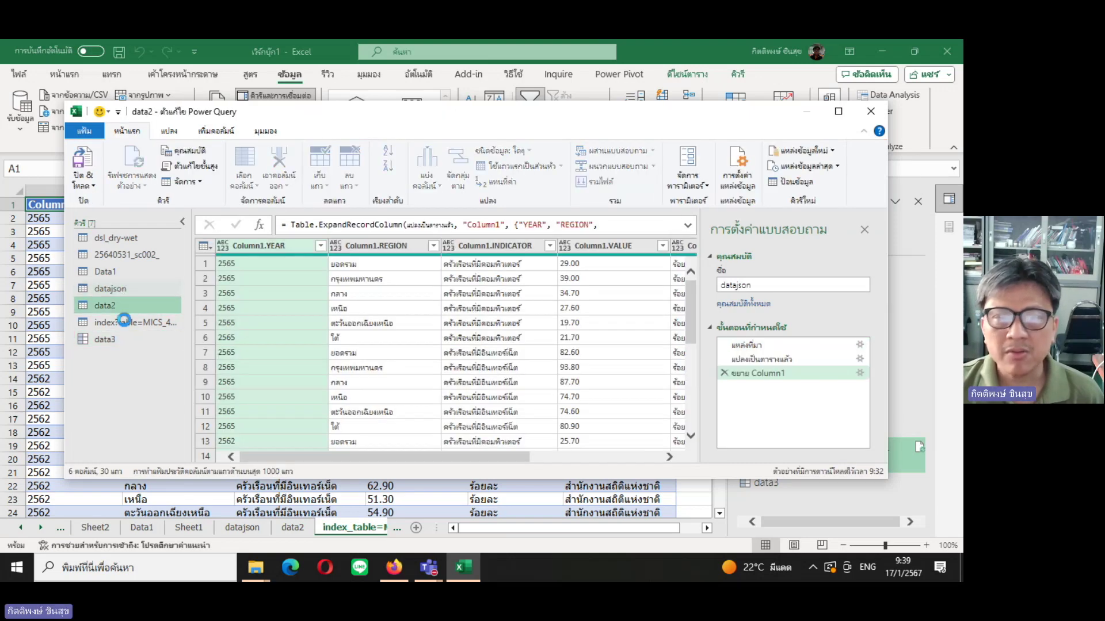
{"action": "left_click", "coordinate": [126, 339]}
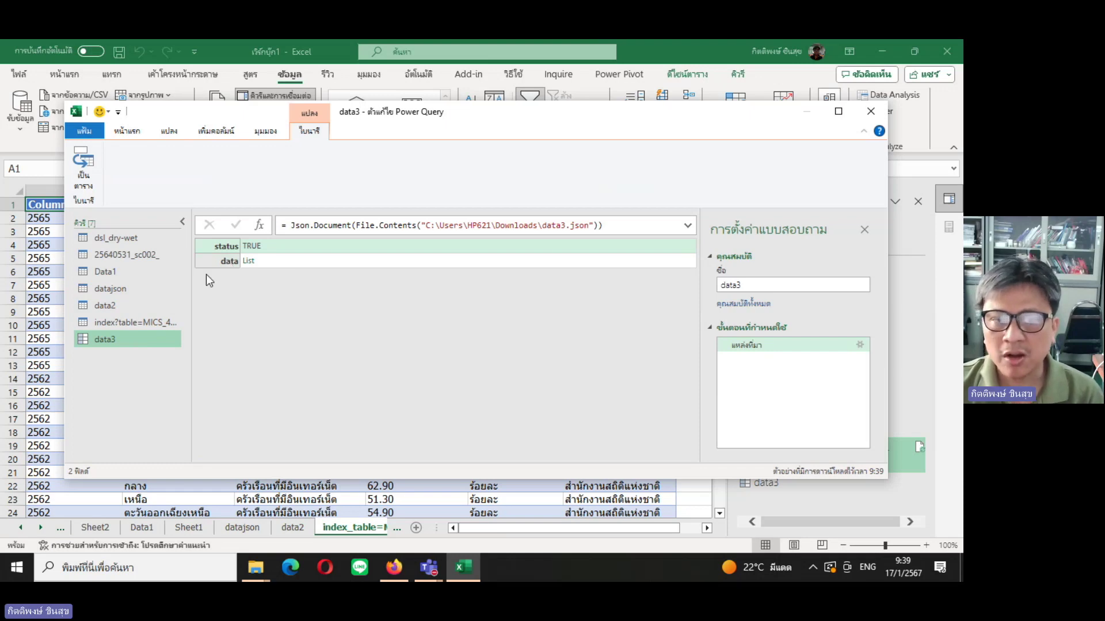
{"action": "left_click", "coordinate": [248, 262]}
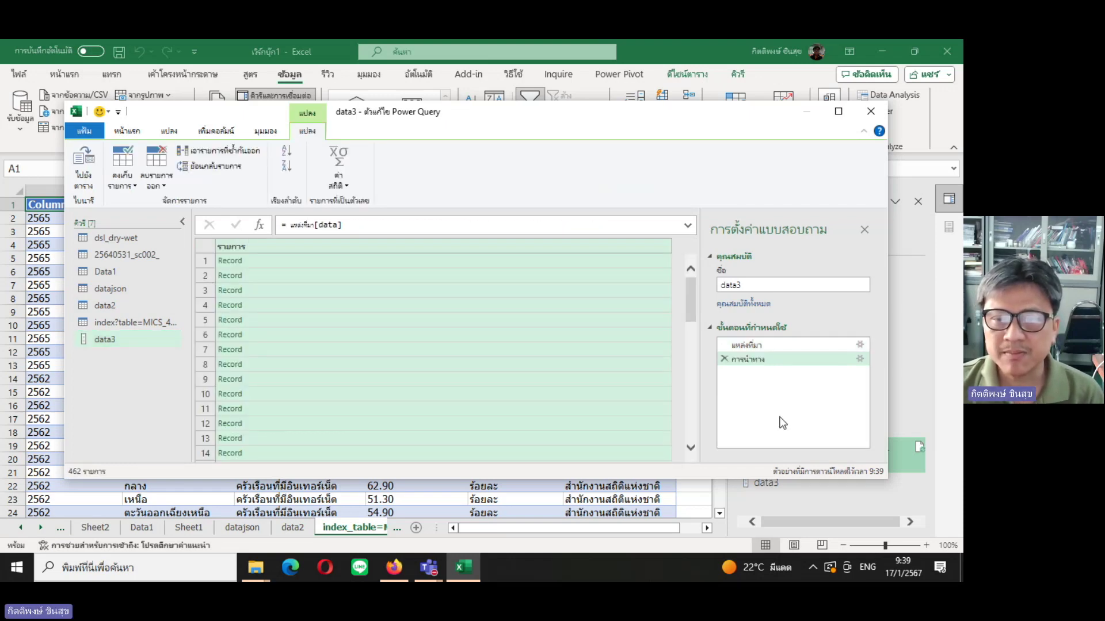
{"action": "left_click", "coordinate": [247, 260]}
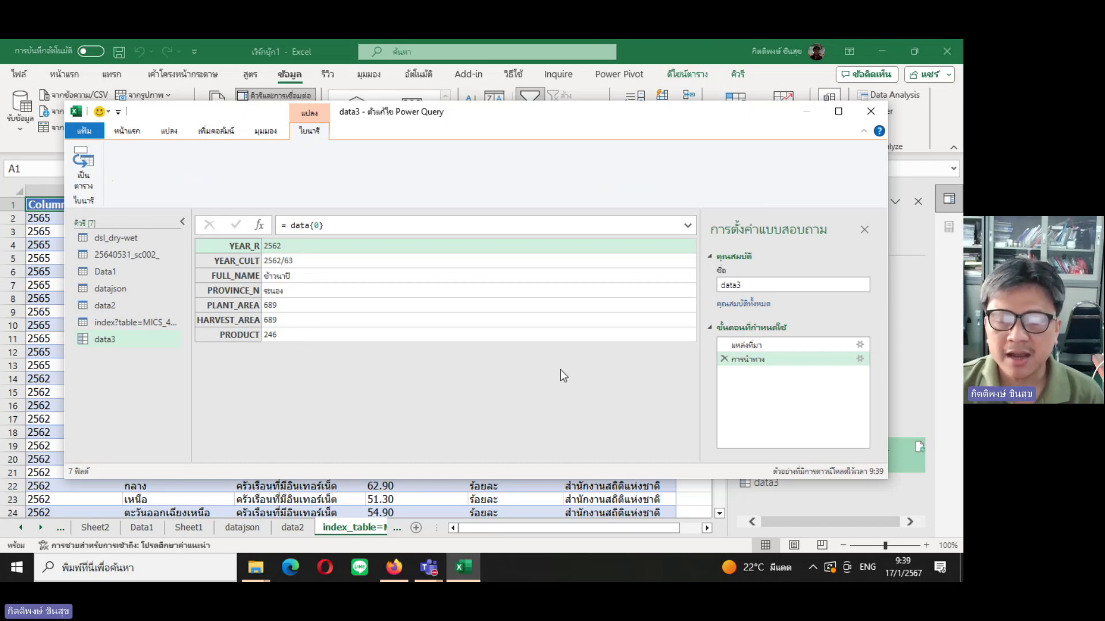
{"action": "left_click", "coordinate": [725, 359]}
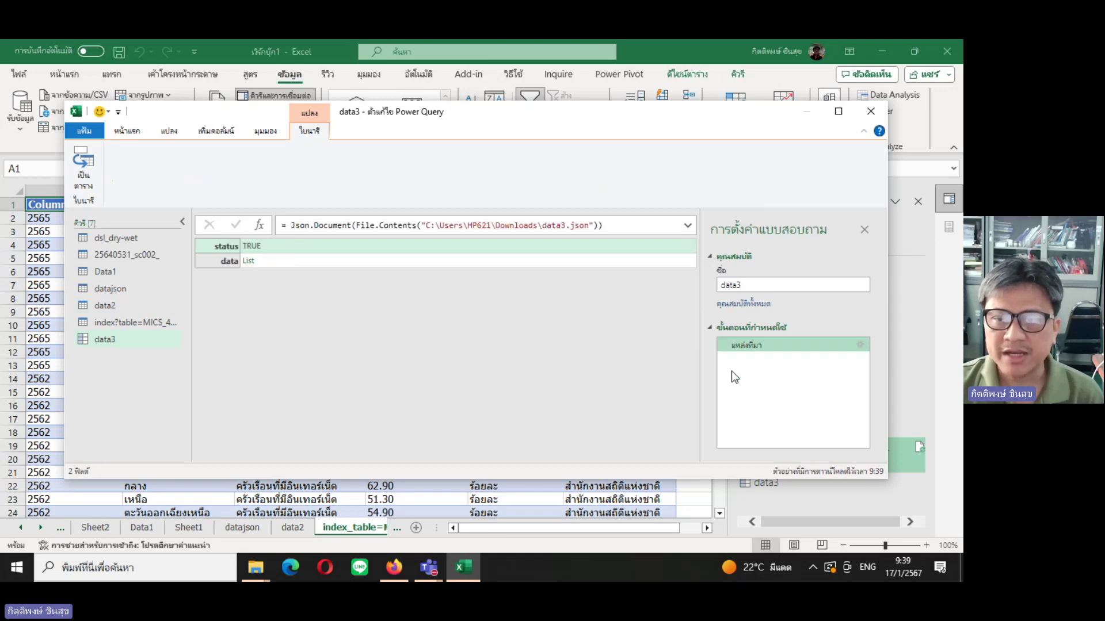
{"action": "left_click", "coordinate": [249, 262]}
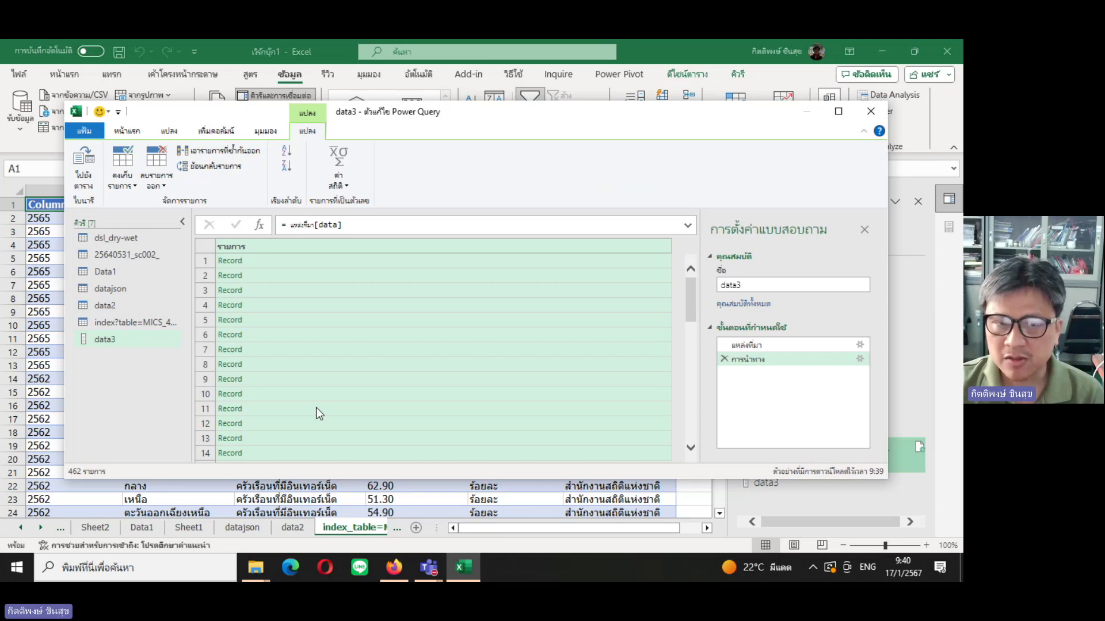
{"action": "left_click", "coordinate": [723, 358]}
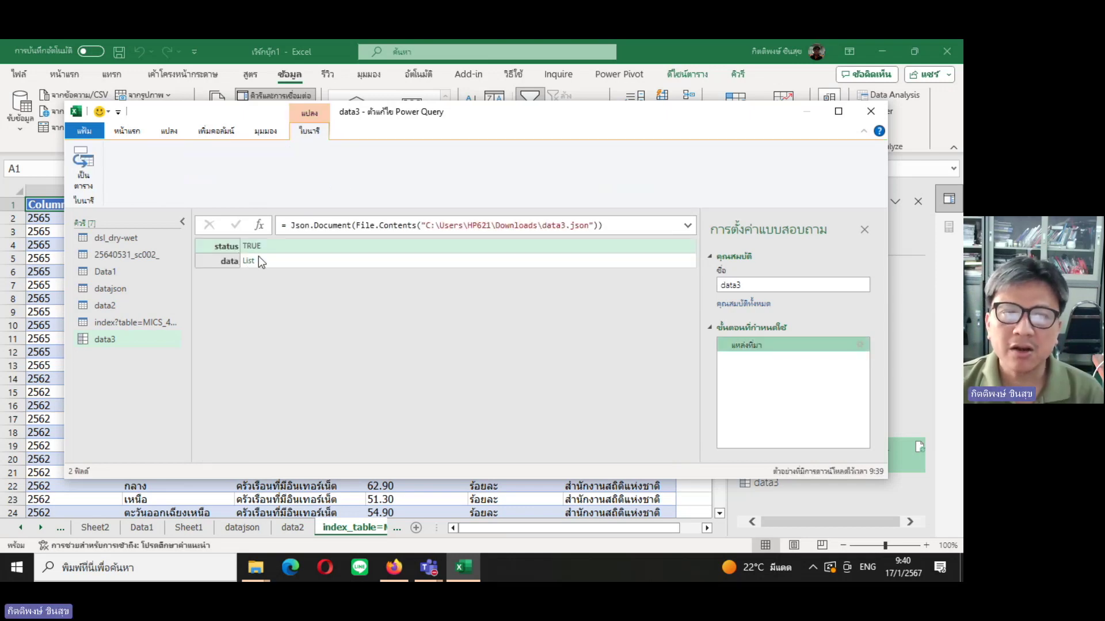
Convert the data3 source record into a Name/Value table and close the editor, keeping changes.
{"action": "left_click", "coordinate": [87, 167]}
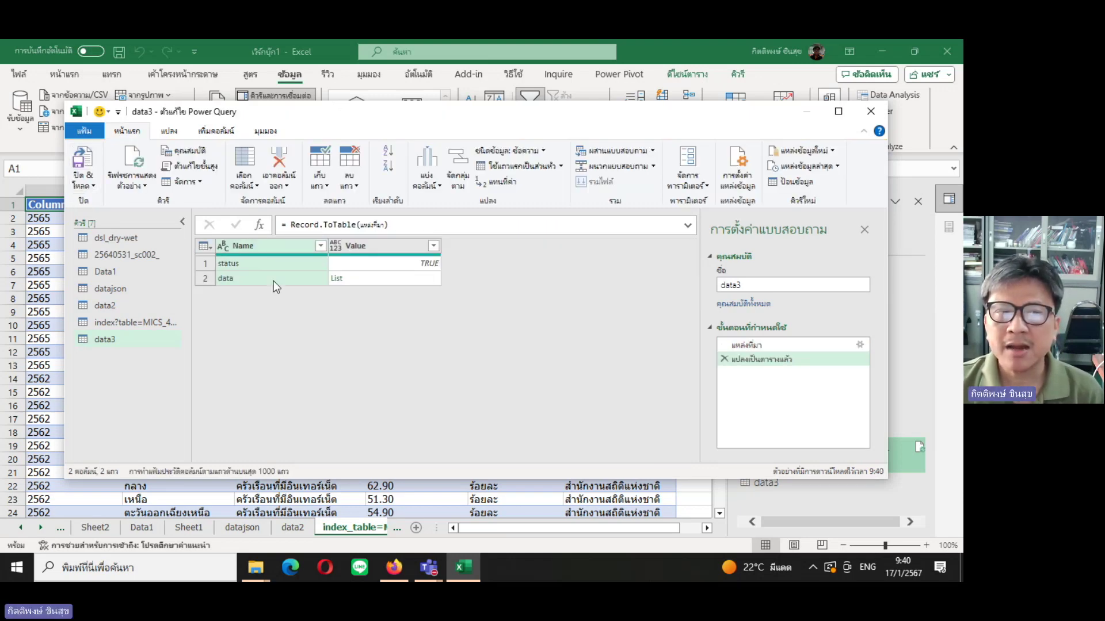
{"action": "left_click", "coordinate": [871, 111]}
{"action": "left_click", "coordinate": [499, 322]}
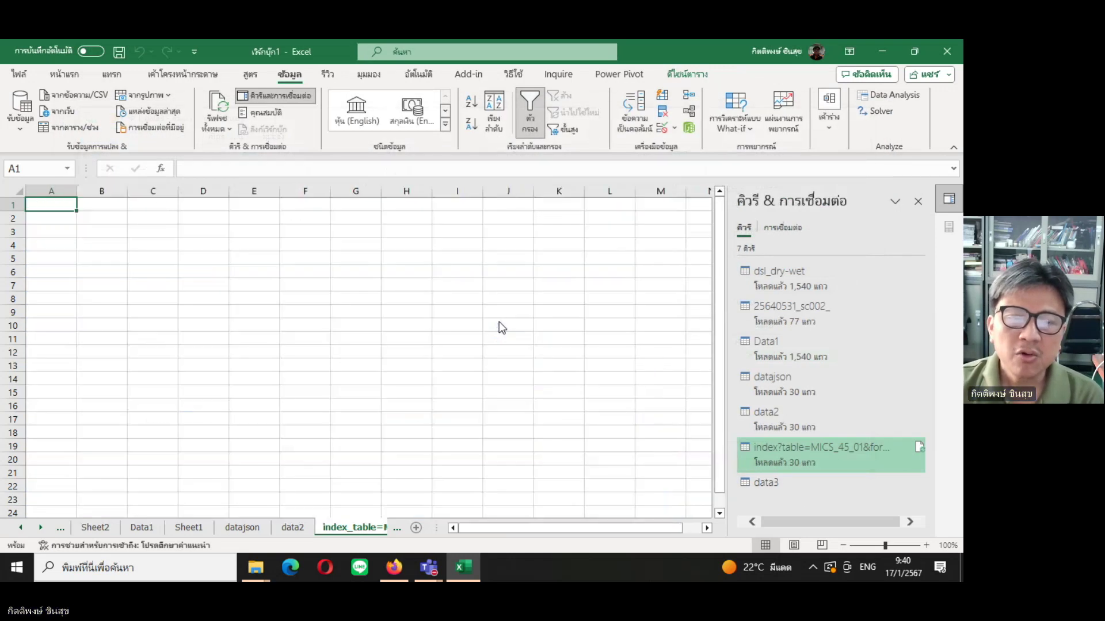
Inspect the loaded data3 table's status TRUE and data [List] rows.
{"action": "left_click", "coordinate": [88, 231]}
{"action": "left_click", "coordinate": [94, 217]}
{"action": "left_click", "coordinate": [59, 231]}
{"action": "left_click", "coordinate": [86, 232]}
{"action": "left_click", "coordinate": [97, 219]}
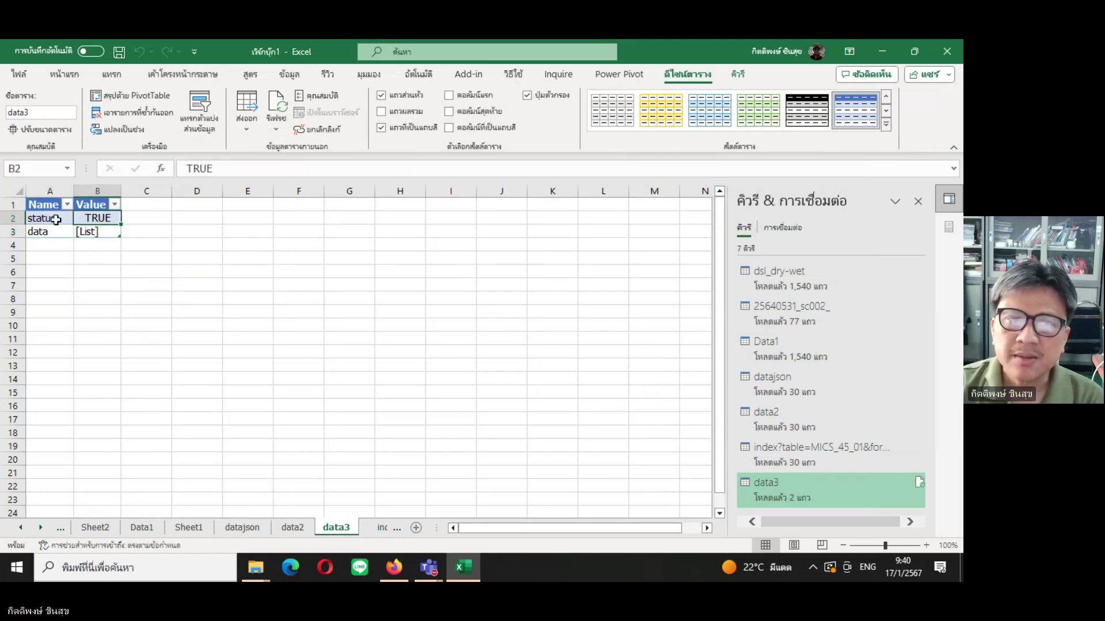
{"action": "left_click", "coordinate": [56, 219]}
{"action": "left_click", "coordinate": [55, 230]}
{"action": "left_click", "coordinate": [90, 231]}
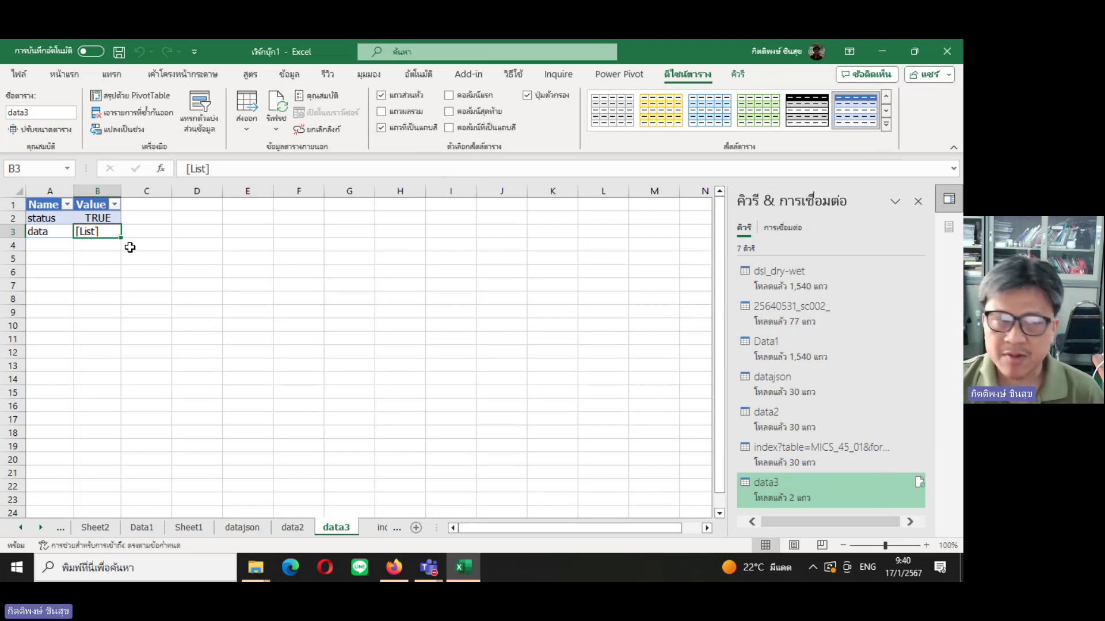
Launch the Power Query Editor from Data > Get Data.
{"action": "left_click", "coordinate": [294, 77]}
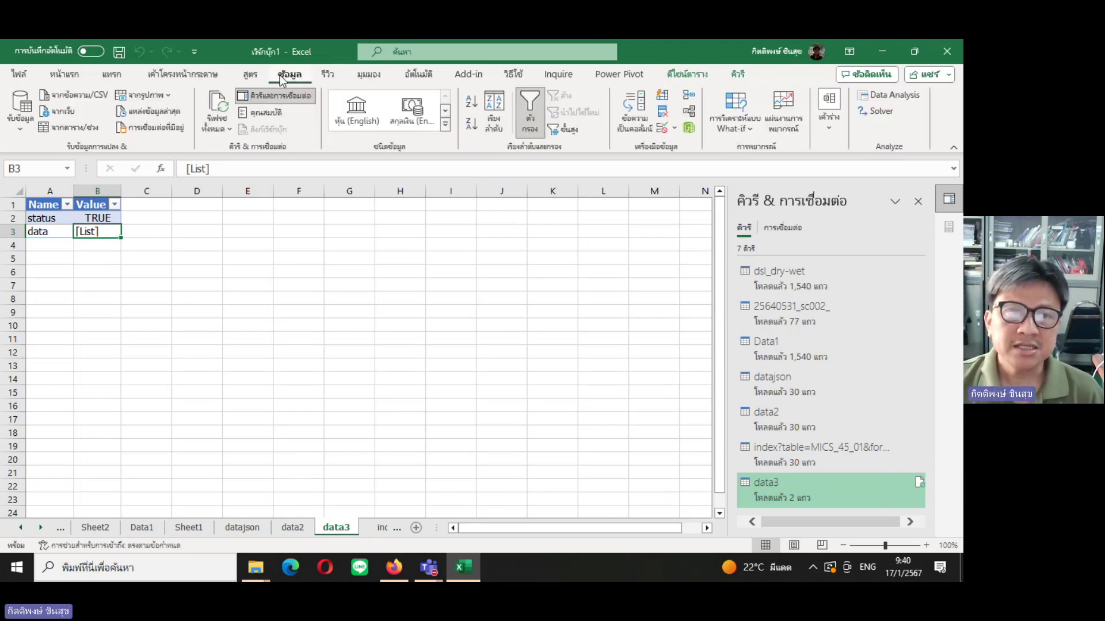
{"action": "left_click", "coordinate": [22, 129]}
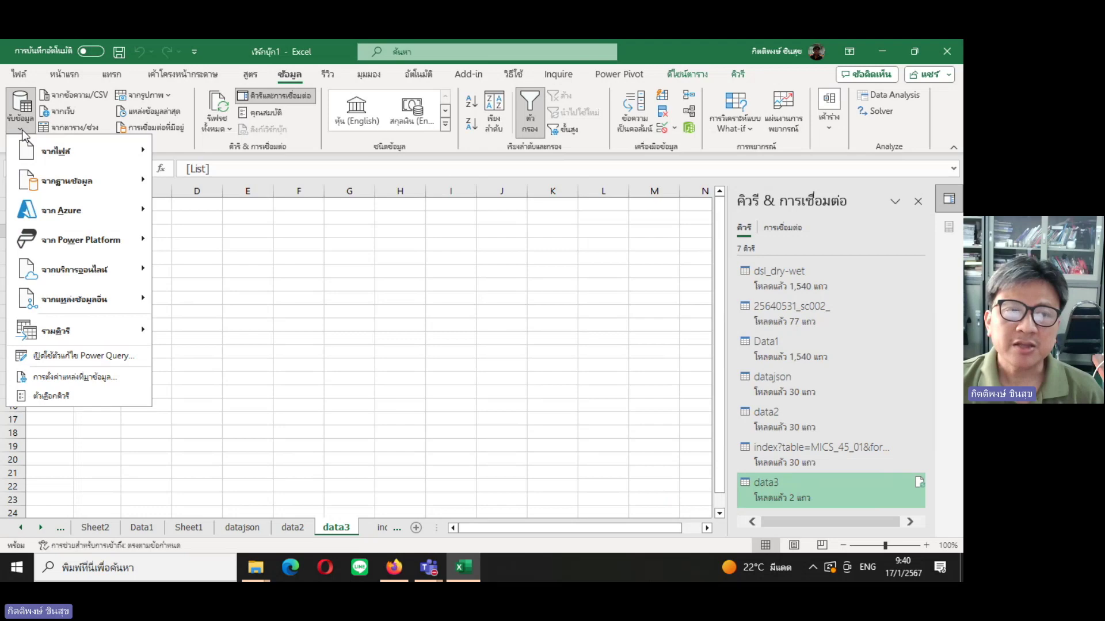
{"action": "left_click", "coordinate": [99, 357]}
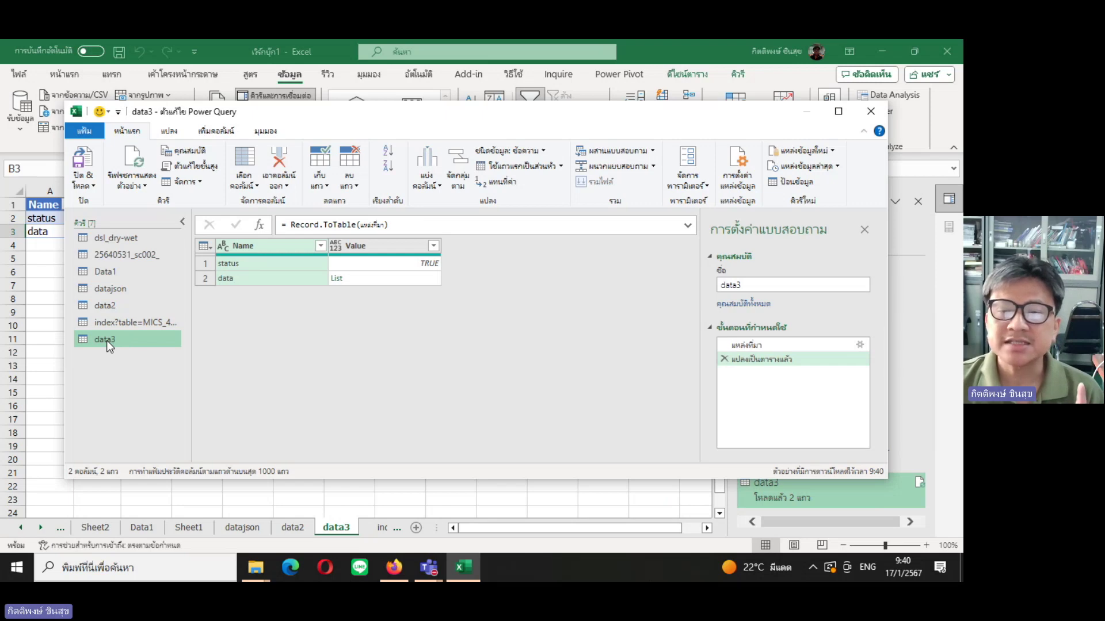
Drill into data3's data list and convert the list of records into a table.
{"action": "left_click", "coordinate": [751, 347]}
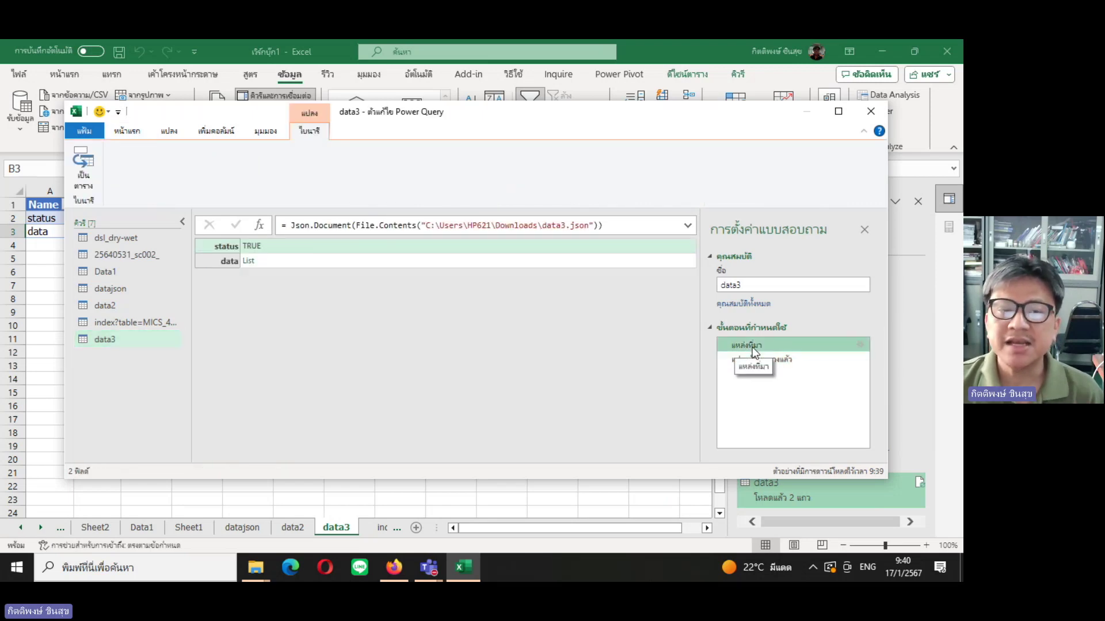
{"action": "left_click", "coordinate": [249, 262]}
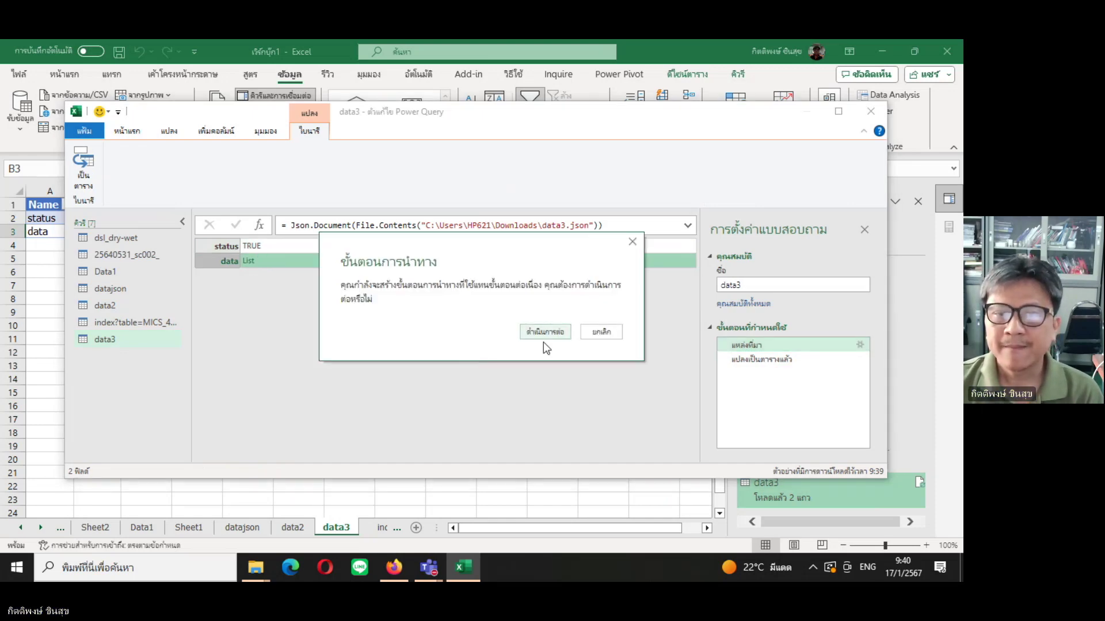
{"action": "left_click", "coordinate": [544, 333]}
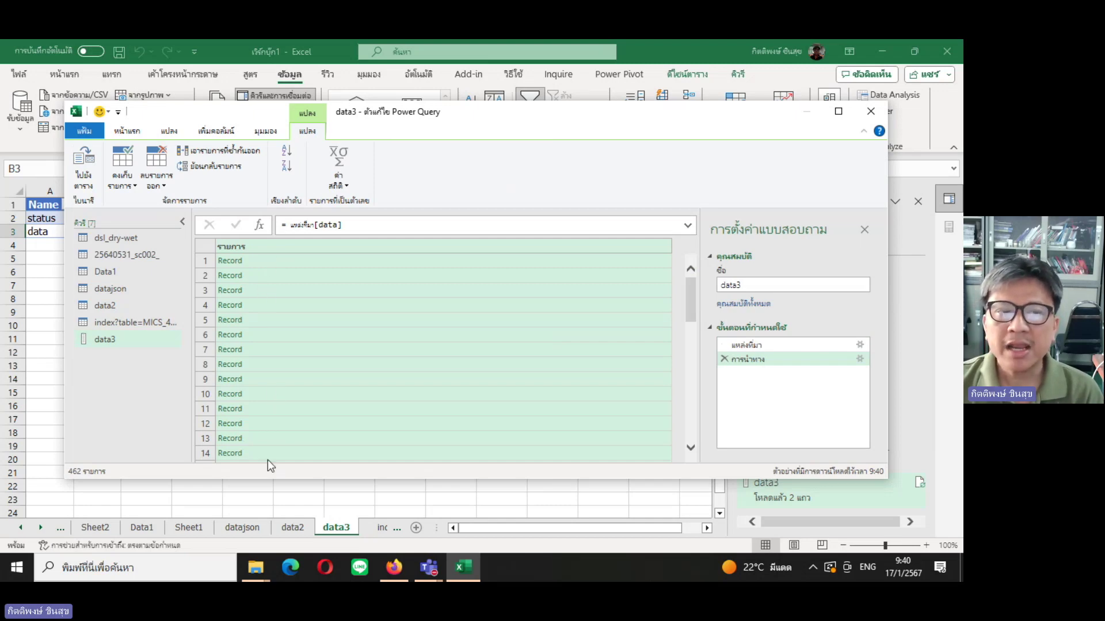
{"action": "left_click", "coordinate": [86, 163]}
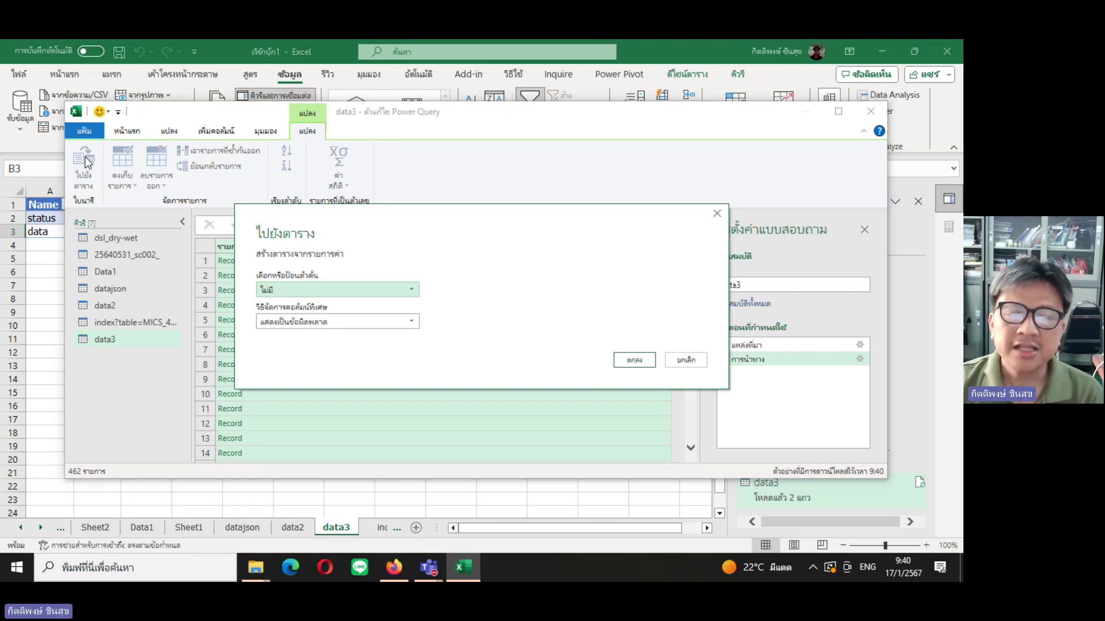
{"action": "left_click", "coordinate": [633, 361]}
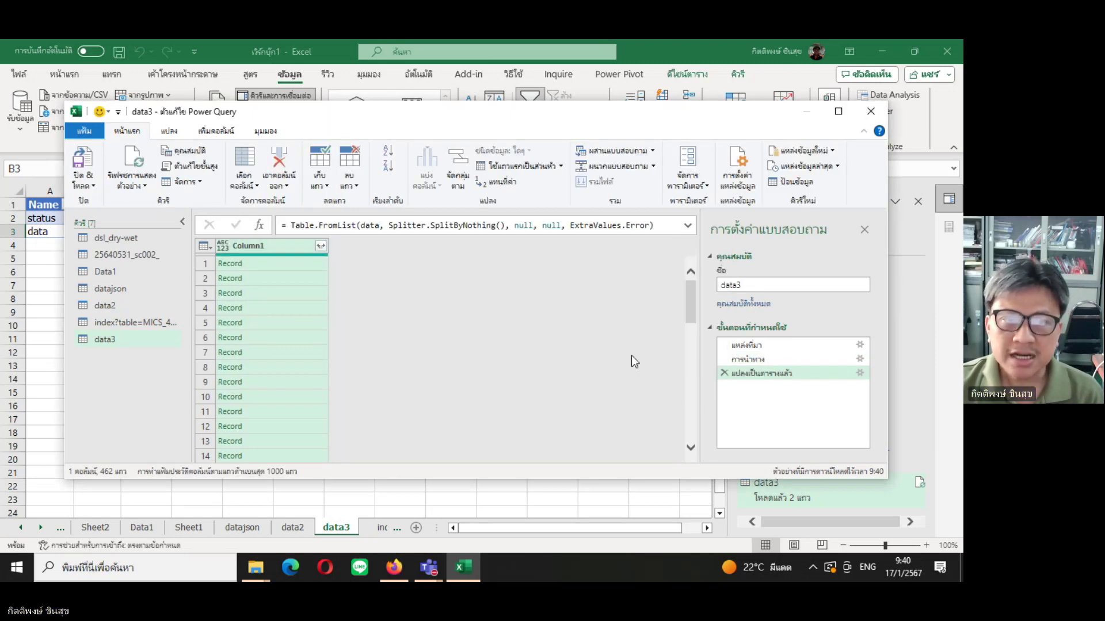
Expand Column1 into YEAR_R, PROVINCE_N, PLANT_AREA and other fields, then load the 462 rows into data3.
{"action": "left_click", "coordinate": [321, 246]}
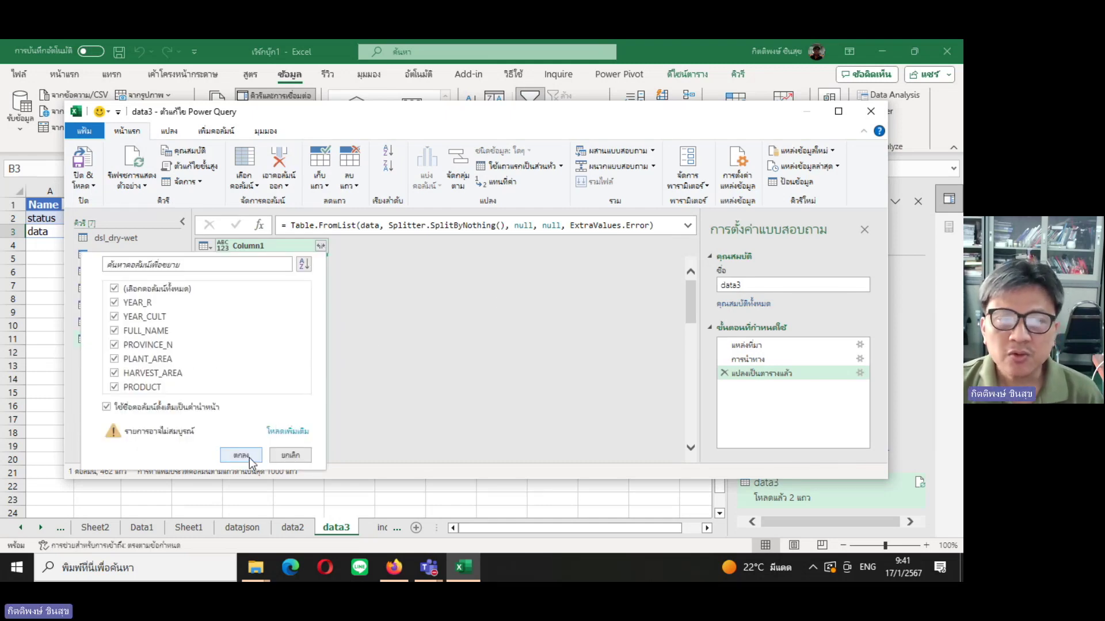
{"action": "left_click", "coordinate": [241, 455]}
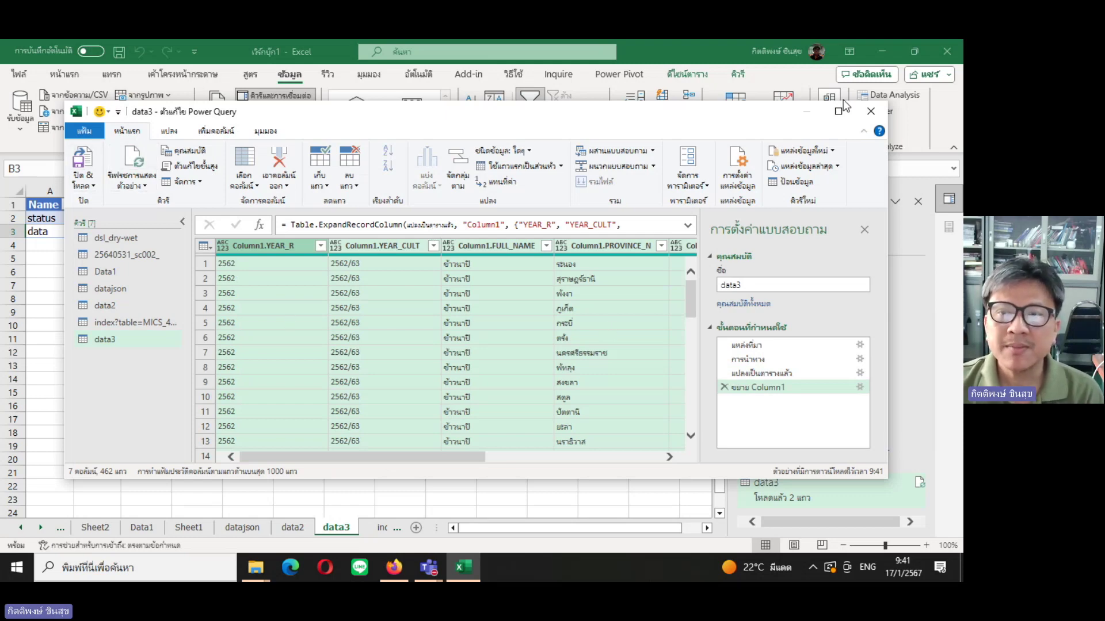
{"action": "left_click", "coordinate": [869, 112]}
{"action": "left_click", "coordinate": [485, 323]}
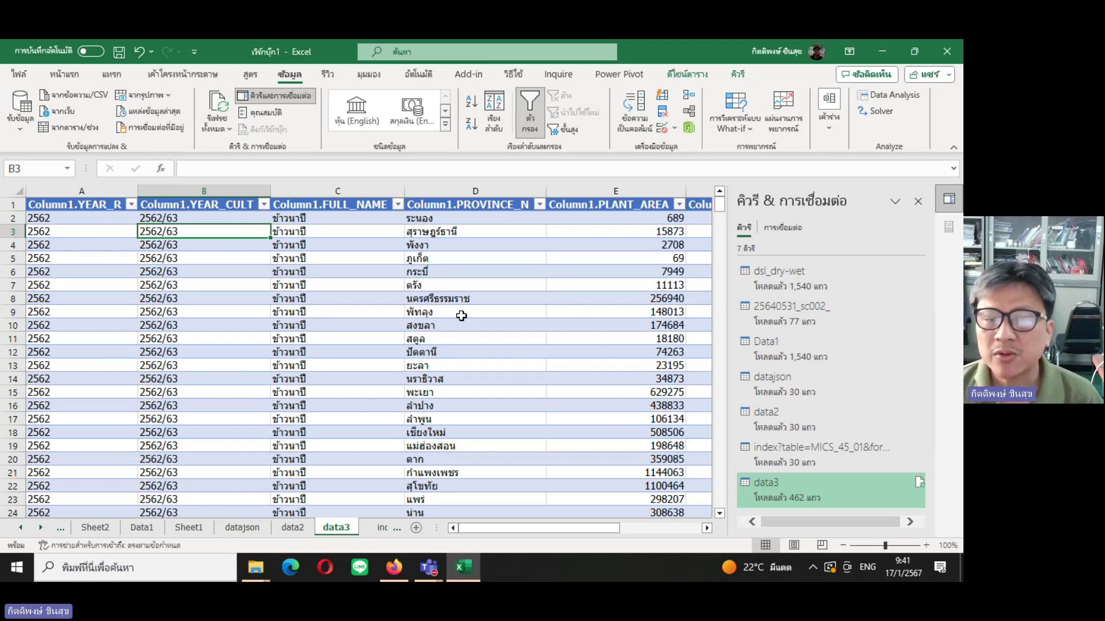
Select a cell in the data3 table and insert a PivotTable from it.
{"action": "left_click", "coordinate": [365, 349]}
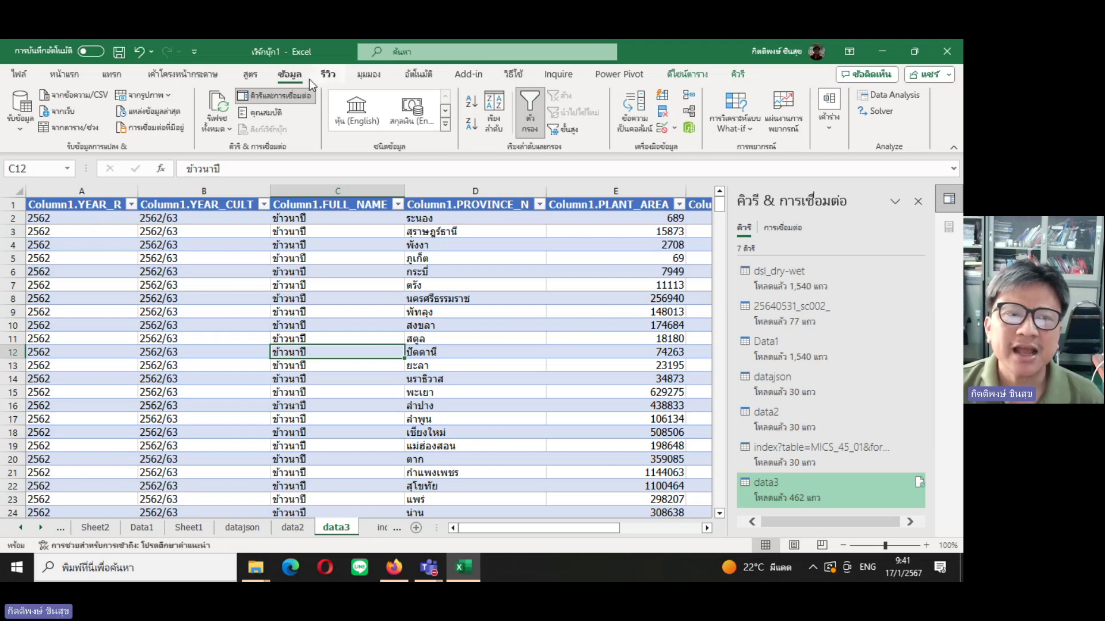
{"action": "left_click", "coordinate": [112, 74]}
{"action": "left_click", "coordinate": [23, 109]}
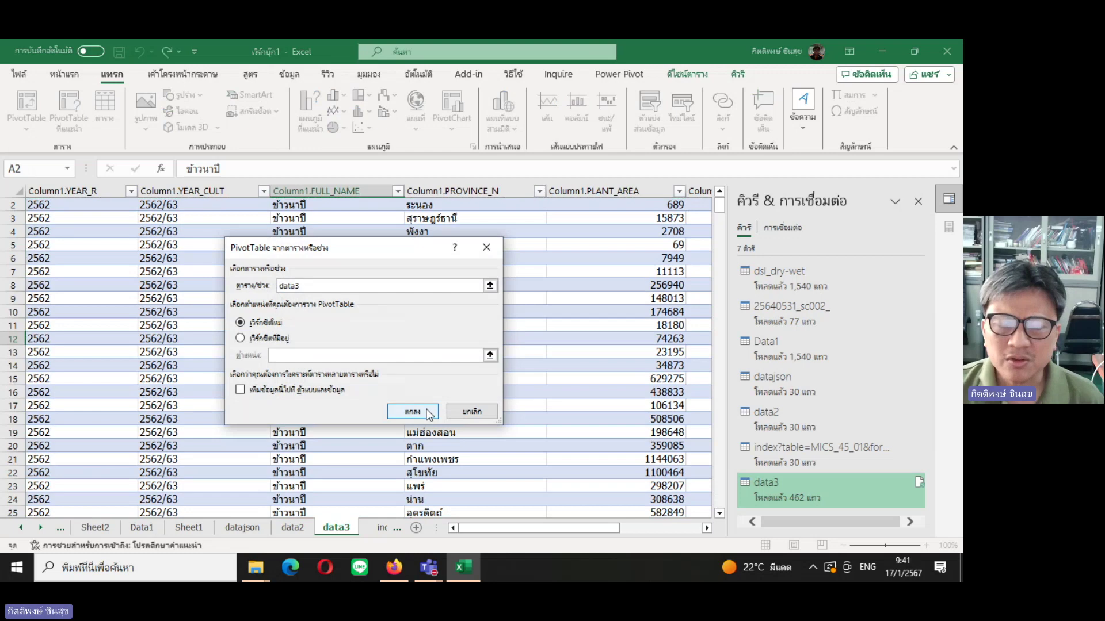
On a new sheet, build a PivotTable summing PLANT_AREA by PROVINCE_N with YEAR_R as a filter.
{"action": "left_click", "coordinate": [412, 412]}
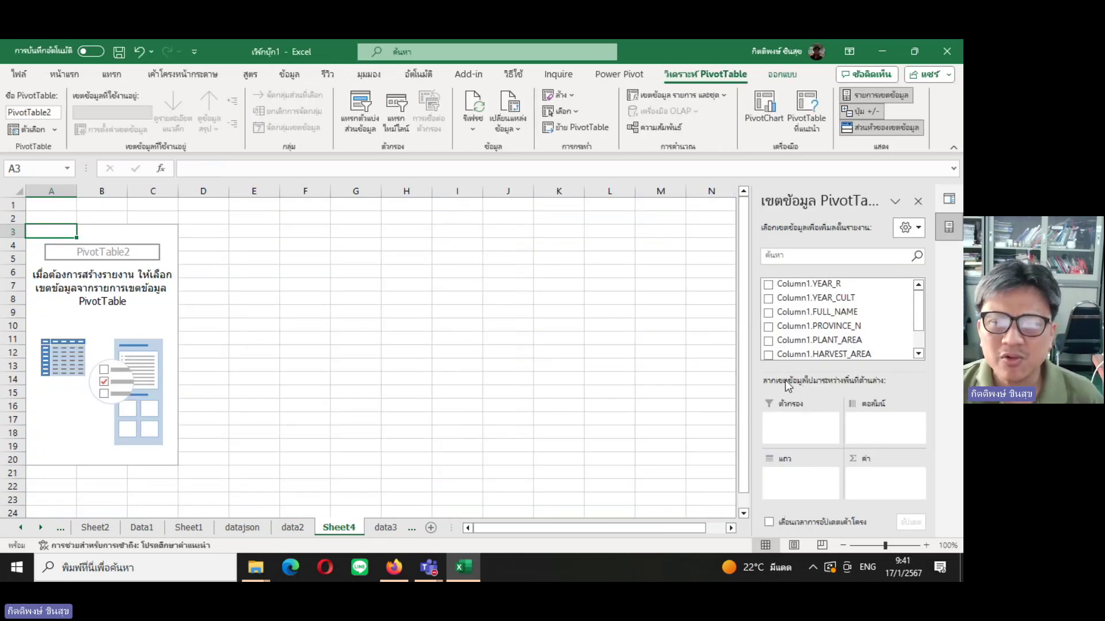
{"action": "left_click", "coordinate": [768, 285]}
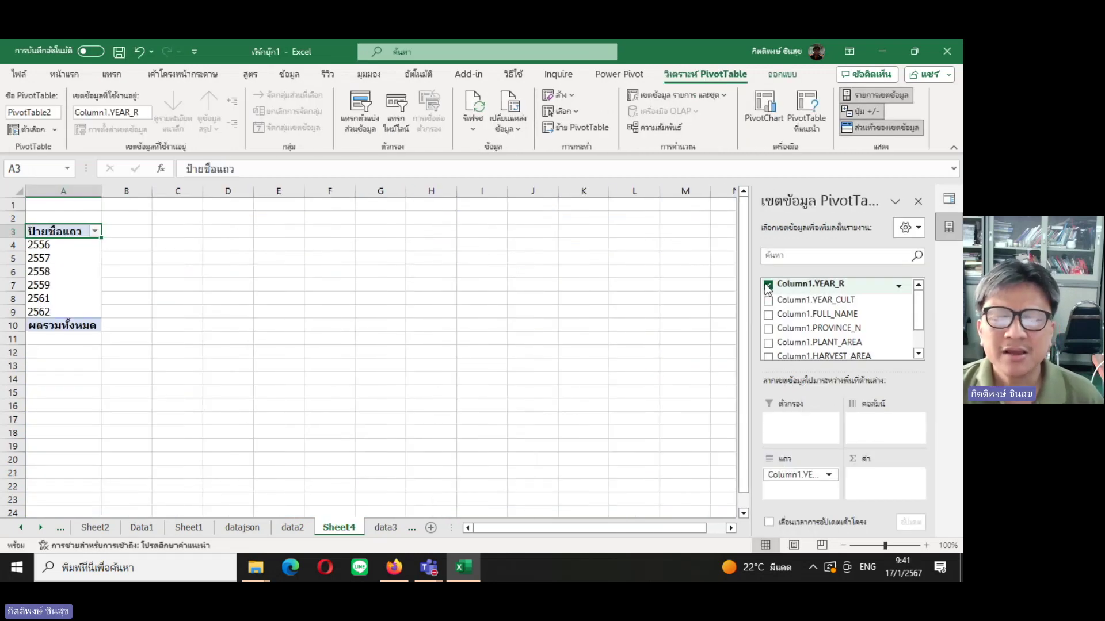
{"action": "left_click", "coordinate": [768, 342]}
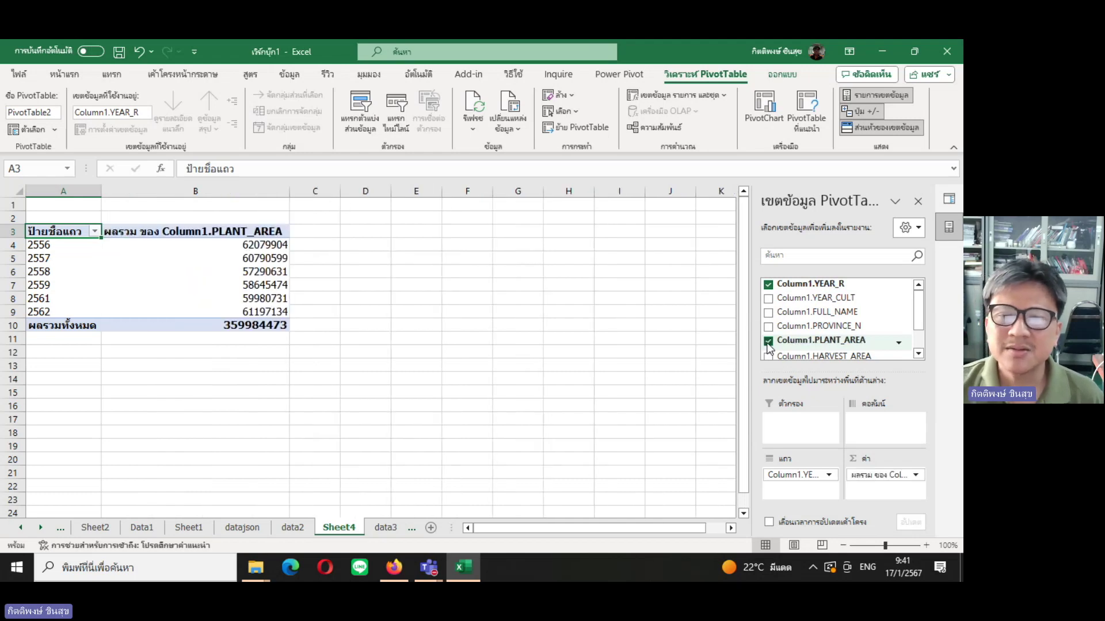
{"action": "left_click_drag", "start_coordinate": [919, 311], "coordinate": [919, 313]}
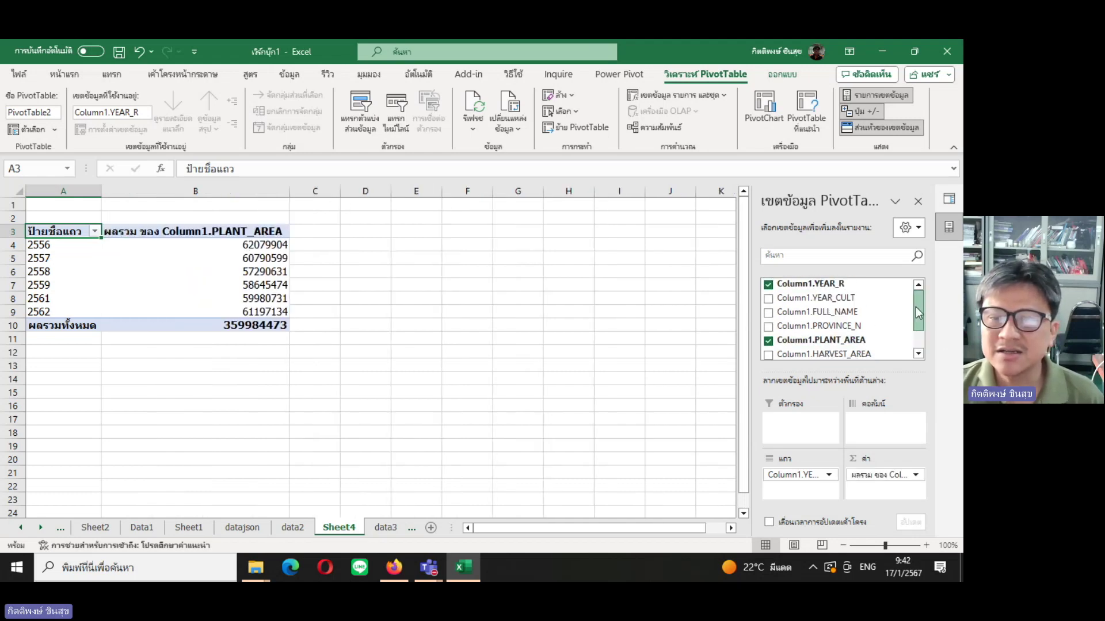
{"action": "left_click", "coordinate": [768, 328]}
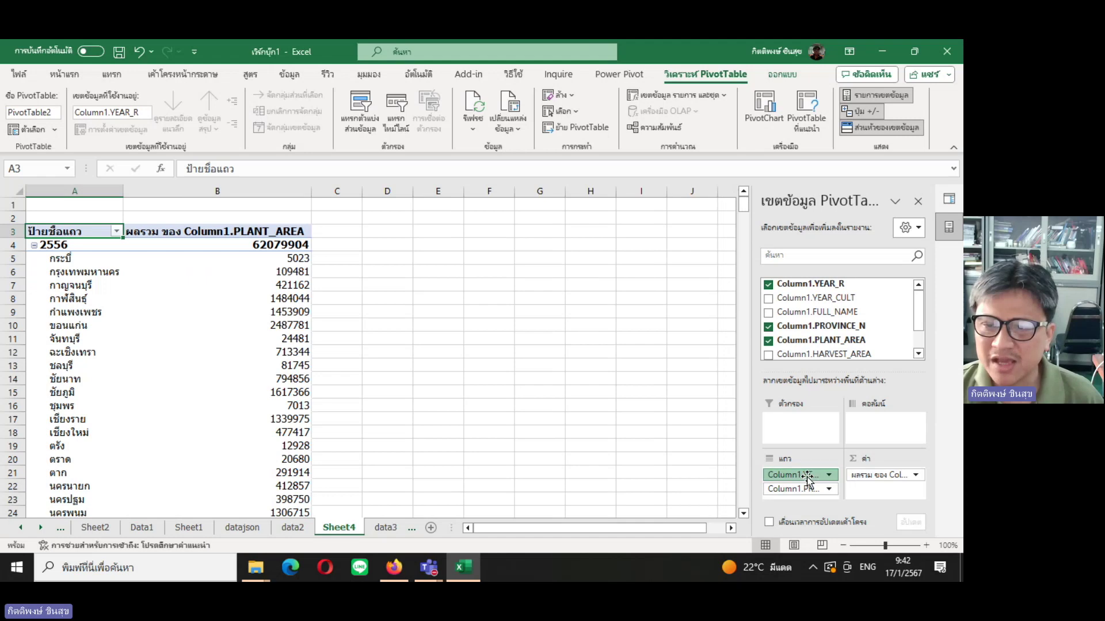
{"action": "left_click_drag", "start_coordinate": [797, 475], "coordinate": [809, 429]}
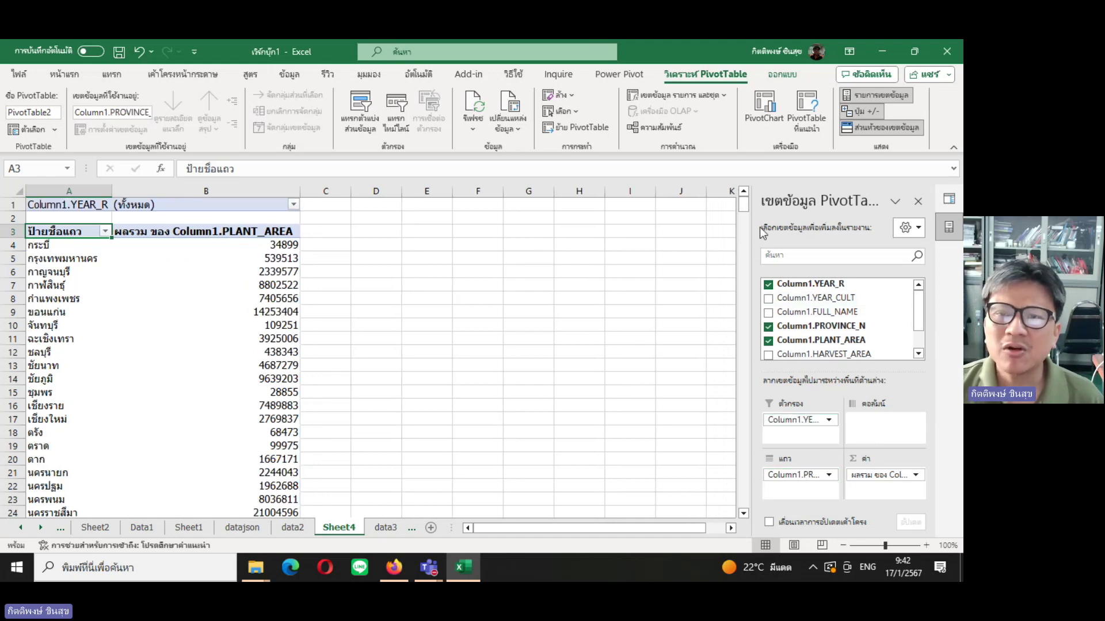
{"action": "left_click", "coordinate": [754, 116]}
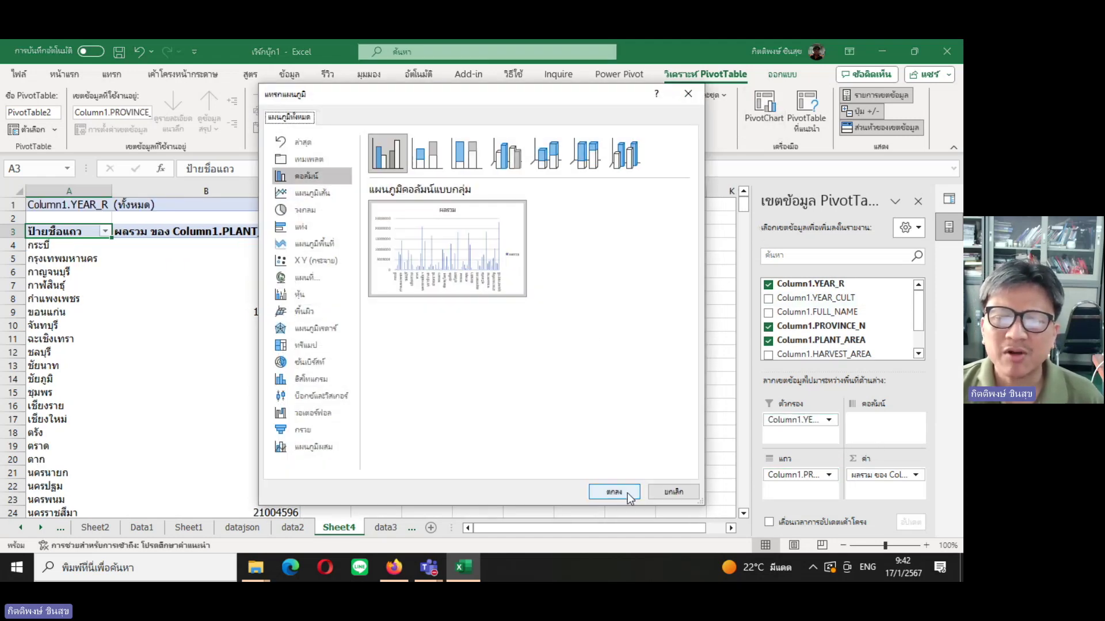
Add a clustered column PivotChart, then move and enlarge it beside the PivotTable.
{"action": "left_click", "coordinate": [615, 488]}
{"action": "left_click_drag", "start_coordinate": [449, 288], "coordinate": [552, 267]}
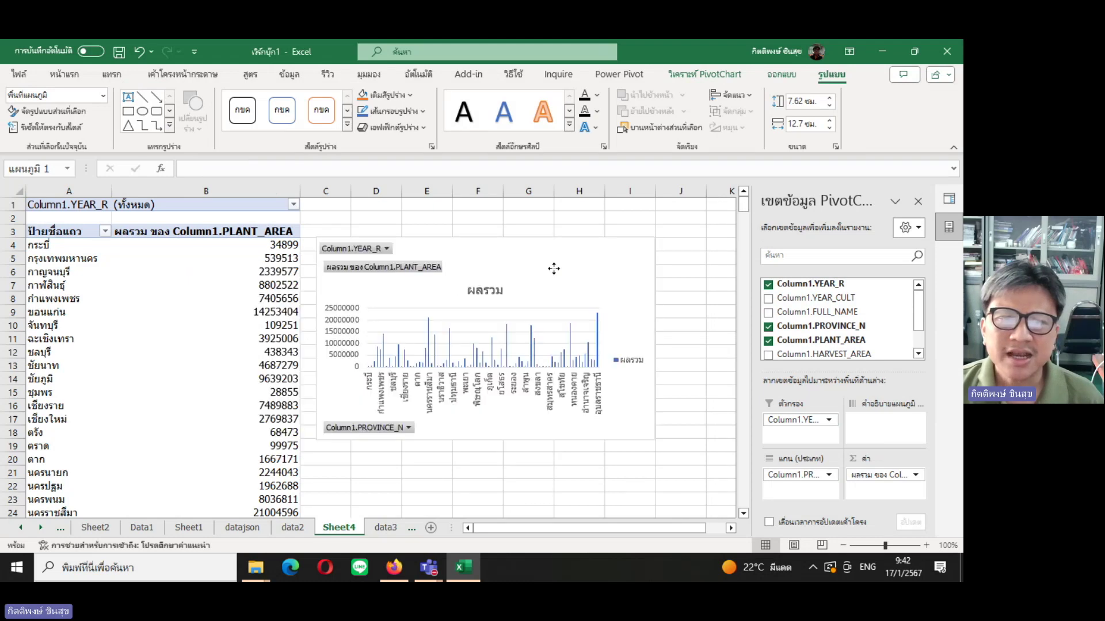
{"action": "left_click_drag", "start_coordinate": [661, 432], "coordinate": [712, 478]}
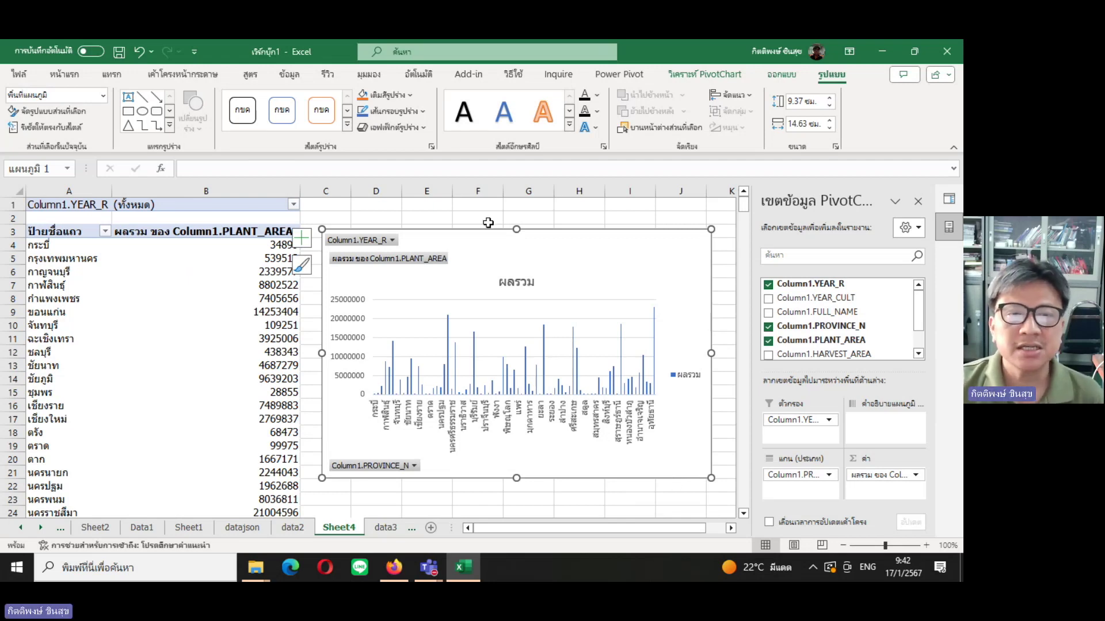
{"action": "left_click", "coordinate": [672, 81]}
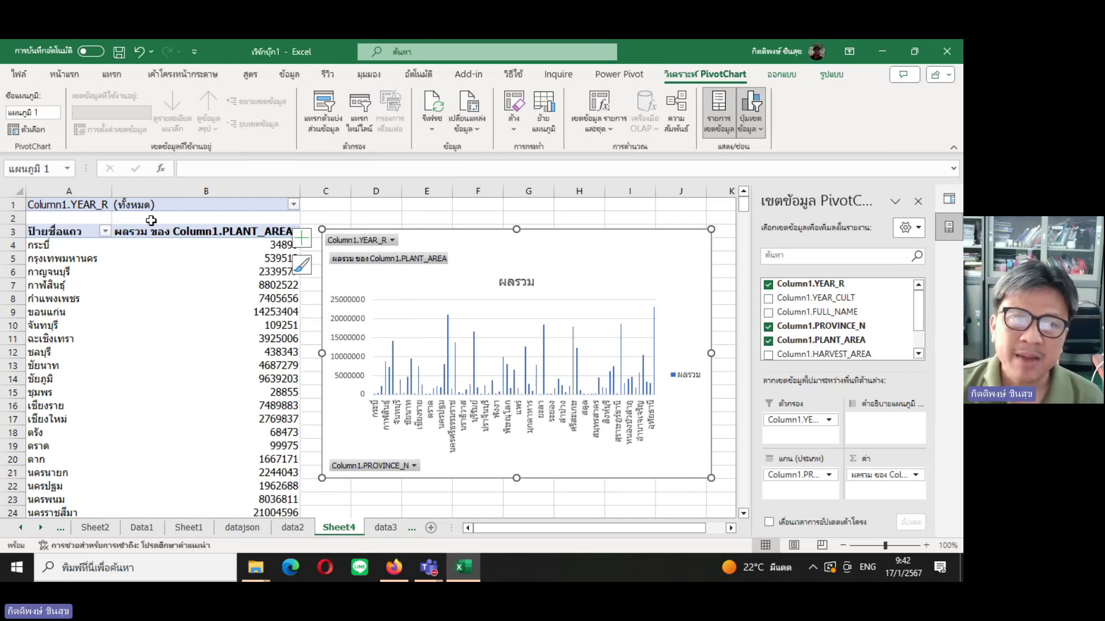
{"action": "left_click", "coordinate": [379, 217]}
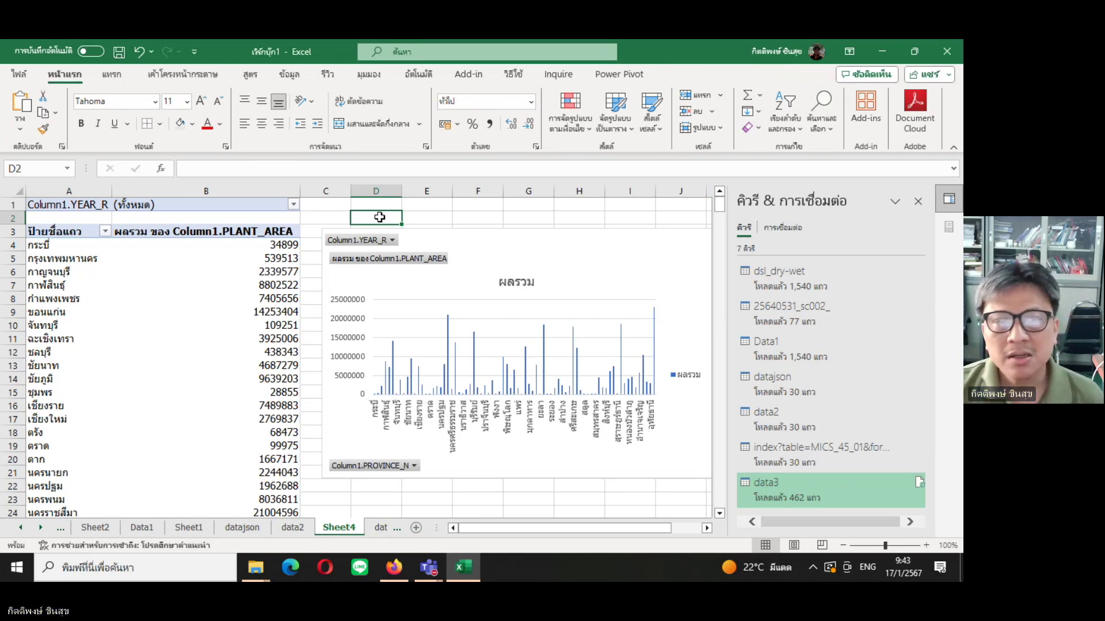
{"action": "left_click", "coordinate": [186, 205]}
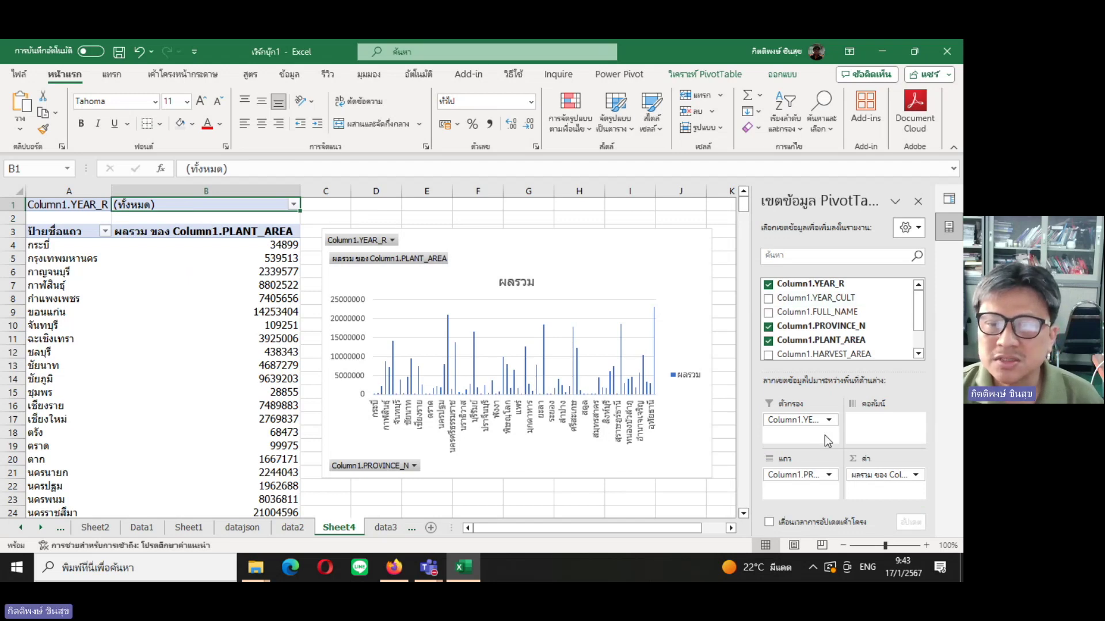
Move YEAR_R from Filters to Rows, then attempt a timeline and dismiss Excel's warning.
{"action": "left_click_drag", "start_coordinate": [800, 420], "coordinate": [805, 487]}
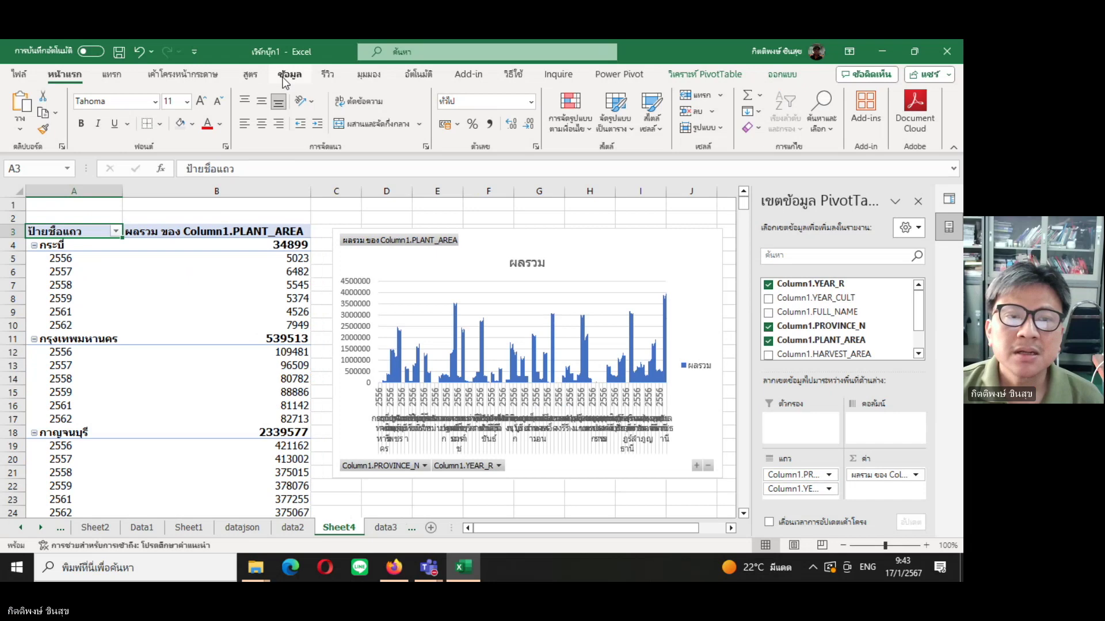
{"action": "left_click", "coordinate": [717, 76]}
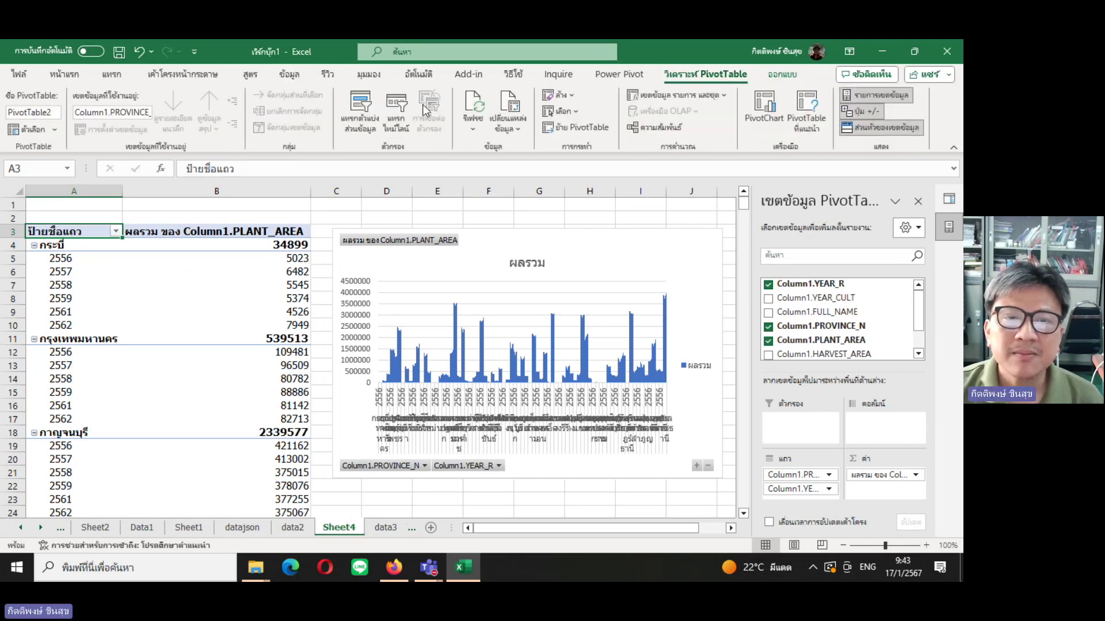
{"action": "left_click", "coordinate": [395, 110]}
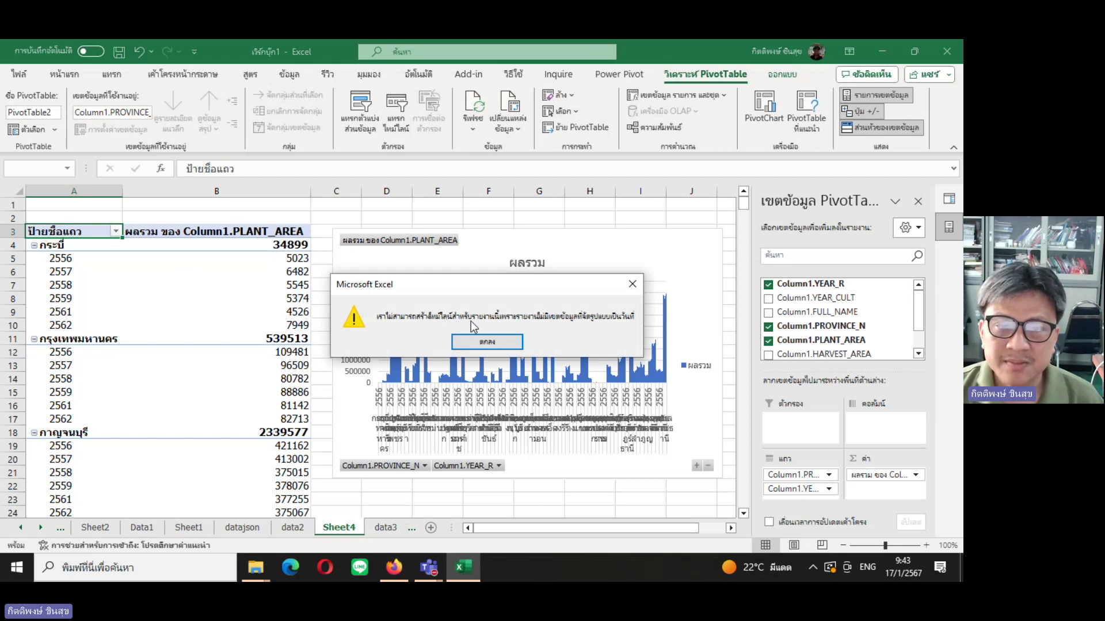
{"action": "left_click", "coordinate": [632, 285]}
{"action": "left_click", "coordinate": [385, 527]}
Apply a Date number format to column A (Column1.YEAR_R) of the data3 table.
{"action": "left_click", "coordinate": [83, 264]}
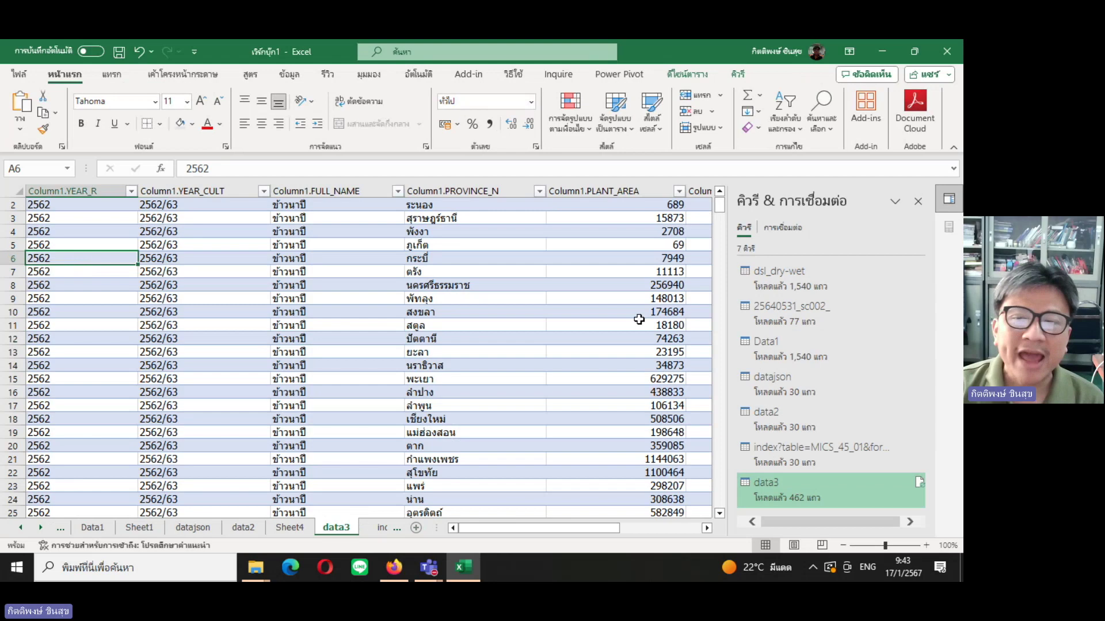
{"action": "left_click", "coordinate": [719, 191]}
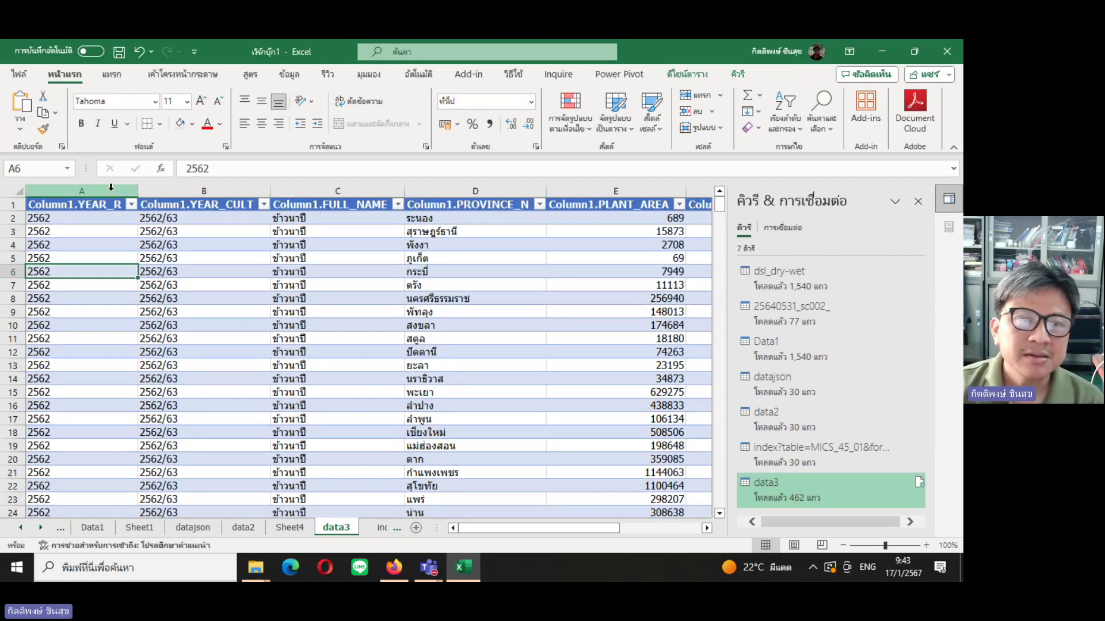
{"action": "left_click", "coordinate": [87, 194]}
{"action": "left_click", "coordinate": [89, 203]}
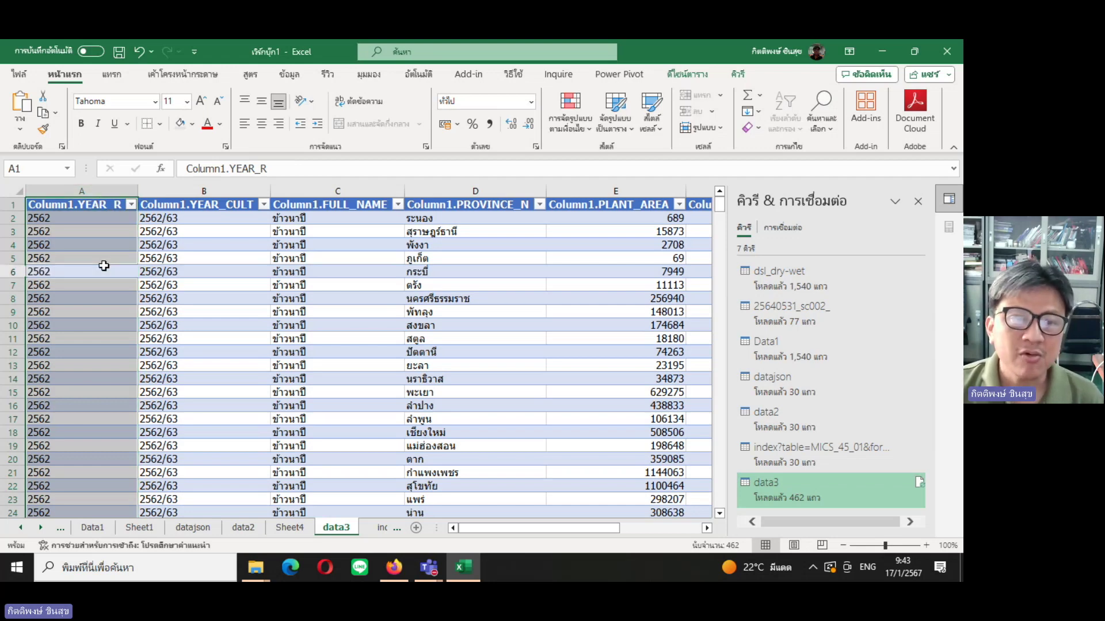
{"action": "left_click", "coordinate": [96, 193]}
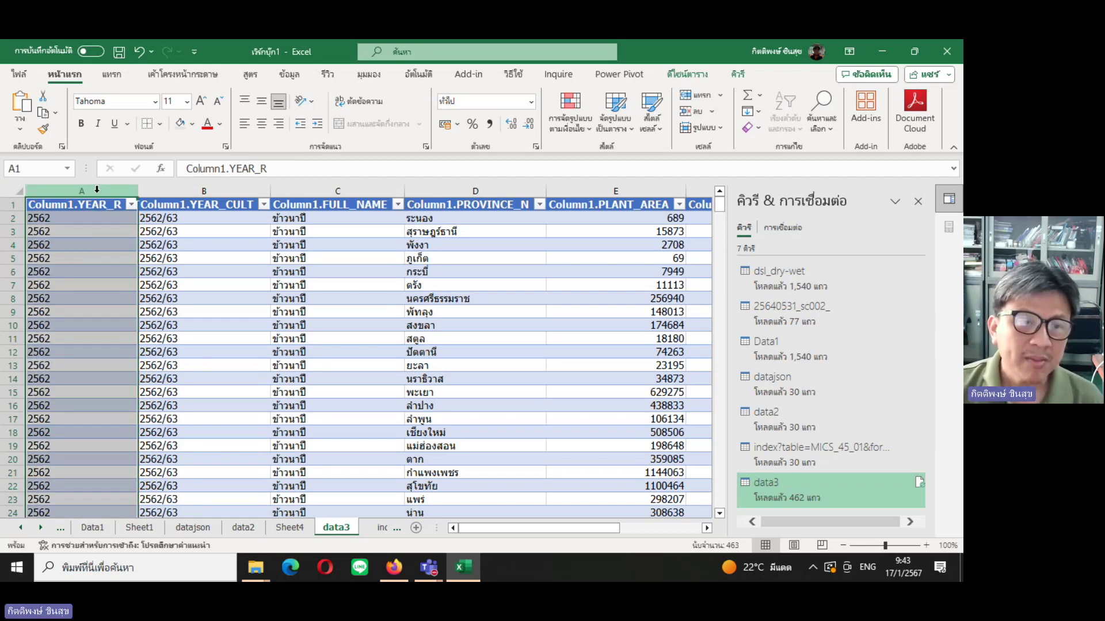
{"action": "right_click", "coordinate": [98, 193]}
{"action": "left_click", "coordinate": [166, 389]}
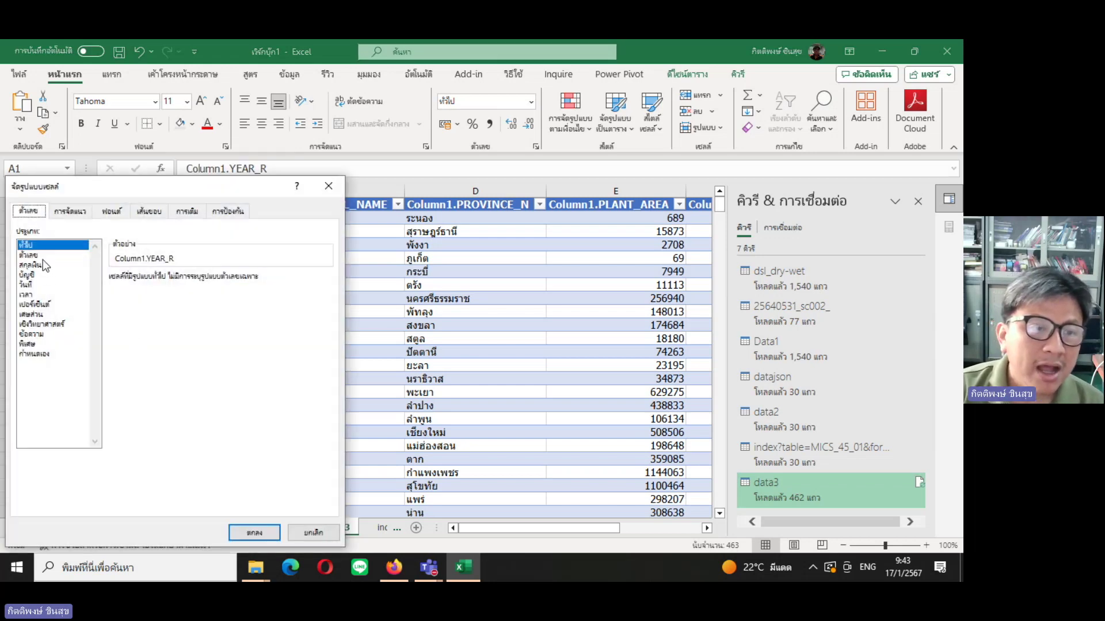
{"action": "left_click", "coordinate": [37, 283]}
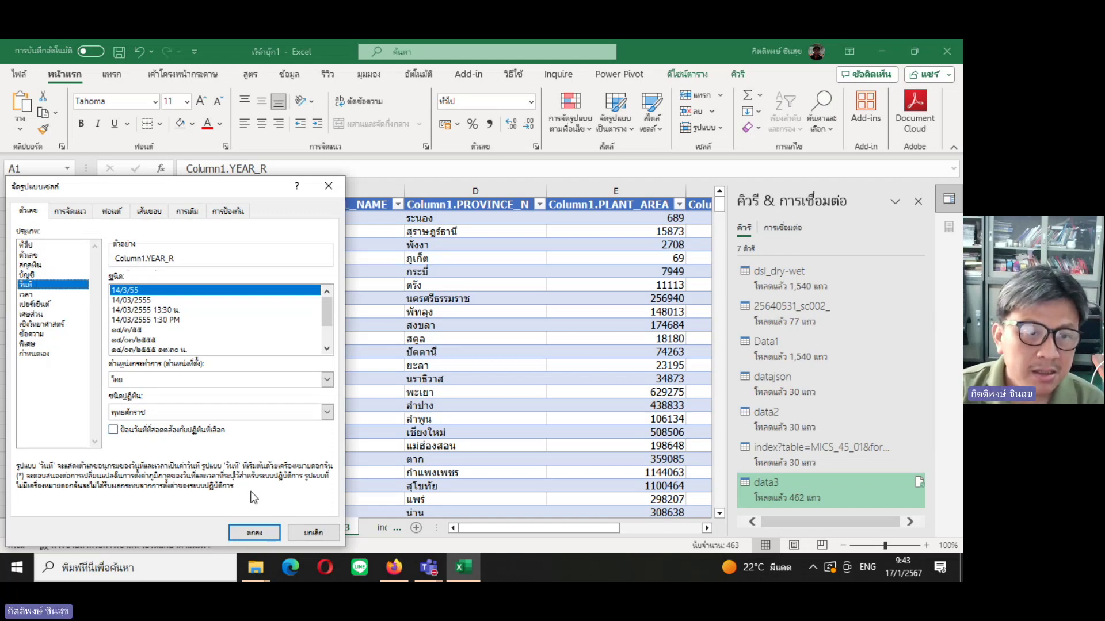
{"action": "left_click_drag", "start_coordinate": [326, 319], "coordinate": [327, 350]}
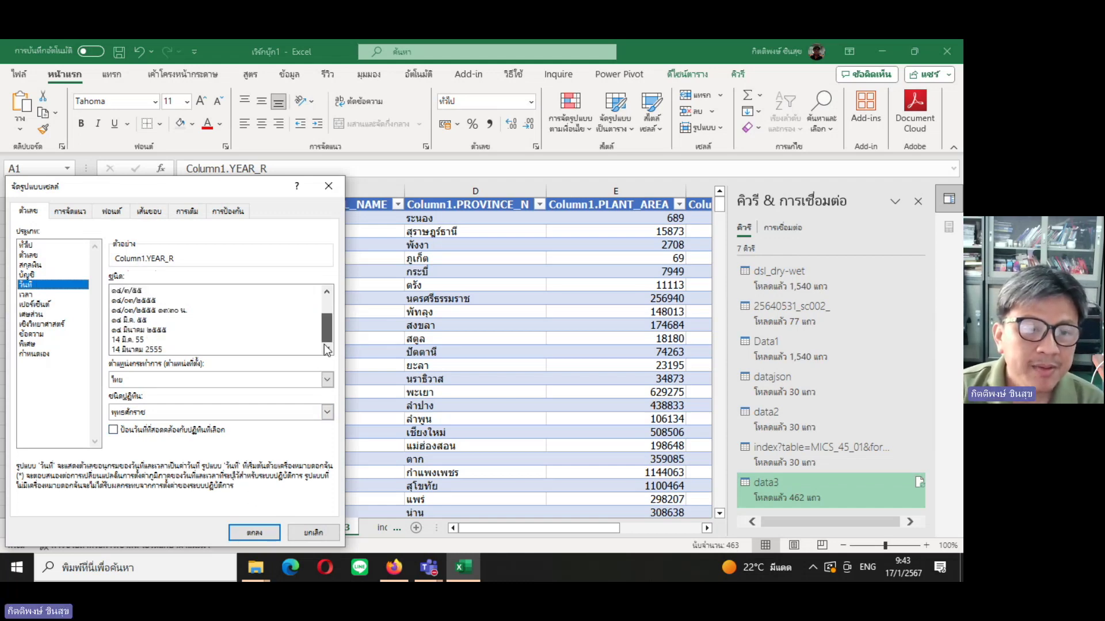
{"action": "left_click", "coordinate": [257, 531]}
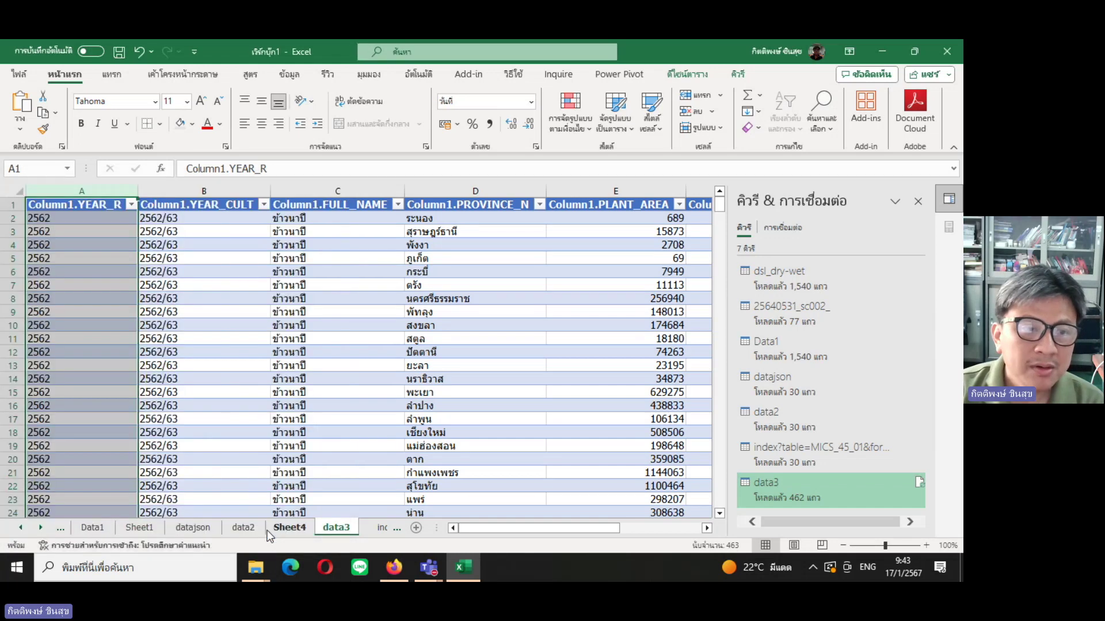
Select a table cell, then return to the PivotTable on Sheet4.
{"action": "left_click", "coordinate": [75, 366]}
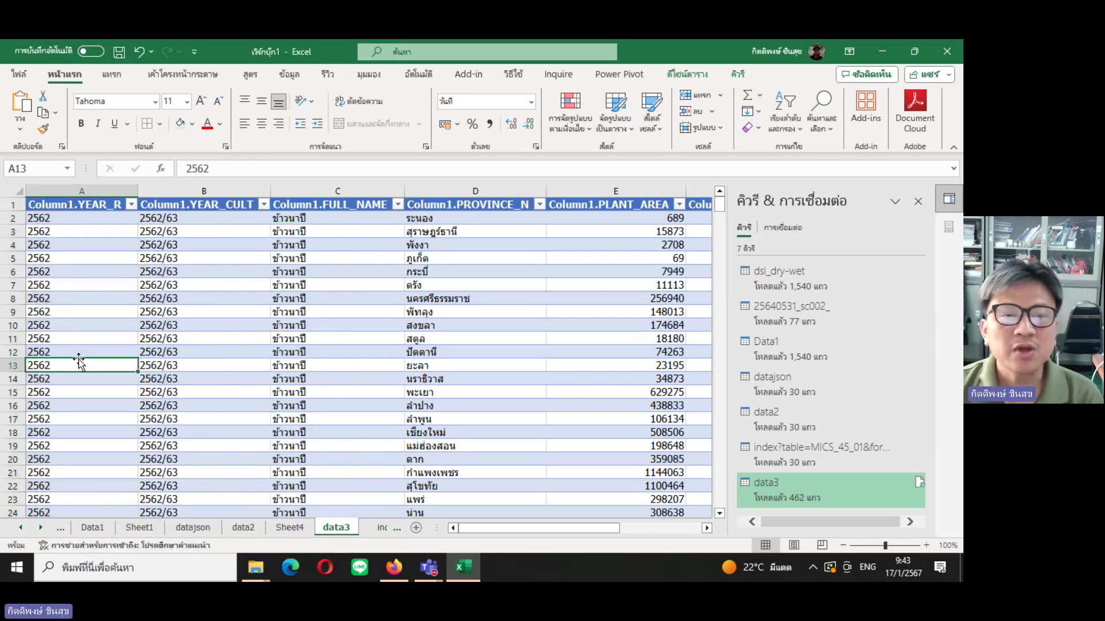
{"action": "left_click", "coordinate": [76, 317]}
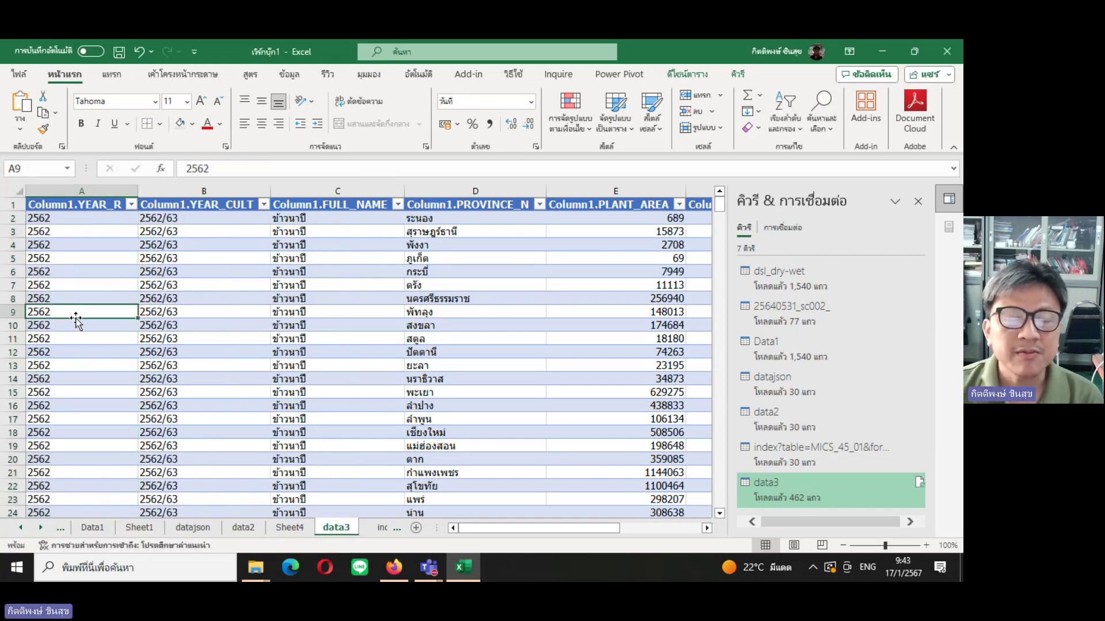
{"action": "left_click", "coordinate": [289, 528]}
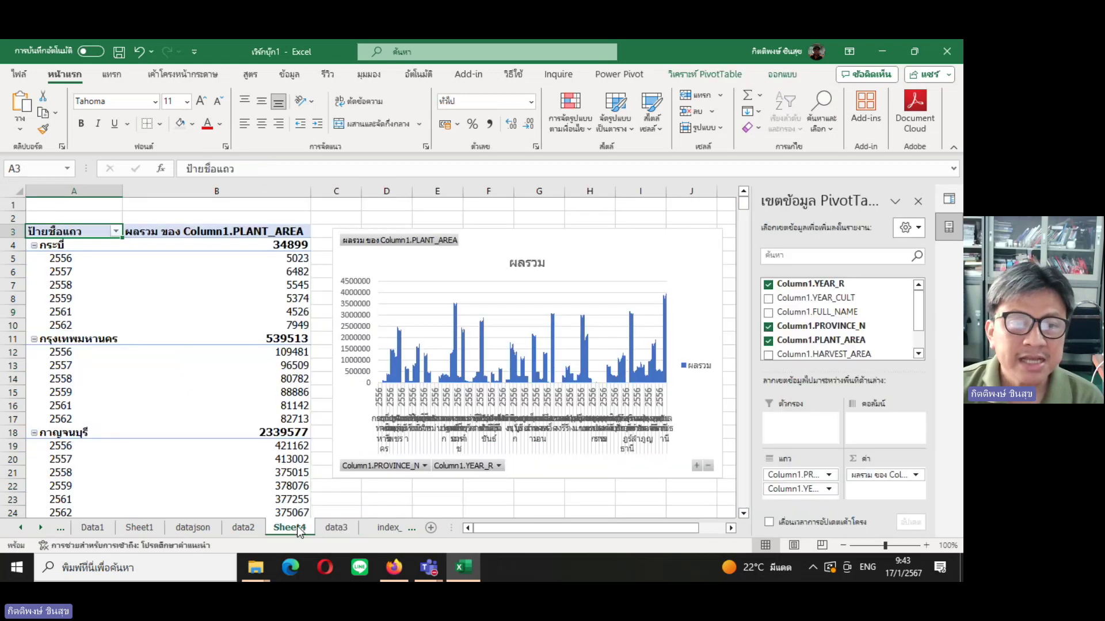
Refresh the plant-area PivotTable from PivotTable Analyze.
{"action": "left_click", "coordinate": [200, 313]}
{"action": "left_click", "coordinate": [705, 73]}
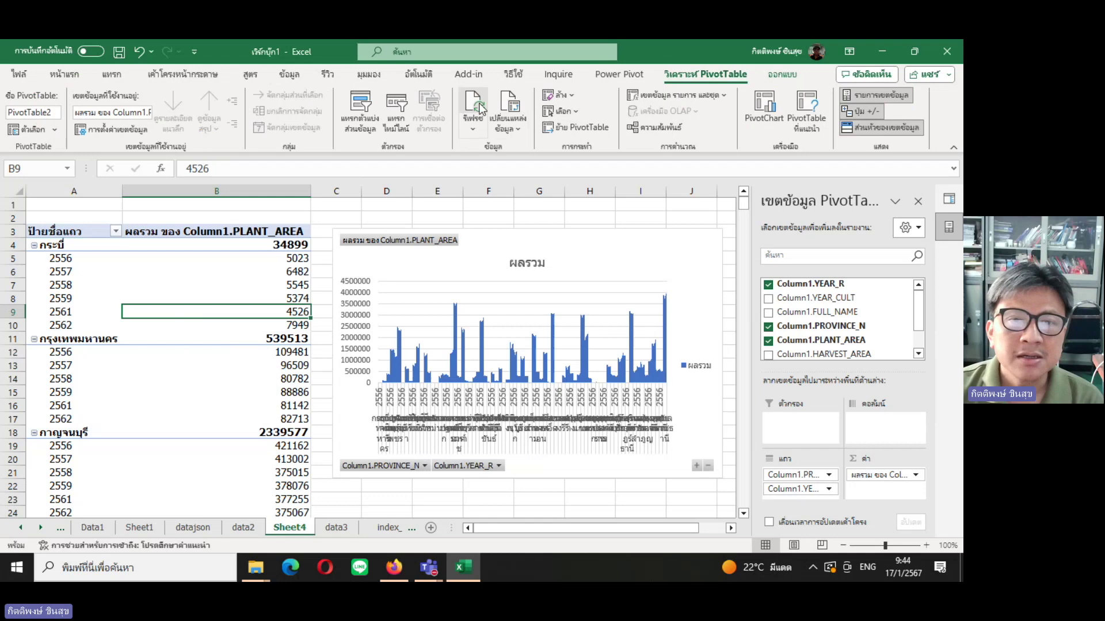
{"action": "left_click", "coordinate": [481, 108]}
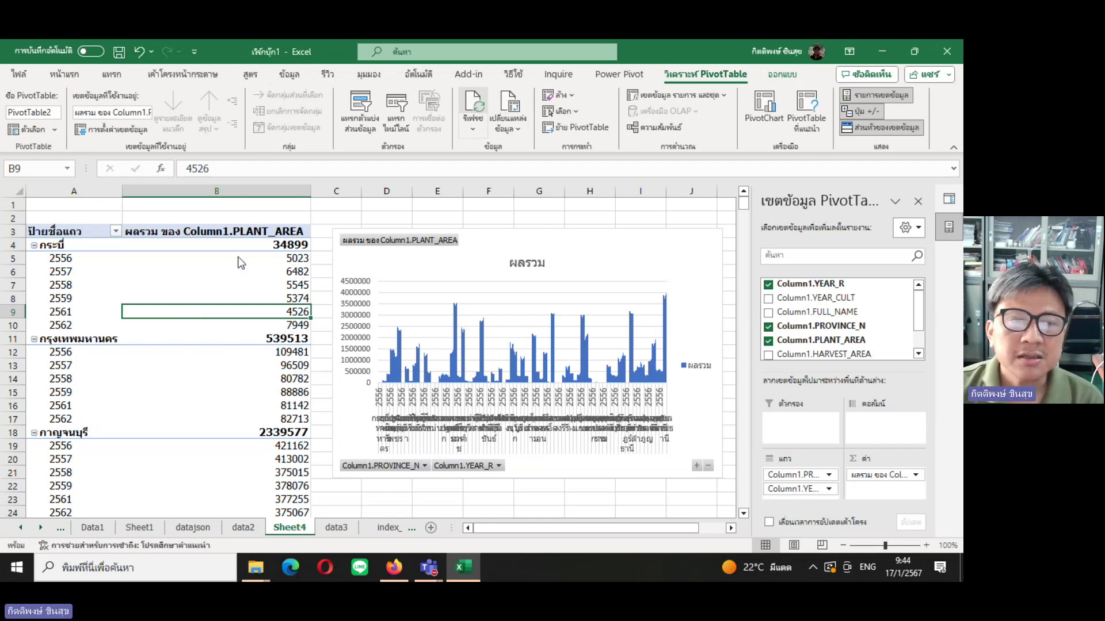
Attempt a timeline on the PivotTable, dismiss the warning, and go back to the data3 sheet.
{"action": "left_click", "coordinate": [161, 271]}
{"action": "left_click", "coordinate": [397, 112]}
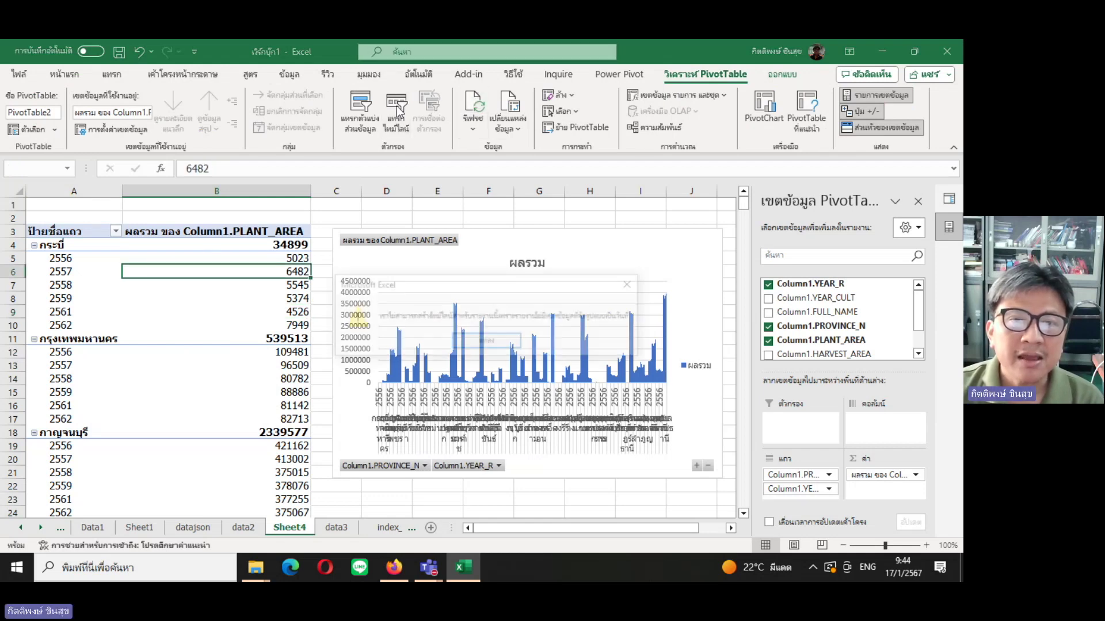
{"action": "left_click", "coordinate": [486, 344]}
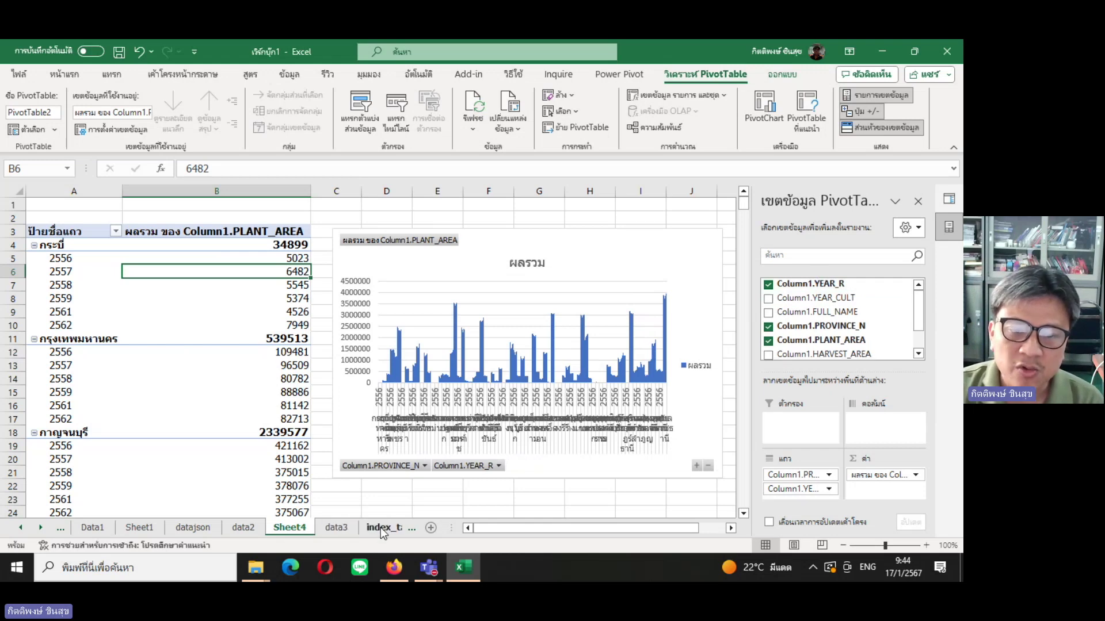
{"action": "left_click", "coordinate": [335, 528]}
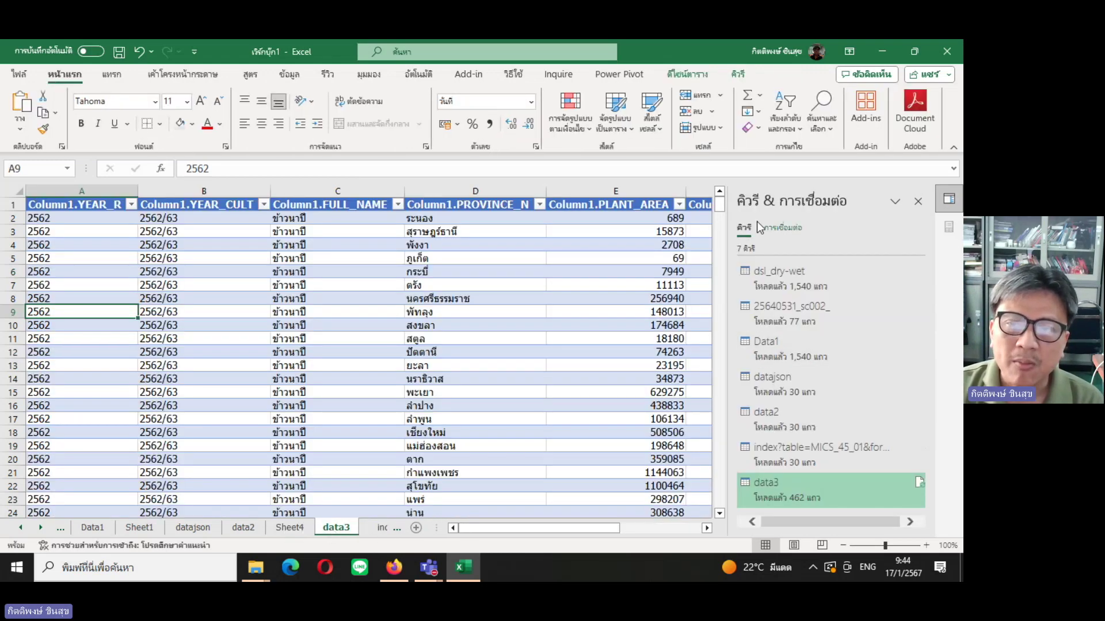
Close Queries & Connections and launch the Power Query Editor via Get Data.
{"action": "left_click", "coordinate": [917, 202]}
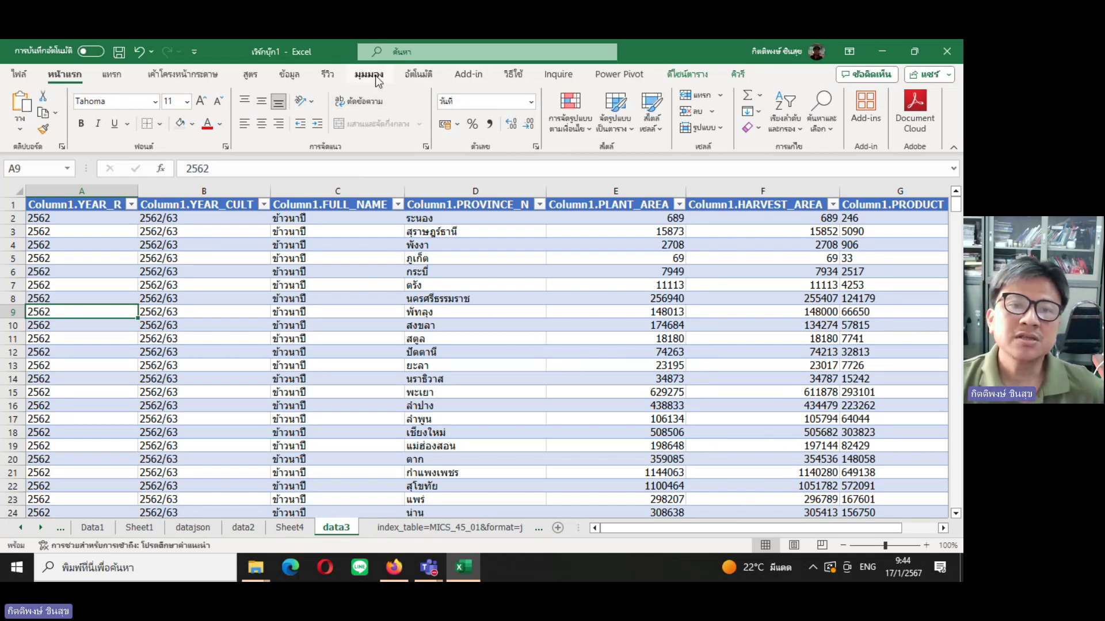
{"action": "left_click", "coordinate": [302, 77]}
{"action": "left_click", "coordinate": [23, 124]}
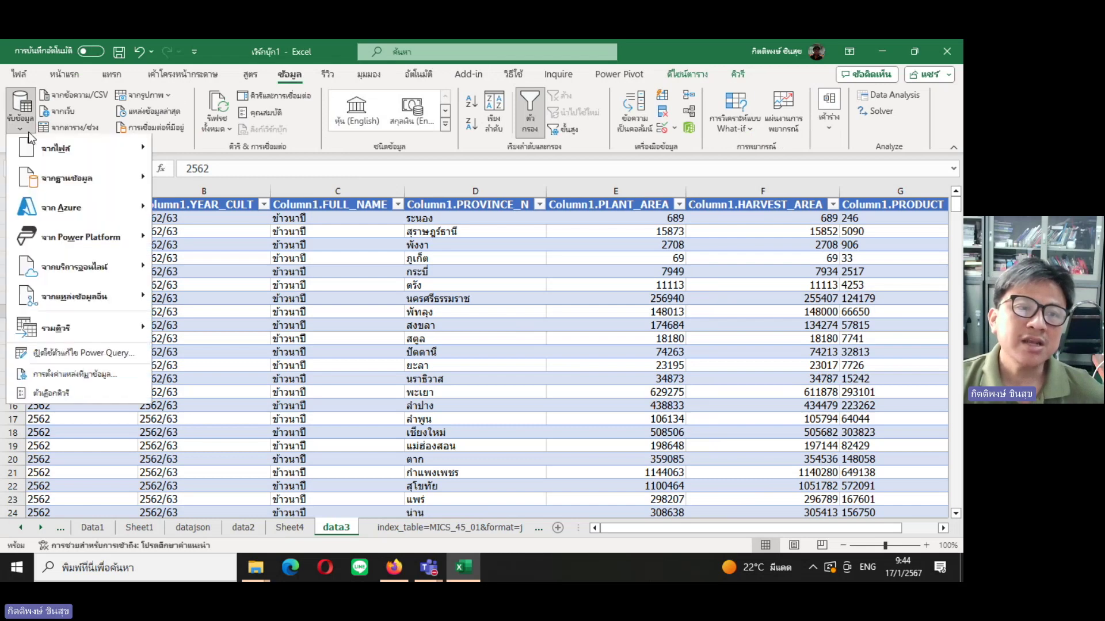
{"action": "left_click", "coordinate": [68, 358]}
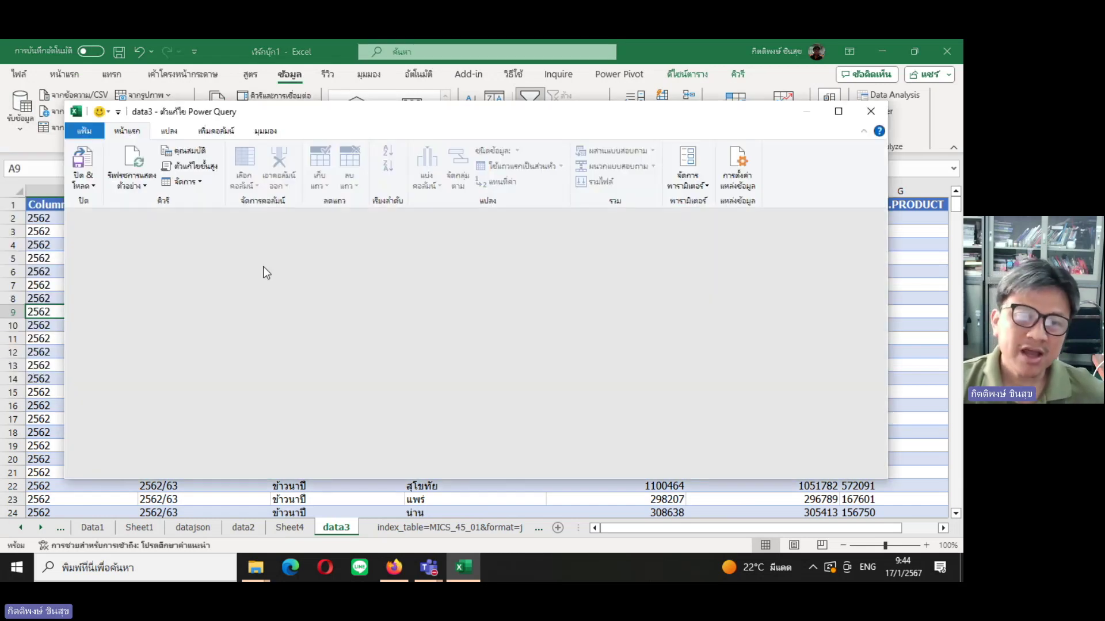
Browse the dsl_dry-wet, 25640531_sc002_, Data1 and data2 queries, reading data2's expand step formula.
{"action": "left_click", "coordinate": [145, 244]}
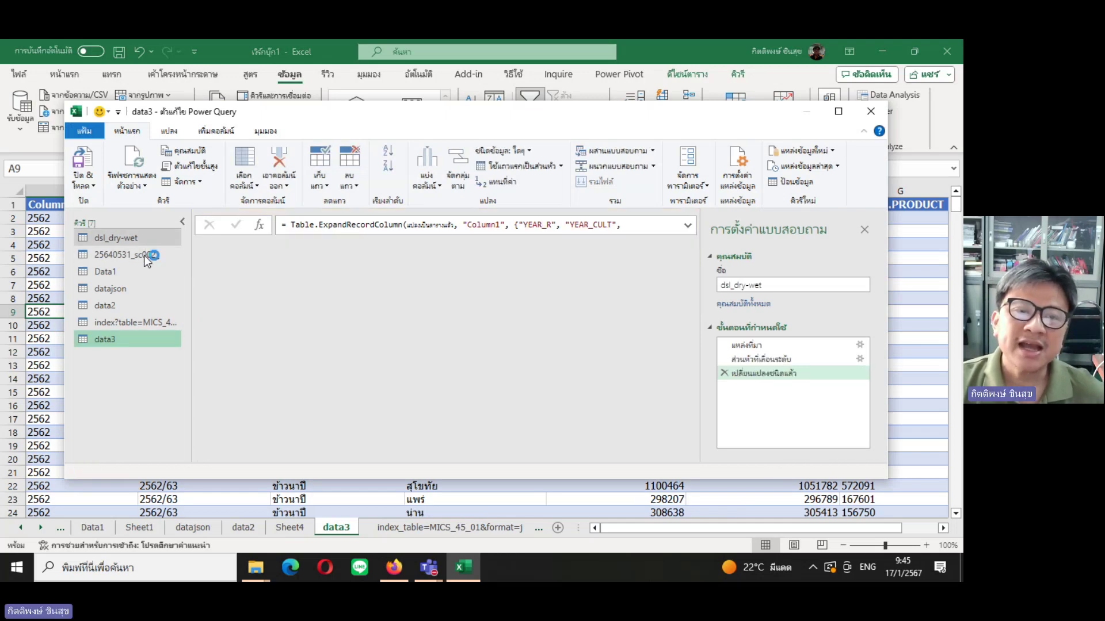
{"action": "left_click", "coordinate": [144, 255]}
{"action": "left_click", "coordinate": [136, 276]}
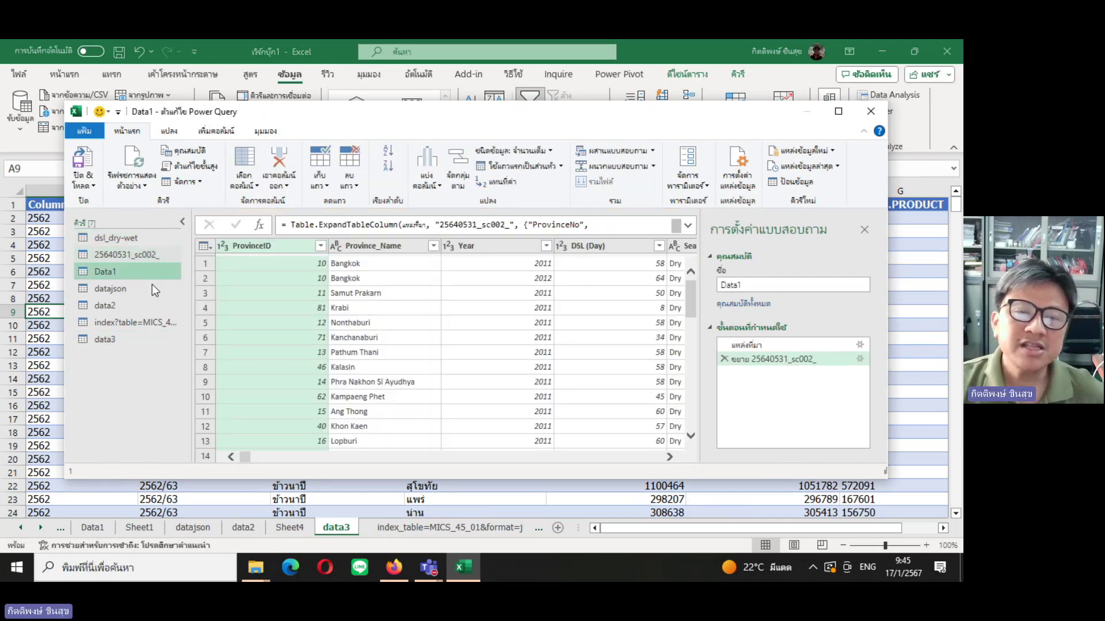
{"action": "left_click", "coordinate": [105, 305]}
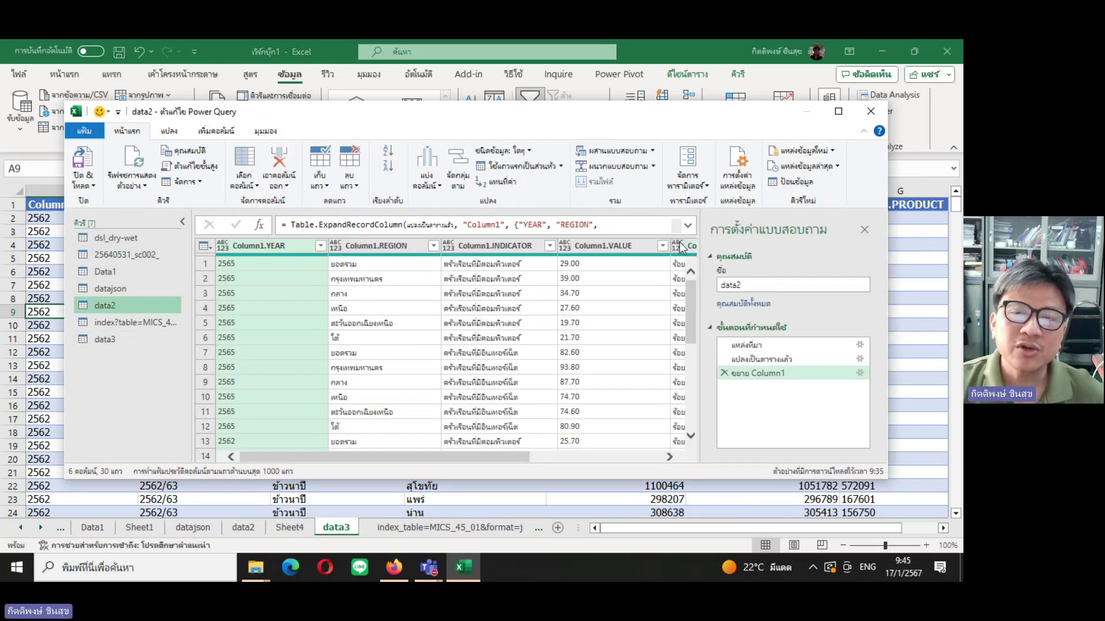
{"action": "left_click", "coordinate": [688, 225]}
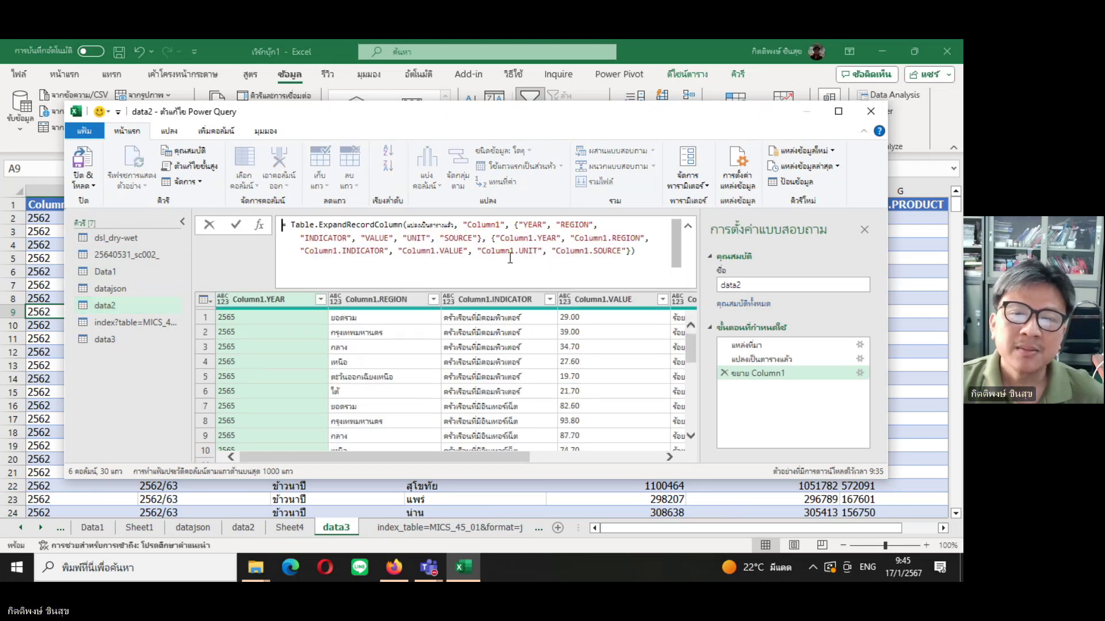
{"action": "left_click", "coordinate": [113, 357]}
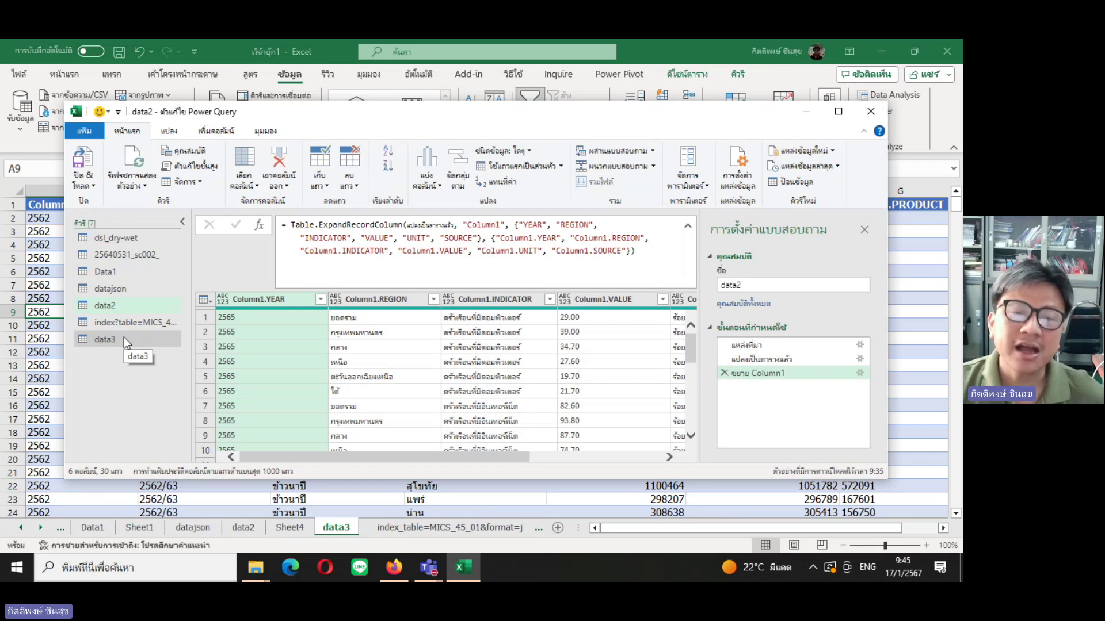
Cycle through data3, MICS index, datajson and the other queries, ending on data2.
{"action": "left_click", "coordinate": [123, 338]}
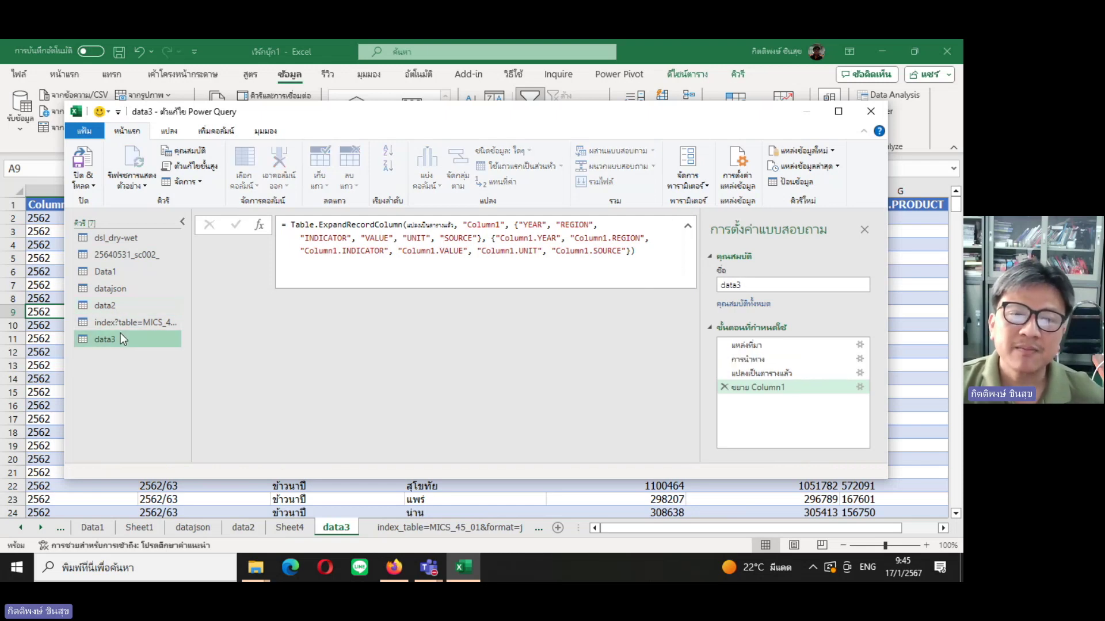
{"action": "left_click", "coordinate": [150, 322]}
{"action": "left_click", "coordinate": [135, 305]}
{"action": "left_click", "coordinate": [144, 289]}
{"action": "left_click", "coordinate": [147, 273]}
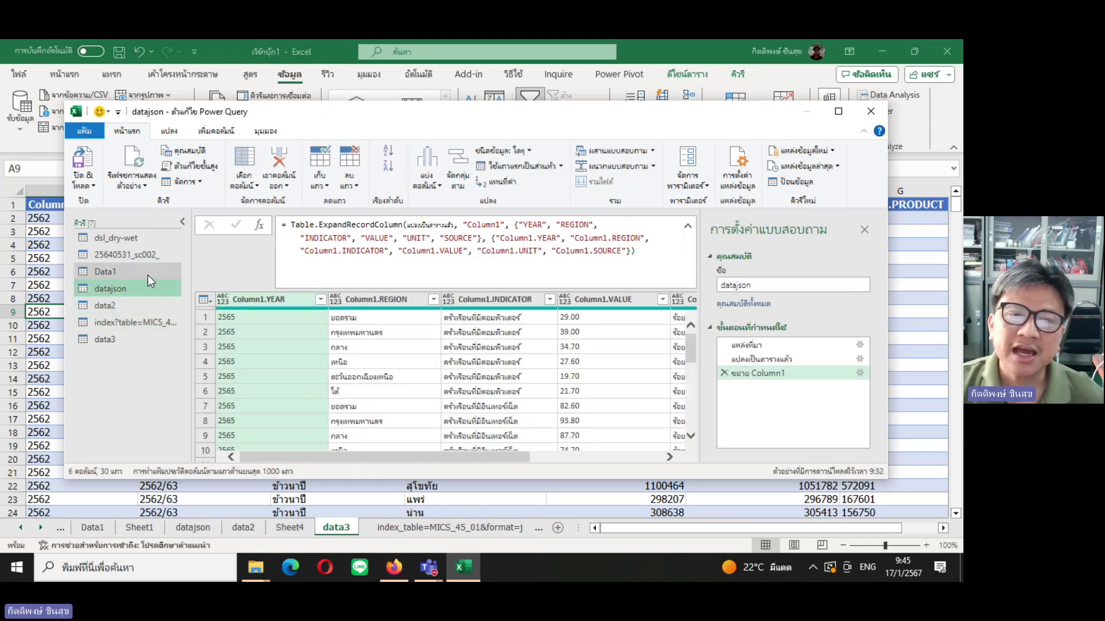
{"action": "left_click", "coordinate": [157, 255]}
{"action": "left_click", "coordinate": [160, 240]}
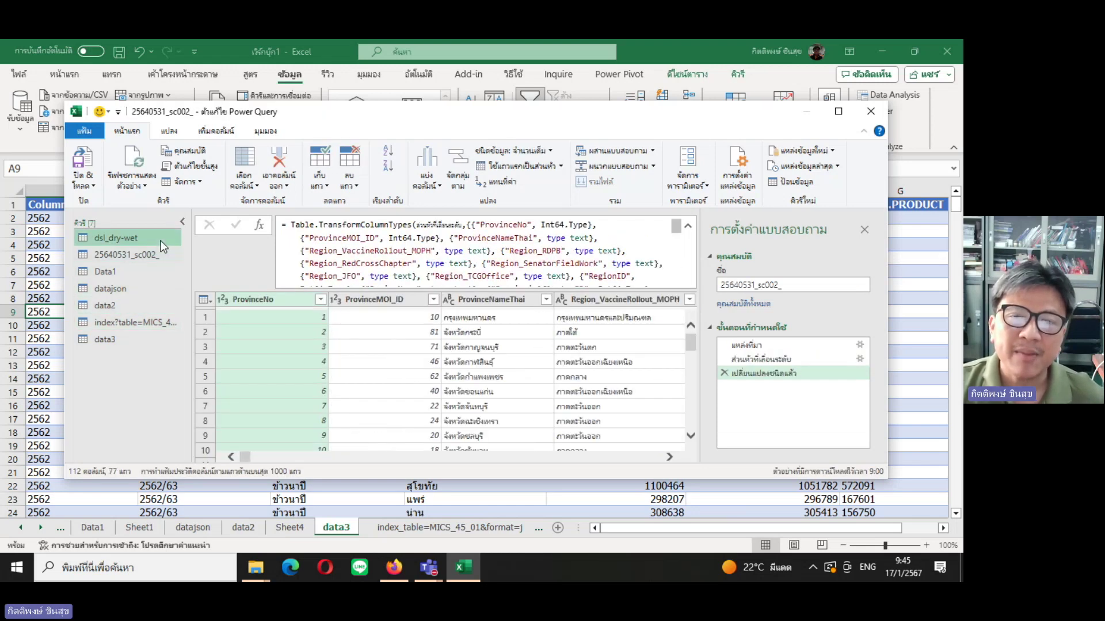
{"action": "left_click", "coordinate": [153, 272]}
{"action": "left_click", "coordinate": [153, 306]}
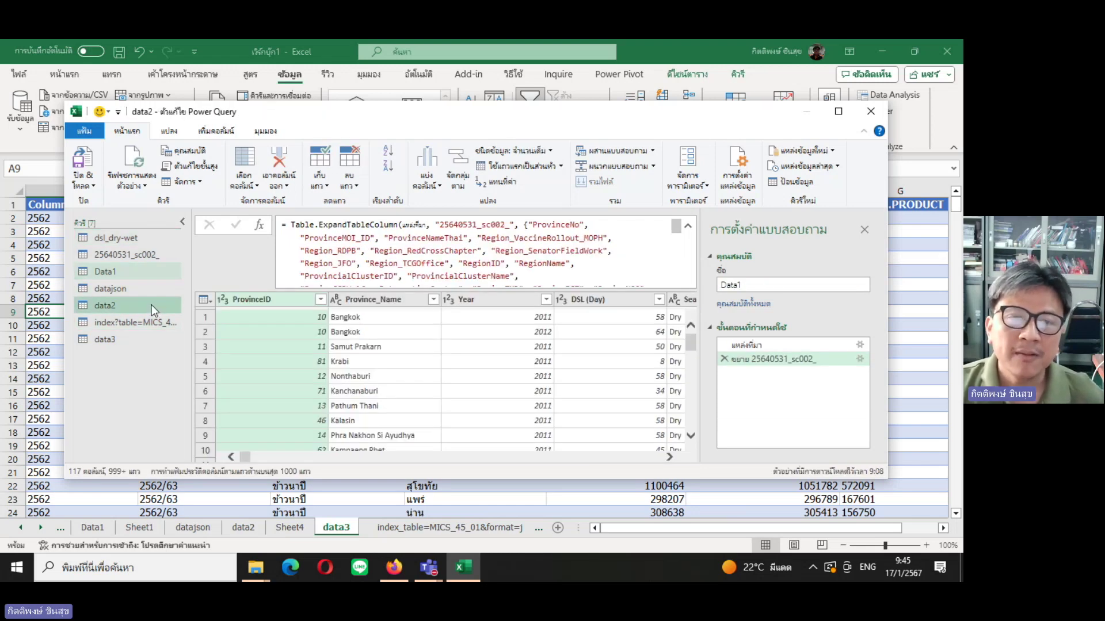